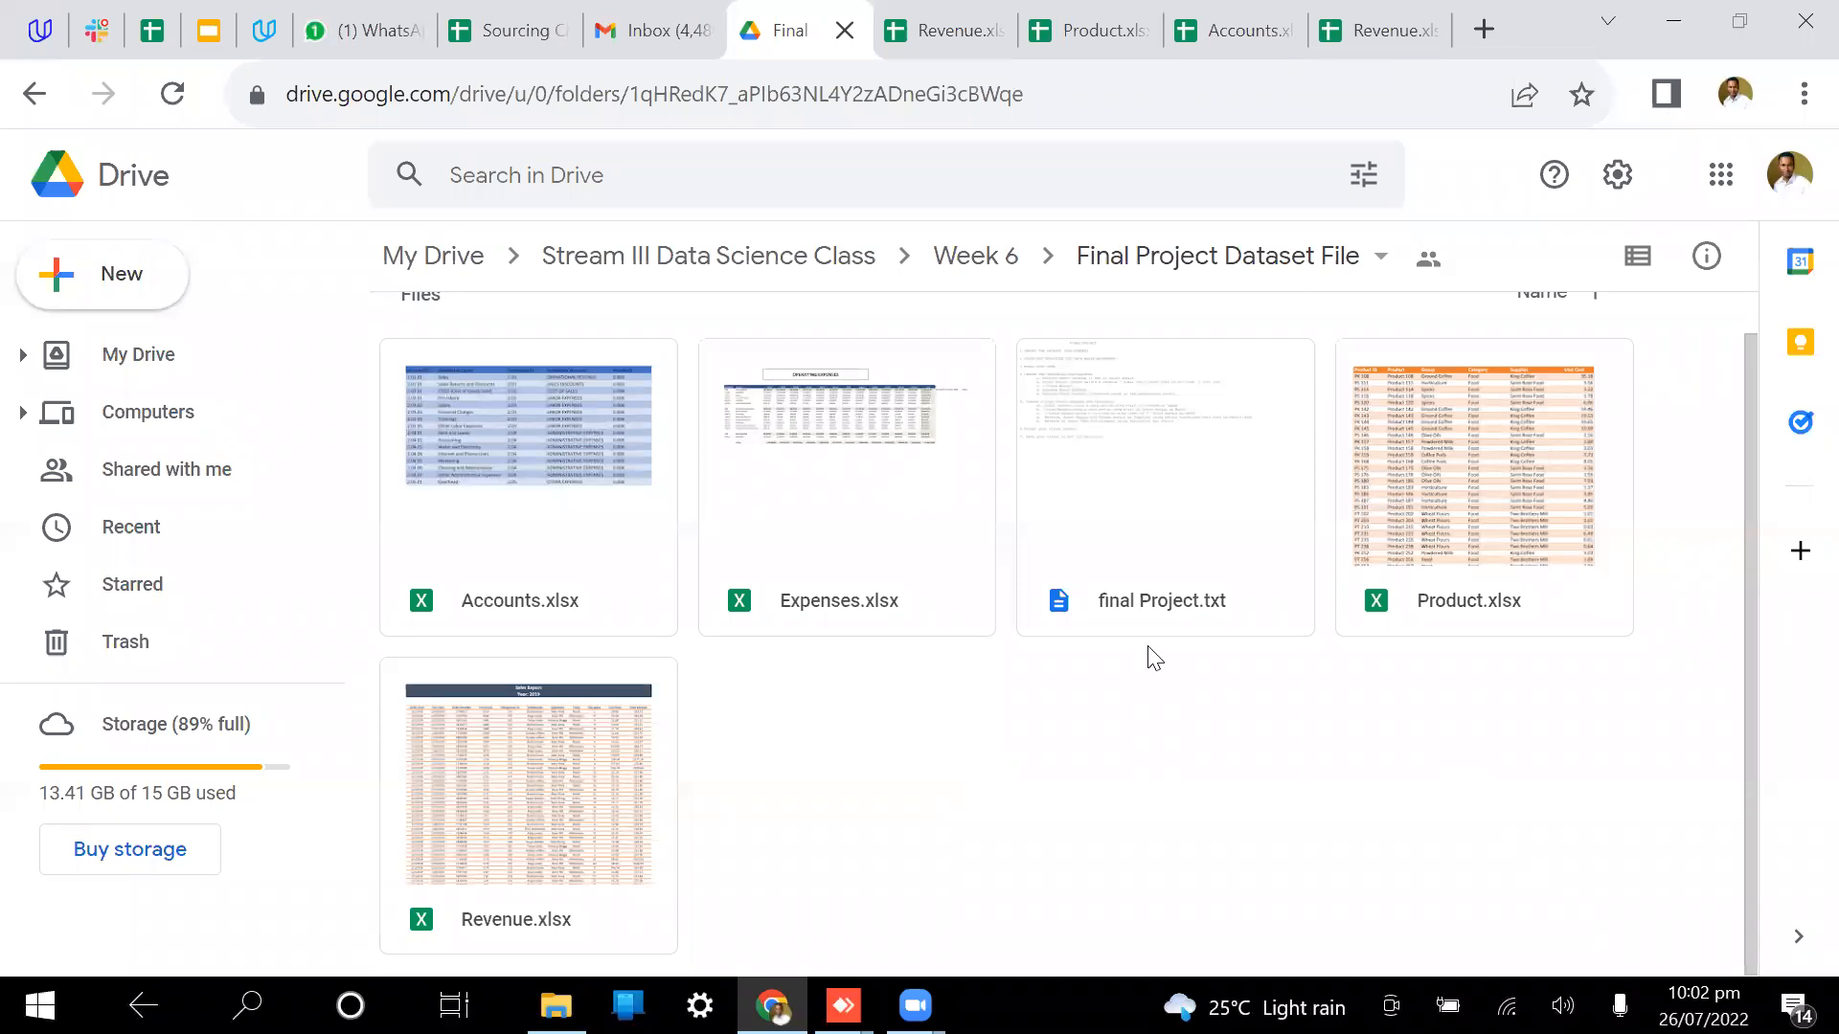
Step: Bring up the Revenue.xlsx spreadsheet showing the 2019 Sales Report
{"action": "left_click", "coordinate": [965, 21]}
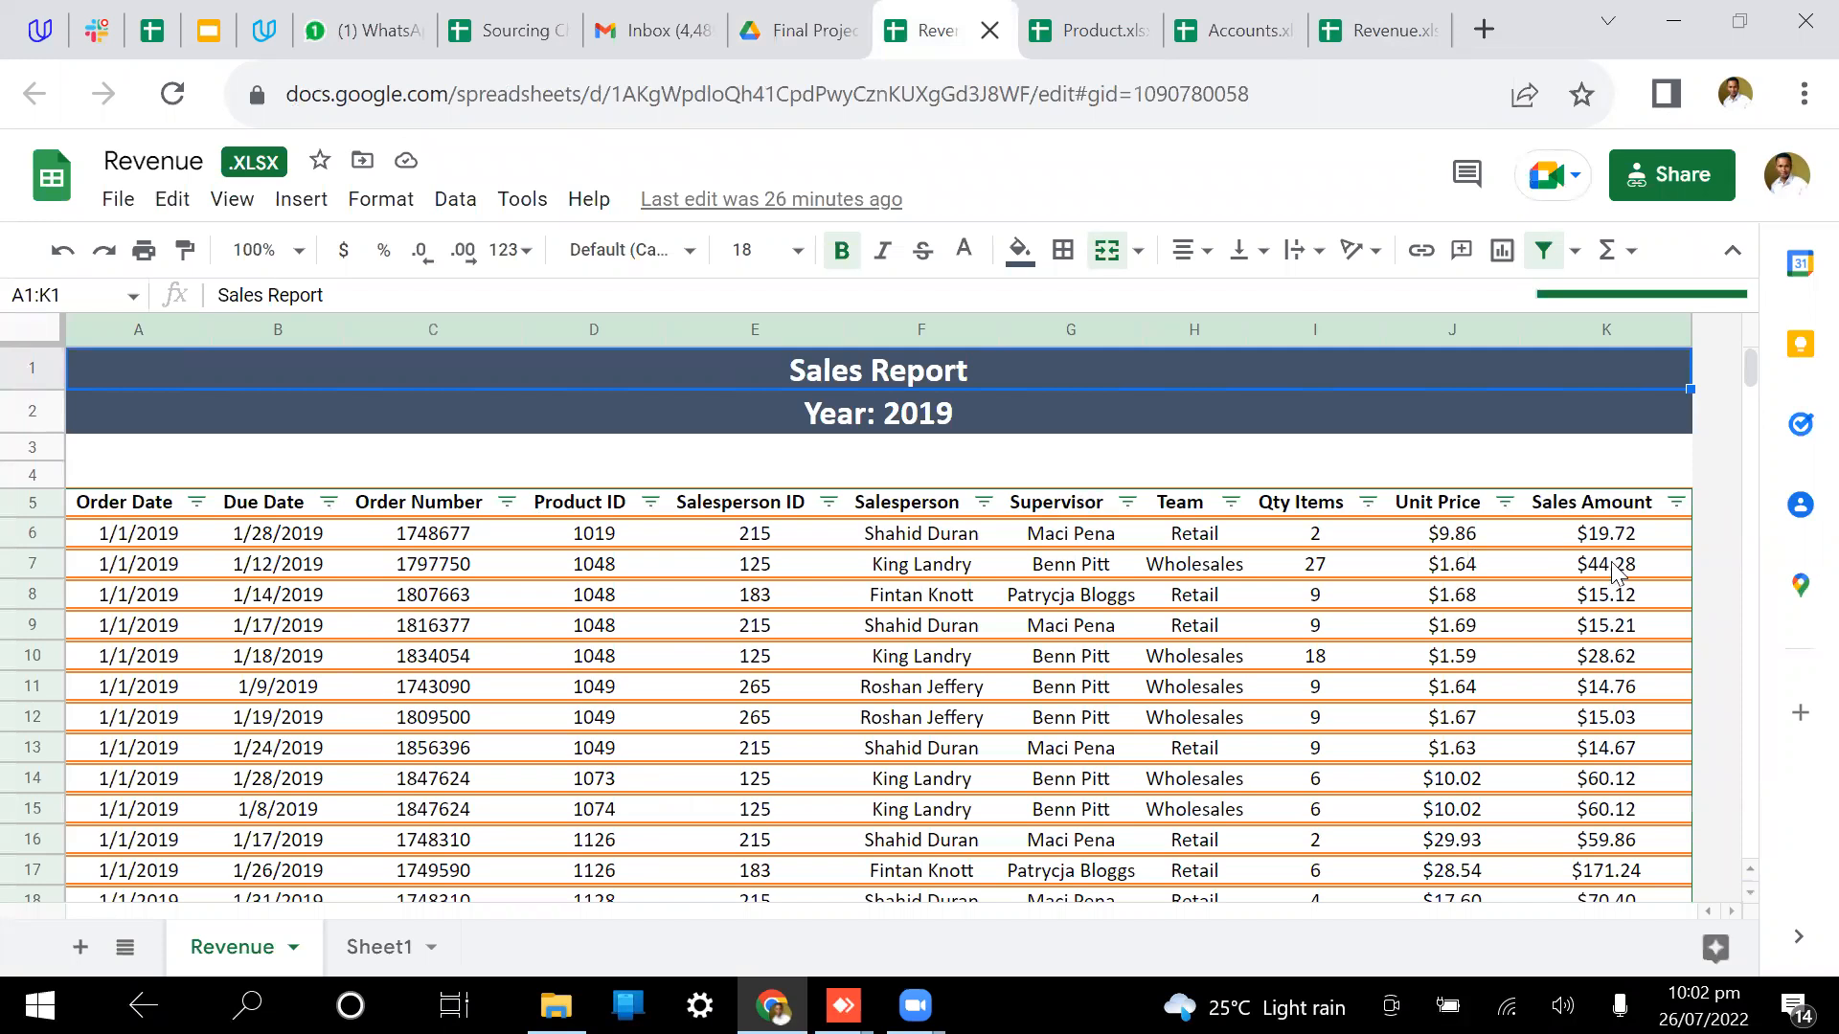
Step: Scroll through the Revenue sheet, then review the Product and Accounts spreadsheets
{"action": "scroll", "coordinate": [1502, 733], "scroll_direction": "down", "scroll_amount": 3}
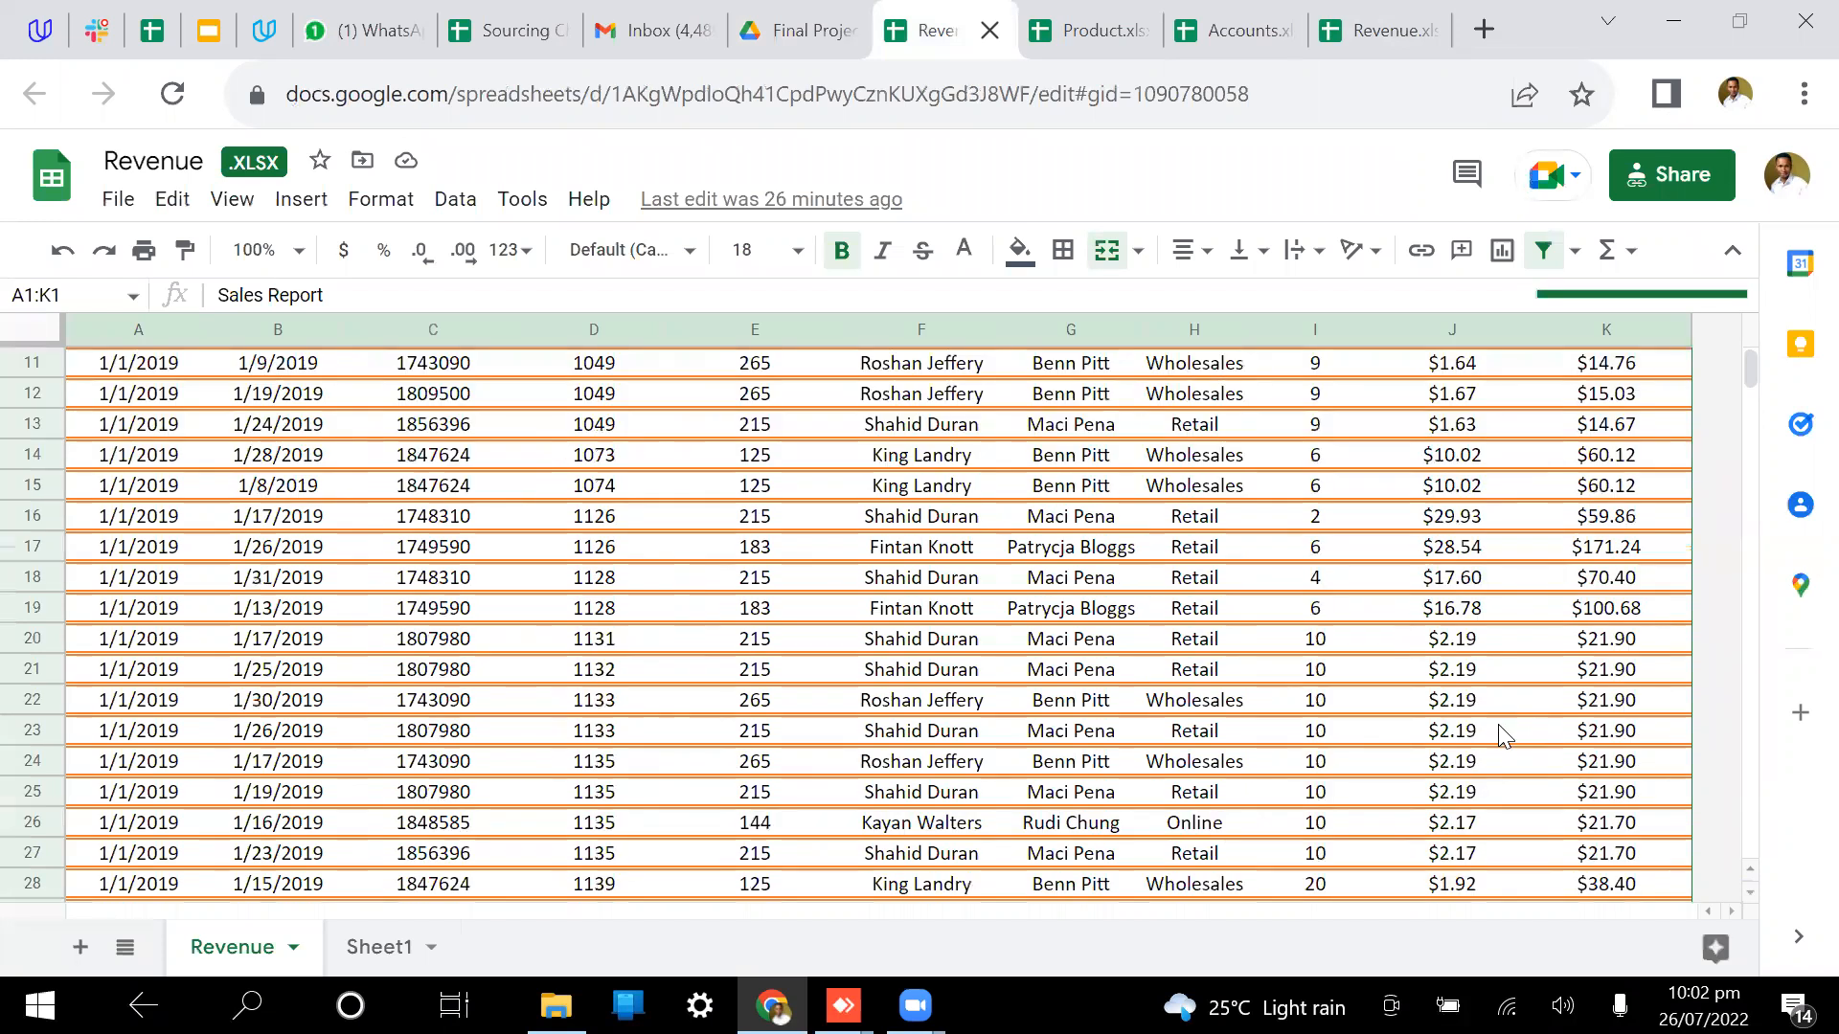
{"action": "scroll", "coordinate": [1498, 724], "scroll_direction": "up", "scroll_amount": 3}
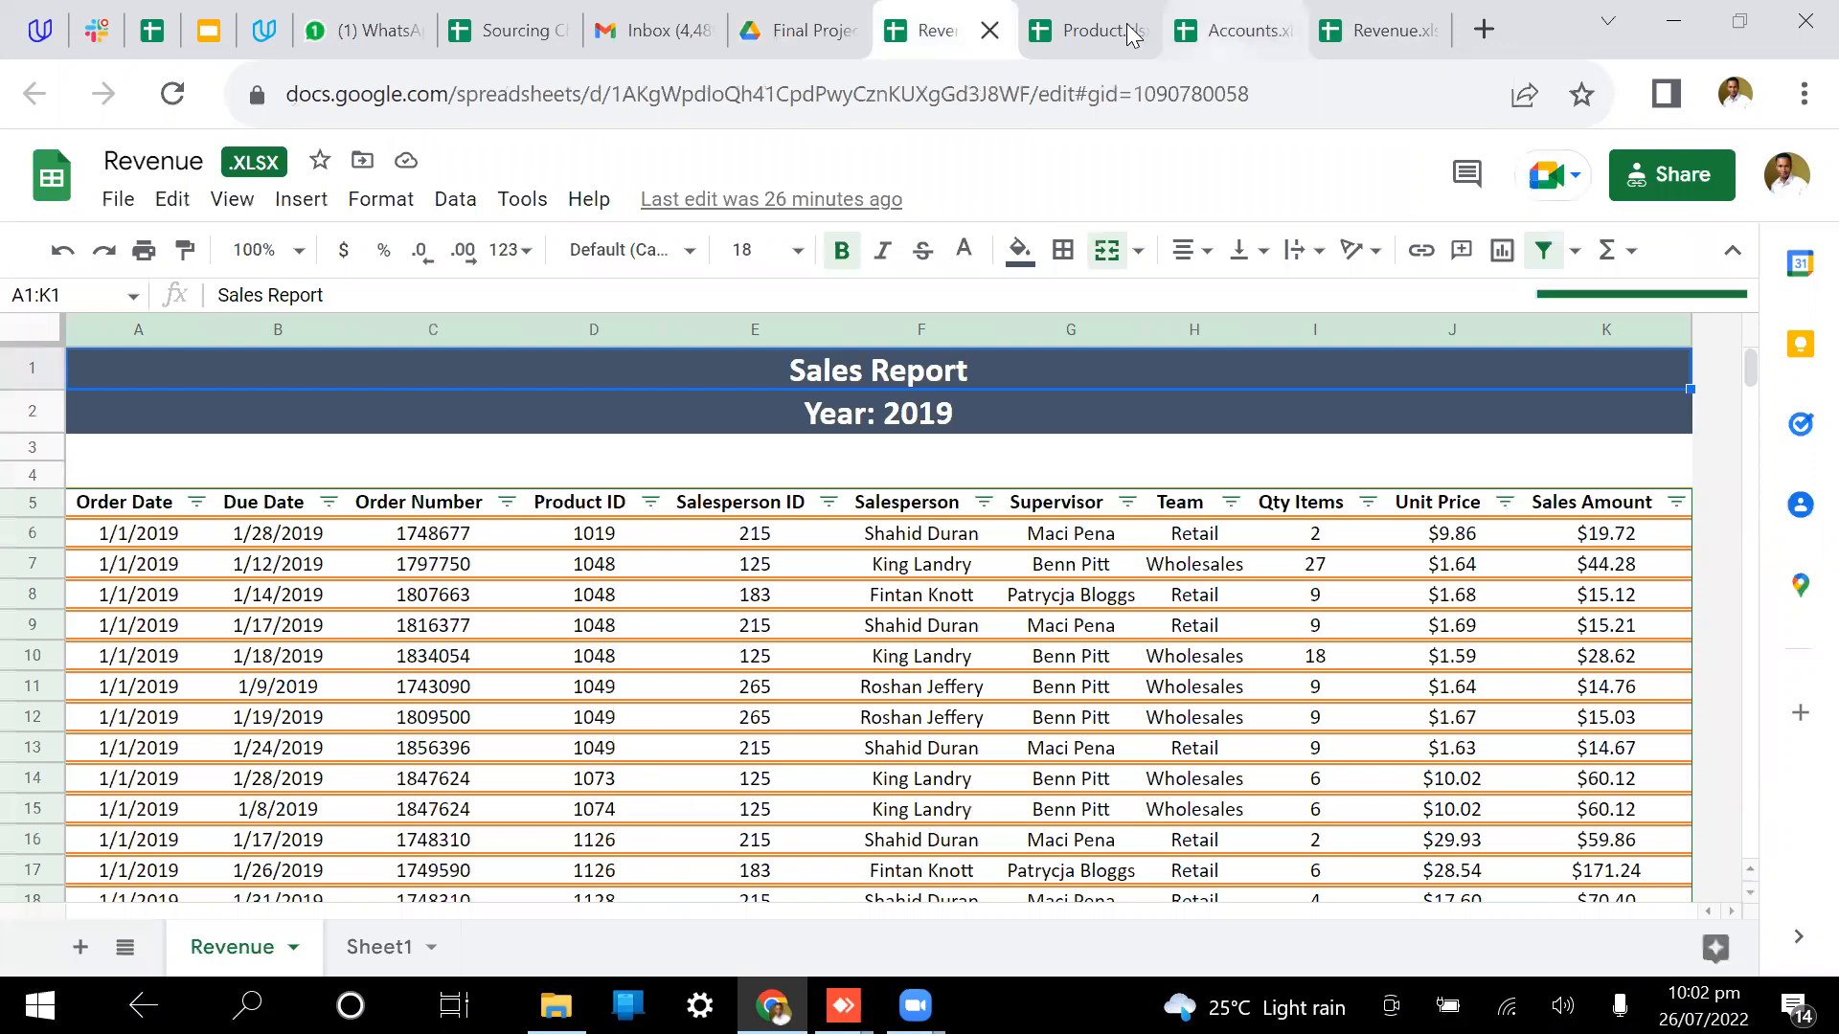
{"action": "left_click", "coordinate": [1131, 34]}
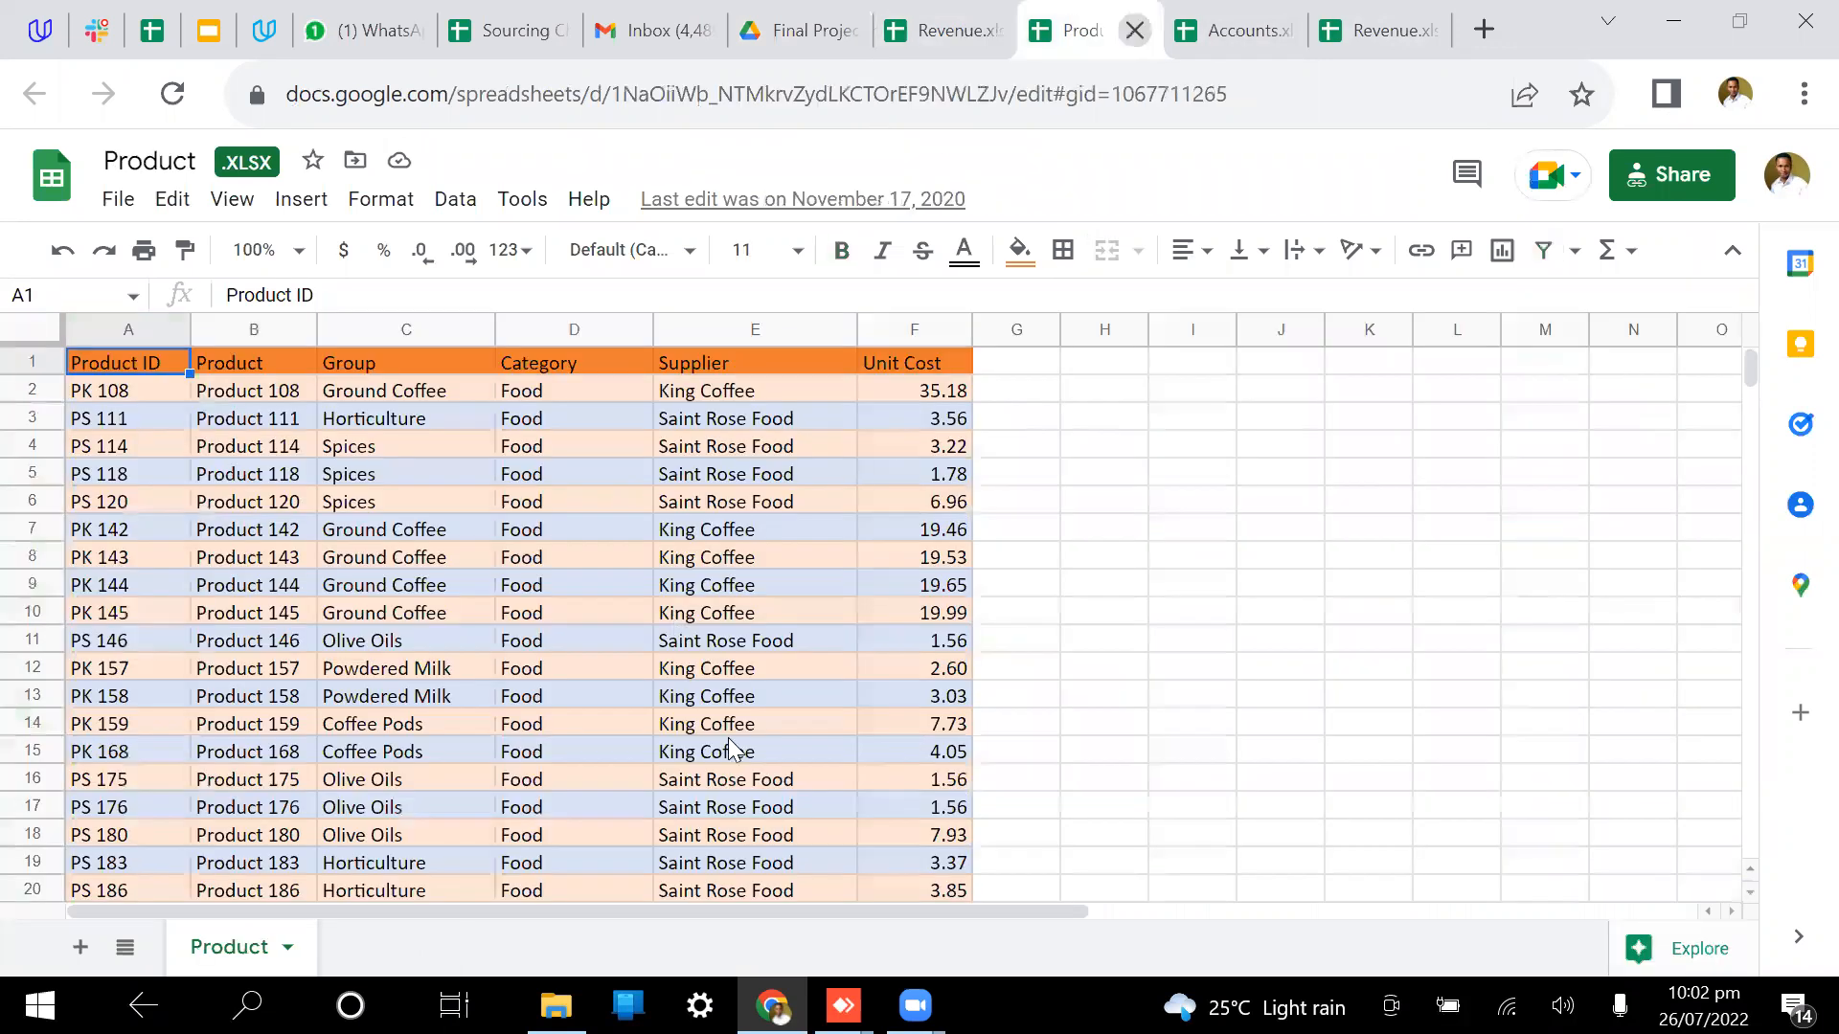
{"action": "left_click", "coordinate": [1236, 16]}
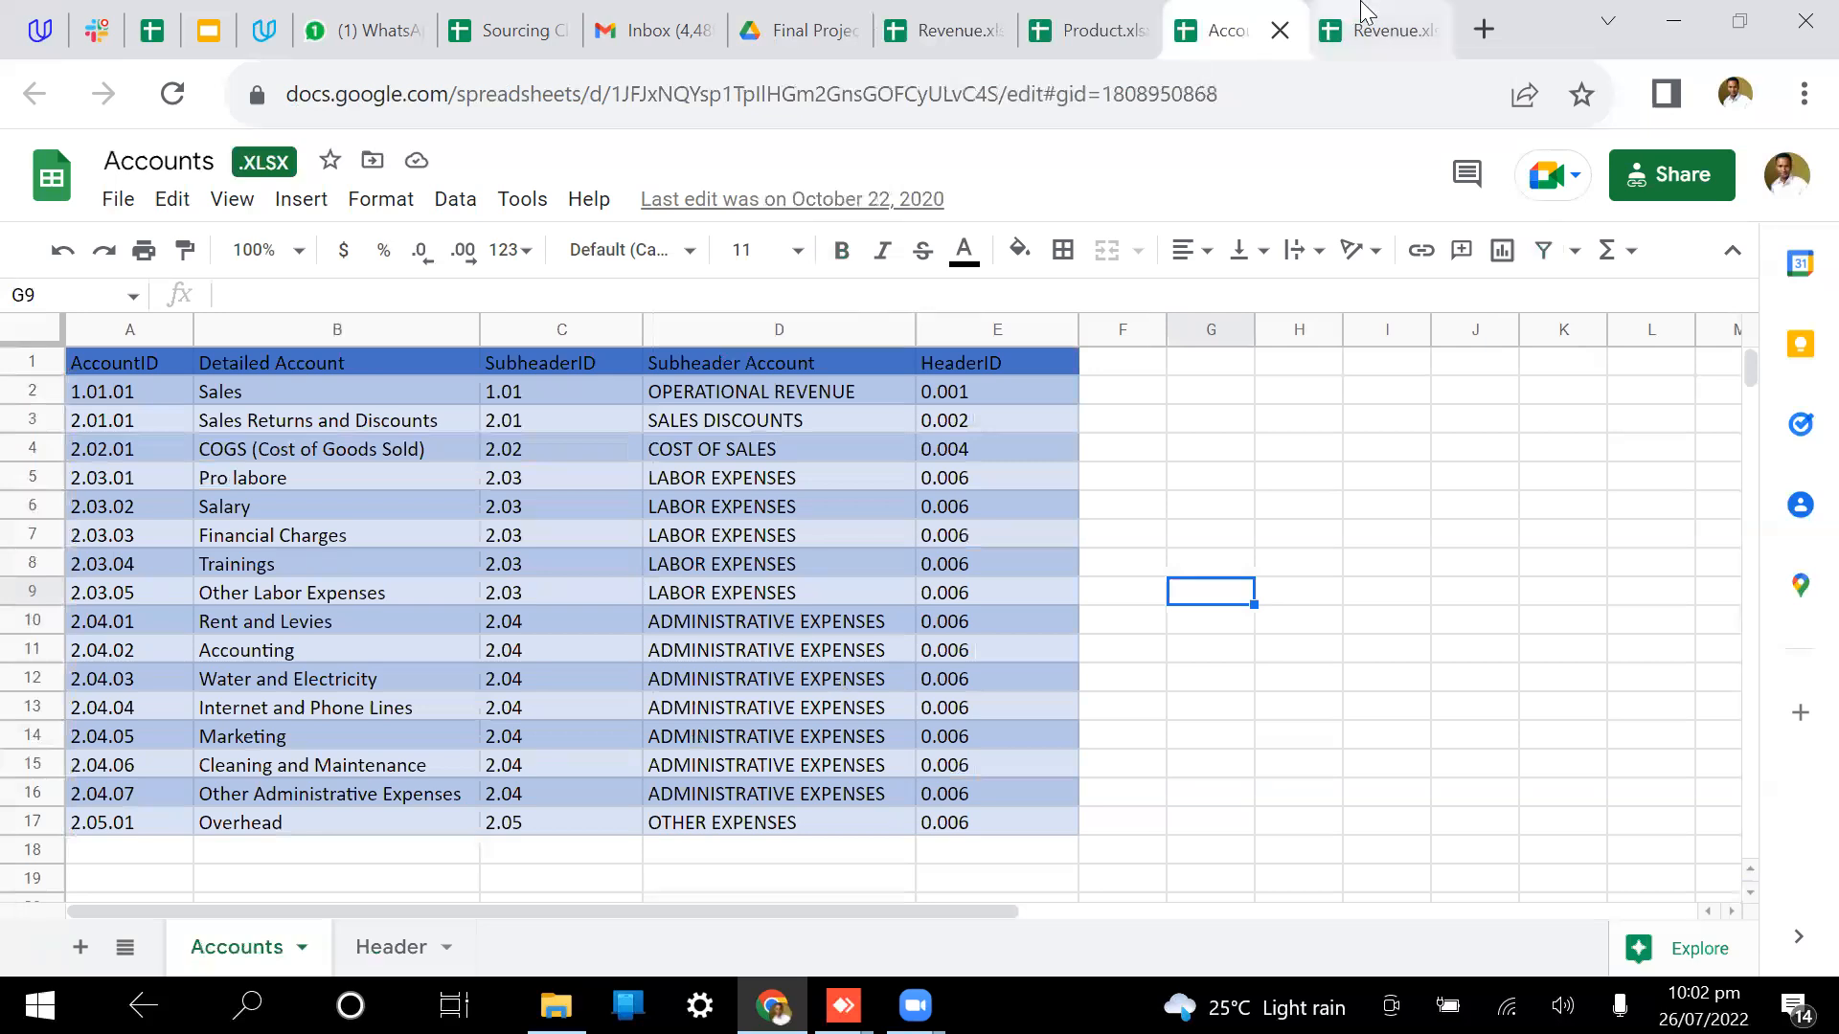
Step: Close the duplicate Revenue tab and open Expenses.xlsx, selecting cell G7
{"action": "left_click", "coordinate": [1417, 30]}
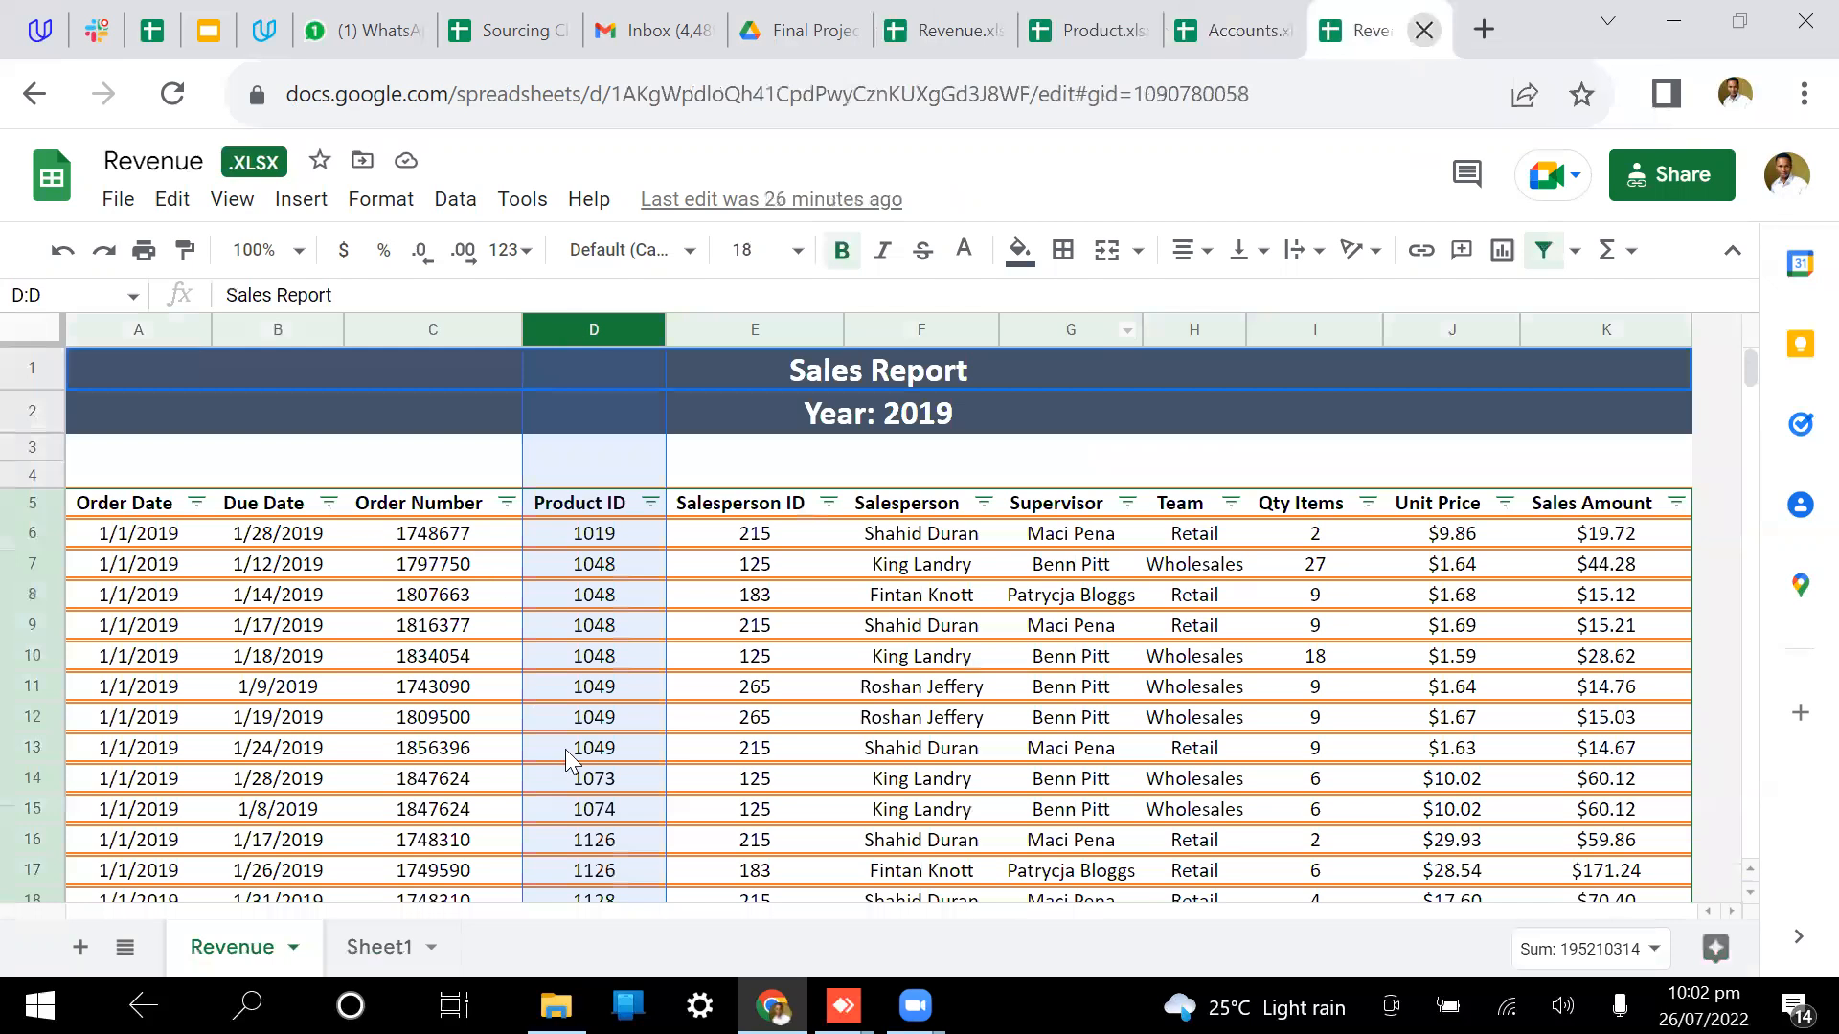
{"action": "key", "text": "ctrl+w"}
{"action": "double_click", "coordinate": [766, 568]}
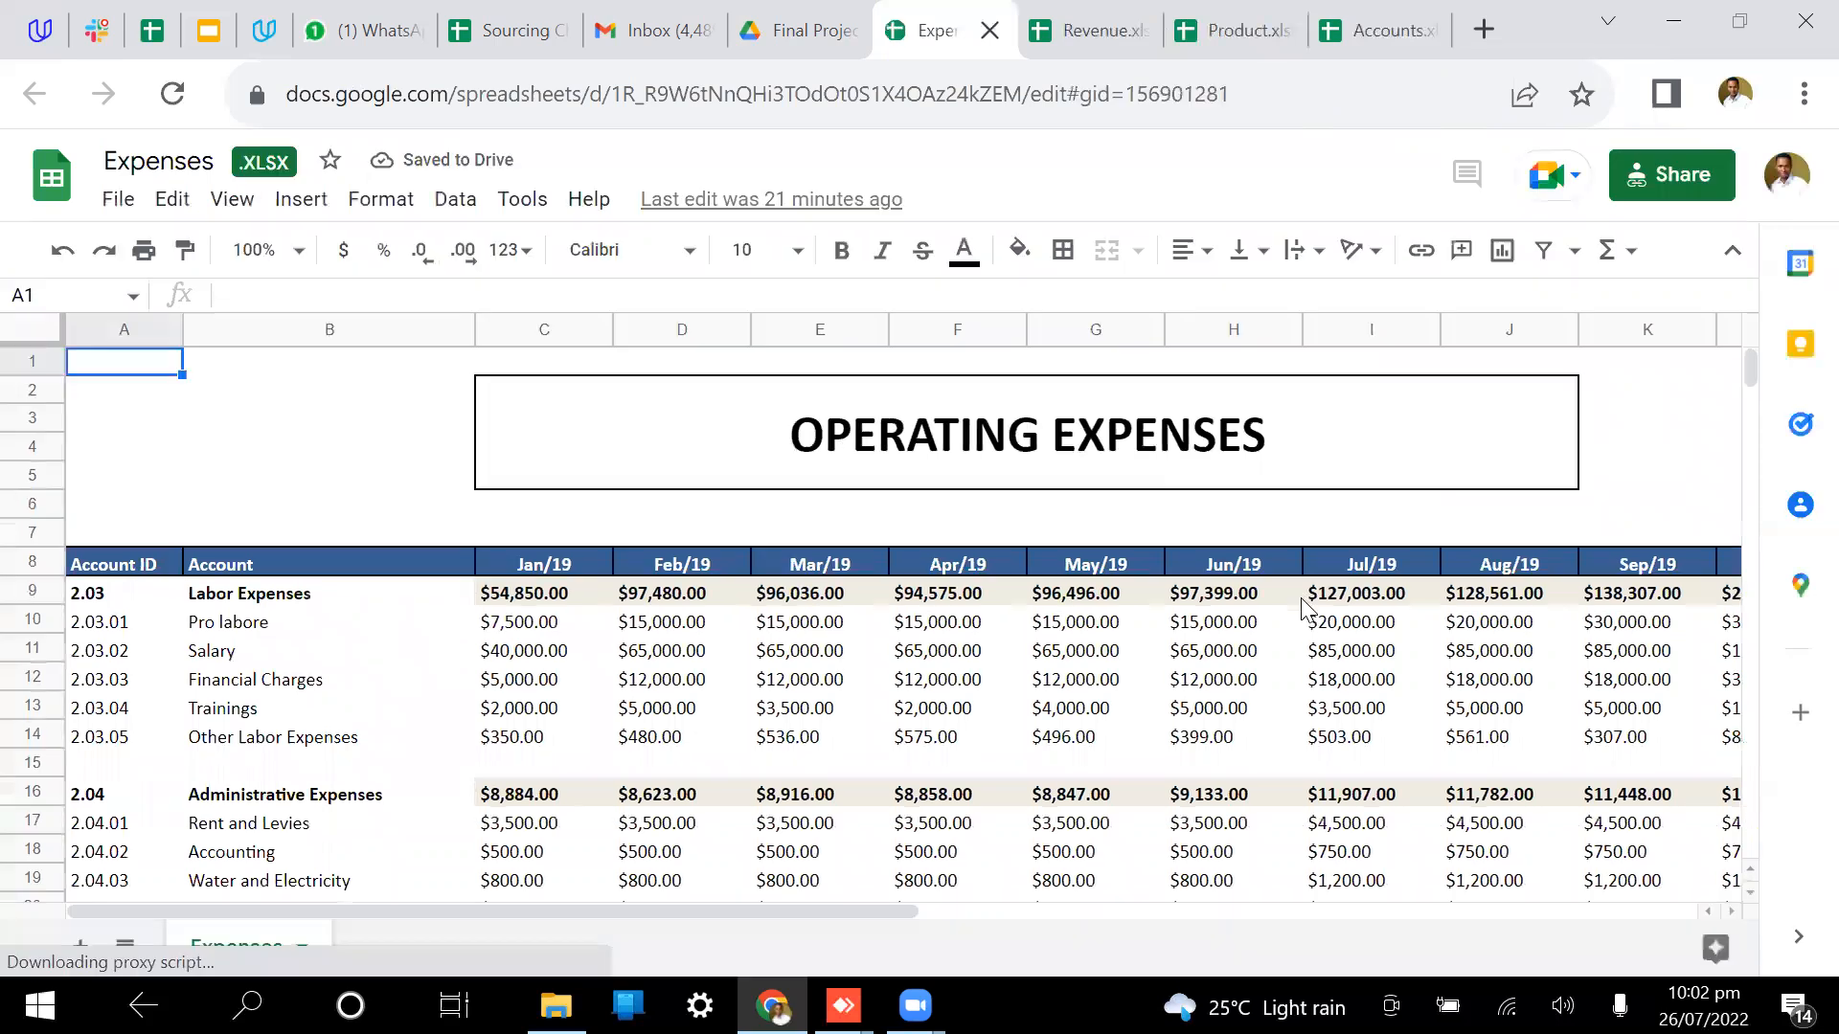
{"action": "left_click", "coordinate": [1049, 529]}
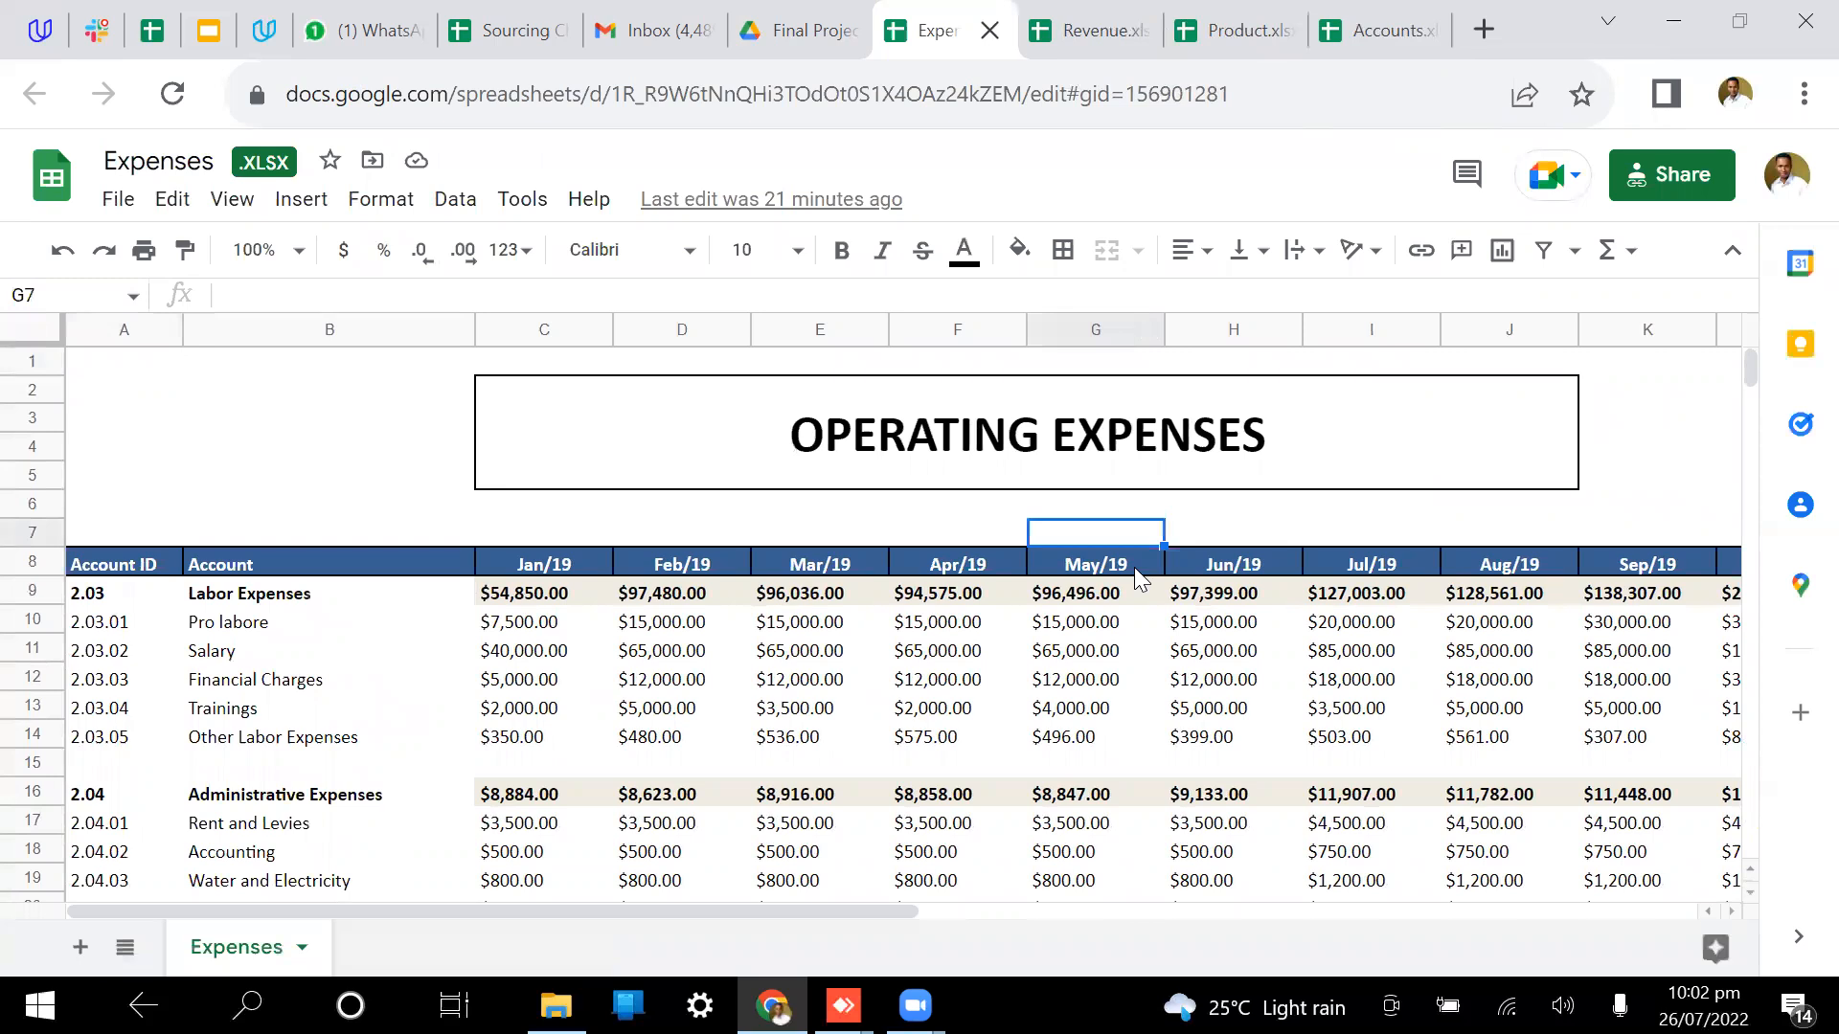
Step: Preview final Project.txt from the dataset folder, then return to the Revenue spreadsheet
{"action": "left_click", "coordinate": [833, 29]}
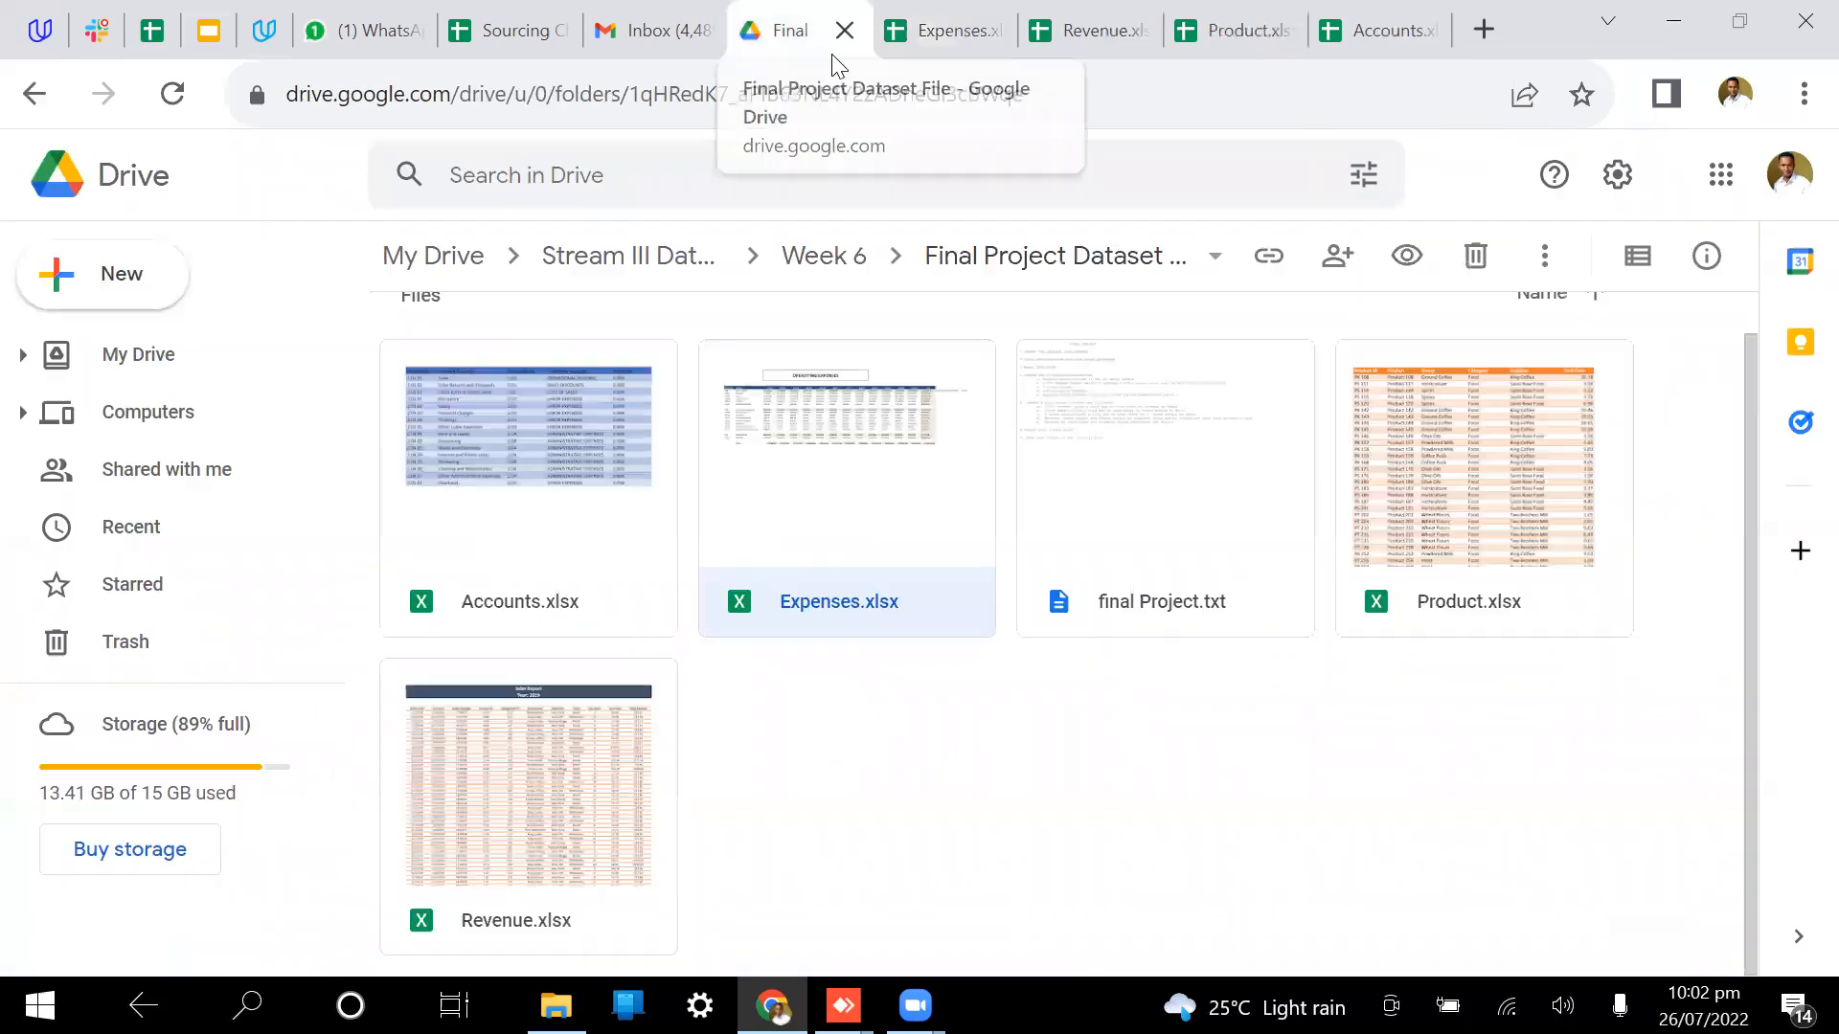
{"action": "double_click", "coordinate": [1177, 547]}
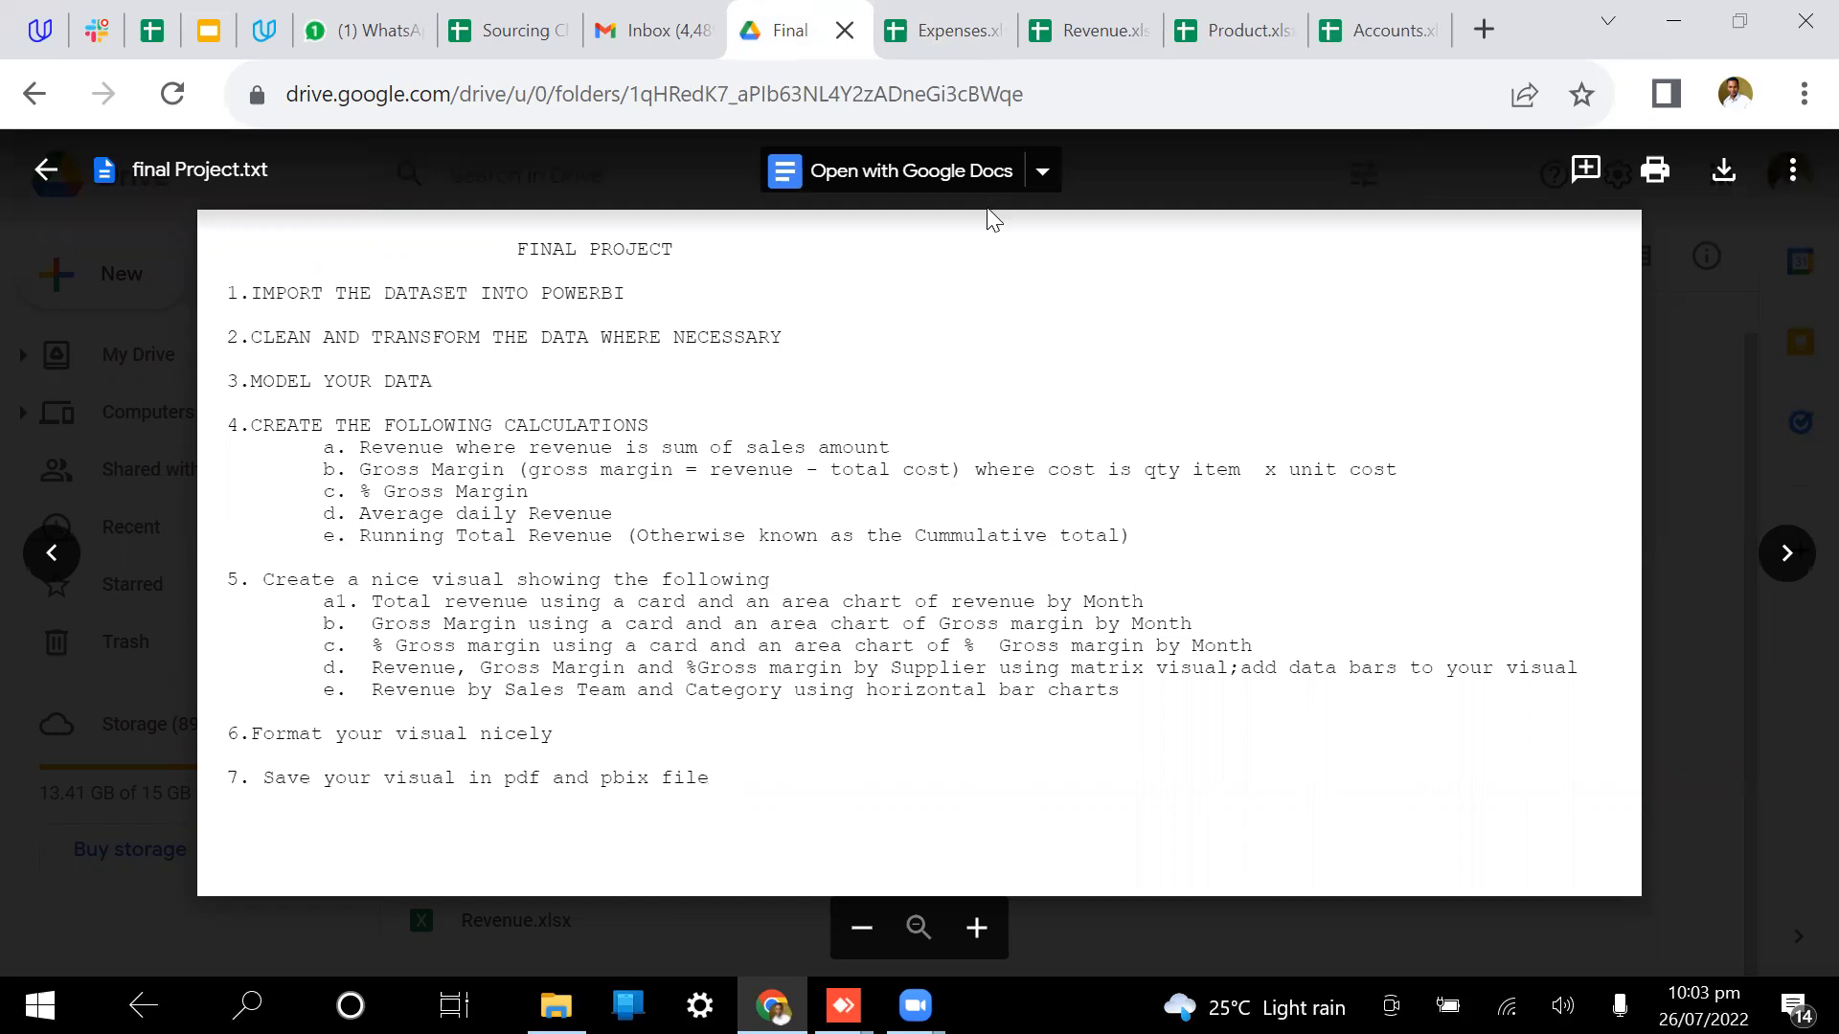
{"action": "left_click", "coordinate": [1092, 29]}
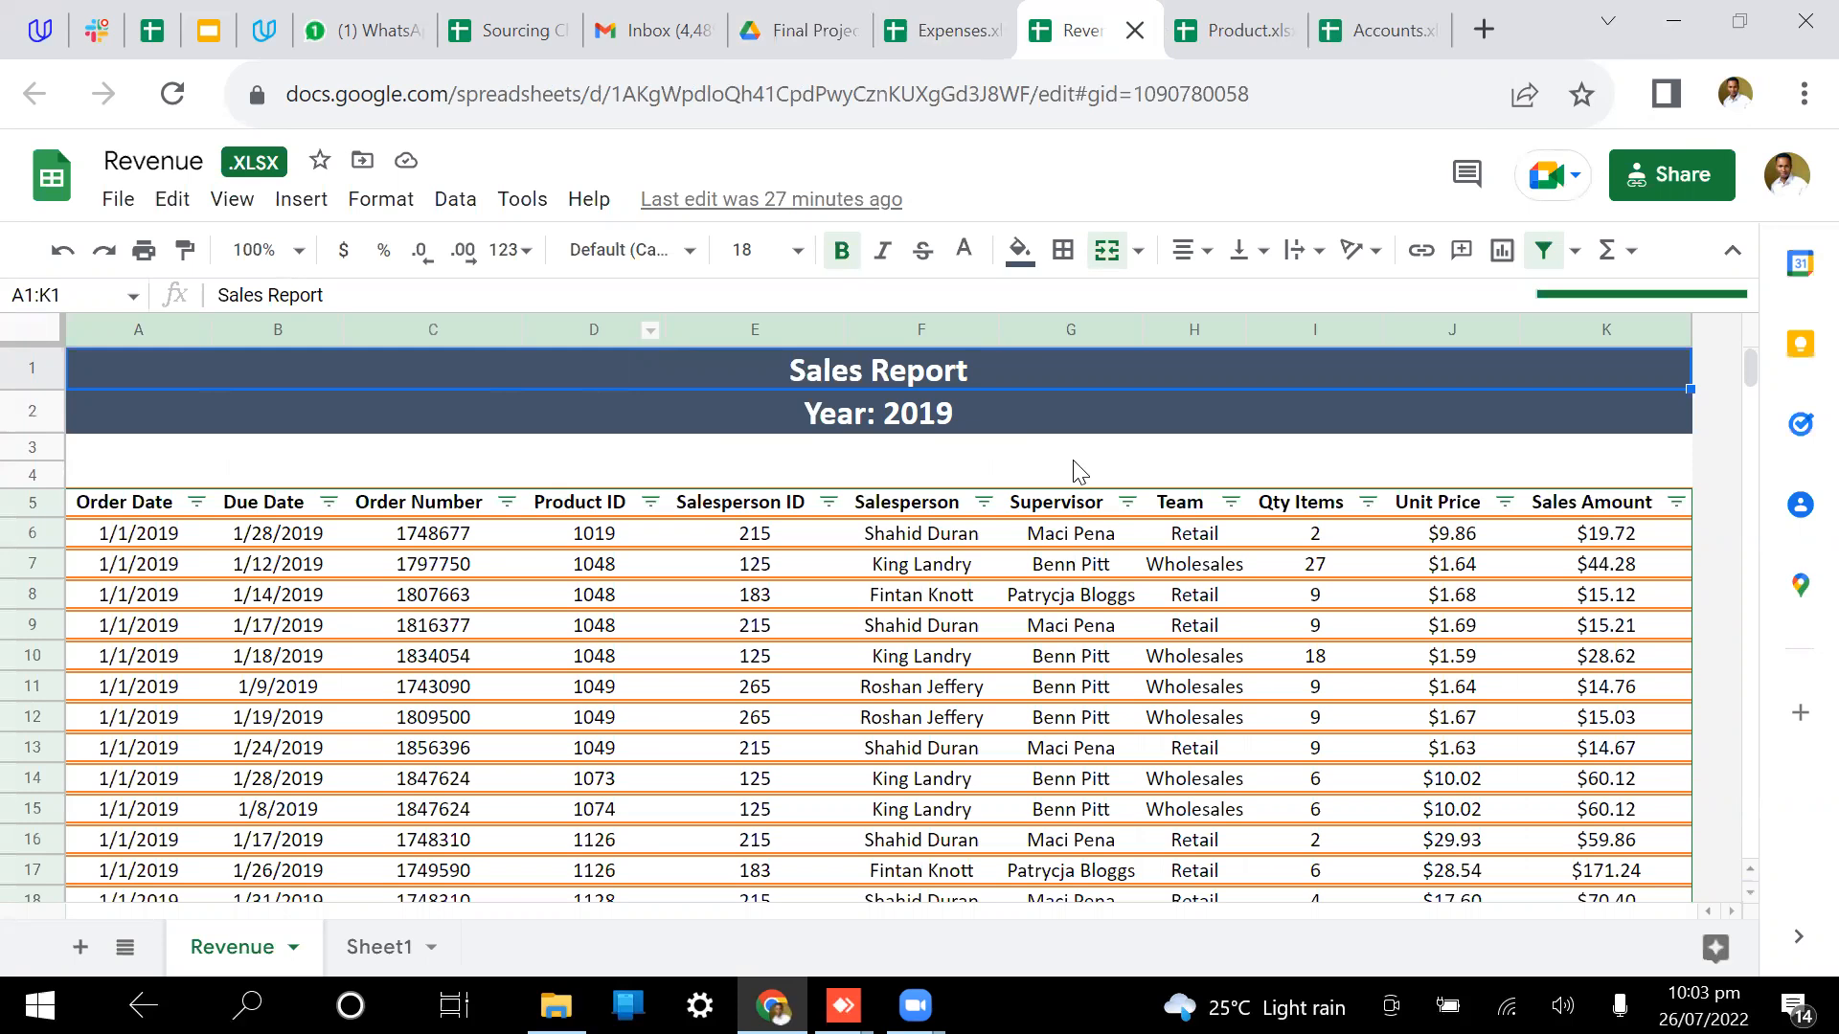
{"action": "left_click", "coordinate": [32, 502]}
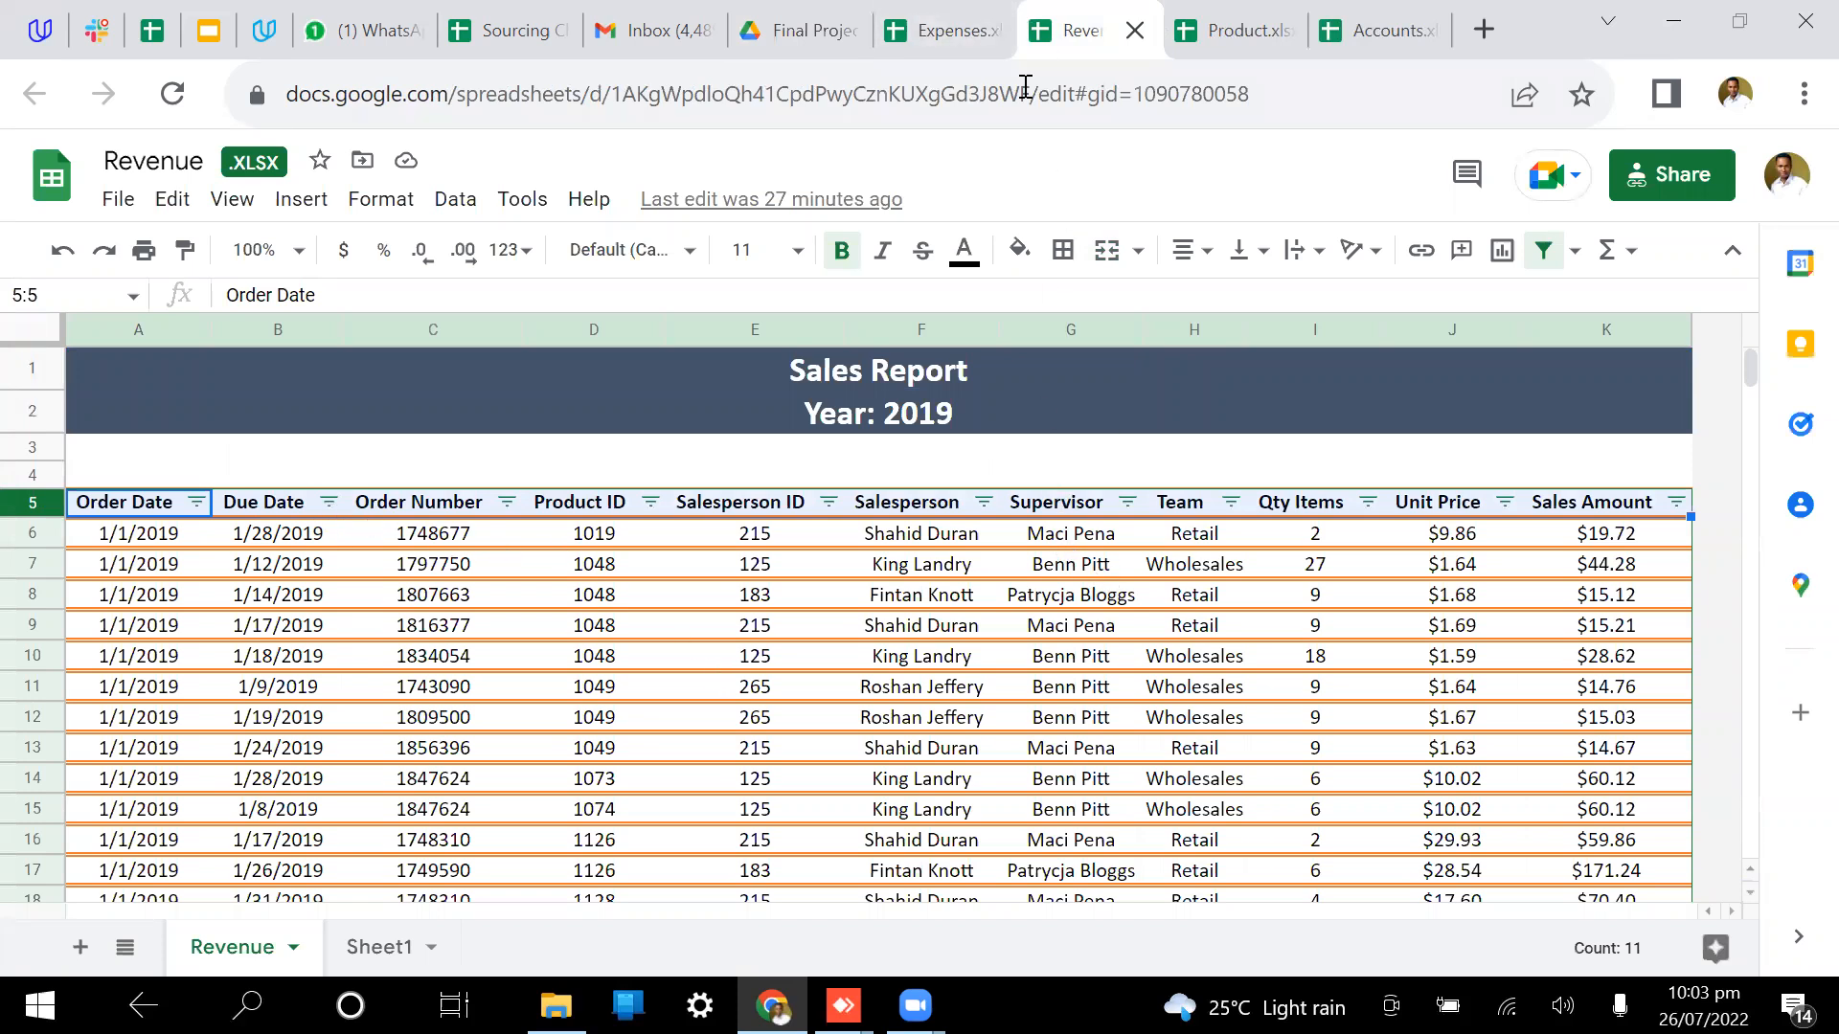
{"action": "left_click", "coordinate": [1240, 14]}
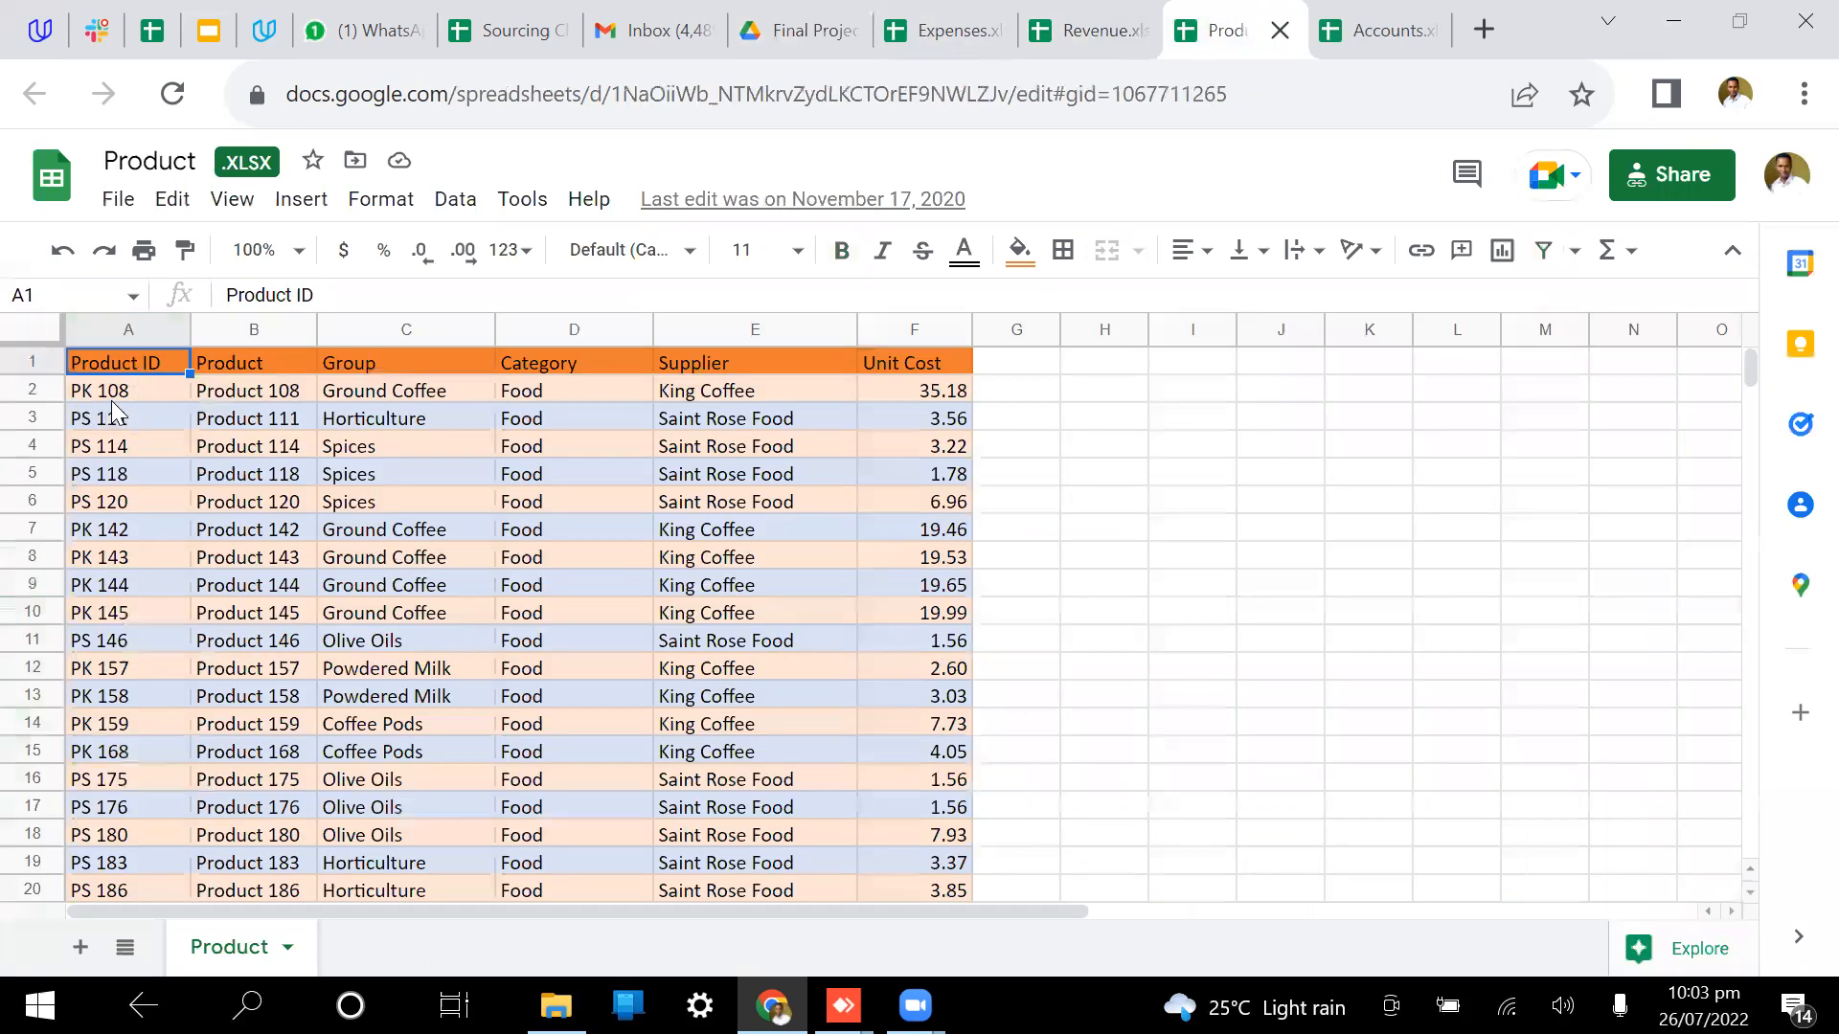
{"action": "key", "text": "ctrl+space"}
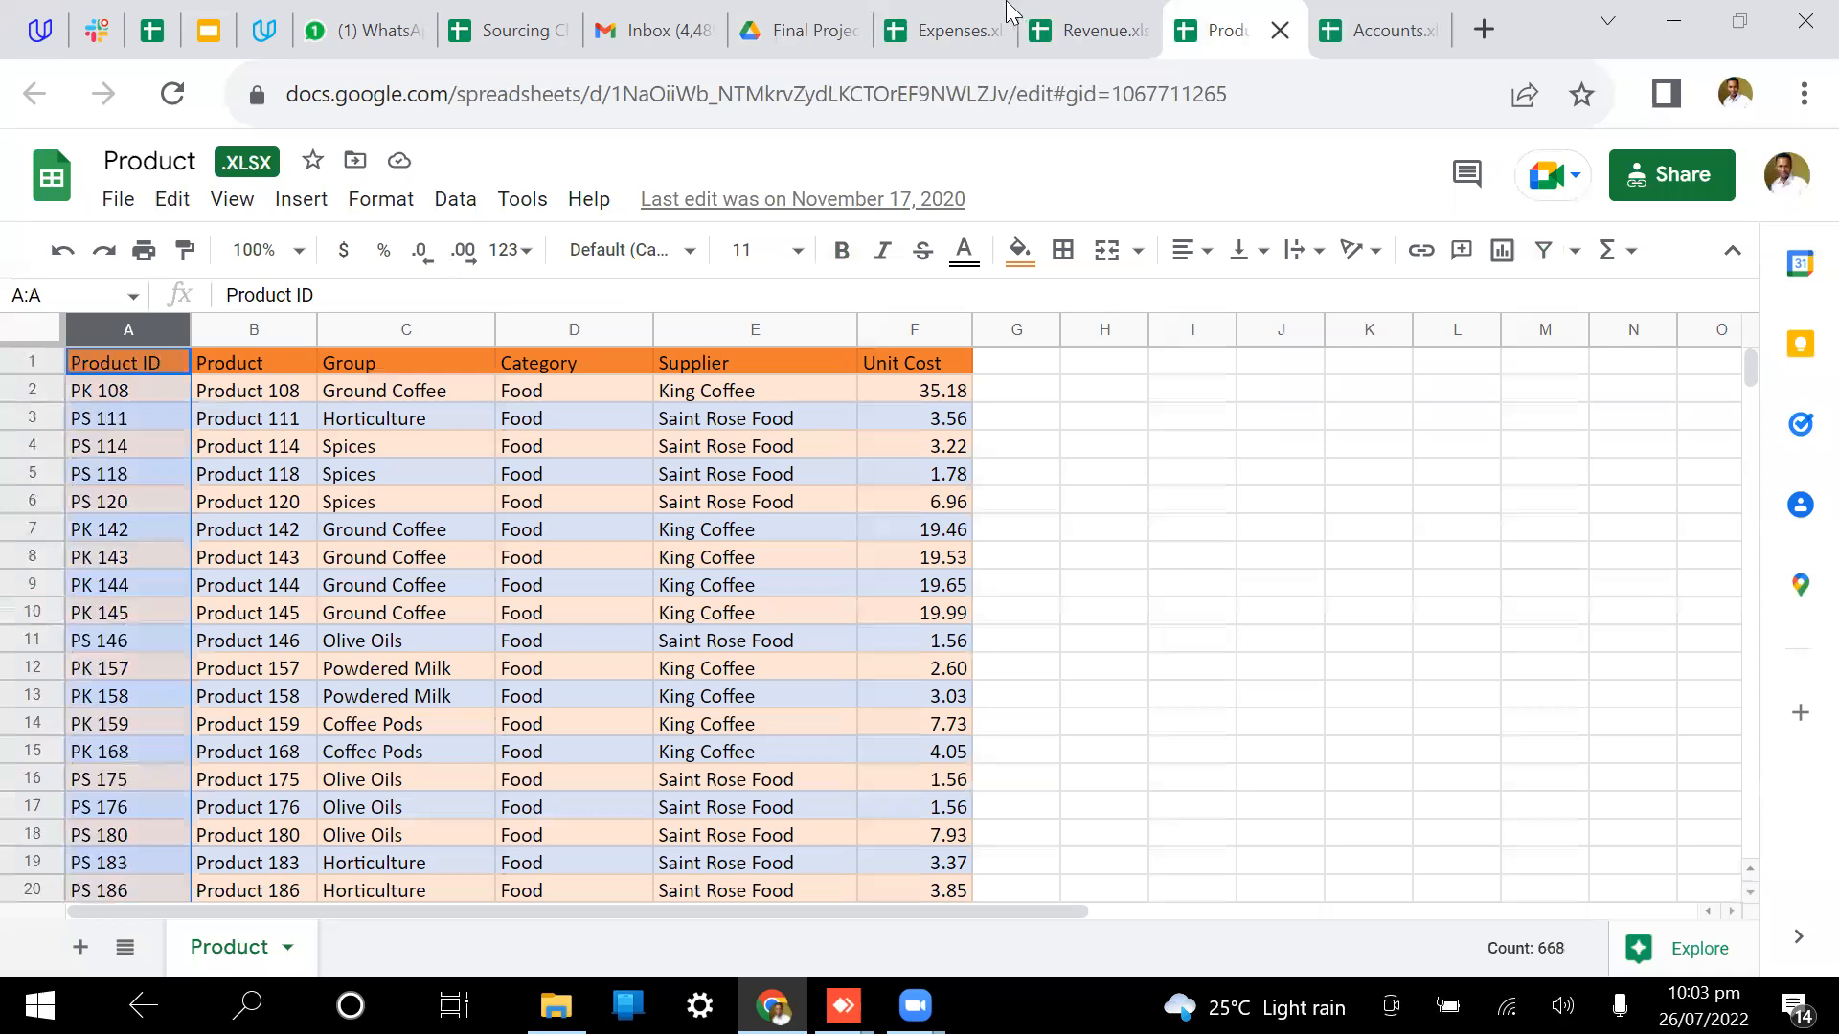
{"action": "key", "text": "ctrl+shift+Tab"}
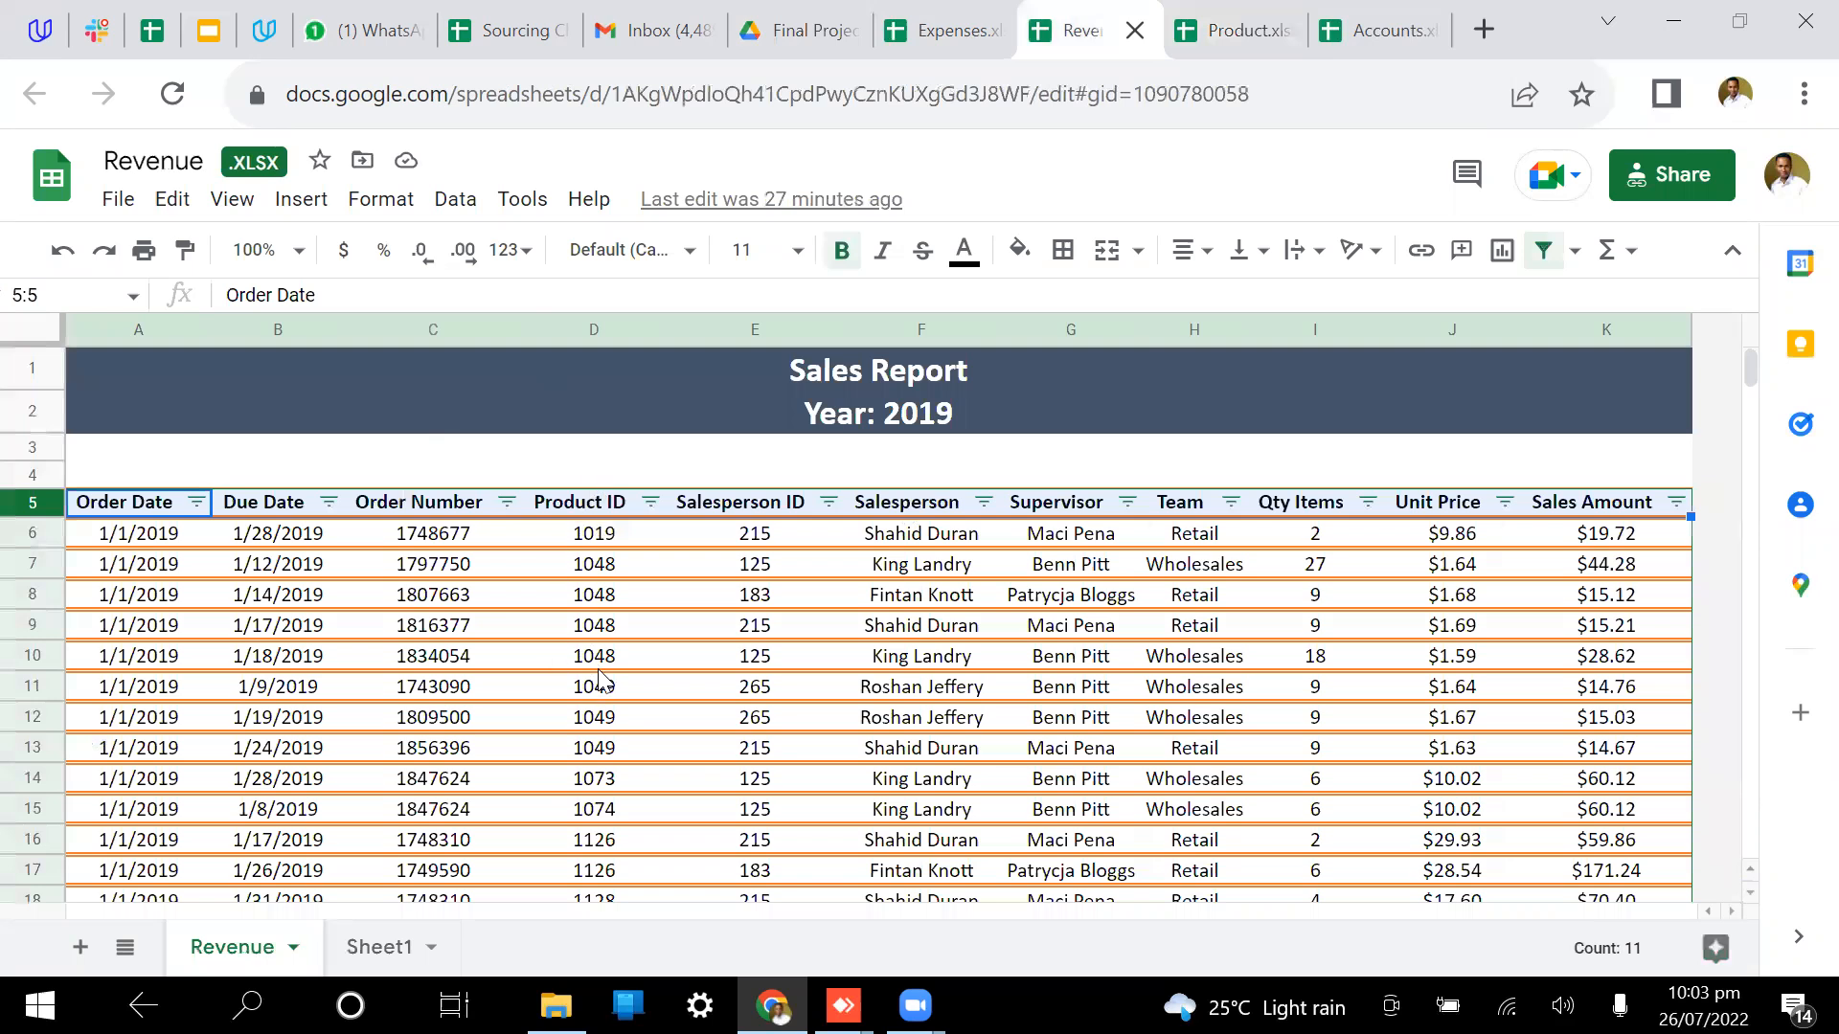
{"action": "left_click", "coordinate": [594, 330]}
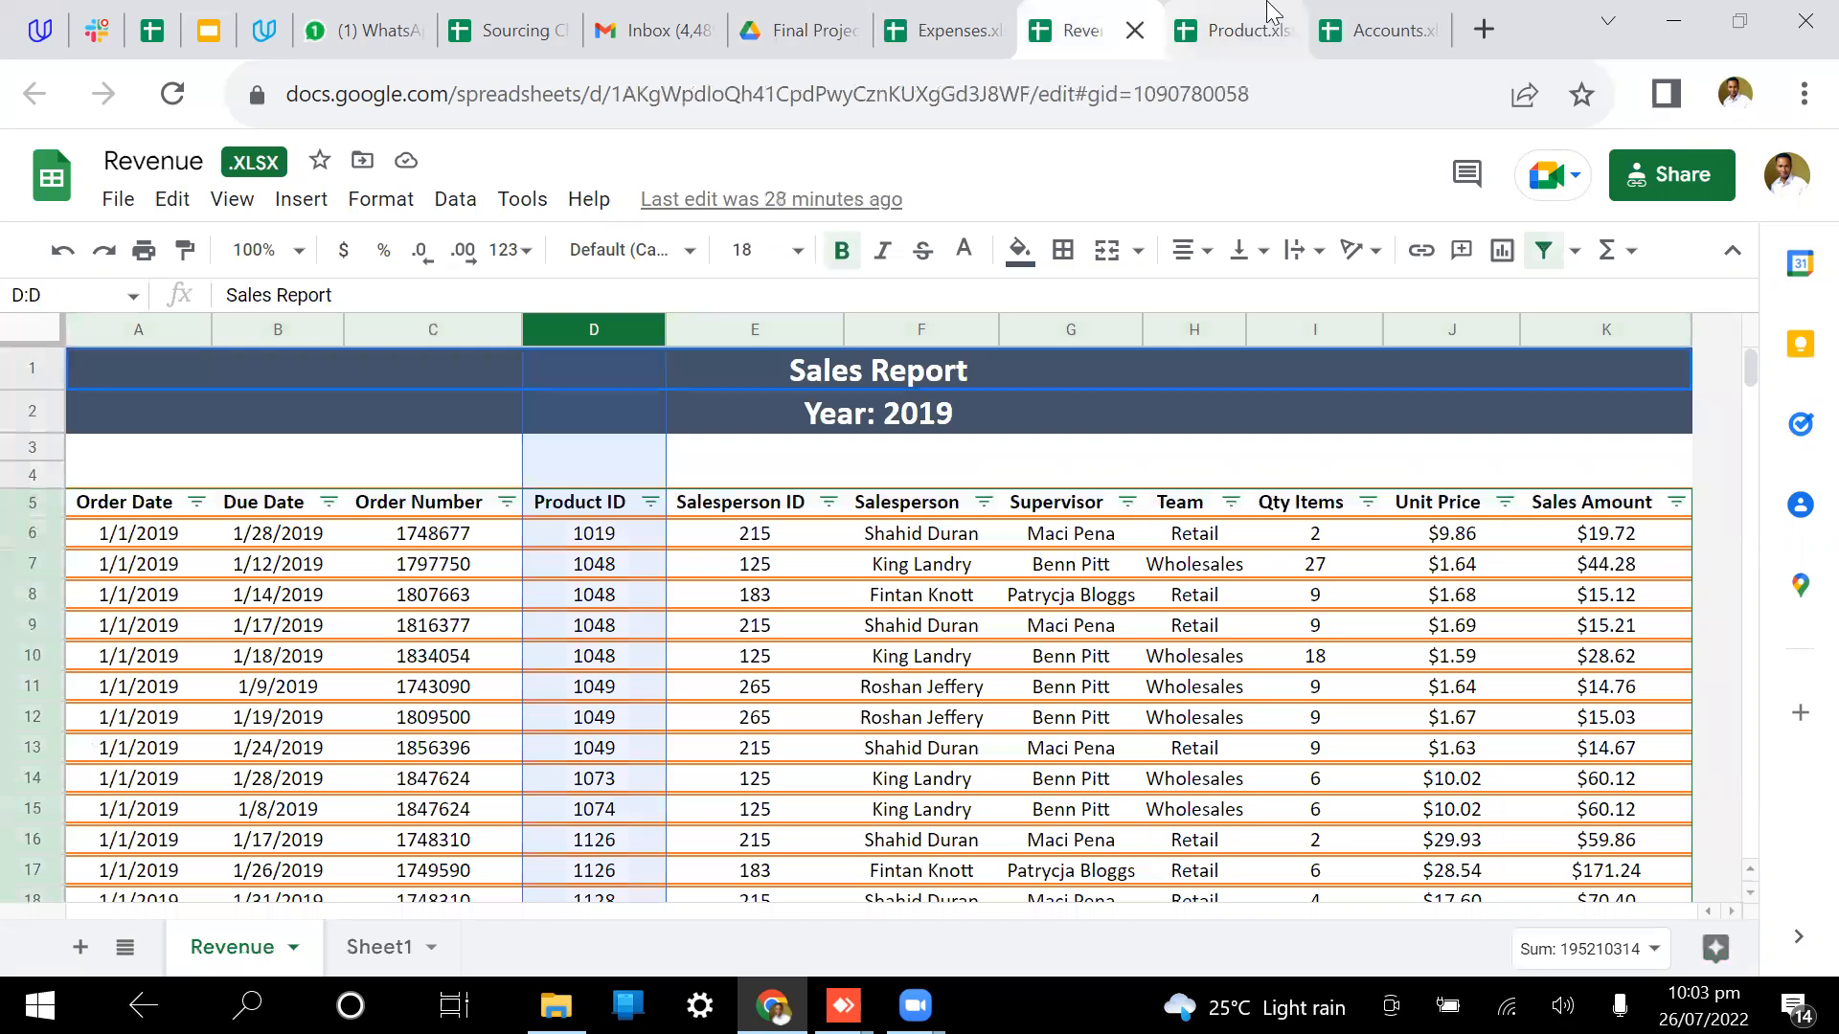
{"action": "left_click", "coordinate": [1245, 29]}
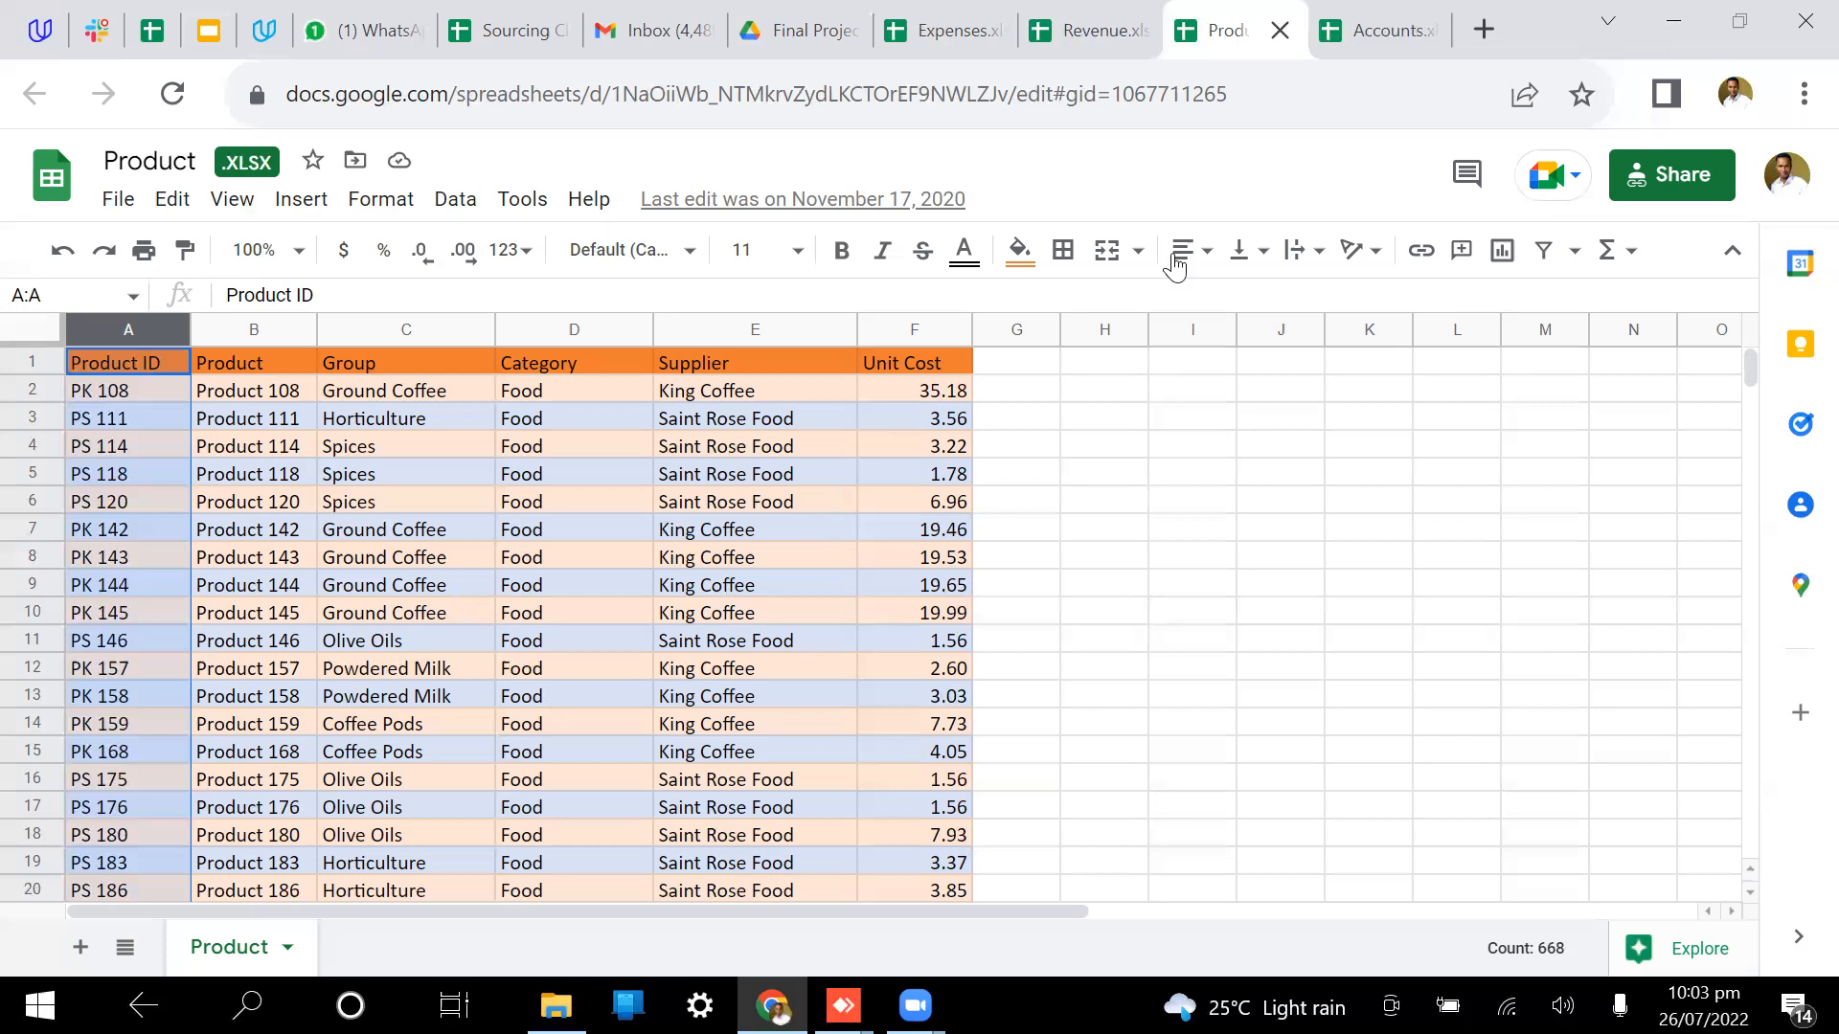
{"action": "left_click", "coordinate": [1114, 29]}
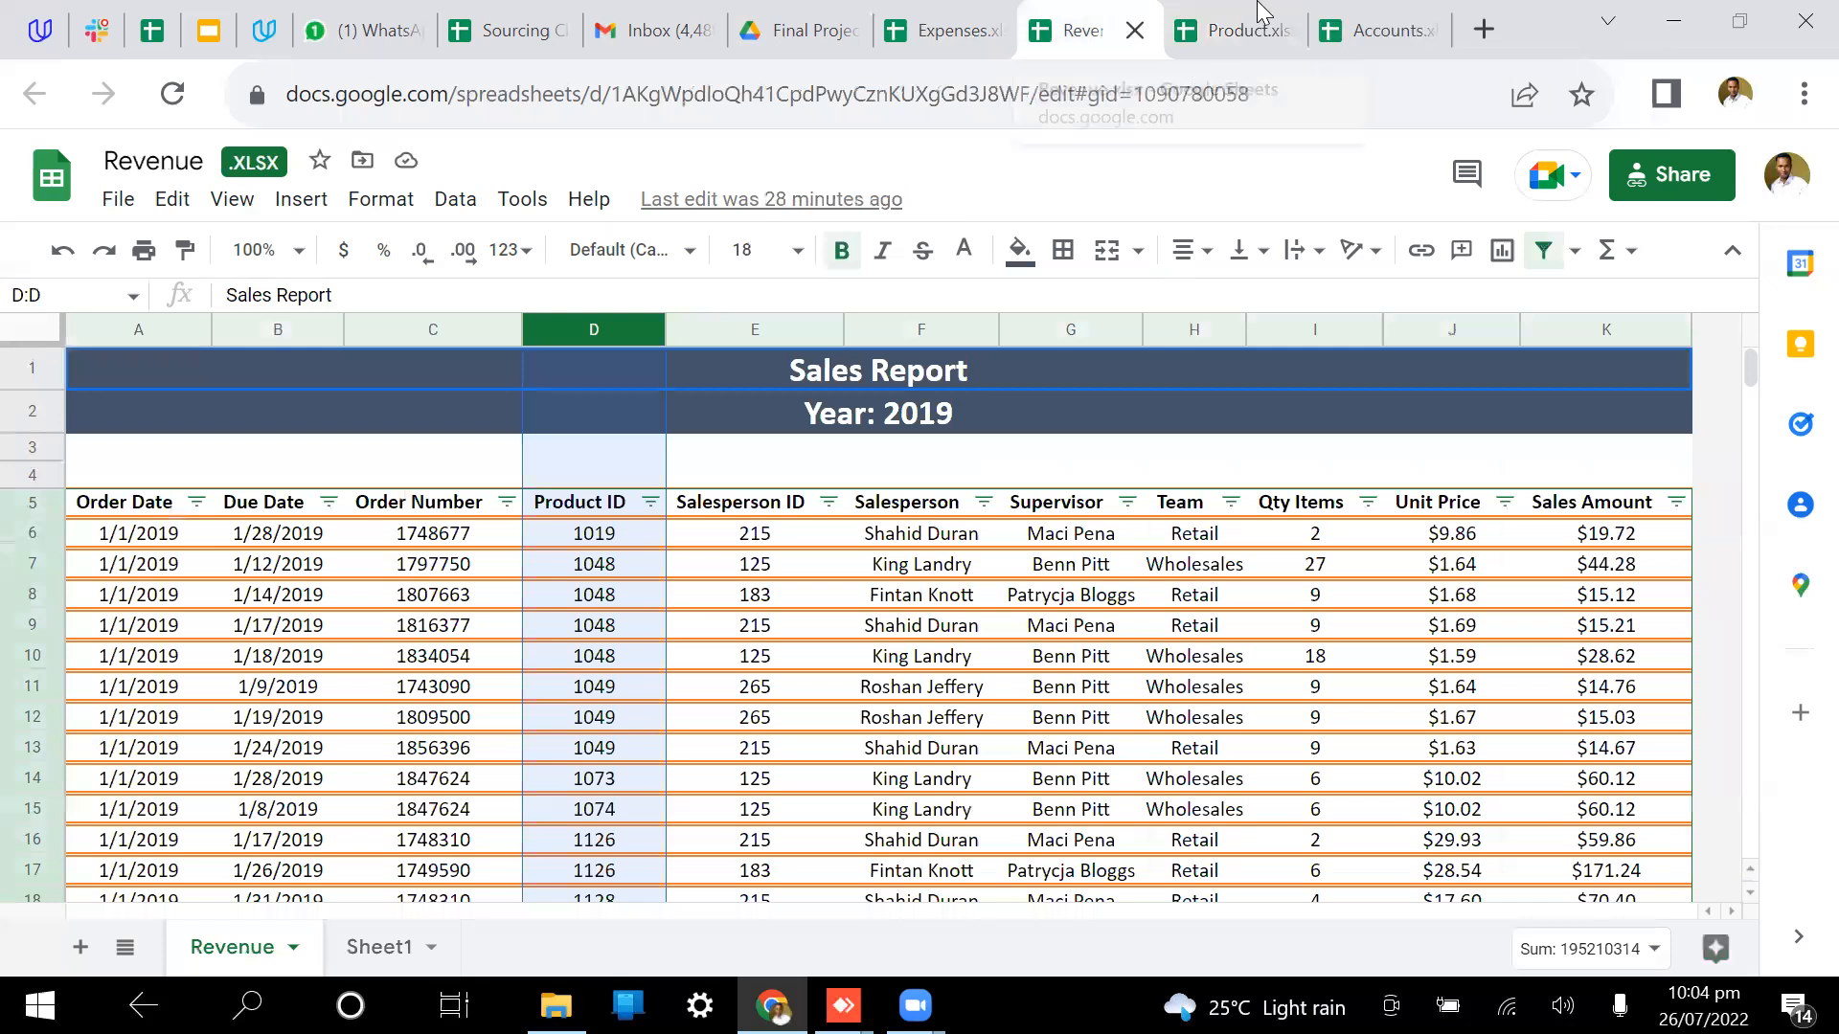
{"action": "left_click", "coordinate": [1245, 29]}
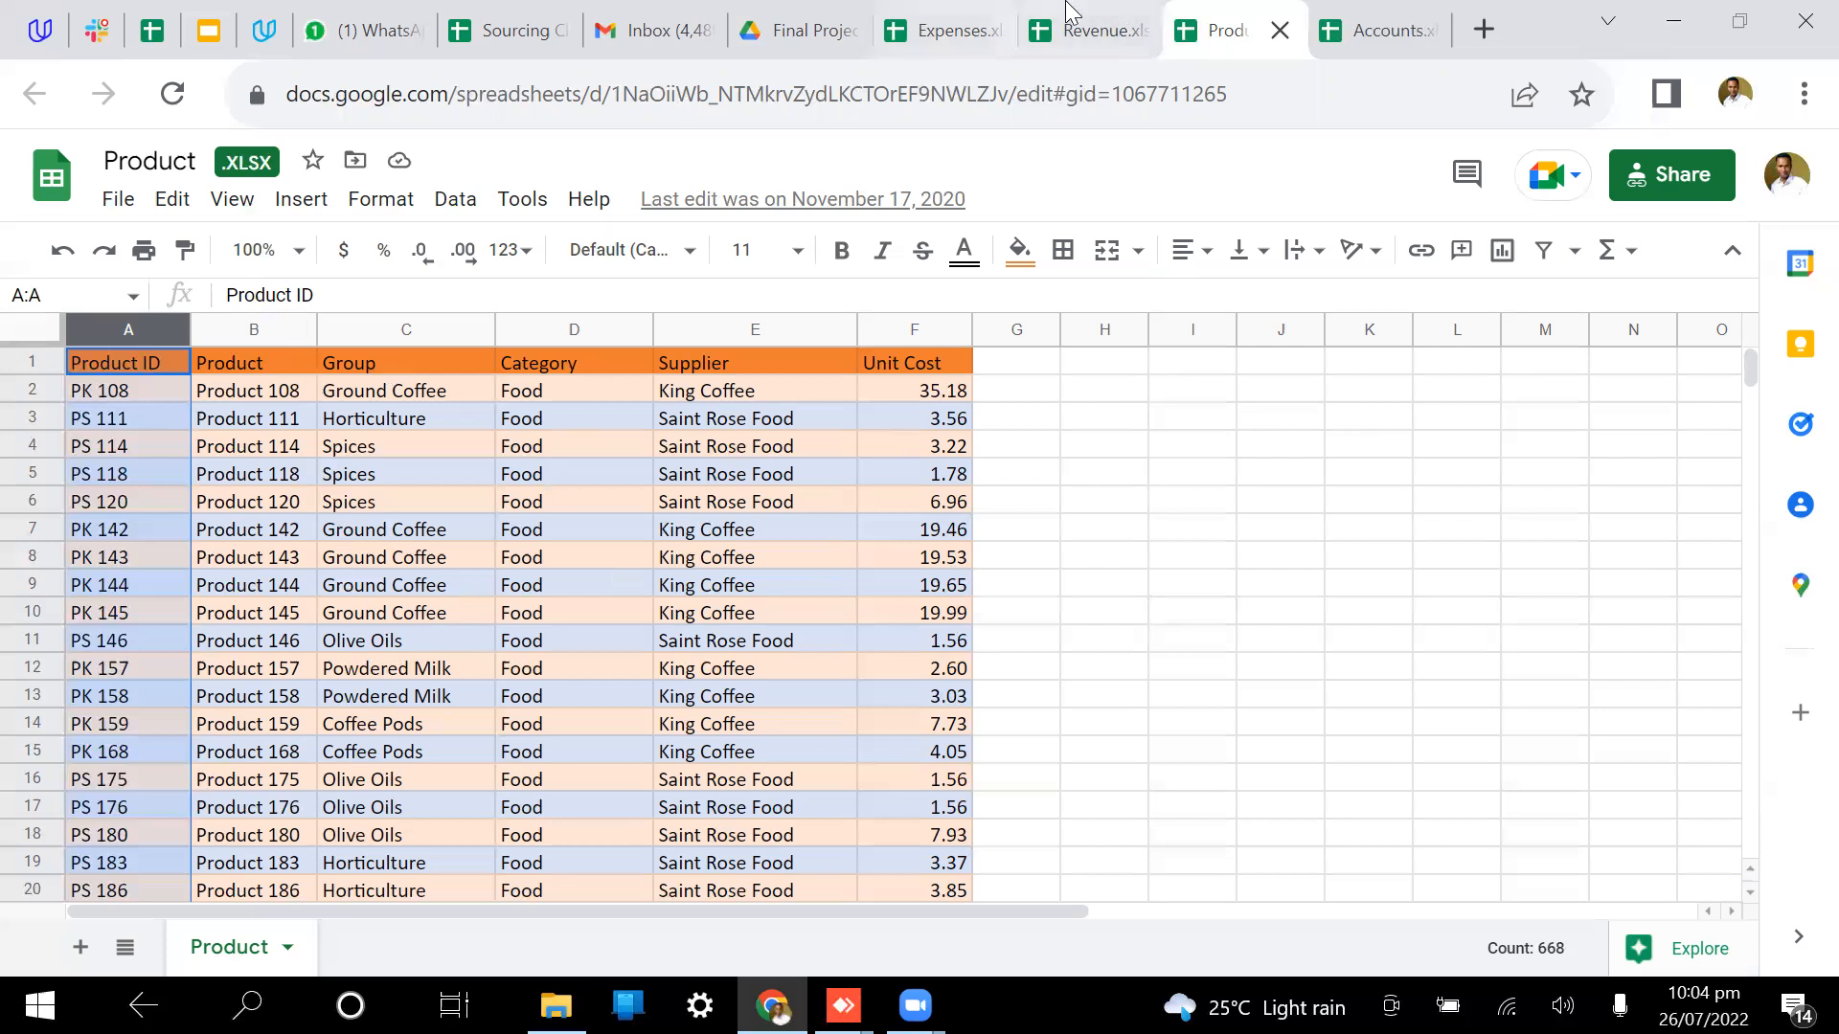
{"action": "left_click", "coordinate": [1078, 30]}
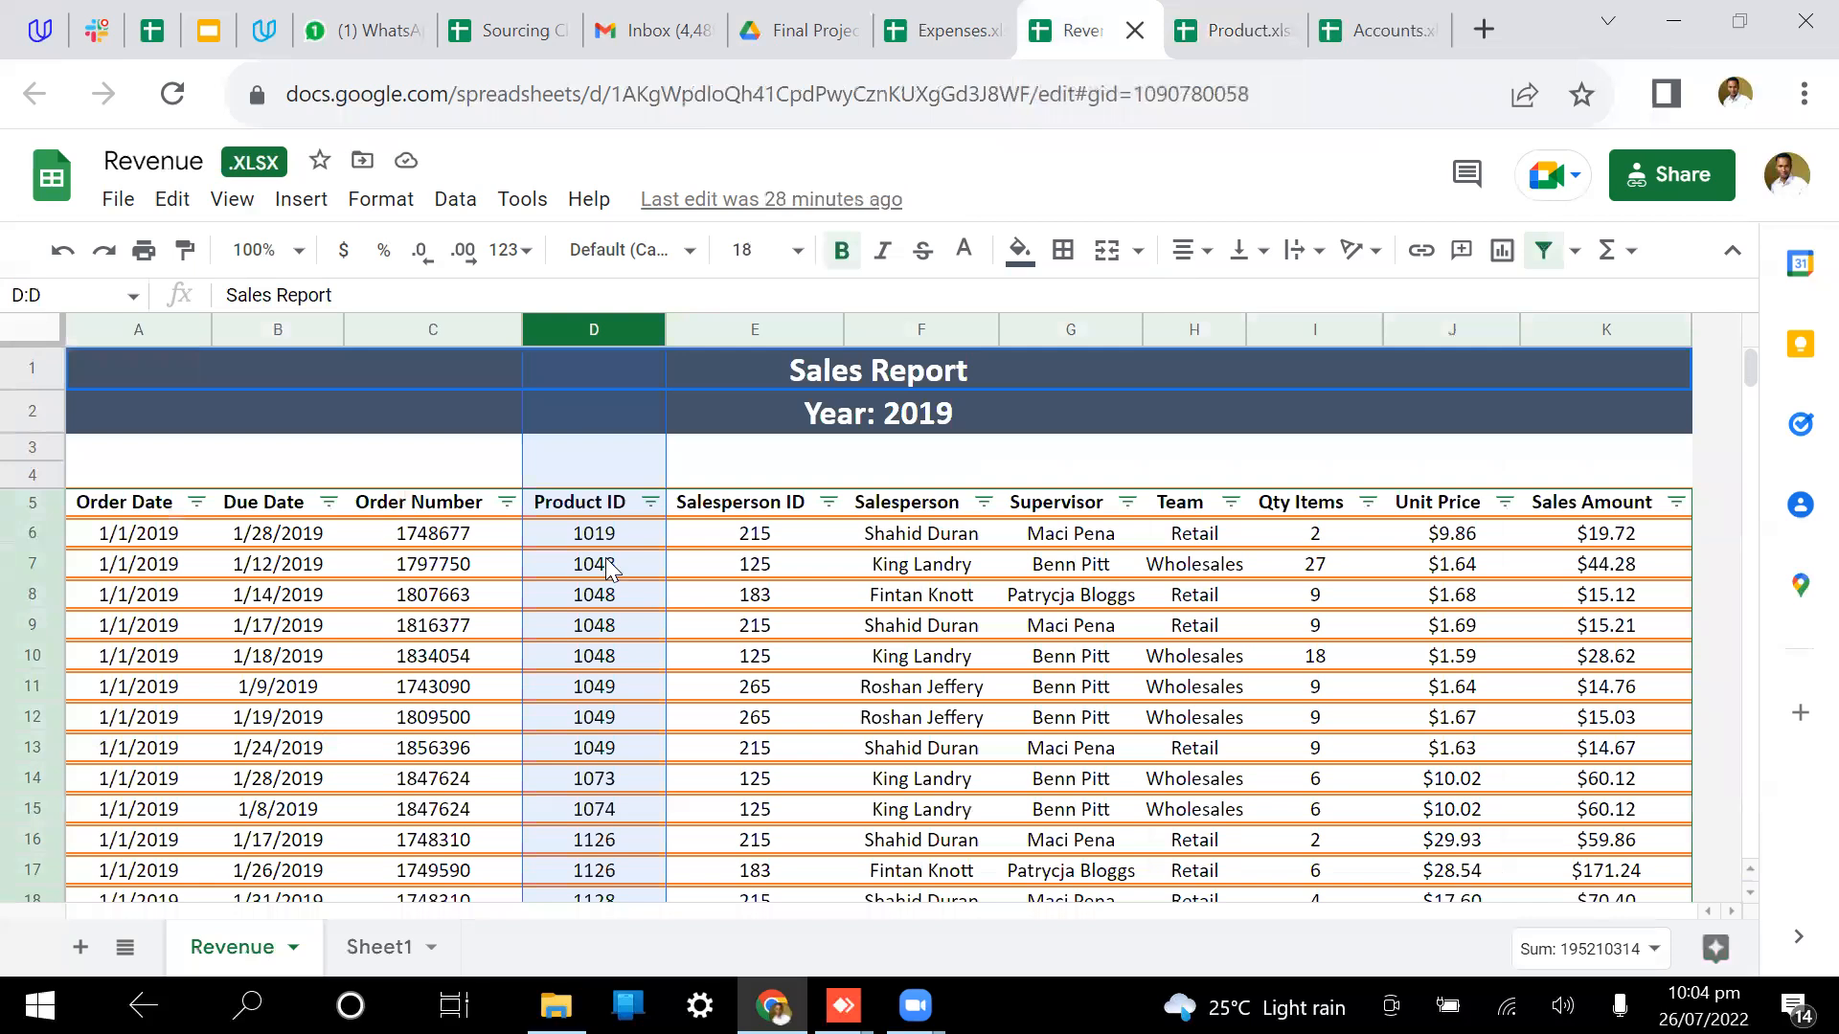
{"action": "left_click", "coordinate": [922, 625]}
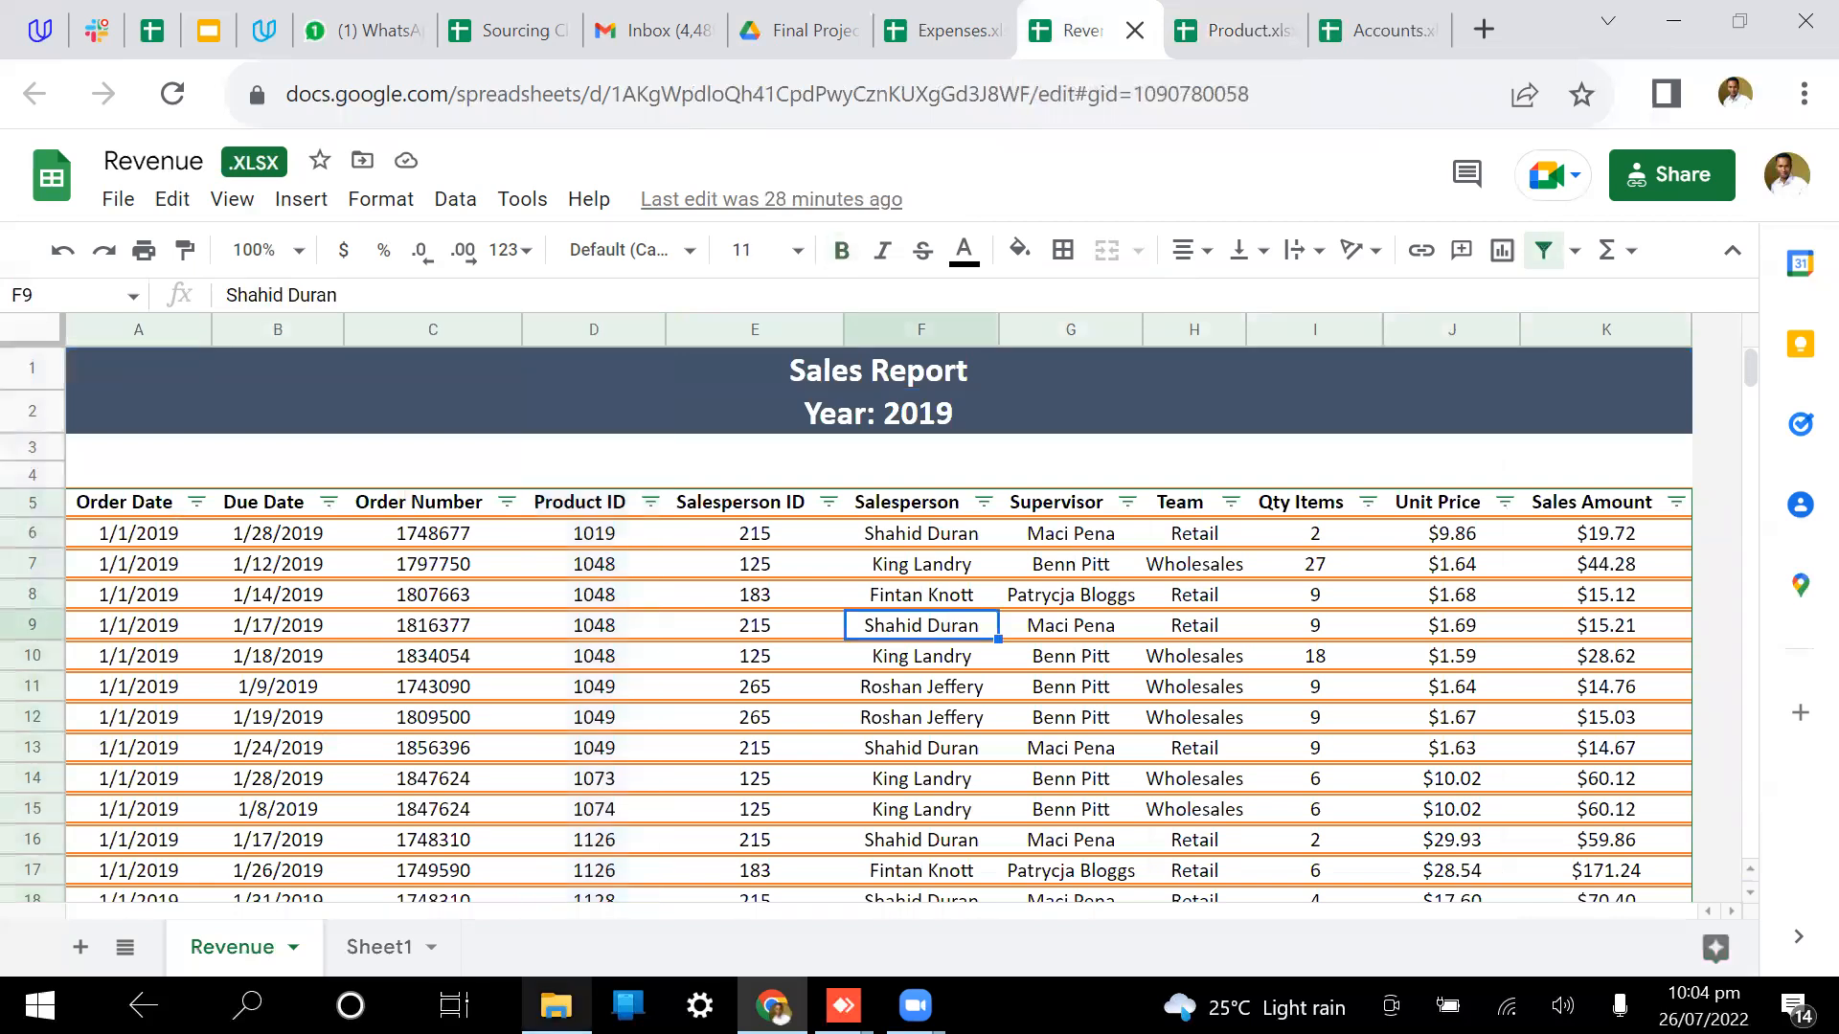
Step: Search Windows for 'paint' to launch the Paint app
{"action": "key", "text": "super+s"}
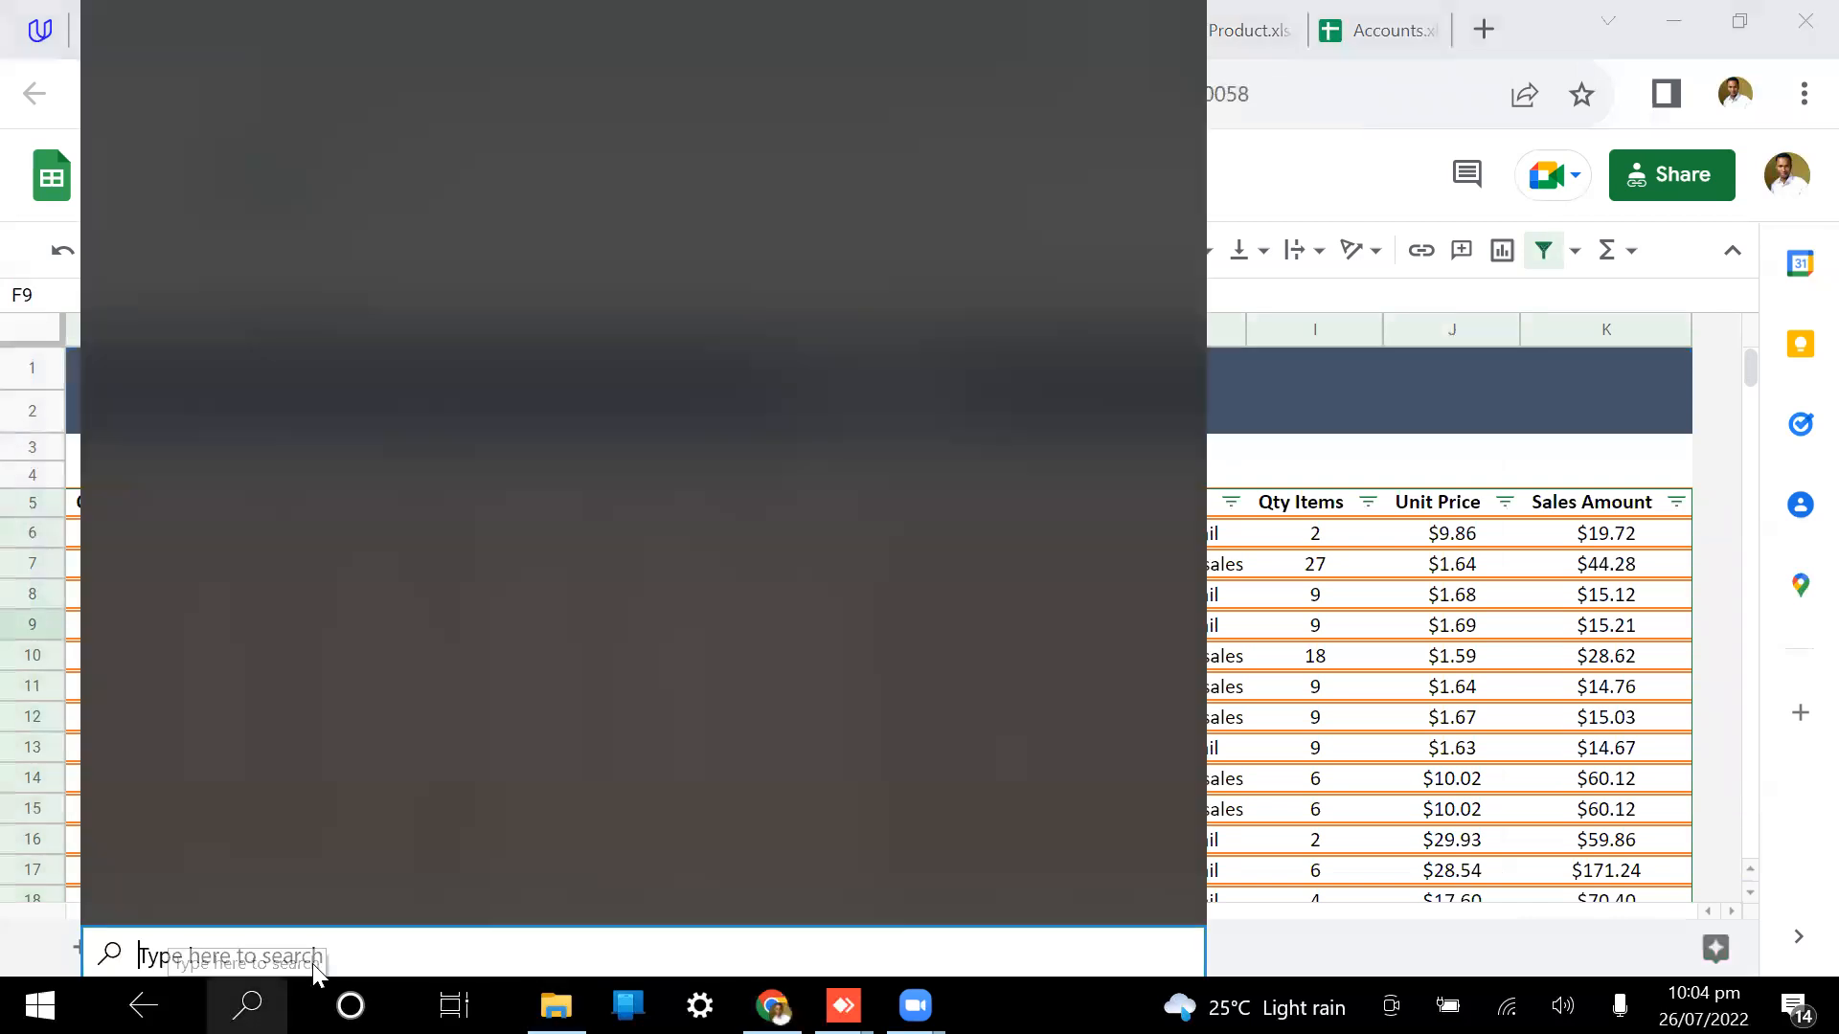
{"action": "type", "text": "paint"}
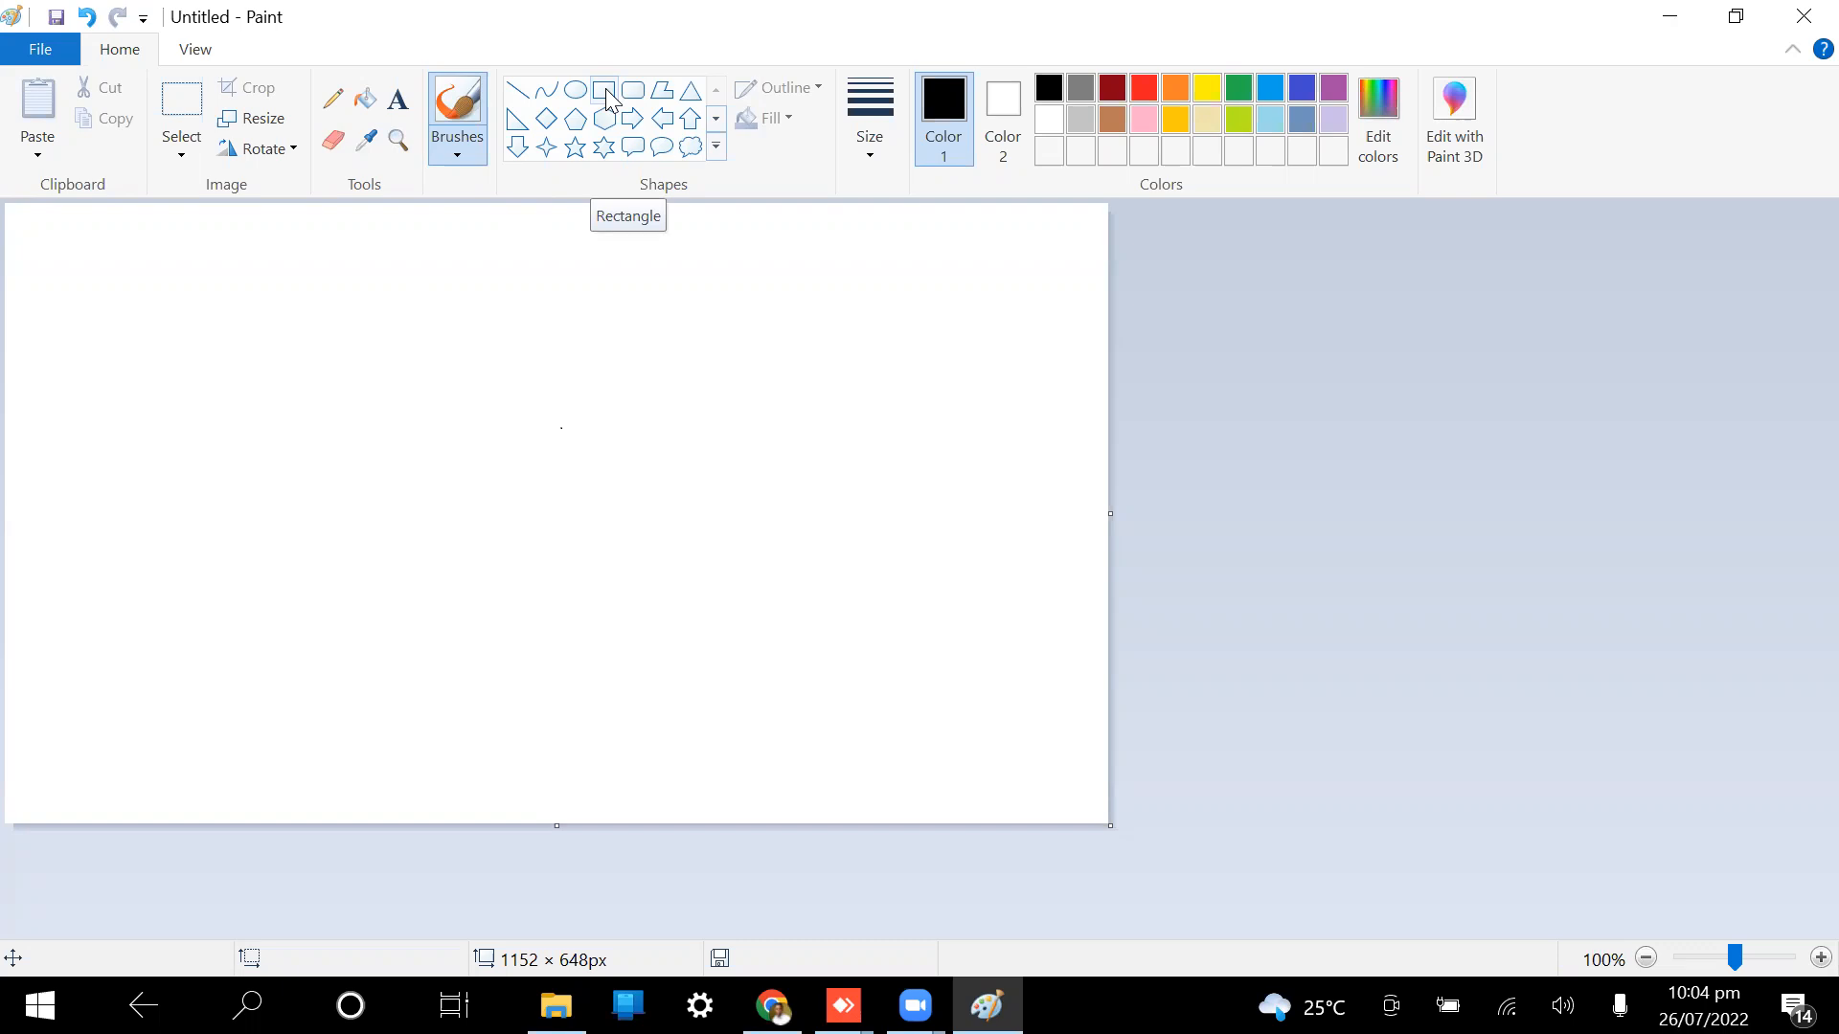
Step: Draw three tall outline rectangles: left, upper right, and bottom centre
{"action": "left_click", "coordinate": [605, 92]}
{"action": "left_click_drag", "start_coordinate": [357, 341], "coordinate": [474, 362]}
{"action": "left_click_drag", "start_coordinate": [481, 502], "coordinate": [498, 610]}
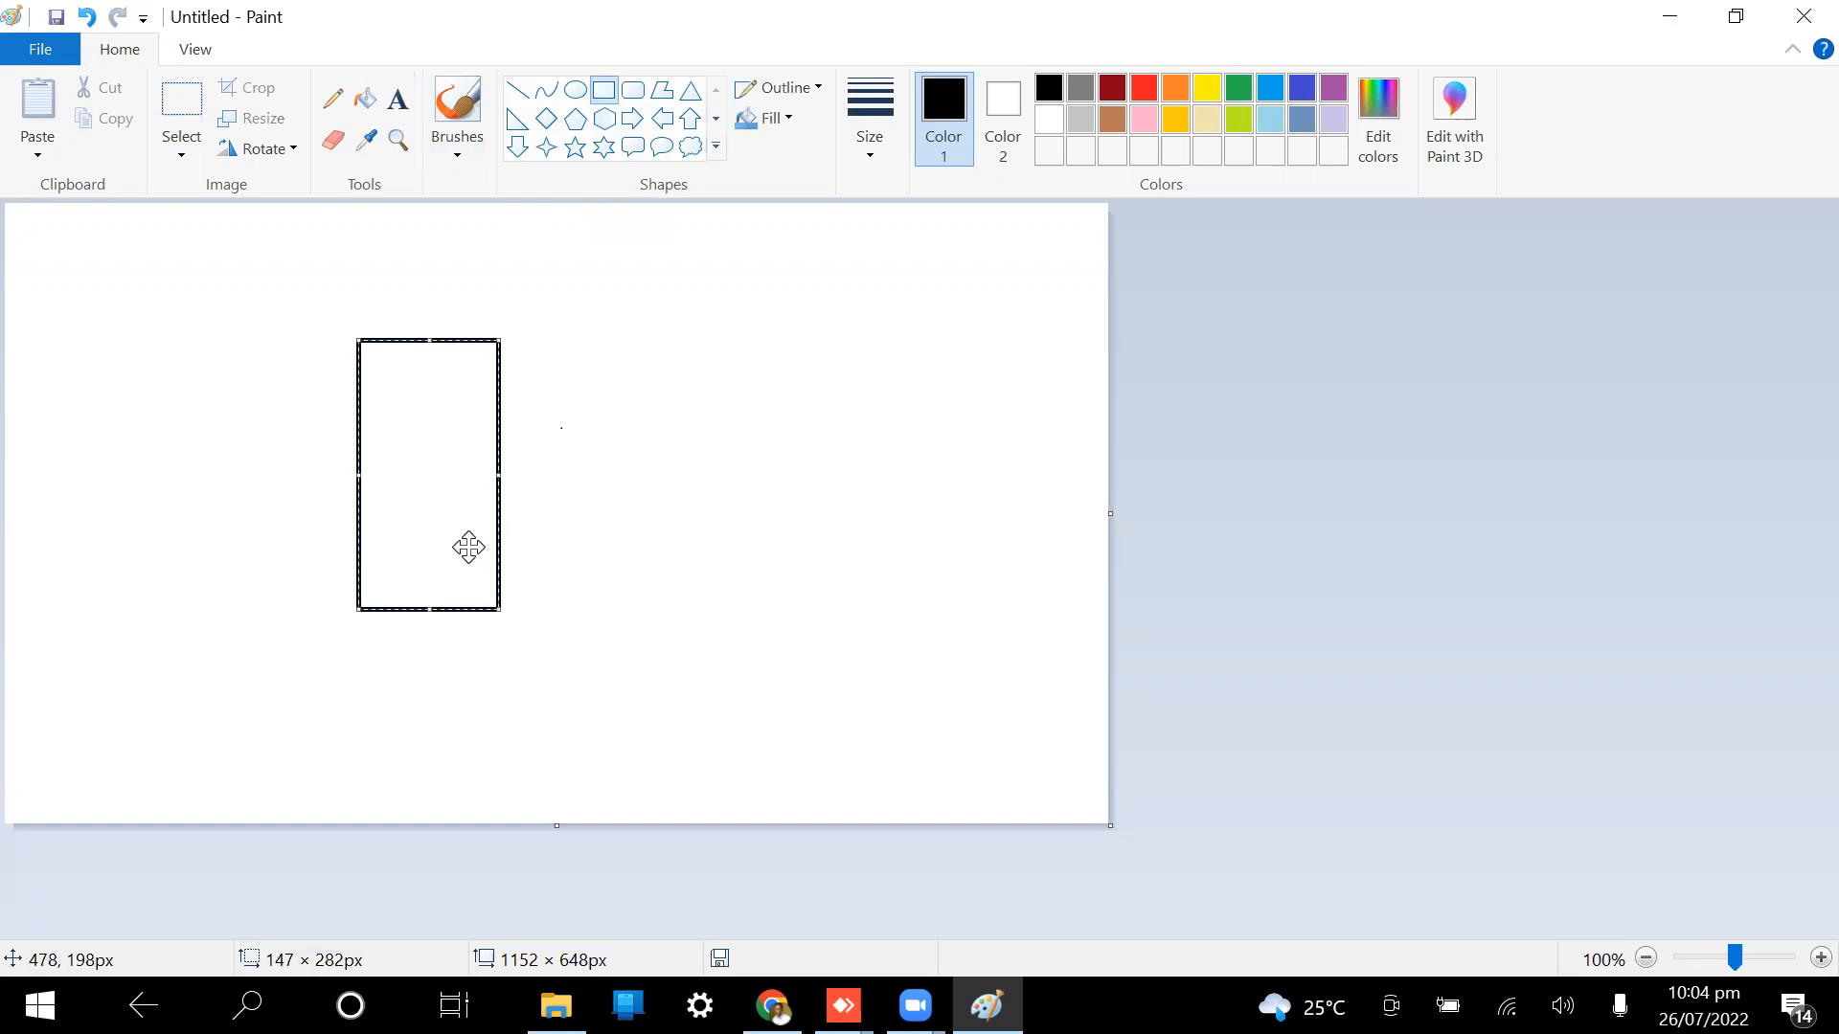
{"action": "mouse_move", "coordinate": [720, 300]}
{"action": "left_mouse_down"}
{"action": "mouse_move", "coordinate": [767, 505]}
{"action": "mouse_move", "coordinate": [814, 495]}
{"action": "left_mouse_up"}
{"action": "mouse_move", "coordinate": [713, 610]}
{"action": "left_mouse_down"}
{"action": "mouse_move", "coordinate": [806, 727]}
{"action": "mouse_move", "coordinate": [792, 800]}
{"action": "left_mouse_up"}
Step: Add a 'PRODUCT' text label above the upper-right rectangle
{"action": "left_click", "coordinate": [399, 99]}
{"action": "left_click", "coordinate": [765, 374]}
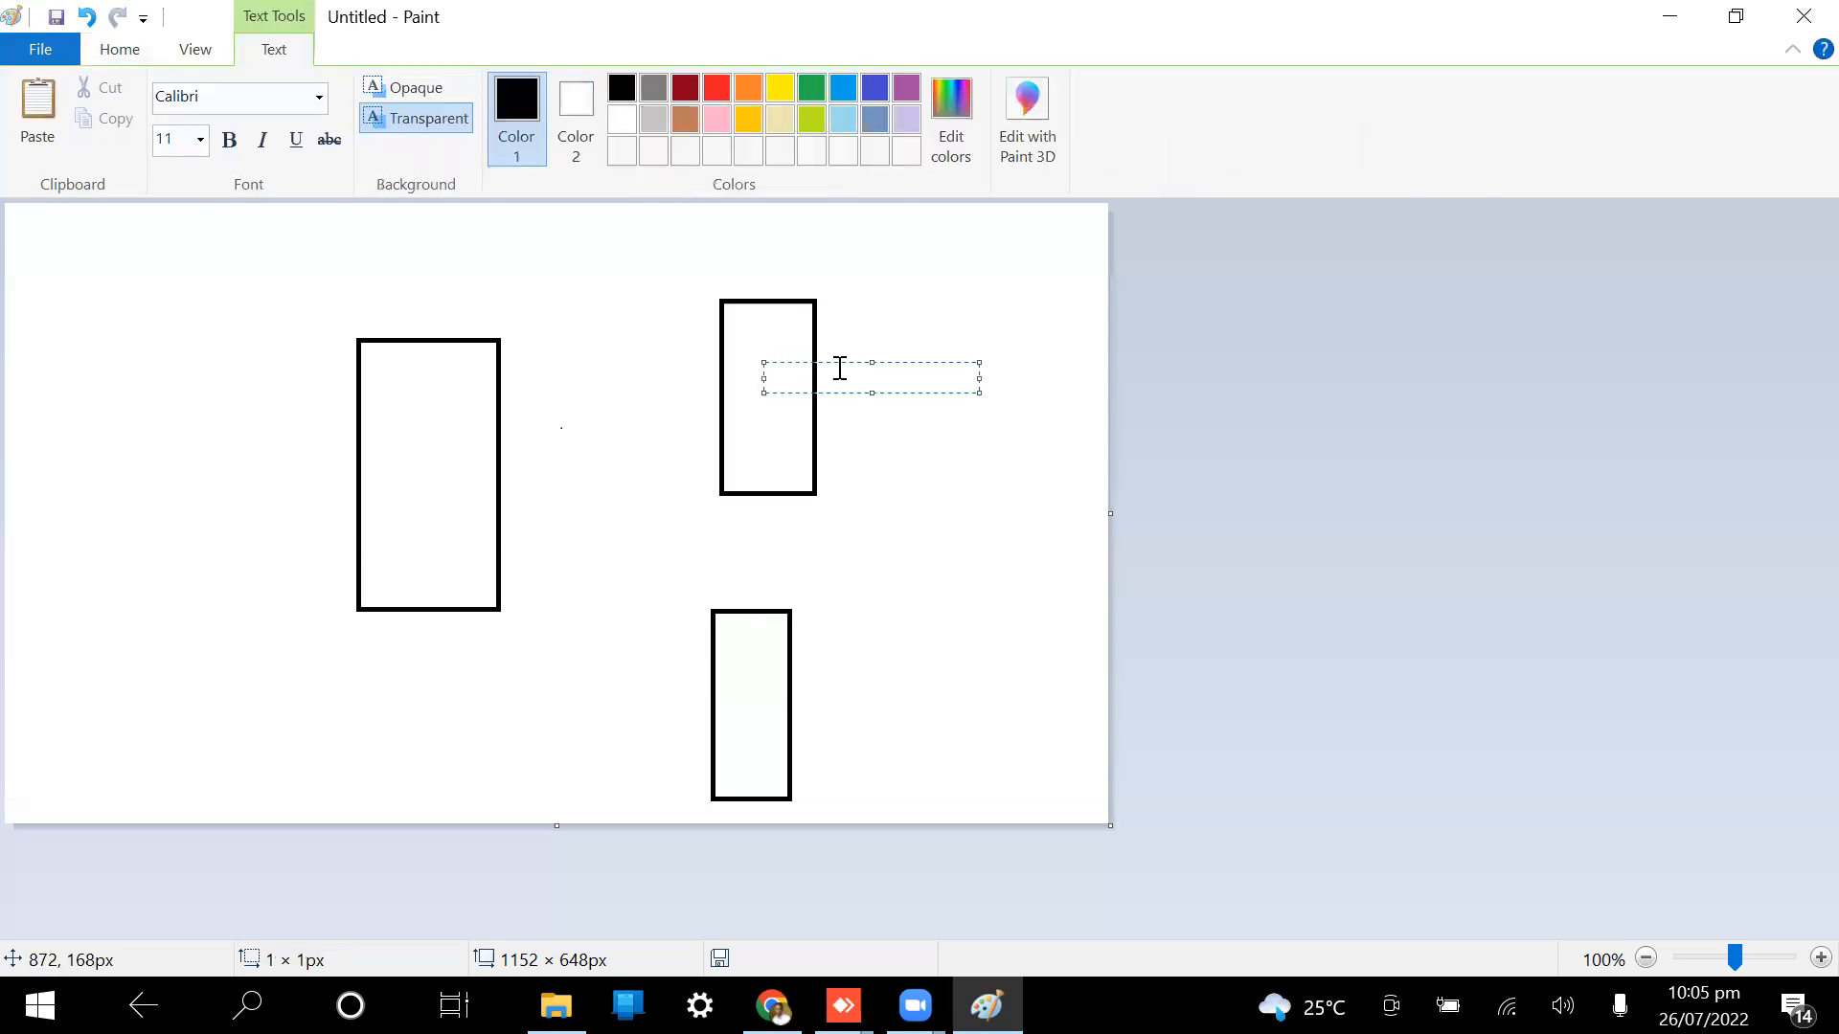
{"action": "left_click_drag", "start_coordinate": [858, 359], "coordinate": [846, 298]}
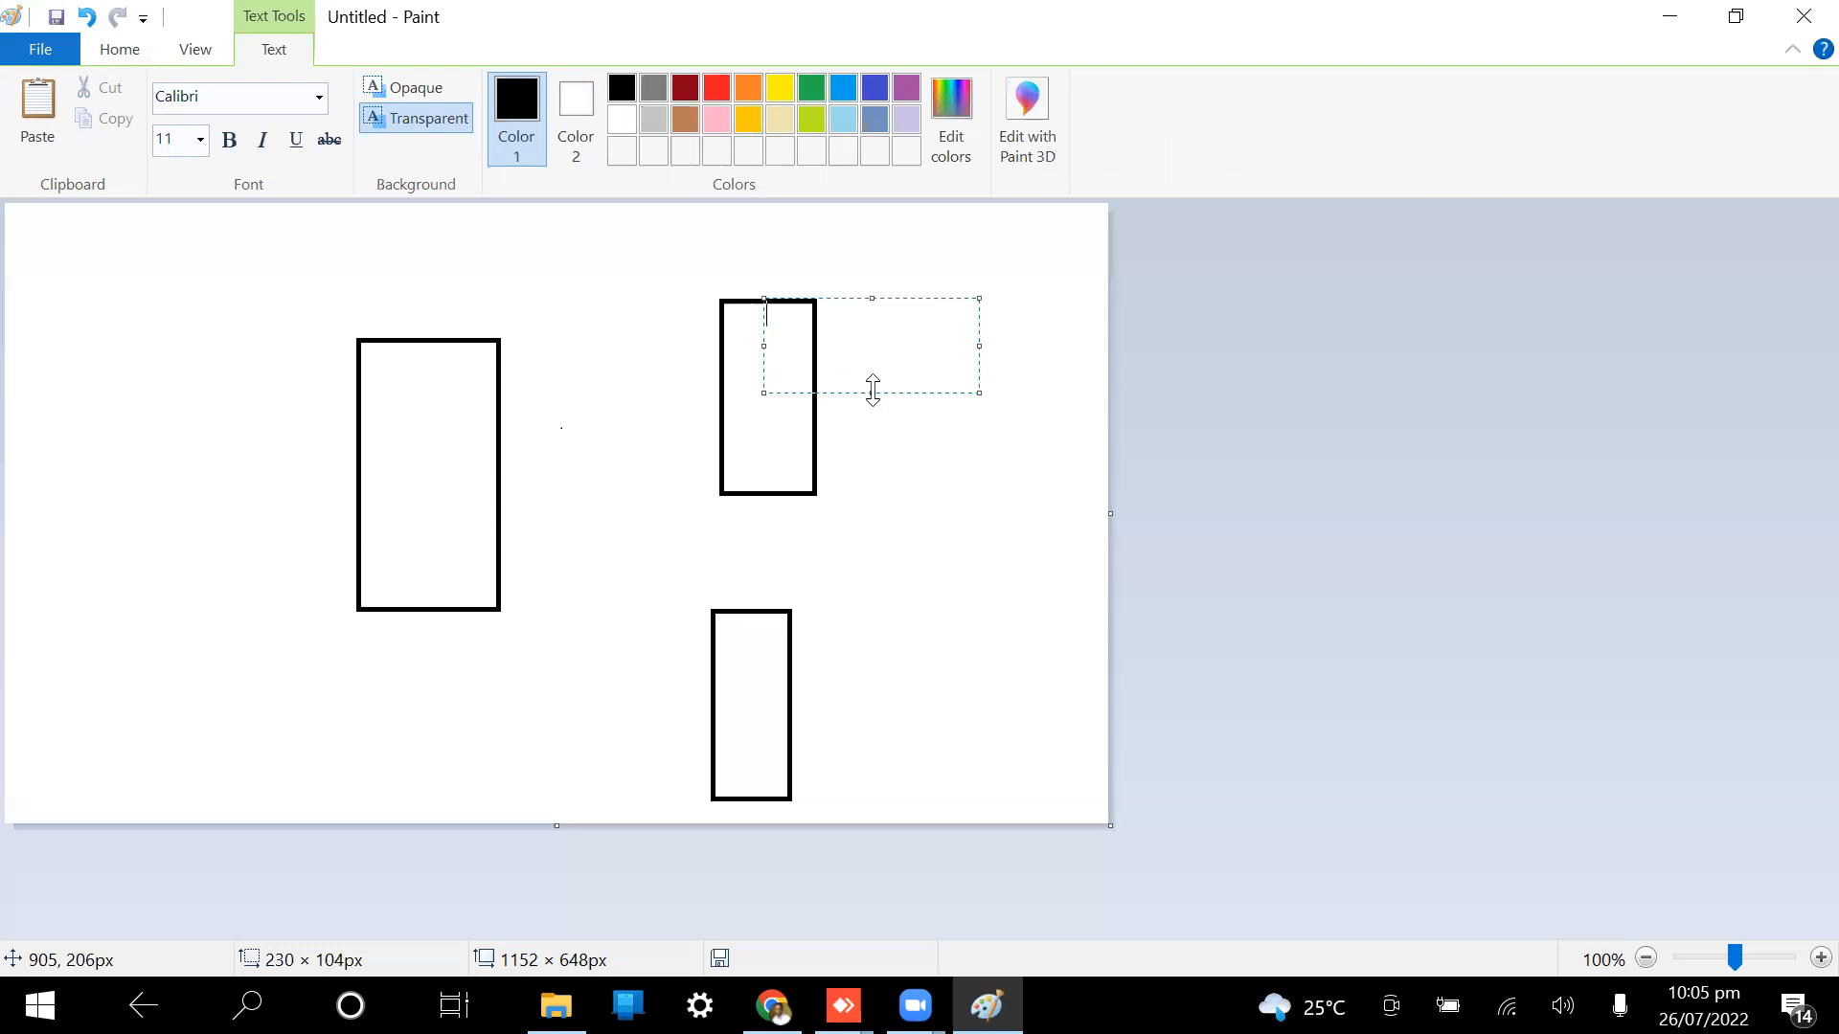
{"action": "left_click_drag", "start_coordinate": [874, 389], "coordinate": [868, 293]}
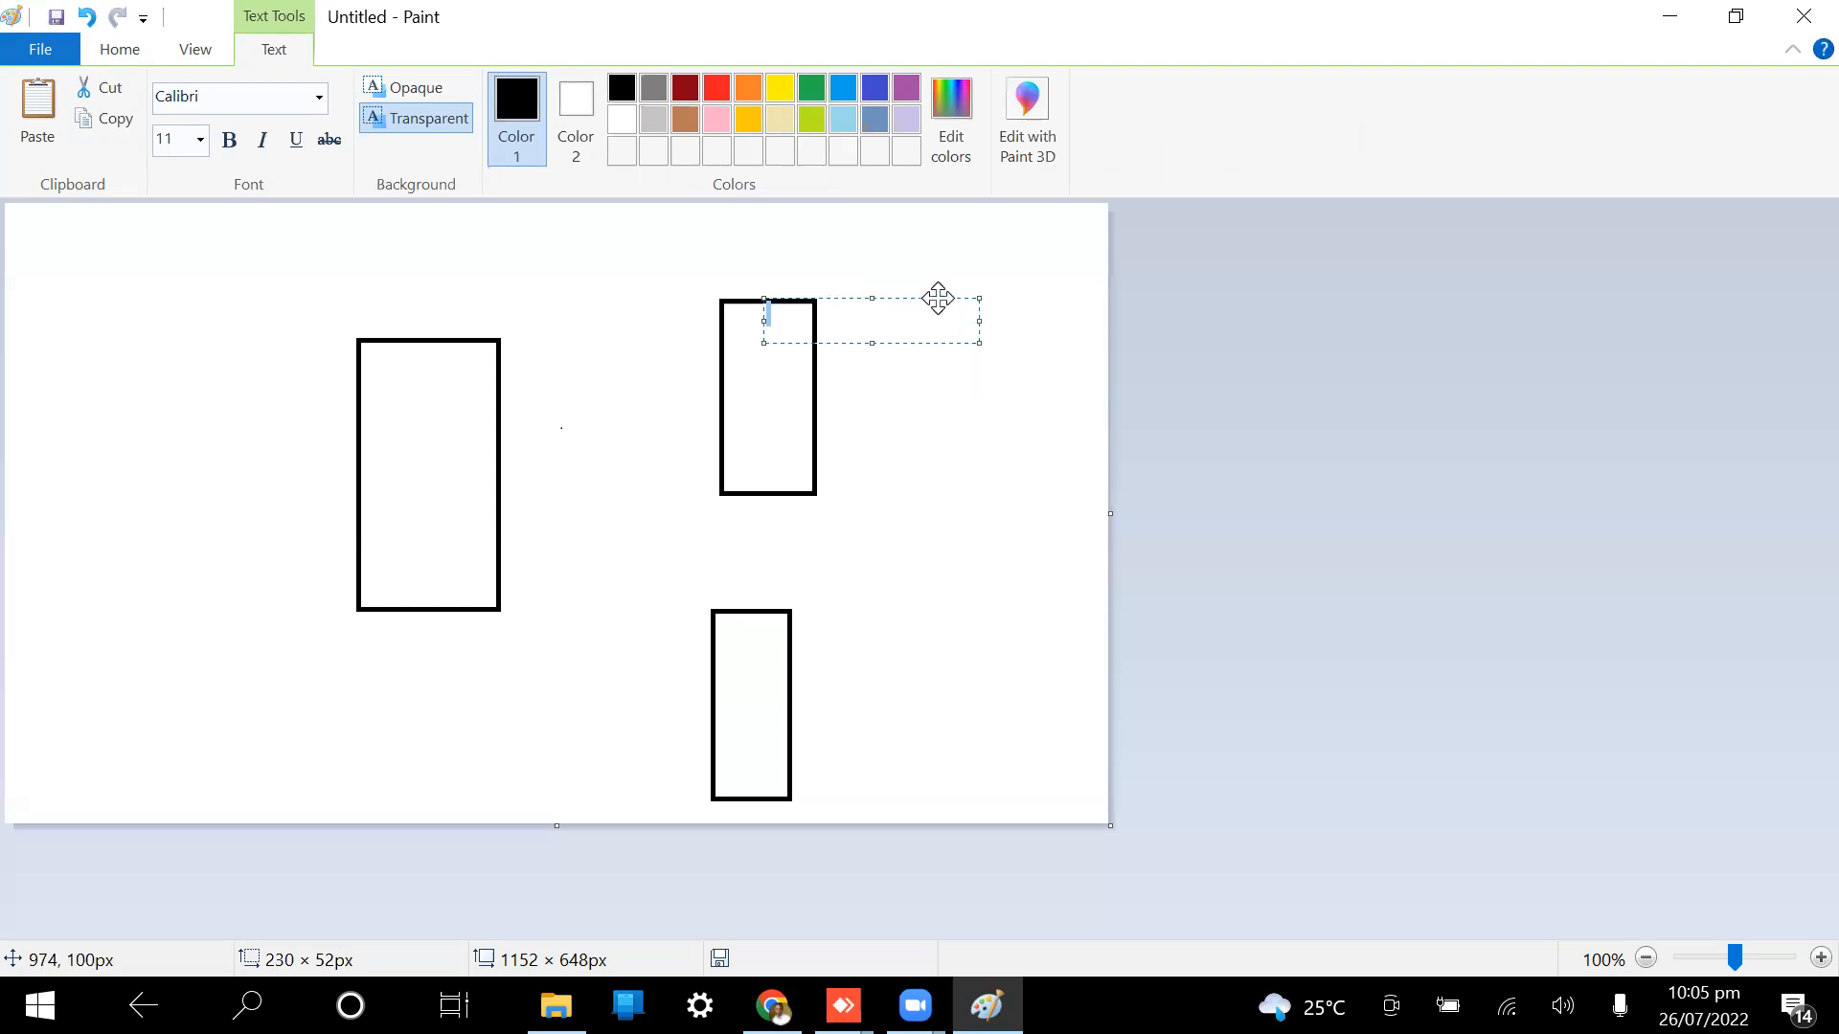
{"action": "left_click_drag", "start_coordinate": [937, 298], "coordinate": [888, 241]}
{"action": "left_click", "coordinate": [776, 257]}
{"action": "type", "text": "PRO"}
{"action": "type", "text": "DUCT"}
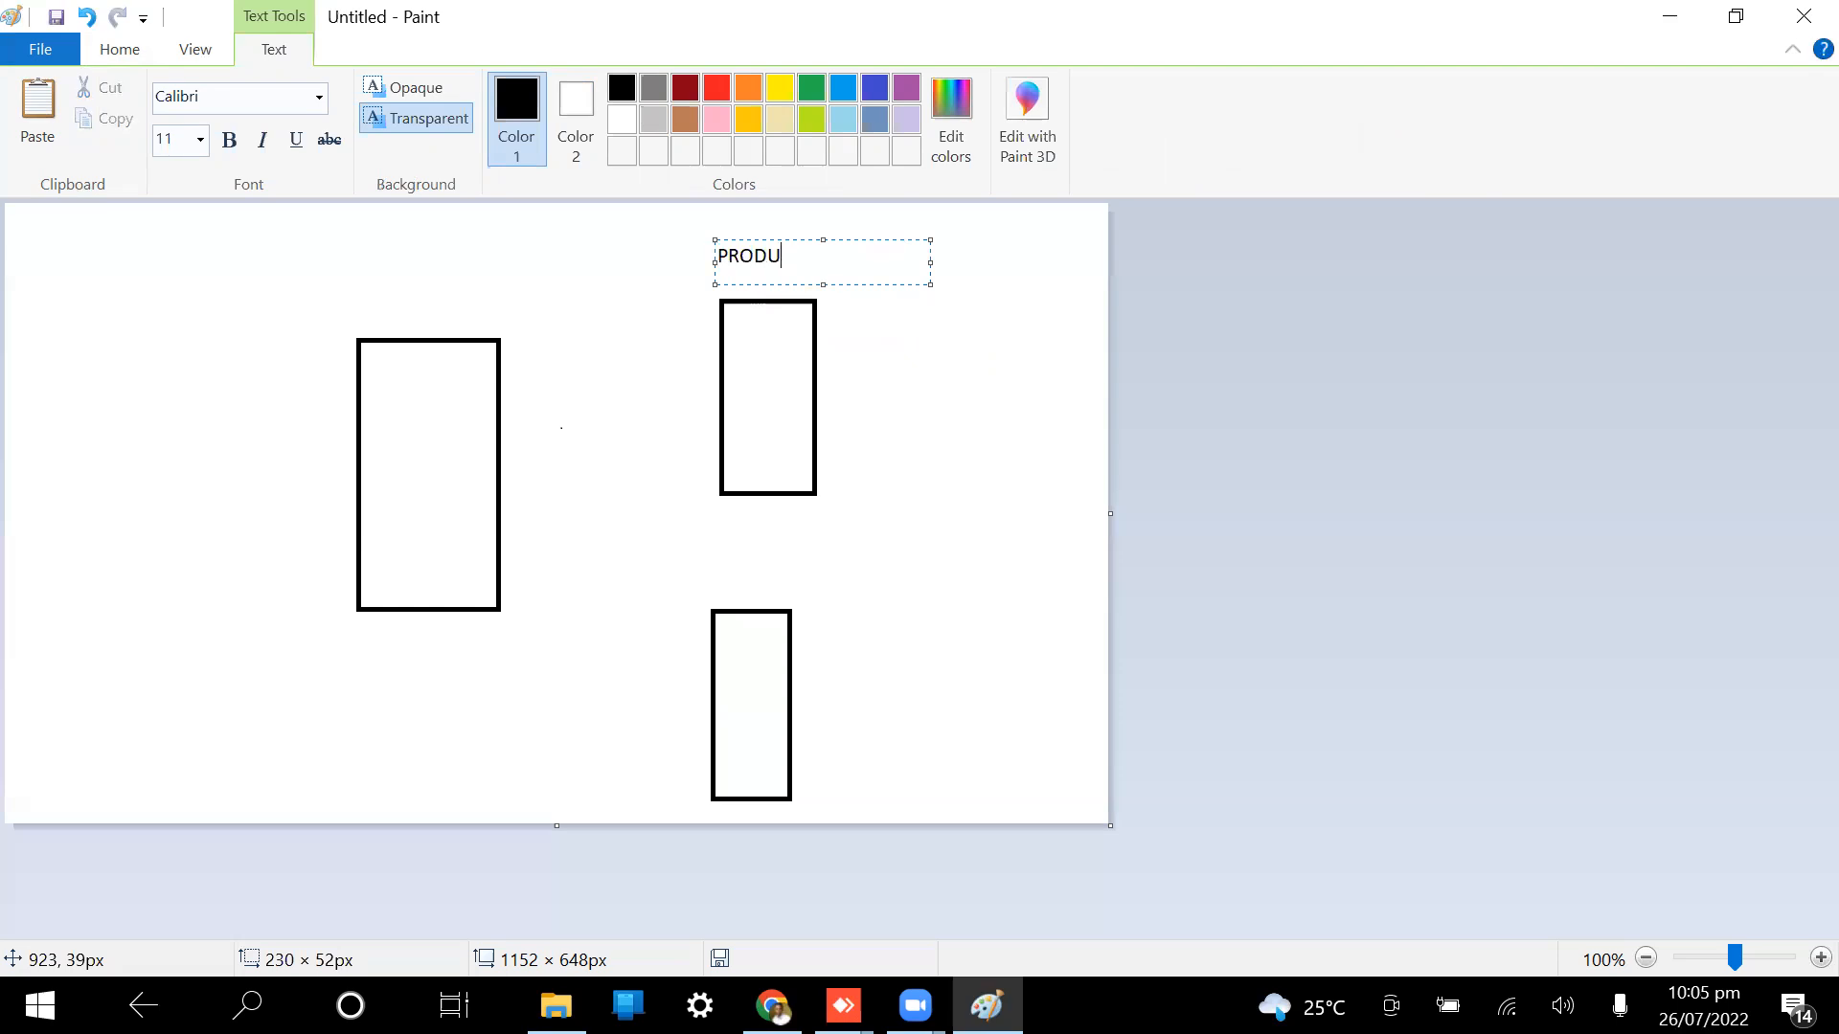
{"action": "key", "text": "BackSpace"}
{"action": "key", "text": "BackSpace"}
{"action": "type", "text": "CT"}
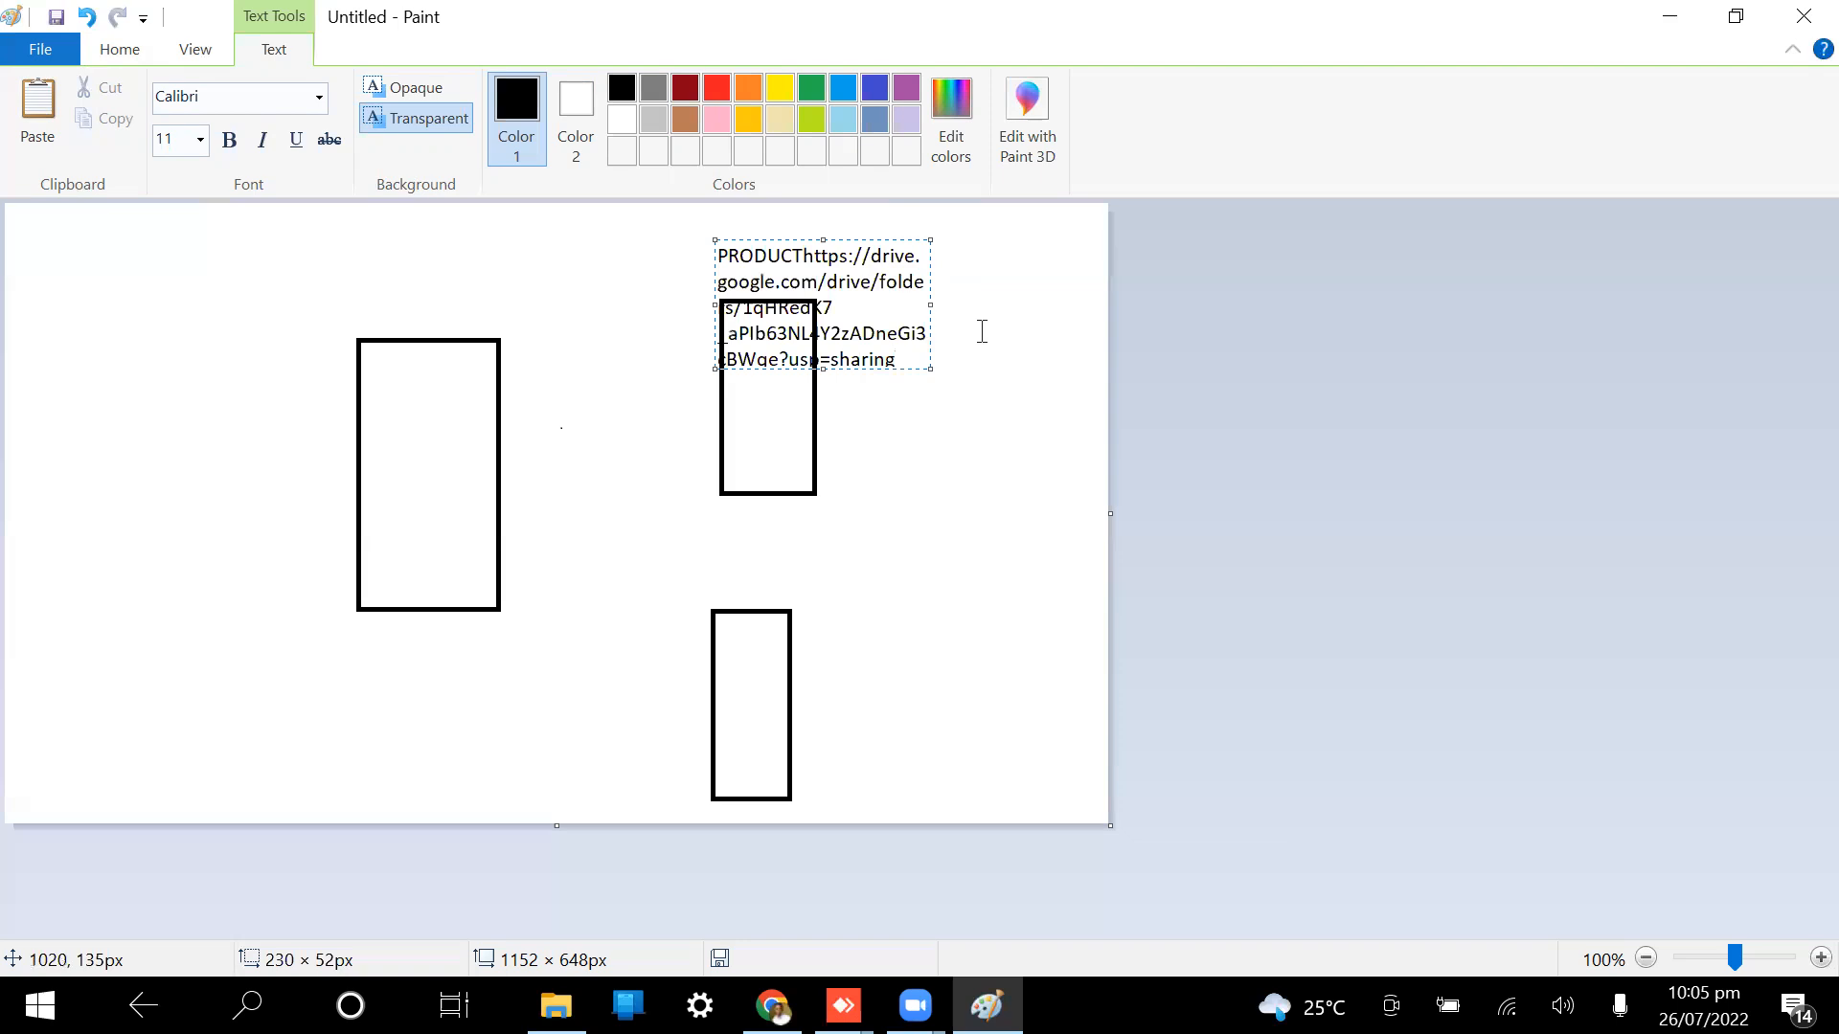
{"action": "key", "text": "ctrl+z"}
{"action": "left_click", "coordinate": [759, 228]}
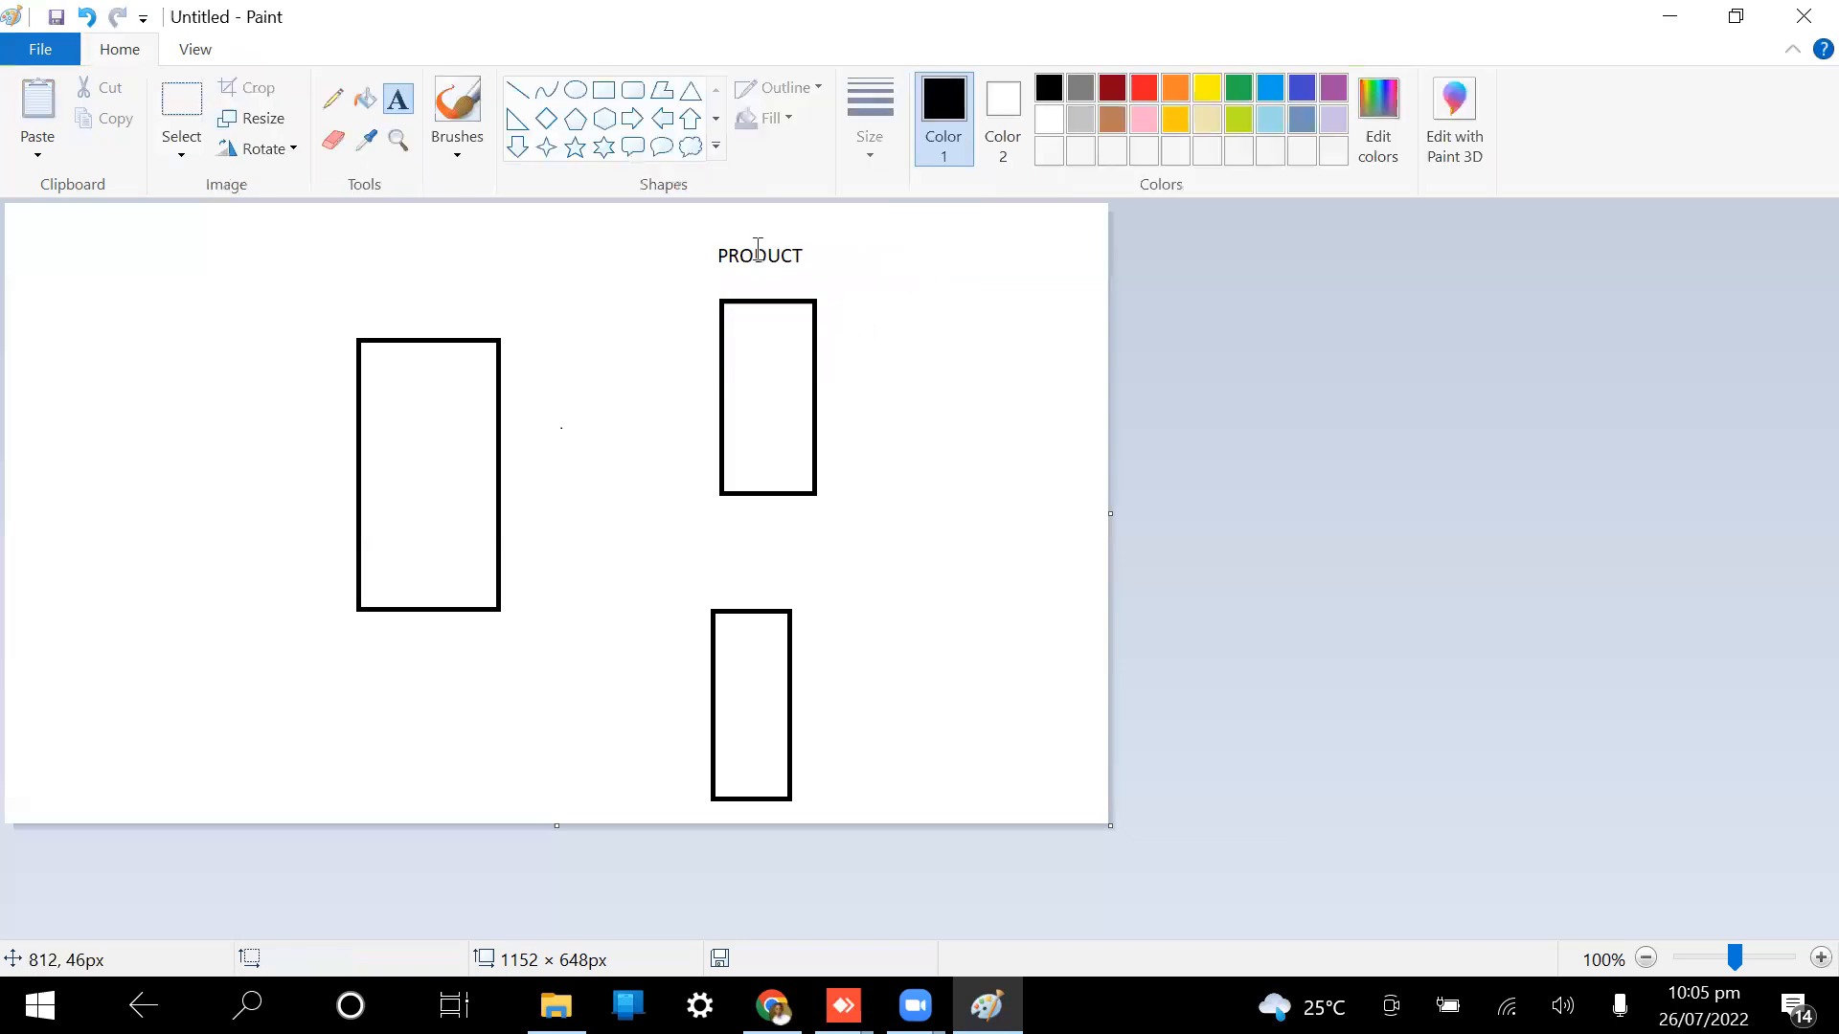
Step: Add a 'DATE' label beside the bottom rectangle
{"action": "left_click", "coordinate": [839, 600]}
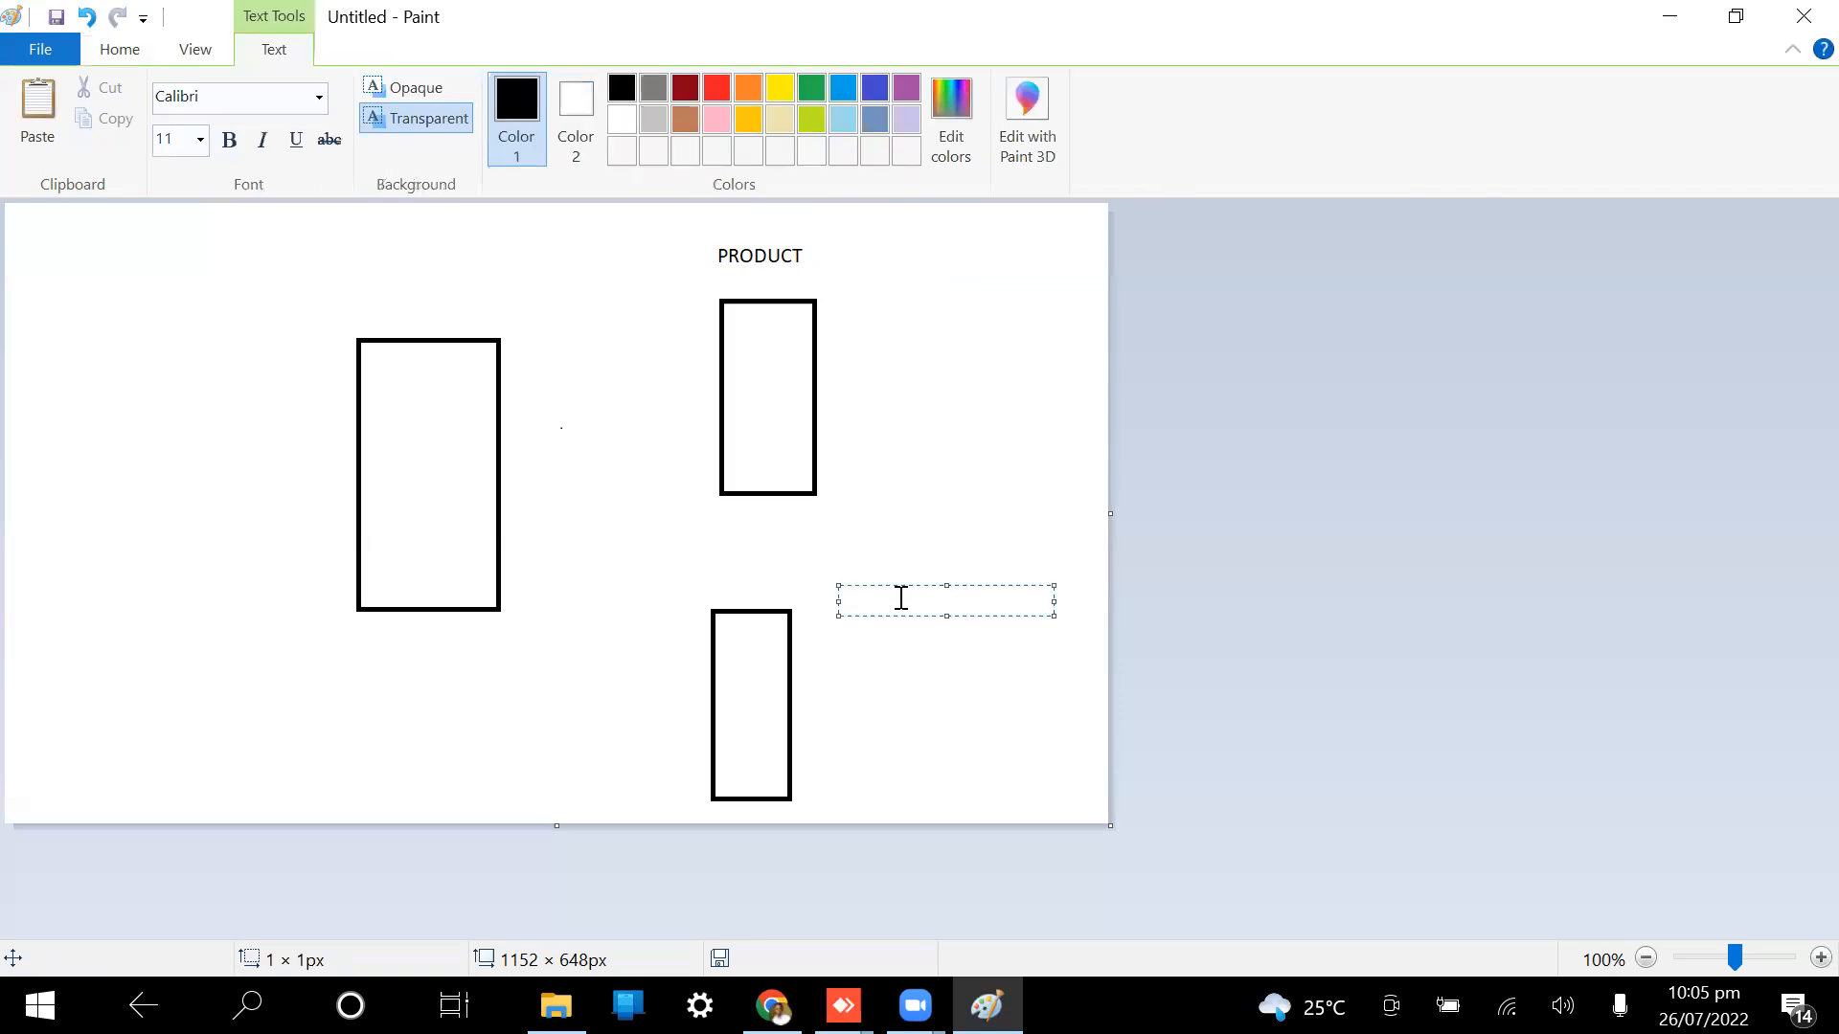
{"action": "type", "text": "DATE"}
{"action": "left_click", "coordinate": [364, 304]}
{"action": "left_click", "coordinate": [366, 305]}
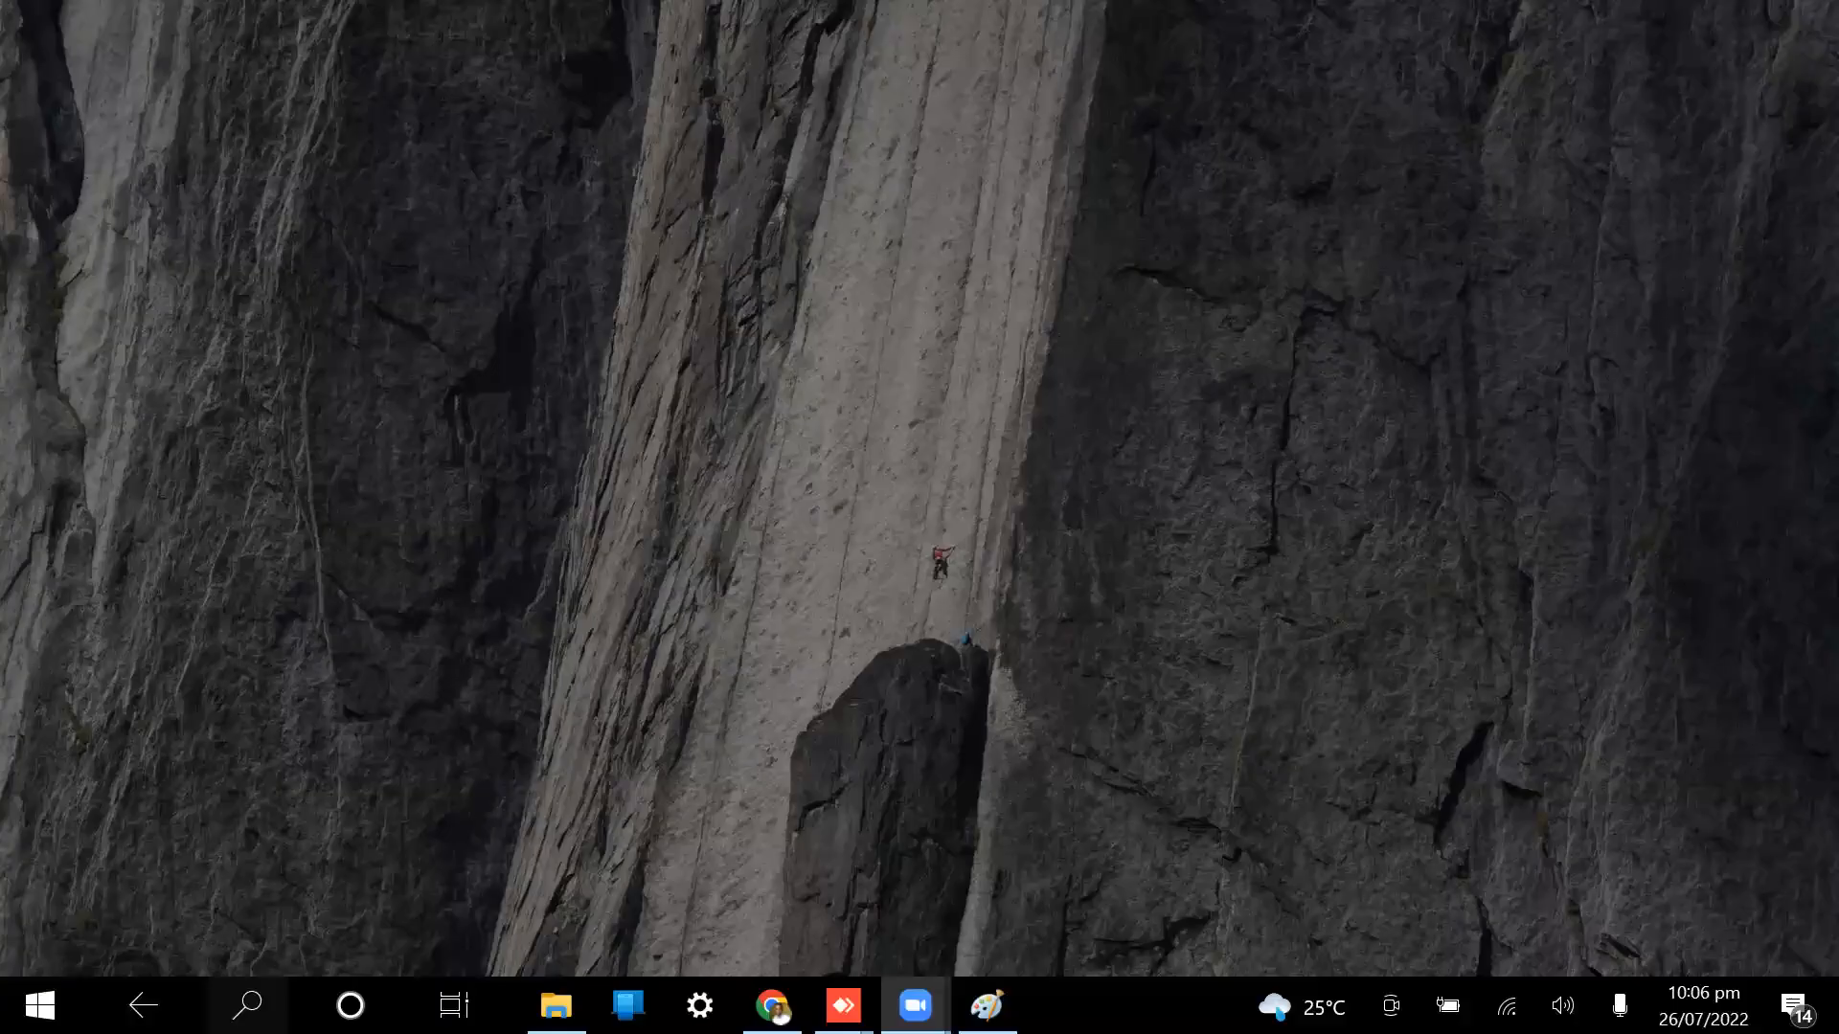
{"action": "key", "text": "super"}
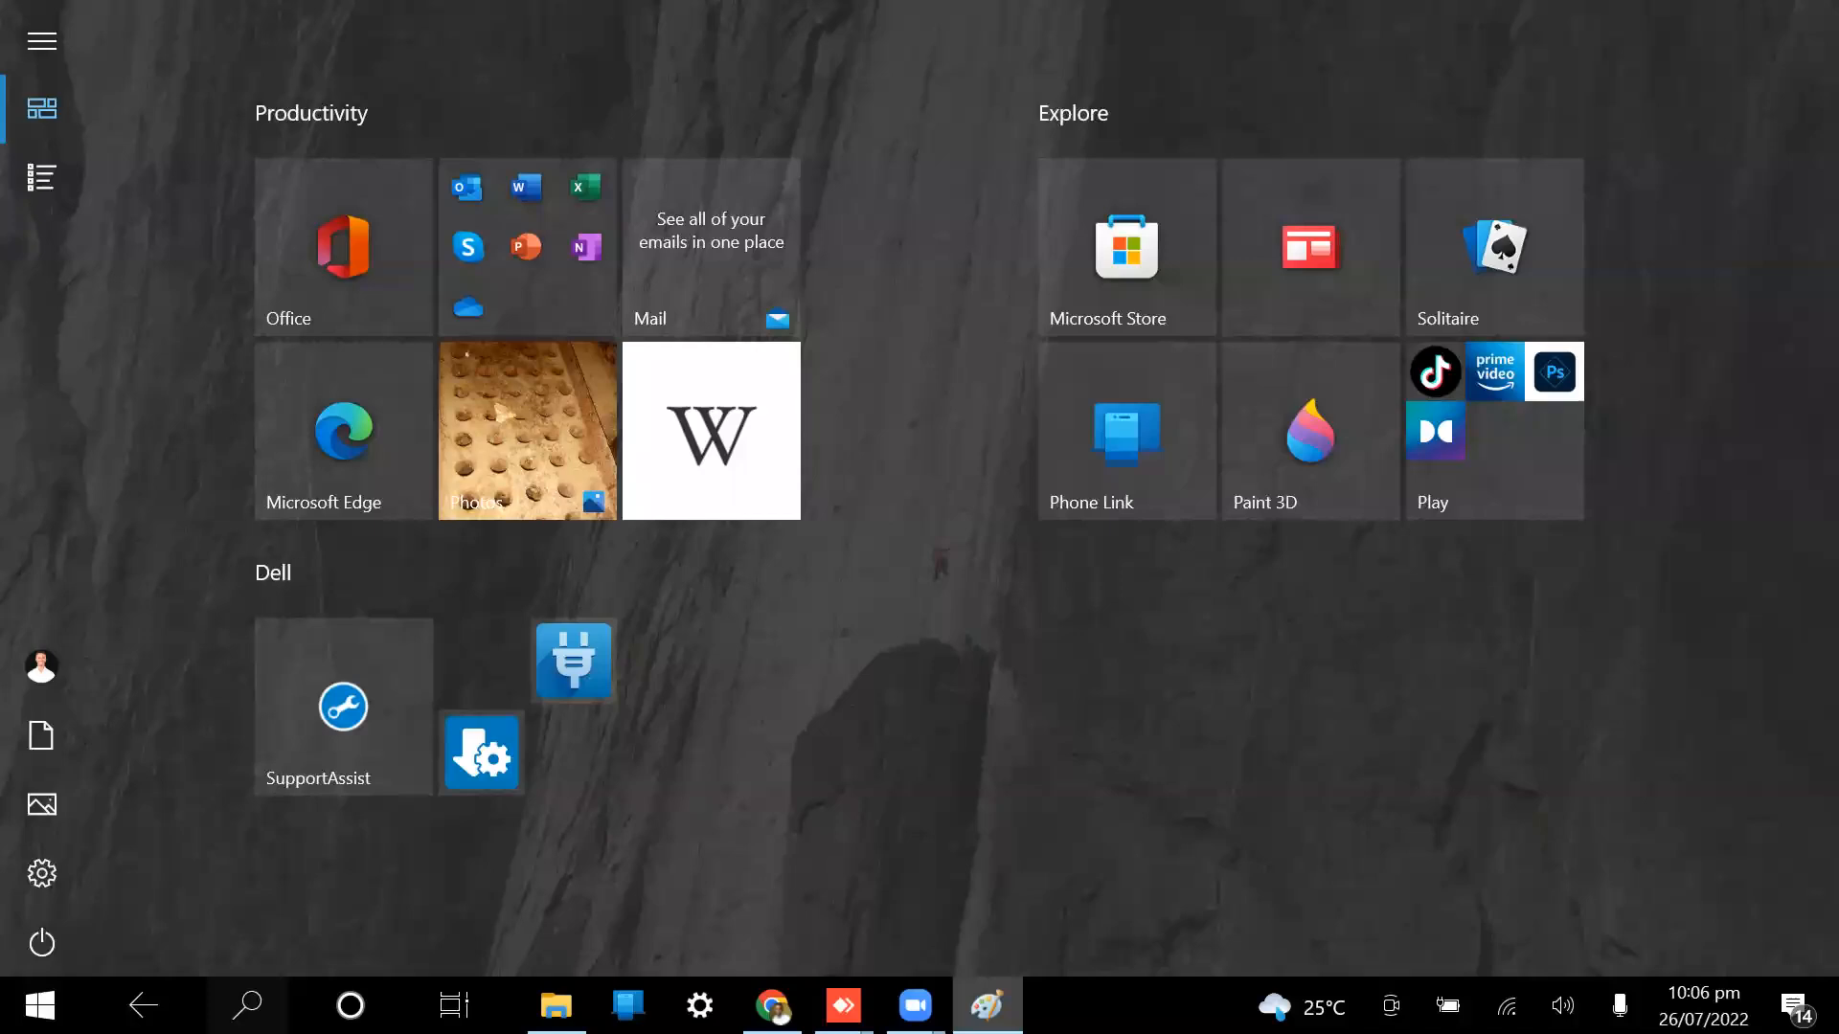
{"action": "key", "text": "alt+Tab"}
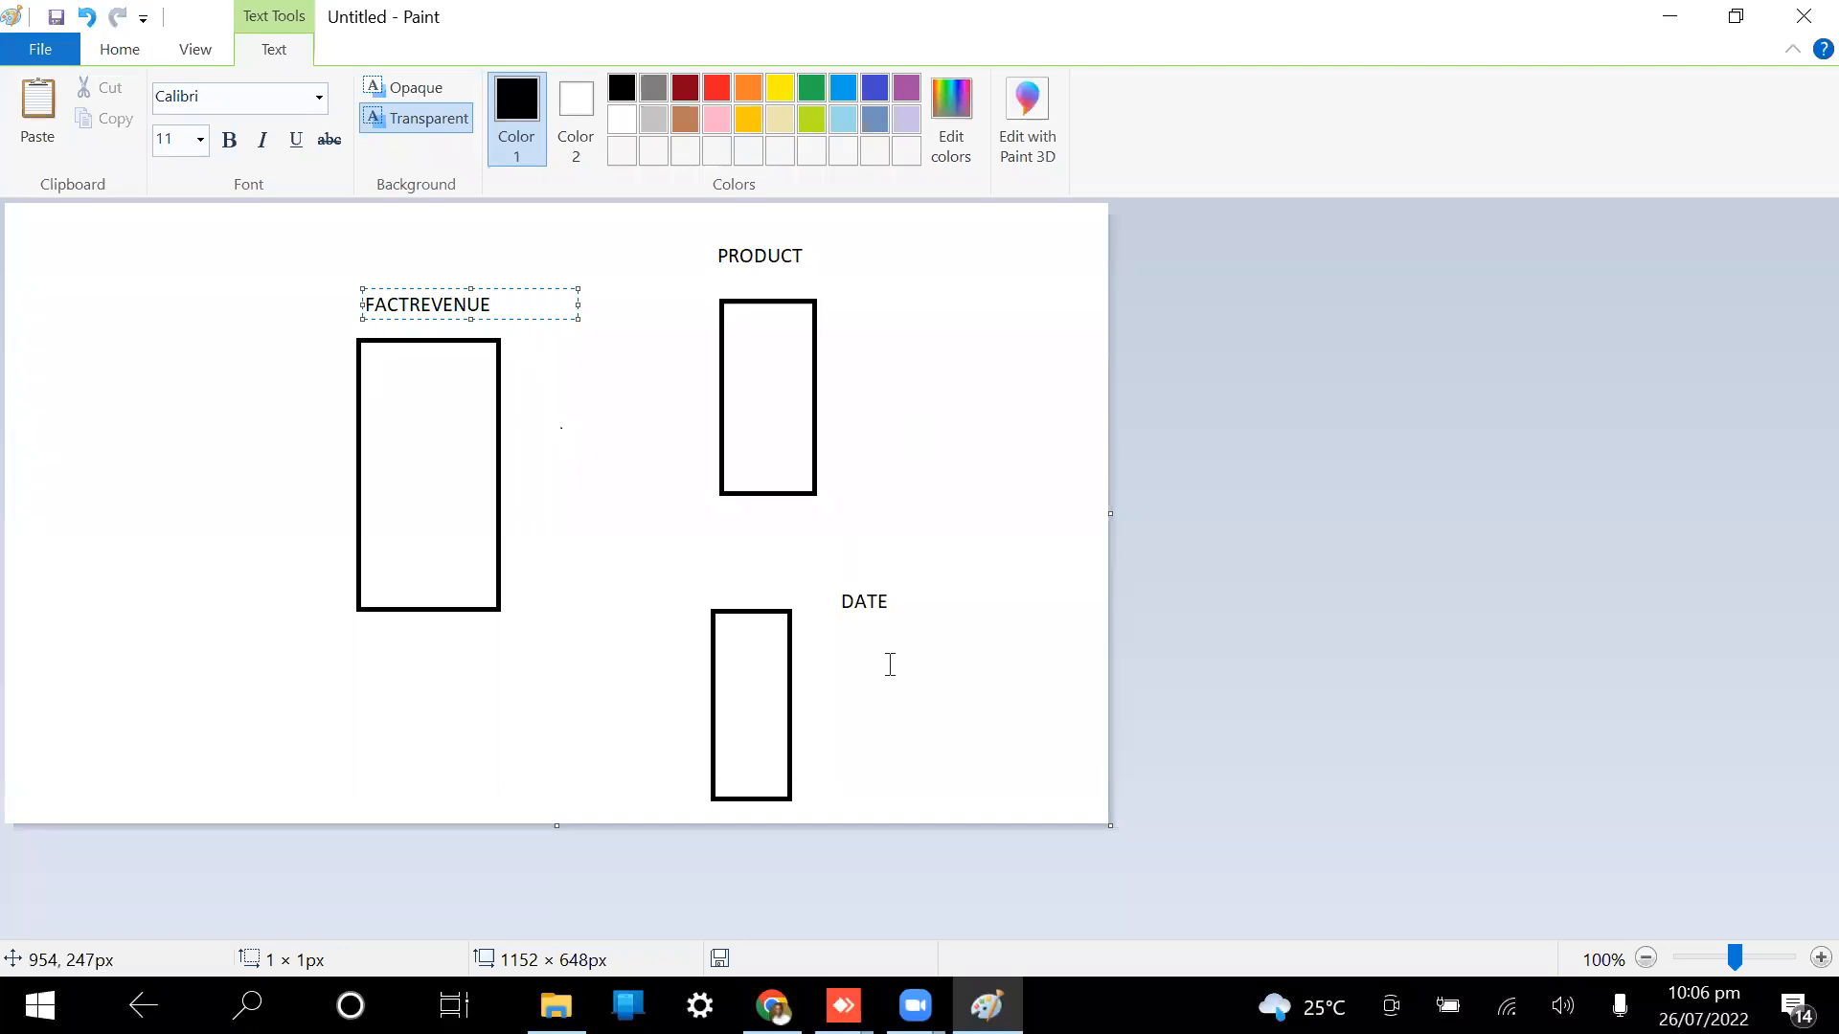
{"action": "left_click", "coordinate": [693, 369]}
Step: Write DATE and PDTID fields inside the FACTREVENUE box
{"action": "left_click", "coordinate": [428, 383]}
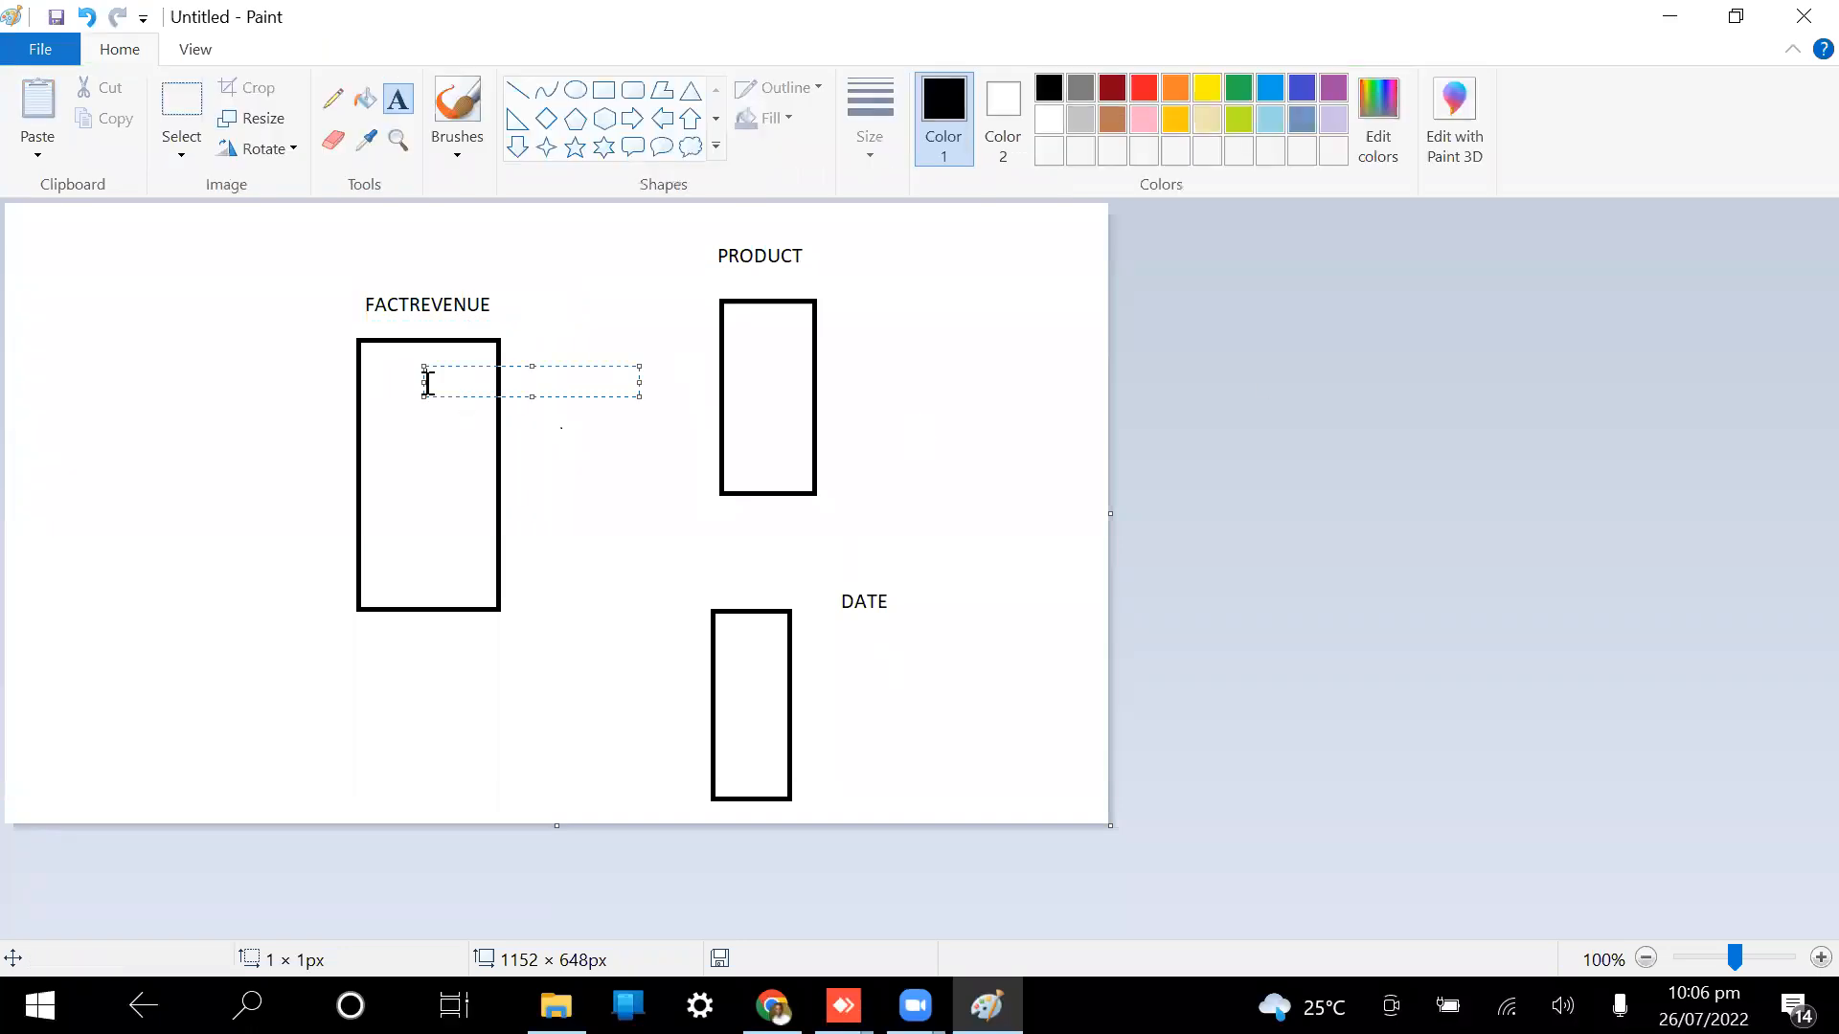
{"action": "type", "text": "DATE"}
{"action": "left_click", "coordinate": [439, 439]}
{"action": "type", "text": "PDTID"}
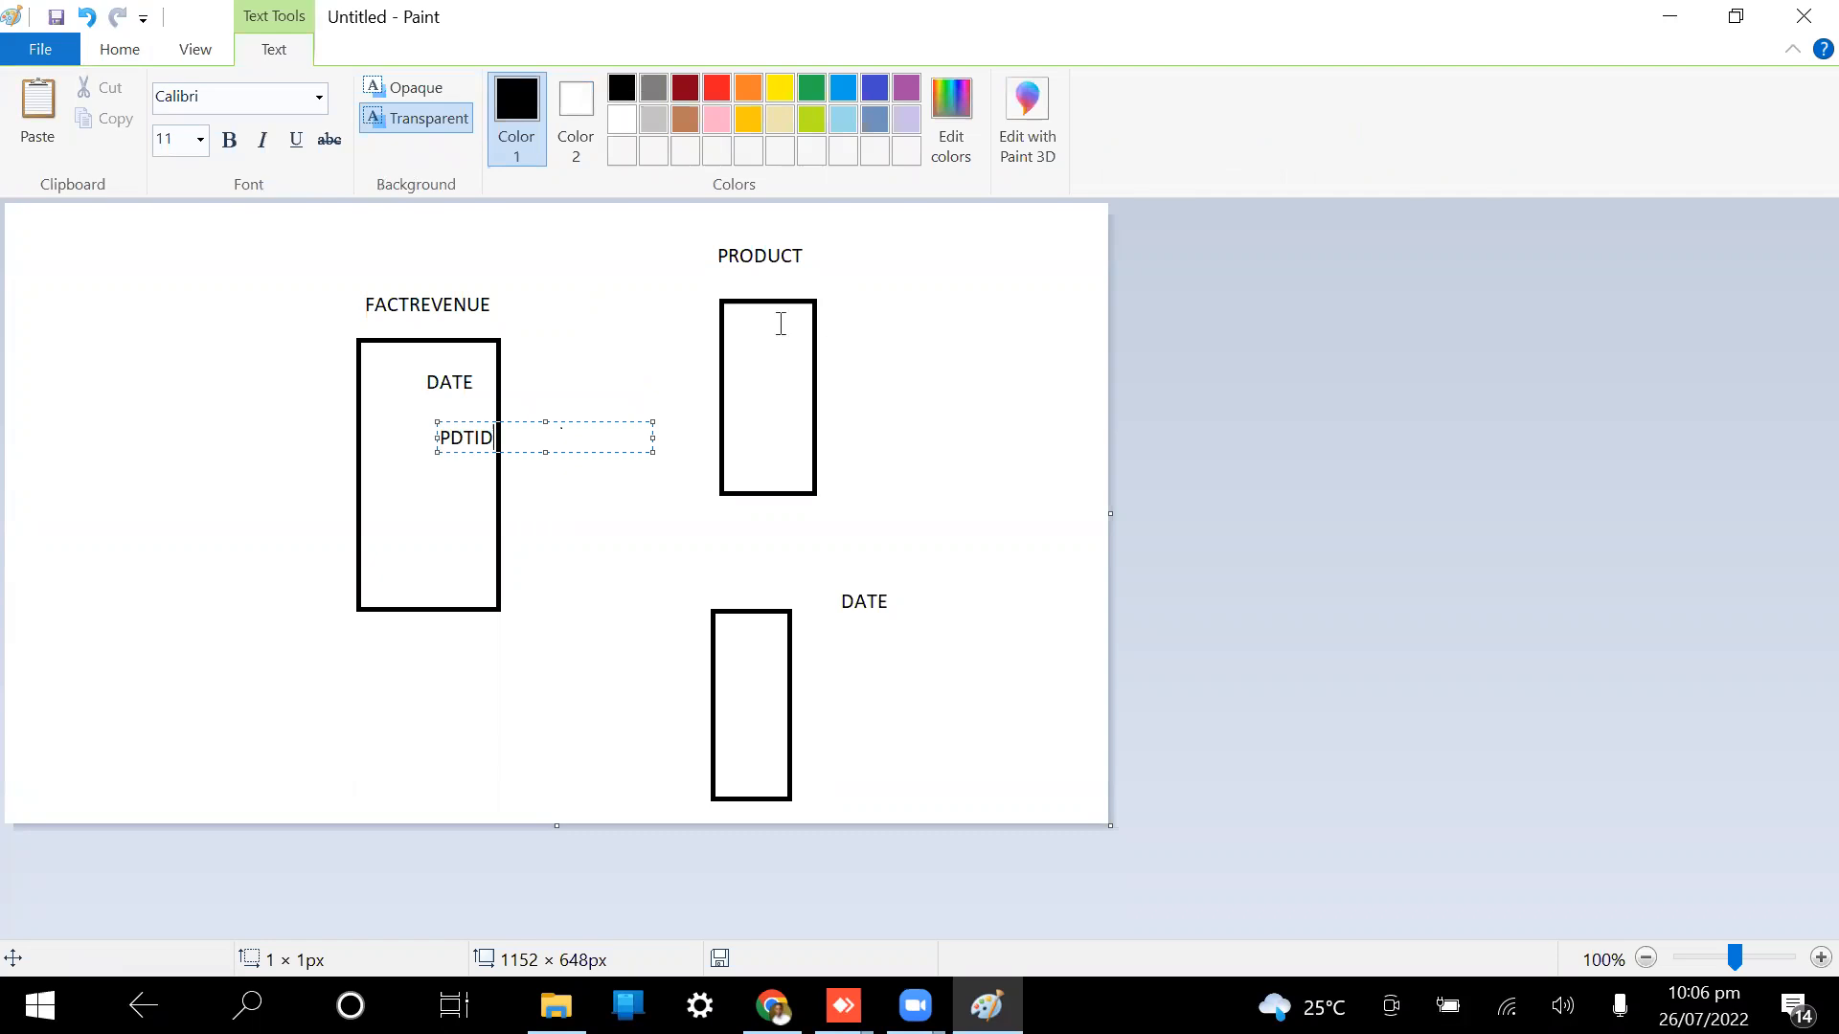
{"action": "left_click", "coordinate": [740, 335]}
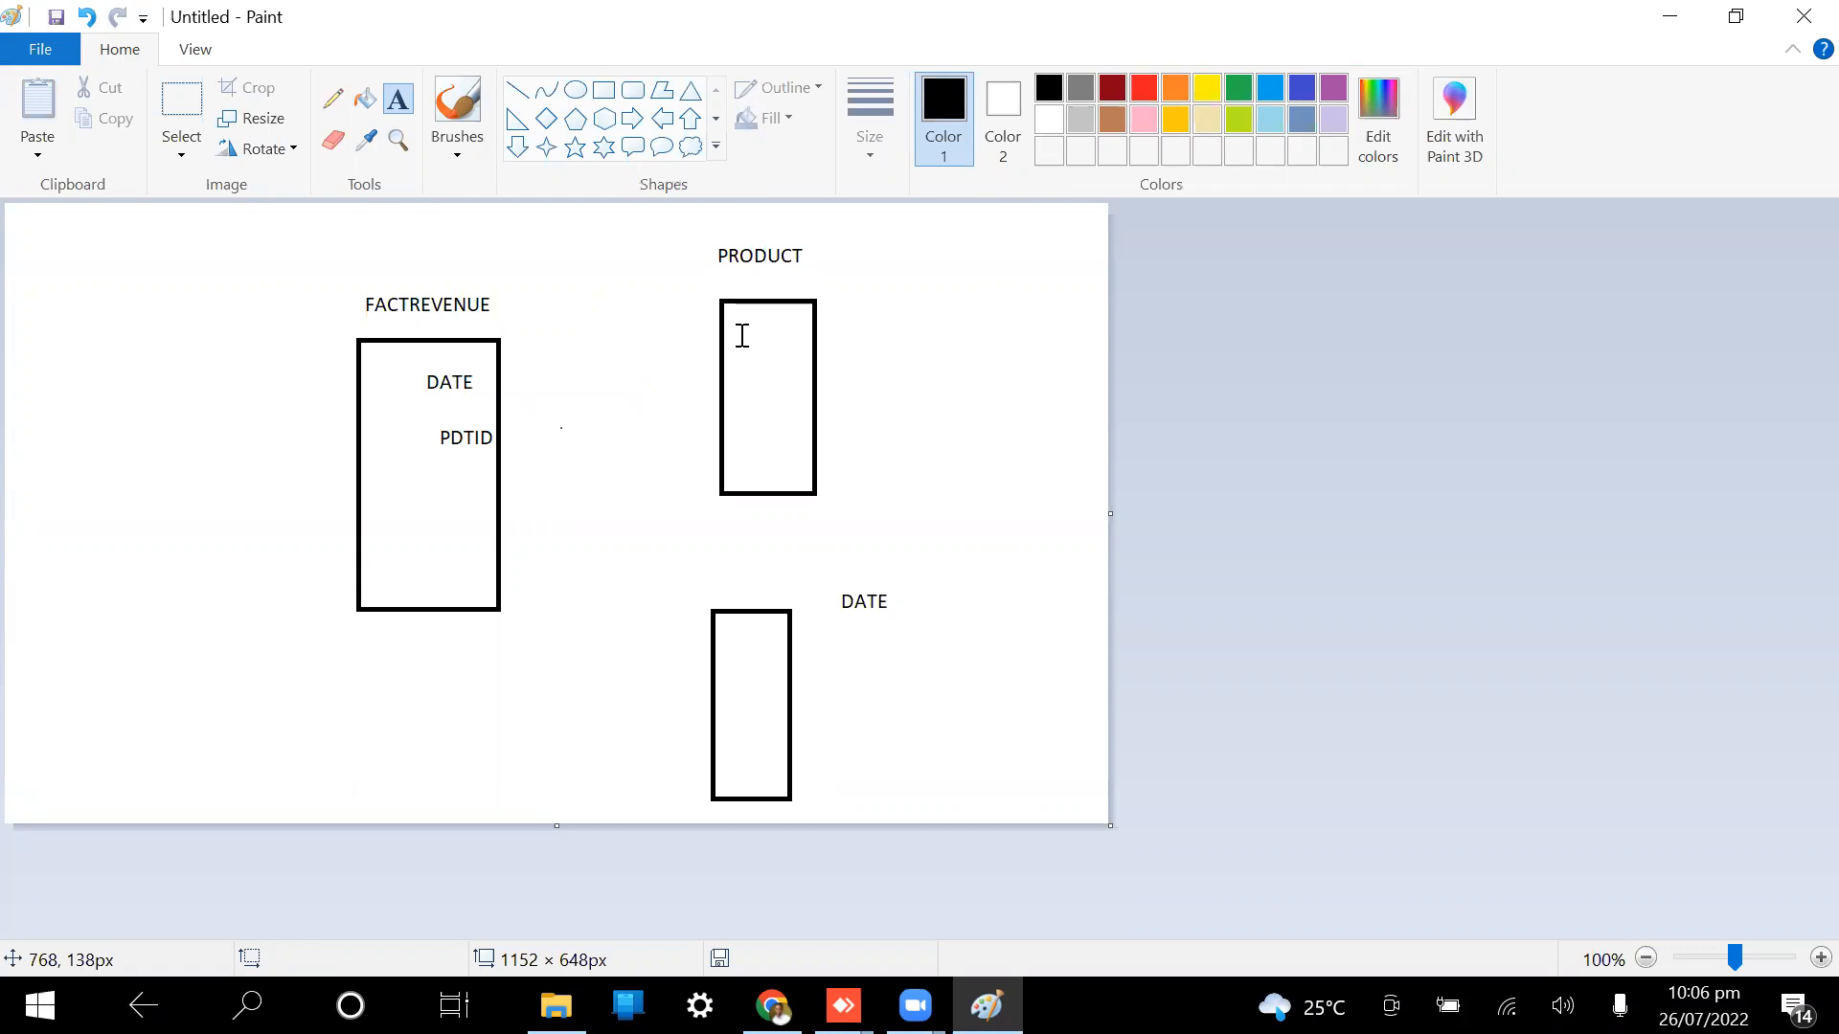
Step: Add a PDTID field in the PRODUCT box and a DATE field in the lower box
{"action": "left_click", "coordinate": [740, 335]}
{"action": "type", "text": "PD"}
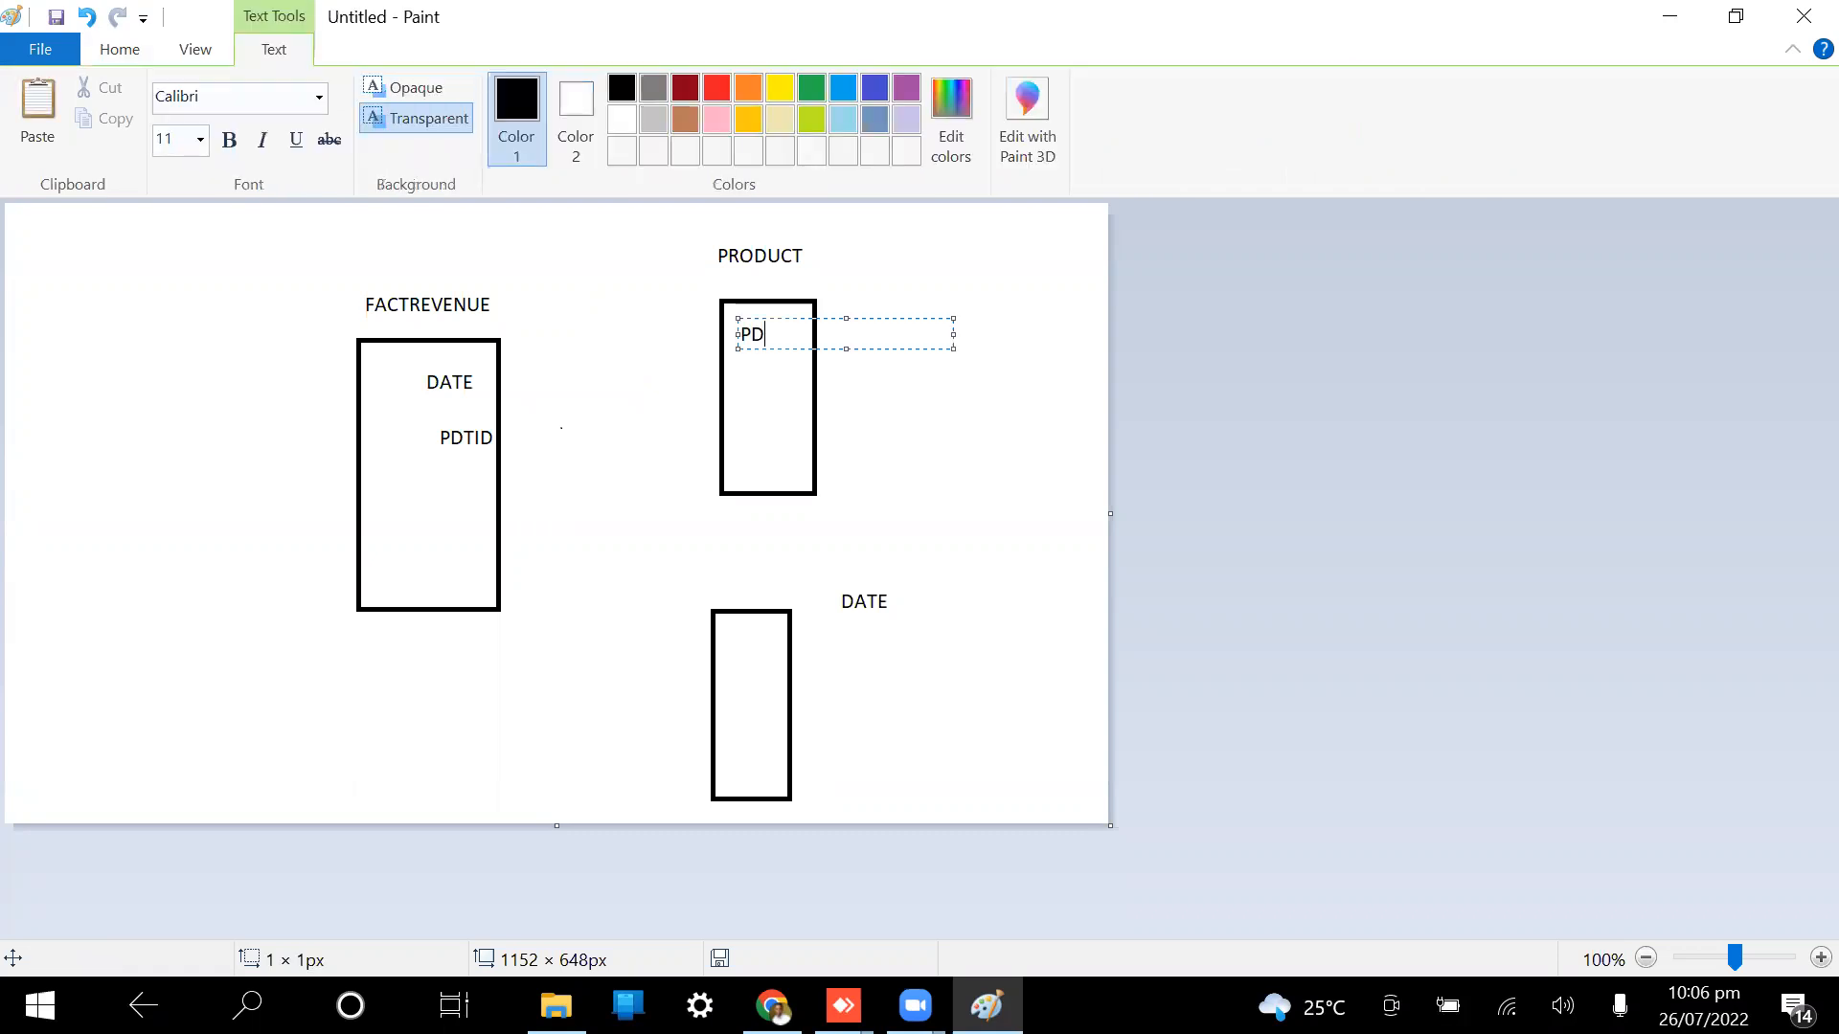
{"action": "type", "text": "TID"}
{"action": "left_click", "coordinate": [739, 655]}
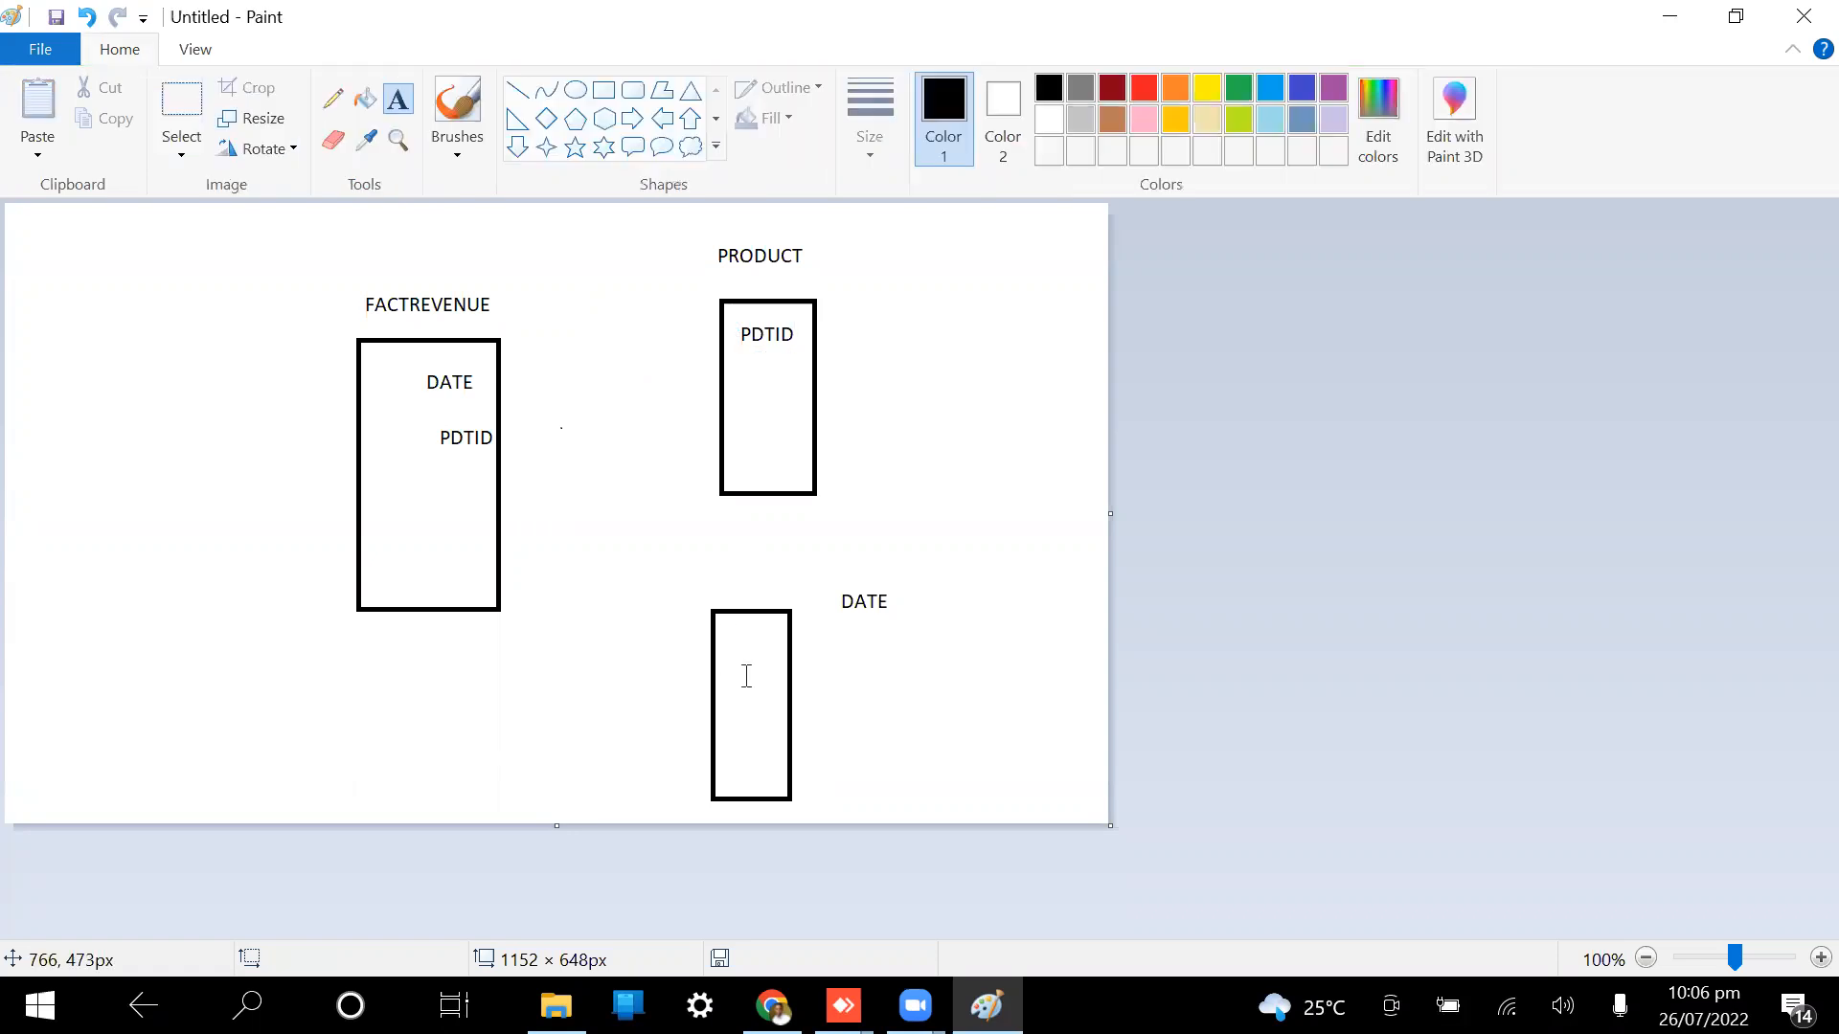
{"action": "left_click", "coordinate": [746, 675]}
{"action": "type", "text": "DATE"}
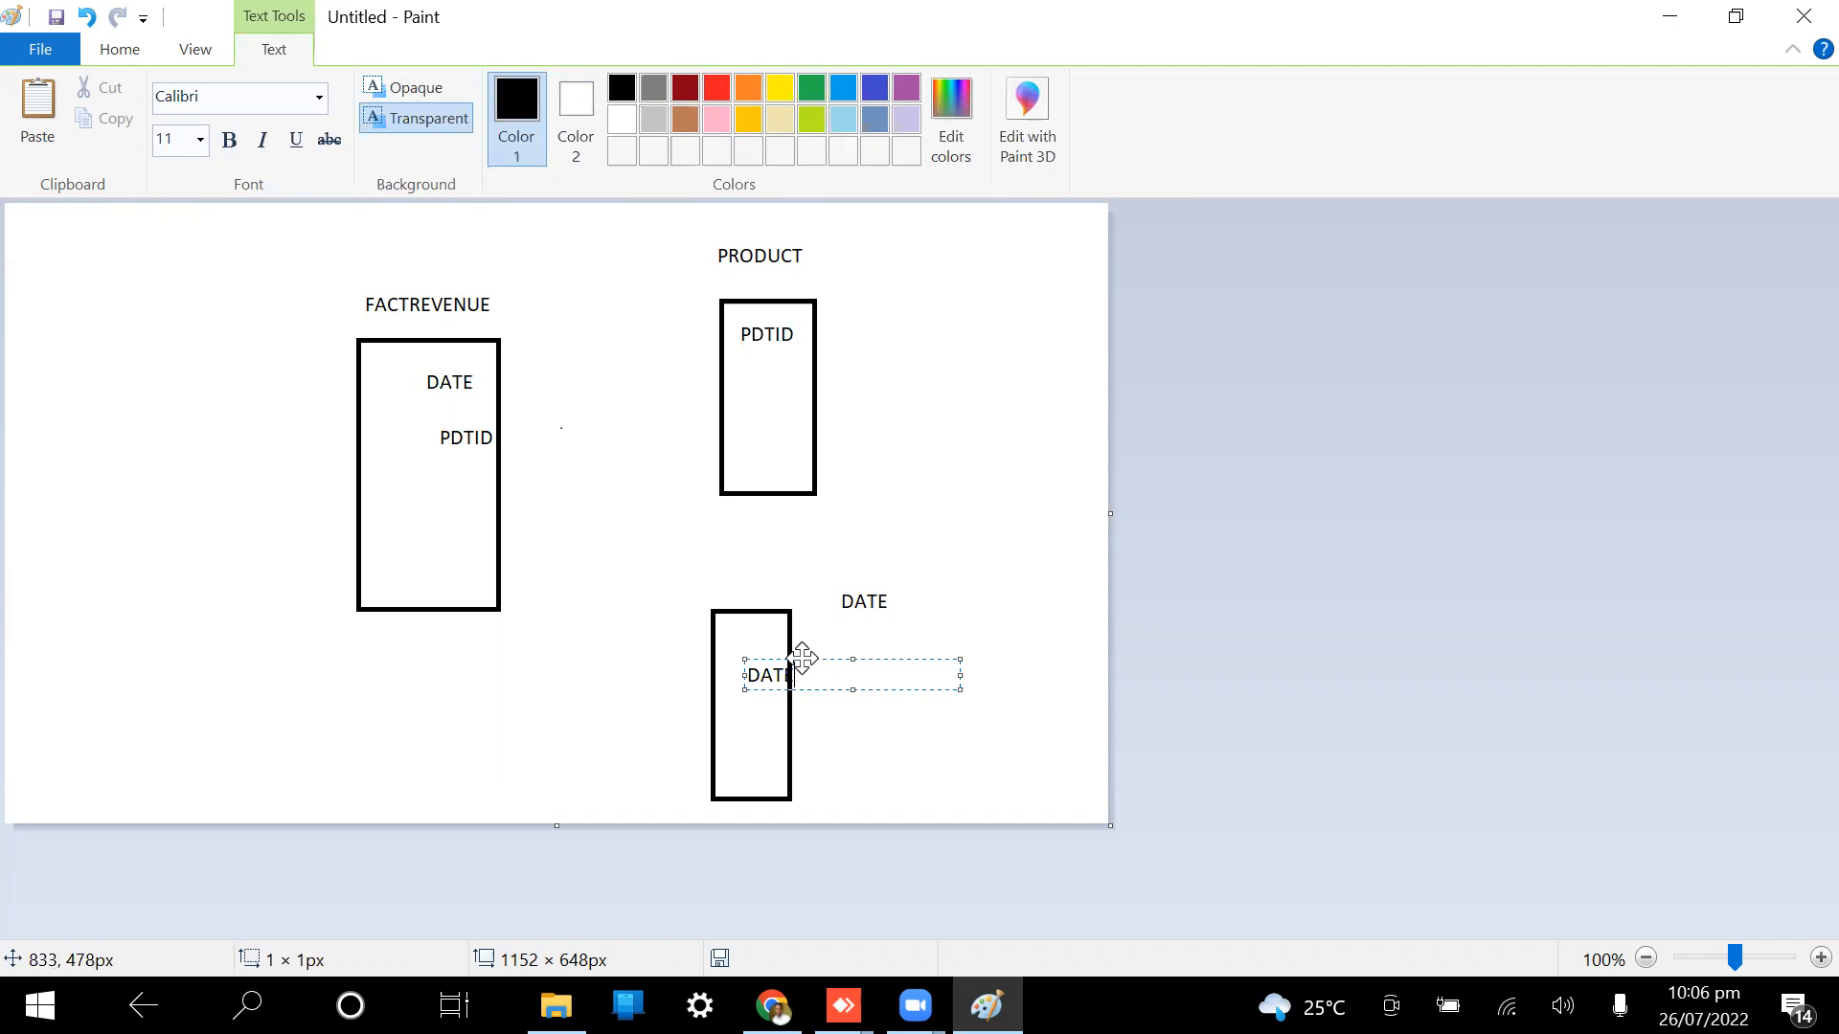
{"action": "left_click_drag", "start_coordinate": [802, 658], "coordinate": [789, 658]}
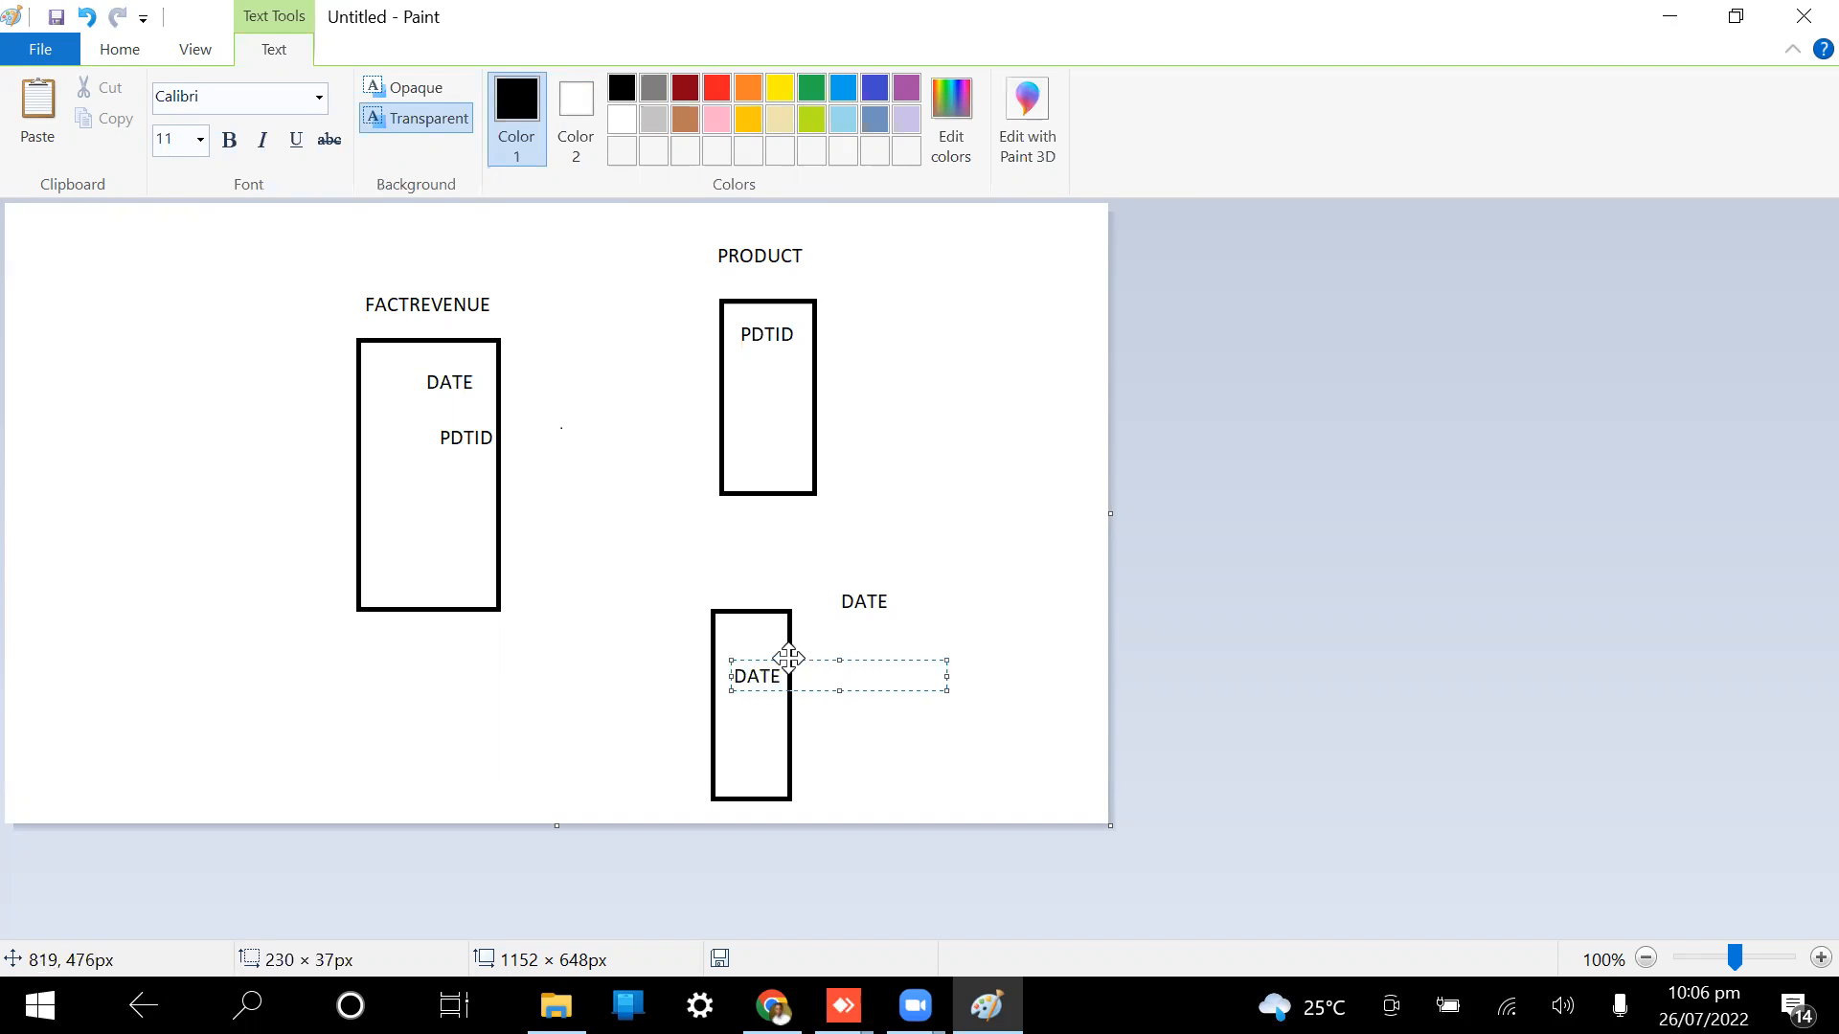
{"action": "left_click", "coordinate": [940, 477]}
Step: Draw lines linking the two PDTID fields and the two DATE fields
{"action": "left_click", "coordinate": [517, 90]}
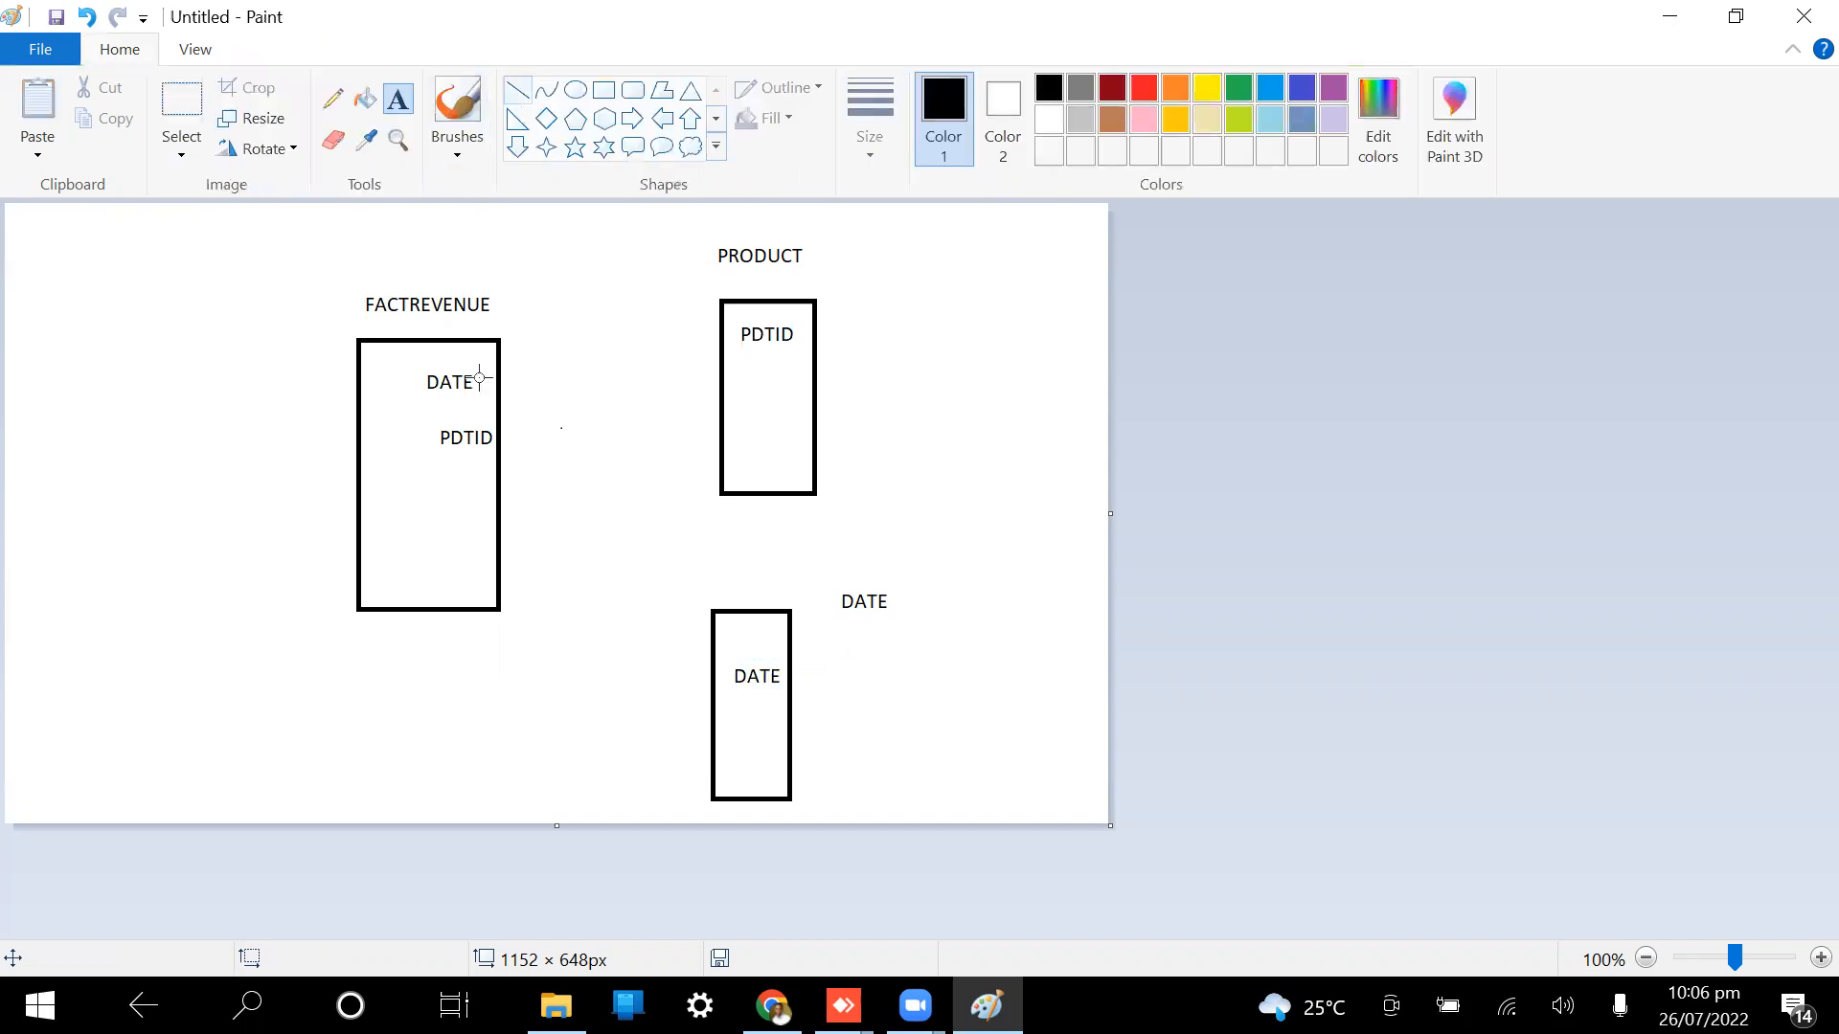
{"action": "mouse_move", "coordinate": [470, 439]}
{"action": "left_mouse_down"}
{"action": "mouse_move", "coordinate": [564, 545]}
{"action": "mouse_move", "coordinate": [752, 332]}
{"action": "left_mouse_up"}
{"action": "mouse_move", "coordinate": [458, 384]}
{"action": "left_mouse_down"}
{"action": "mouse_move", "coordinate": [755, 699]}
{"action": "mouse_move", "coordinate": [738, 681]}
{"action": "left_mouse_up"}
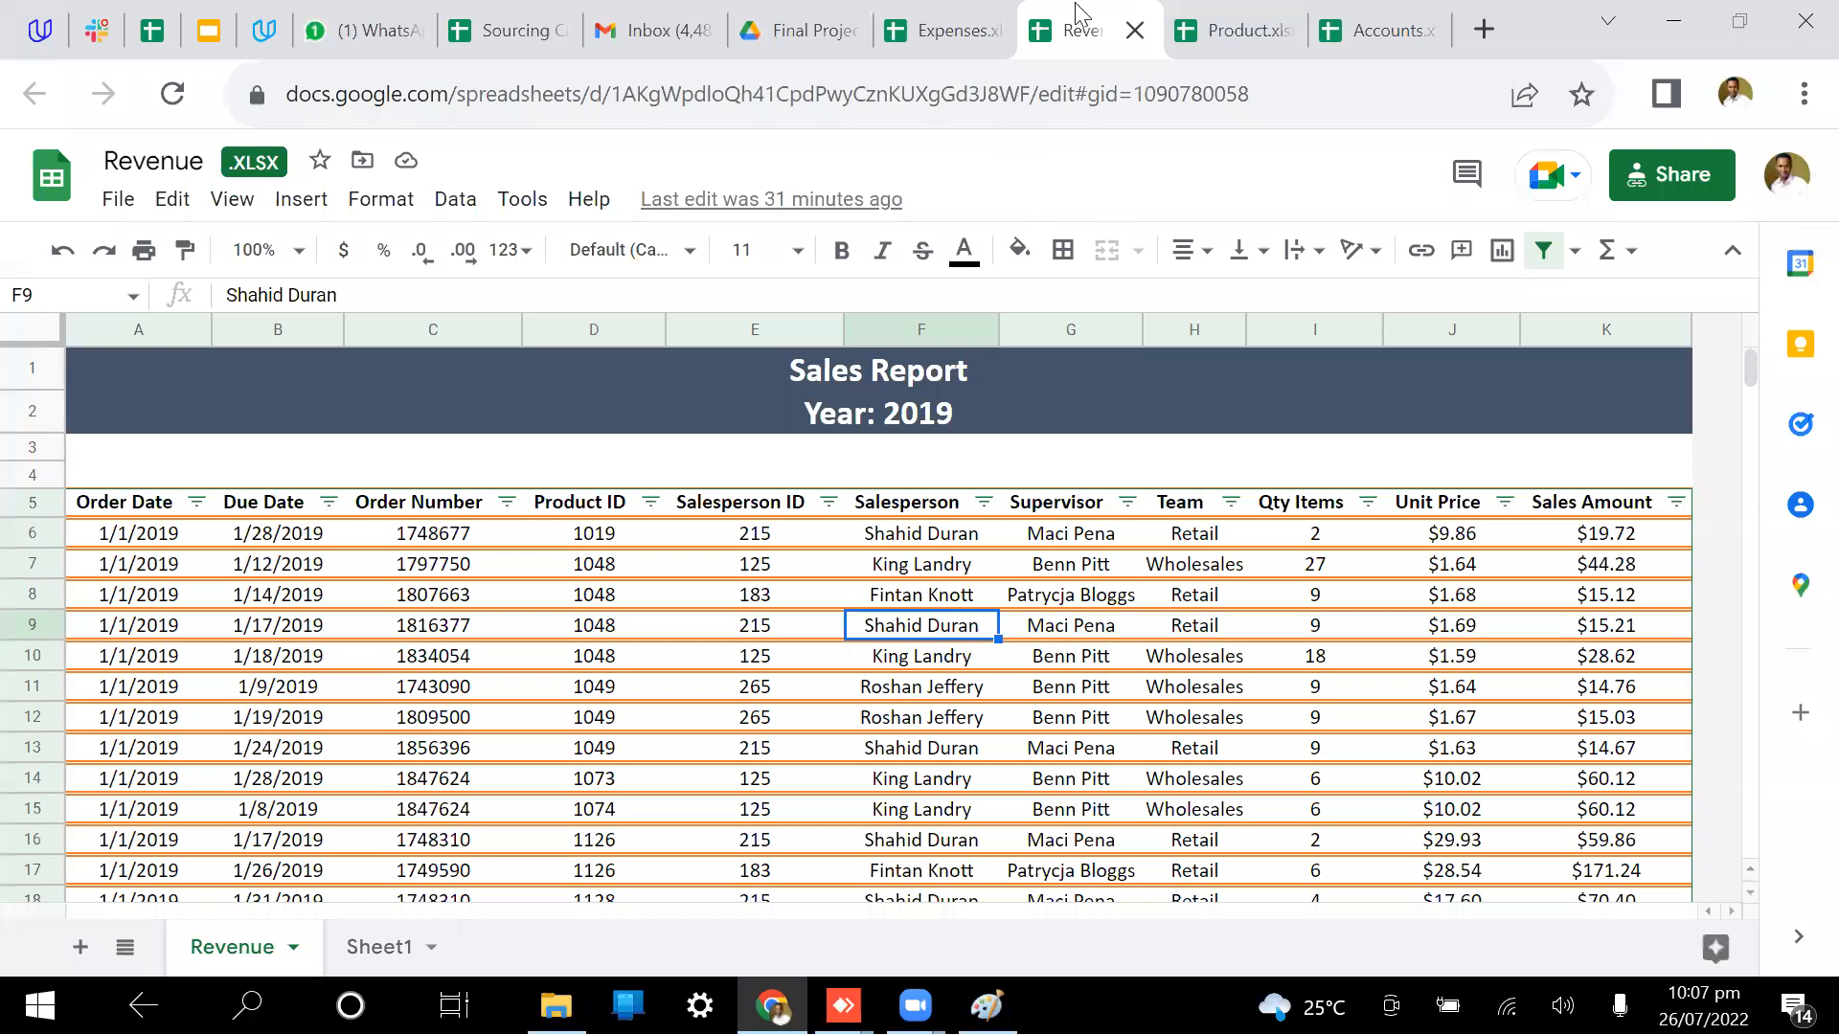
Step: Switch to the Expenses spreadsheet and scroll to the Labor and Administrative account rows
{"action": "left_click", "coordinate": [947, 22]}
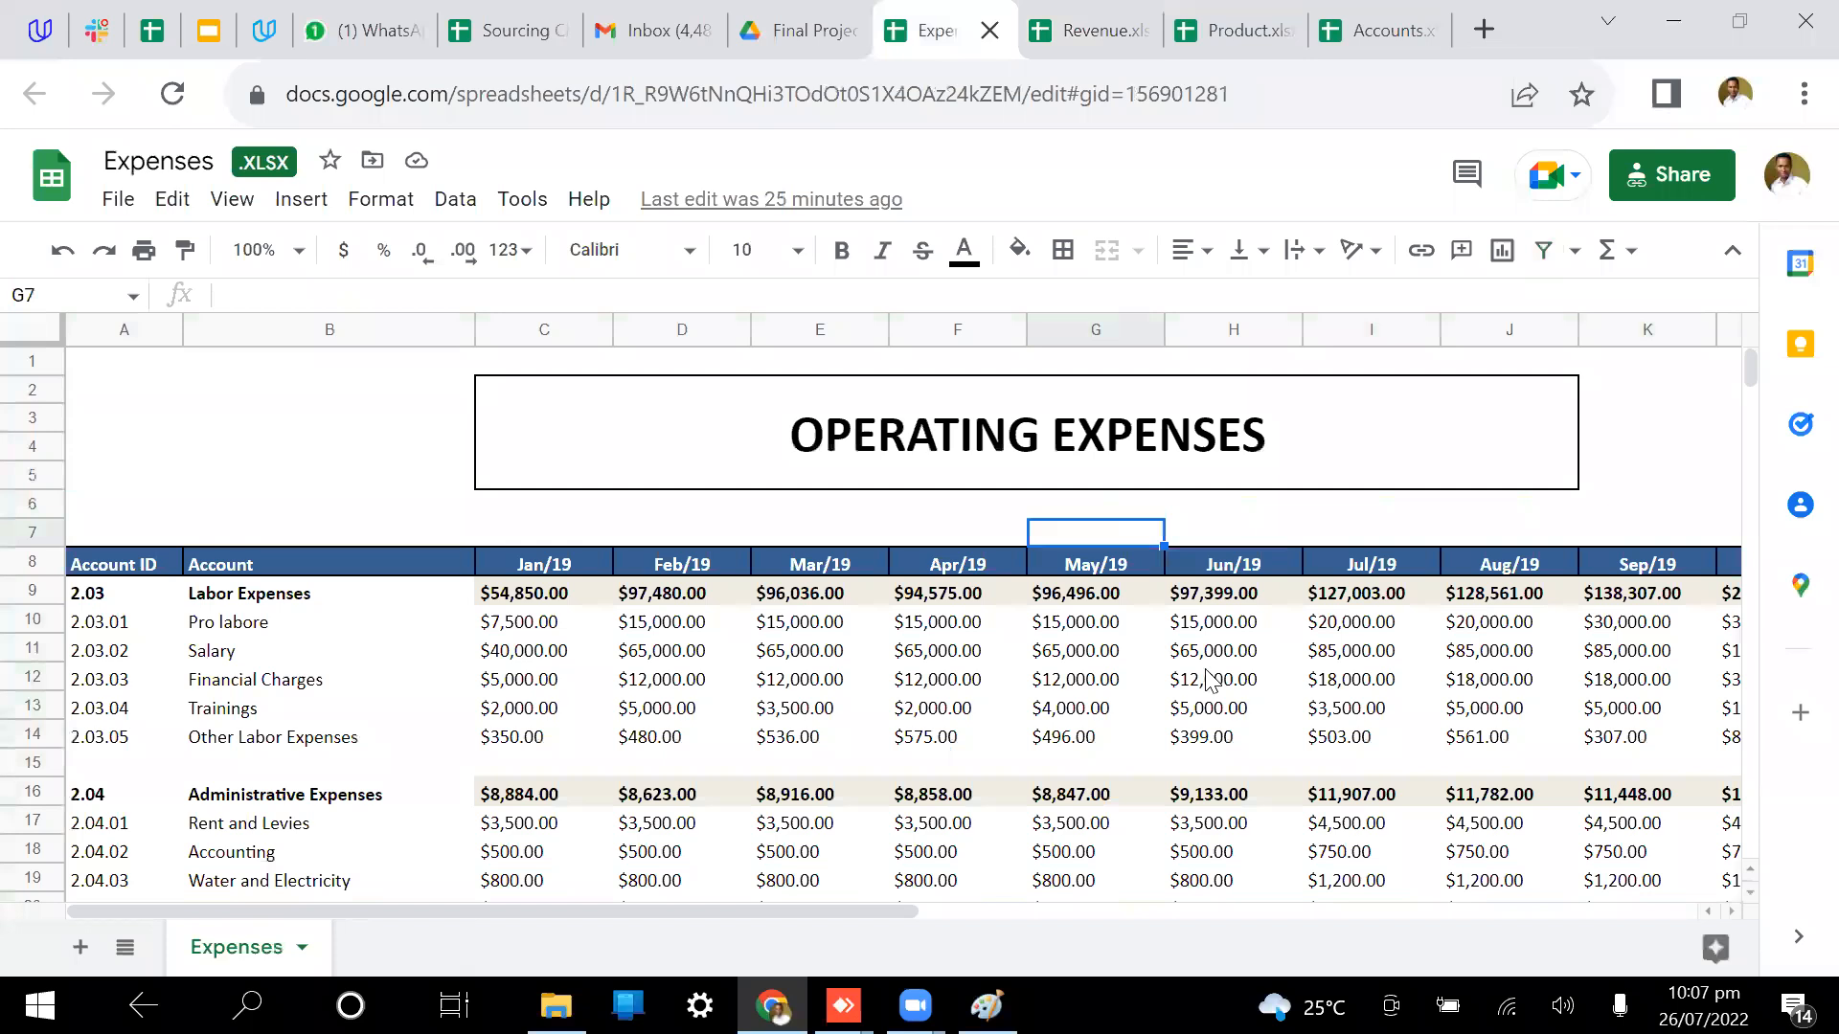
{"action": "scroll", "coordinate": [1209, 680], "scroll_direction": "down", "scroll_amount": 2}
{"action": "scroll", "coordinate": [1208, 680], "scroll_direction": "right", "scroll_amount": 1}
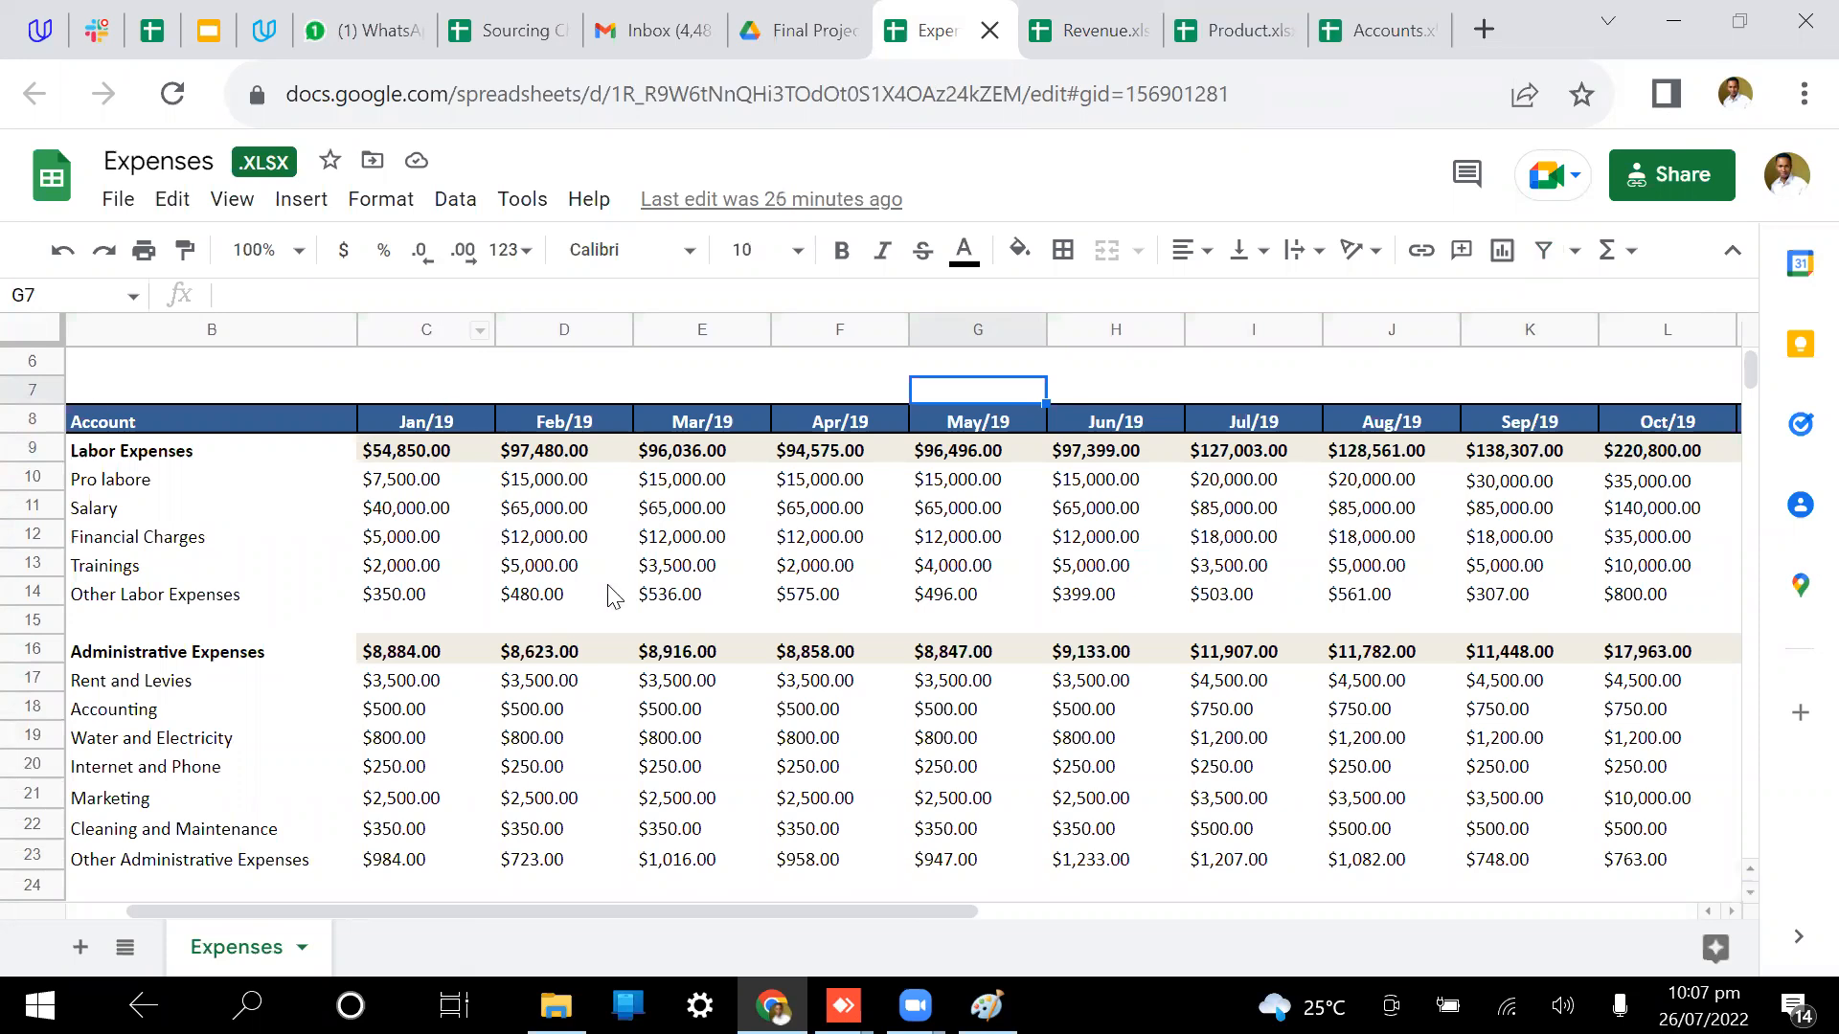
Step: Select the Account ID, Account, Jan/19 and Feb/19 columns to read their sums
{"action": "left_click", "coordinate": [73, 328]}
{"action": "left_click", "coordinate": [106, 329]}
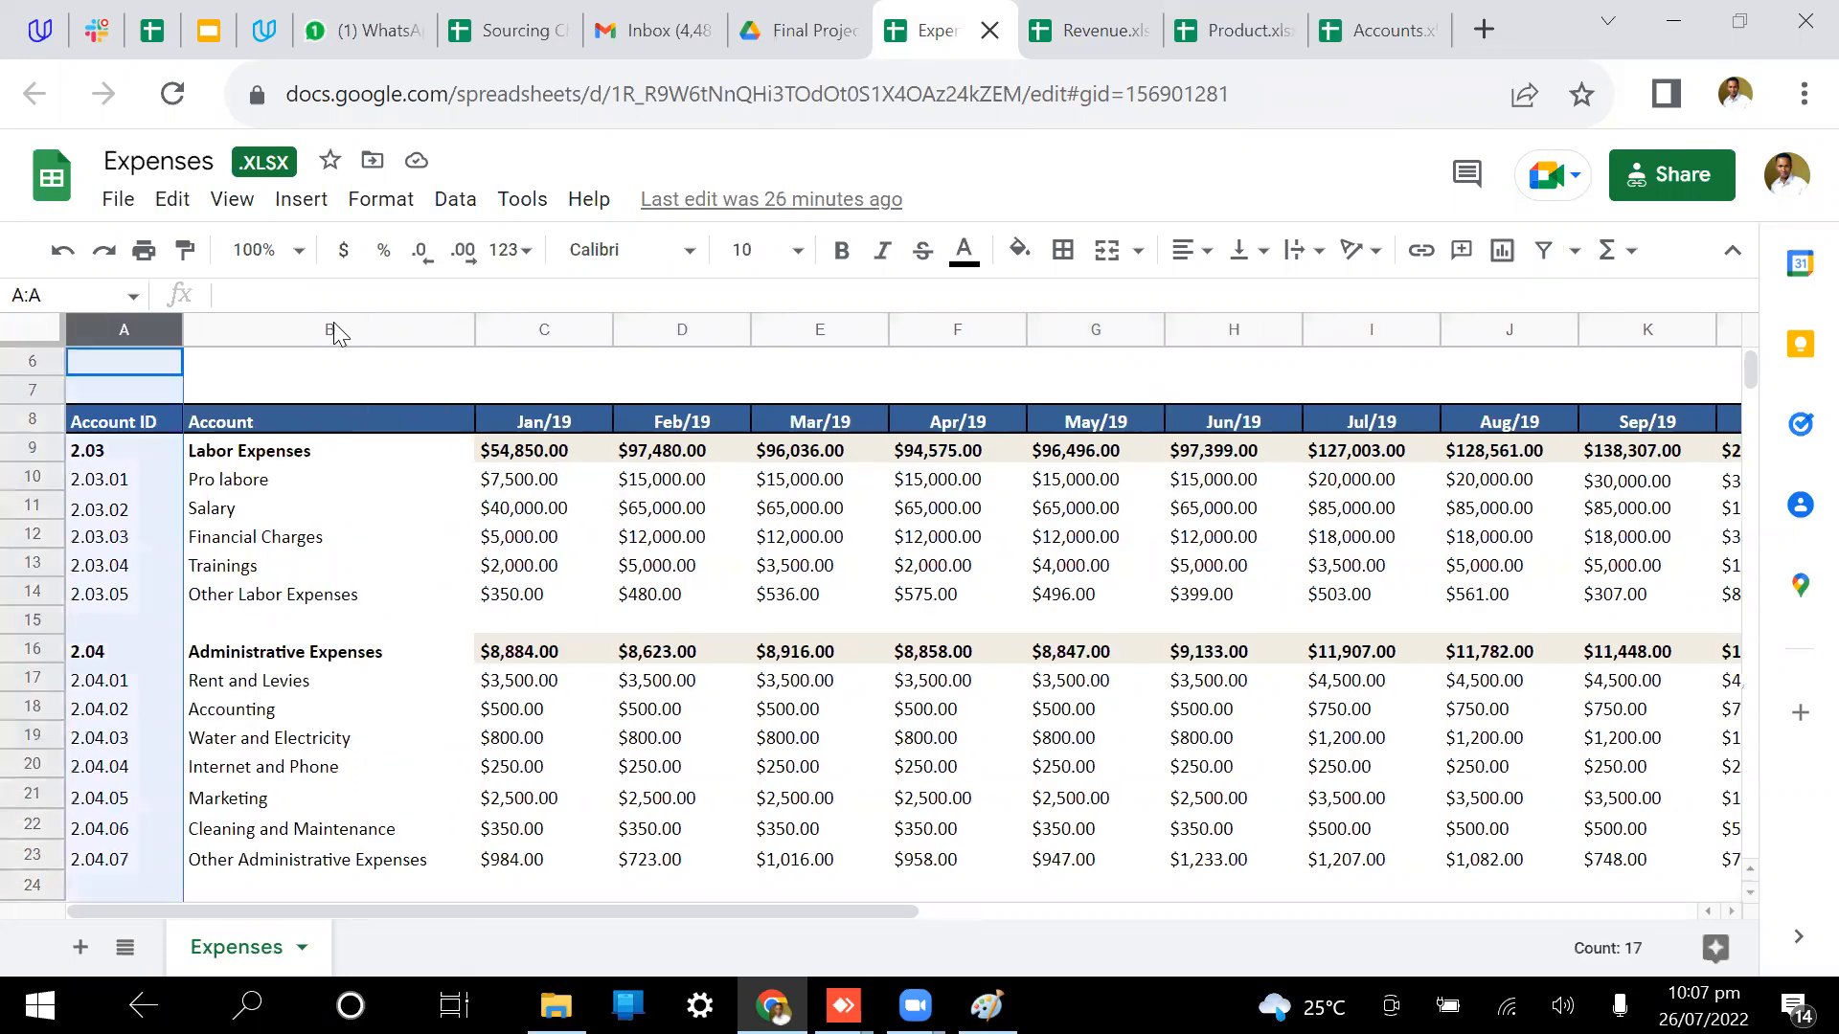
{"action": "left_click", "coordinate": [439, 329]}
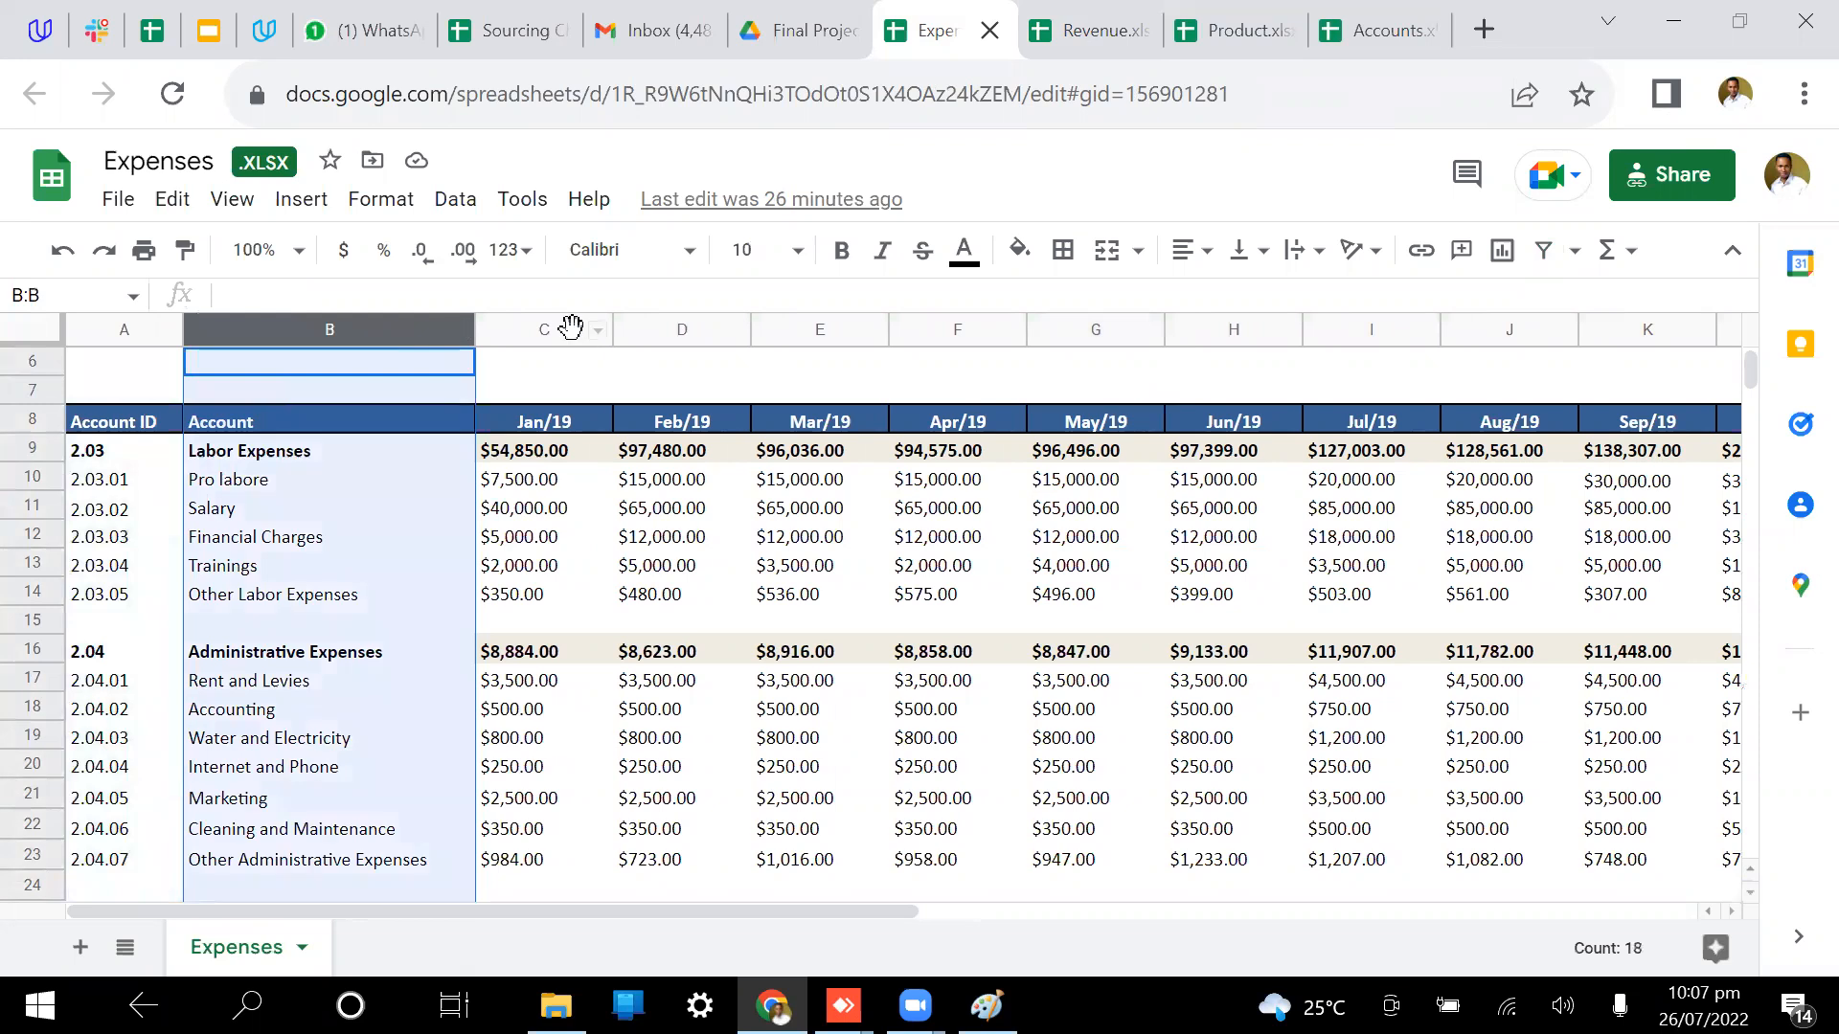
{"action": "left_click", "coordinate": [575, 329]}
{"action": "left_click", "coordinate": [670, 330]}
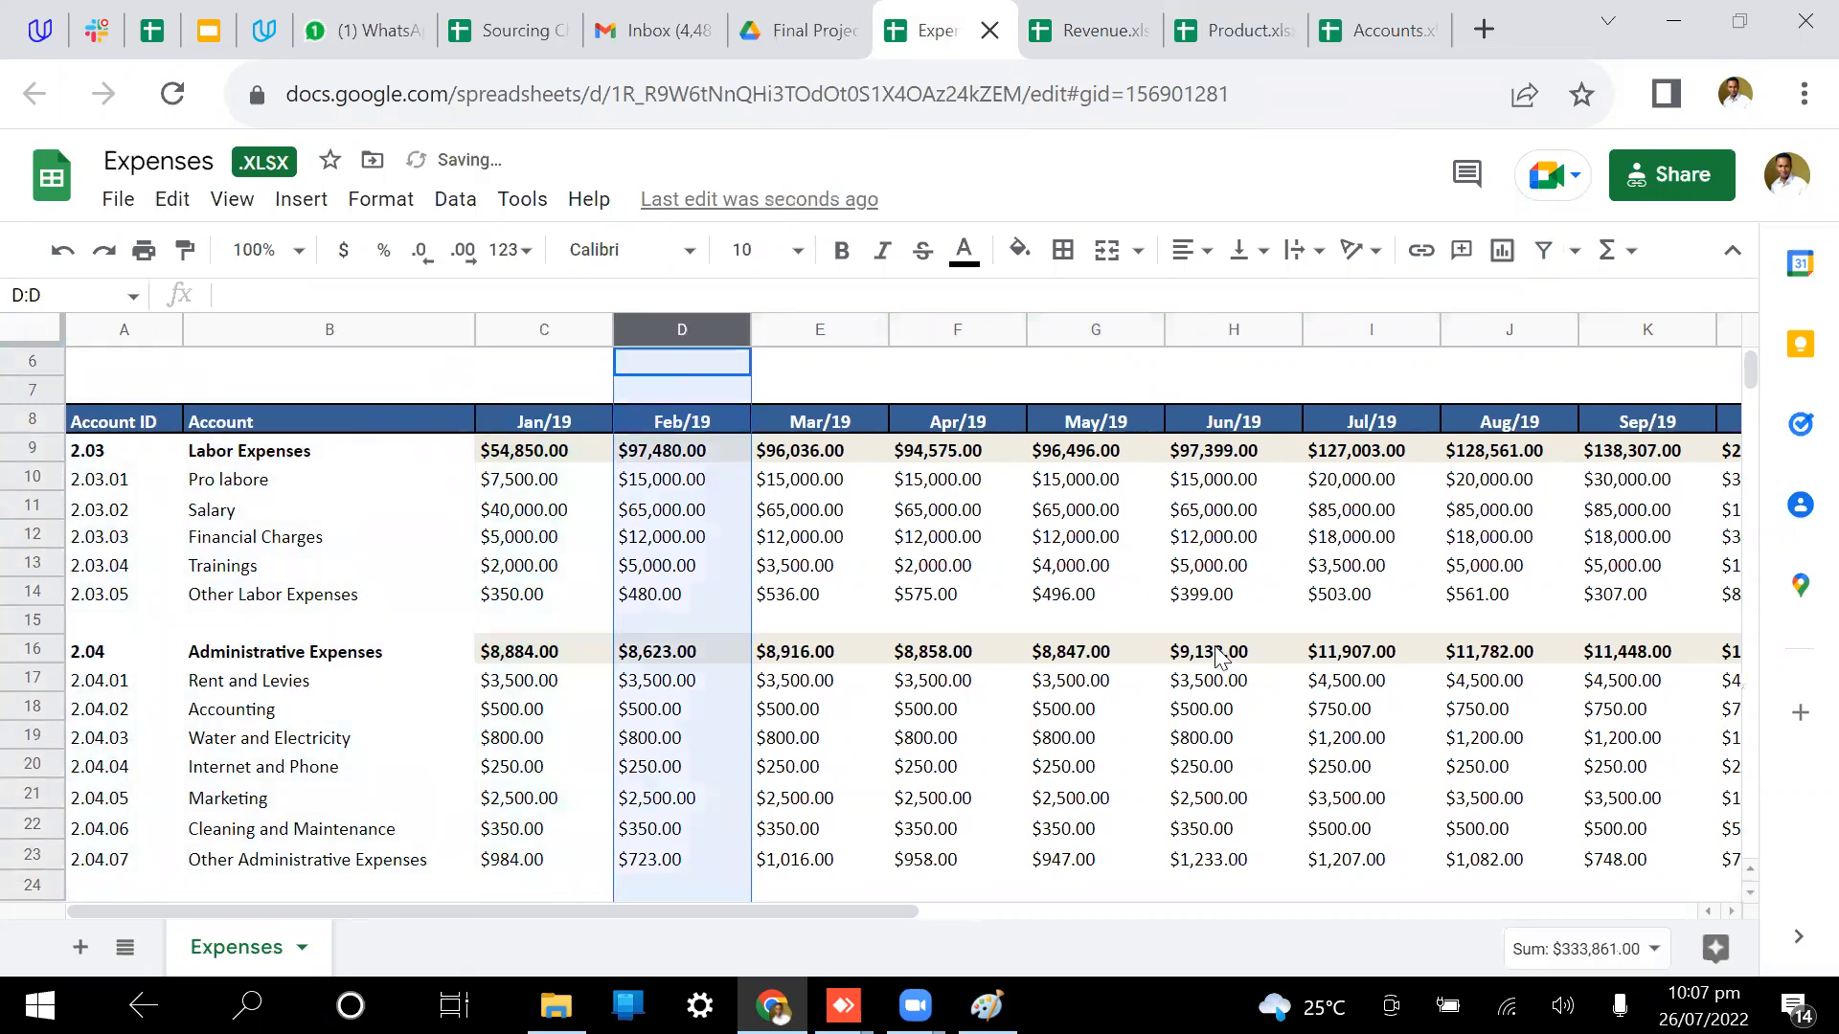
{"action": "scroll", "coordinate": [1216, 656], "scroll_direction": "right", "scroll_amount": 3}
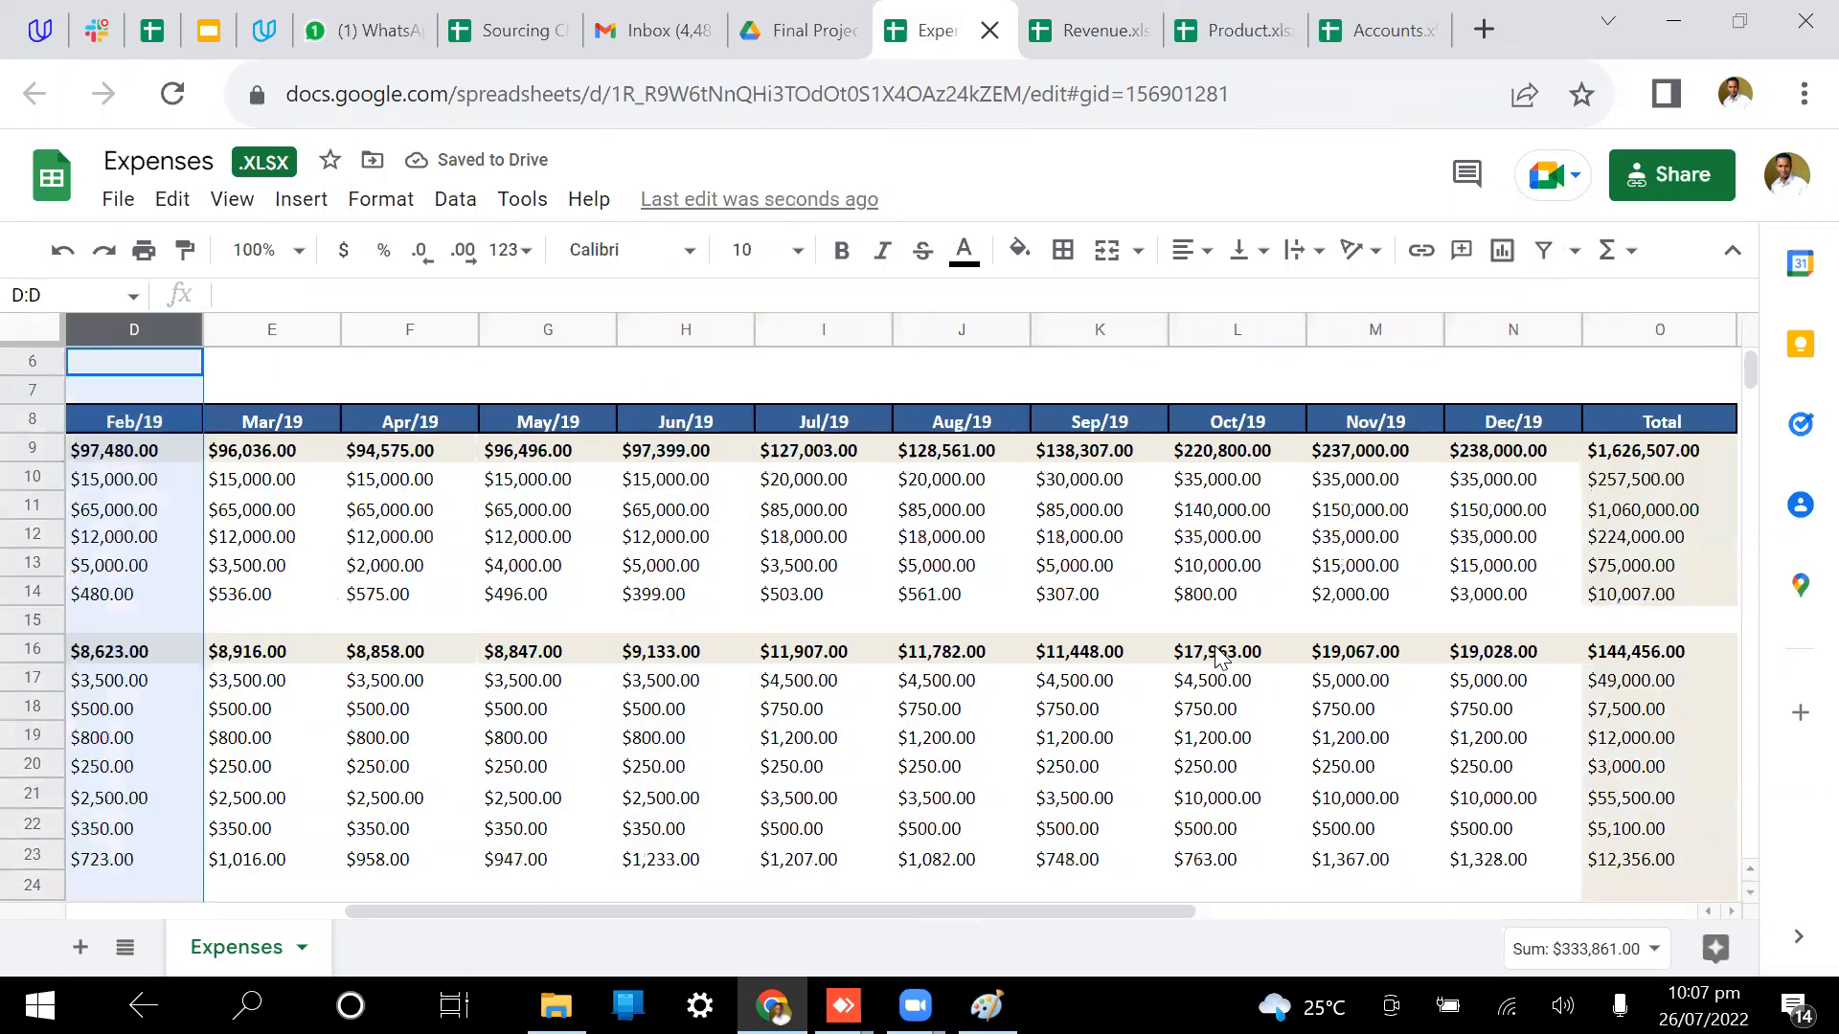
{"action": "scroll", "coordinate": [539, 411], "scroll_direction": "left", "scroll_amount": 3}
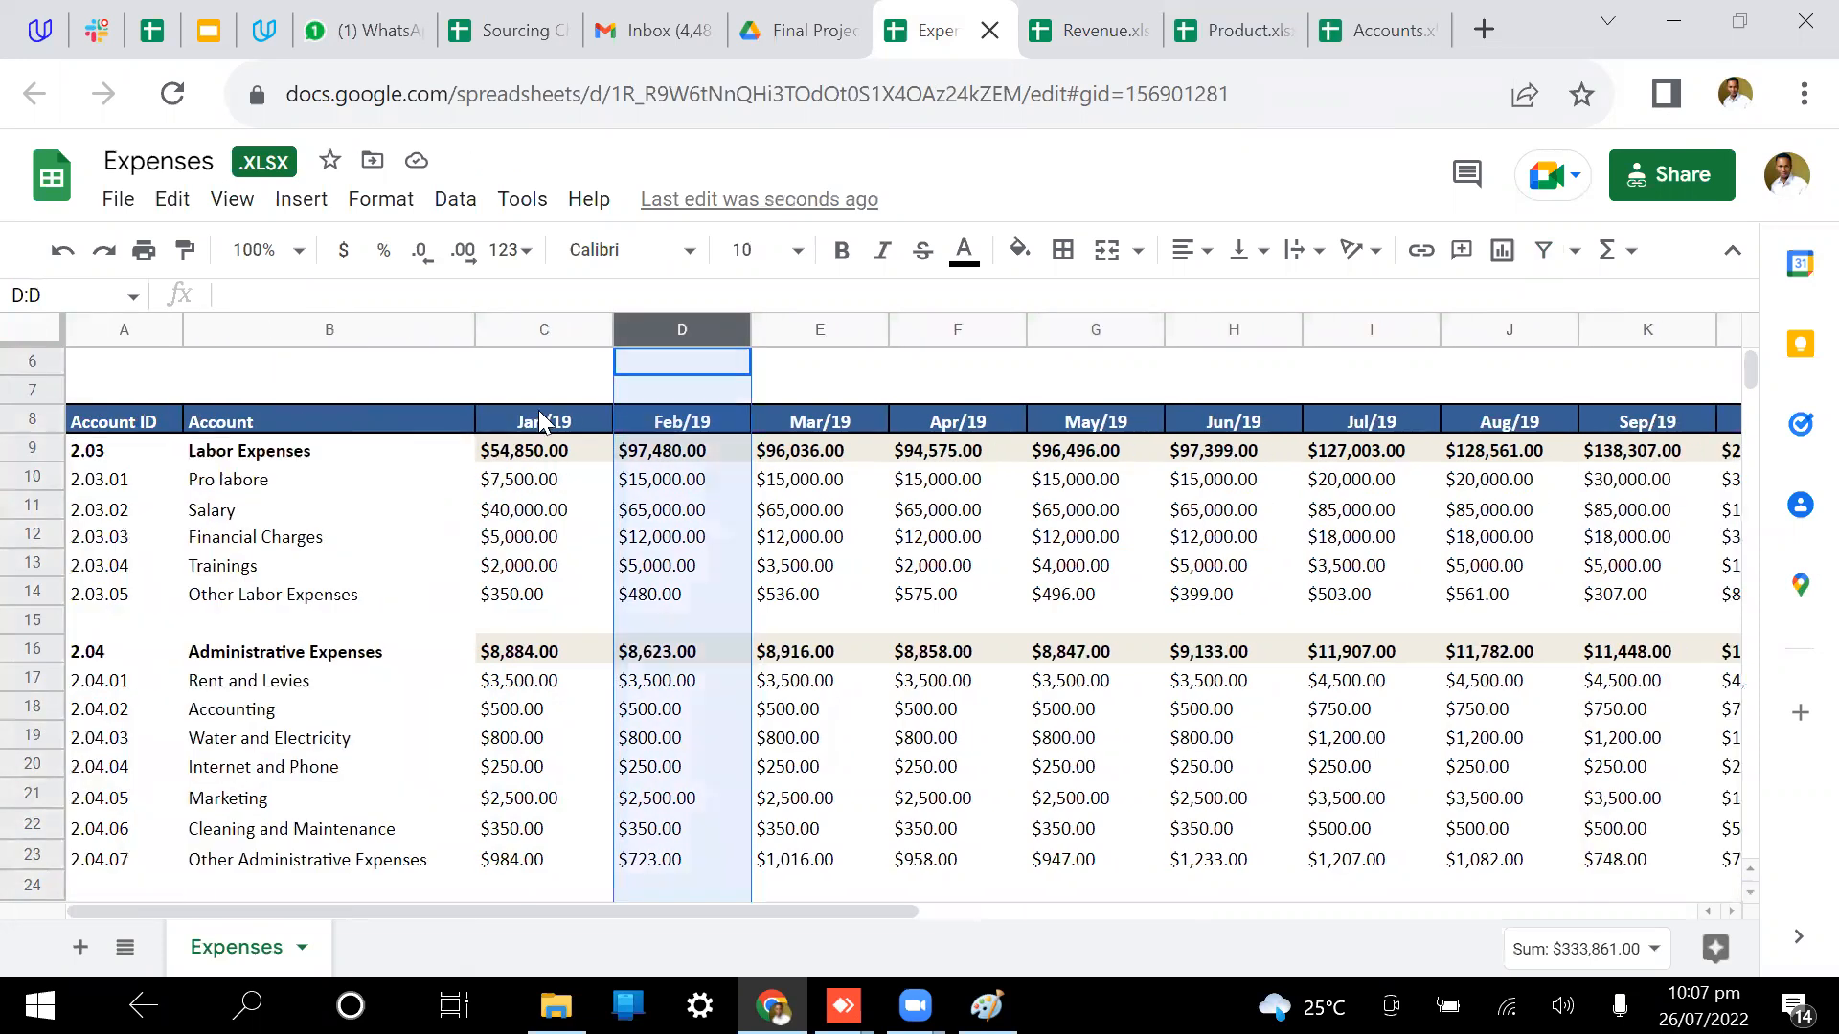
Step: Select the Jan/19 header and the Date header cell beside the Total column
{"action": "left_click", "coordinate": [538, 420]}
{"action": "left_click_drag", "start_coordinate": [1433, 389], "coordinate": [1589, 431]}
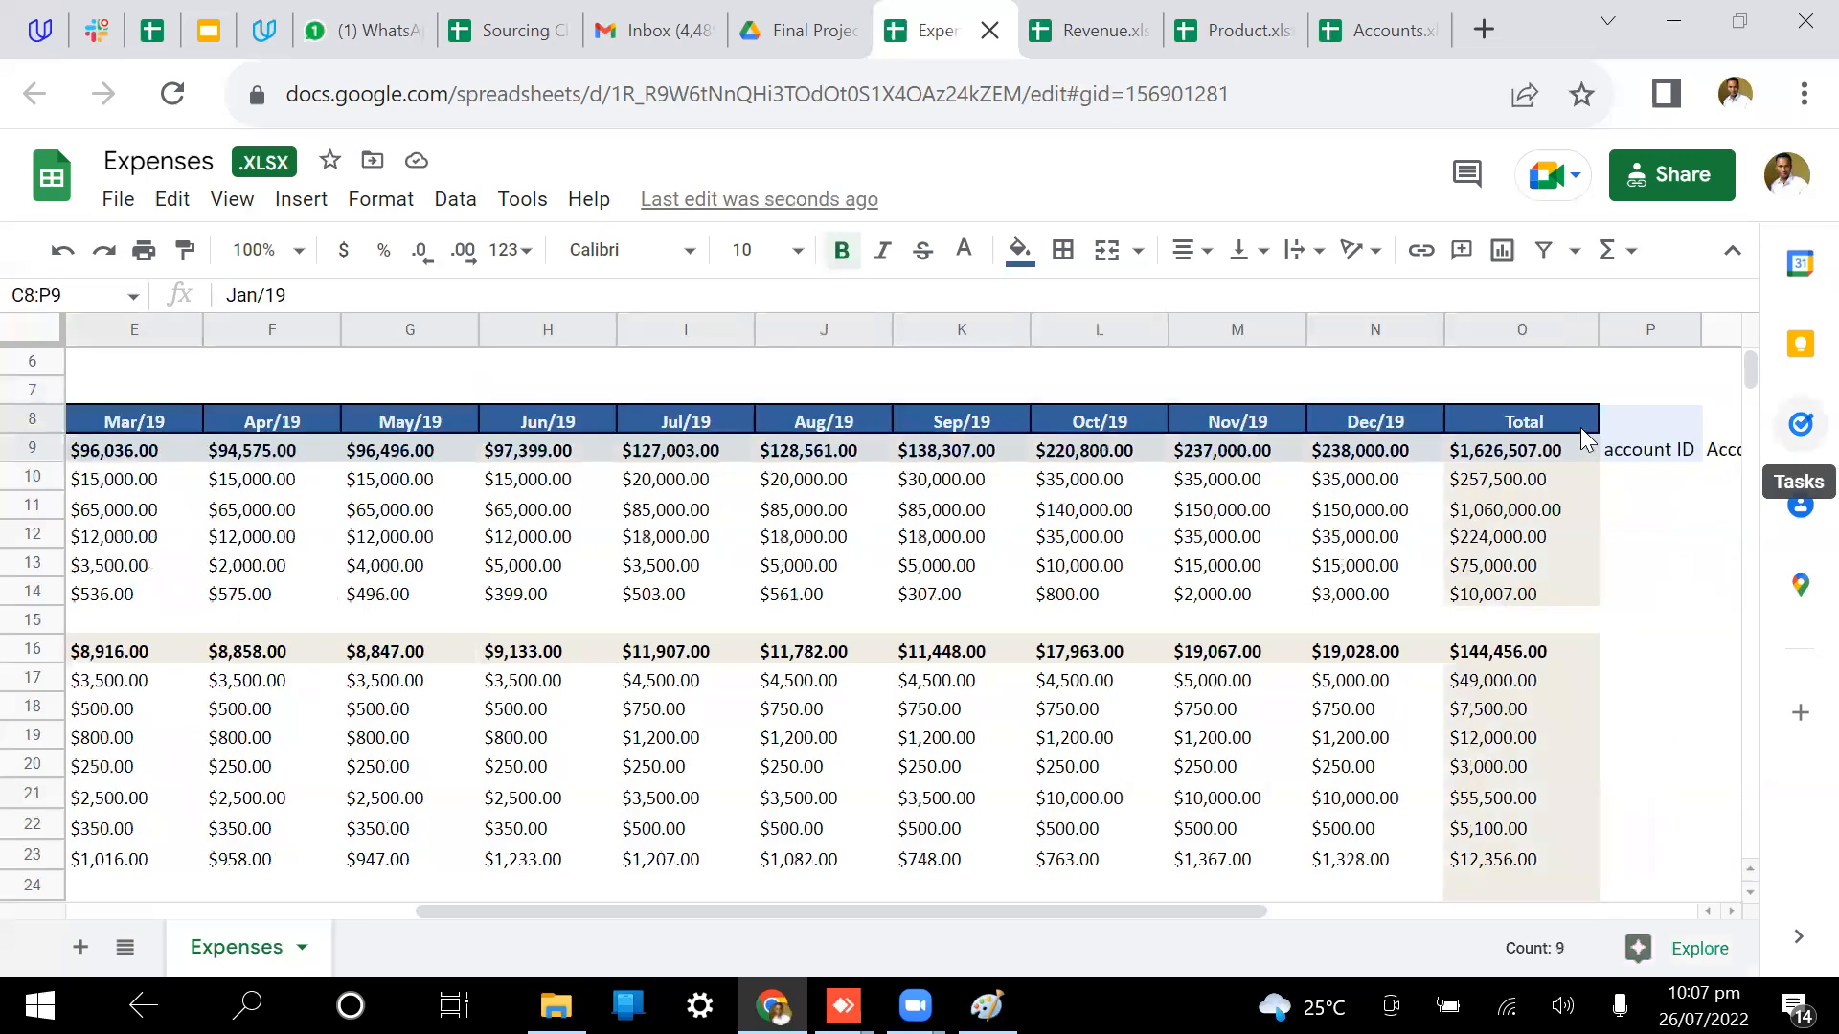
{"action": "scroll", "coordinate": [1006, 574], "scroll_direction": "right", "scroll_amount": 5}
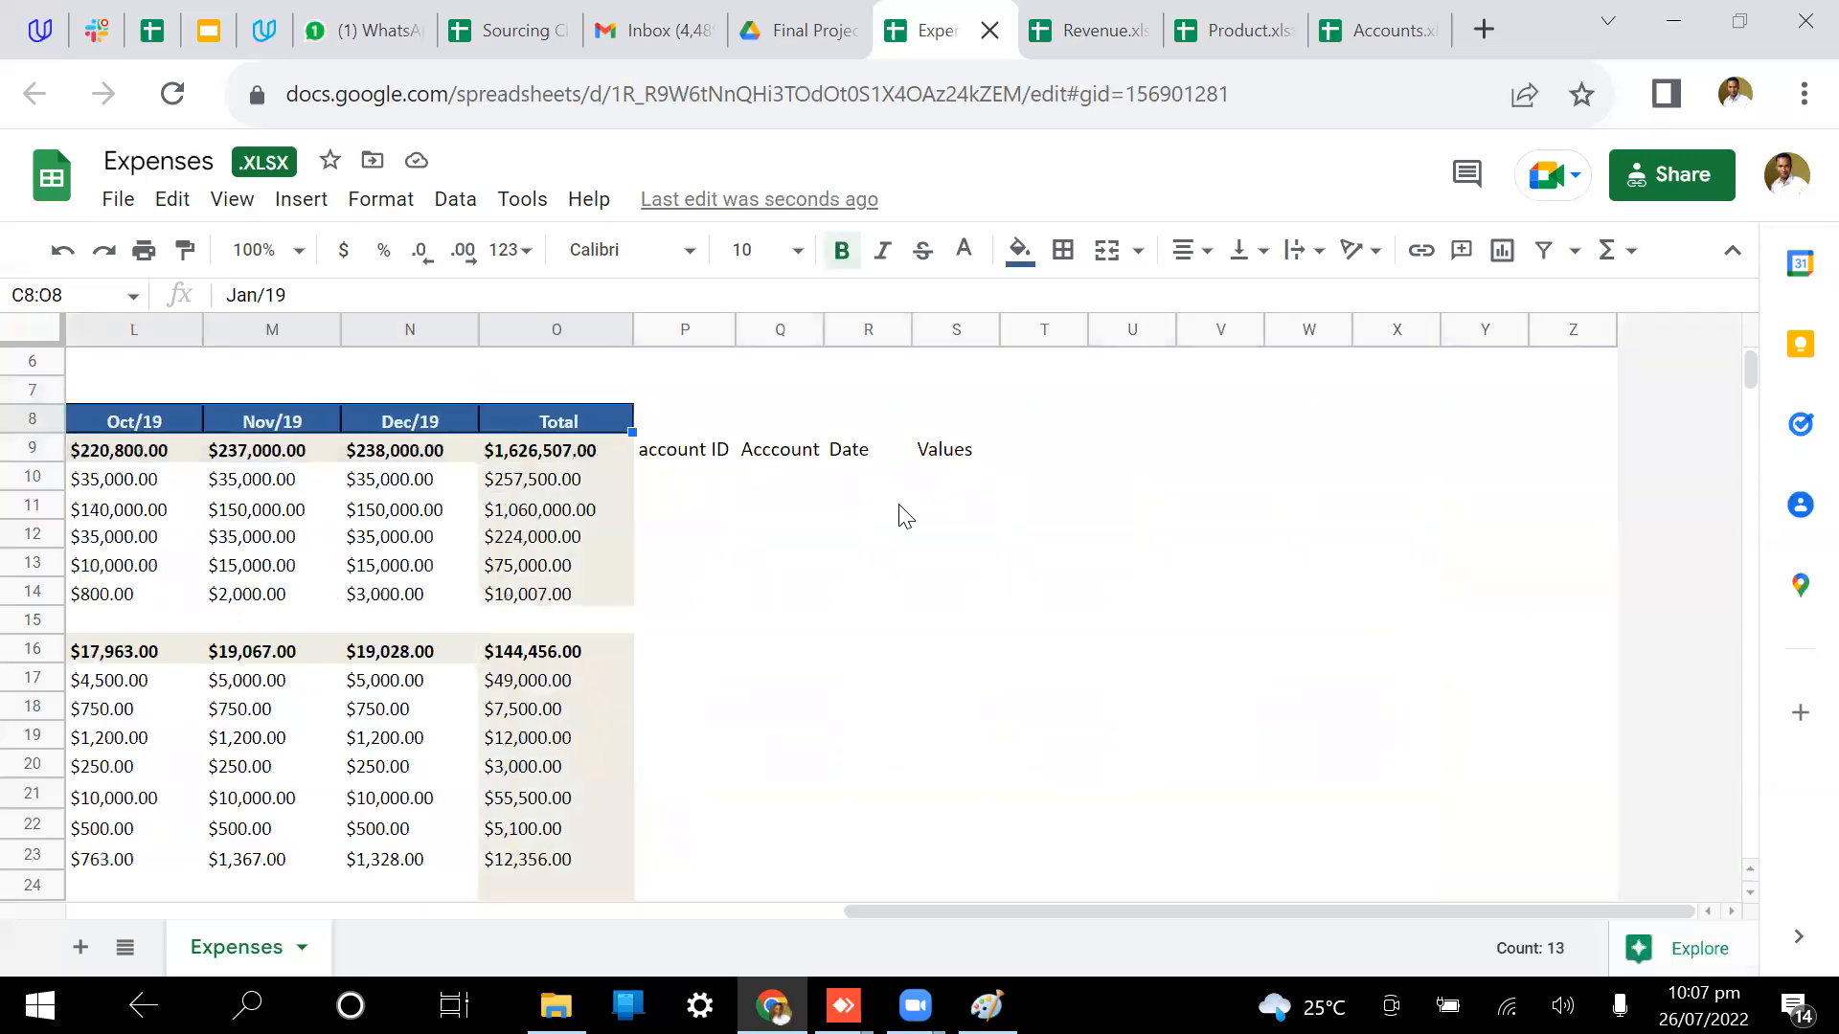
{"action": "left_click", "coordinate": [855, 458]}
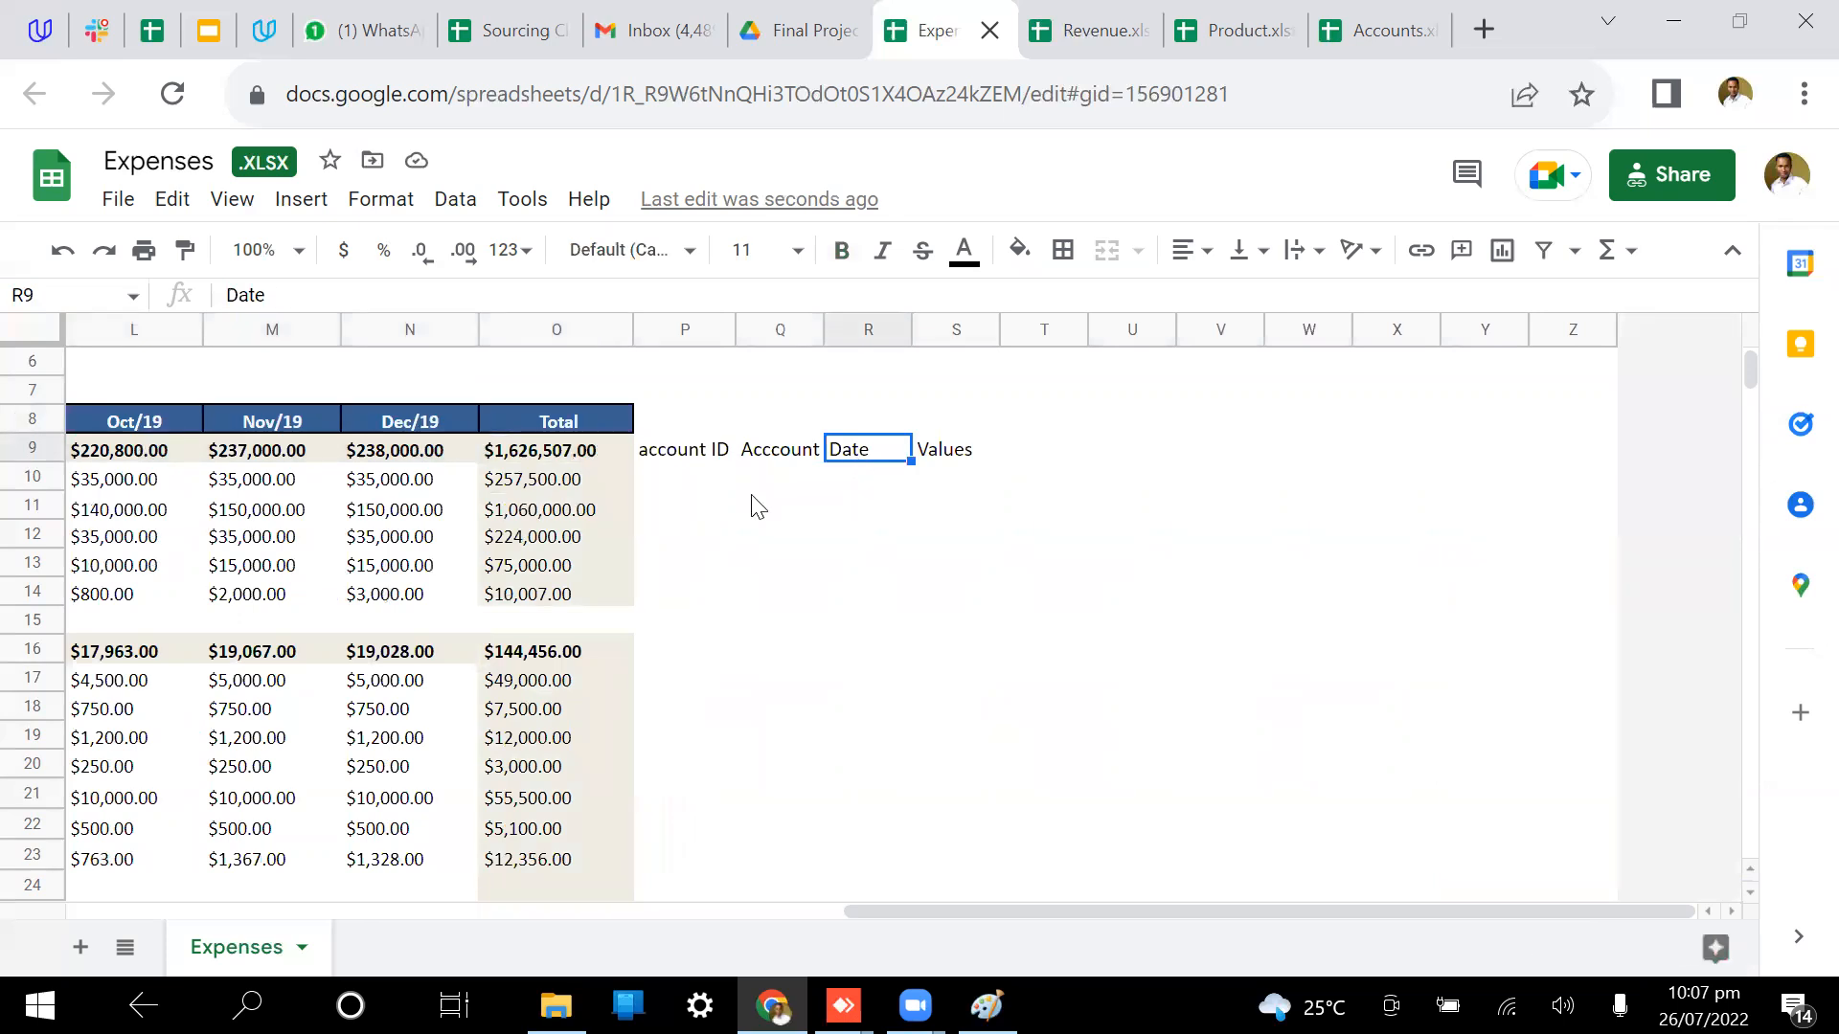
{"action": "scroll", "coordinate": [635, 675], "scroll_direction": "left", "scroll_amount": 6}
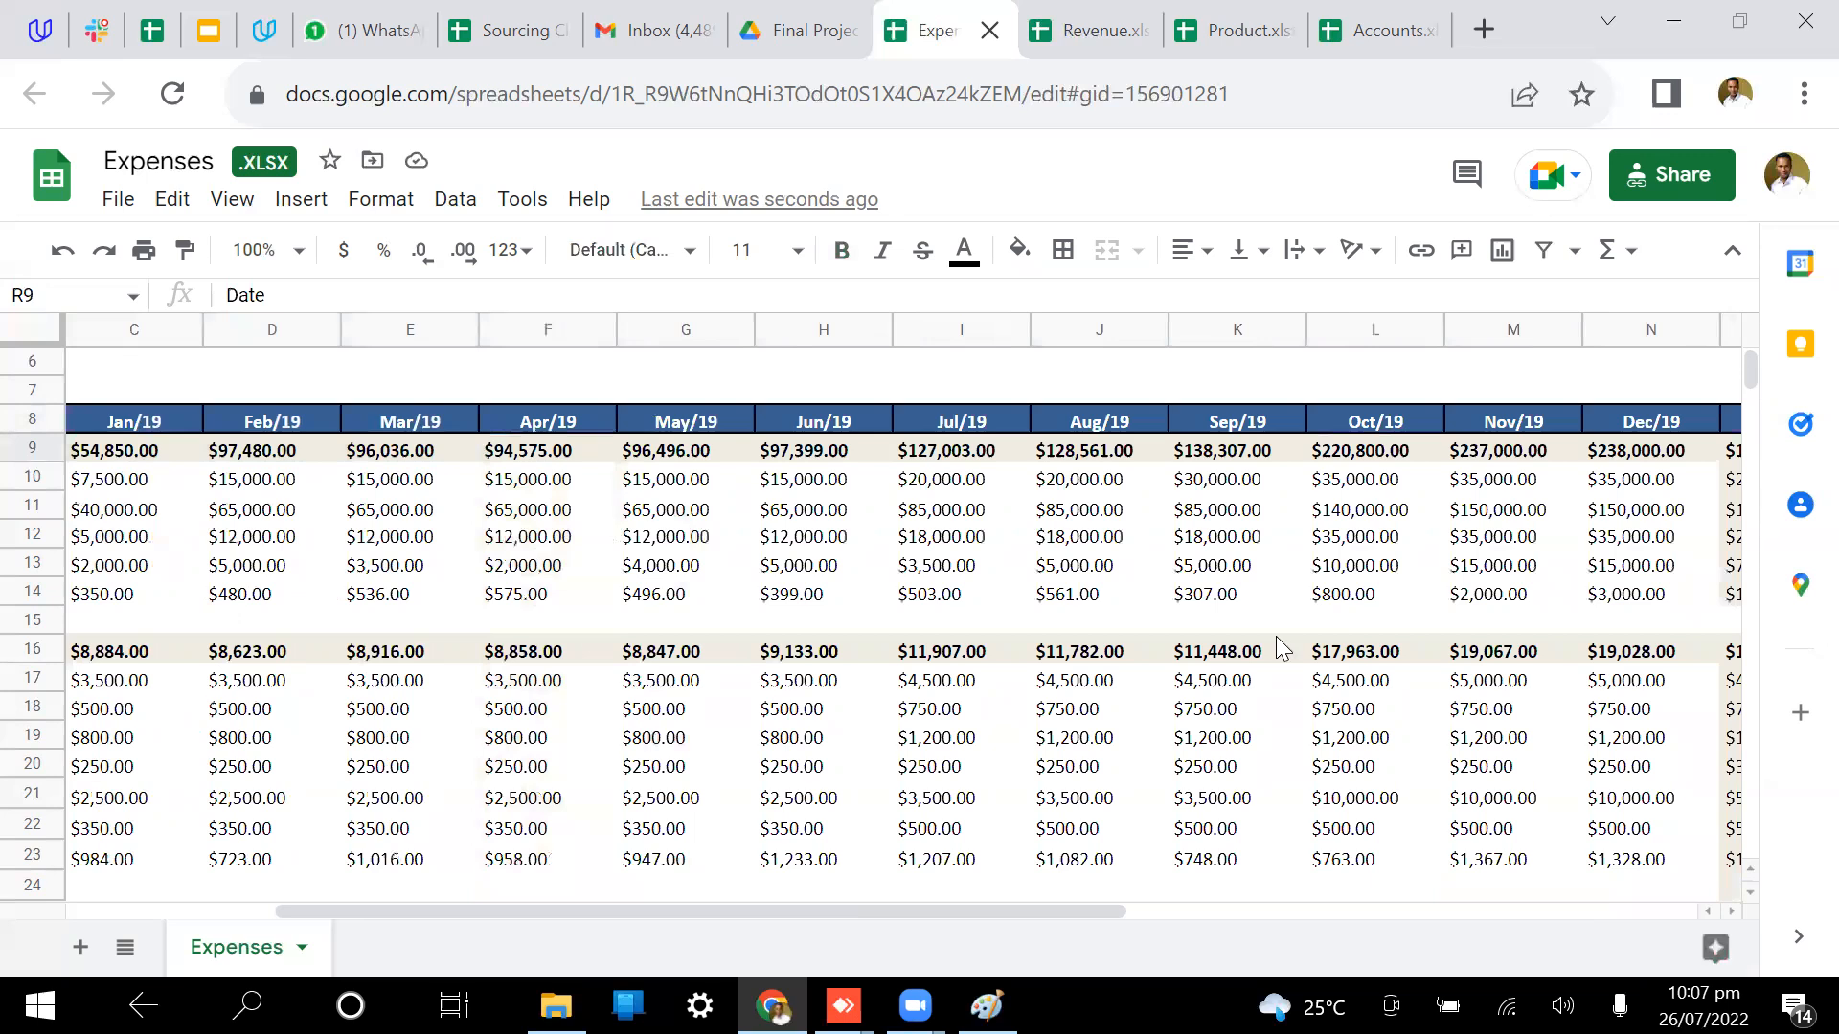
{"action": "scroll", "coordinate": [1328, 638], "scroll_direction": "right", "scroll_amount": 4}
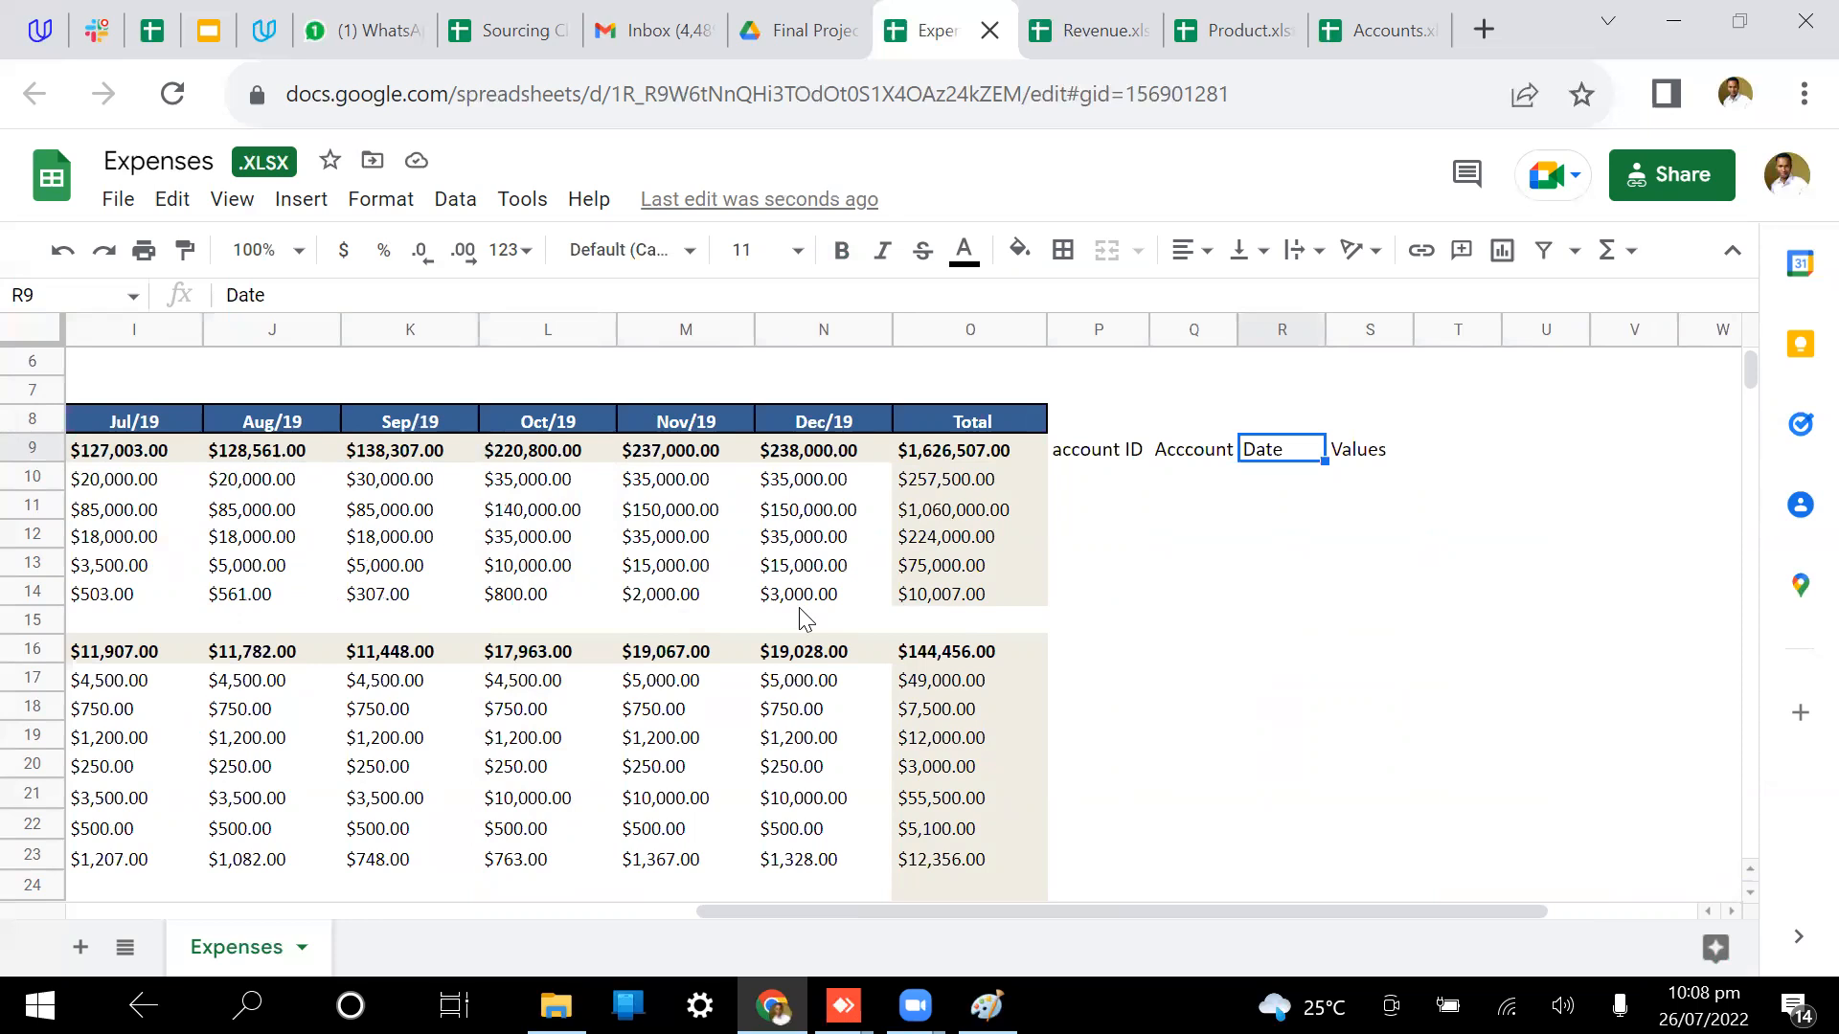
{"action": "scroll", "coordinate": [803, 620], "scroll_direction": "left", "scroll_amount": 5}
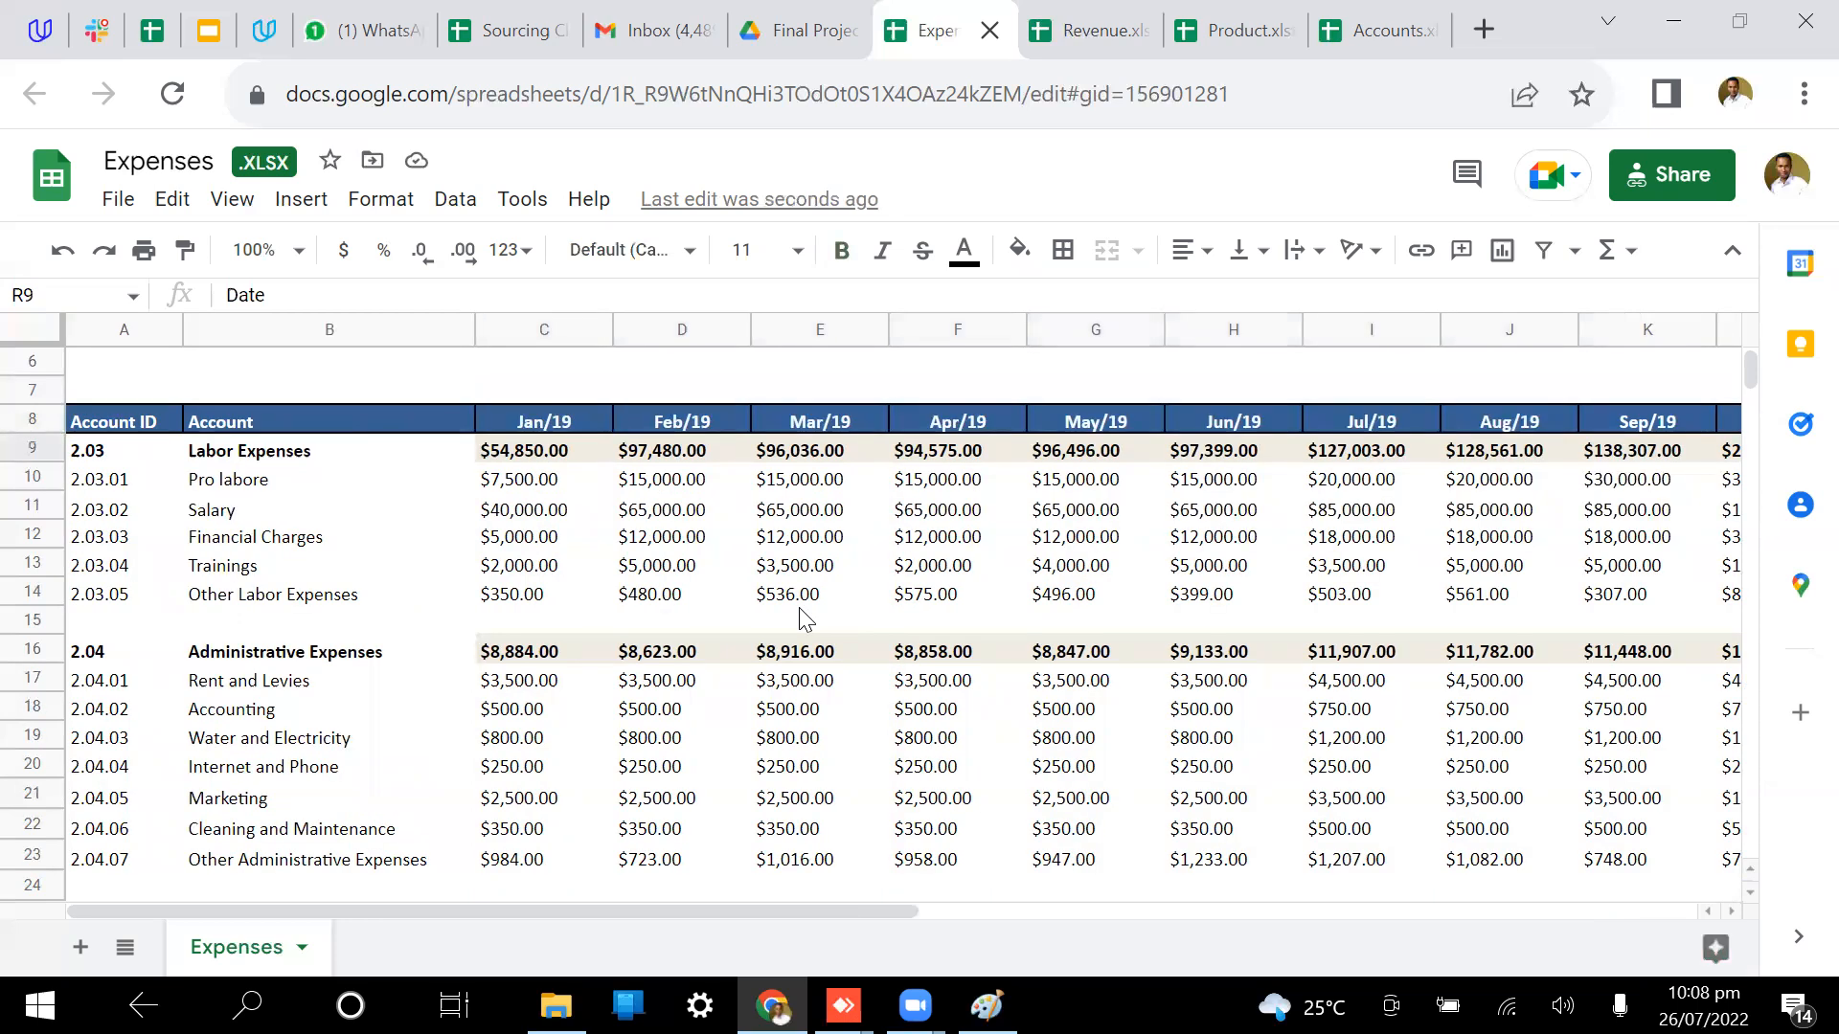
Step: Check the Jan/19 total, then select the Jan/19 through Dec/19 columns together
{"action": "left_click", "coordinate": [532, 329]}
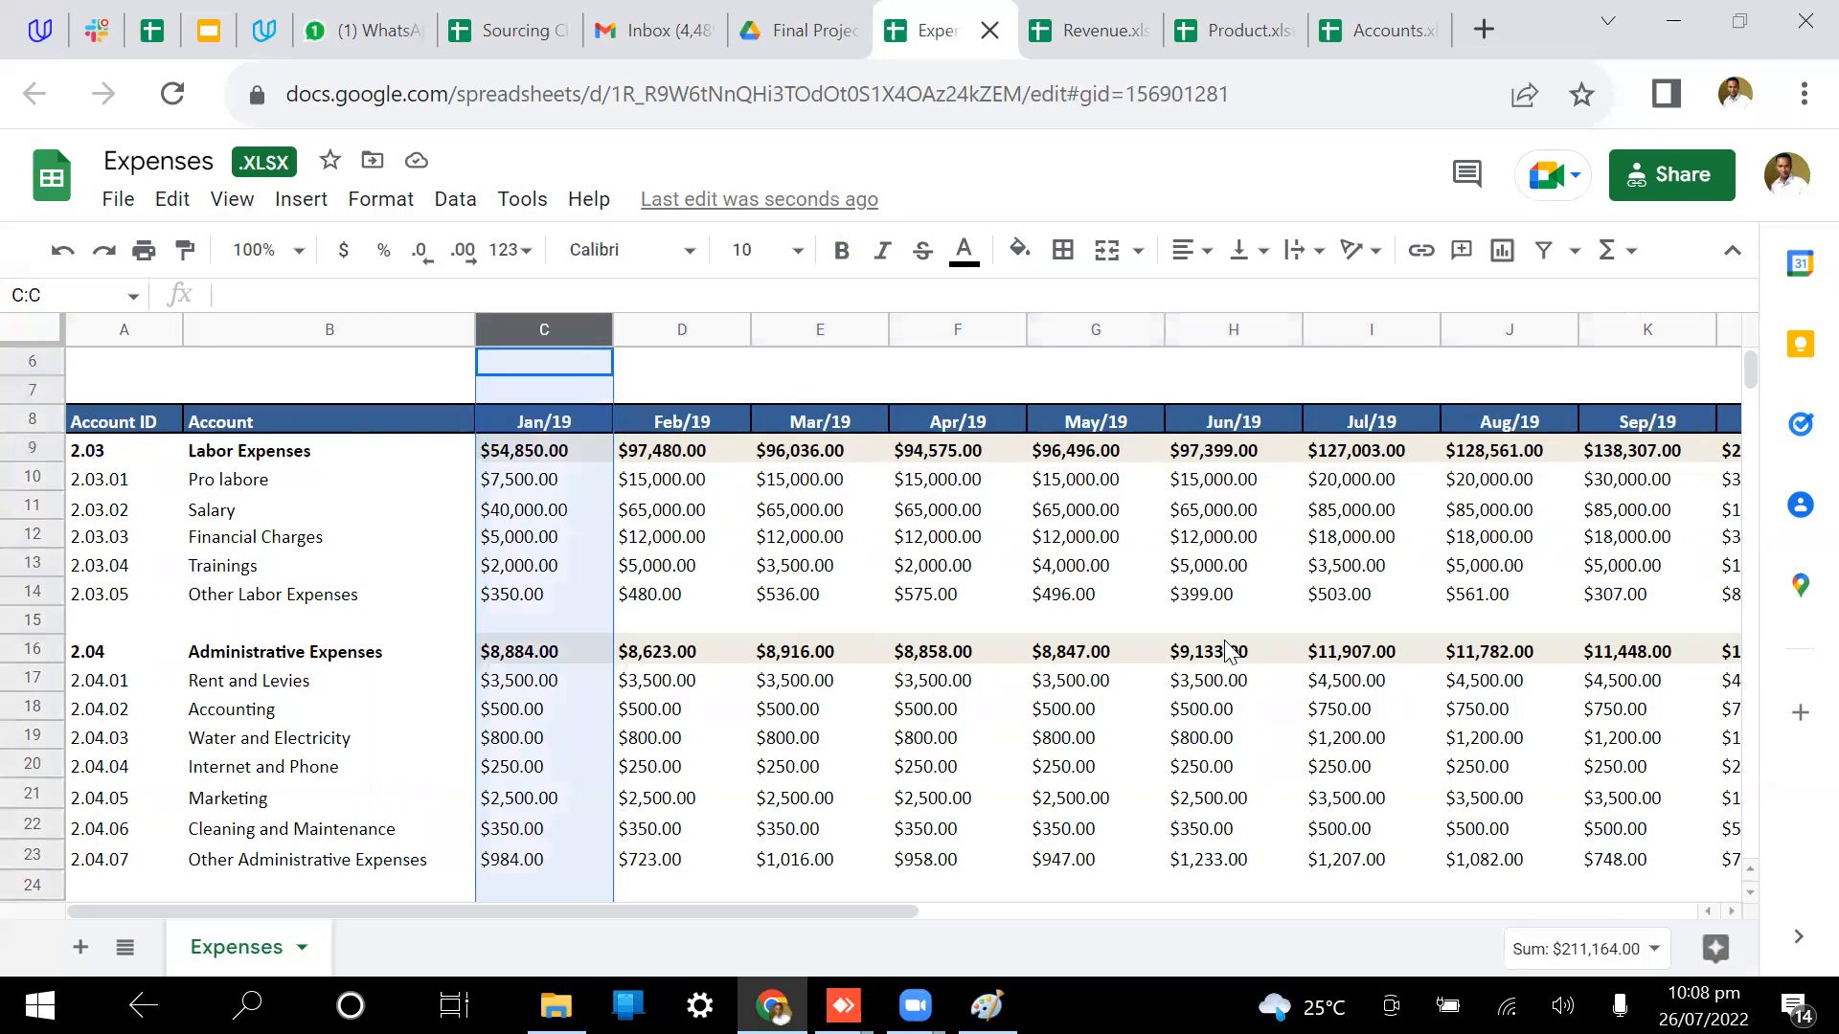
{"action": "scroll", "coordinate": [1384, 709], "scroll_direction": "down", "scroll_amount": 1}
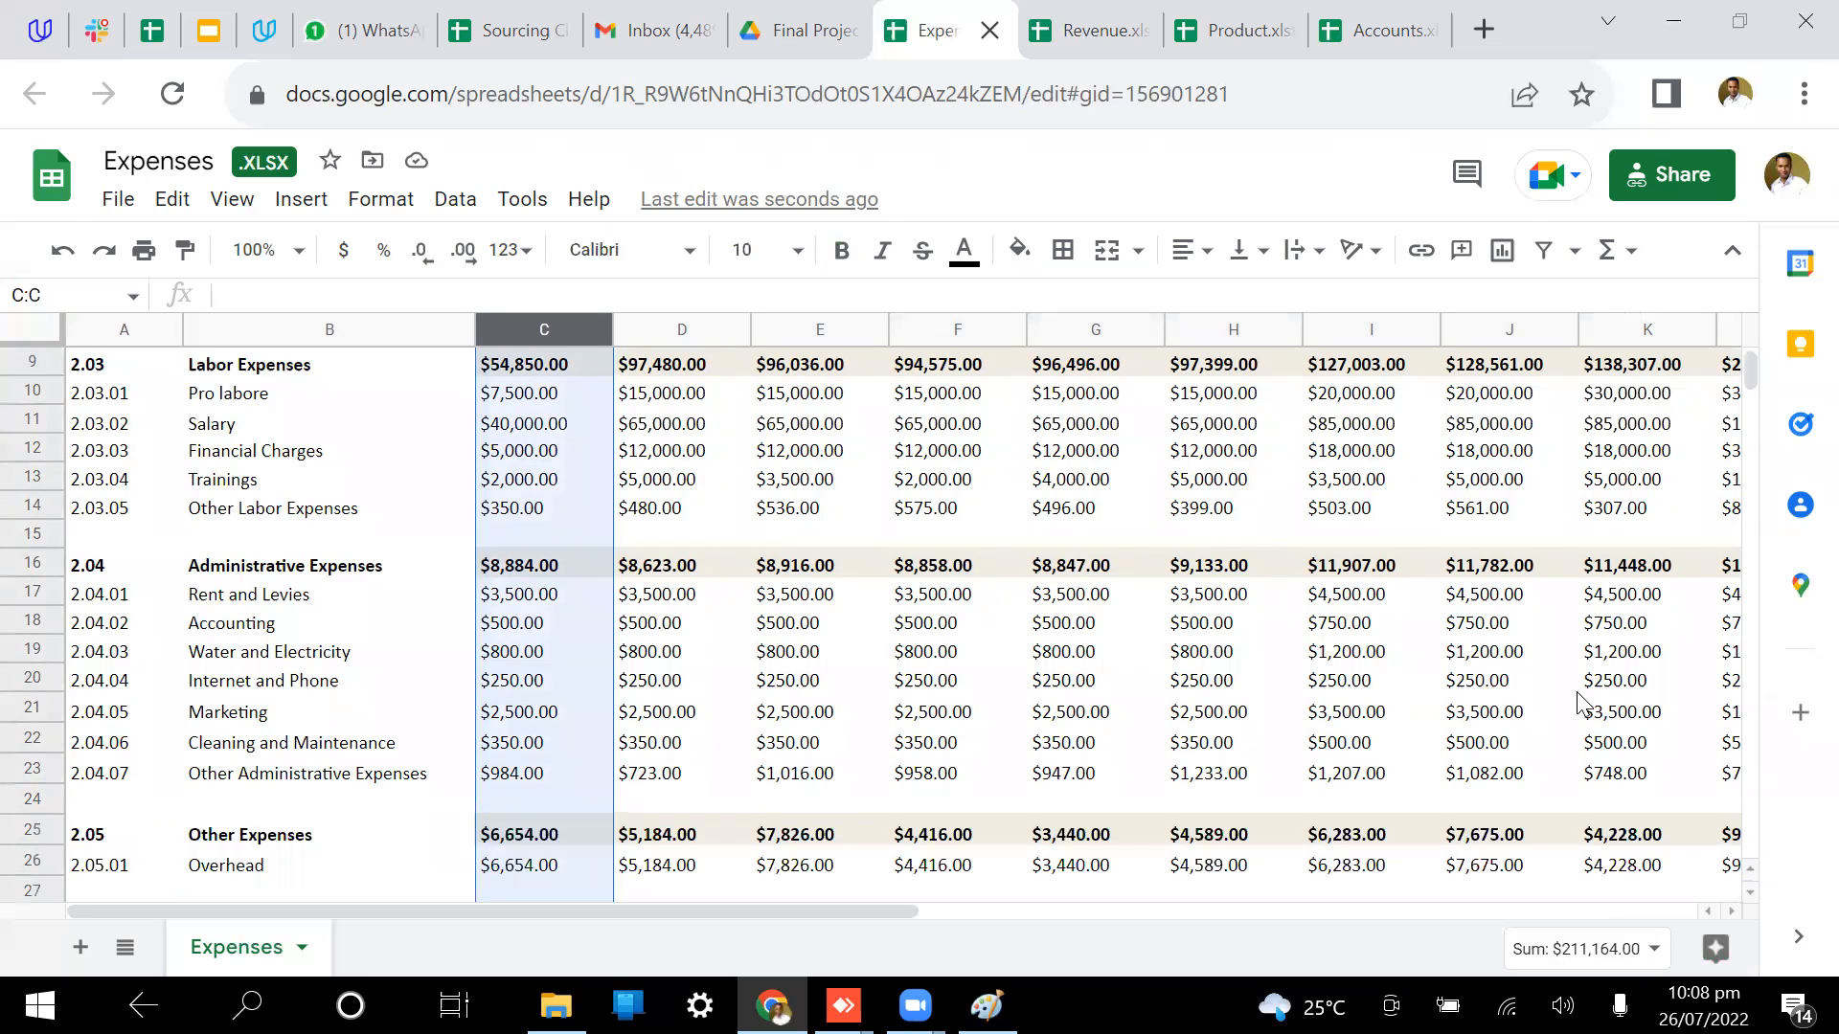
{"action": "left_click", "coordinate": [1654, 911]}
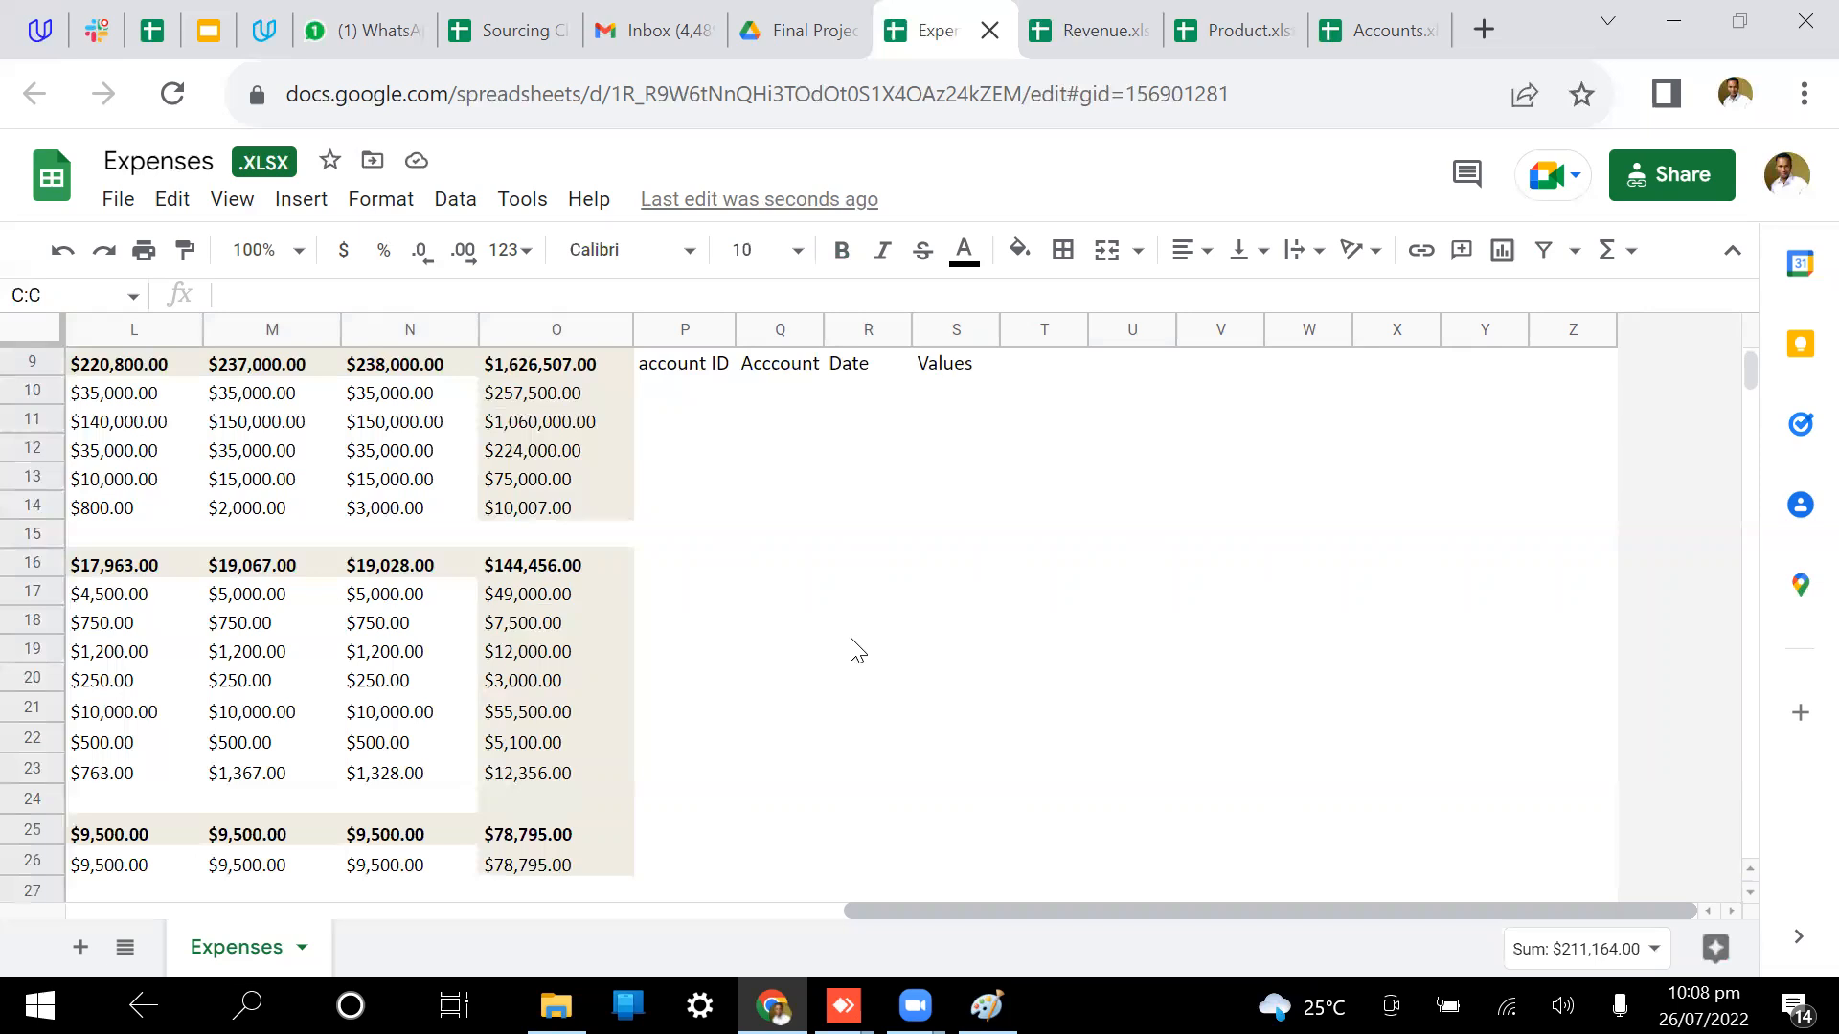
{"action": "scroll", "coordinate": [833, 649], "scroll_direction": "left", "scroll_amount": 3}
{"action": "scroll", "coordinate": [1198, 400], "scroll_direction": "left", "scroll_amount": 5}
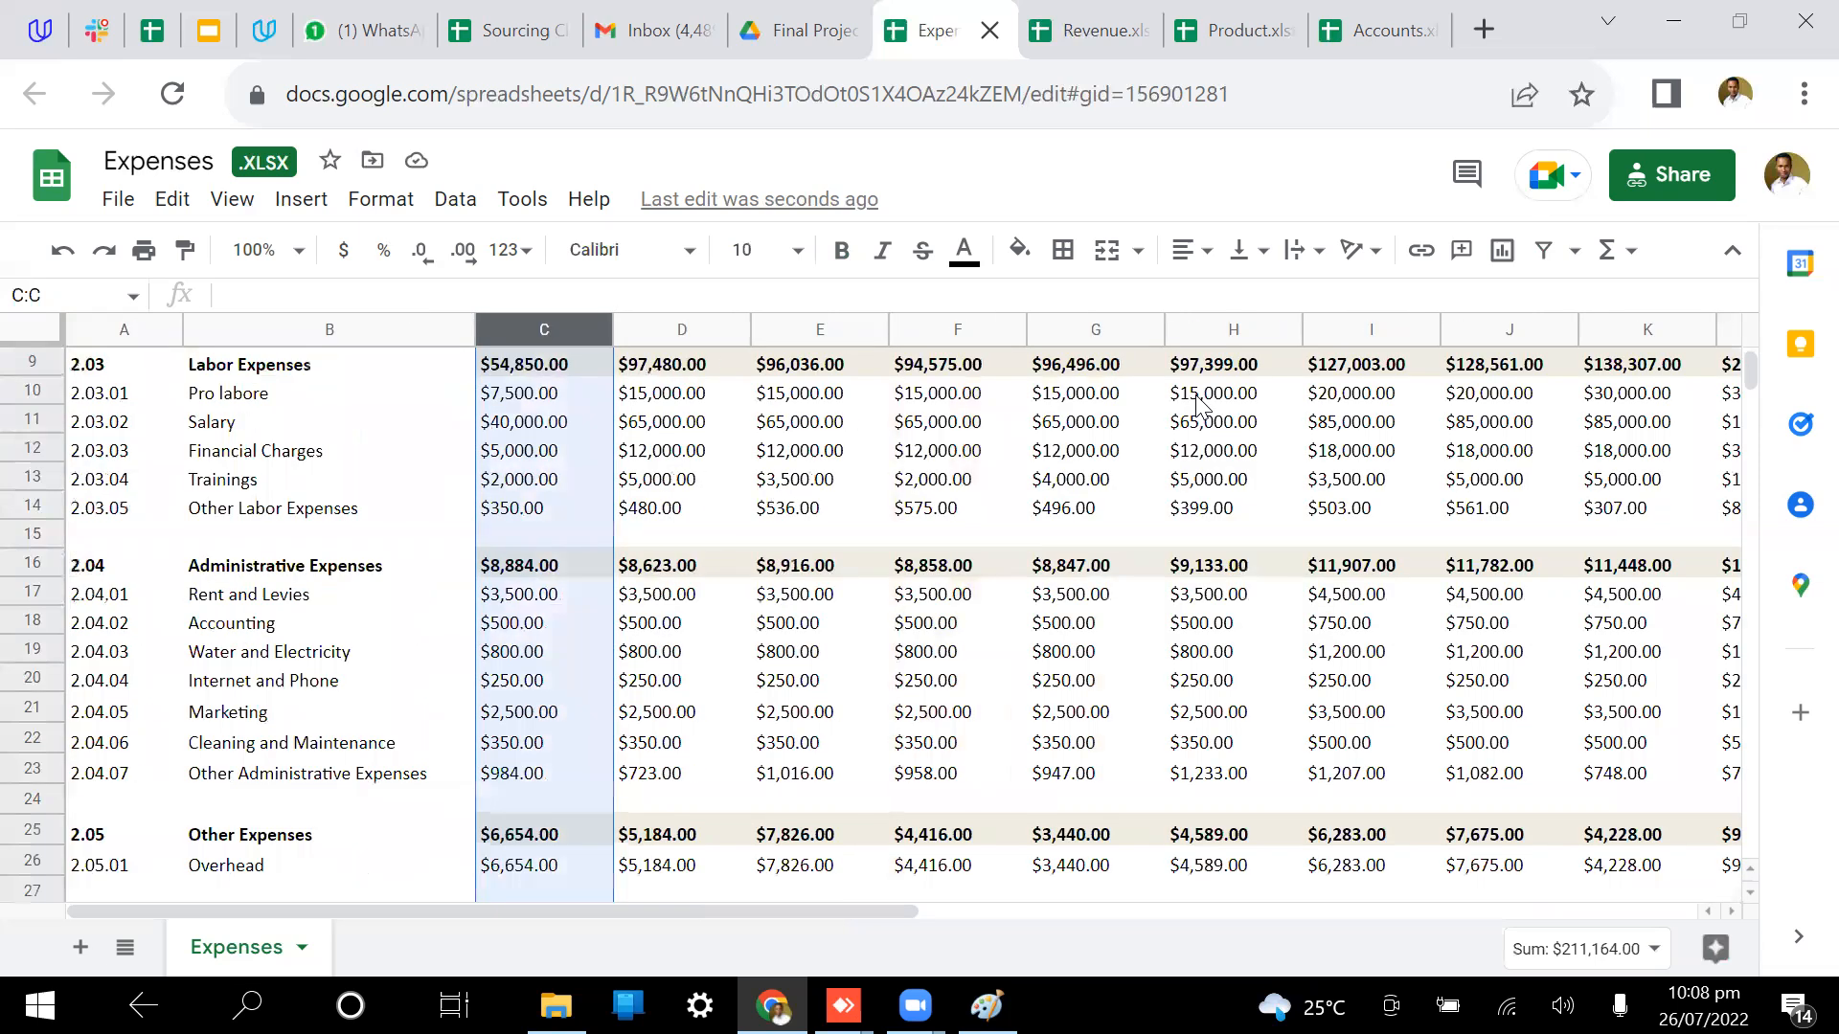
{"action": "scroll", "coordinate": [813, 324], "scroll_direction": "right", "scroll_amount": 12}
{"action": "left_click", "coordinate": [813, 324], "text": "shift"}
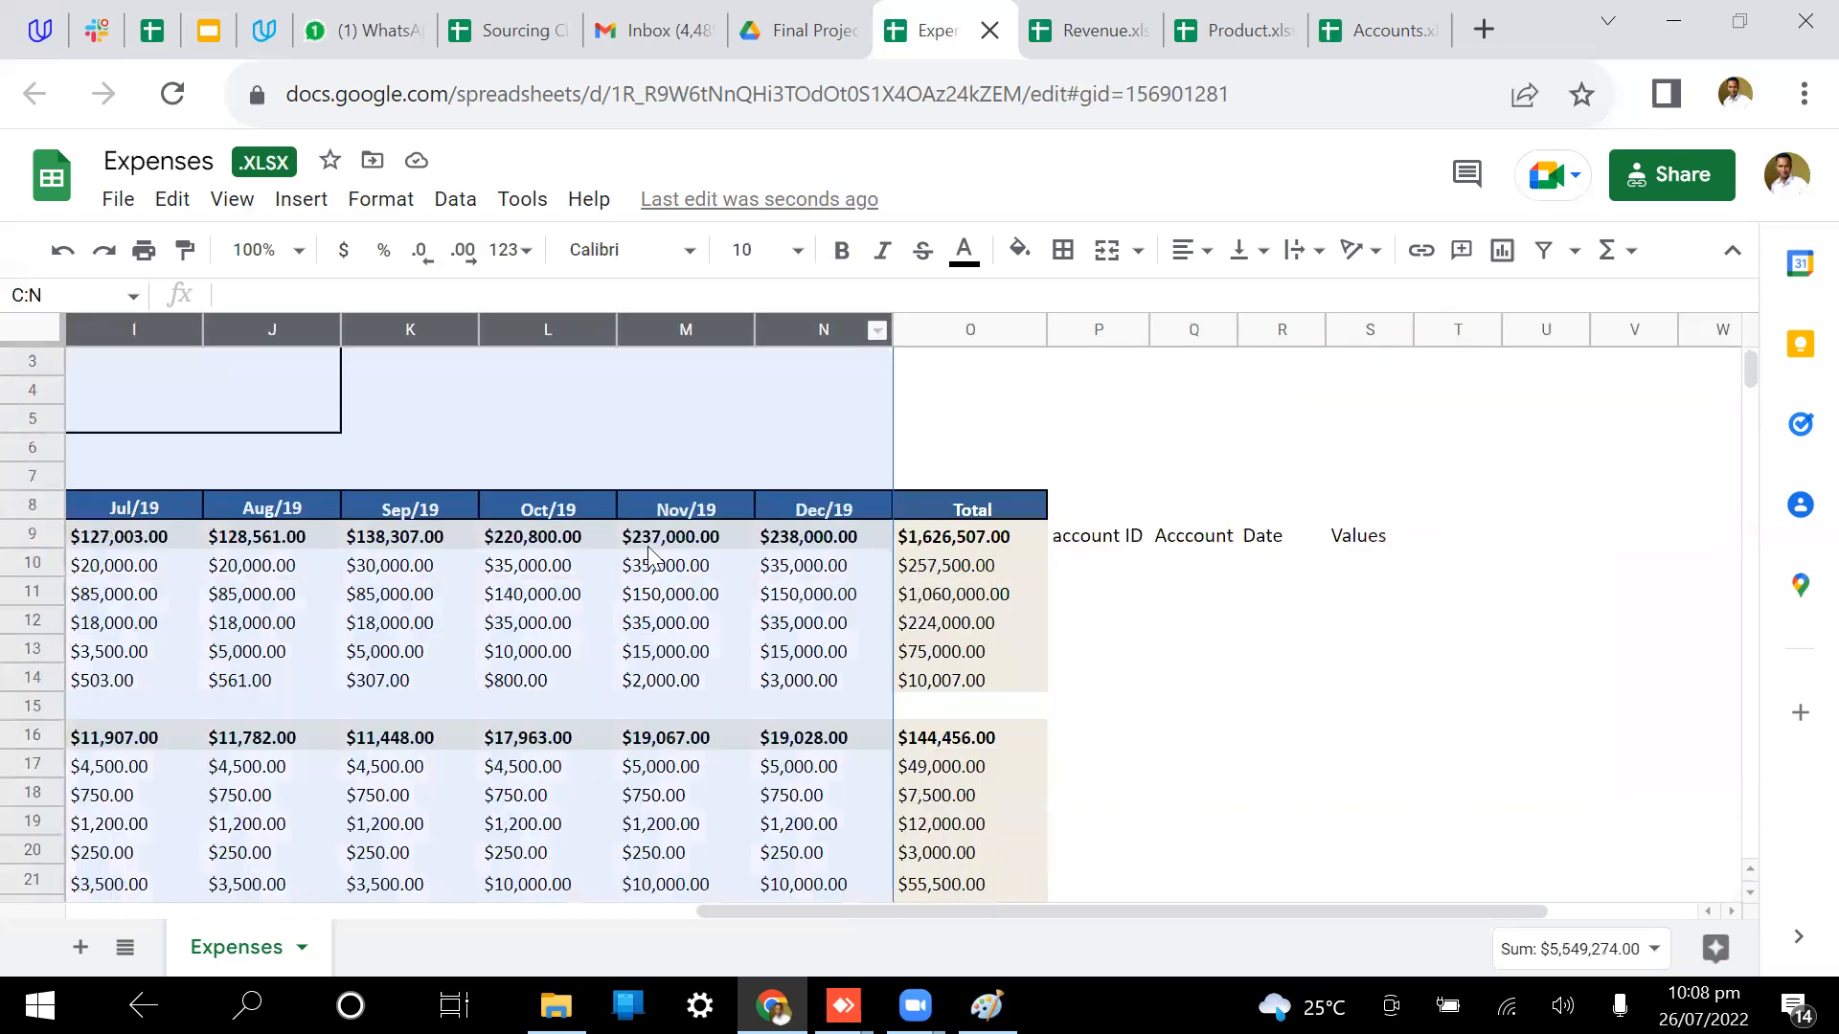
{"action": "right_click", "coordinate": [649, 555]}
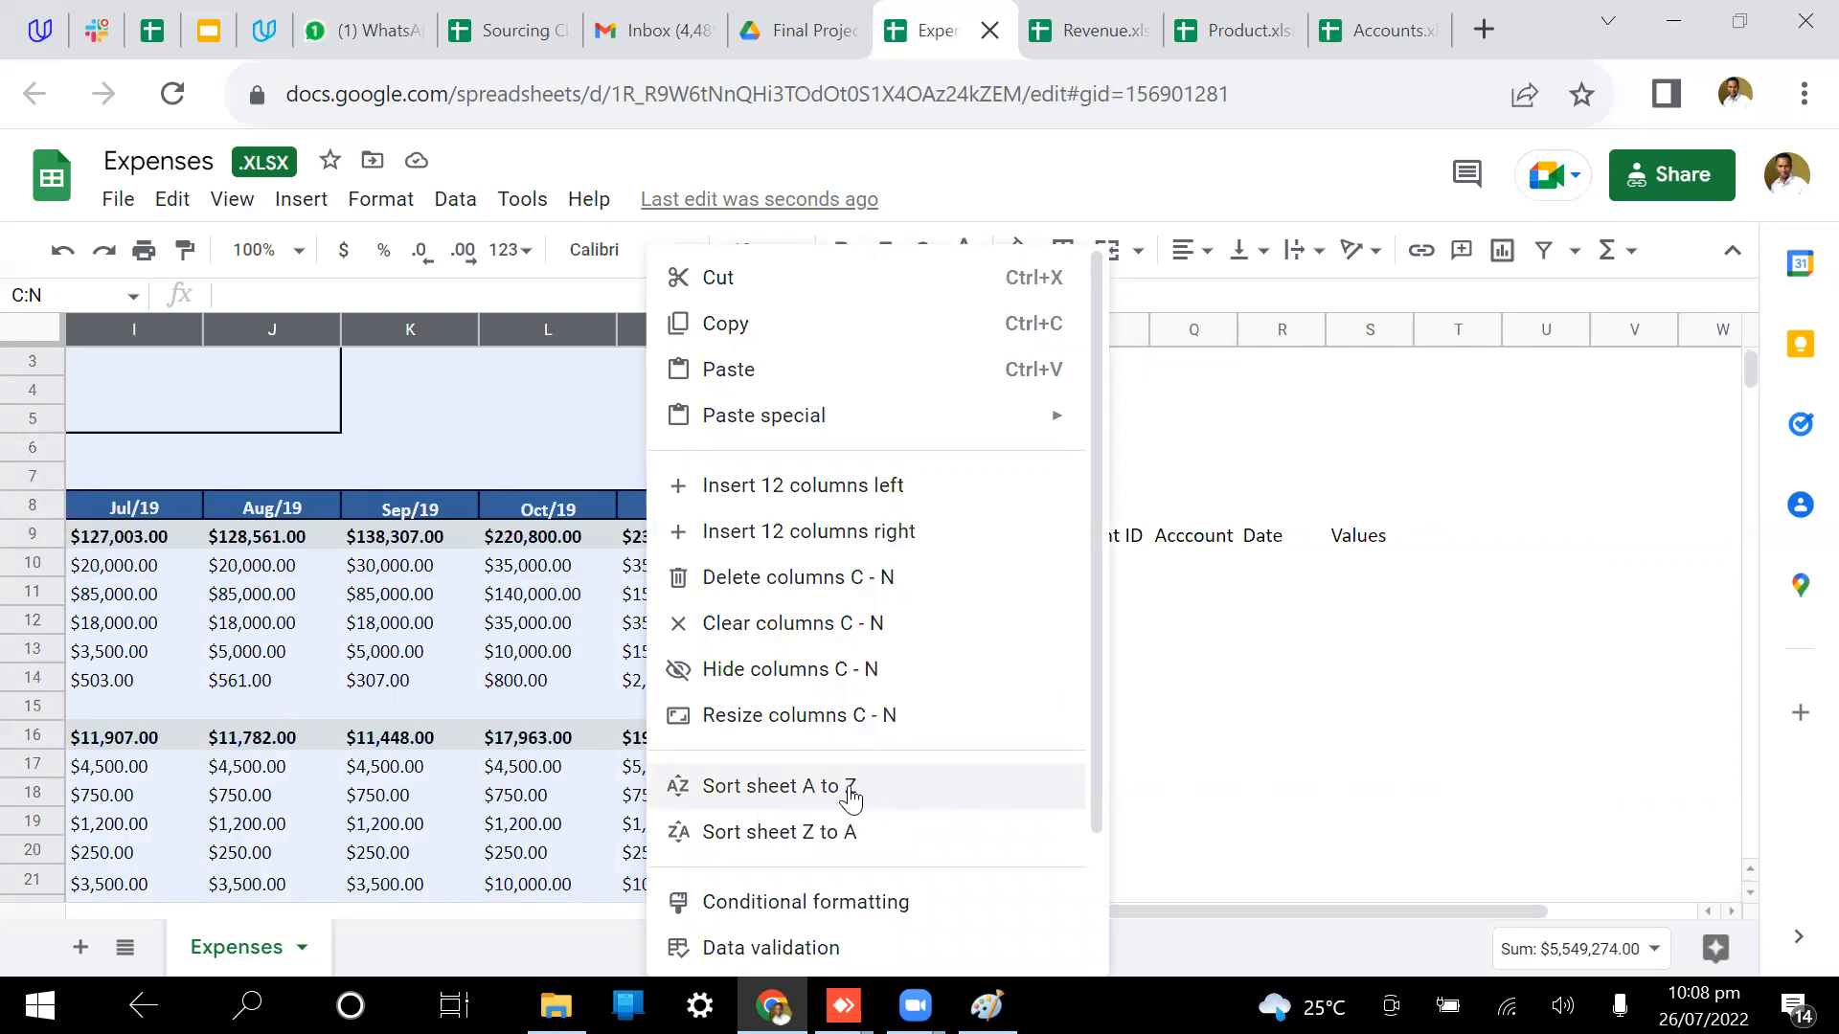
{"action": "left_click", "coordinate": [1255, 713]}
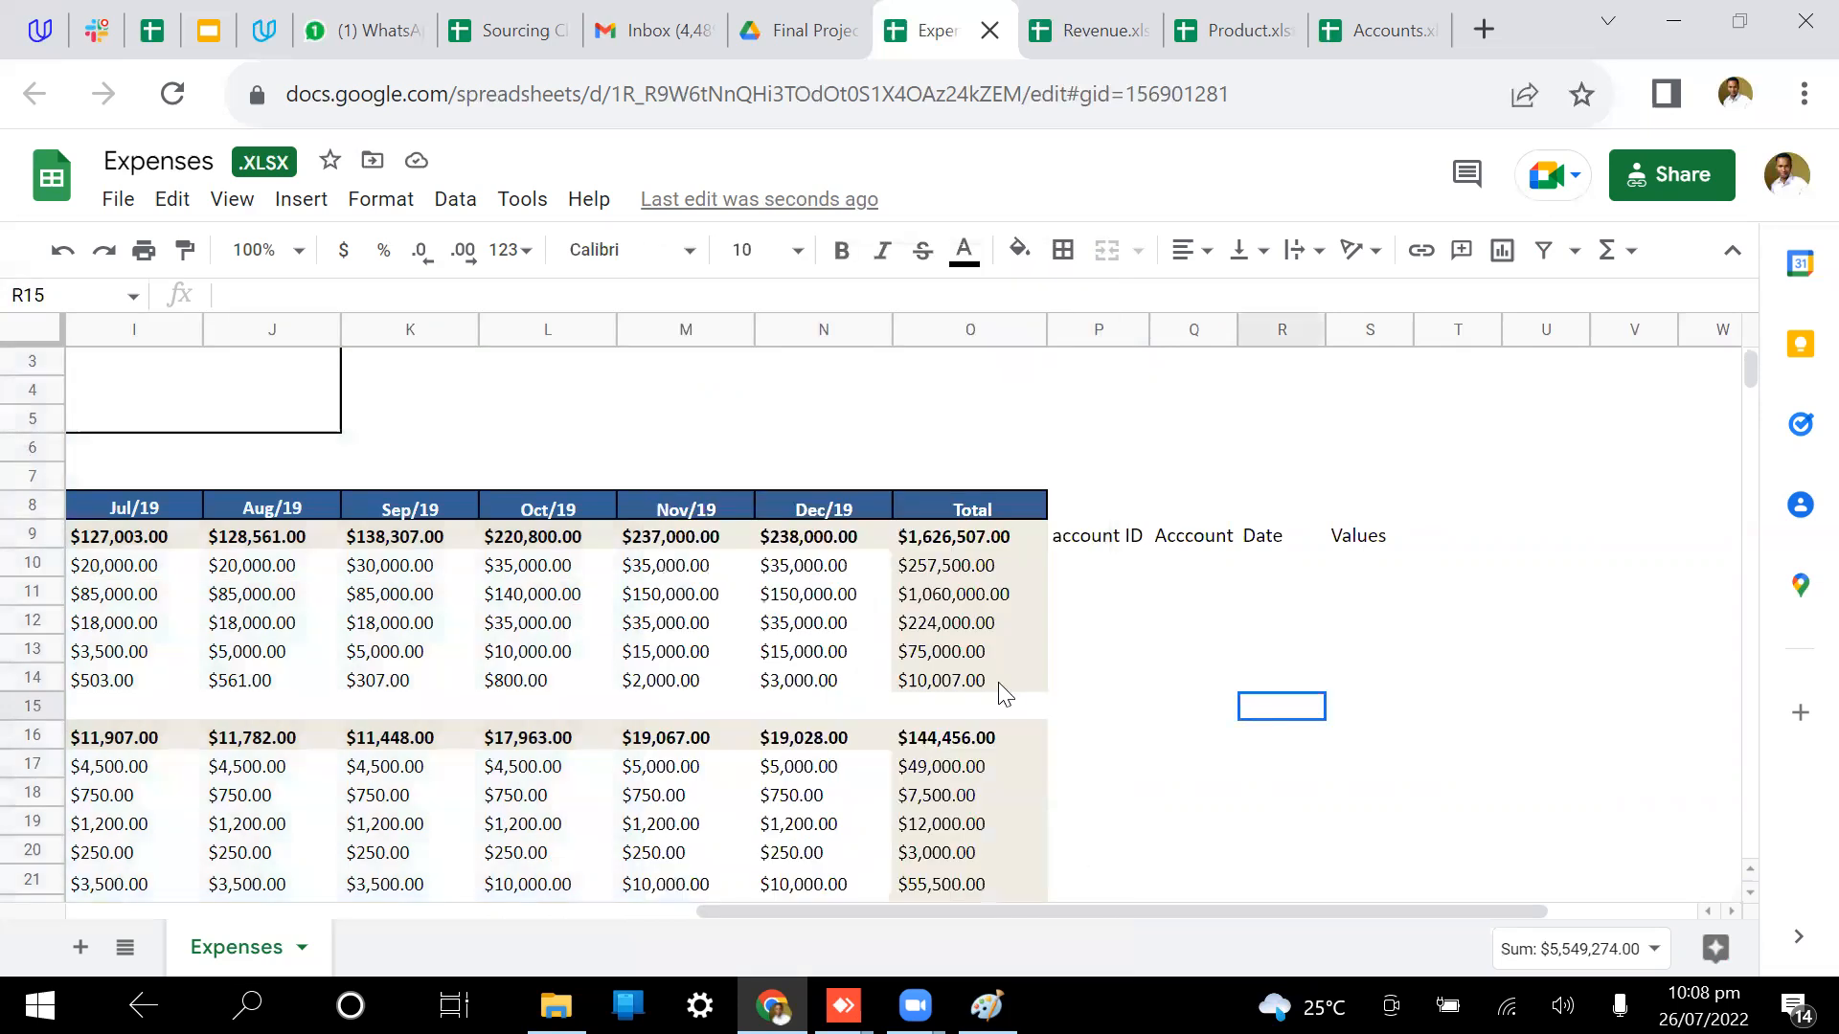
{"action": "scroll", "coordinate": [107, 470], "scroll_direction": "left", "scroll_amount": 12}
{"action": "scroll", "coordinate": [106, 471], "scroll_direction": "down", "scroll_amount": 2}
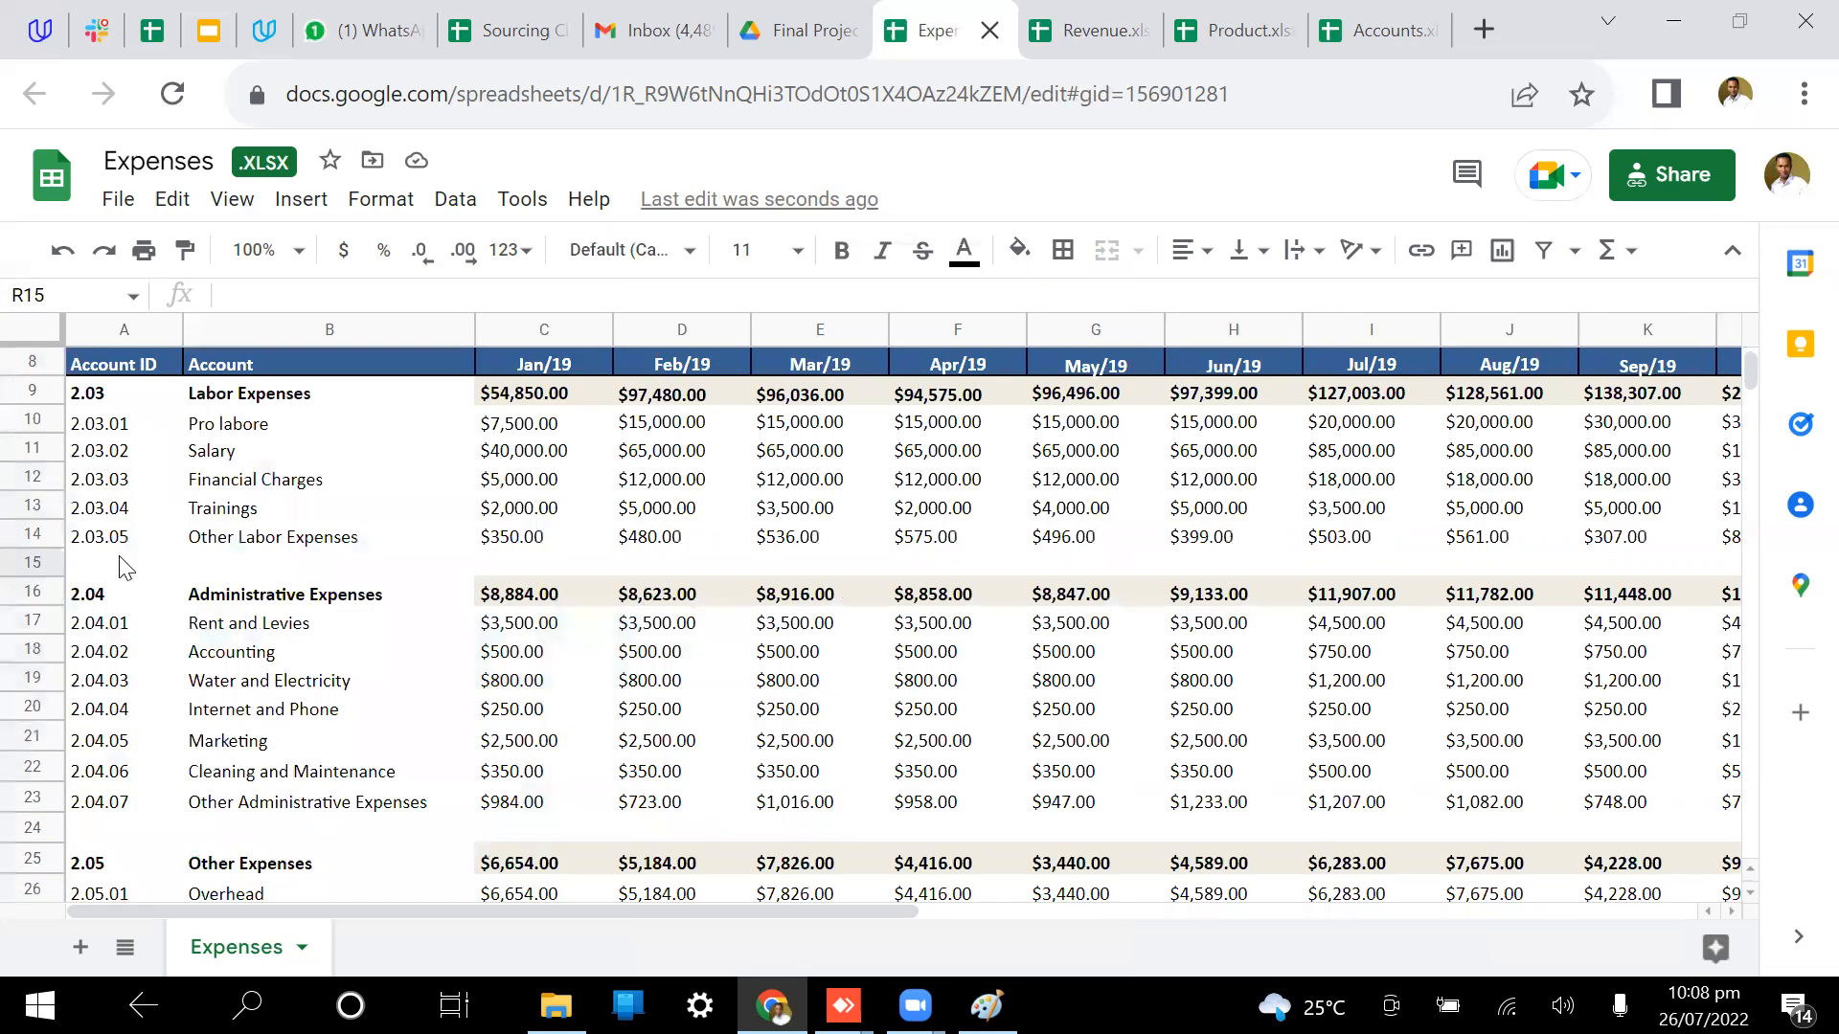
{"action": "scroll", "coordinate": [267, 573], "scroll_direction": "up", "scroll_amount": 2}
{"action": "left_click", "coordinate": [267, 573]}
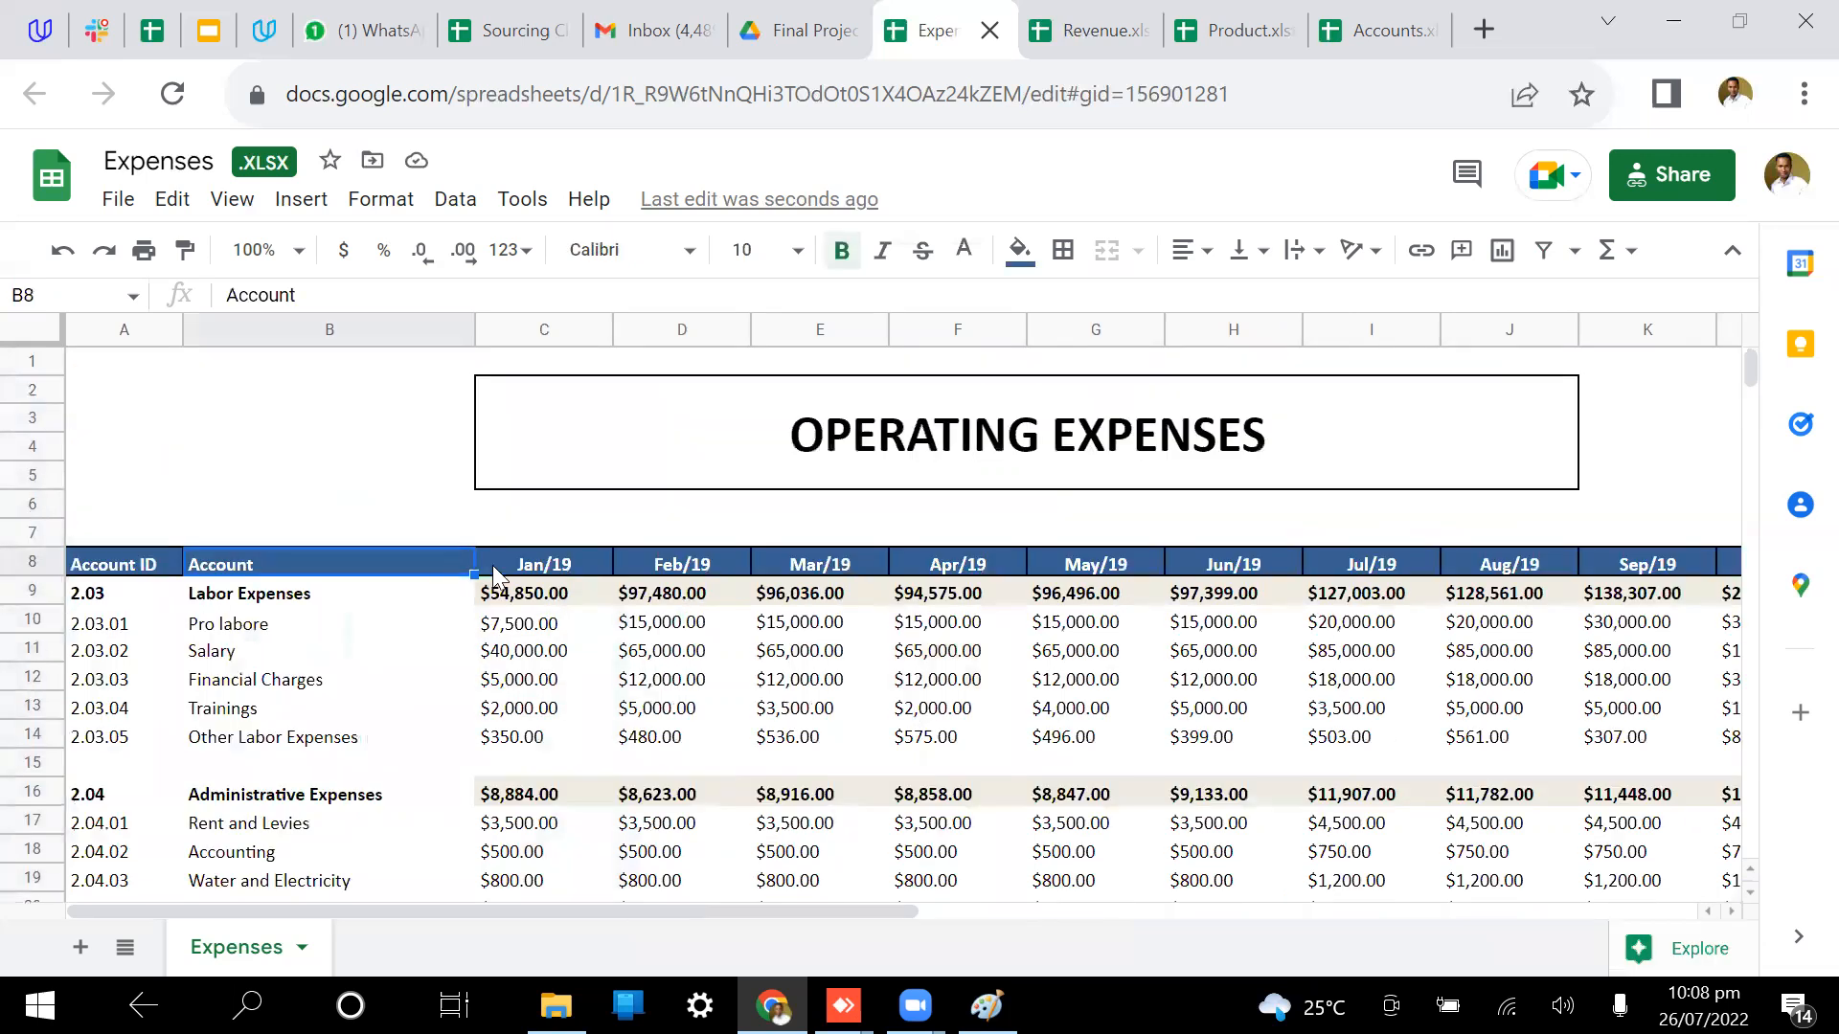
{"action": "scroll", "coordinate": [1336, 575], "scroll_direction": "right", "scroll_amount": 5}
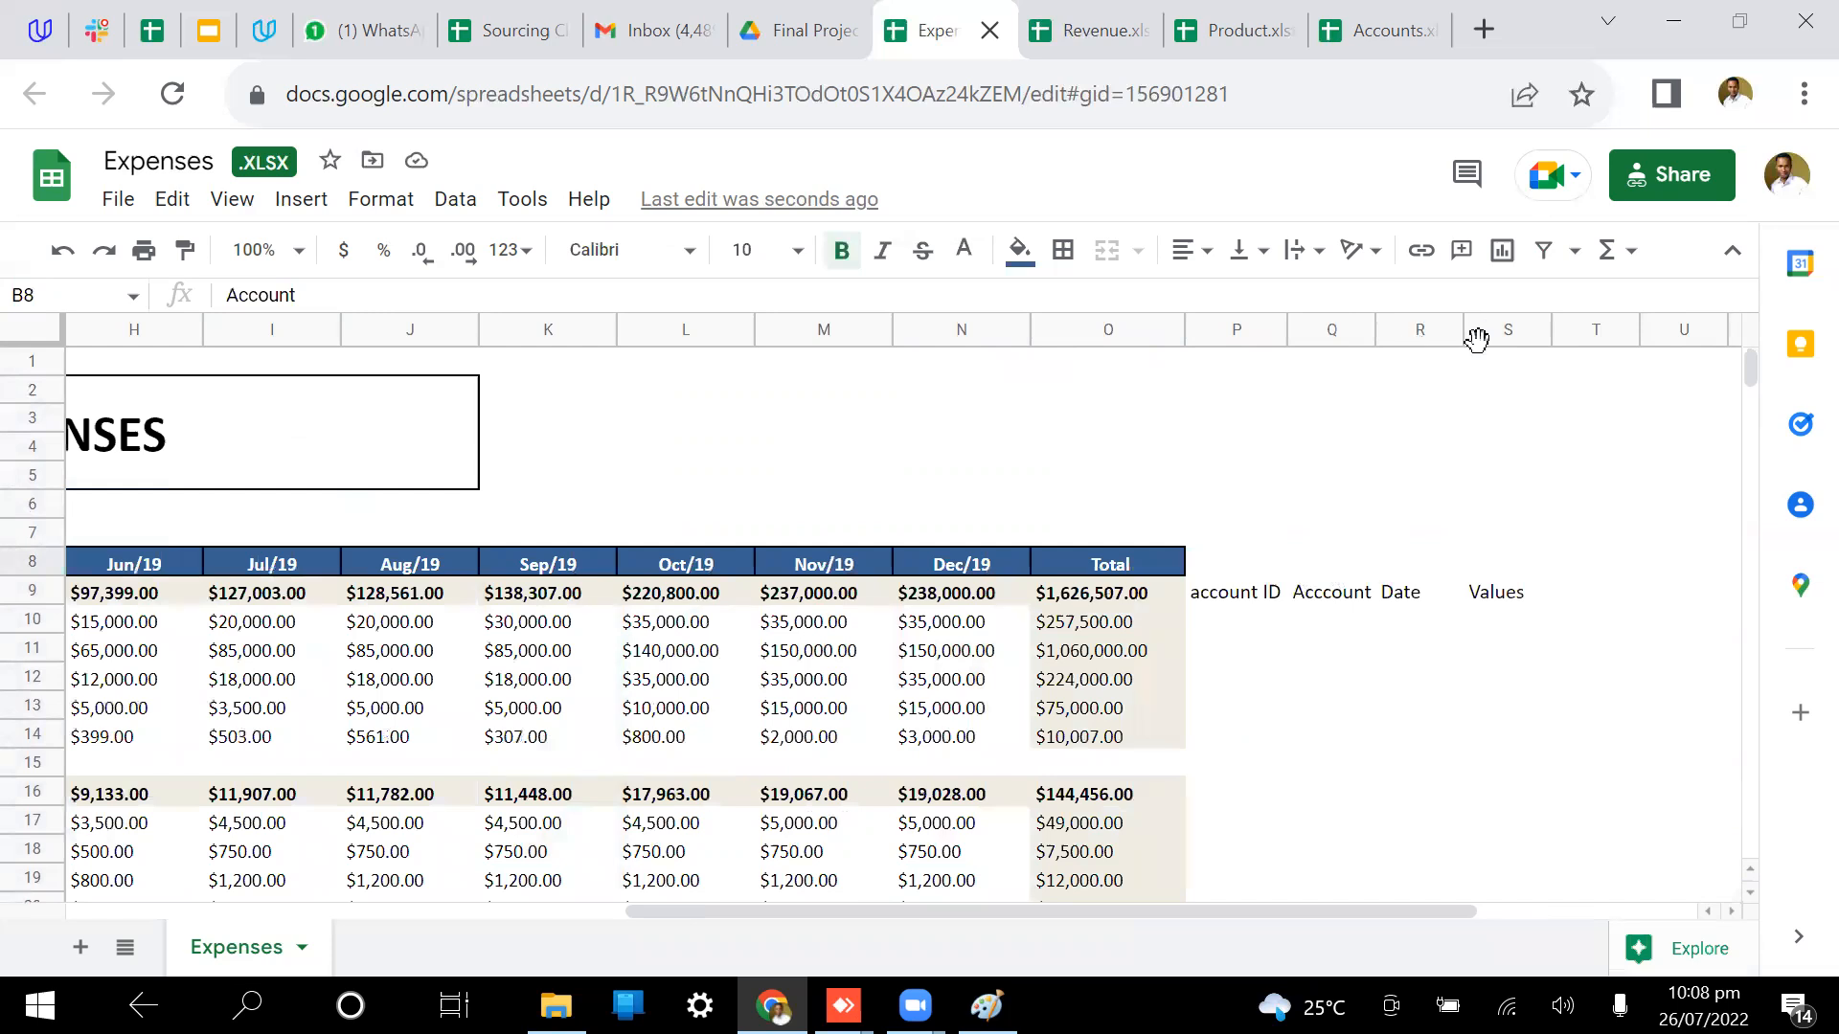
{"action": "left_click_drag", "start_coordinate": [1420, 330], "coordinate": [1494, 329]}
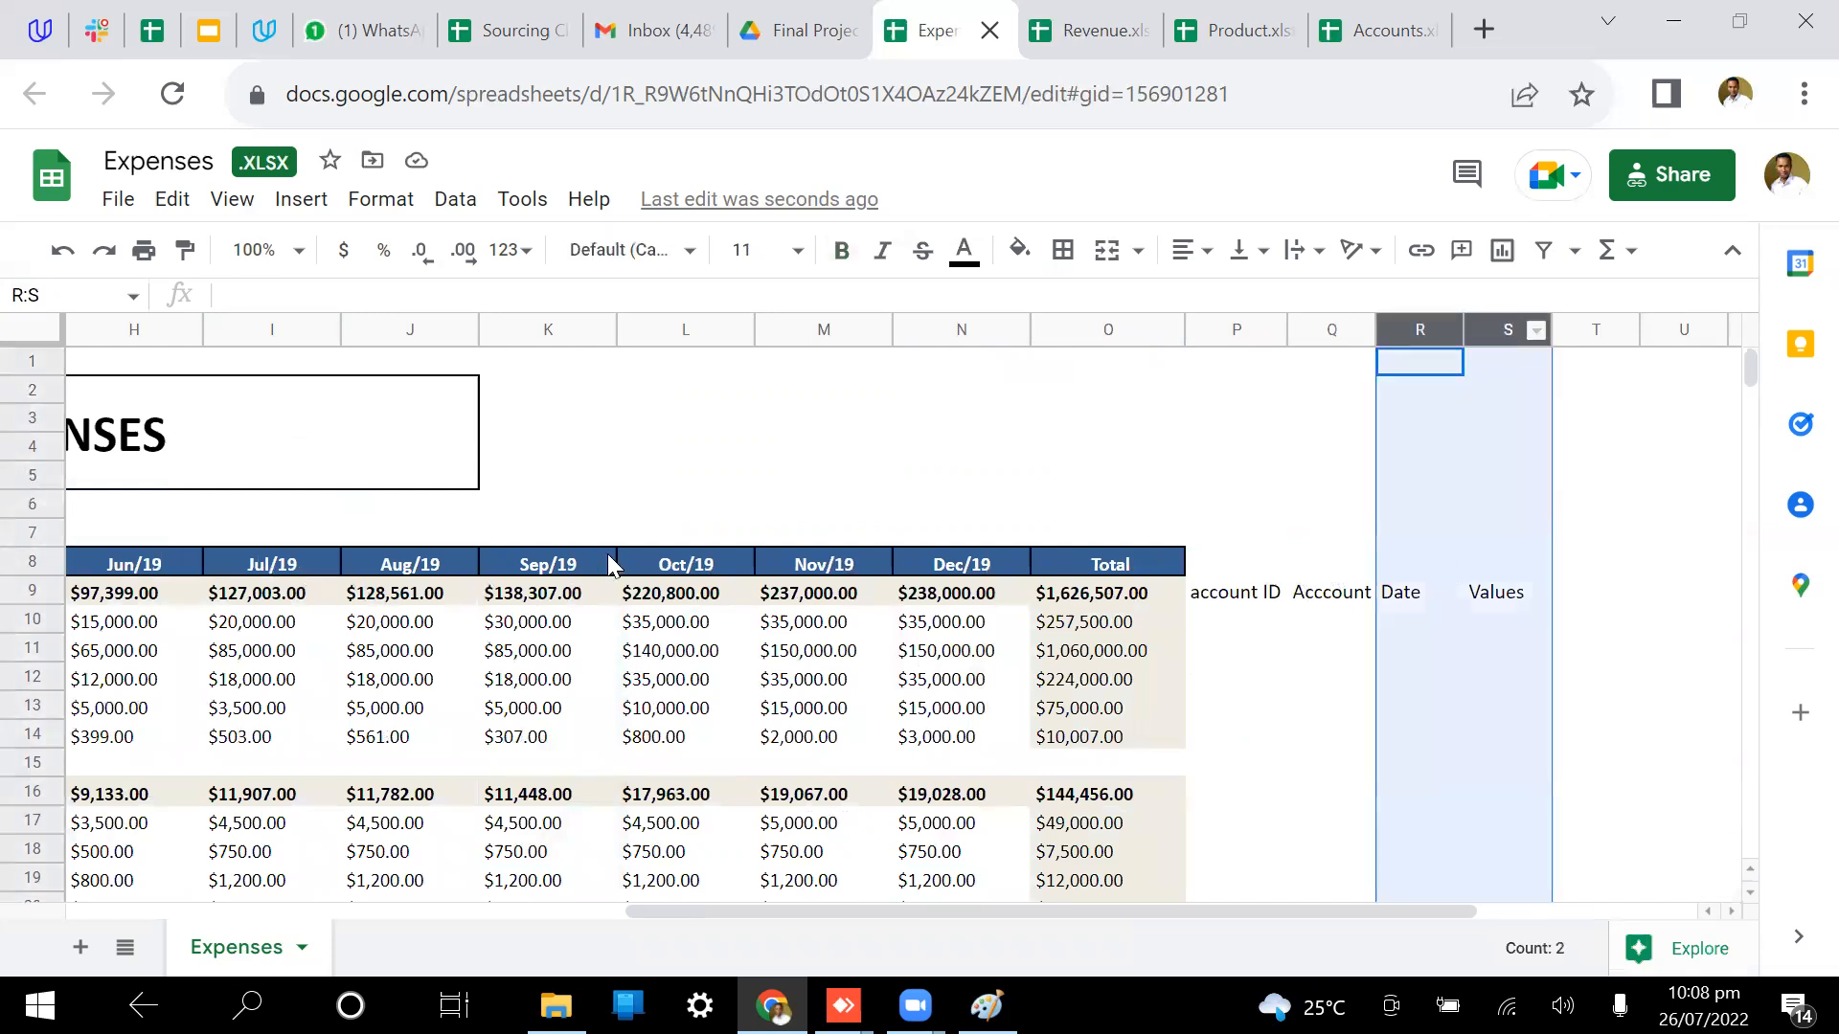
{"action": "left_click", "coordinate": [1425, 598]}
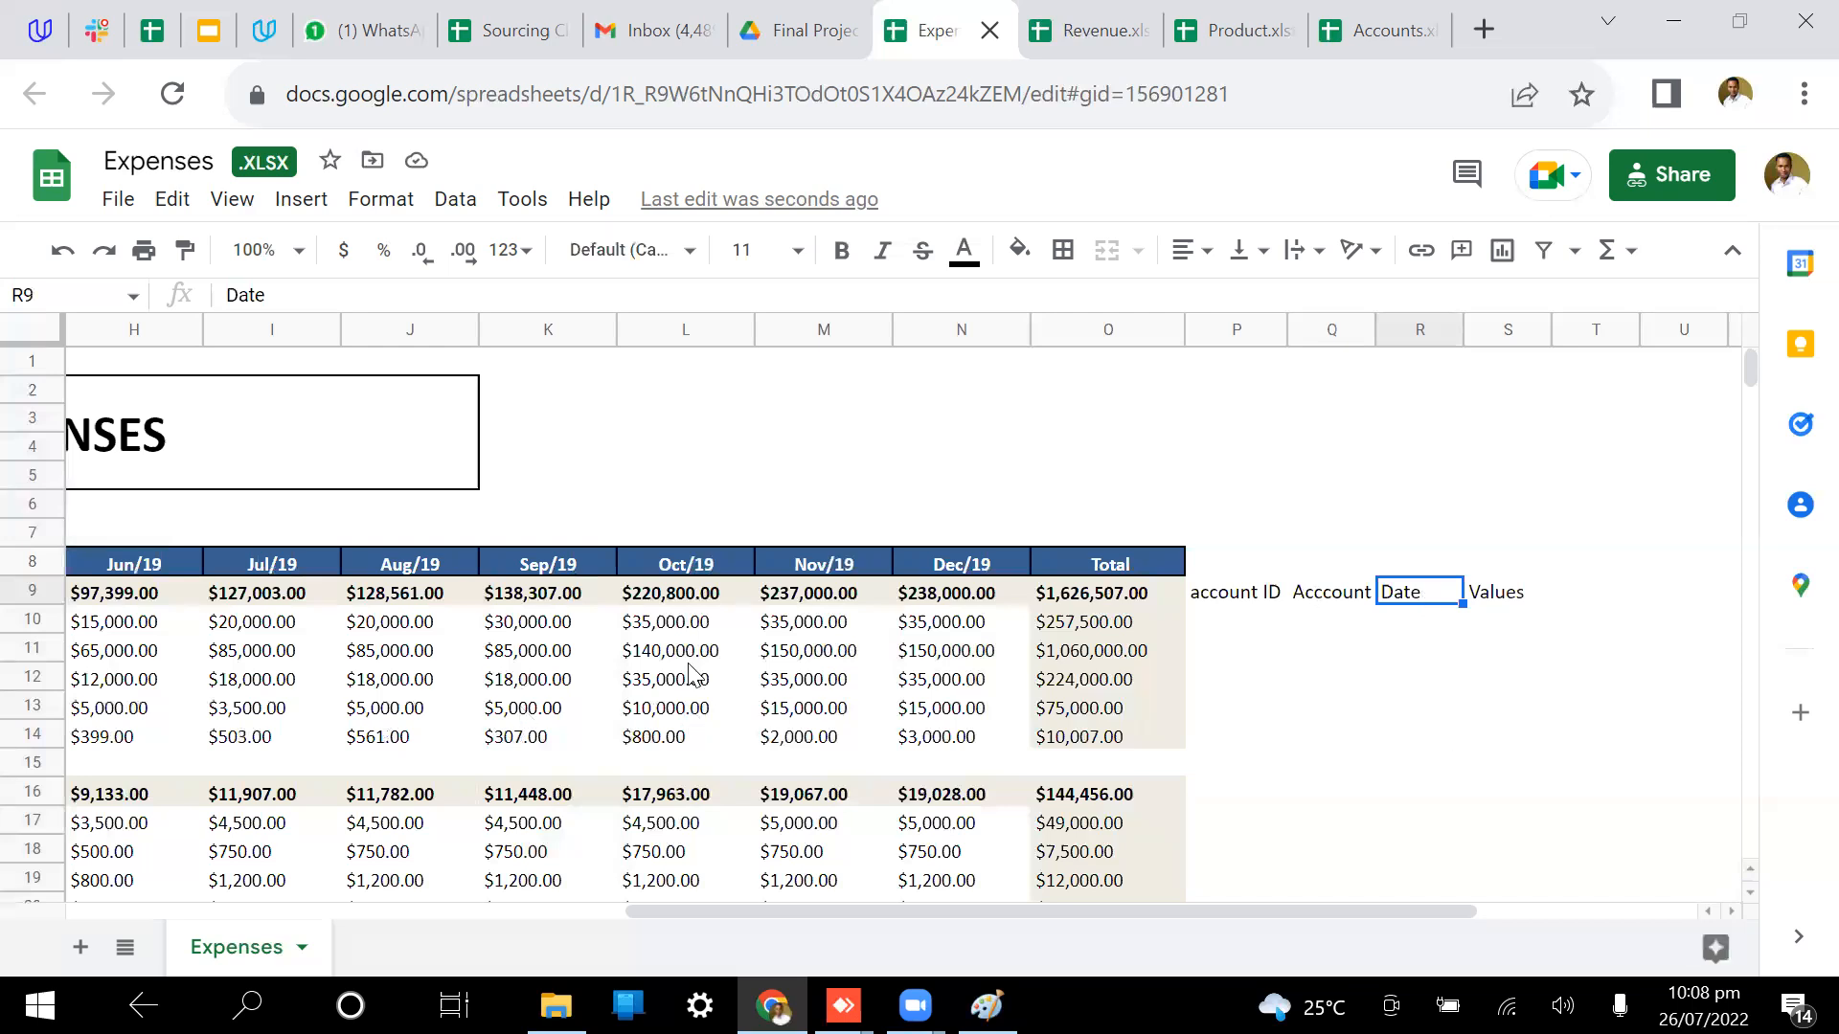
{"action": "scroll", "coordinate": [691, 670], "scroll_direction": "down", "scroll_amount": 1}
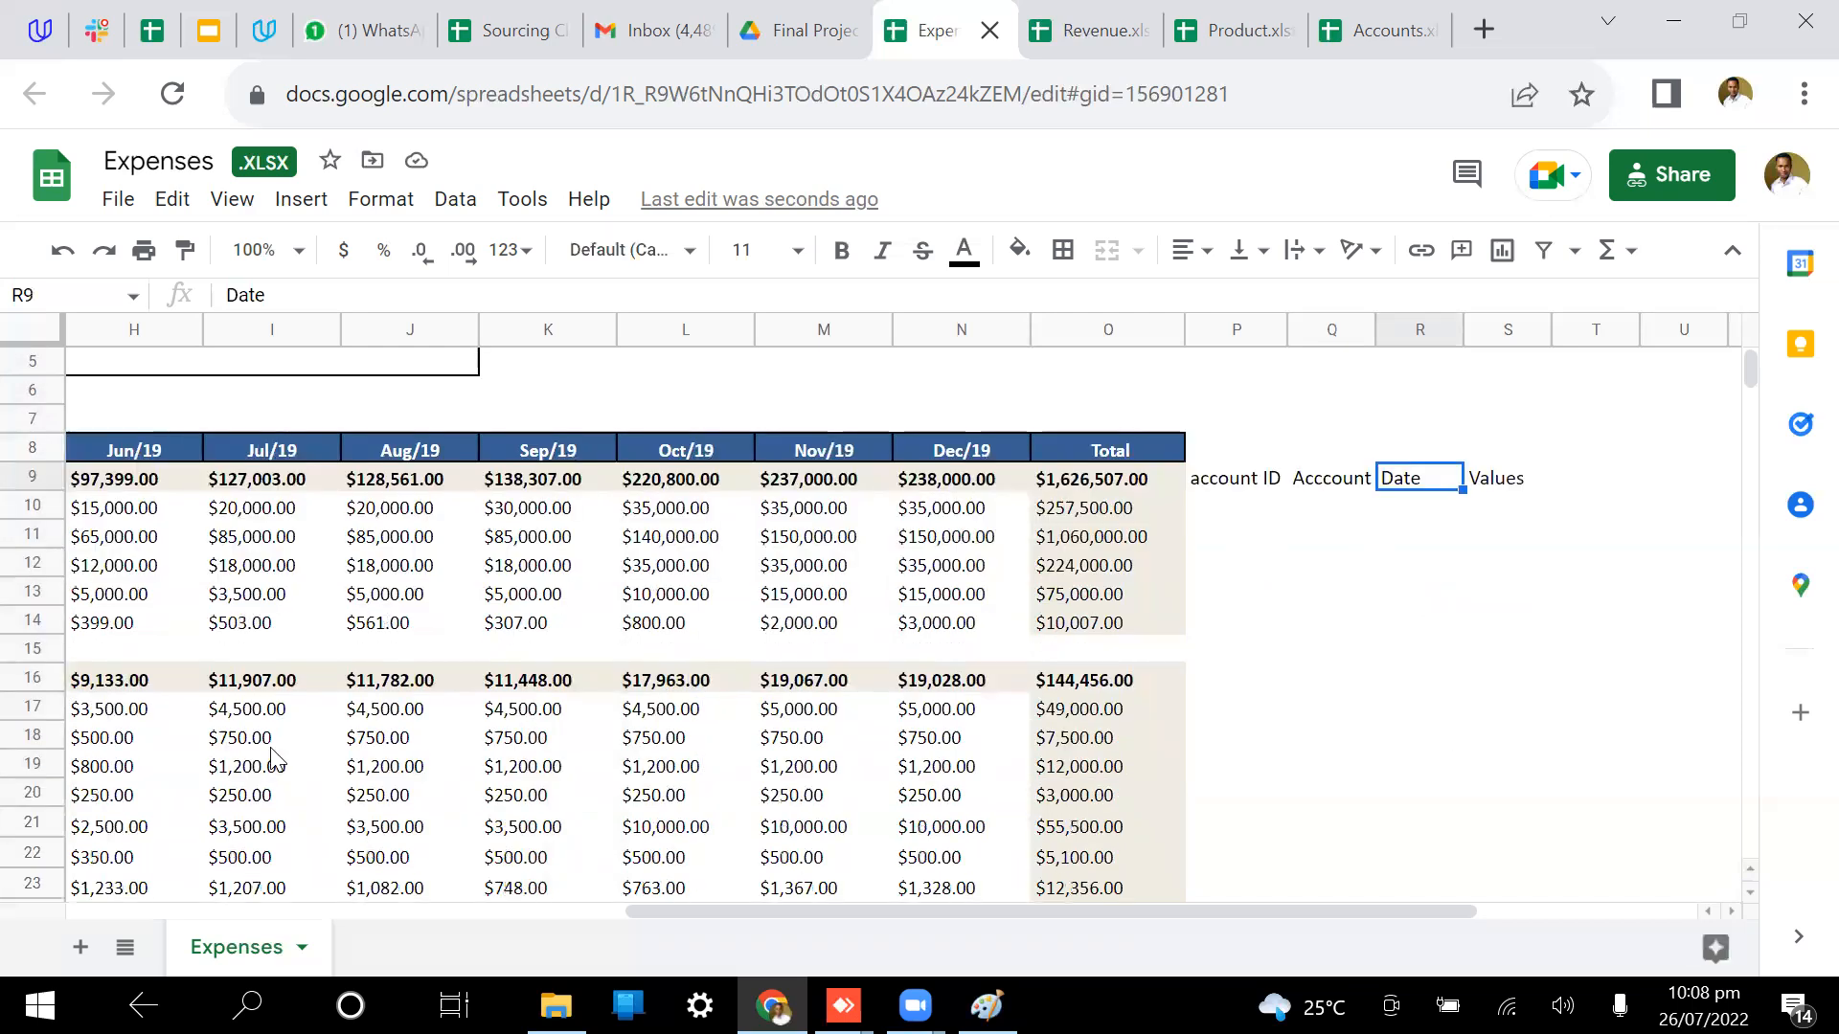
{"action": "left_click", "coordinate": [1500, 510]}
{"action": "left_click", "coordinate": [1490, 478]}
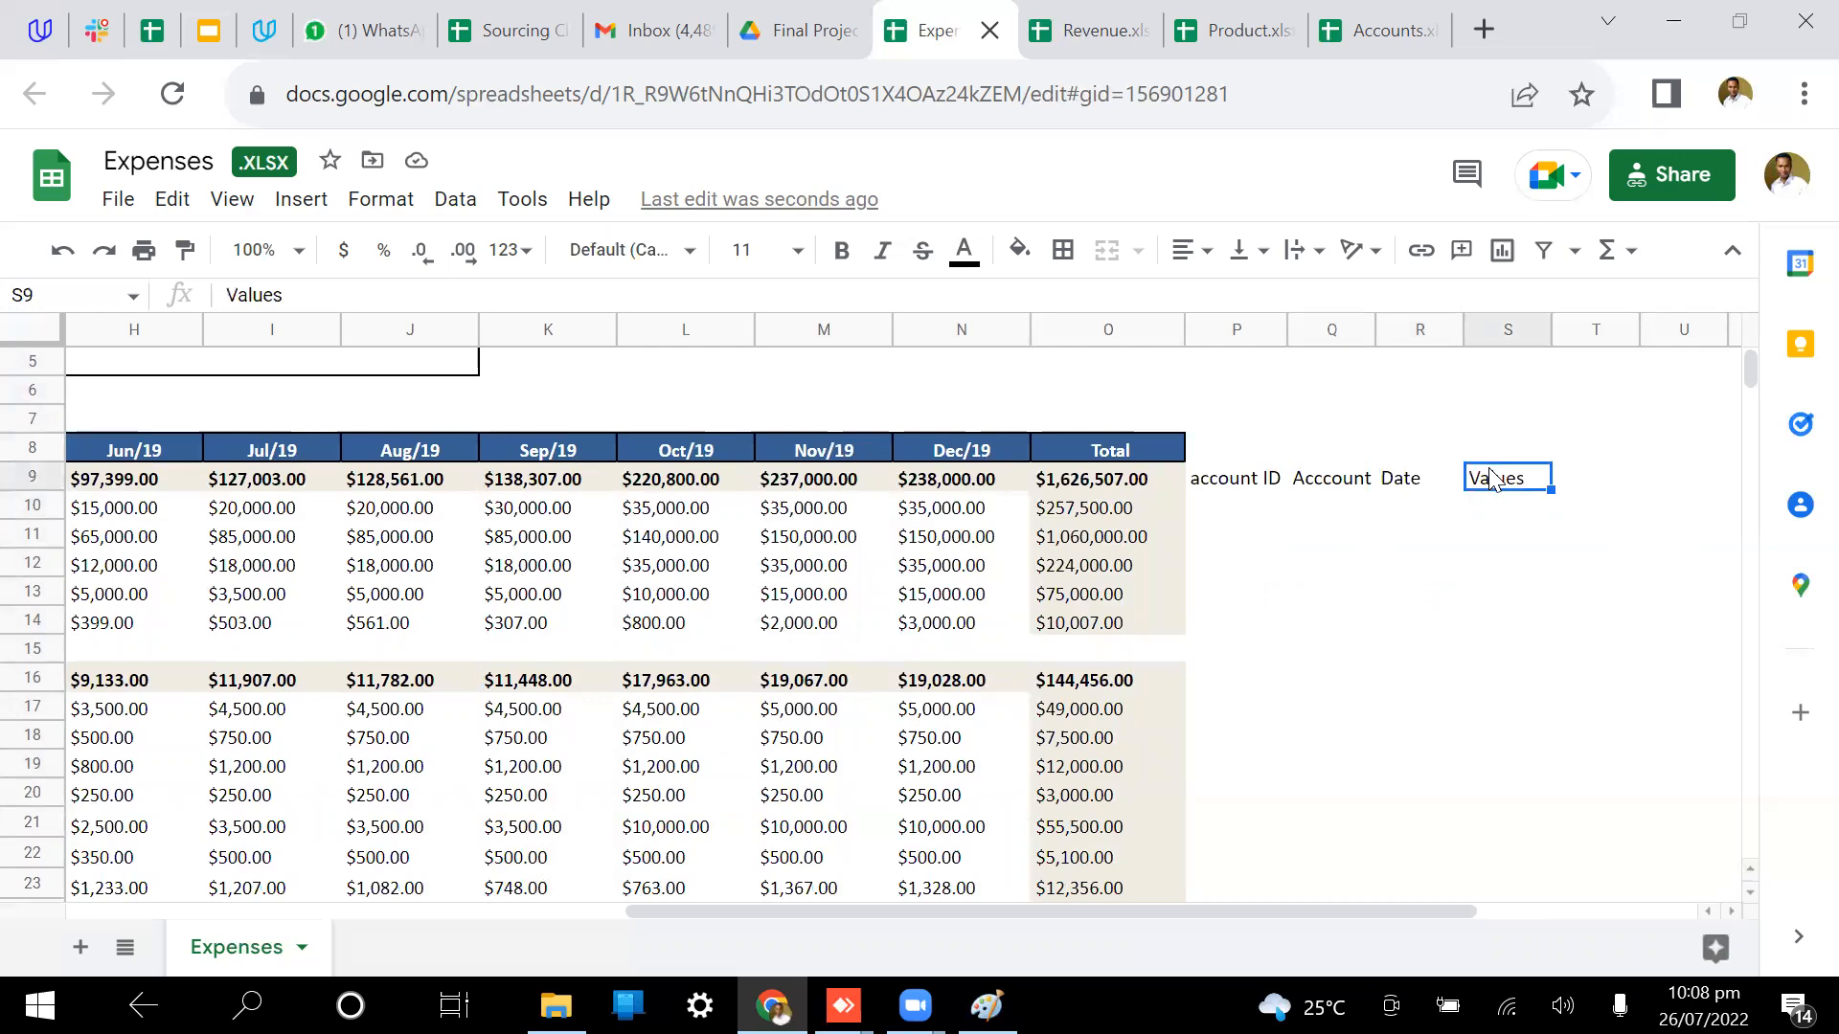
{"action": "left_click_drag", "start_coordinate": [1235, 330], "coordinate": [1527, 324]}
{"action": "left_click", "coordinate": [1543, 590]}
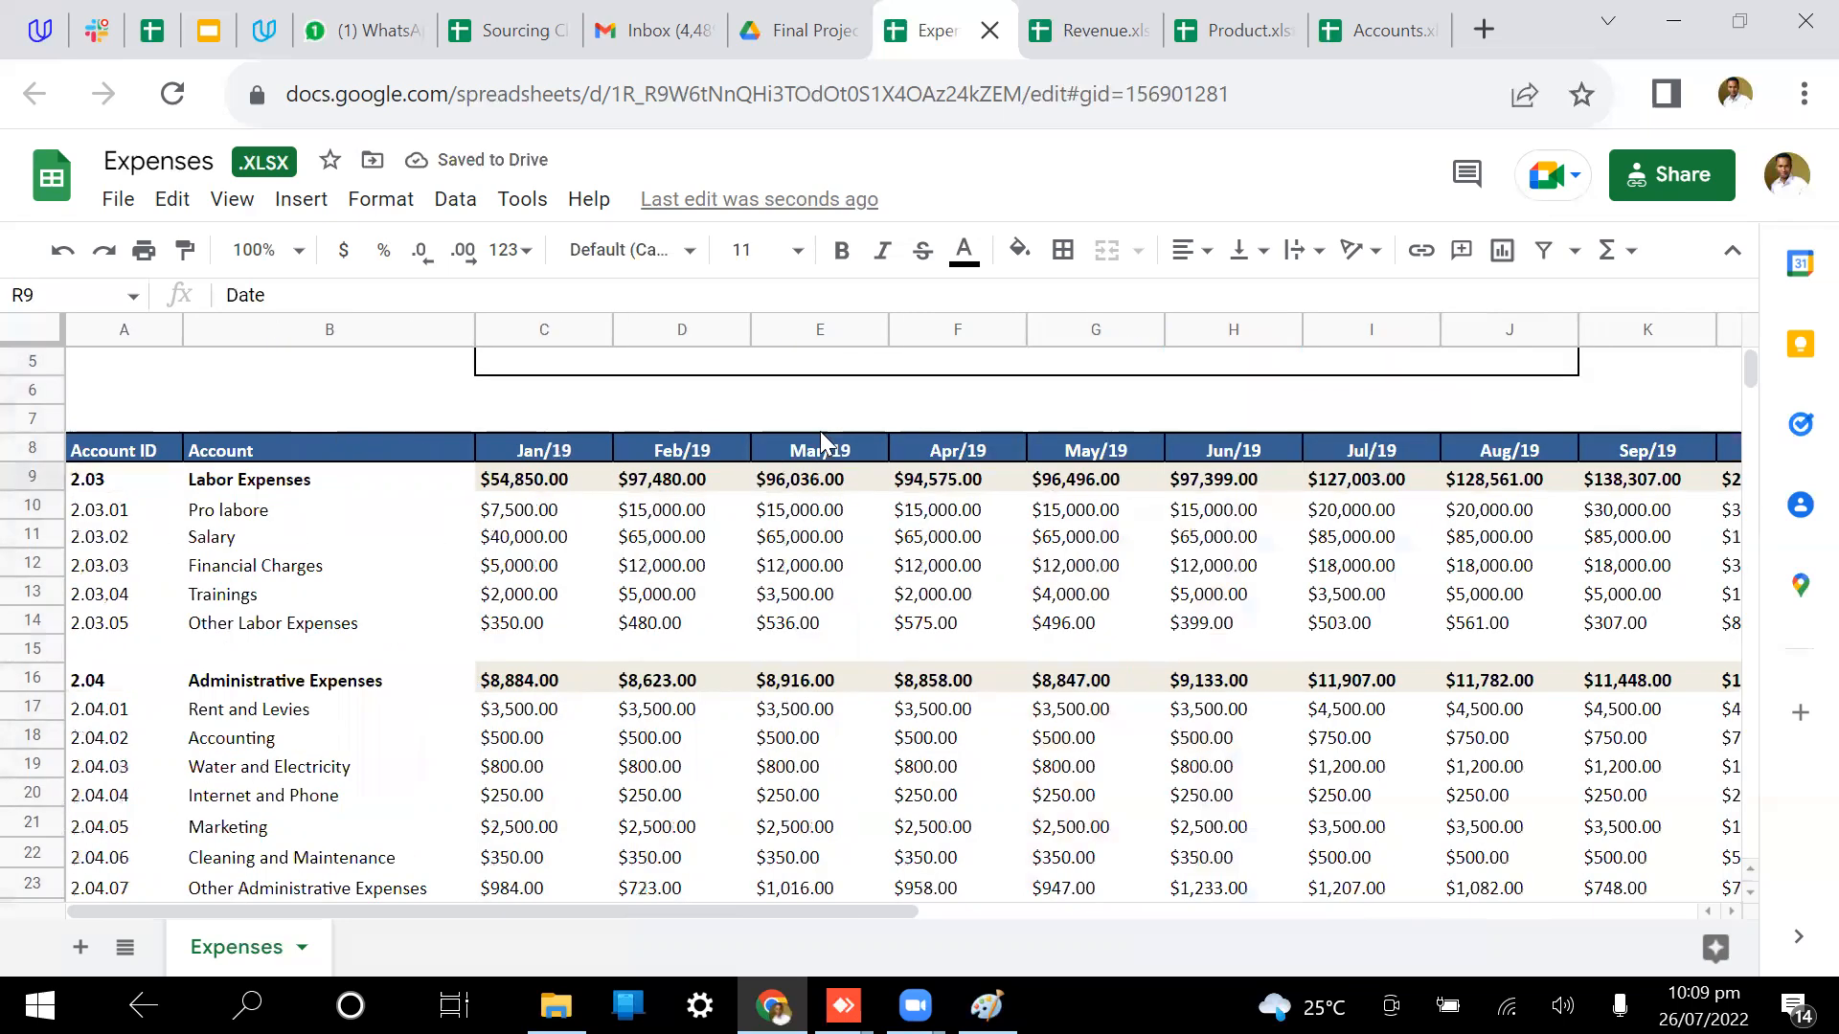
{"action": "scroll", "coordinate": [1095, 616], "scroll_direction": "right", "scroll_amount": 10}
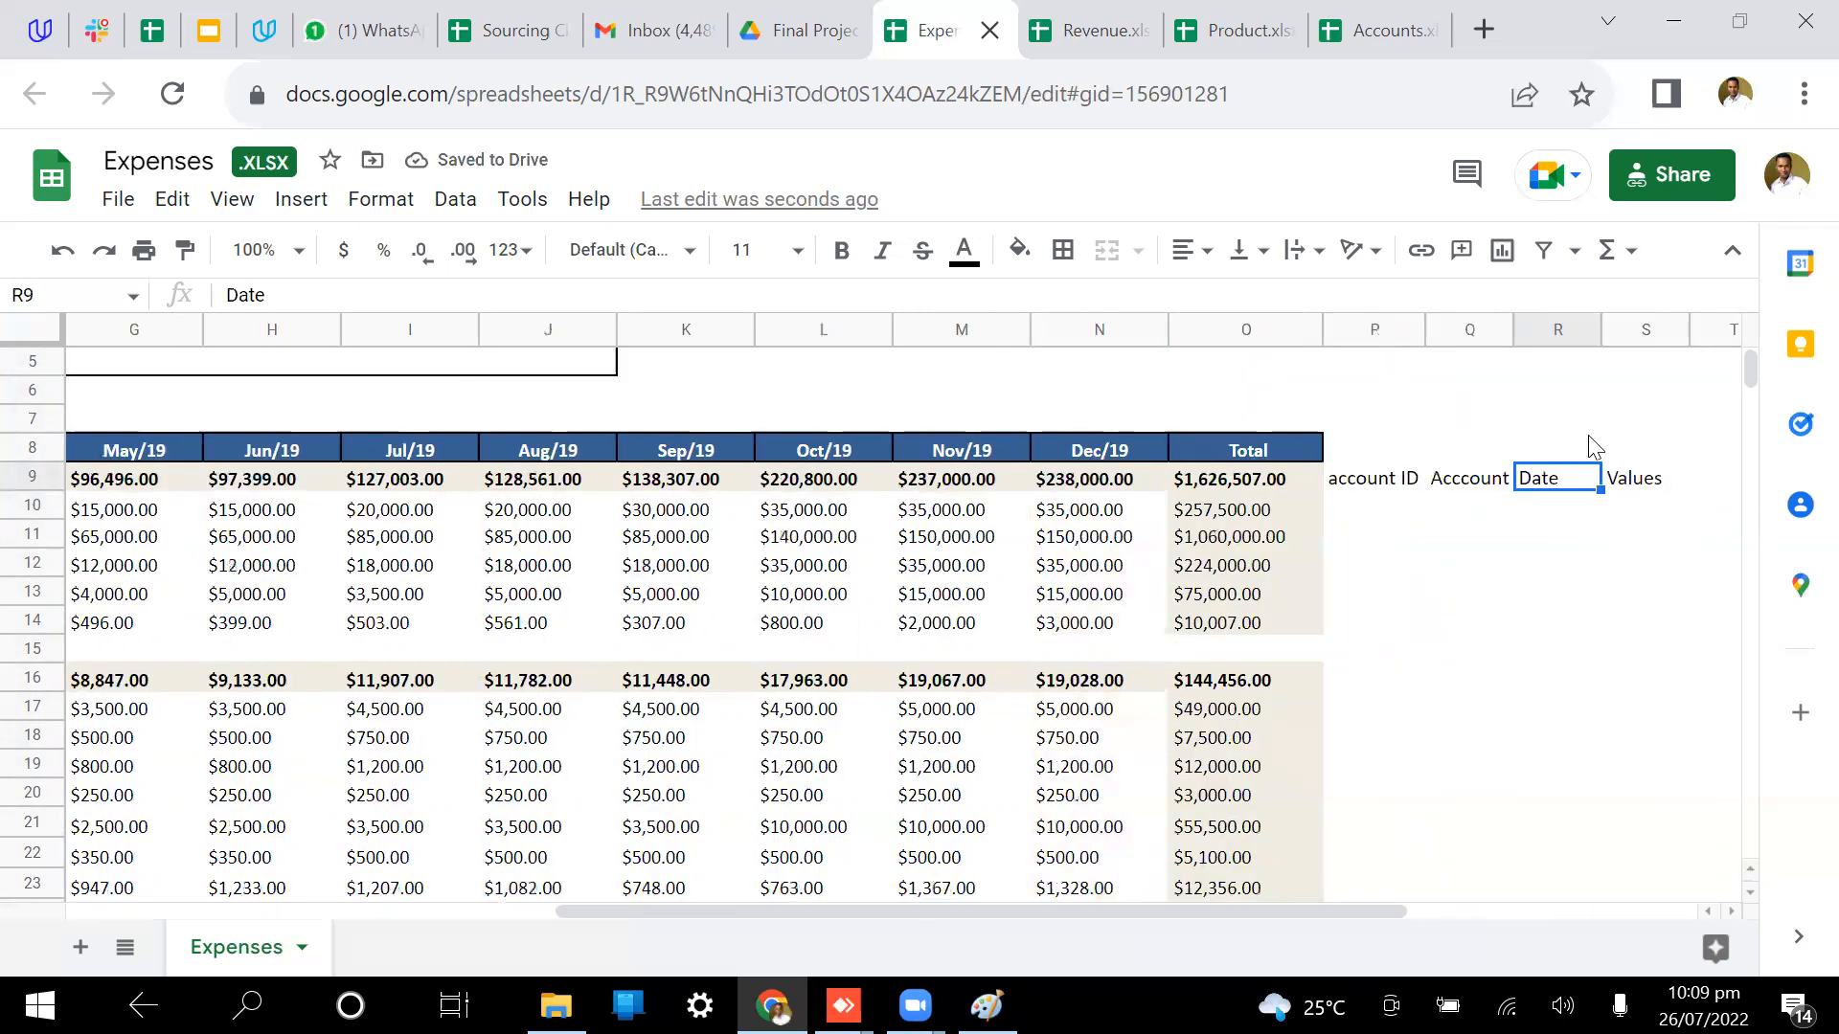
{"action": "left_click", "coordinate": [1646, 330]}
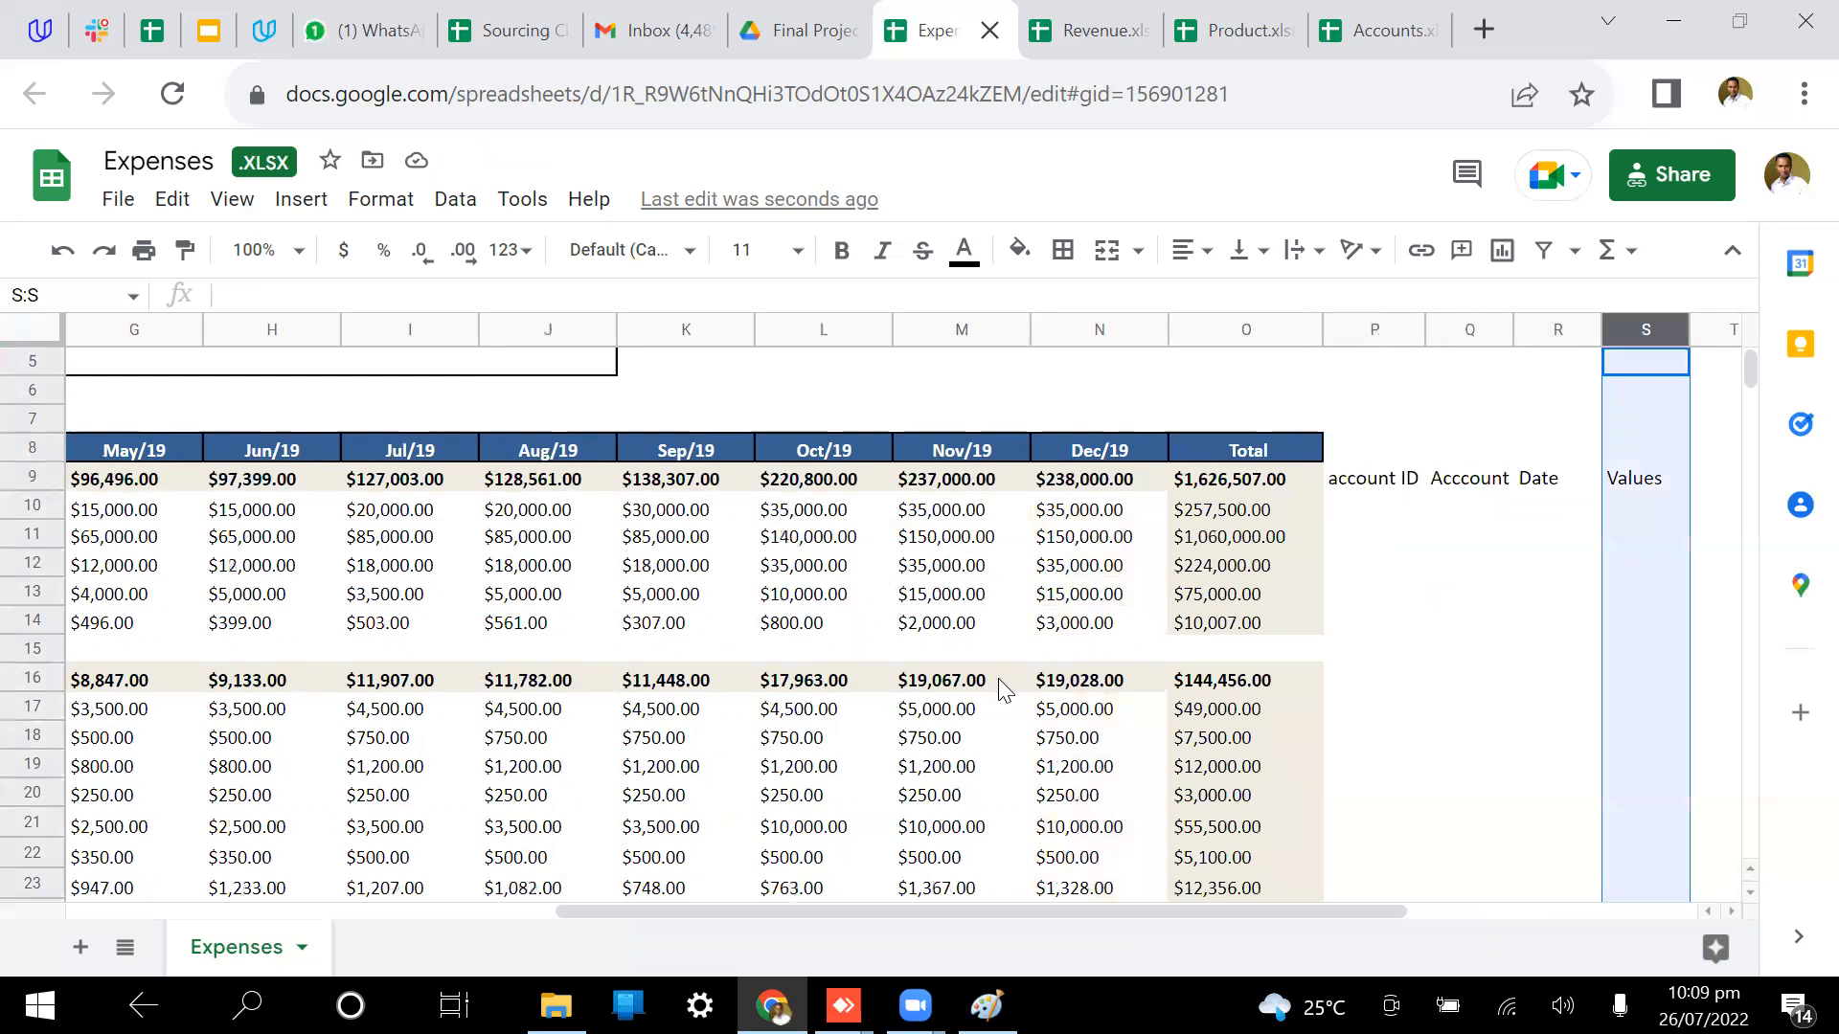
{"action": "scroll", "coordinate": [1286, 667], "scroll_direction": "right", "scroll_amount": 1}
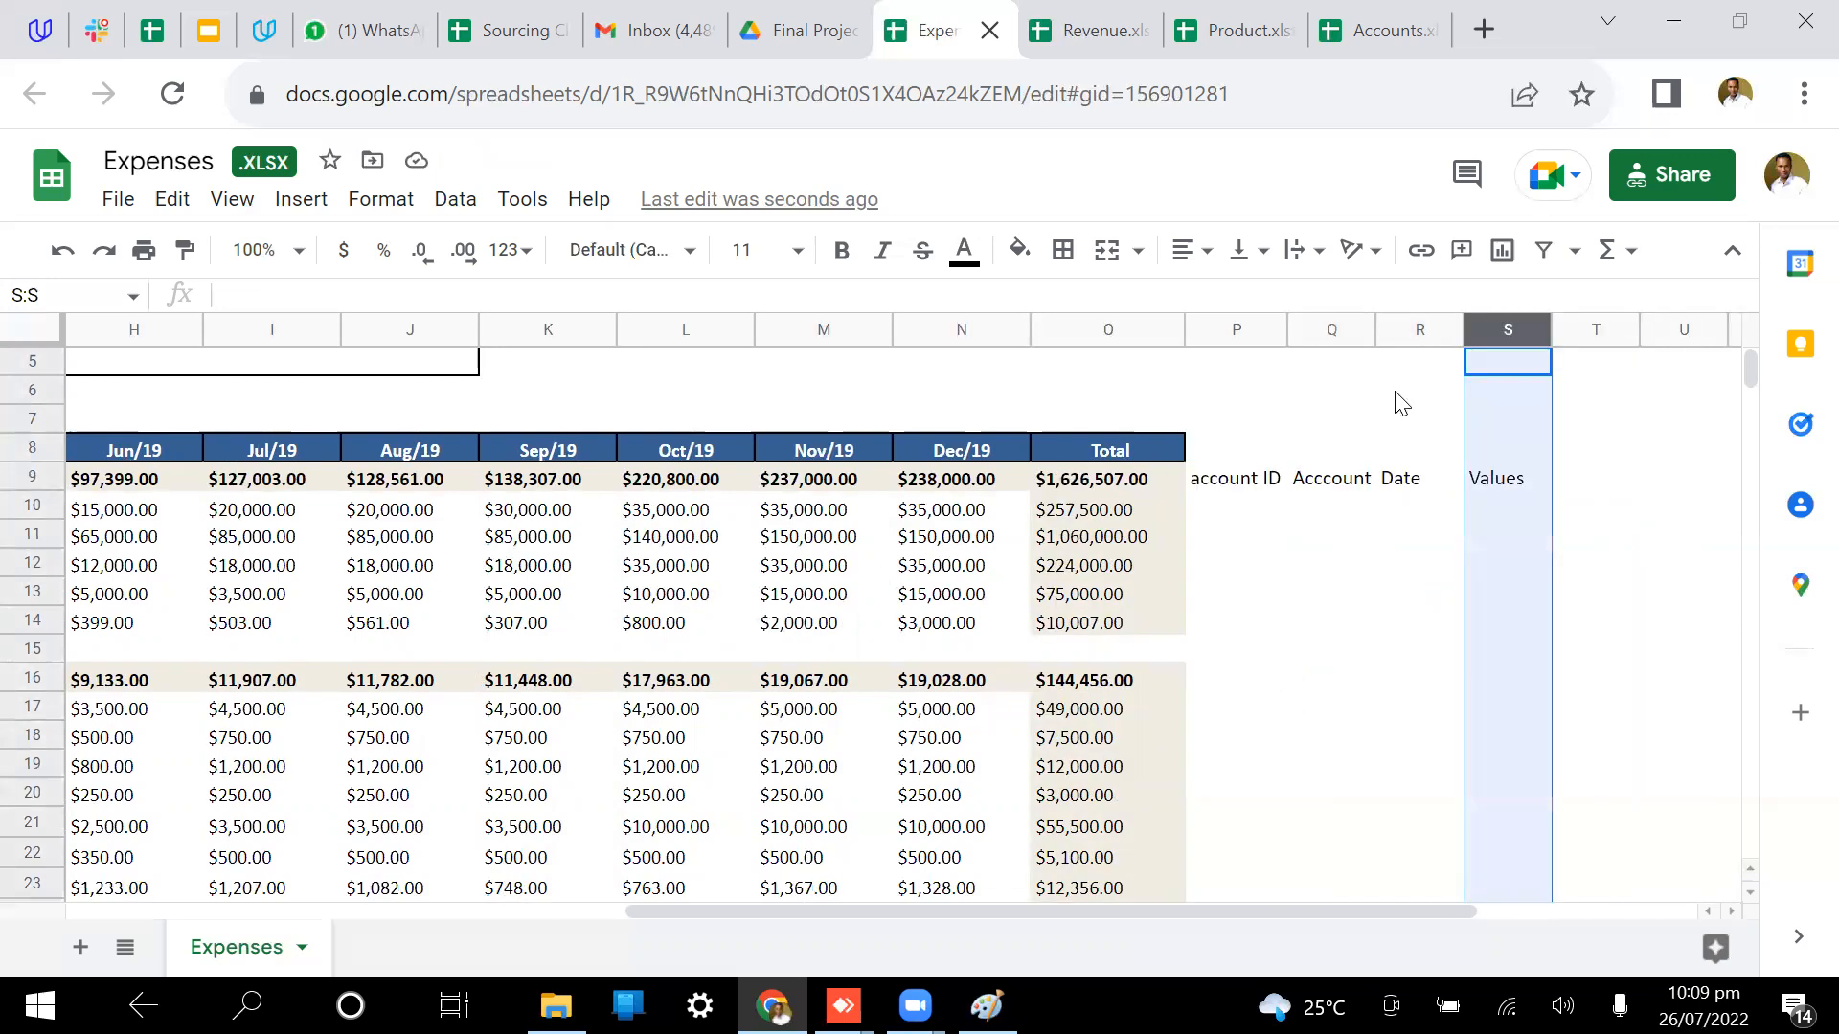
{"action": "left_click", "coordinate": [1411, 330]}
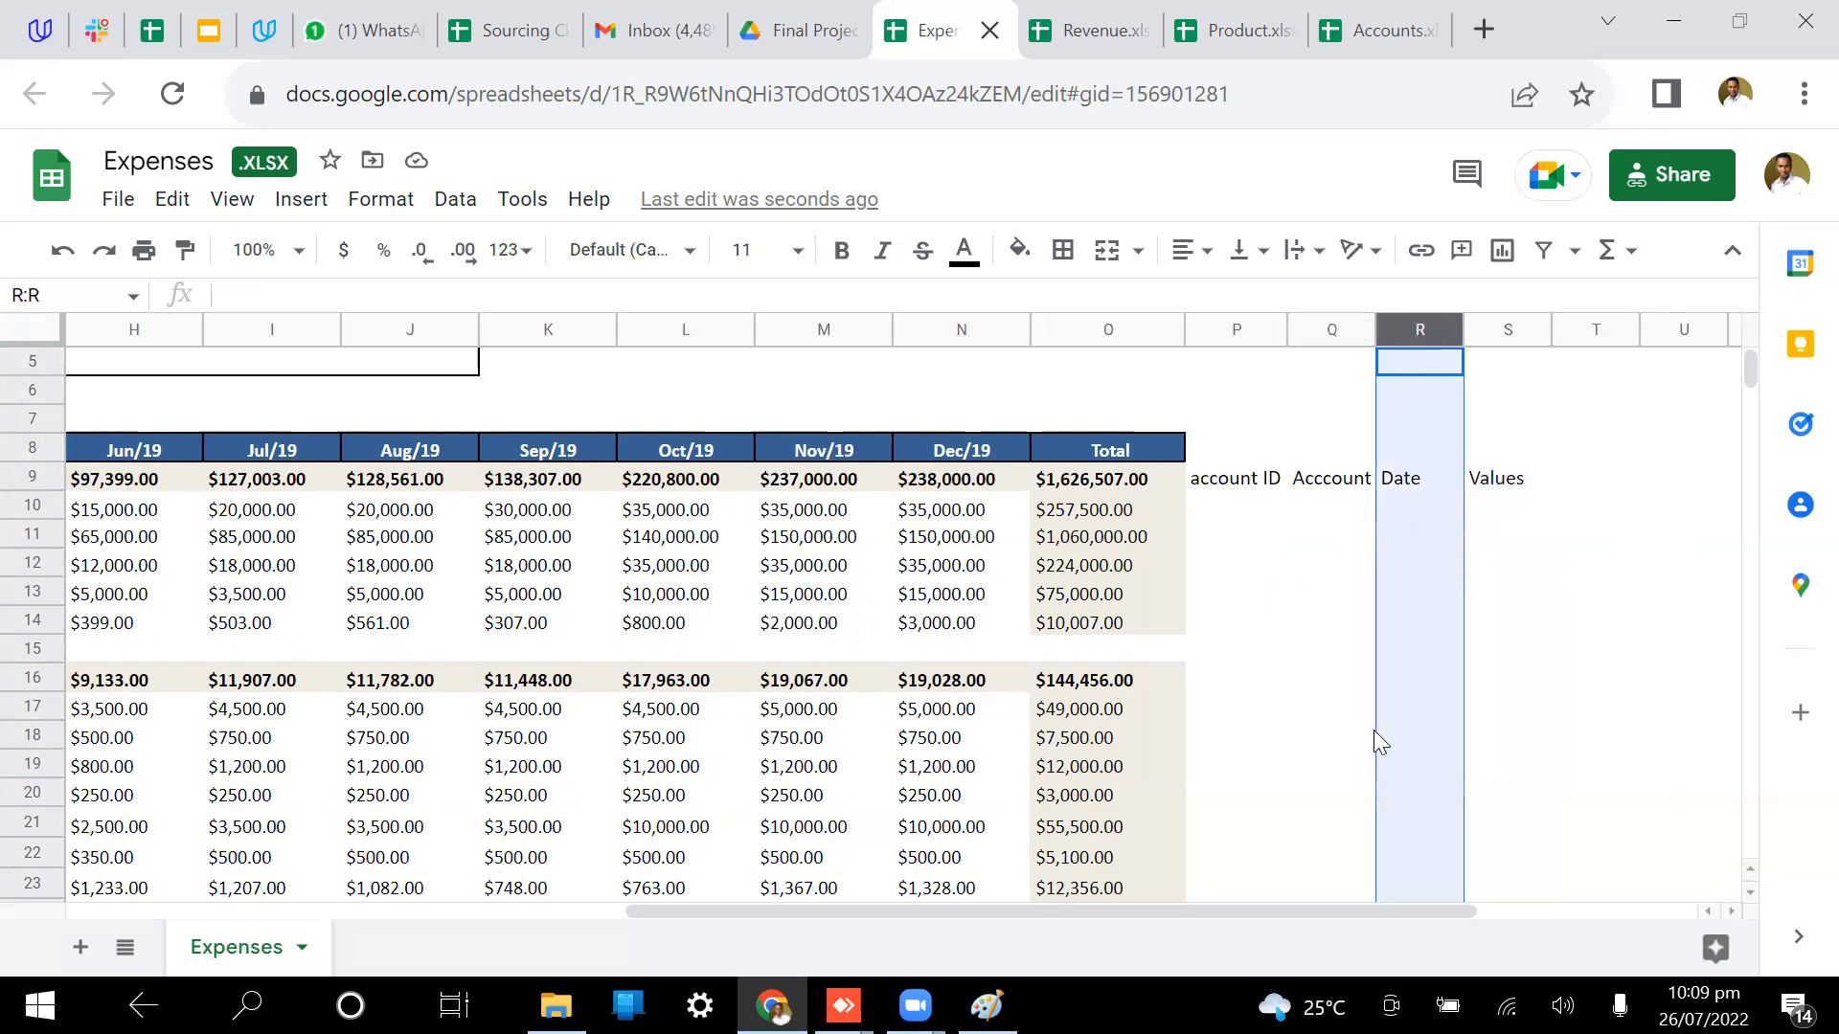
{"action": "left_click", "coordinate": [1520, 492]}
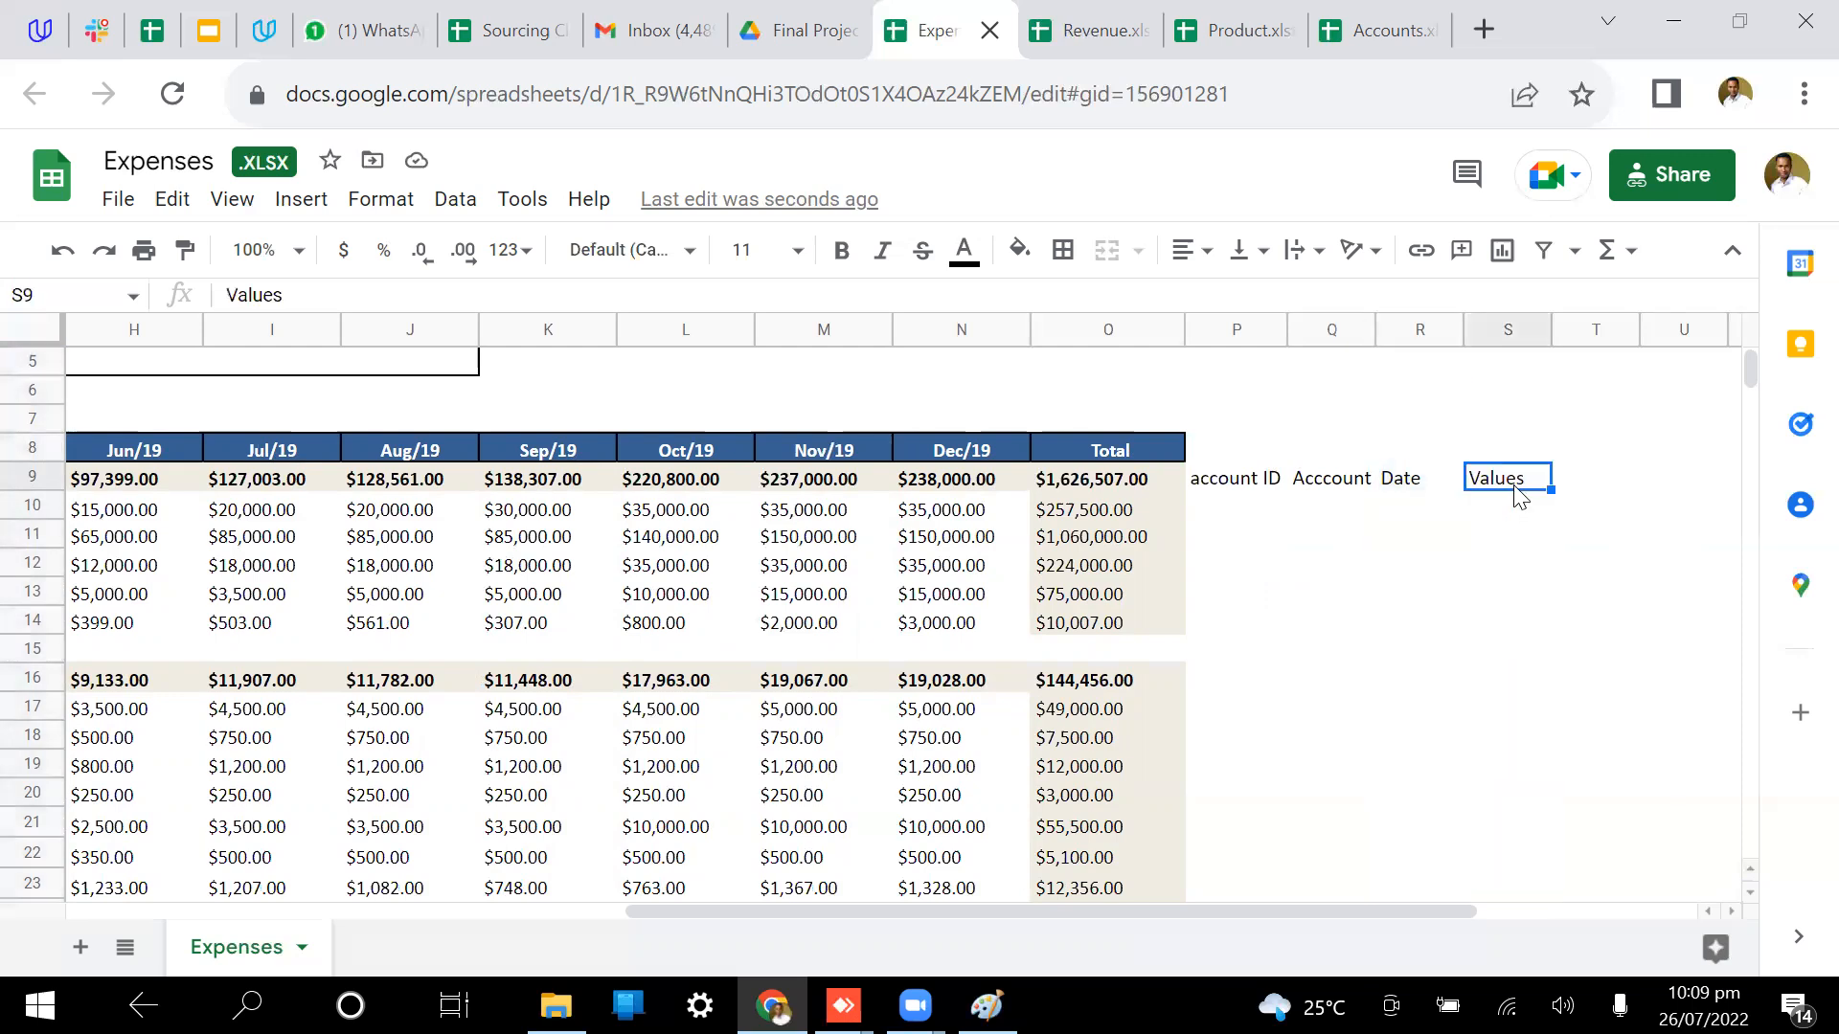
{"action": "left_click", "coordinate": [1111, 330]}
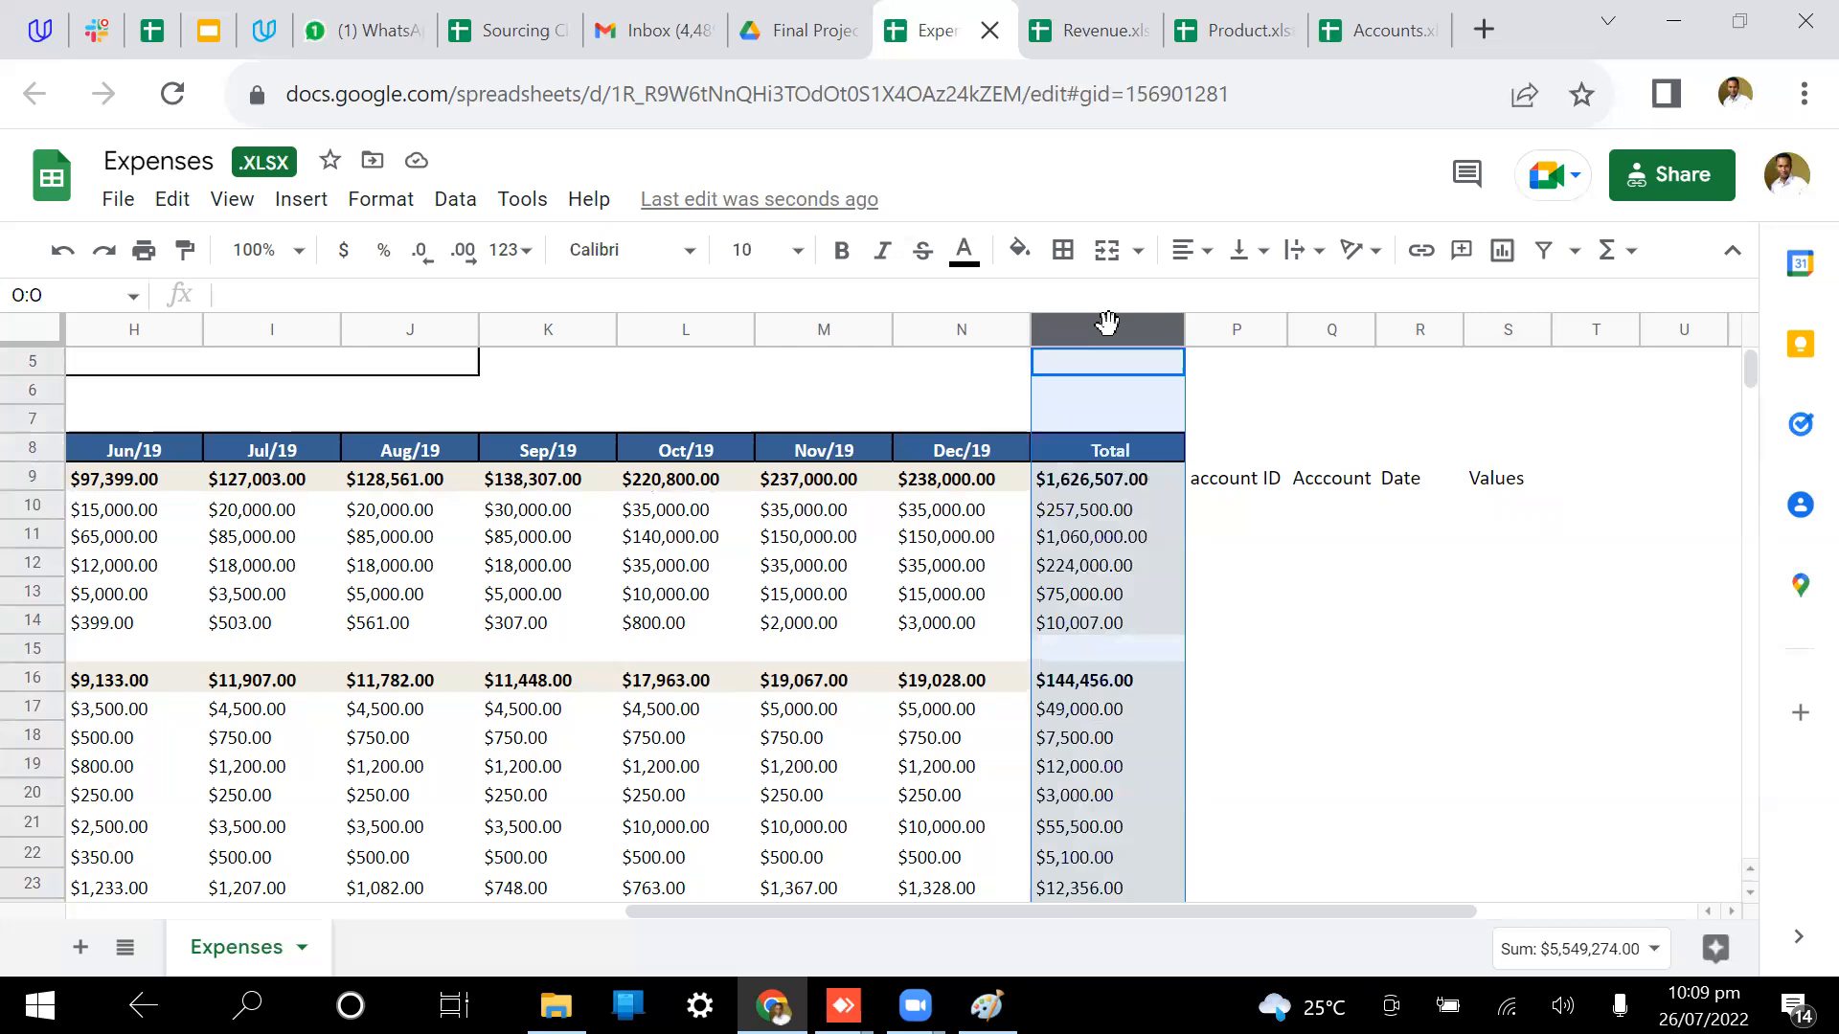
{"action": "left_click", "coordinate": [1078, 517]}
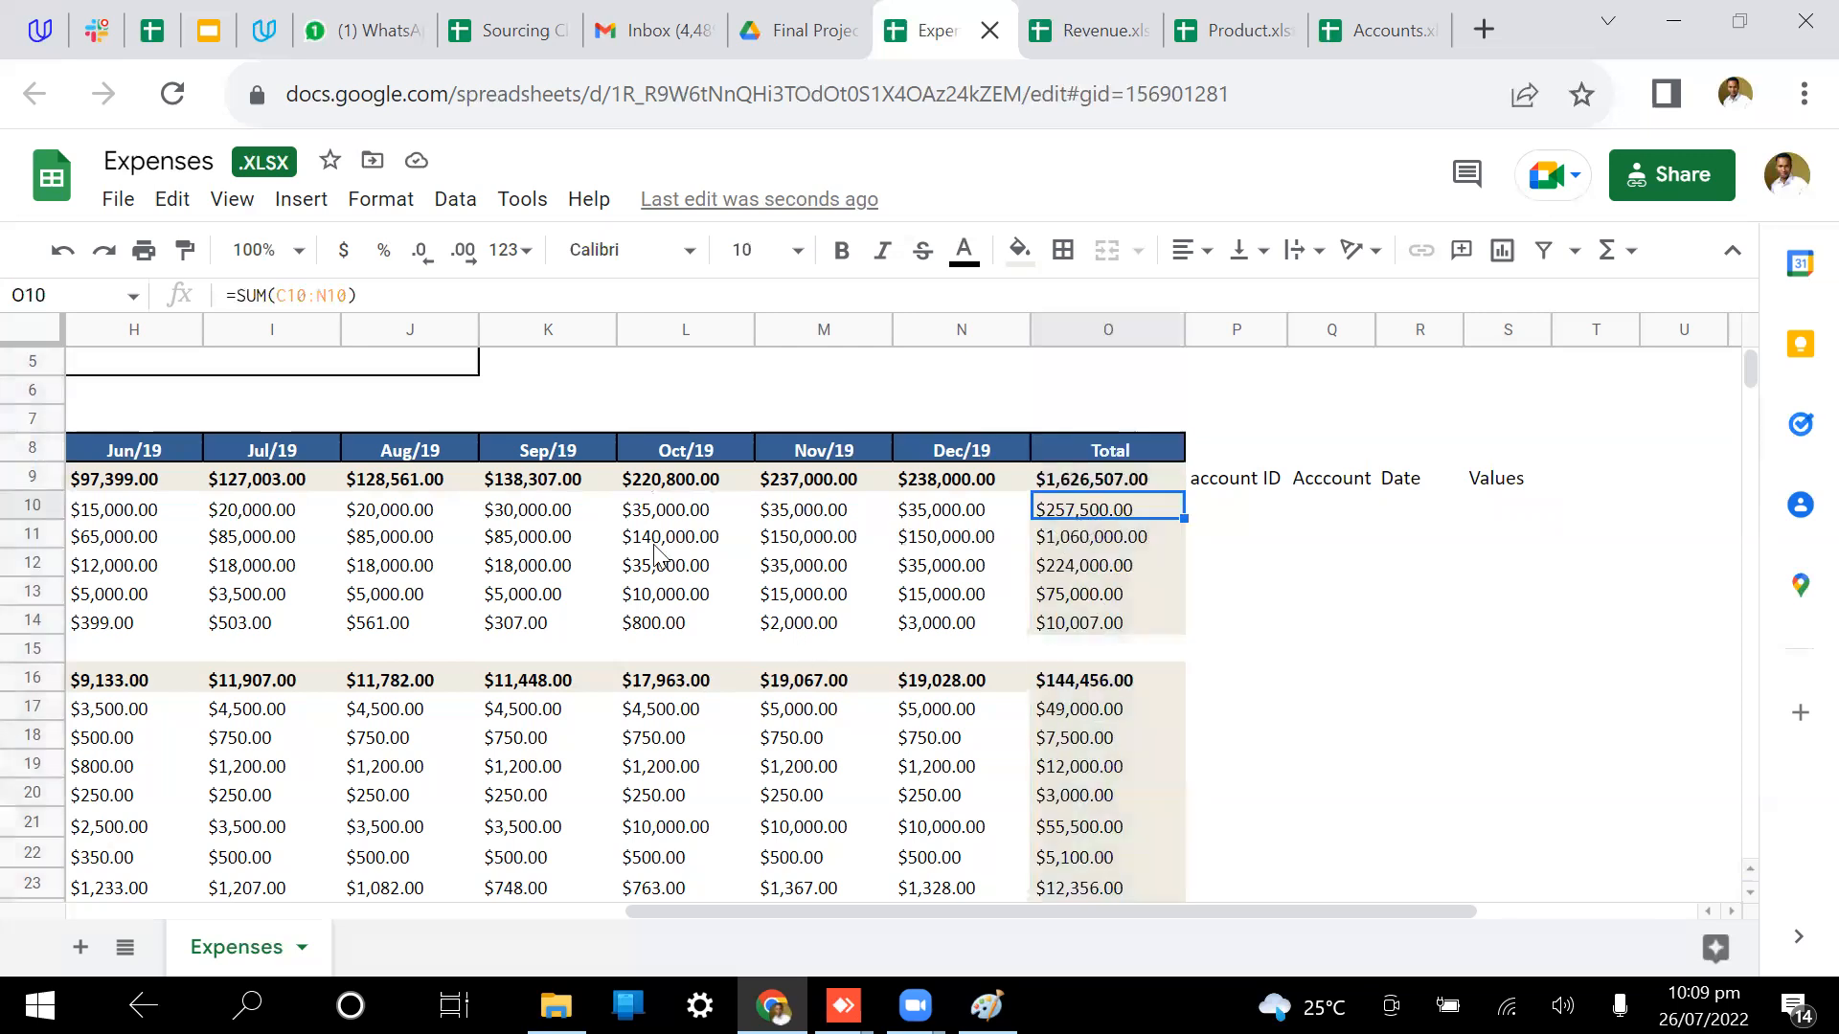
{"action": "double_click", "coordinate": [1111, 517]}
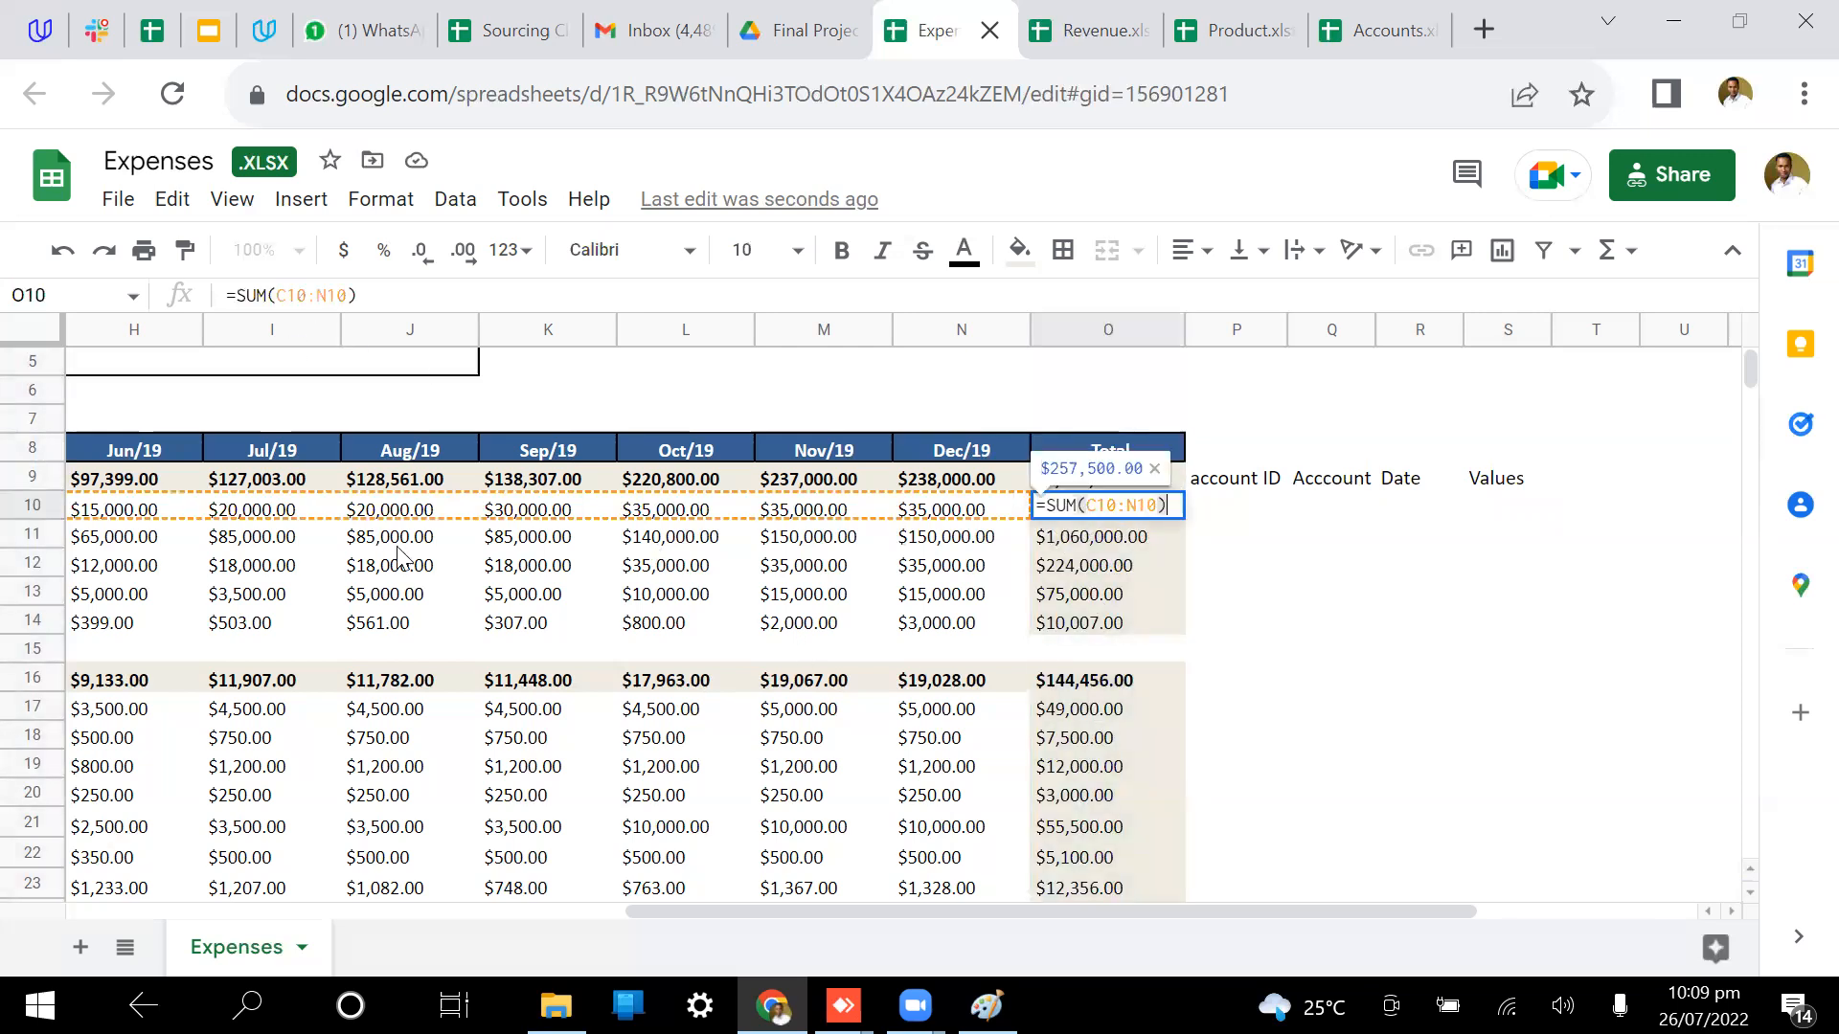
{"action": "left_click", "coordinate": [1107, 550]}
{"action": "left_click", "coordinate": [1125, 565]}
{"action": "double_click", "coordinate": [1120, 565]}
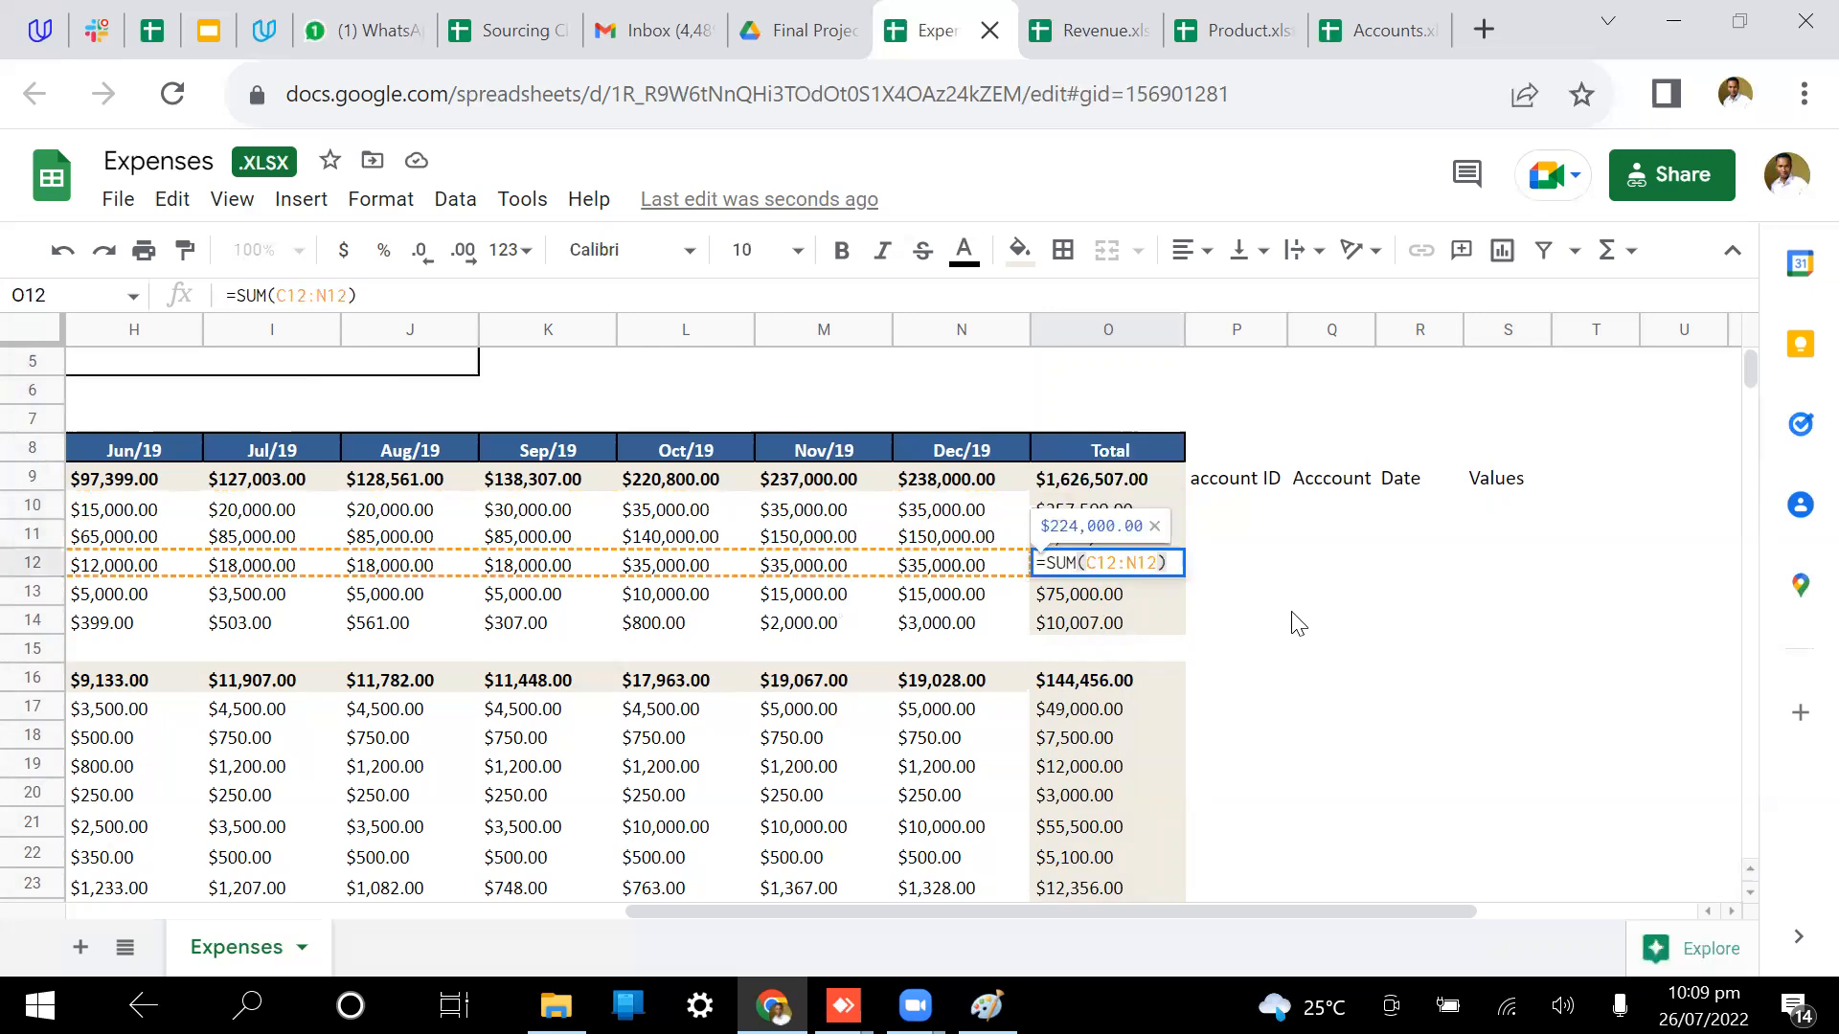
{"action": "left_click", "coordinate": [1297, 623]}
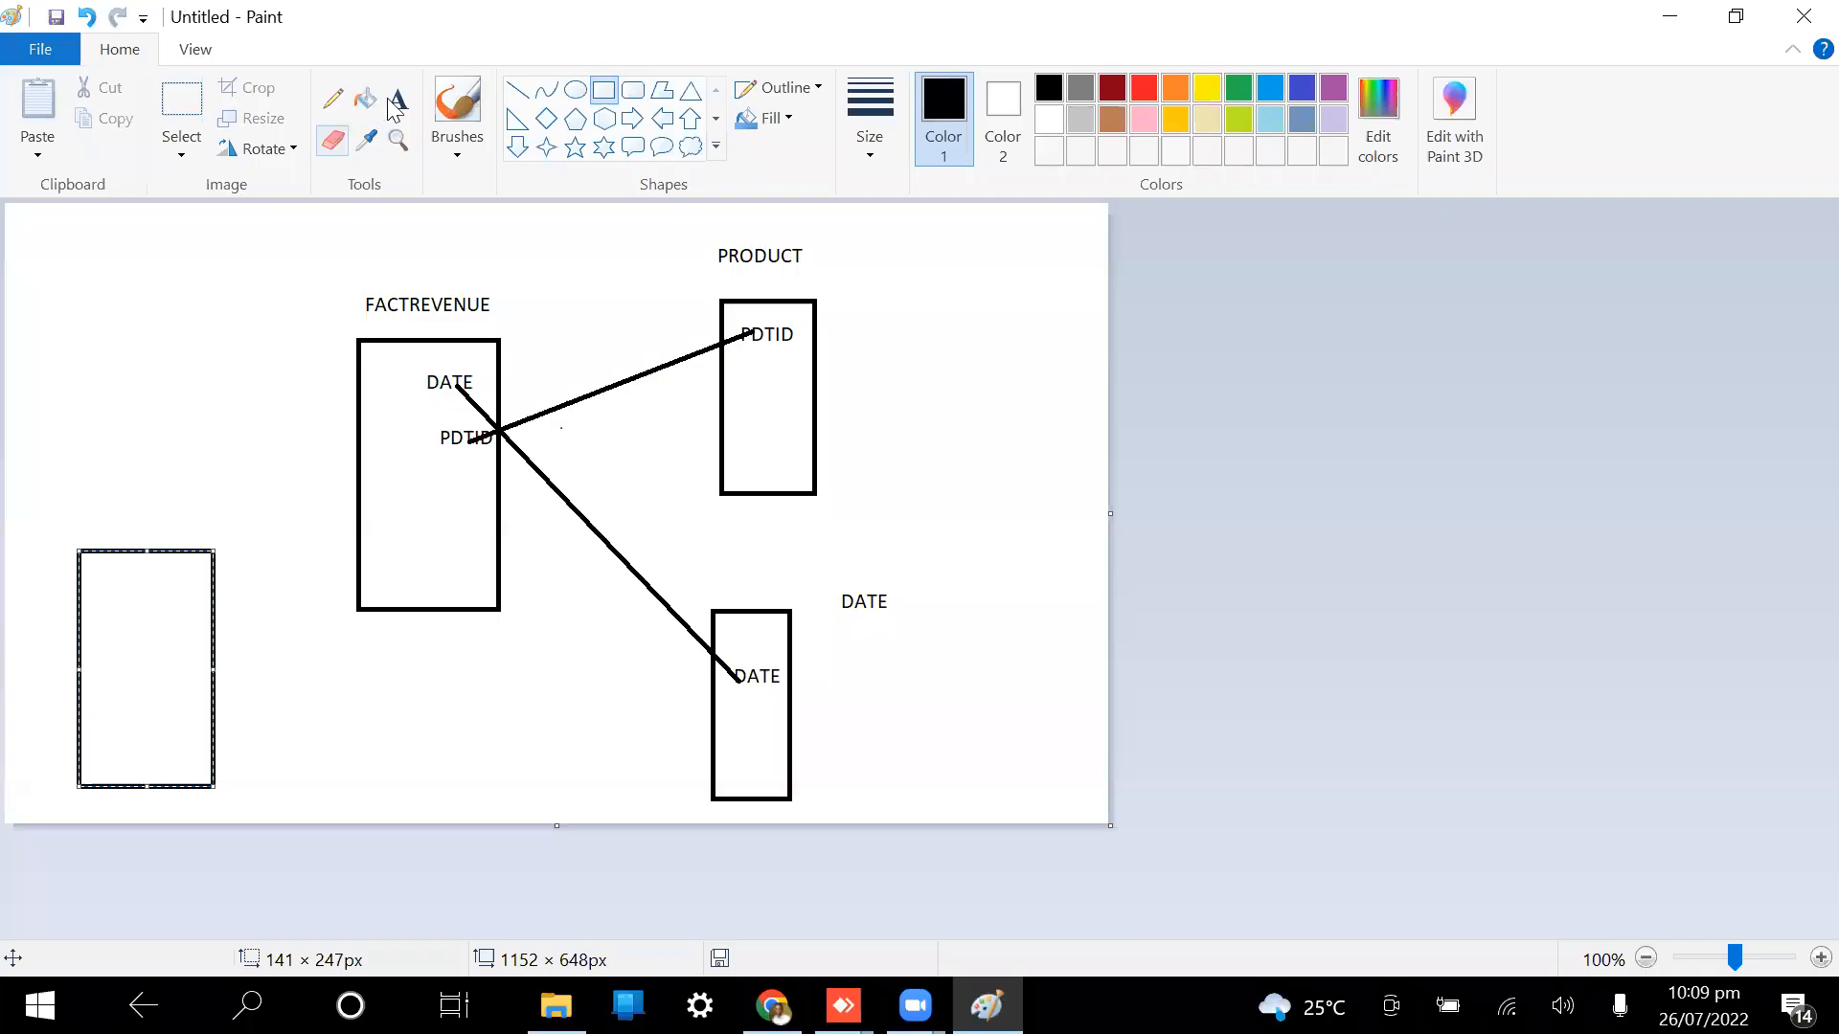
Step: Label the left box EXPENSES and add an ACTID field below it
{"action": "left_click", "coordinate": [396, 100]}
{"action": "left_click", "coordinate": [89, 645]}
{"action": "type", "text": "EXP"}
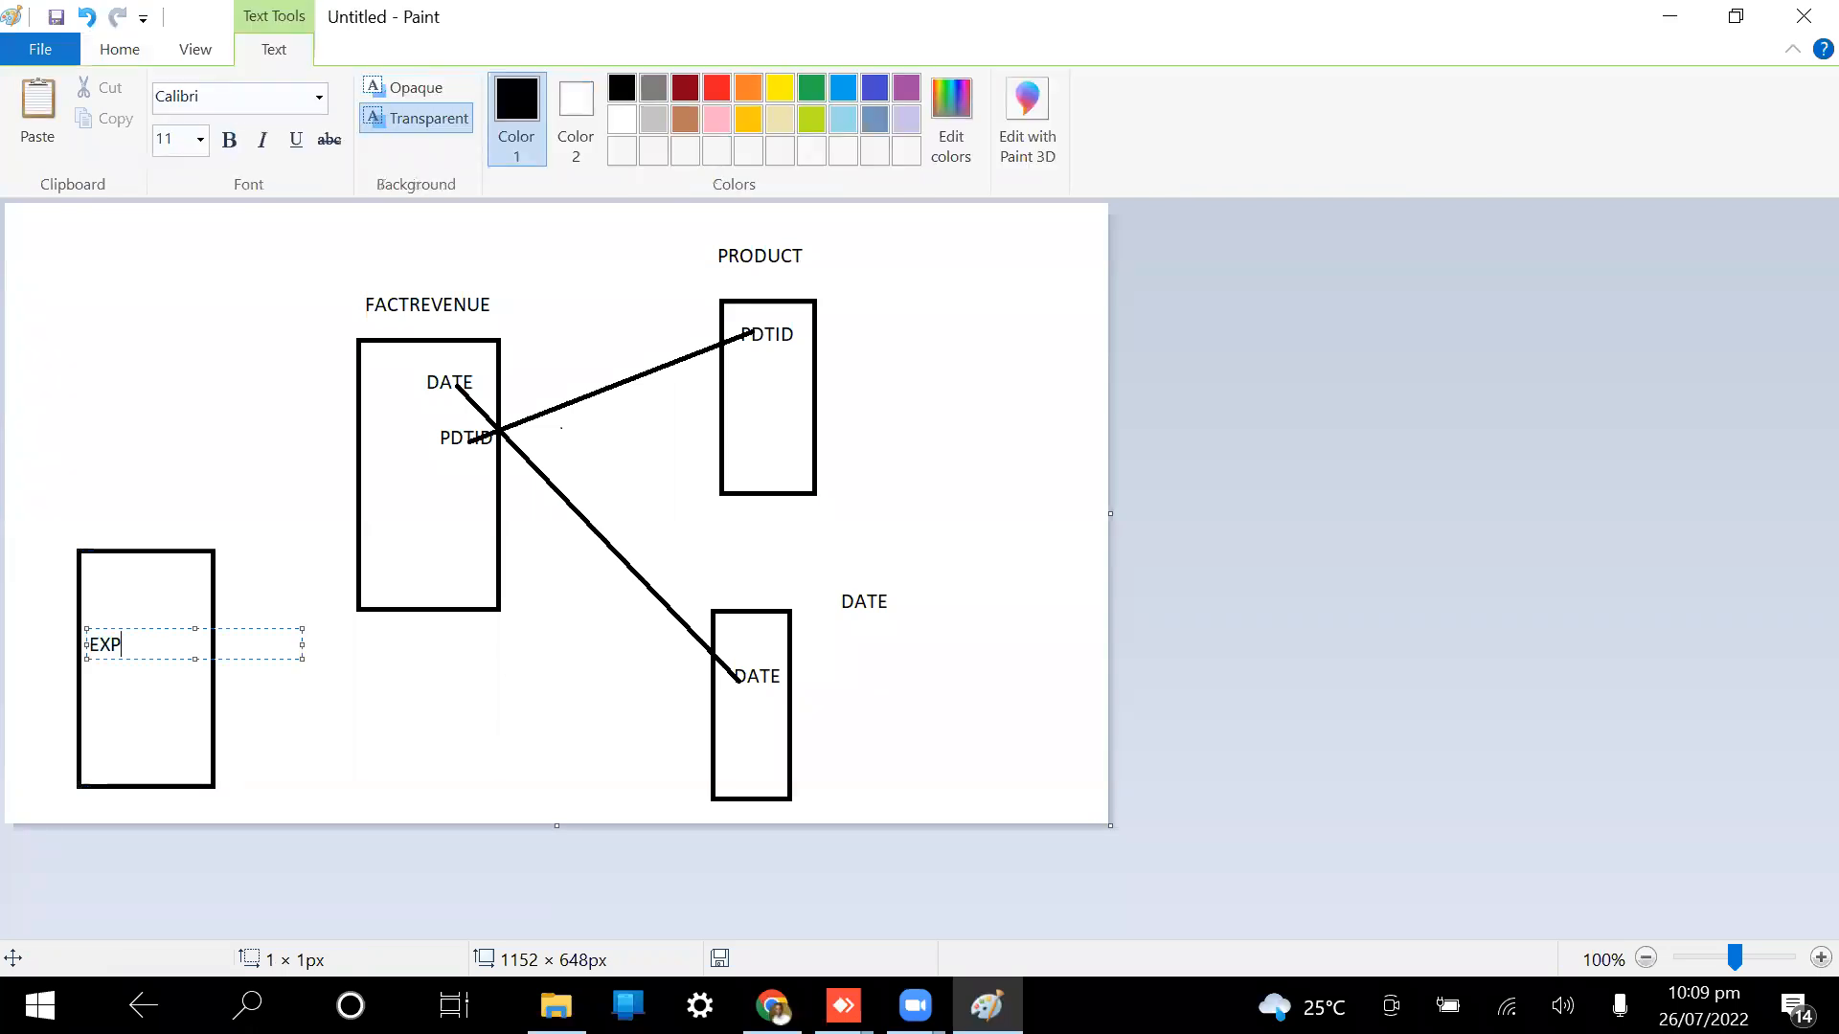
{"action": "type", "text": "ENSES"}
{"action": "left_click", "coordinate": [342, 749]}
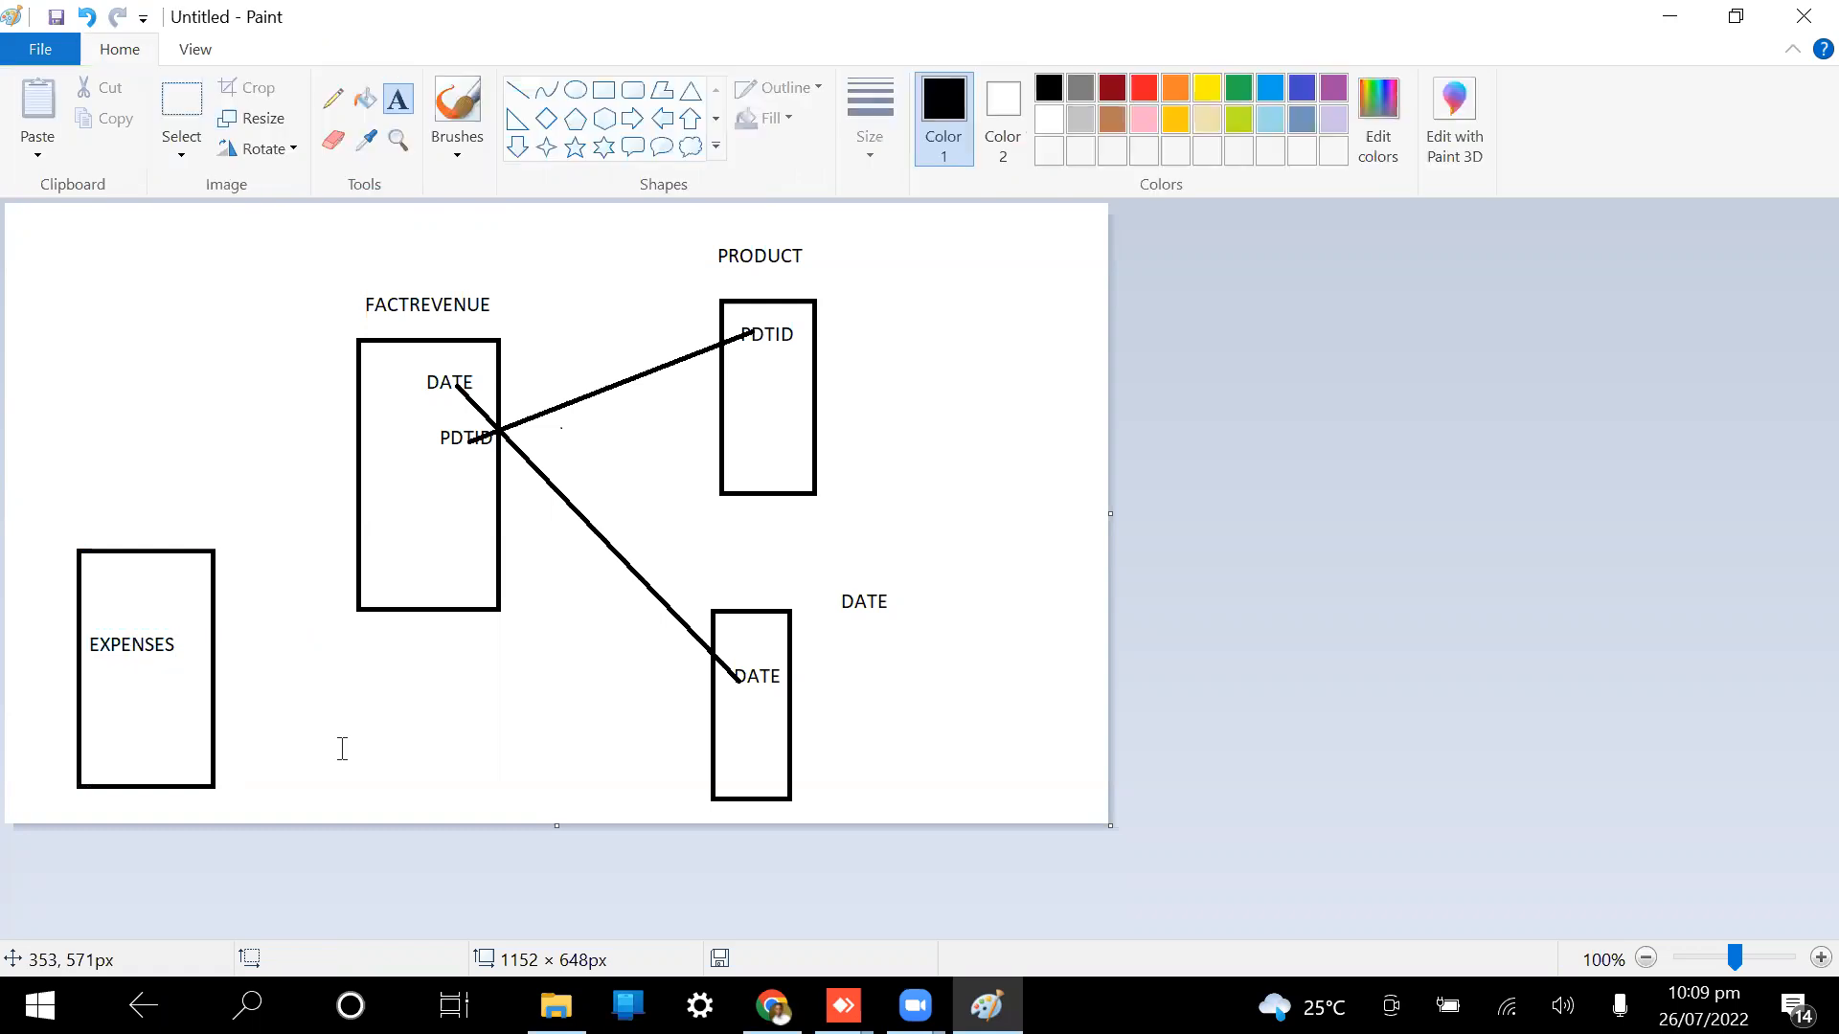
{"action": "left_click", "coordinate": [133, 693]}
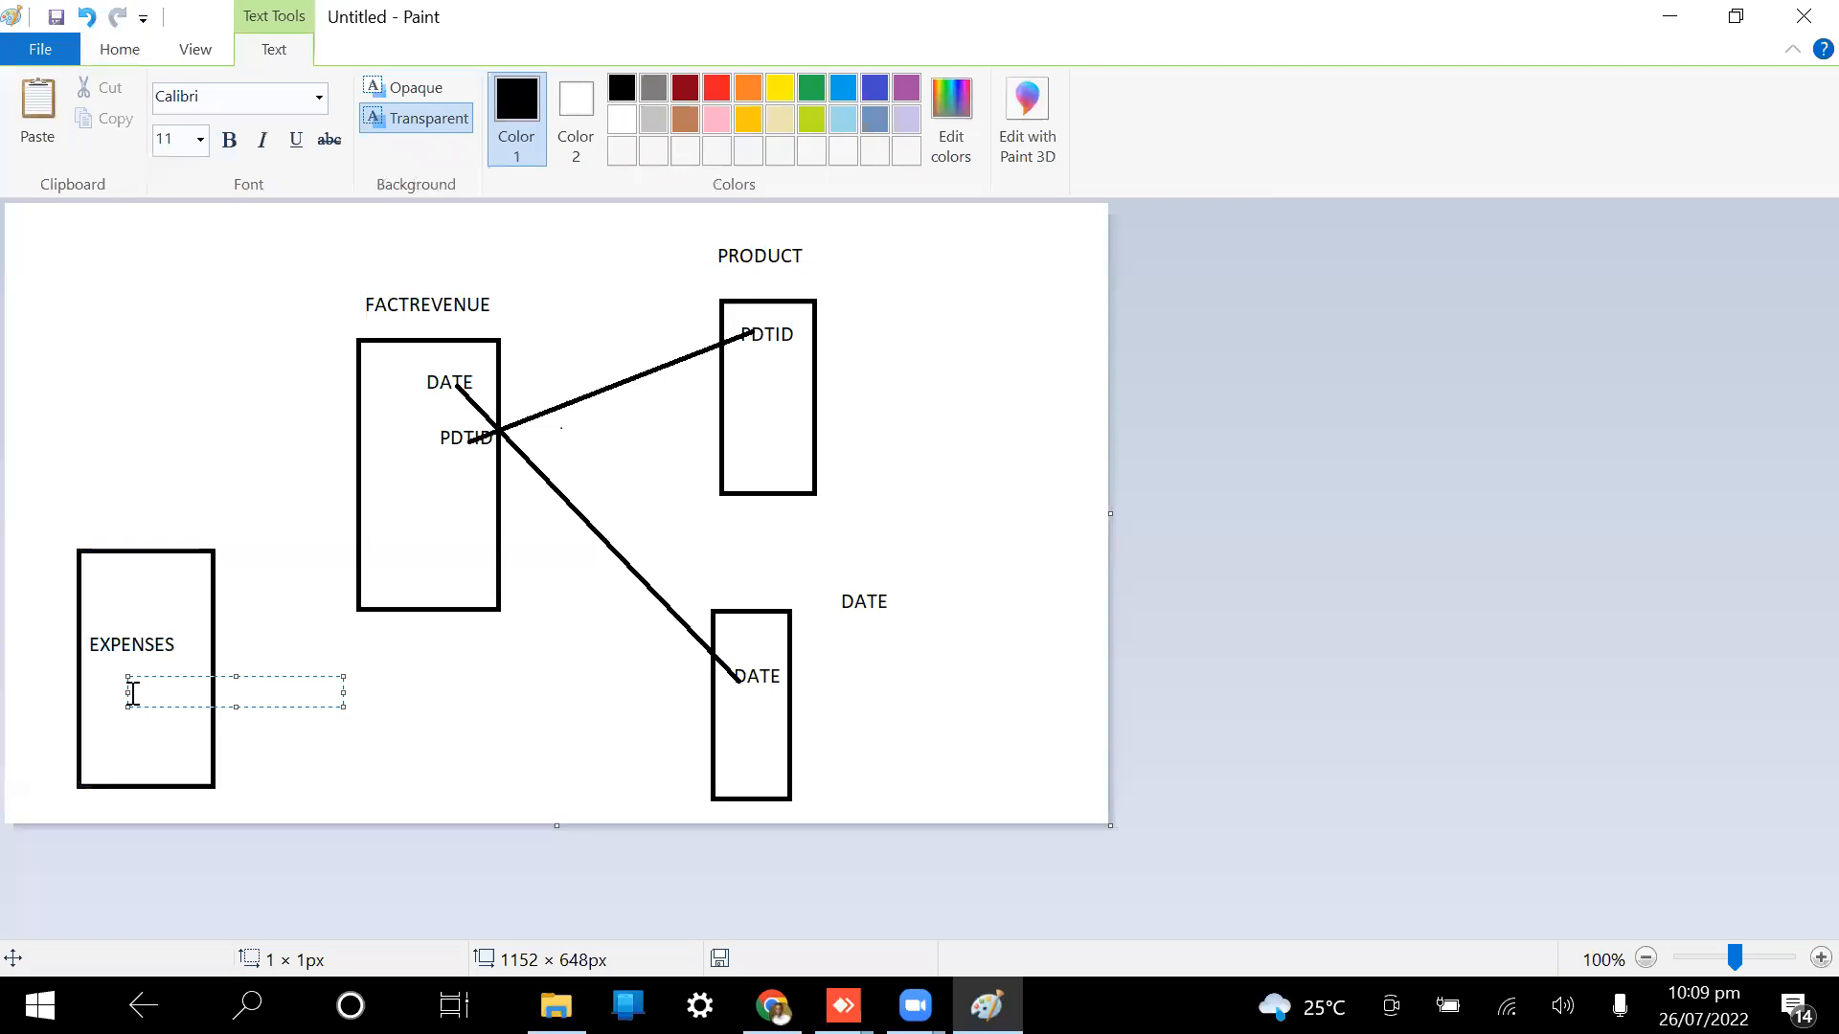
{"action": "type", "text": "ACTID"}
{"action": "left_click", "coordinate": [432, 724]}
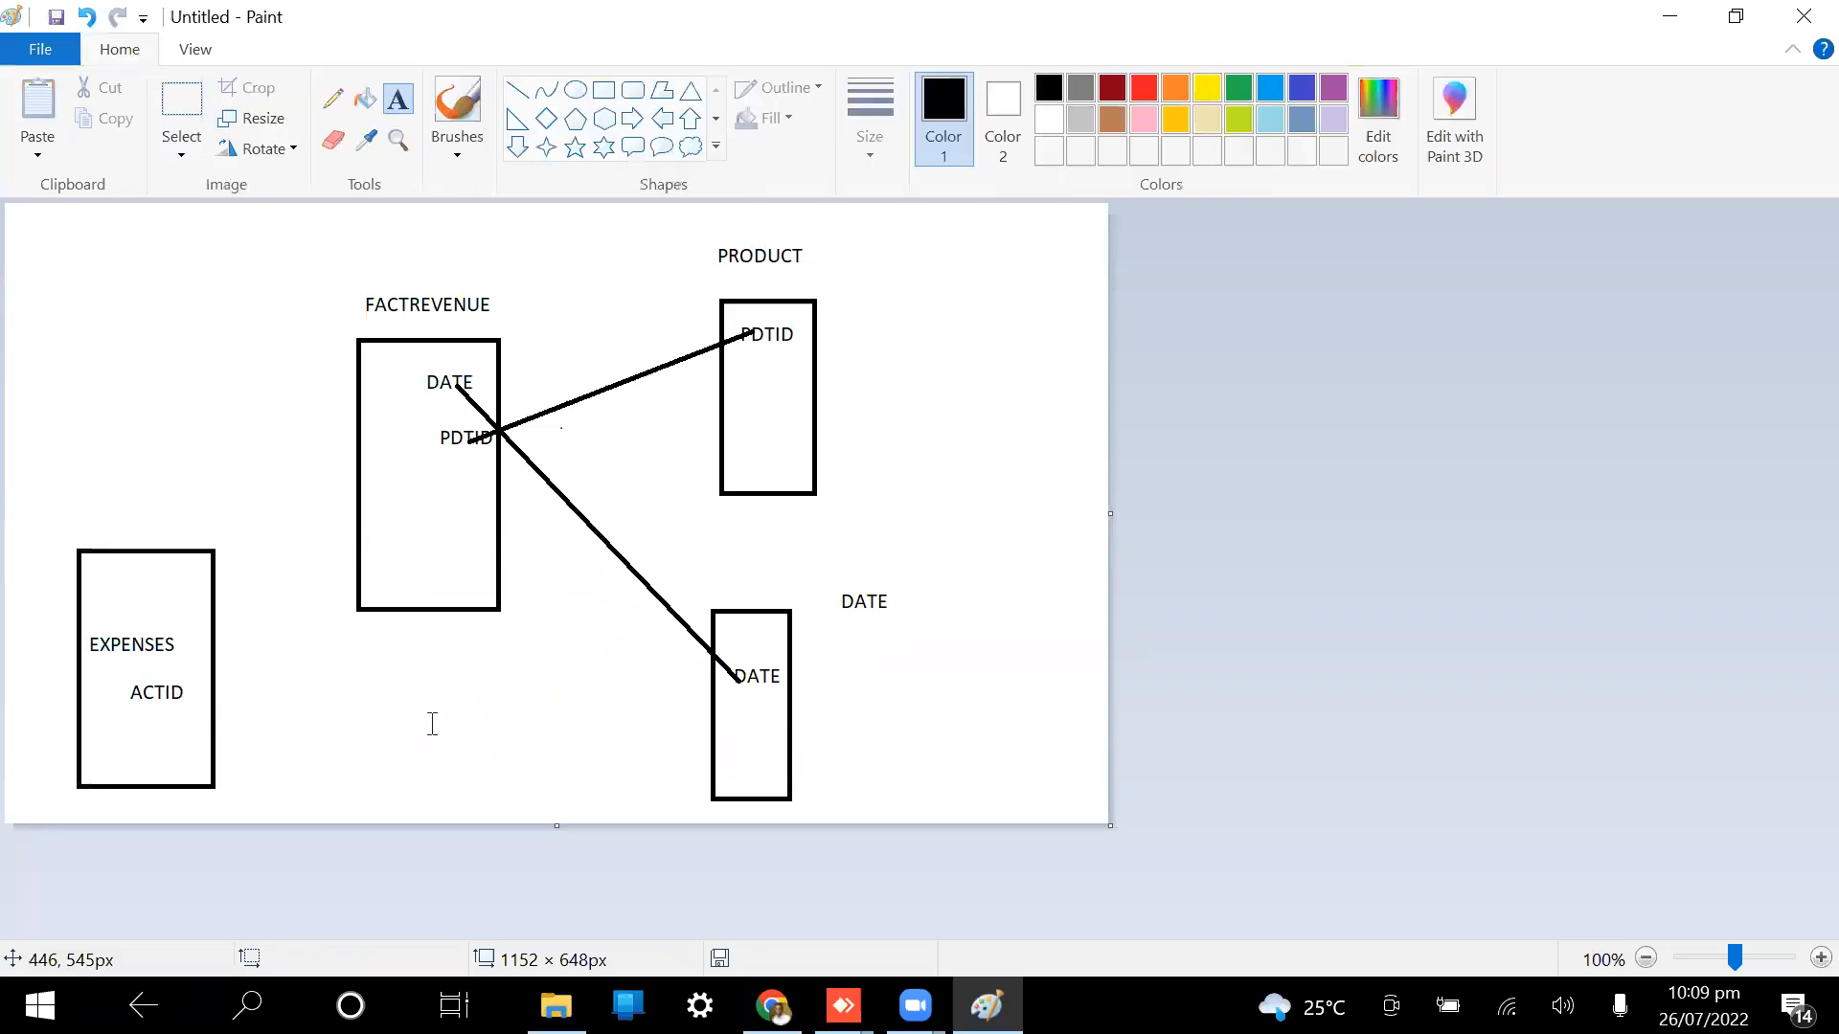
Step: Add a DATE field below ACTID in the EXPENSES box
{"action": "left_click", "coordinate": [601, 90]}
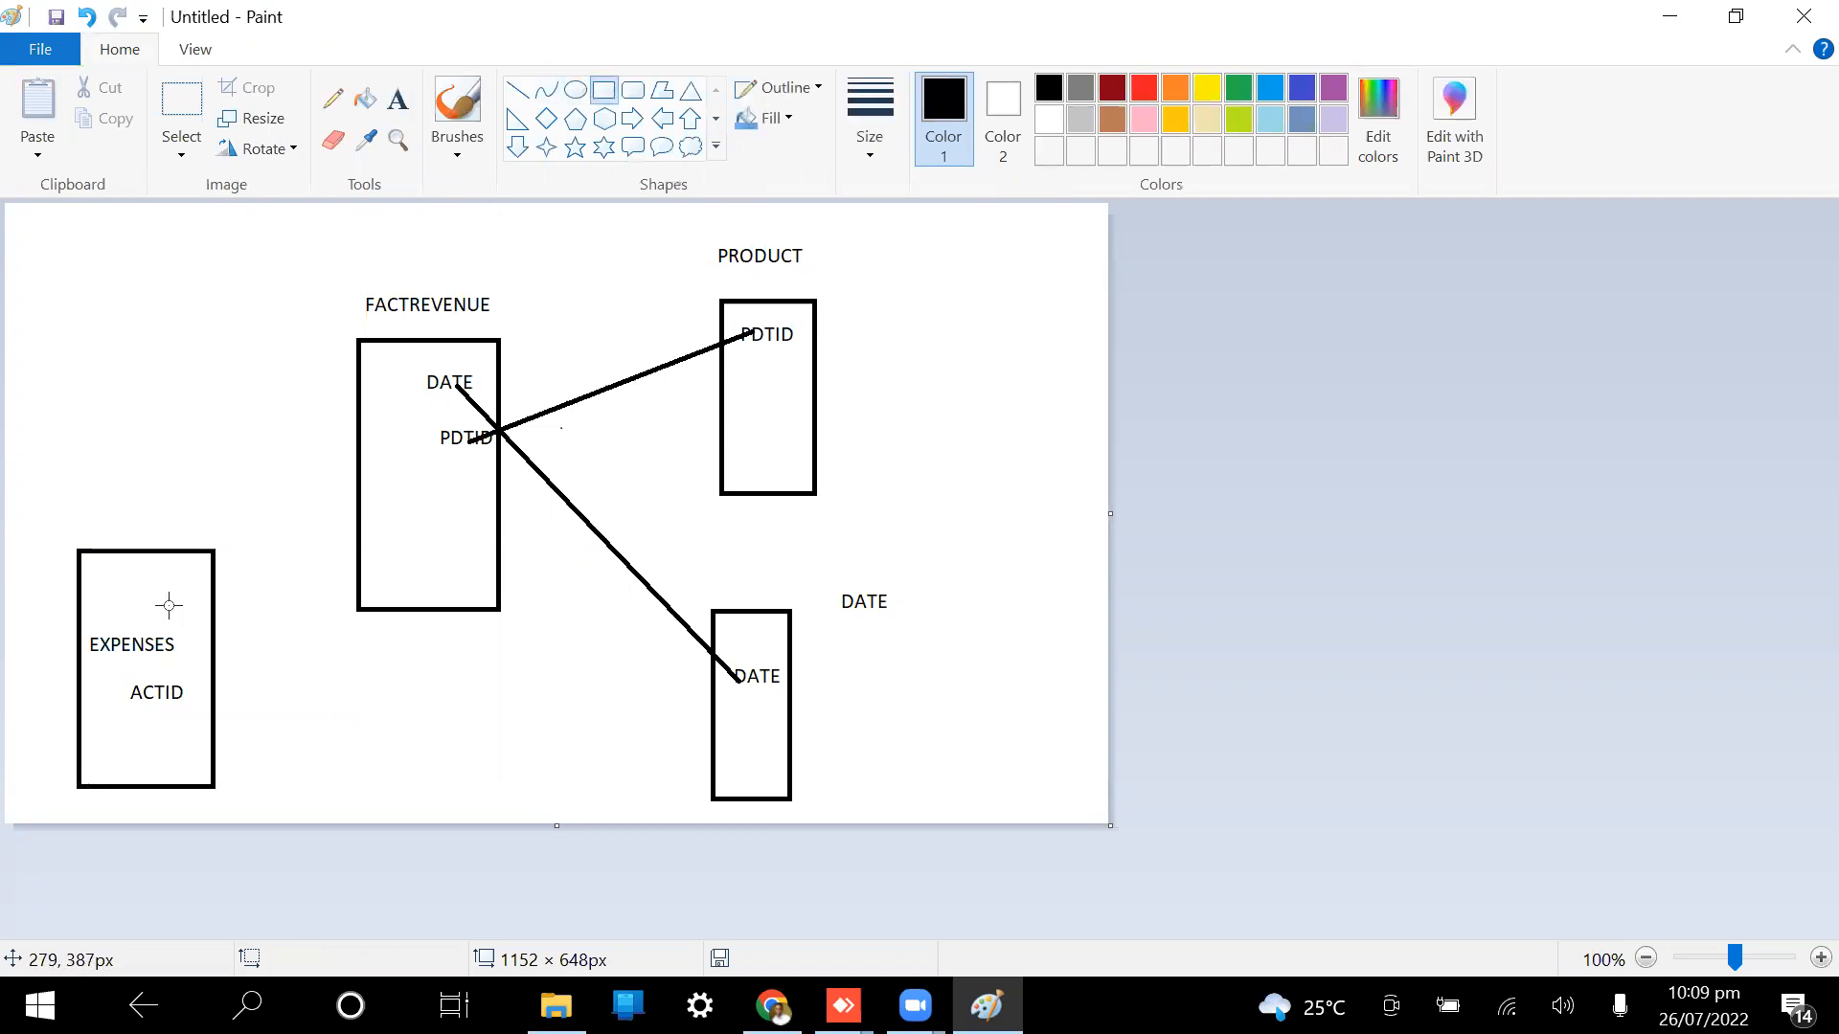
{"action": "left_click", "coordinate": [397, 102]}
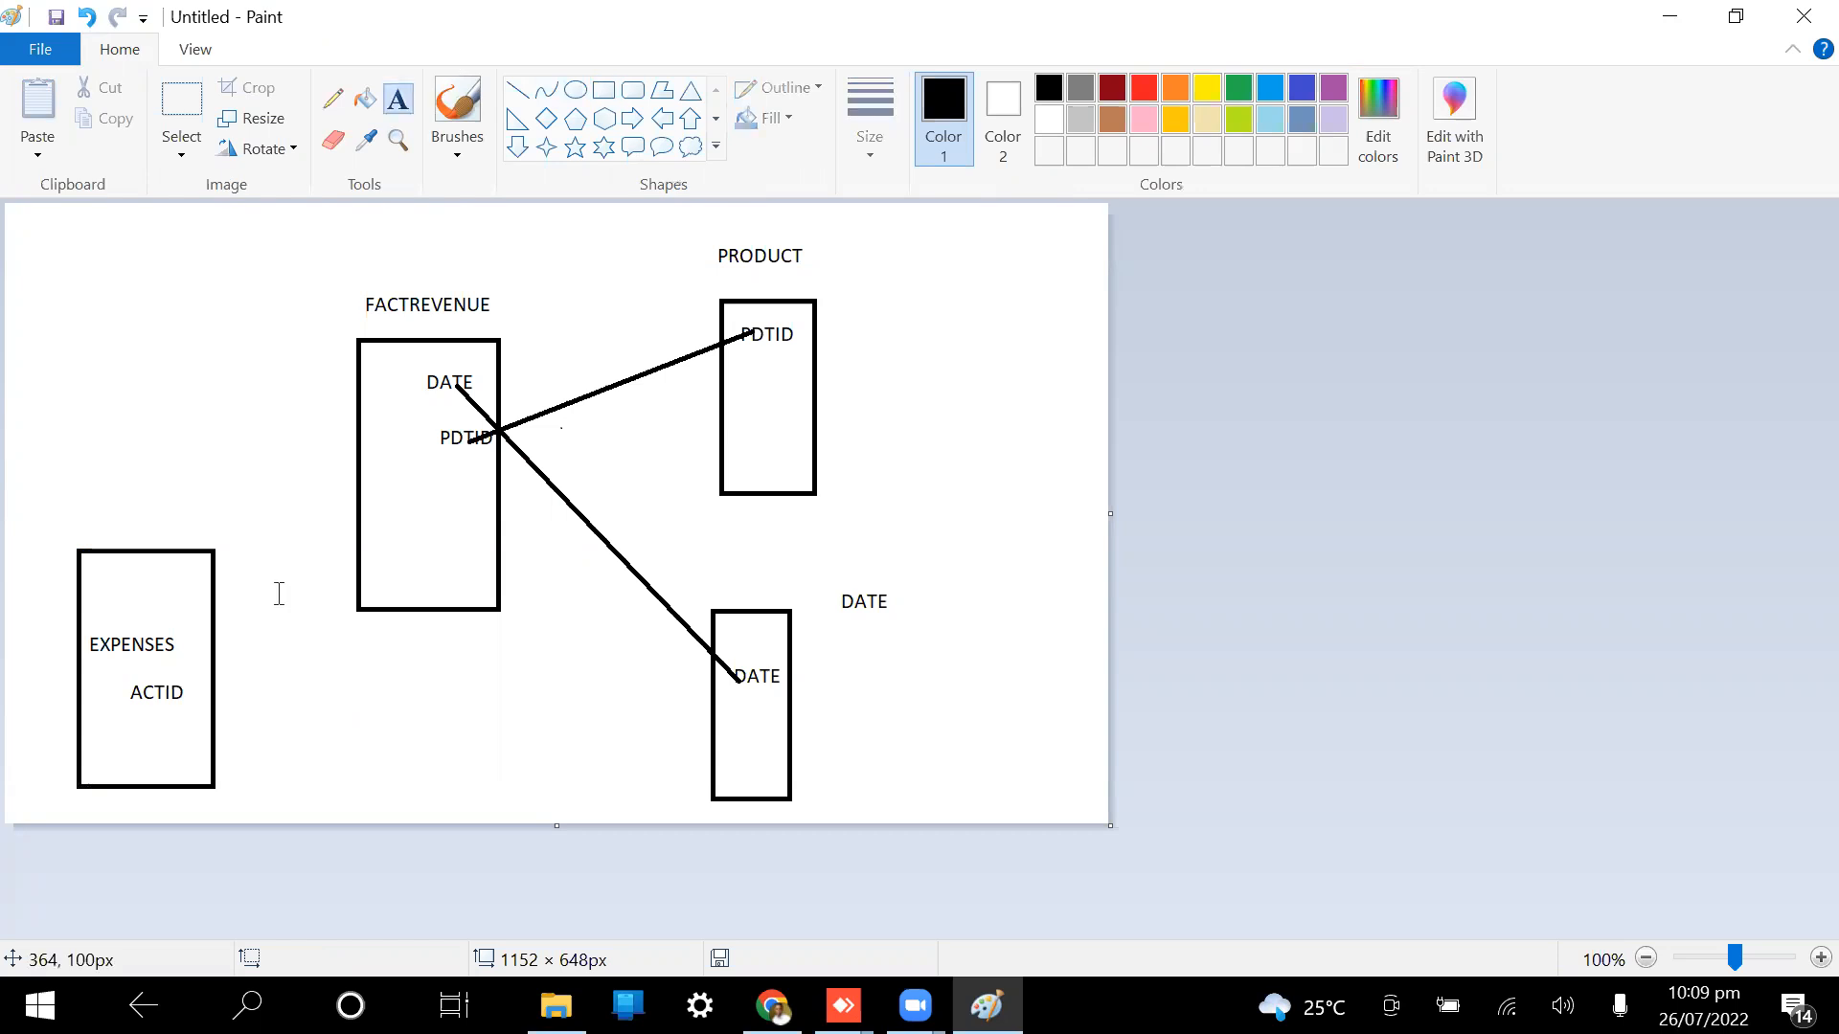
{"action": "left_click", "coordinate": [143, 730]}
{"action": "type", "text": "DATE"}
{"action": "key", "text": "Return"}
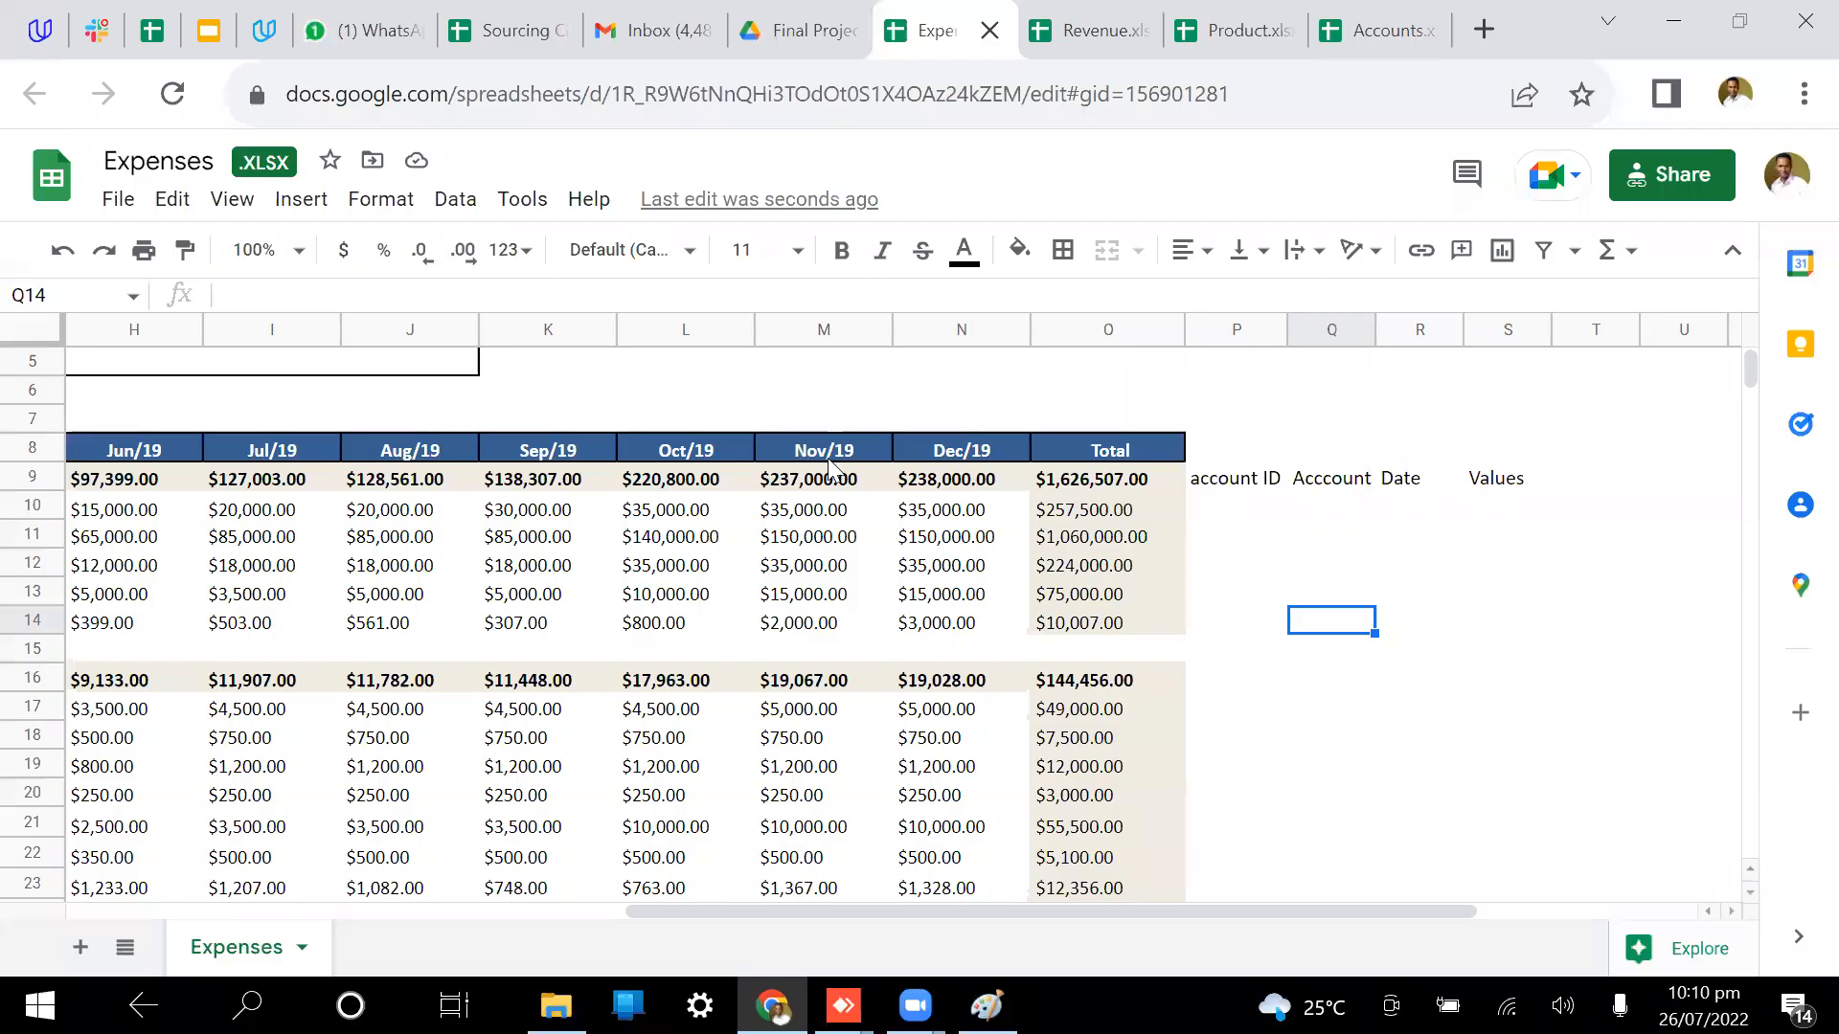
Step: Draw a line joining the EXPENSES DATE field to the DATE field in FACTREVENUE
{"action": "left_click", "coordinate": [1407, 328]}
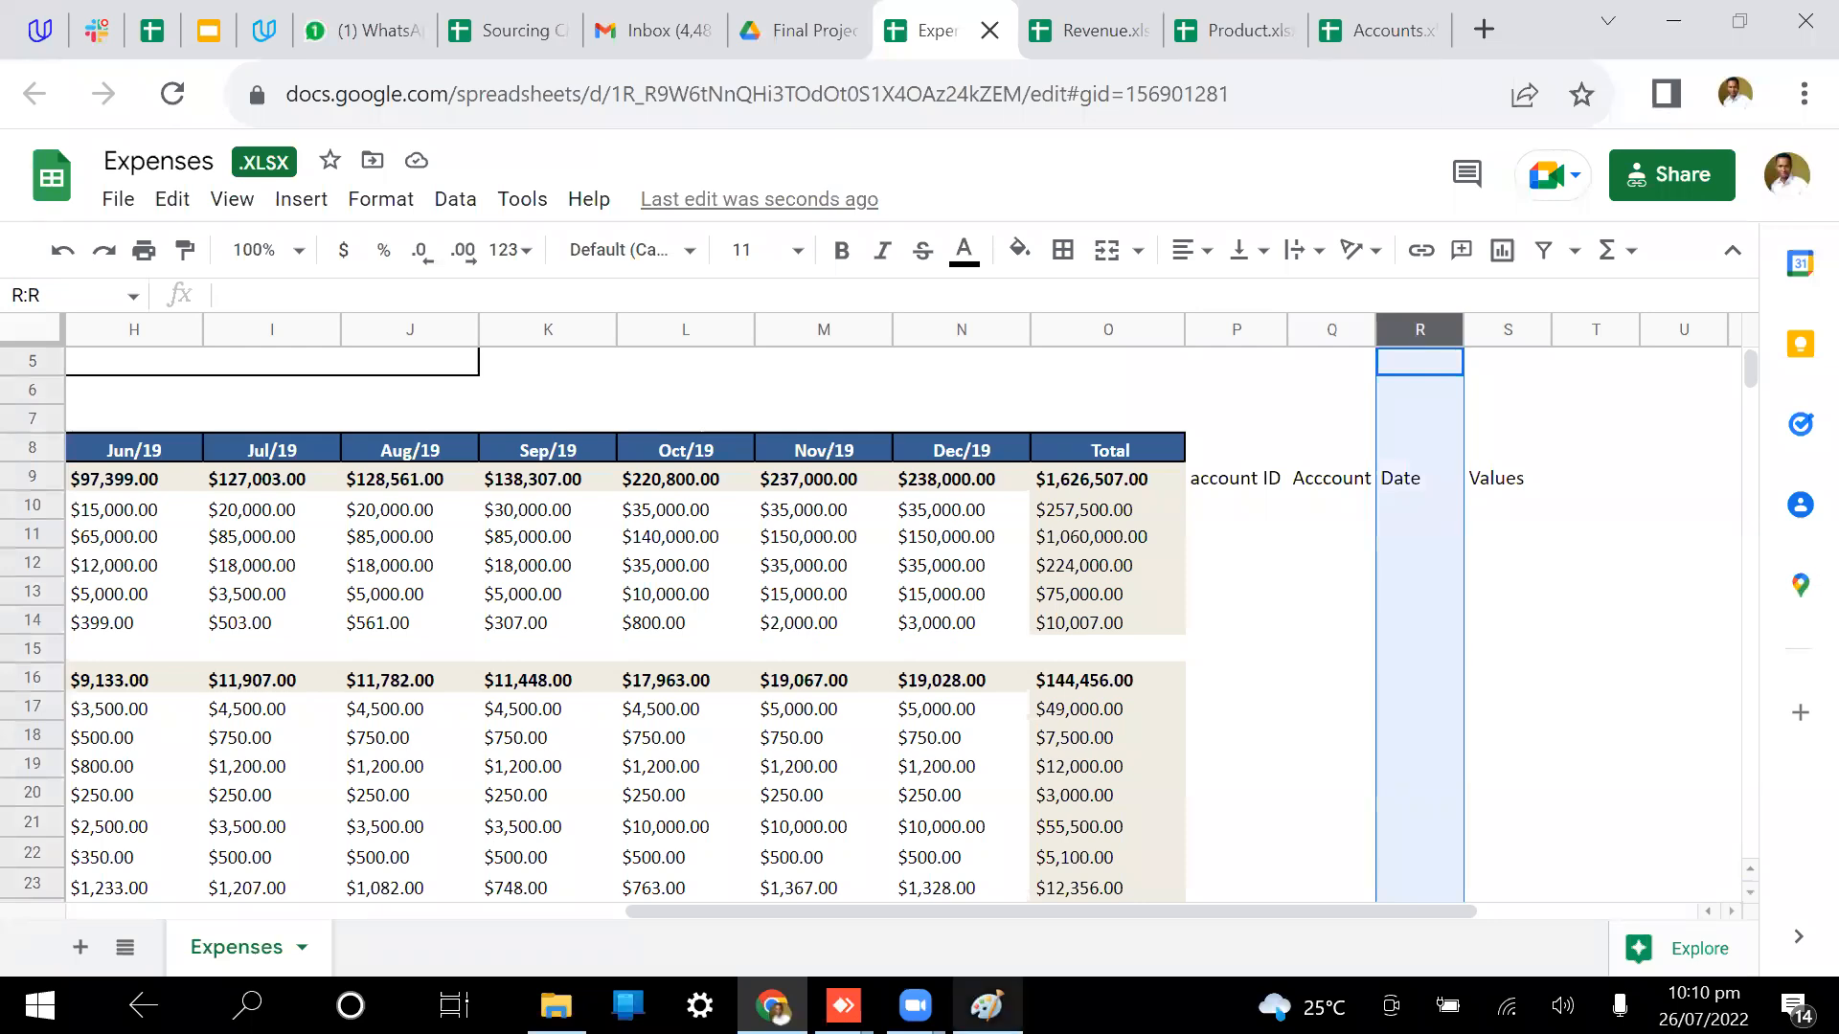
{"action": "mouse_move", "coordinate": [843, 1006]}
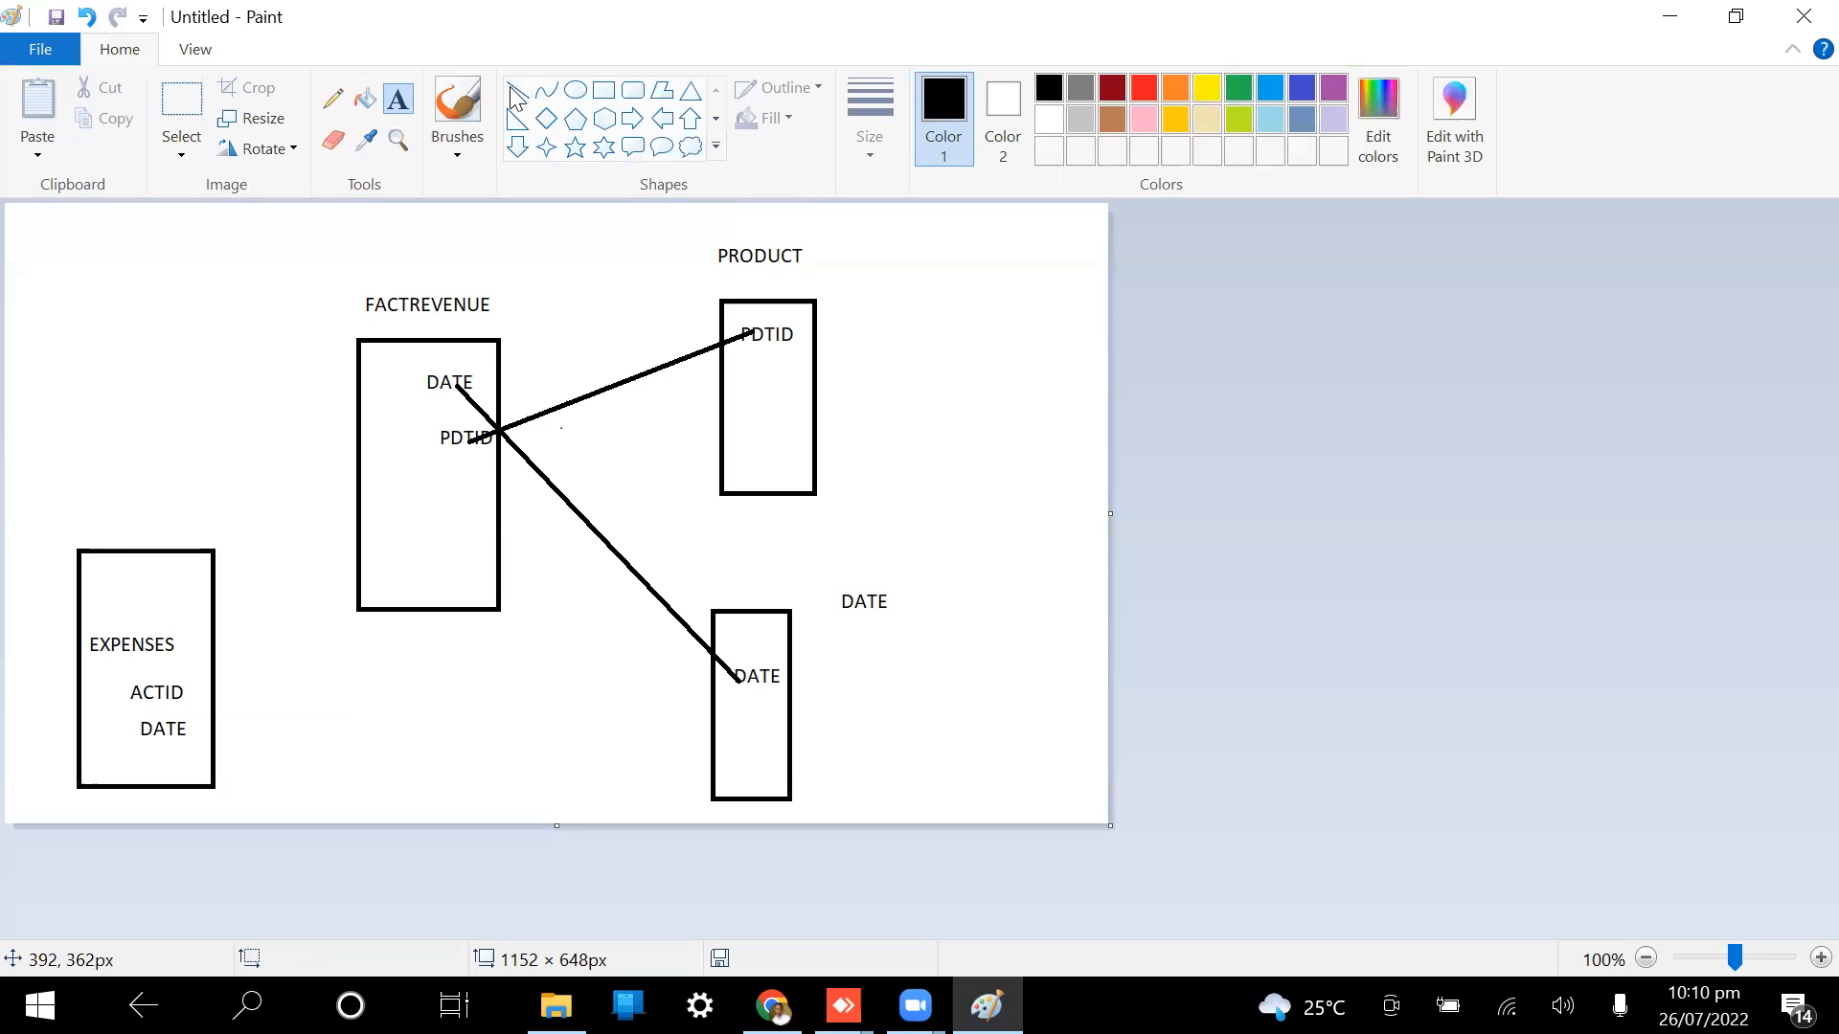
{"action": "left_click", "coordinate": [517, 92]}
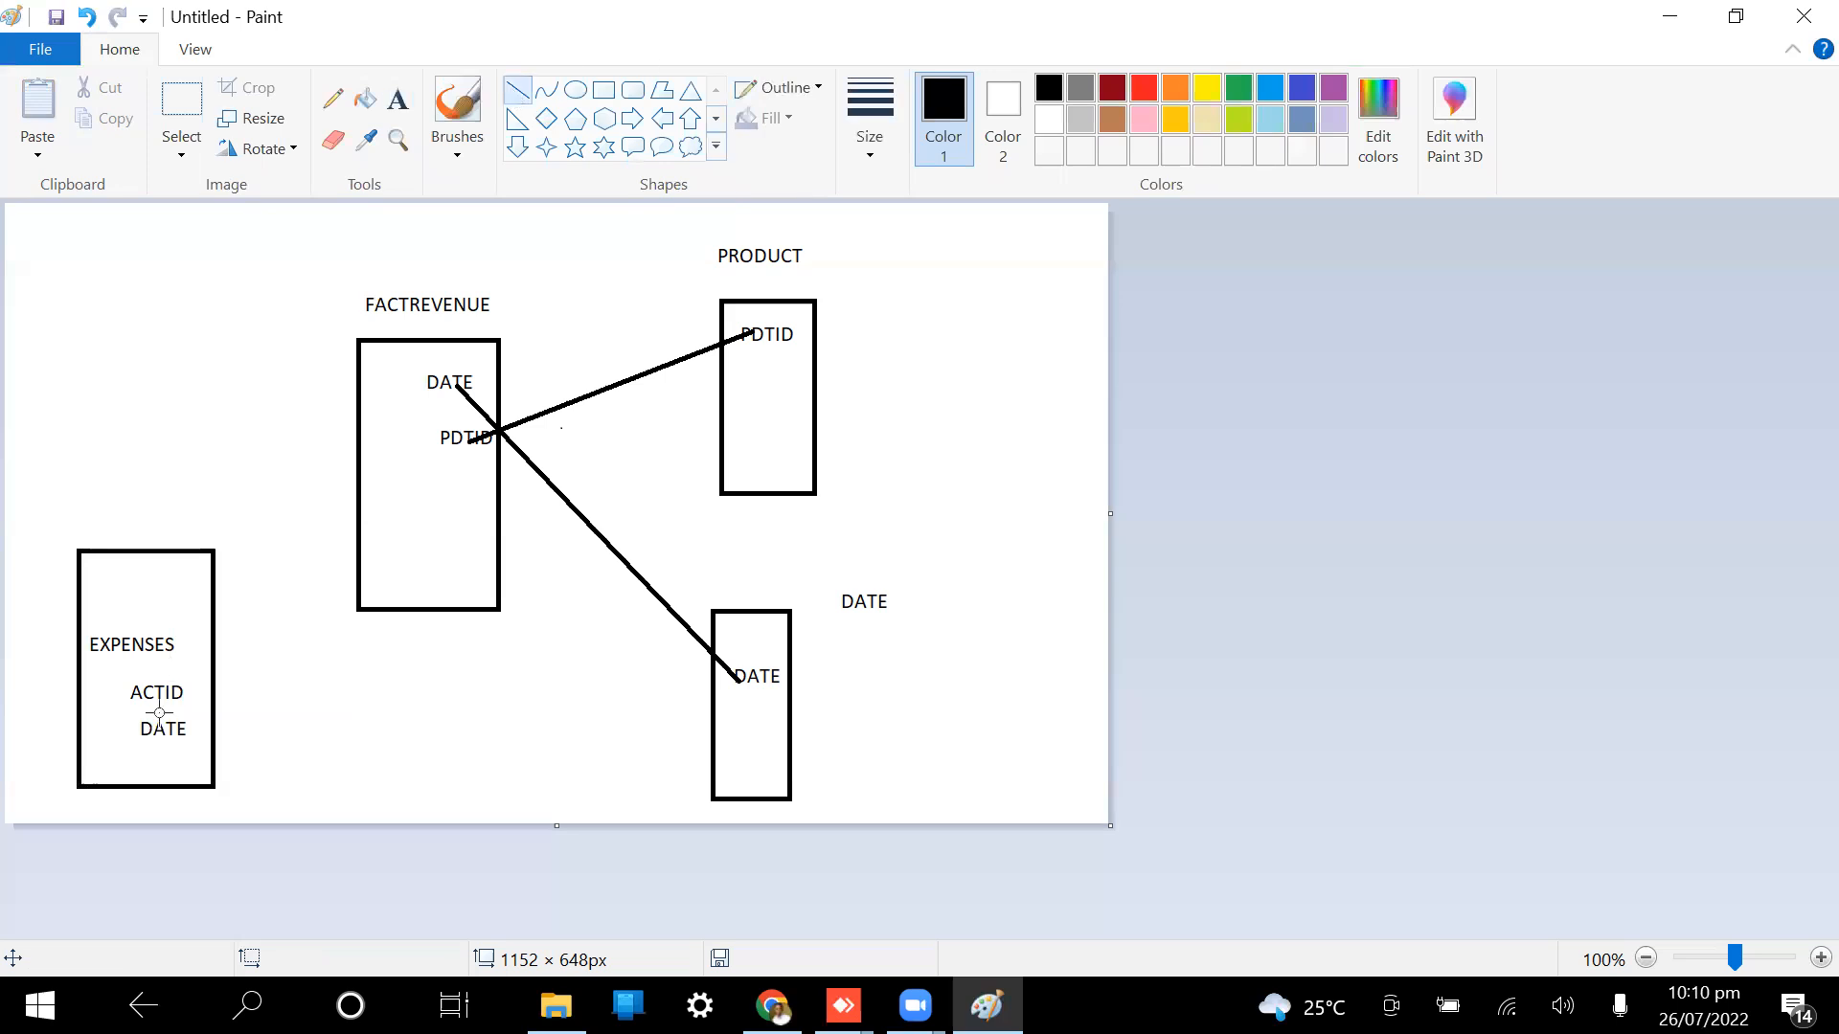
{"action": "mouse_move", "coordinate": [173, 730]}
{"action": "left_mouse_down"}
{"action": "mouse_move", "coordinate": [458, 379]}
{"action": "mouse_move", "coordinate": [438, 392]}
{"action": "left_mouse_up"}
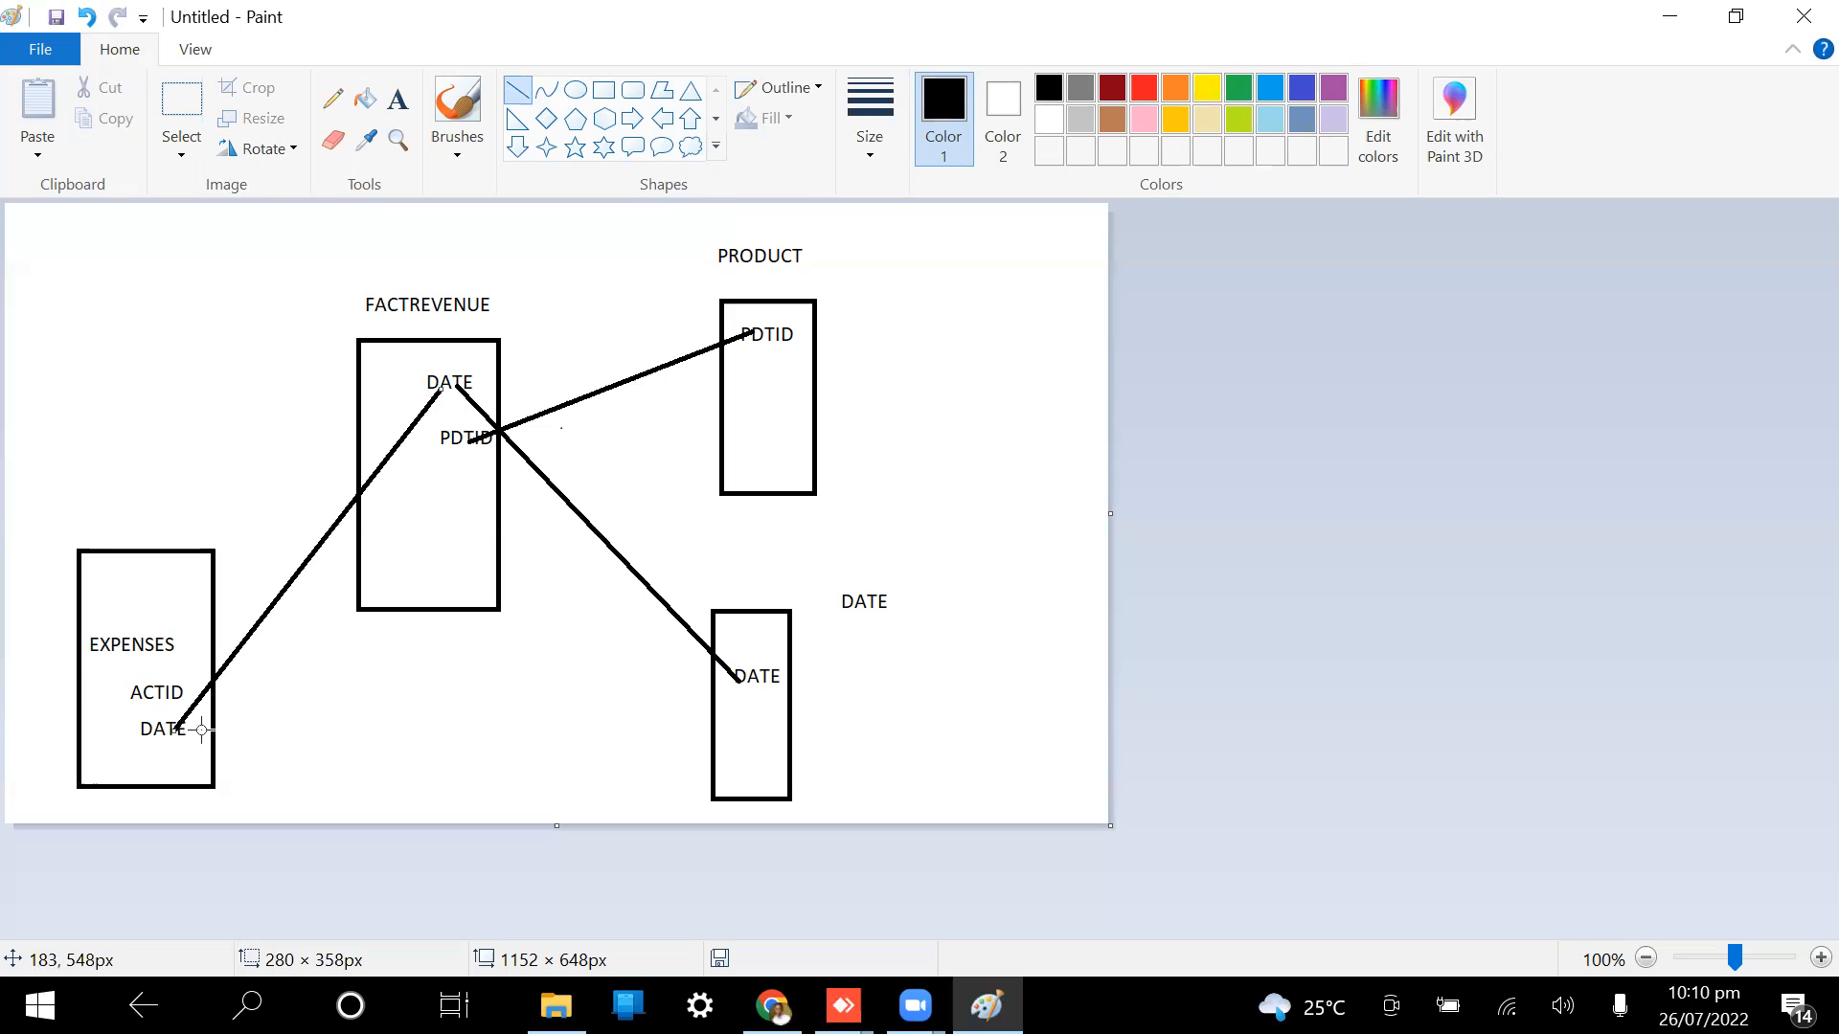
{"action": "left_click_drag", "start_coordinate": [321, 725], "coordinate": [758, 680]}
{"action": "left_click", "coordinate": [302, 720]}
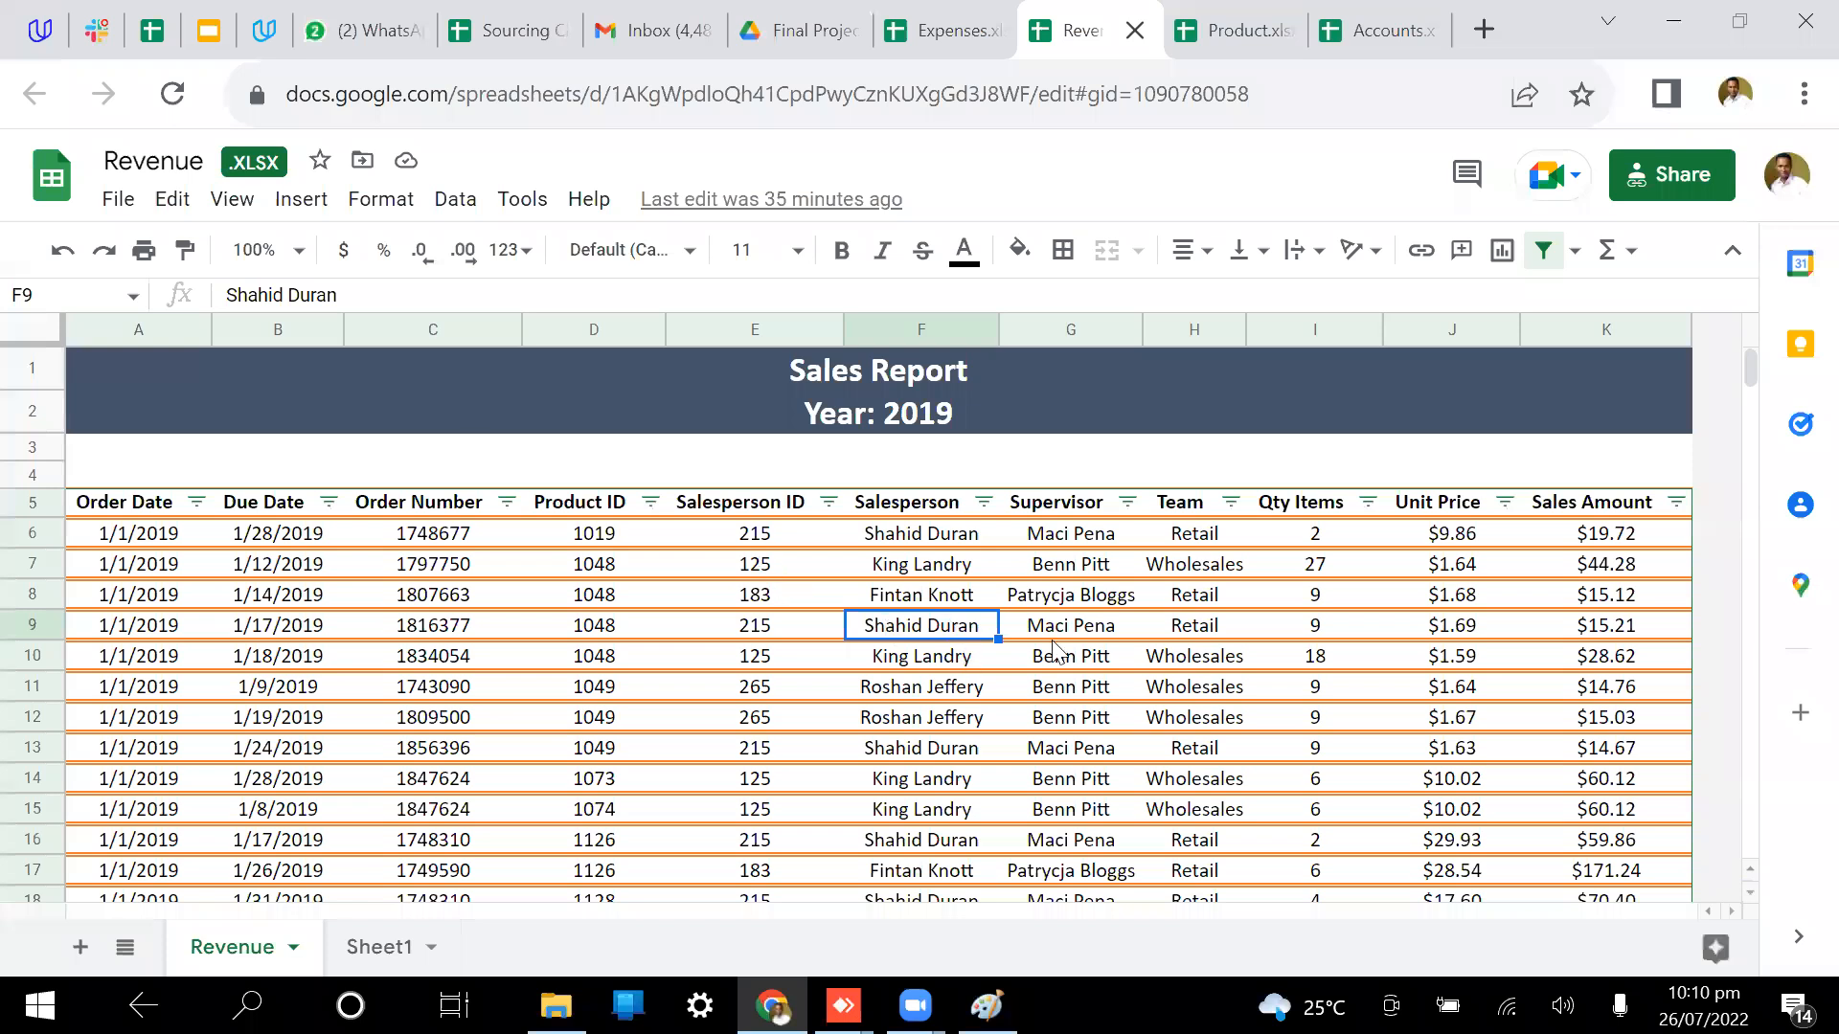
Step: Flip between the Revenue and Product spreadsheets, then open the Expenses spreadsheet
{"action": "scroll", "coordinate": [1053, 648], "scroll_direction": "down", "scroll_amount": 20}
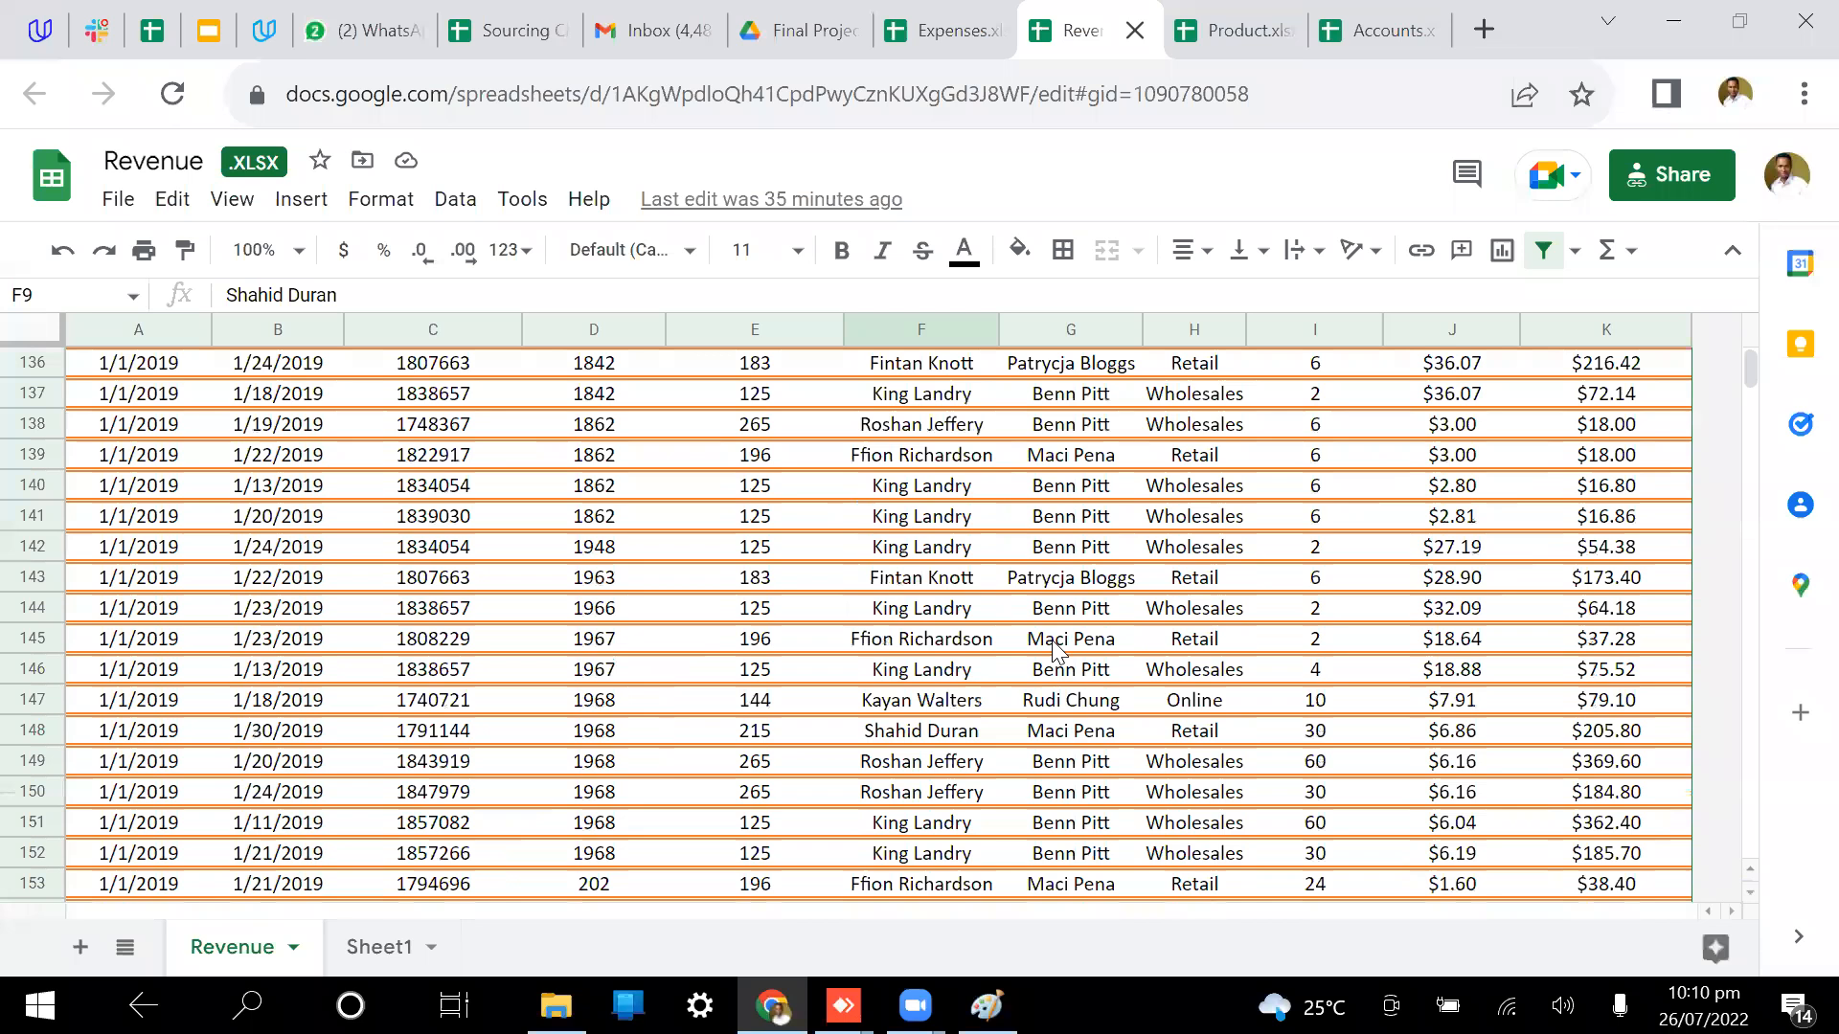
{"action": "scroll", "coordinate": [1054, 648], "scroll_direction": "up", "scroll_amount": 20}
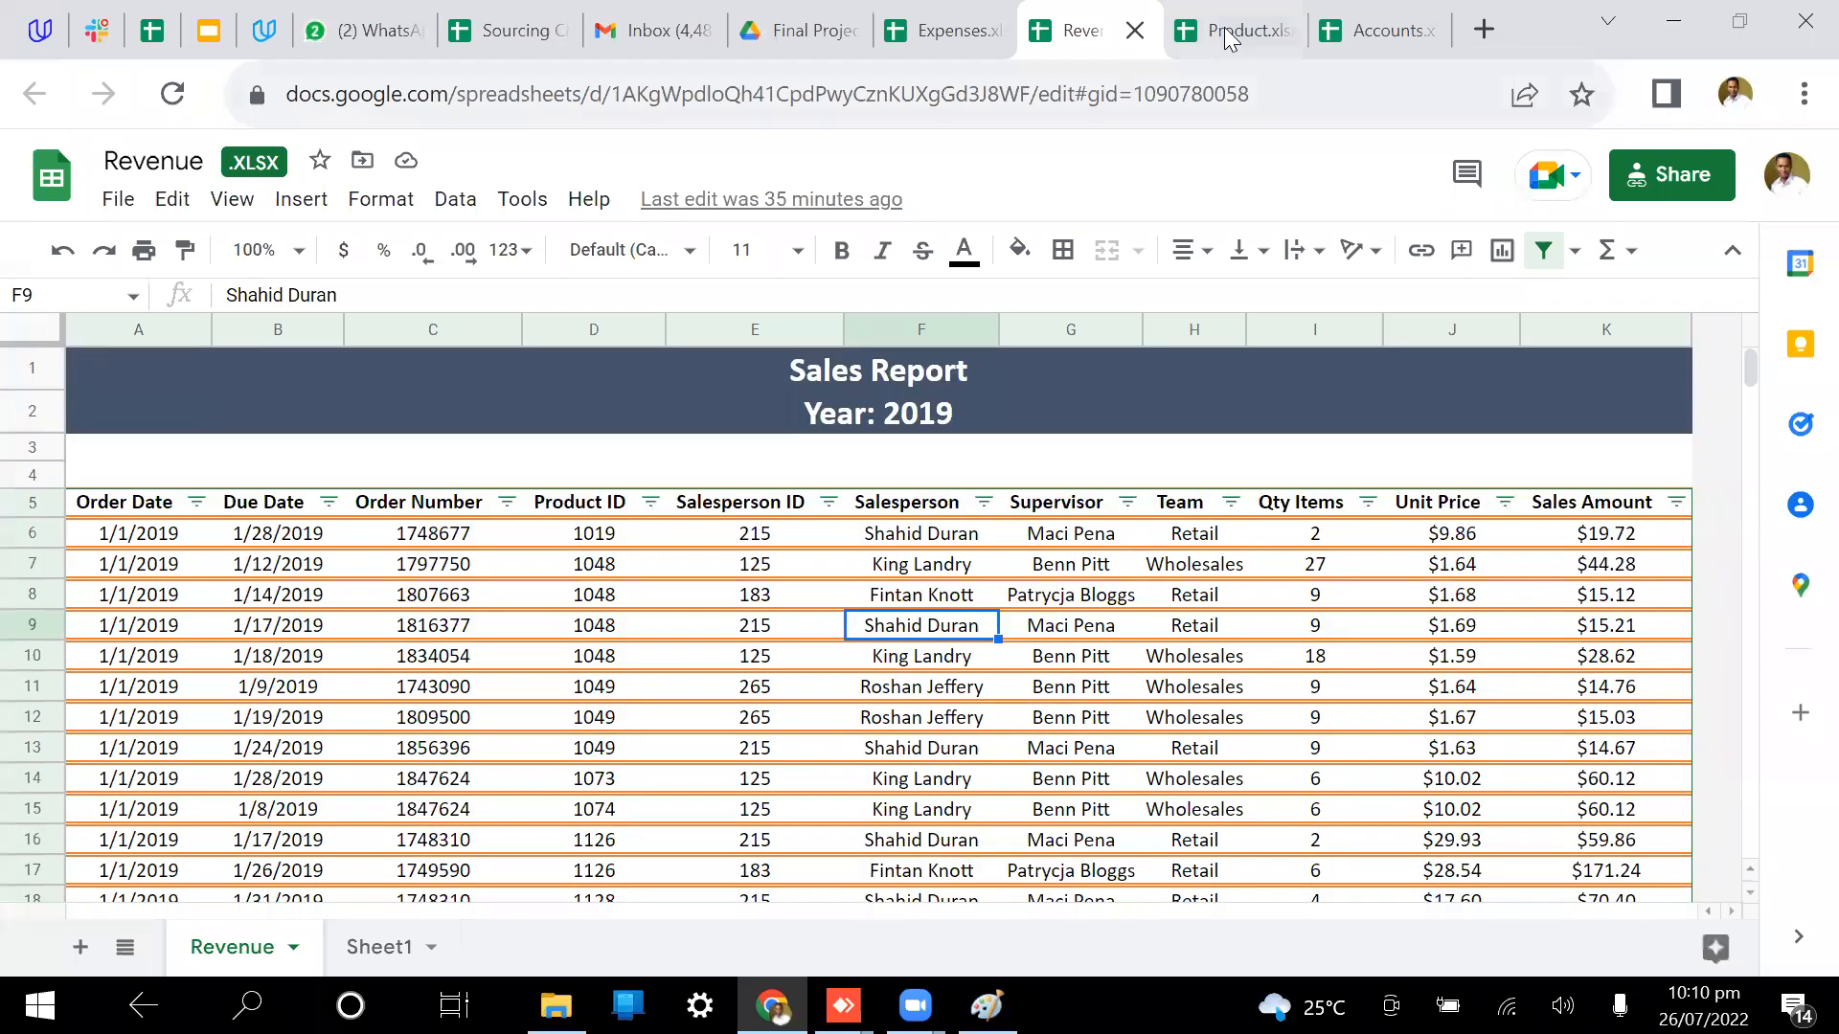
{"action": "left_click", "coordinate": [1229, 38]}
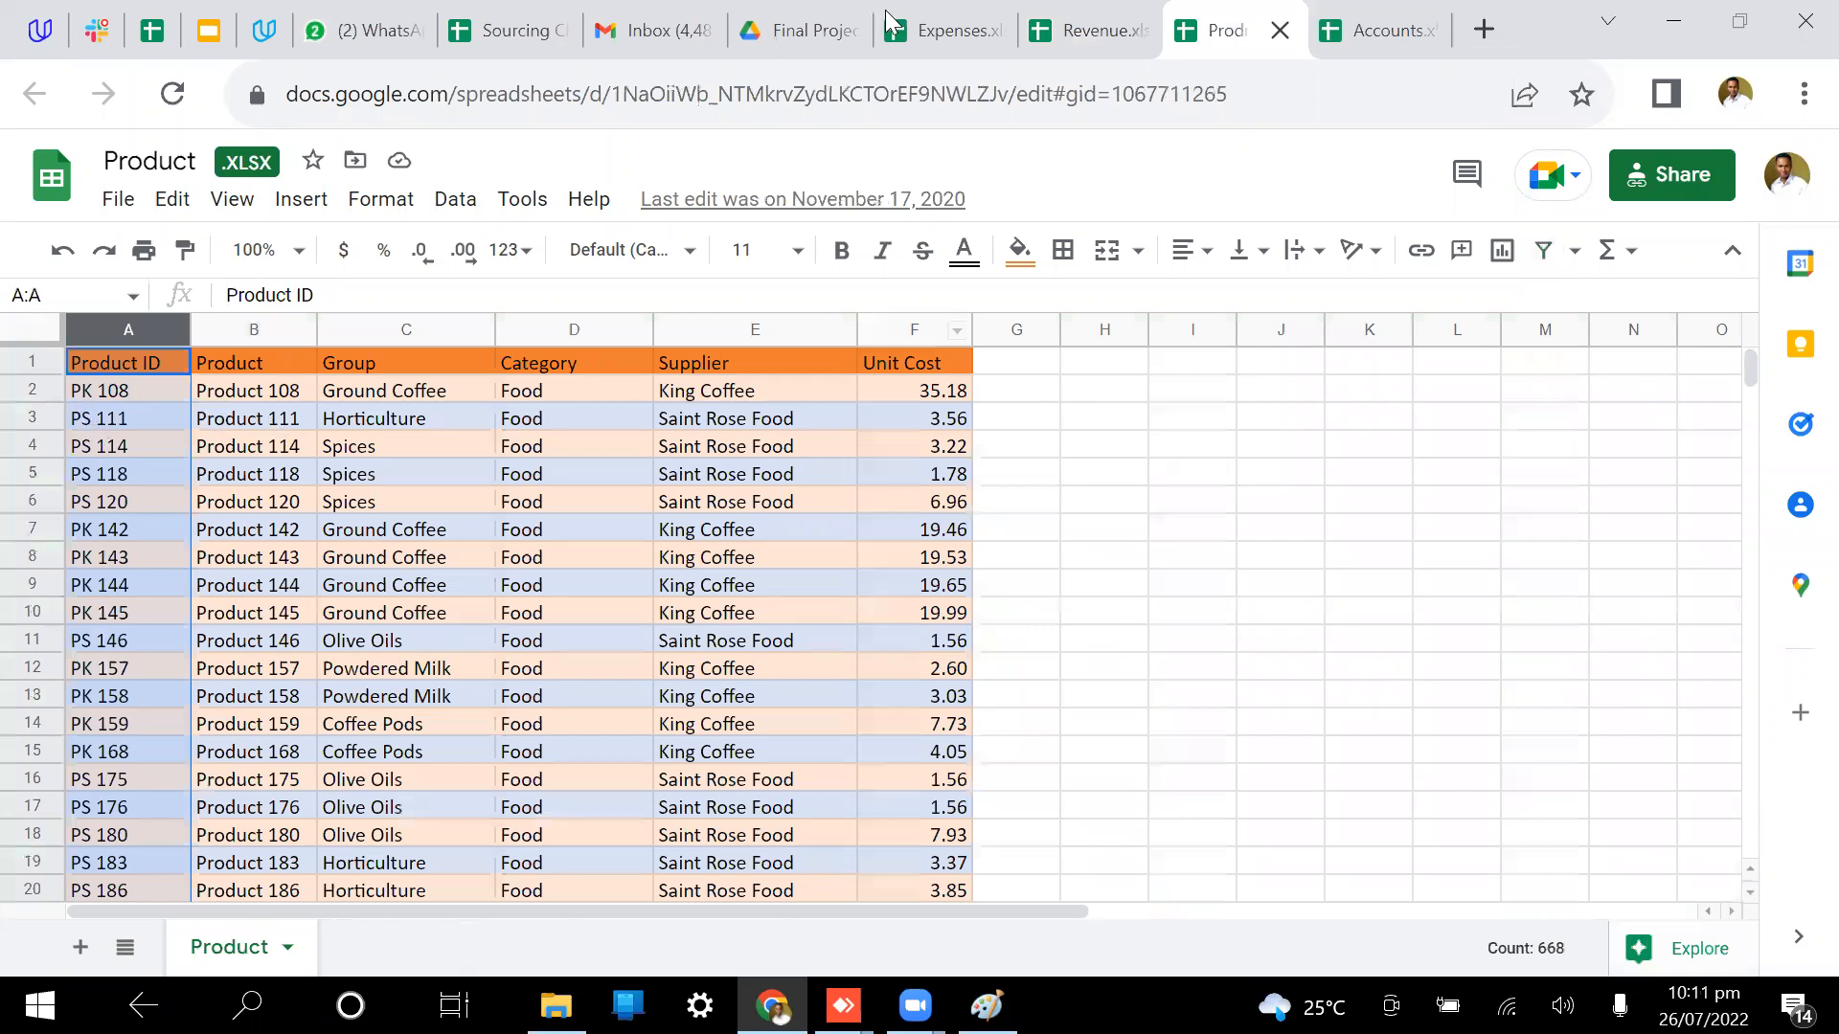
{"action": "left_click", "coordinate": [1082, 29]}
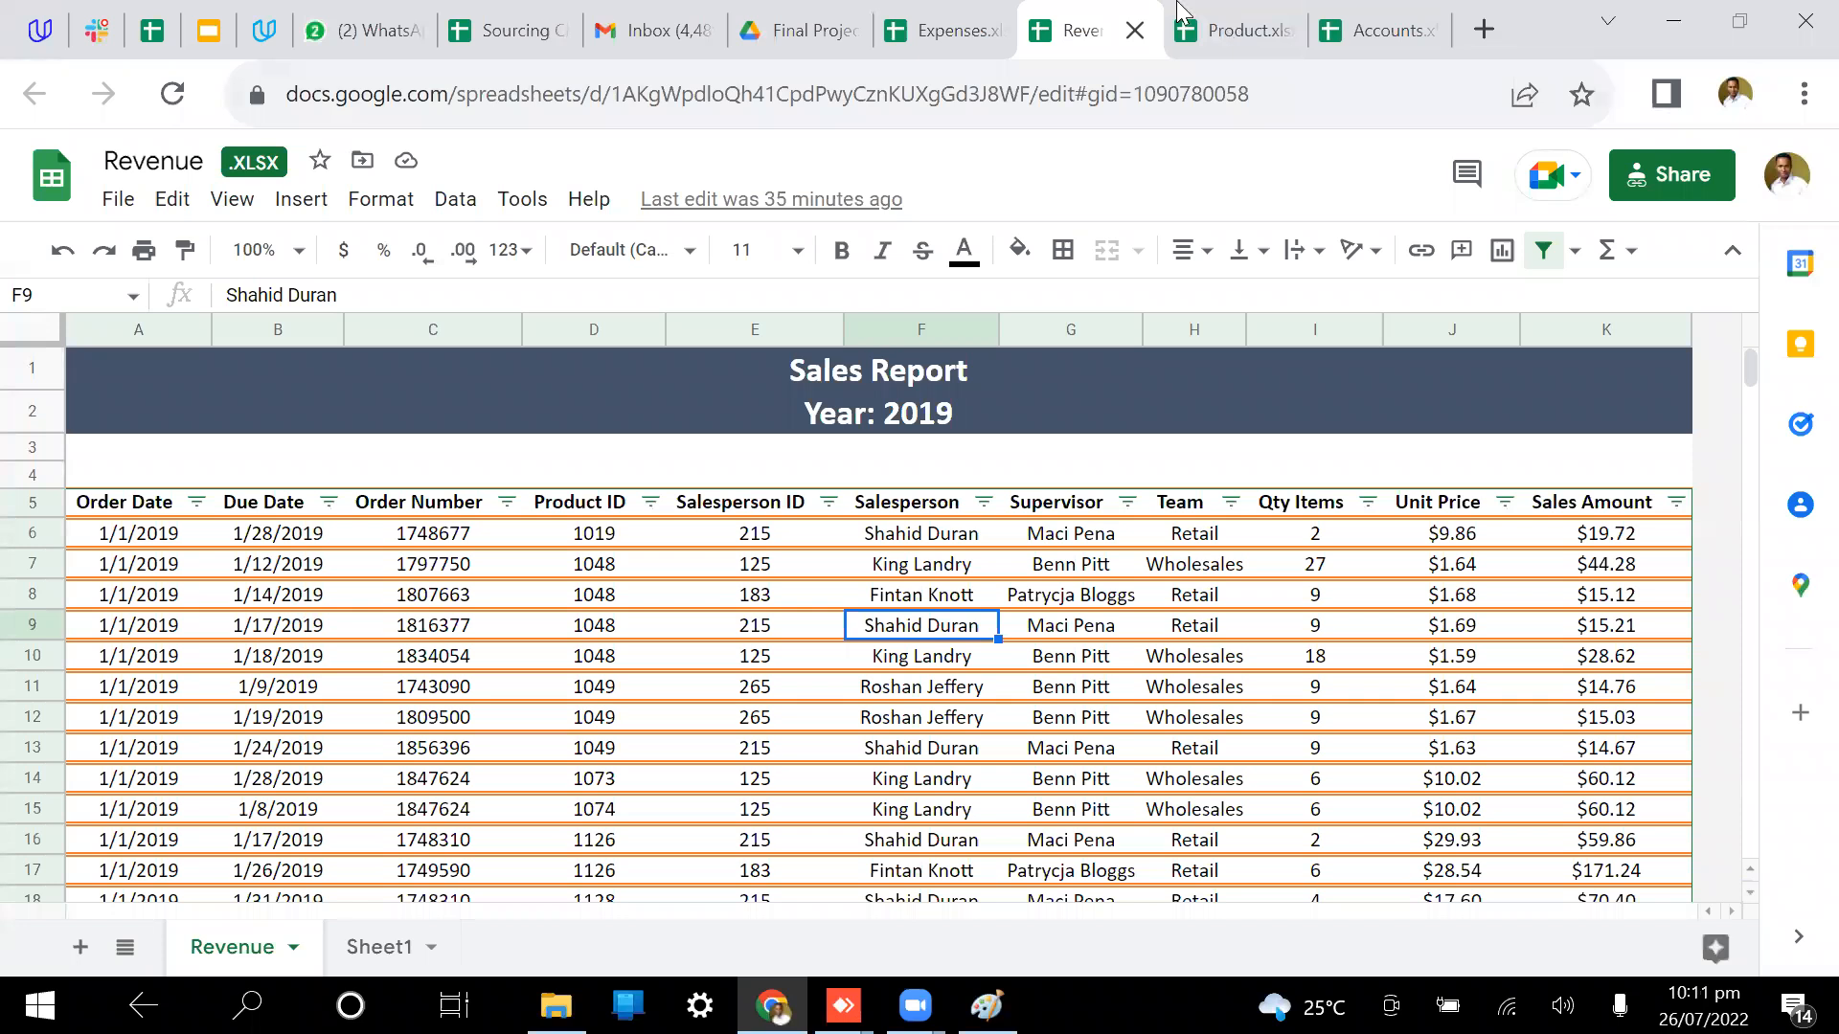
{"action": "left_click", "coordinate": [1223, 29]}
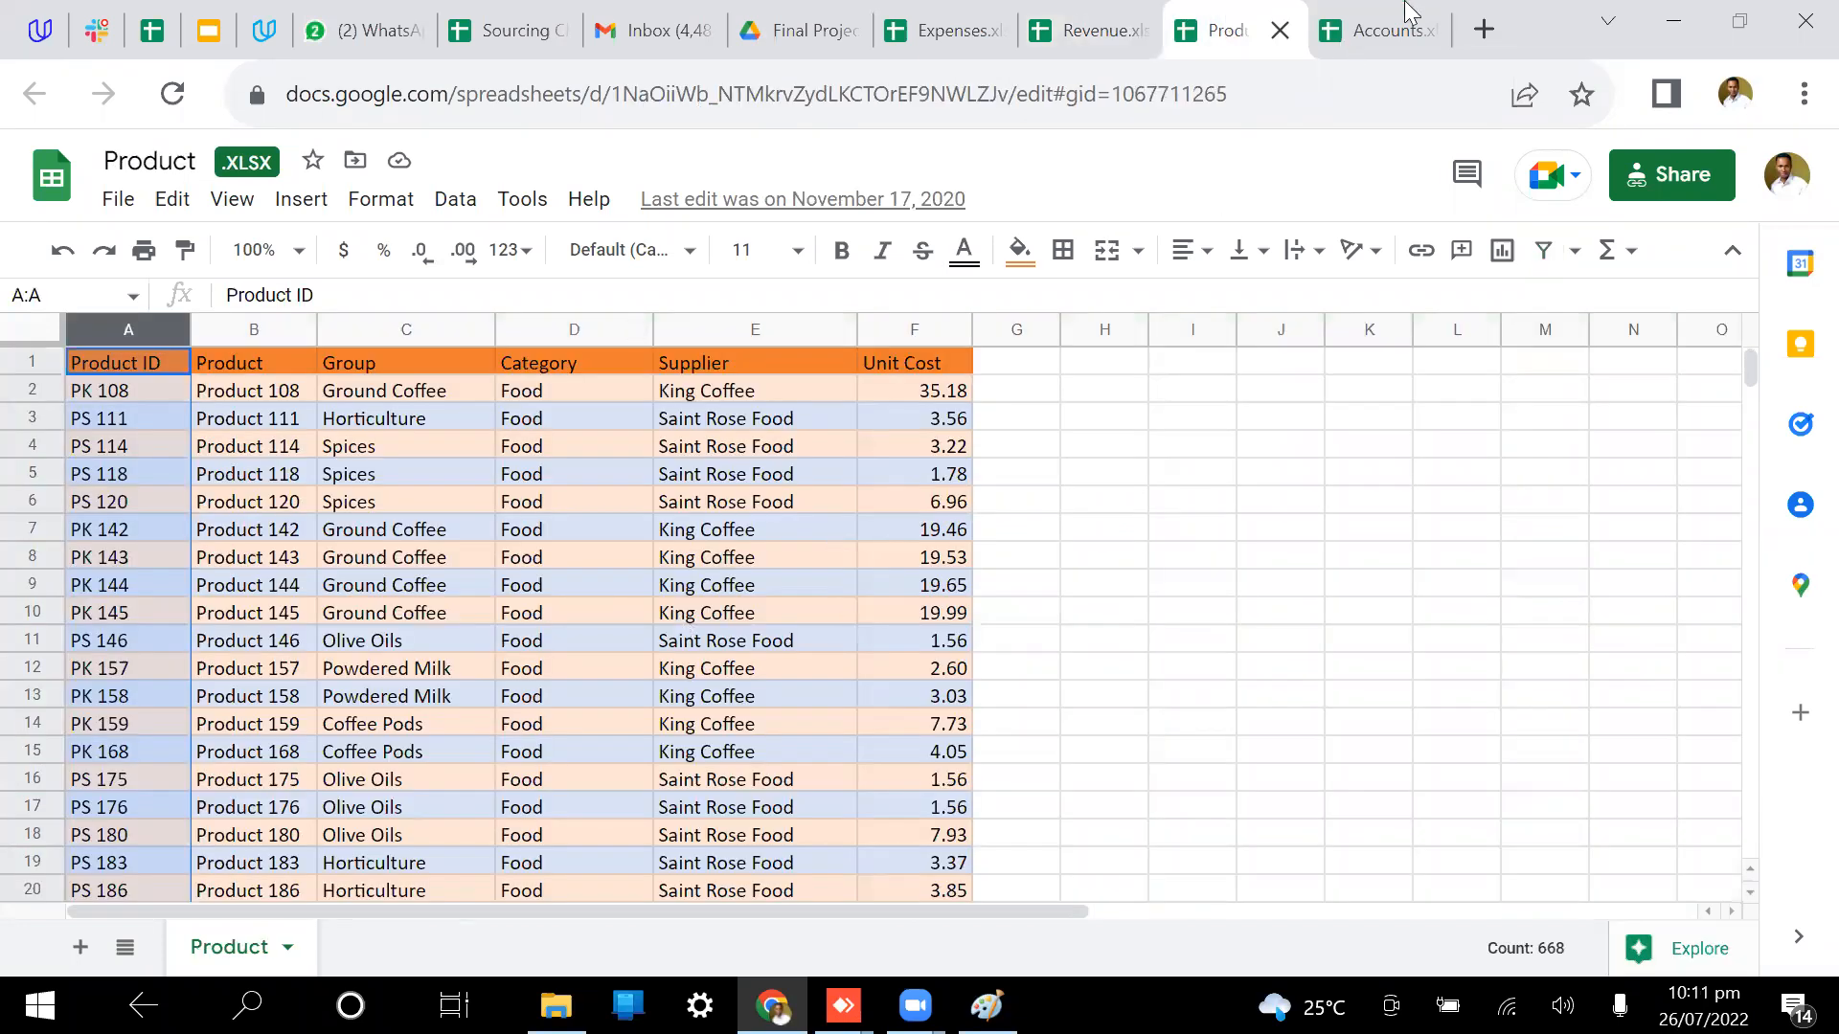
{"action": "left_click", "coordinate": [1089, 36]}
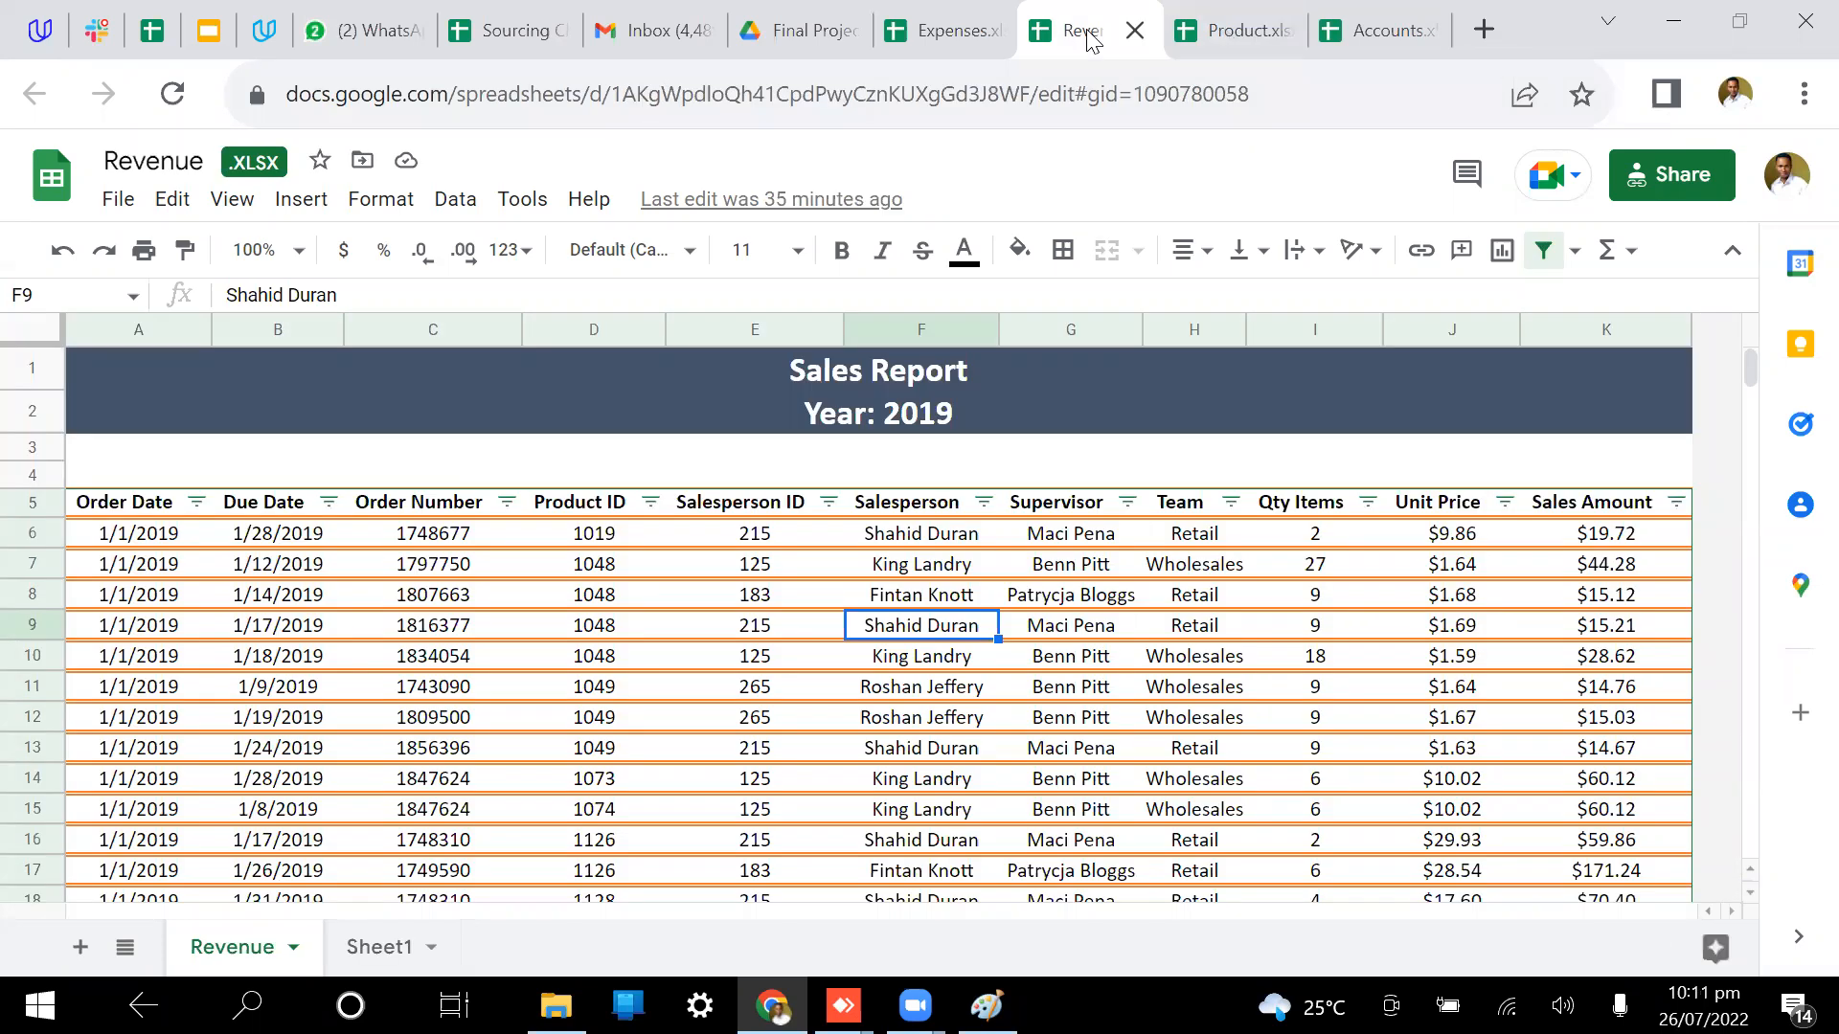
{"action": "left_click", "coordinate": [982, 24]}
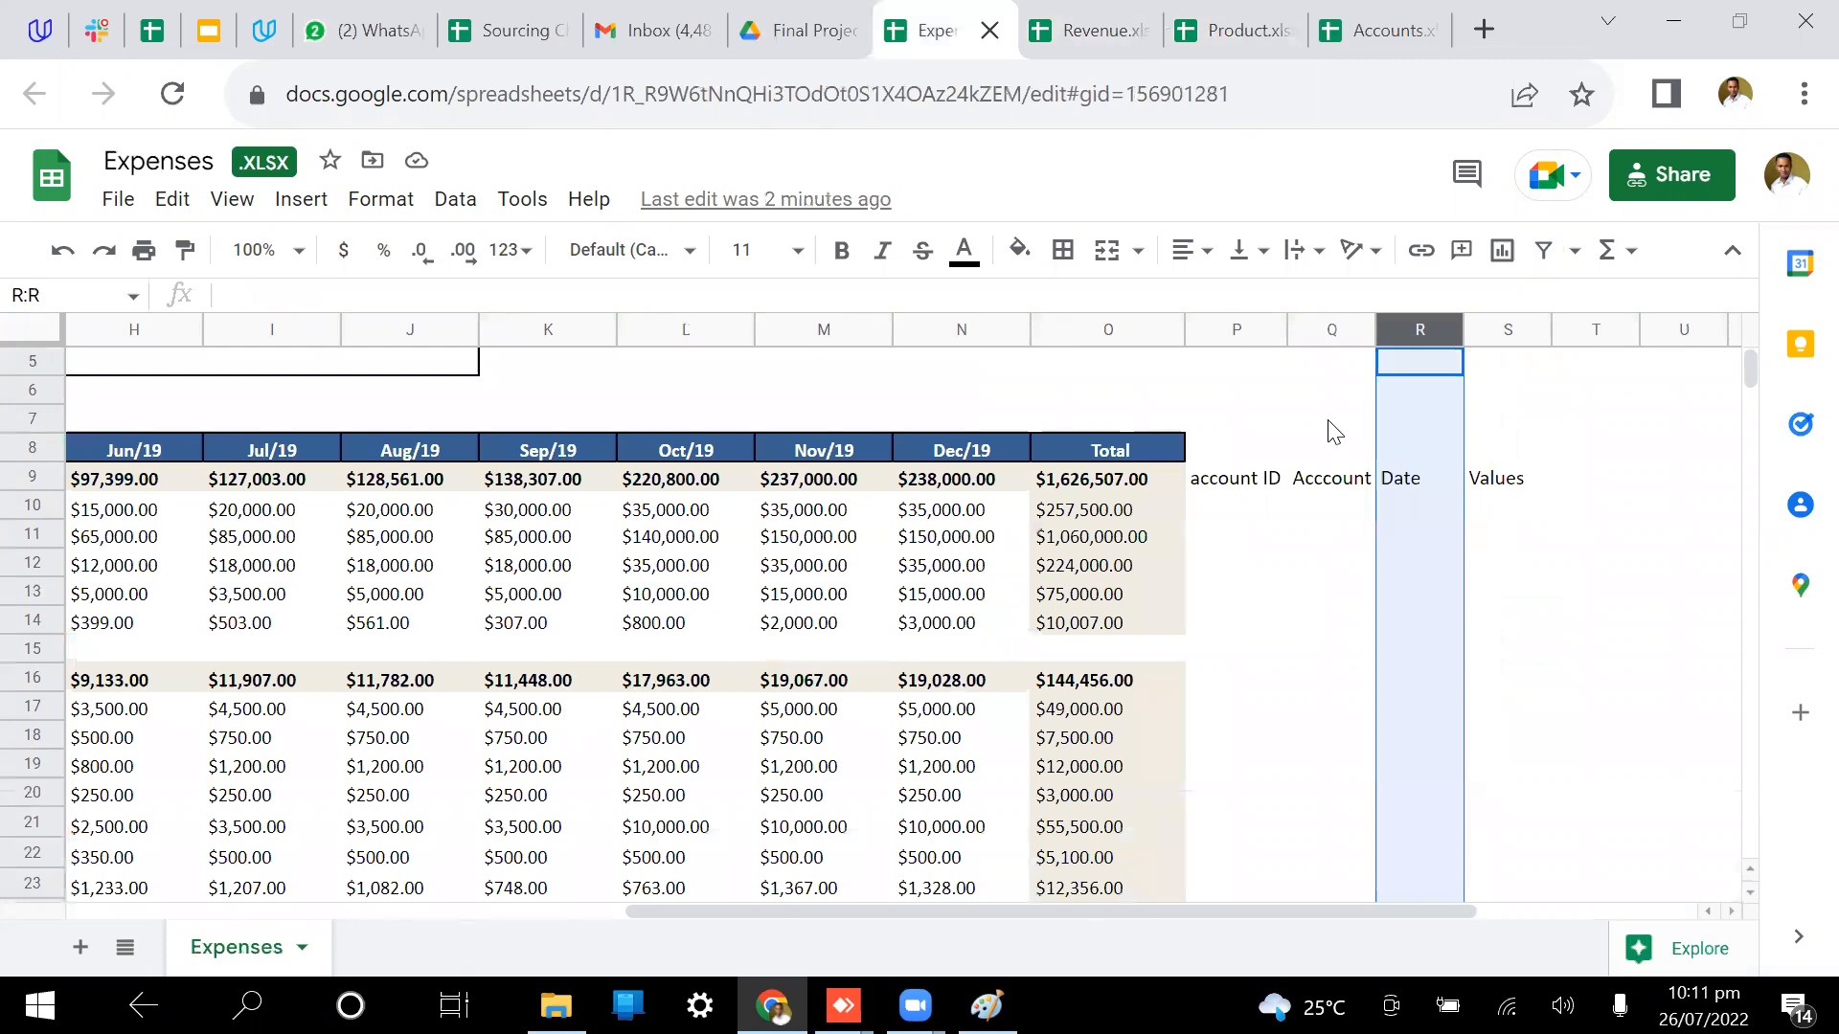
Step: Move the Expenses 'Date' header from cell R9 up to R8
{"action": "left_click_drag", "start_coordinate": [1245, 336], "coordinate": [1503, 323]}
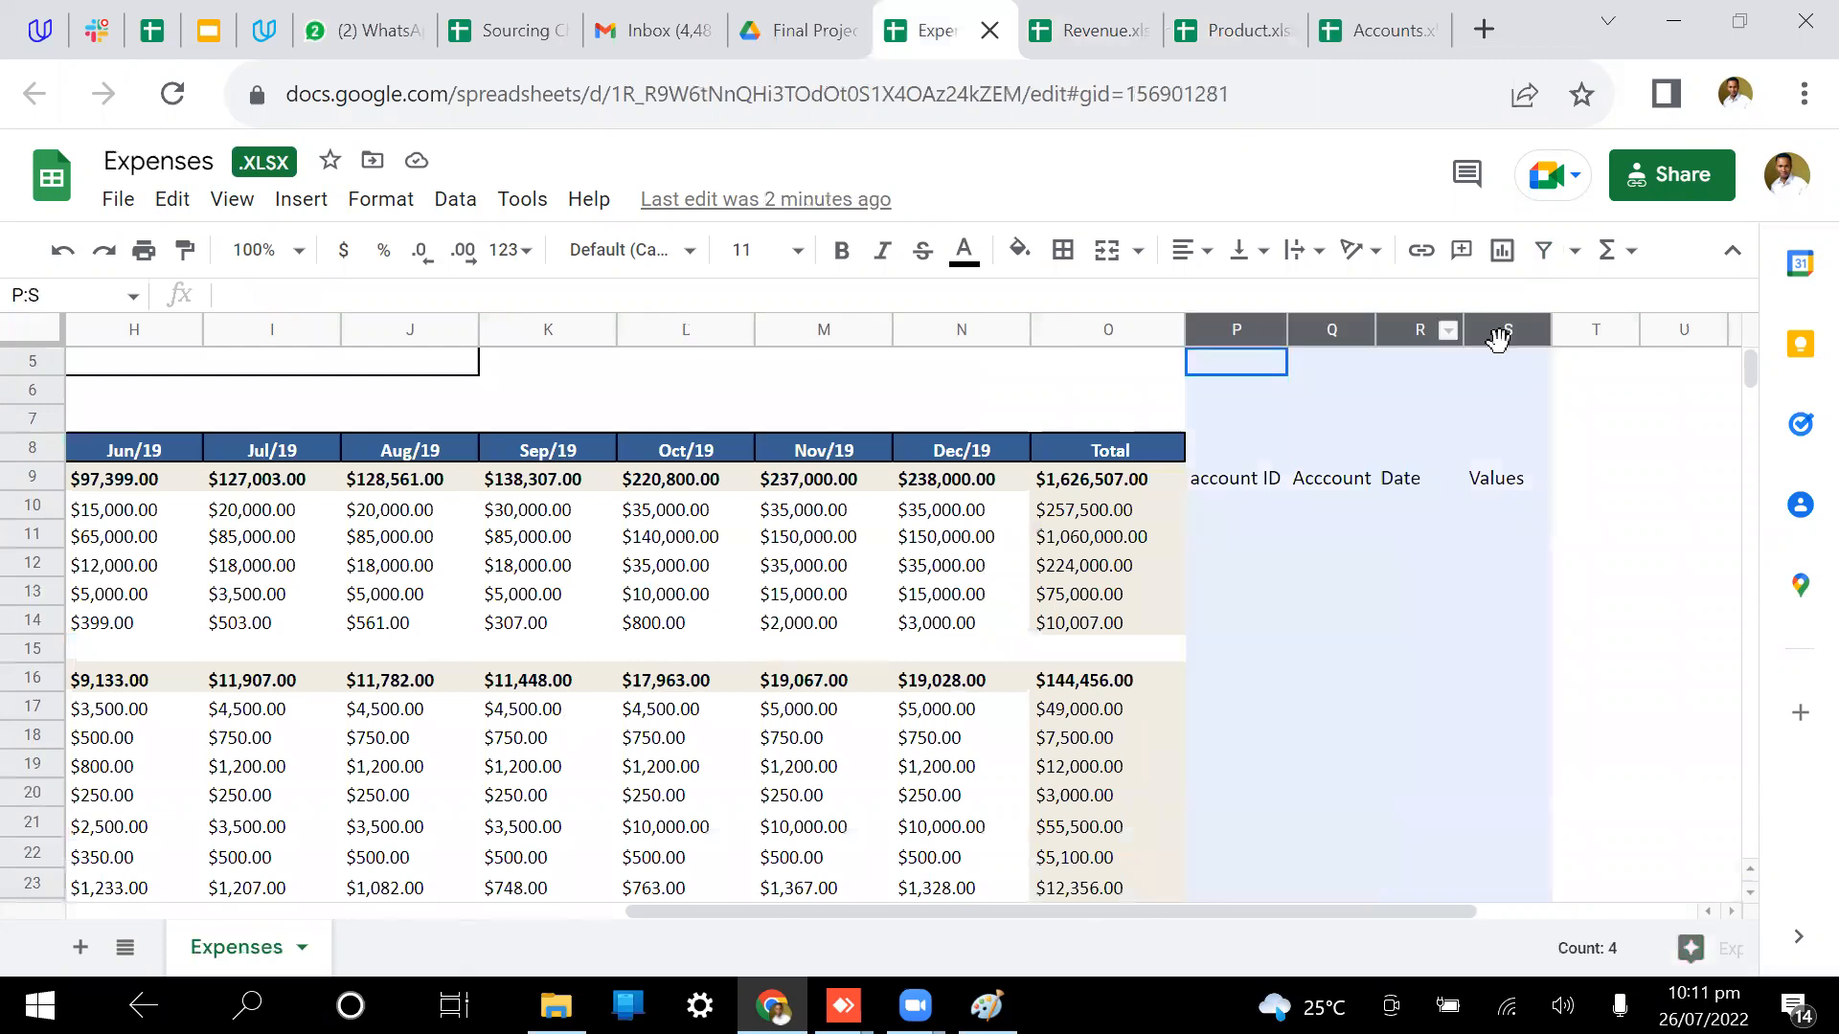
{"action": "left_click", "coordinate": [1419, 484]}
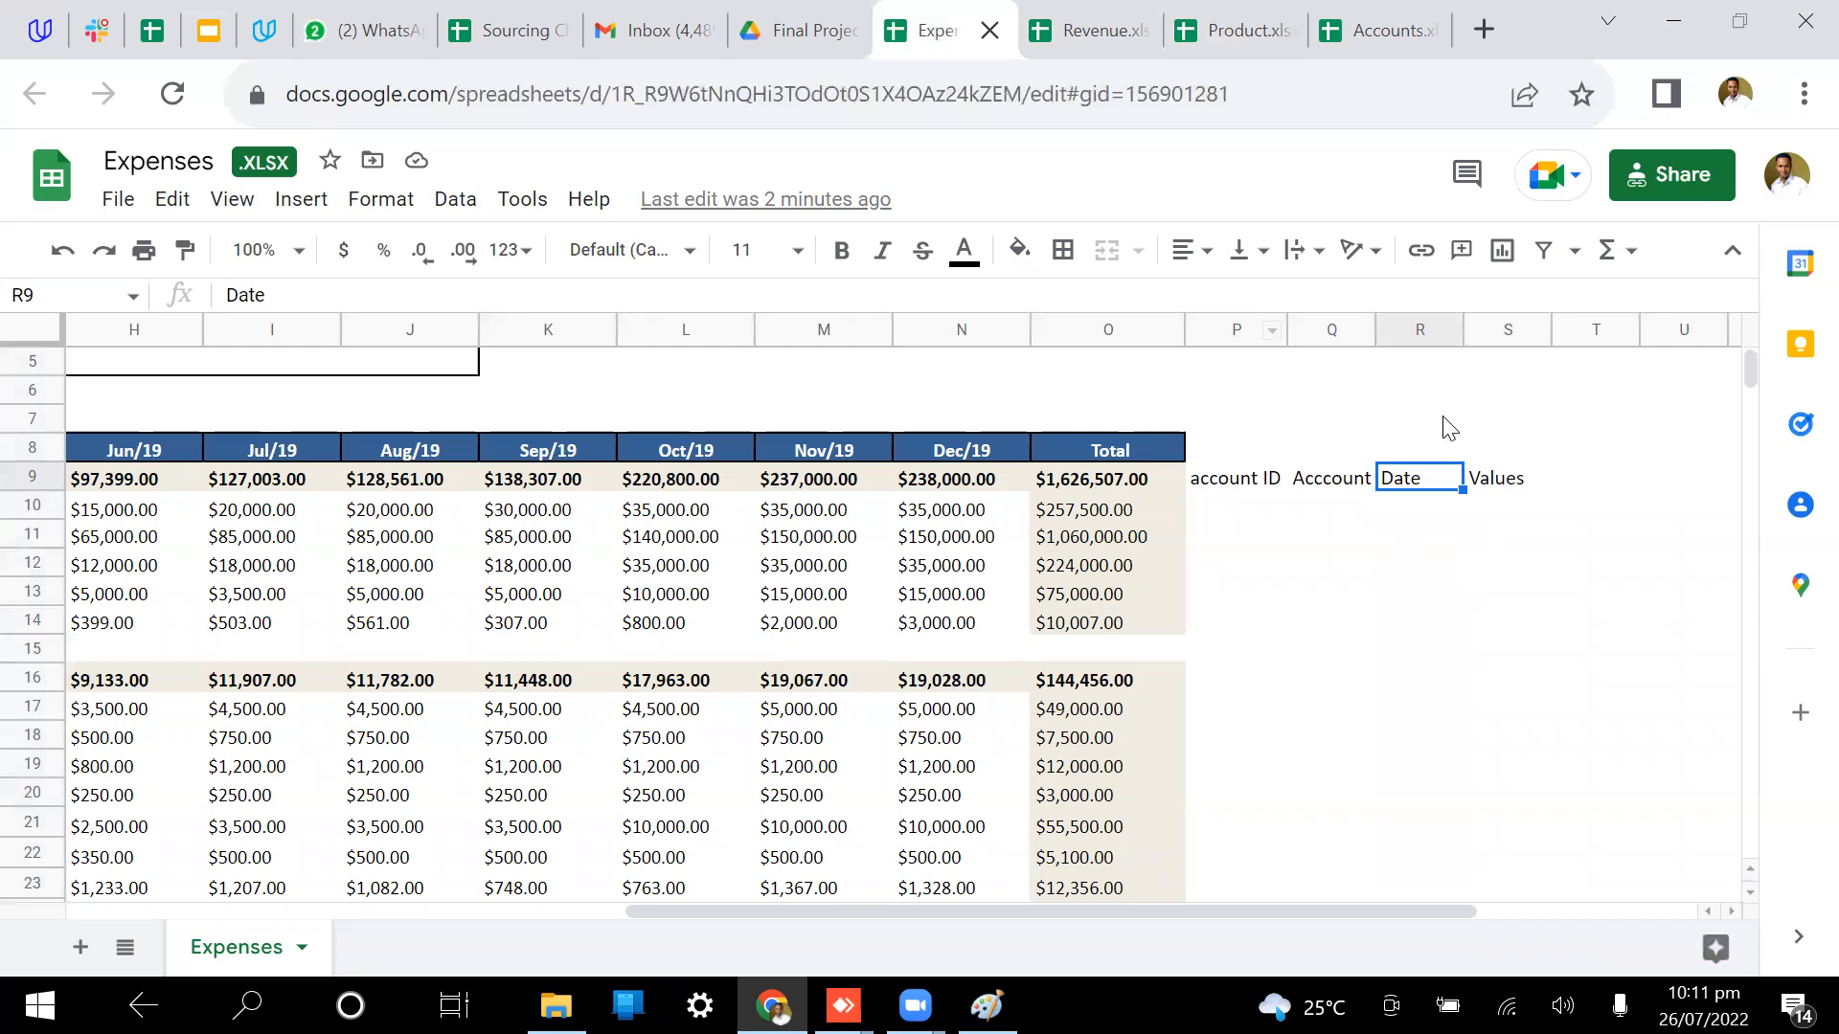
{"action": "left_click_drag", "start_coordinate": [1428, 478], "coordinate": [1428, 450]}
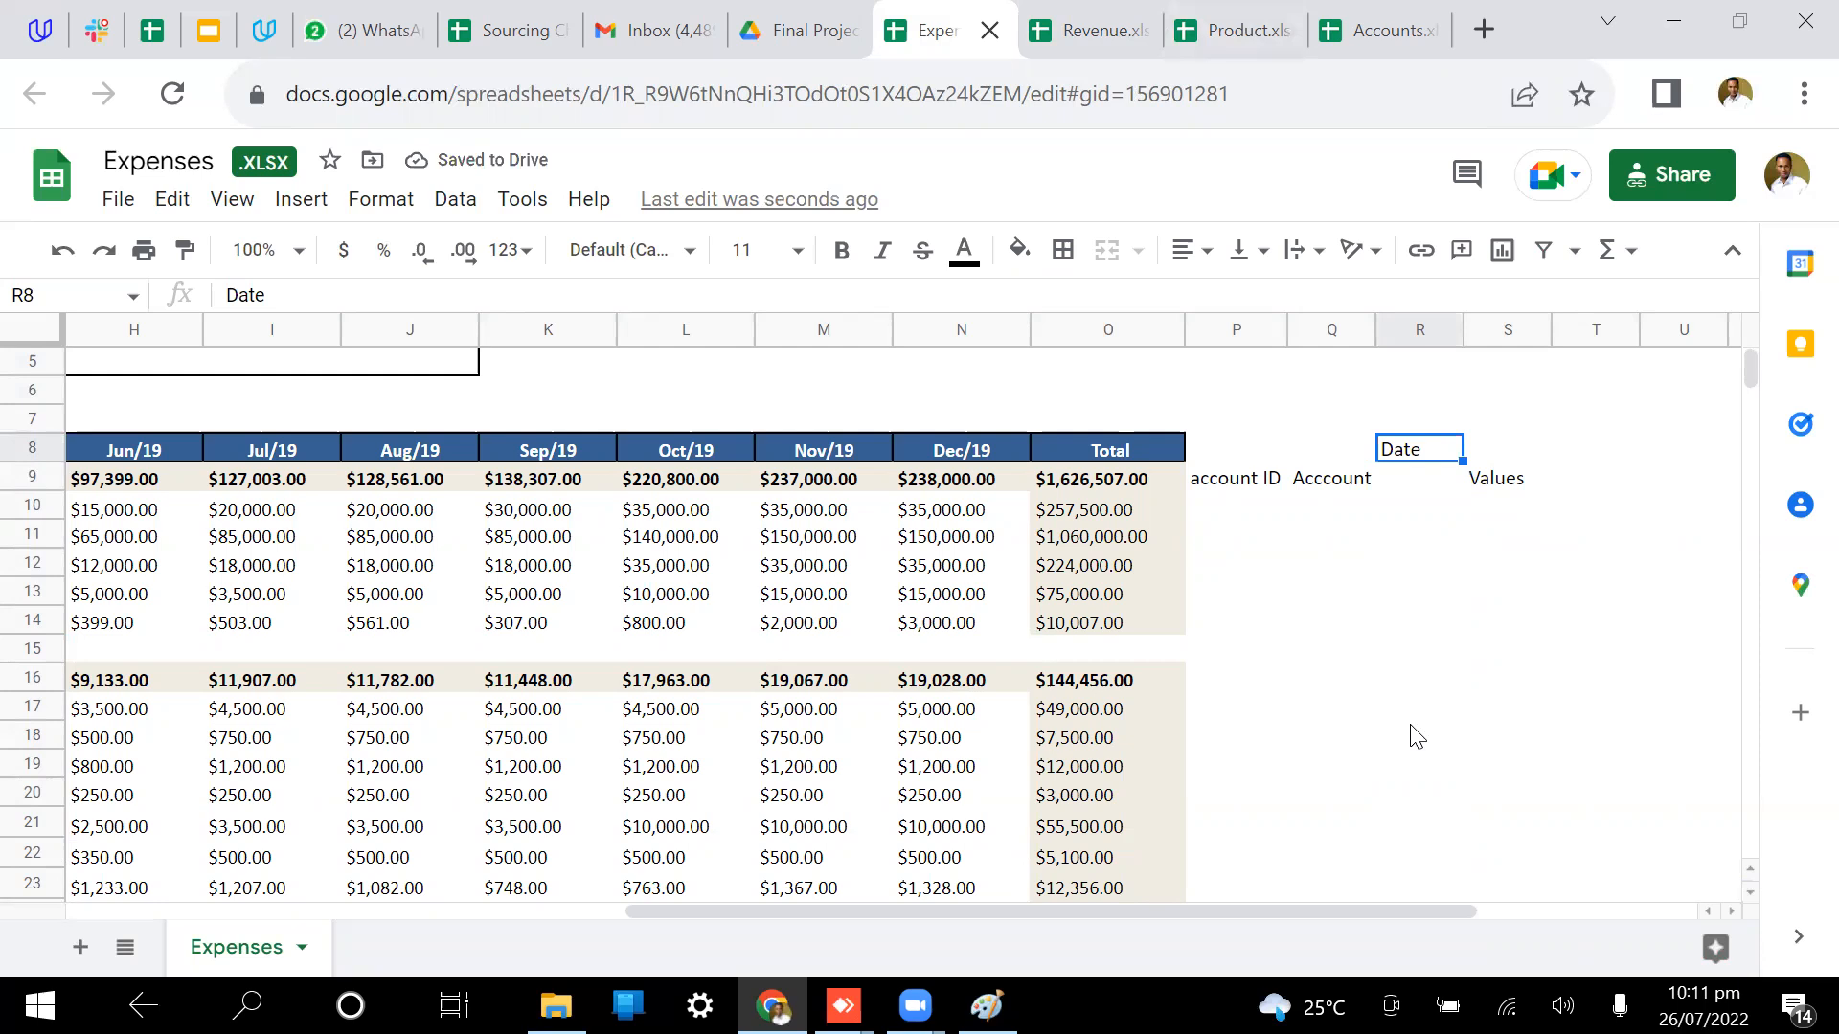
Step: Open the Accounts spreadsheet and select its AccountID column A
{"action": "left_click", "coordinate": [1390, 14]}
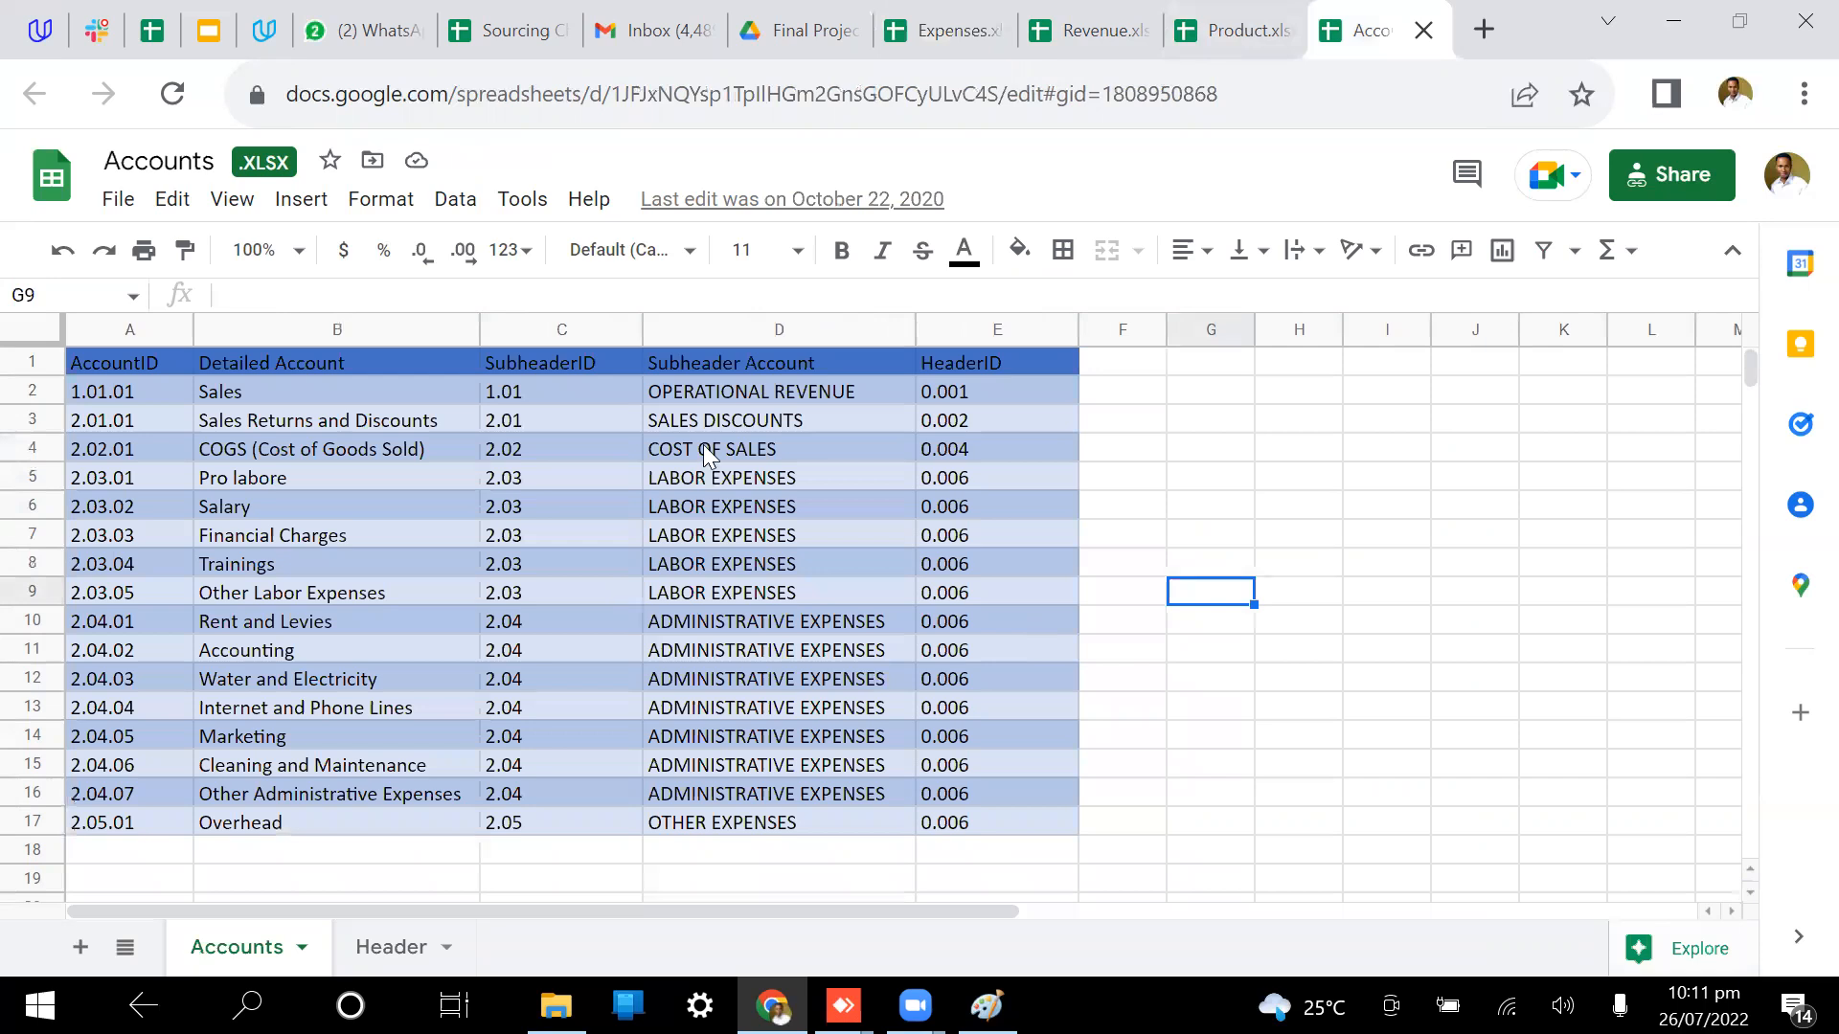
{"action": "scroll", "coordinate": [703, 449], "scroll_direction": "down", "scroll_amount": 1}
{"action": "scroll", "coordinate": [703, 450], "scroll_direction": "up", "scroll_amount": 1}
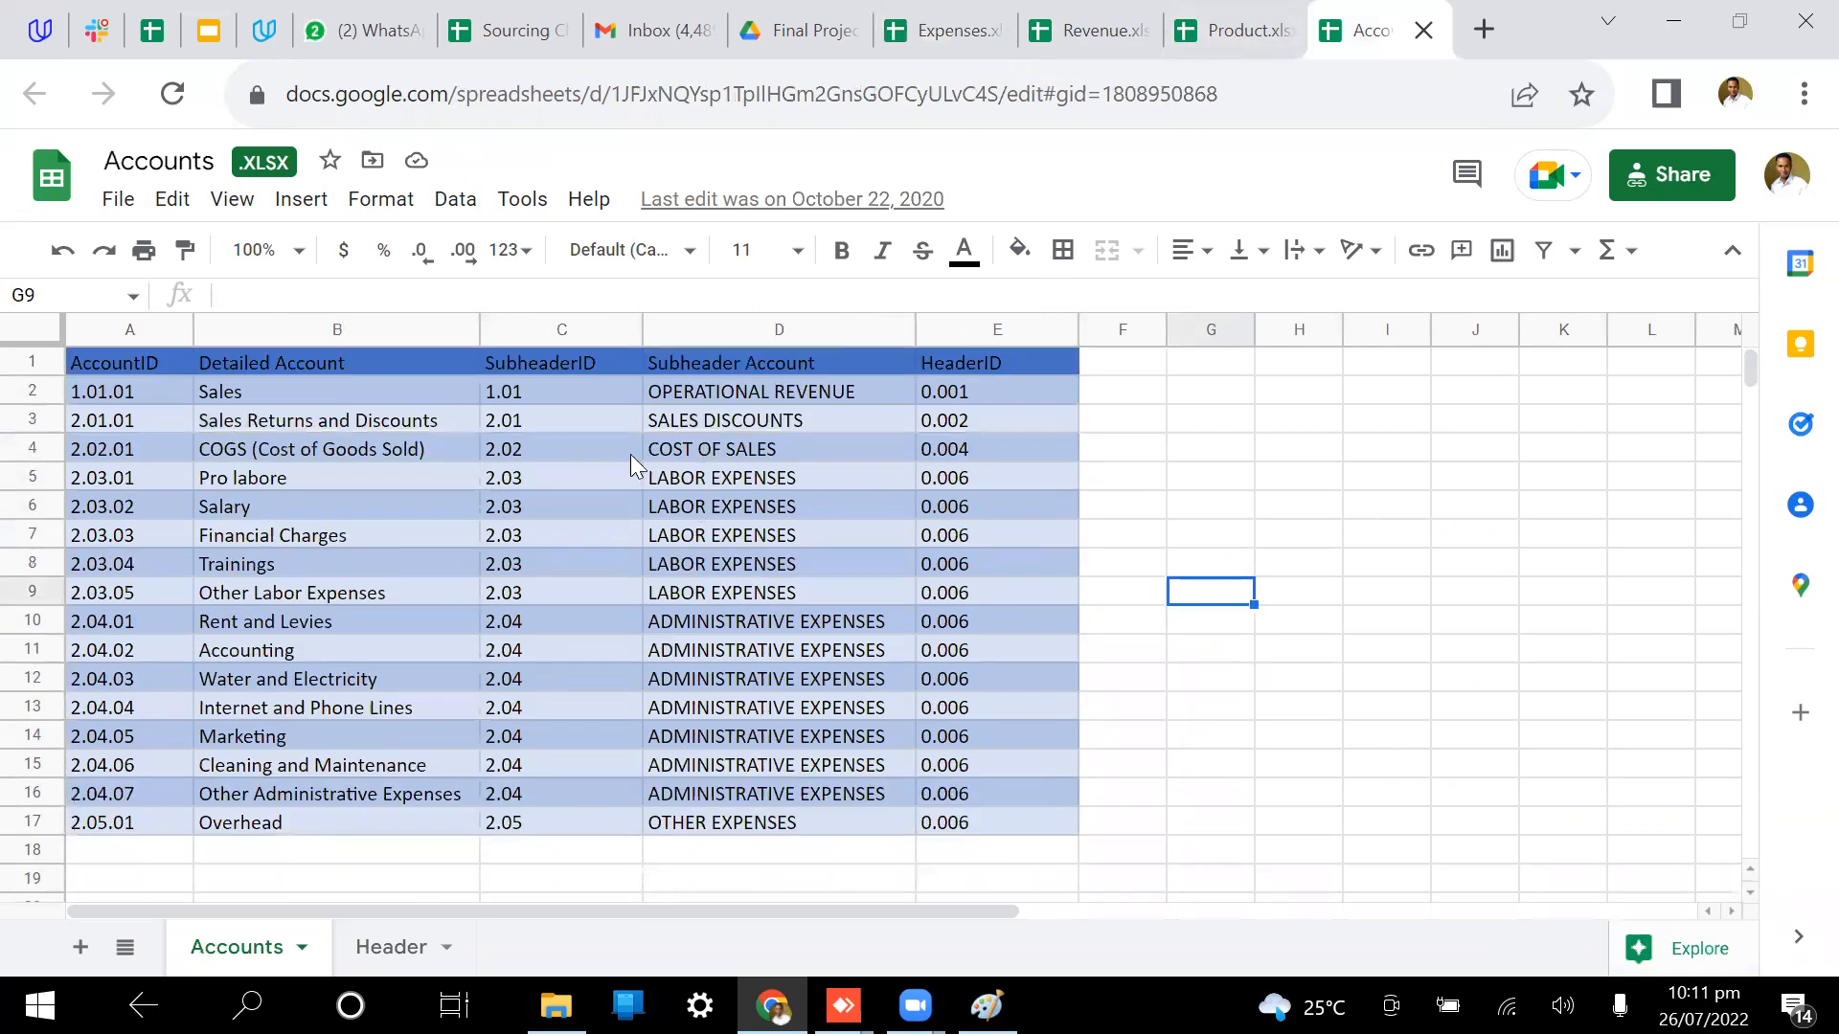
{"action": "left_click", "coordinate": [131, 329]}
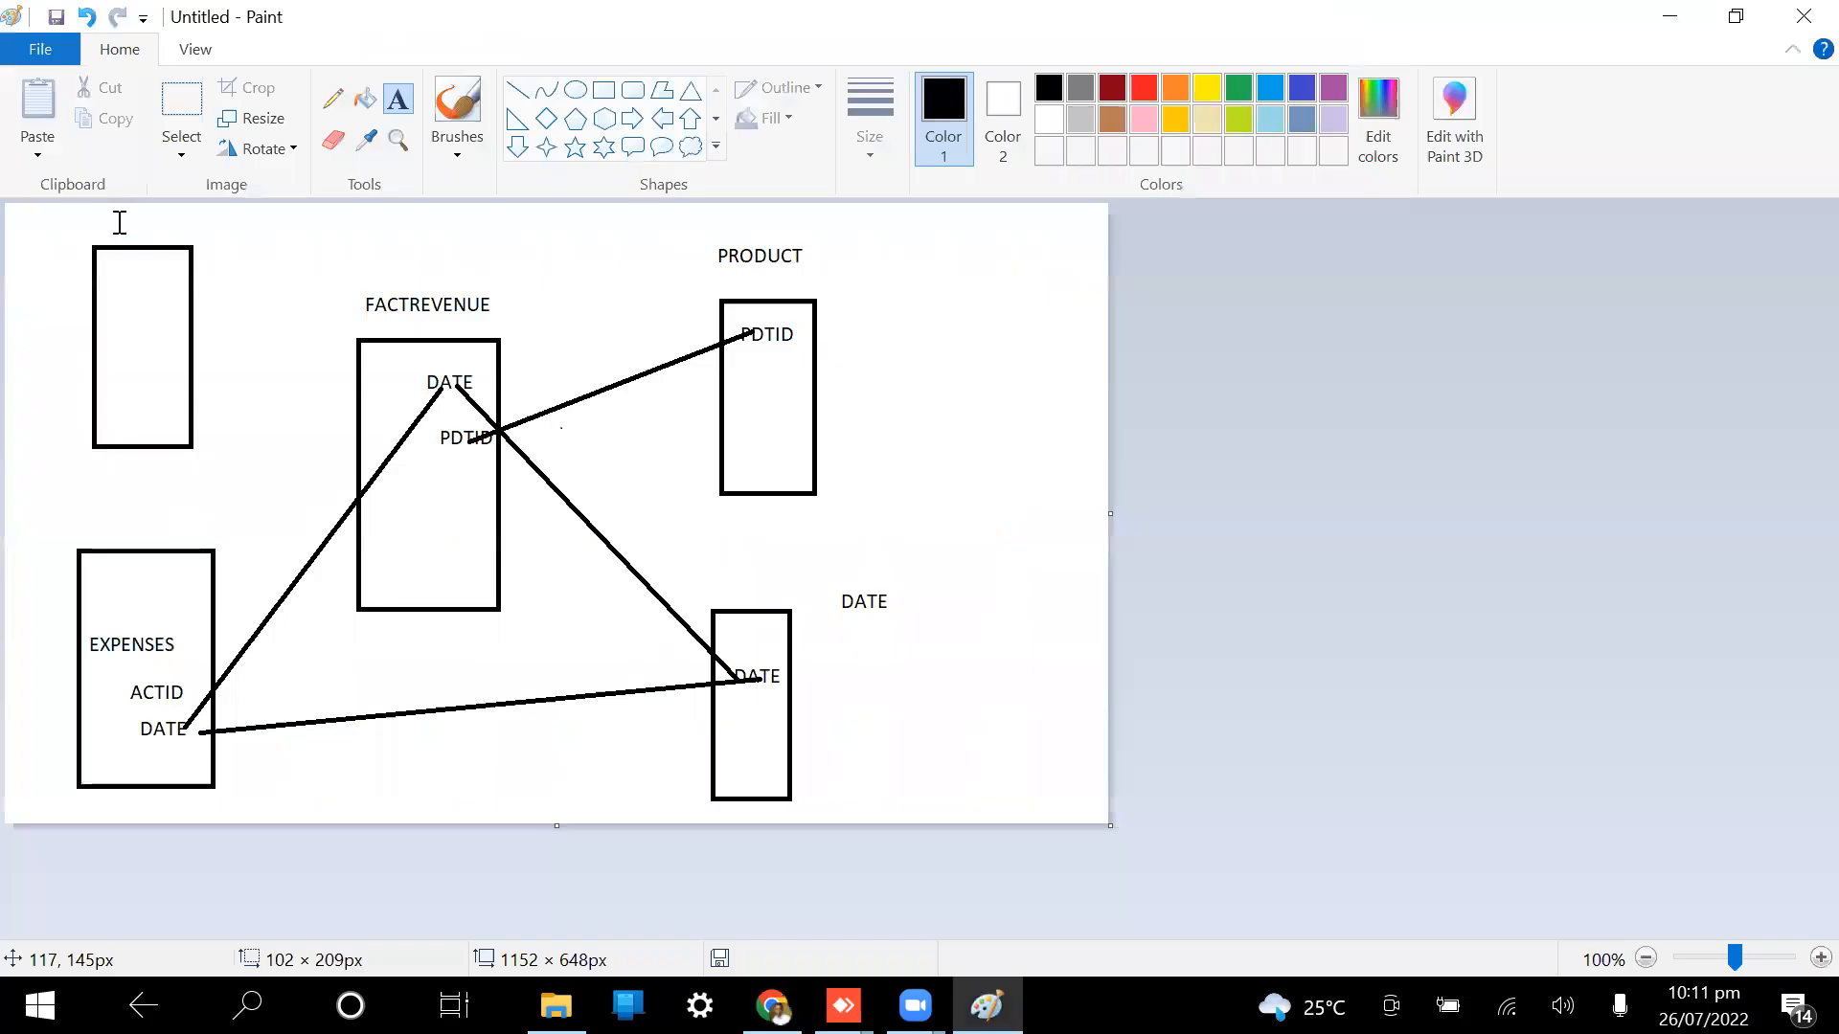
Step: Label the top-left box 'ACCOUNT' in Paint
{"action": "left_click", "coordinate": [119, 223]}
{"action": "type", "text": "ACCOUNT"}
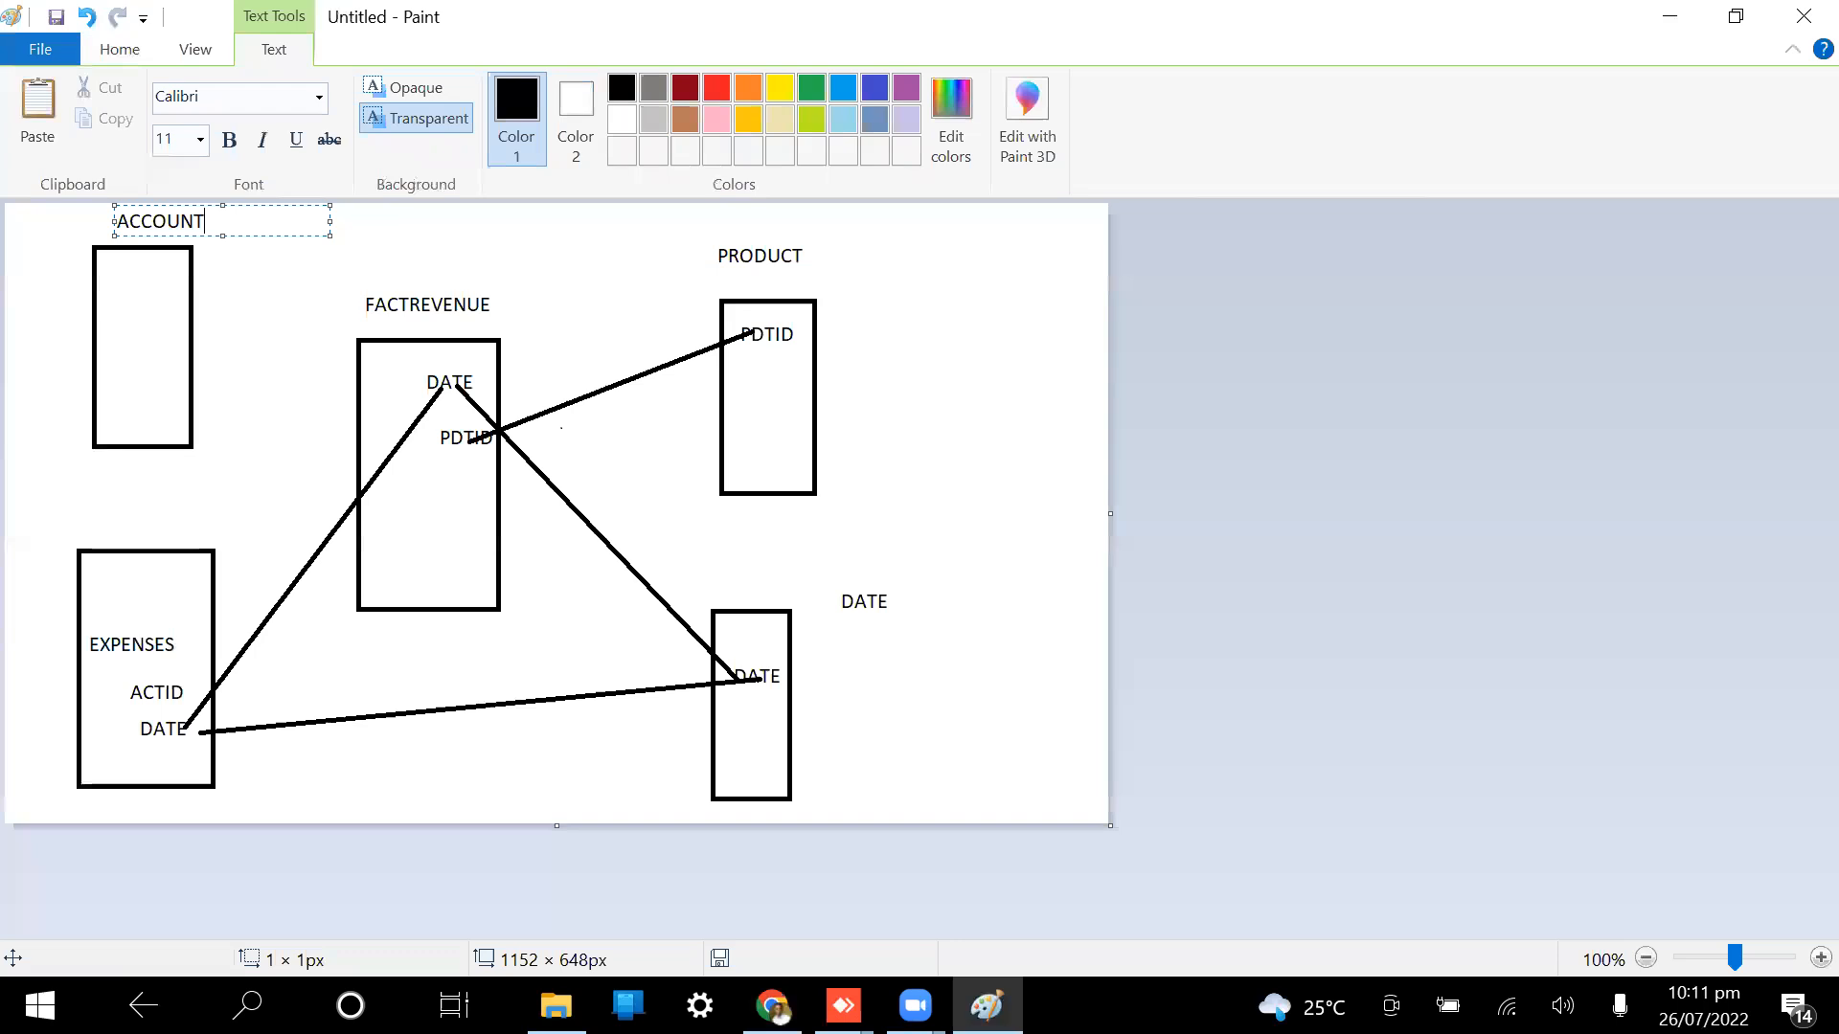
{"action": "left_click", "coordinate": [120, 292]}
Step: Add an 'ACTID' field inside the ACCOUNT box and draw a line to EXPENSES
{"action": "left_click", "coordinate": [124, 291]}
{"action": "type", "text": "ACTID"}
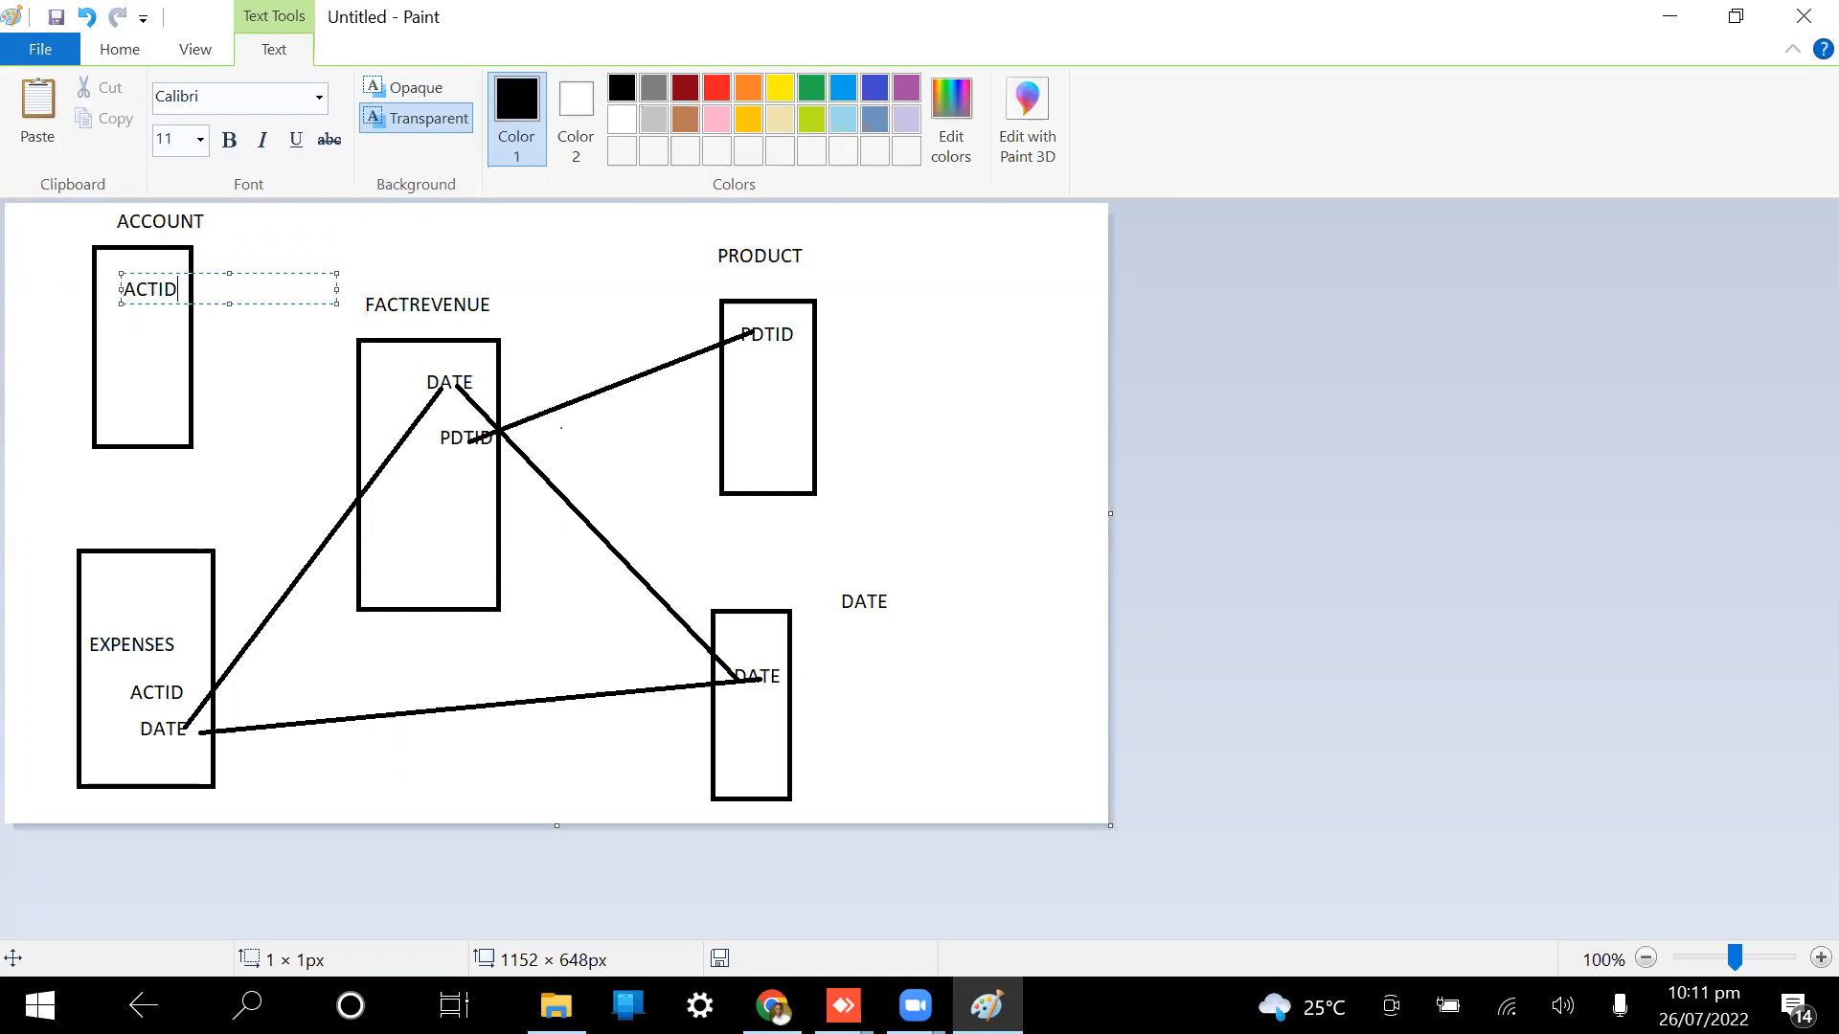
{"action": "left_click", "coordinate": [231, 412]}
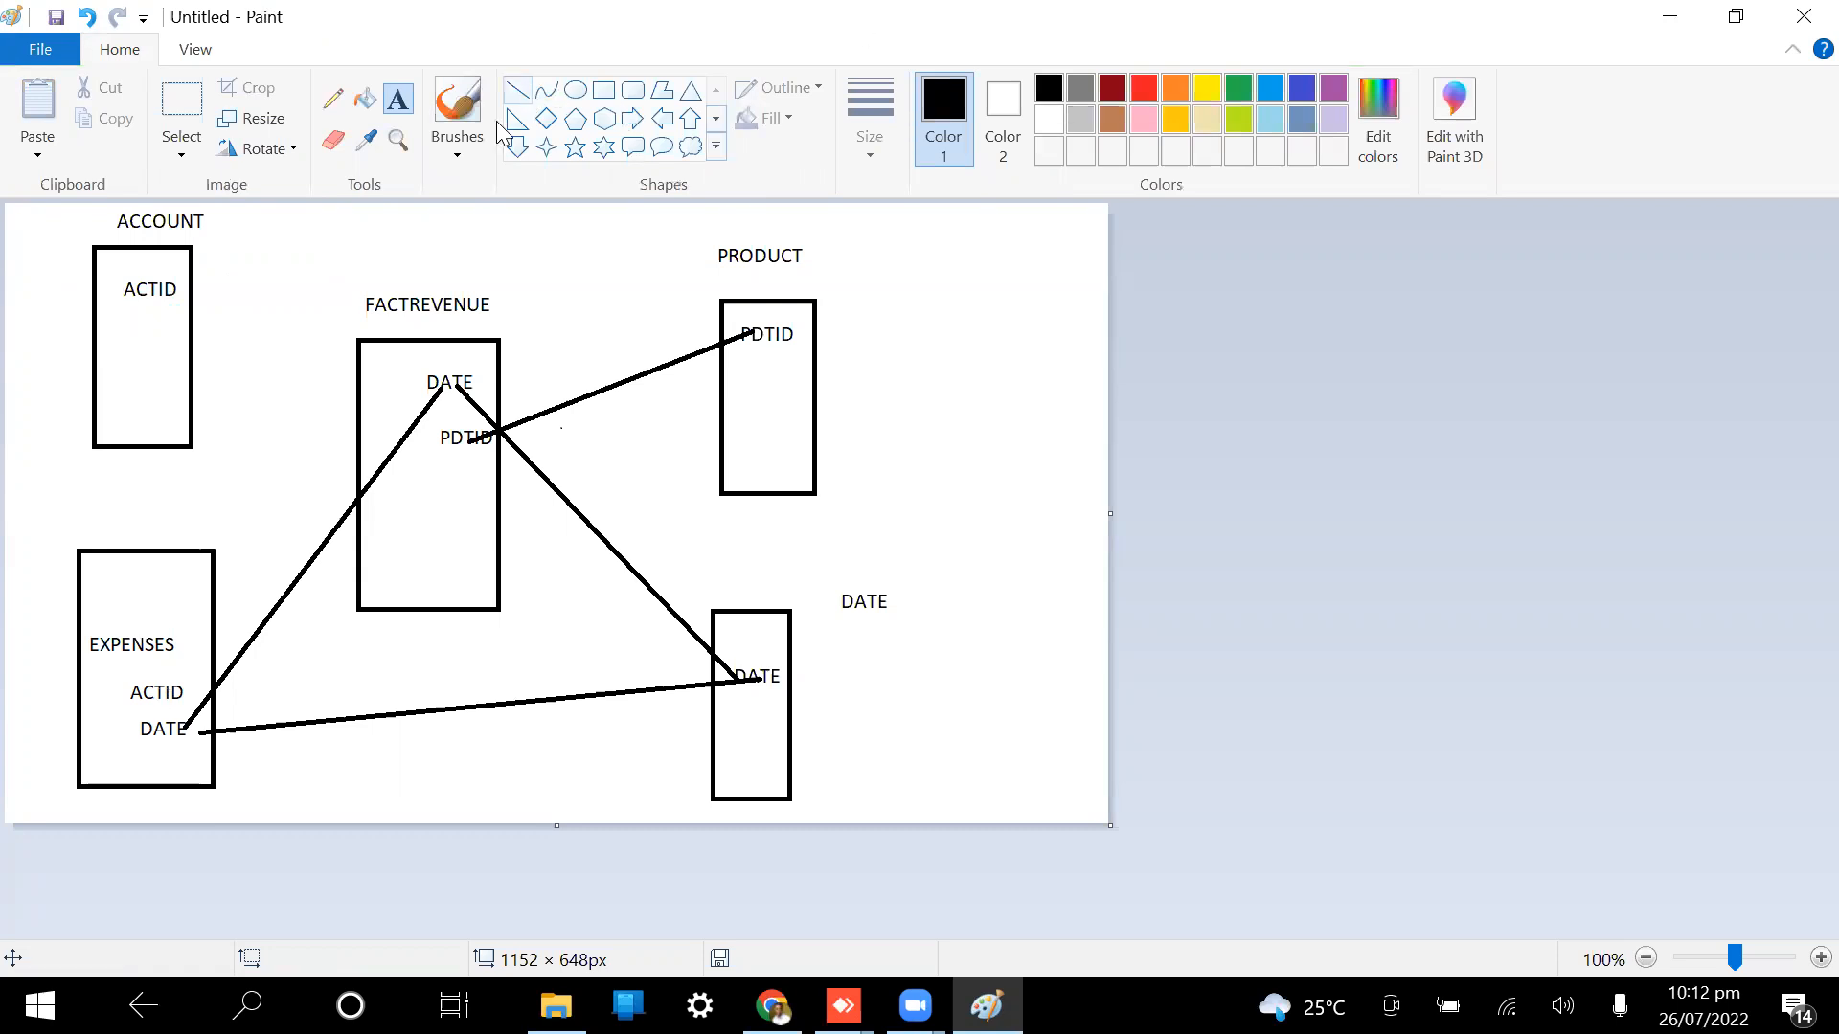
{"action": "left_click", "coordinate": [518, 90]}
{"action": "left_click_drag", "start_coordinate": [159, 295], "coordinate": [163, 684]}
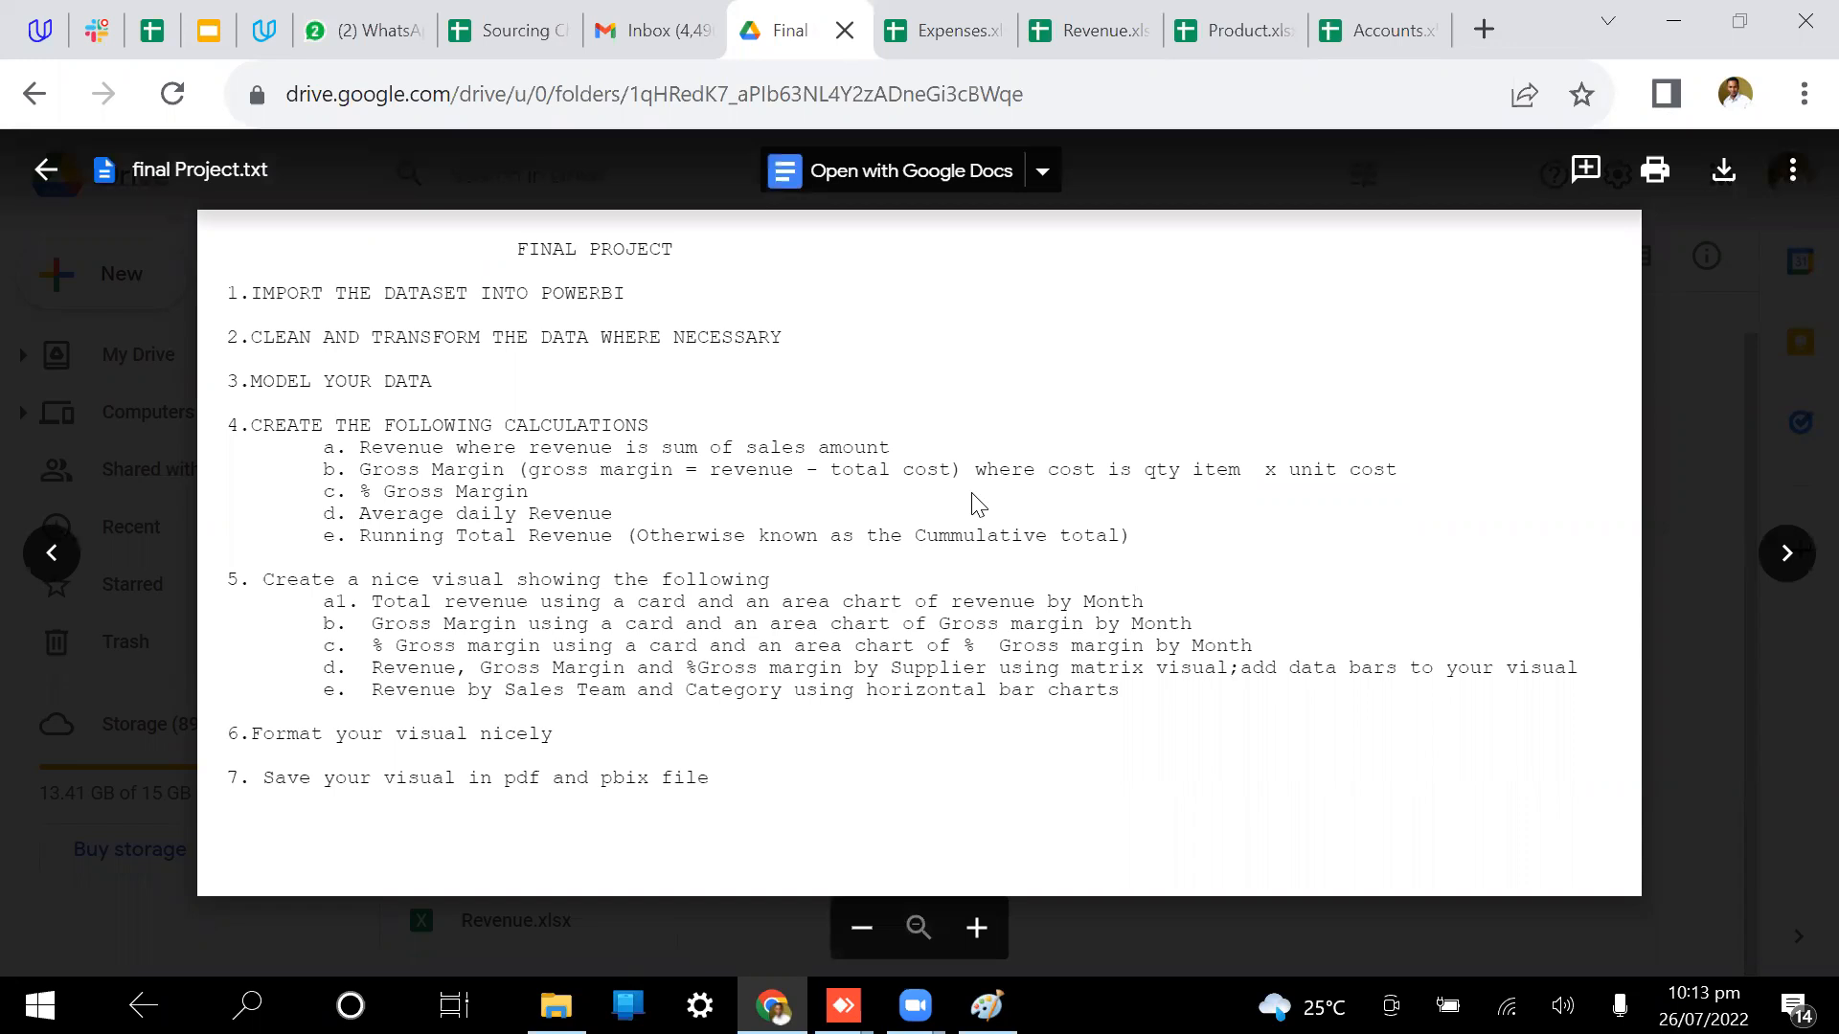
Step: After reading the Project.txt task list, go to WhatsApp Web
{"action": "left_click", "coordinate": [373, 29]}
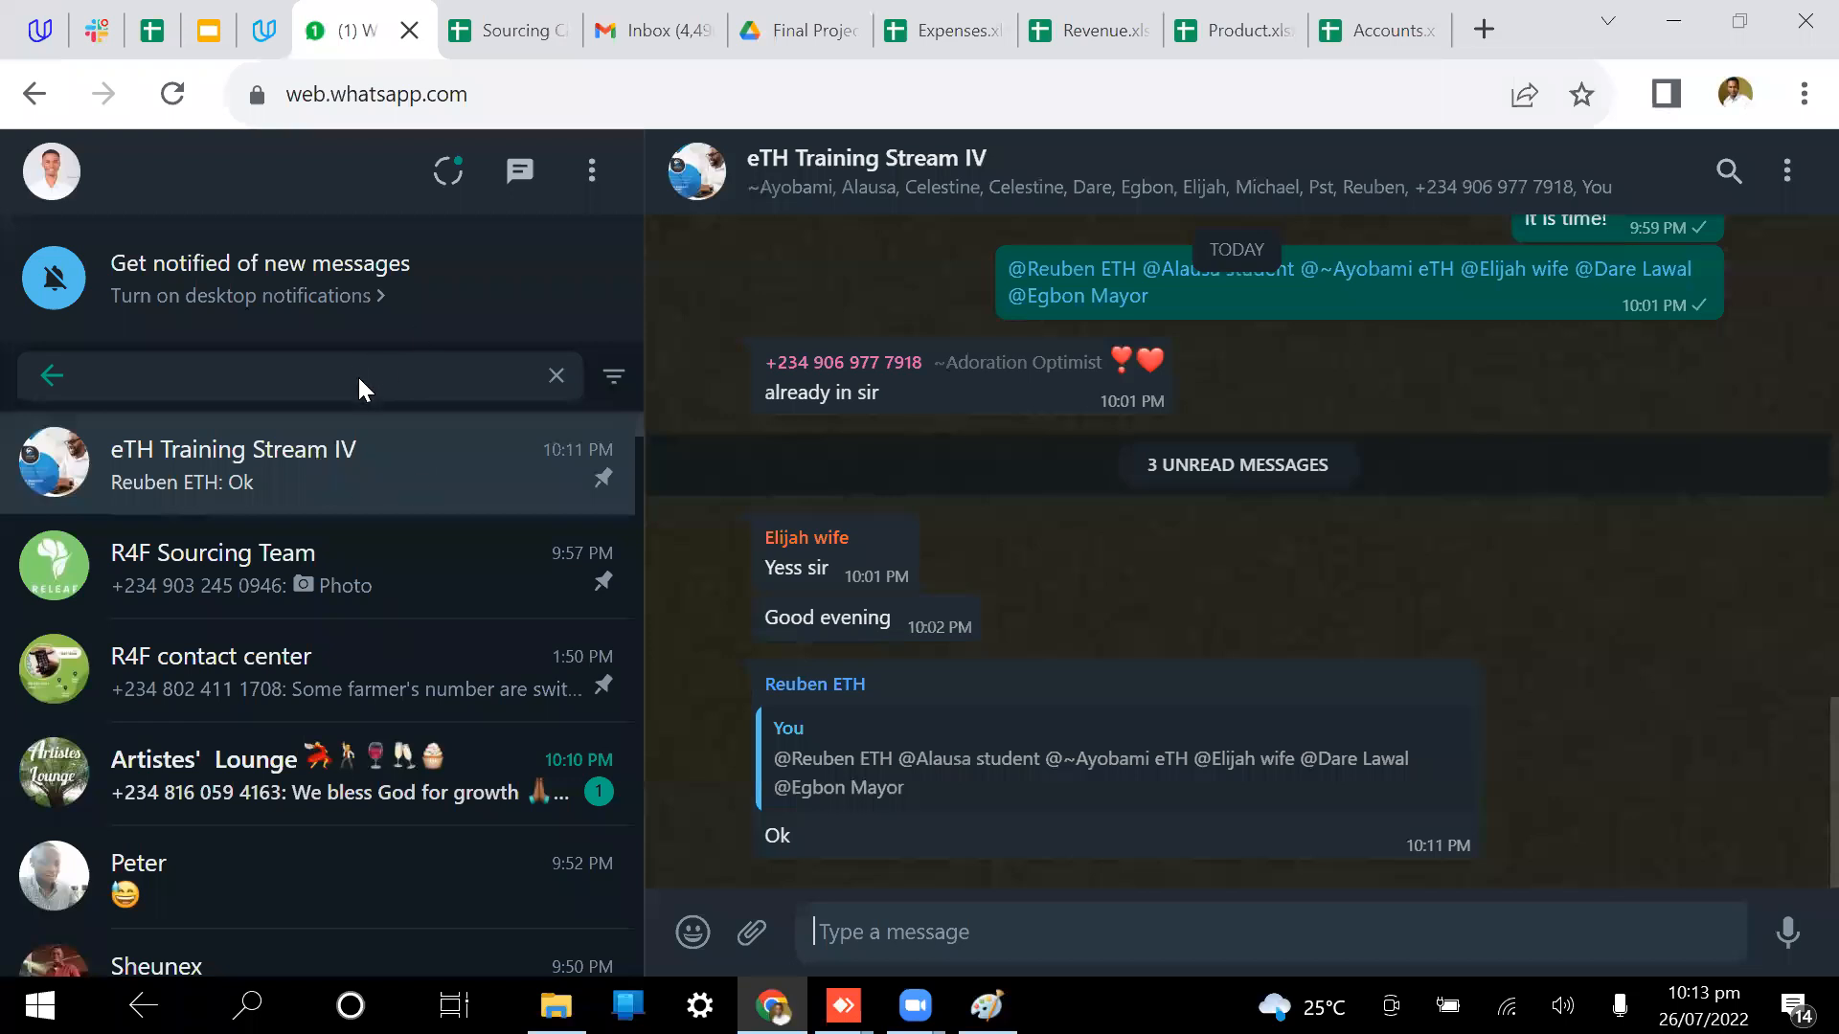
Step: Find the contact's chat and view the shared 'Sales Analysis Report for 2018 and 2019' image full-screen
{"action": "type", "text": "CELE"}
{"action": "left_click", "coordinate": [309, 589]}
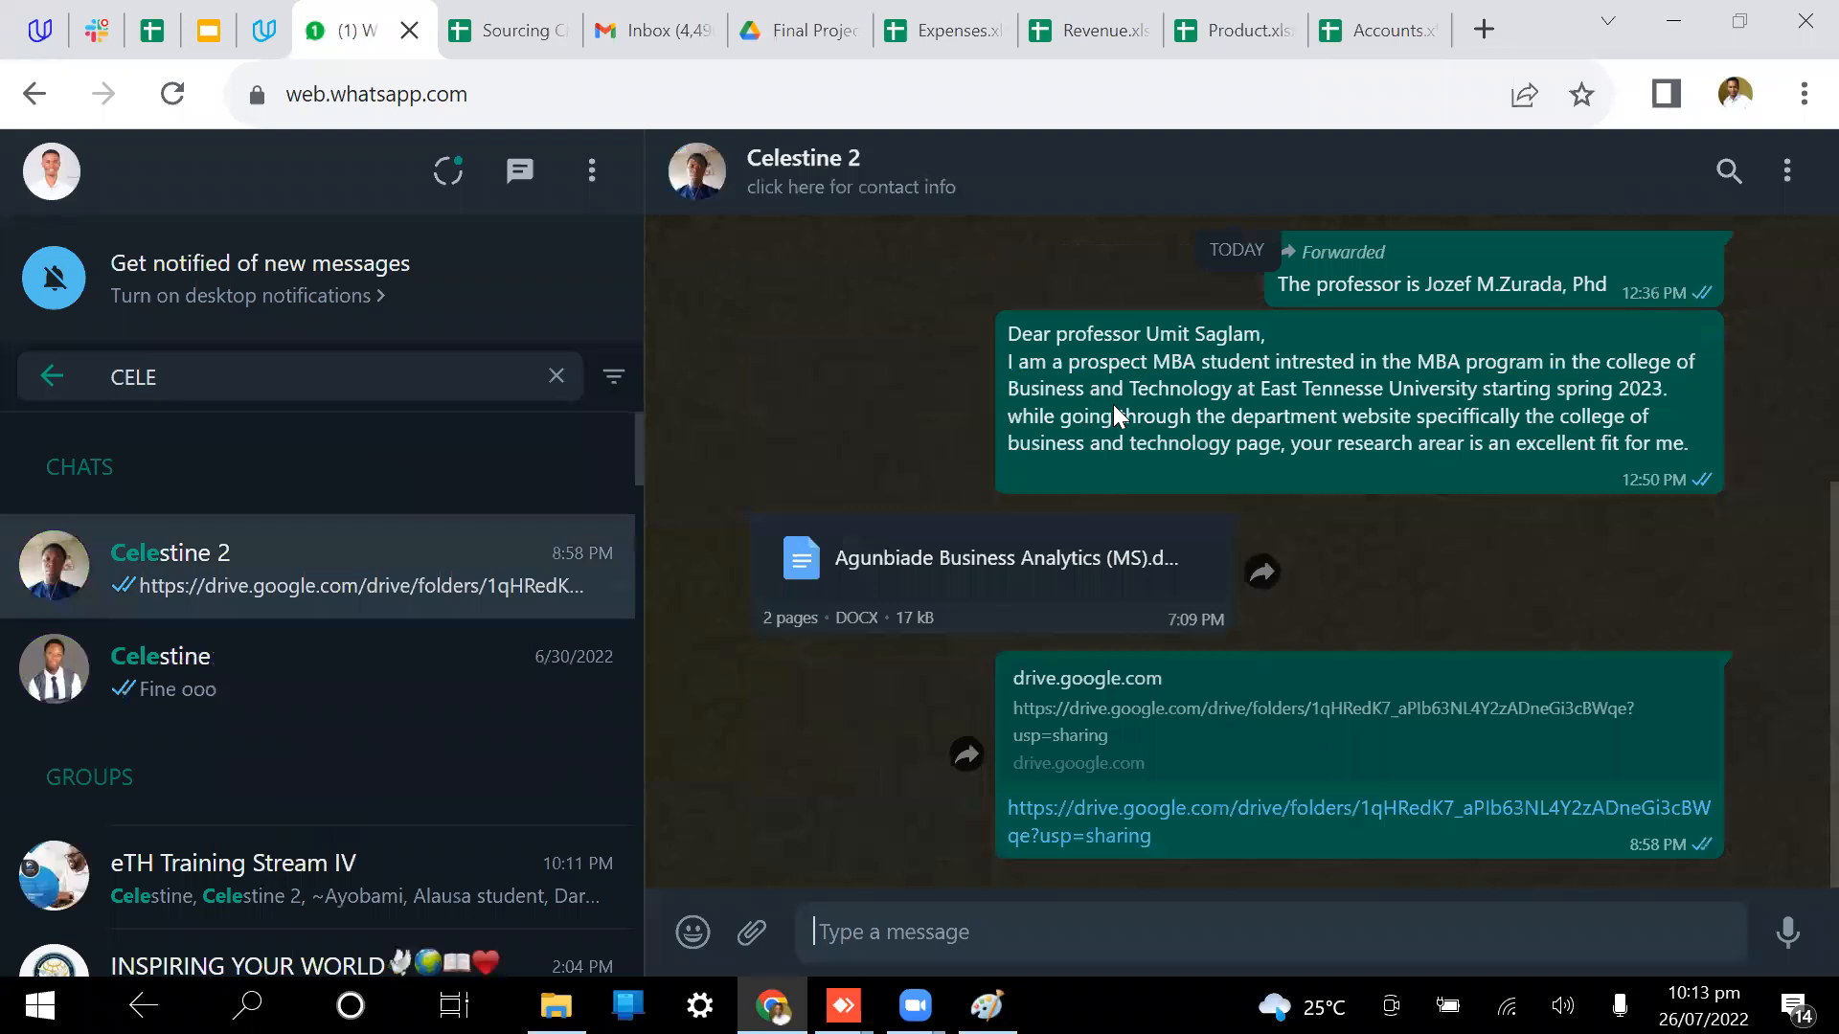
{"action": "scroll", "coordinate": [1116, 414], "scroll_direction": "up", "scroll_amount": 5}
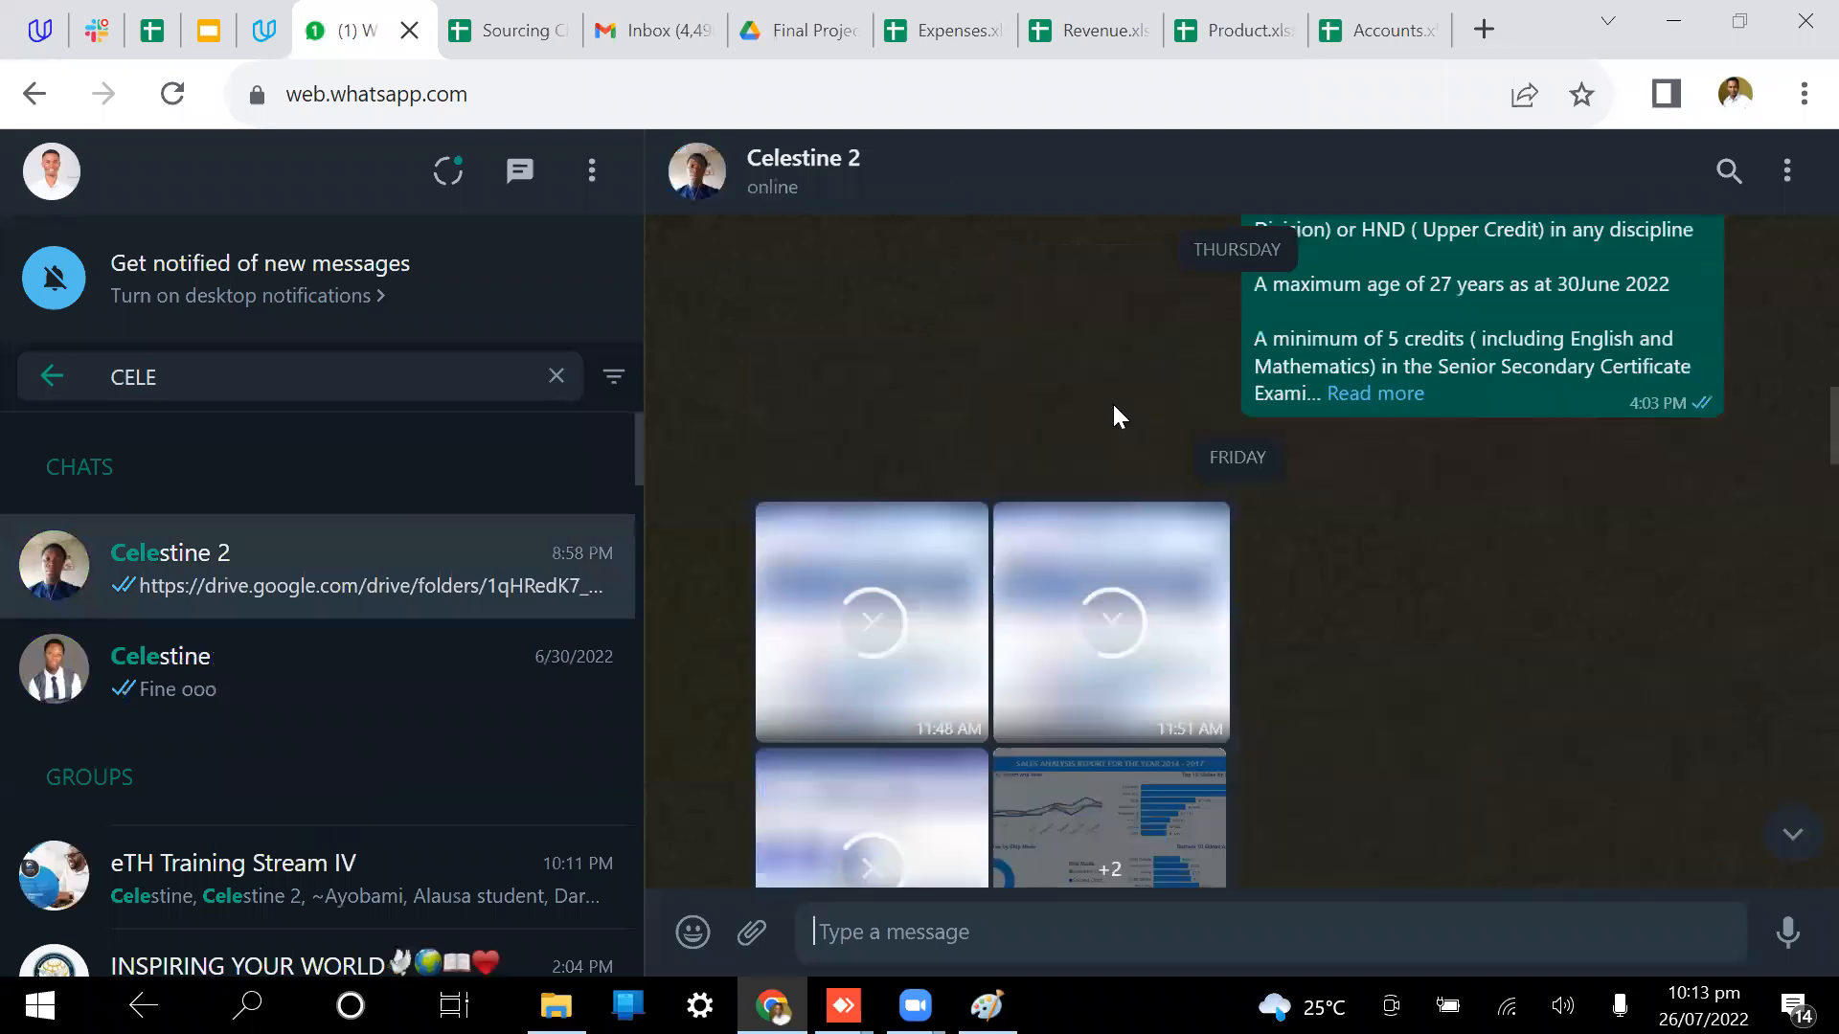
{"action": "scroll", "coordinate": [1113, 407], "scroll_direction": "up", "scroll_amount": 4}
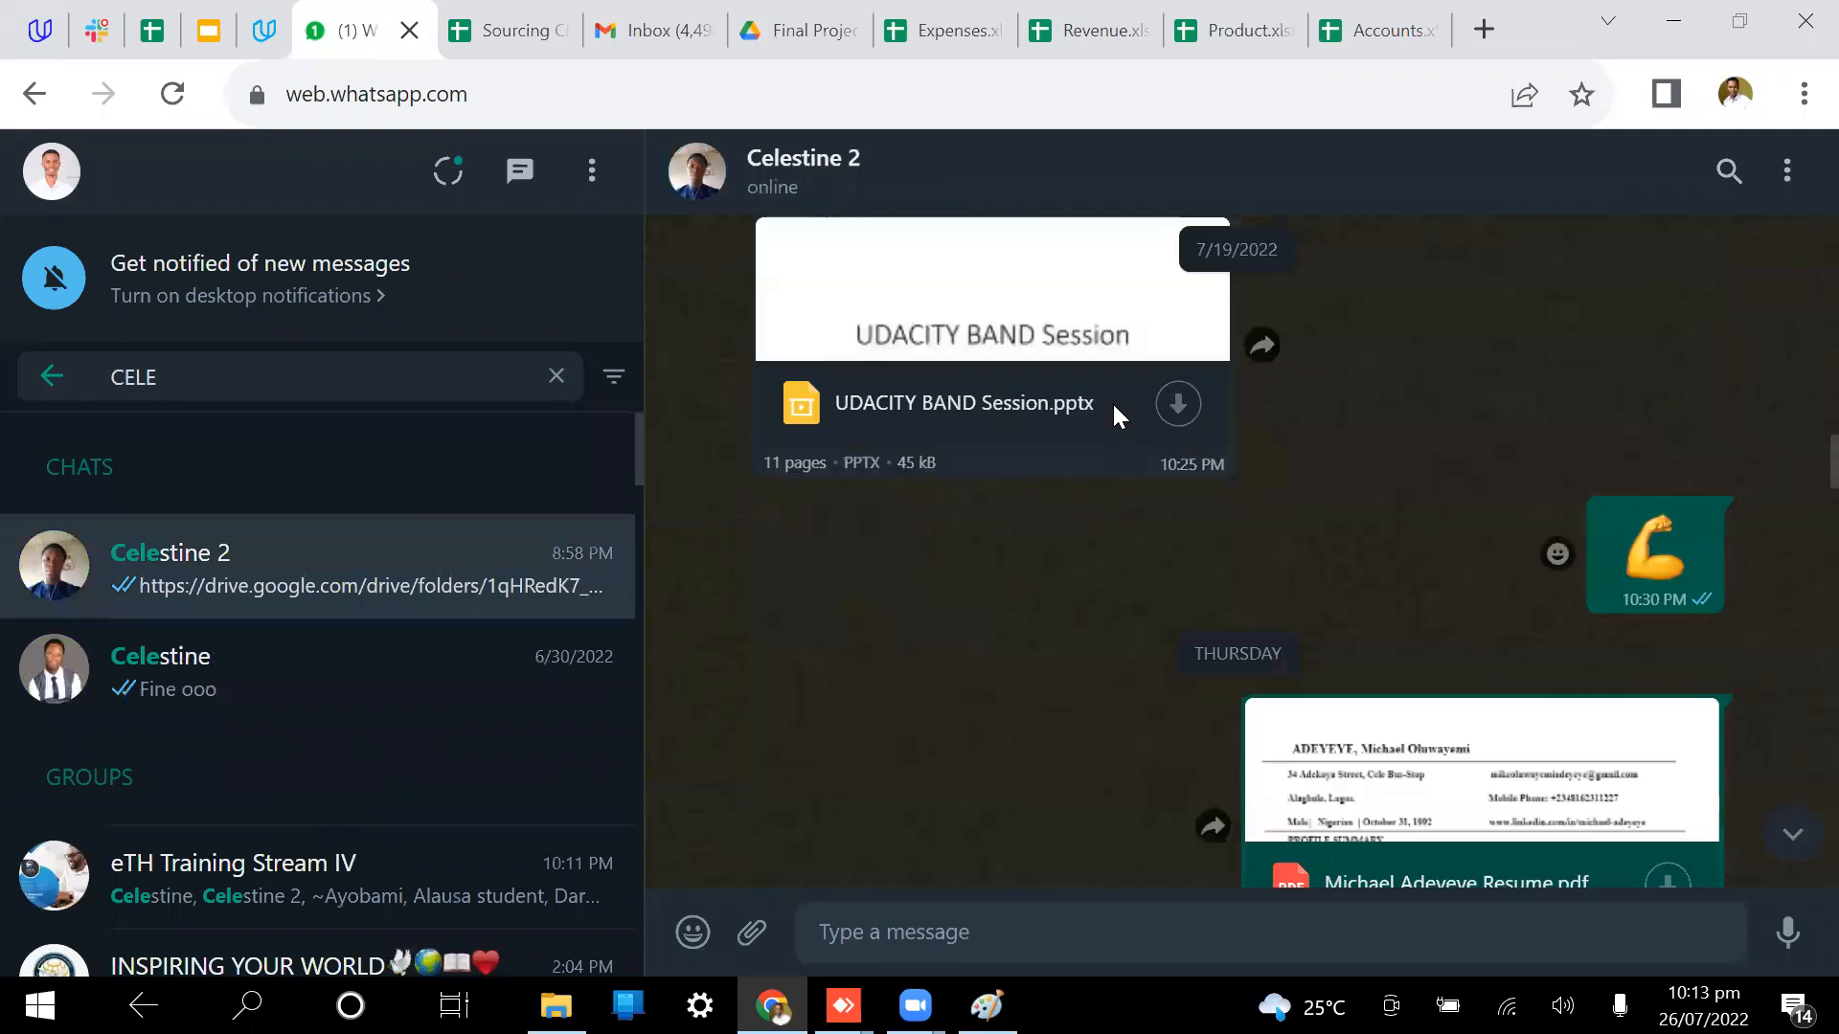
{"action": "scroll", "coordinate": [1113, 407], "scroll_direction": "up", "scroll_amount": 5}
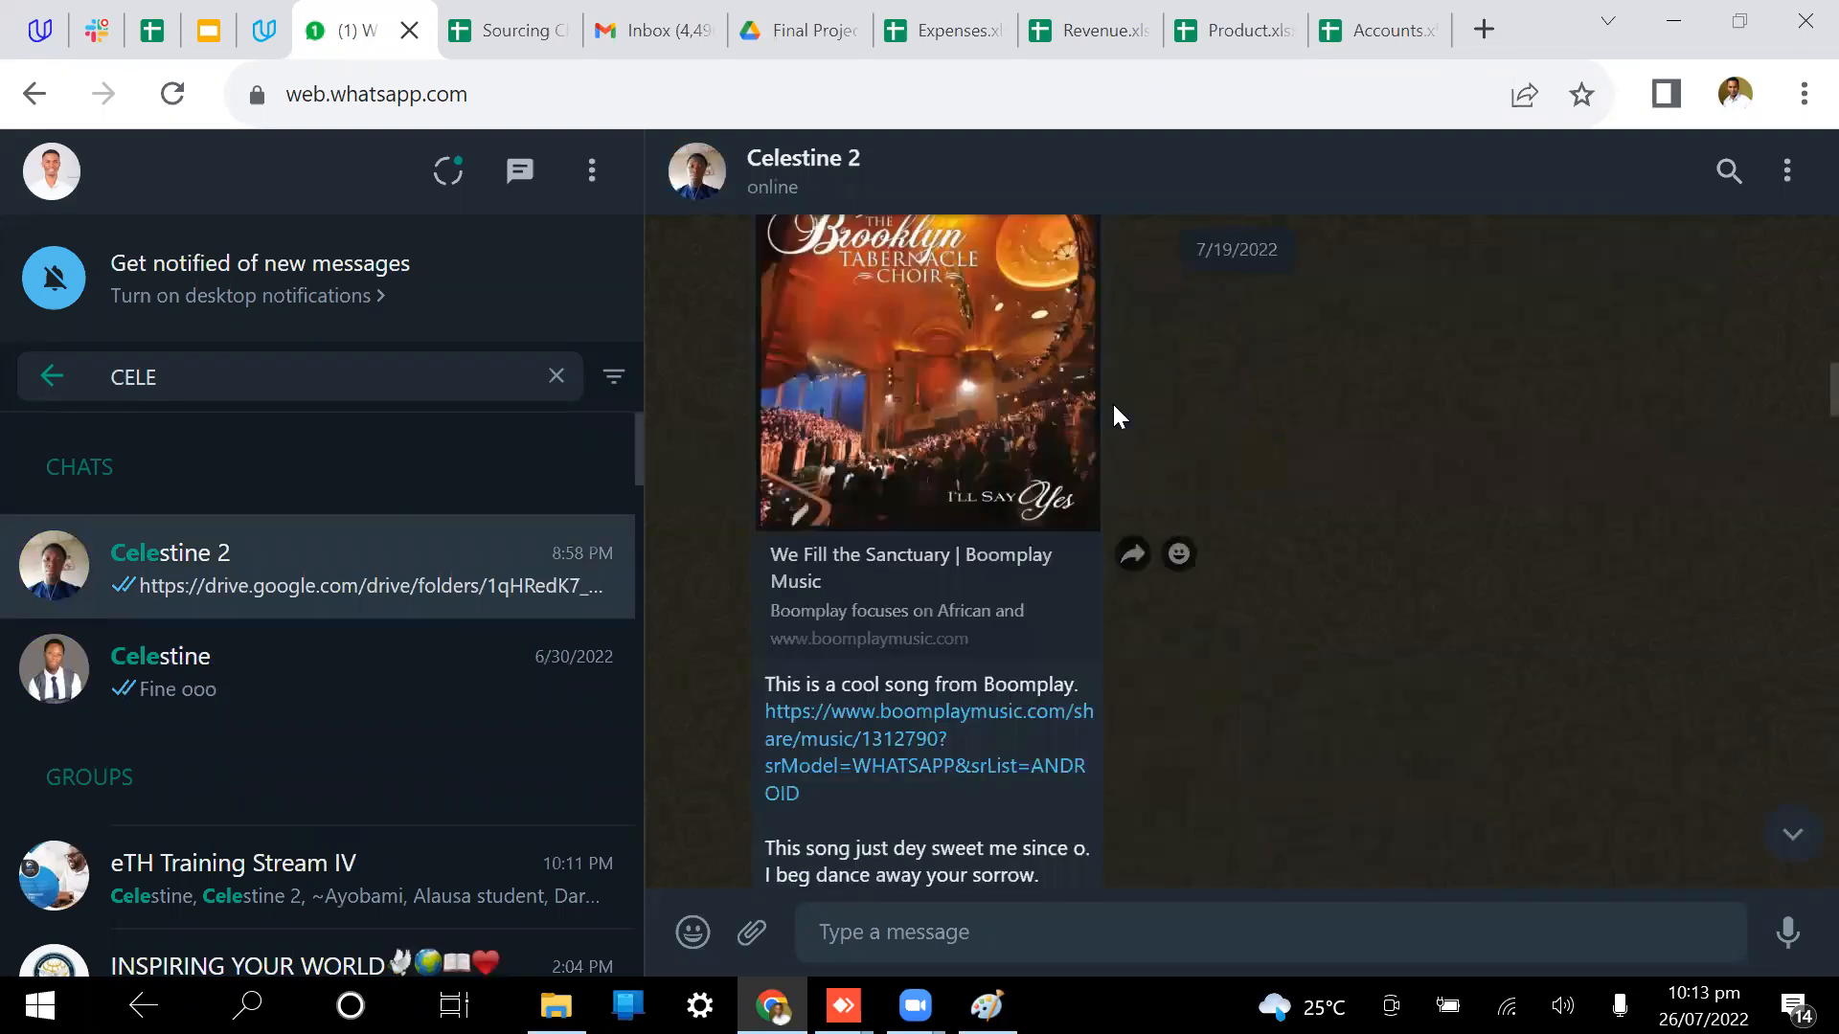
{"action": "scroll", "coordinate": [1114, 407], "scroll_direction": "up", "scroll_amount": 1}
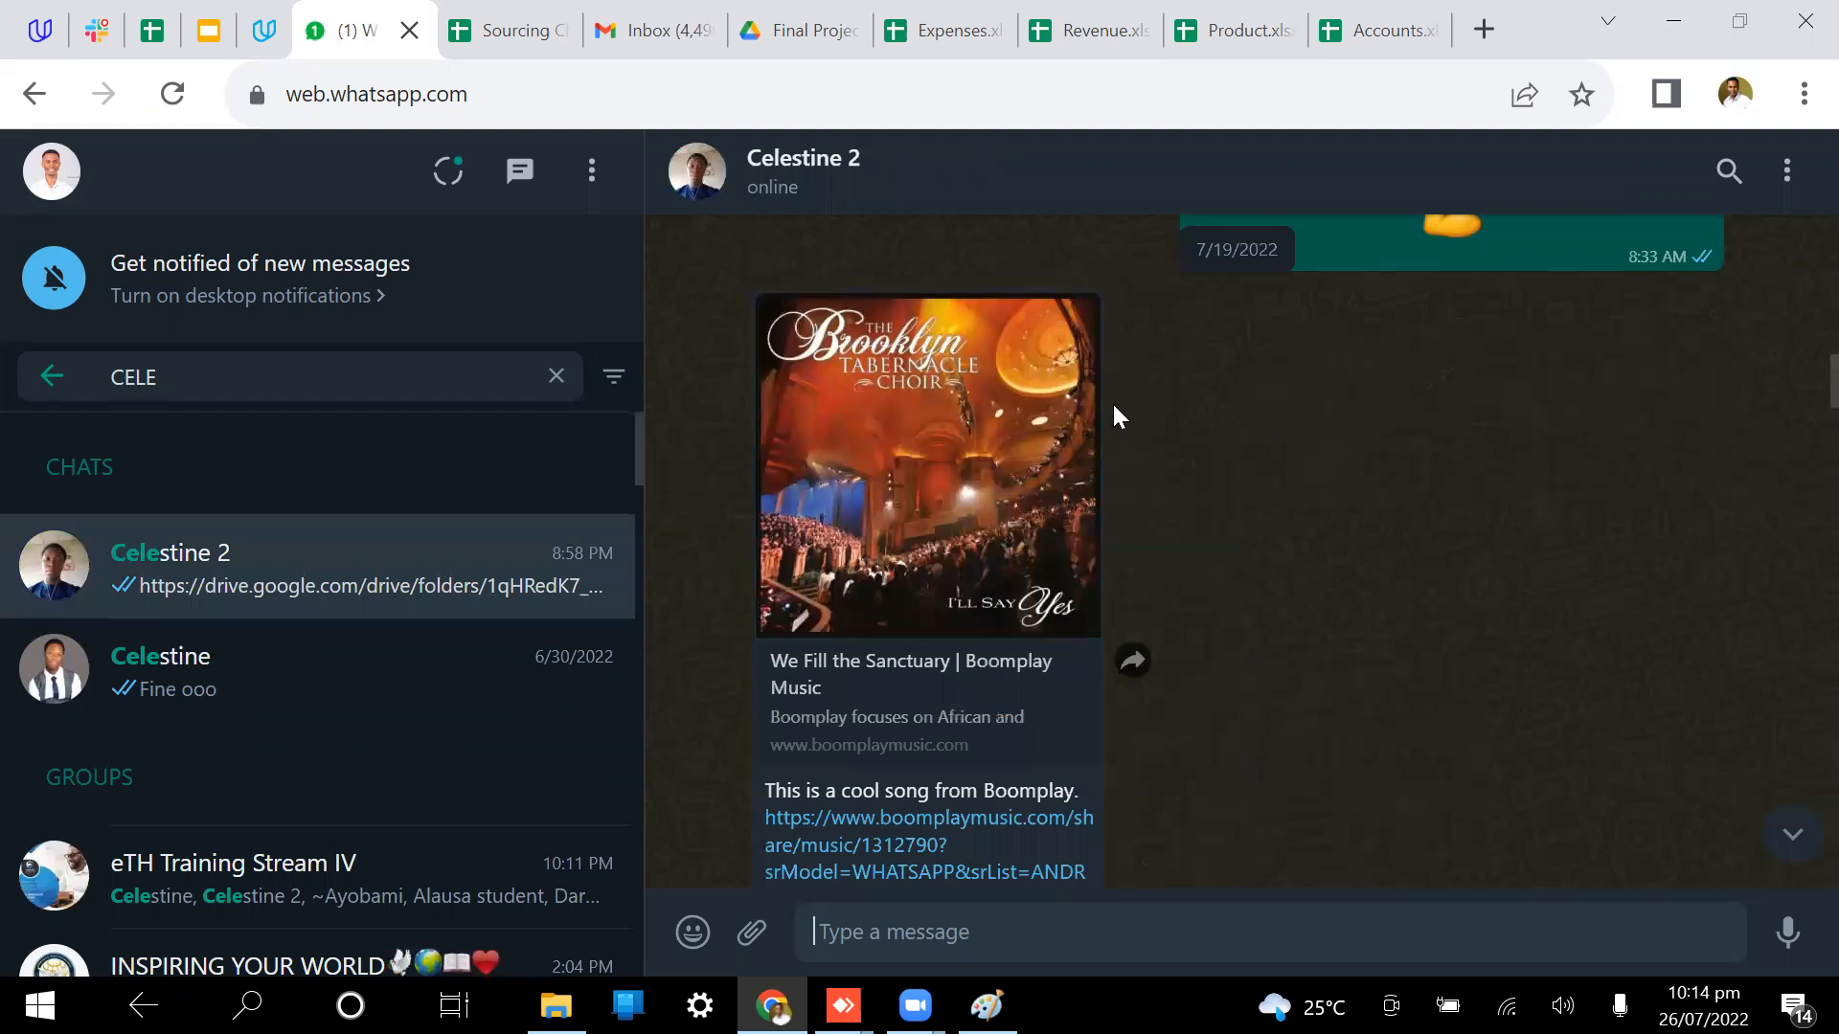
{"action": "scroll", "coordinate": [1114, 407], "scroll_direction": "down", "scroll_amount": 5}
{"action": "scroll", "coordinate": [885, 440], "scroll_direction": "down", "scroll_amount": 5}
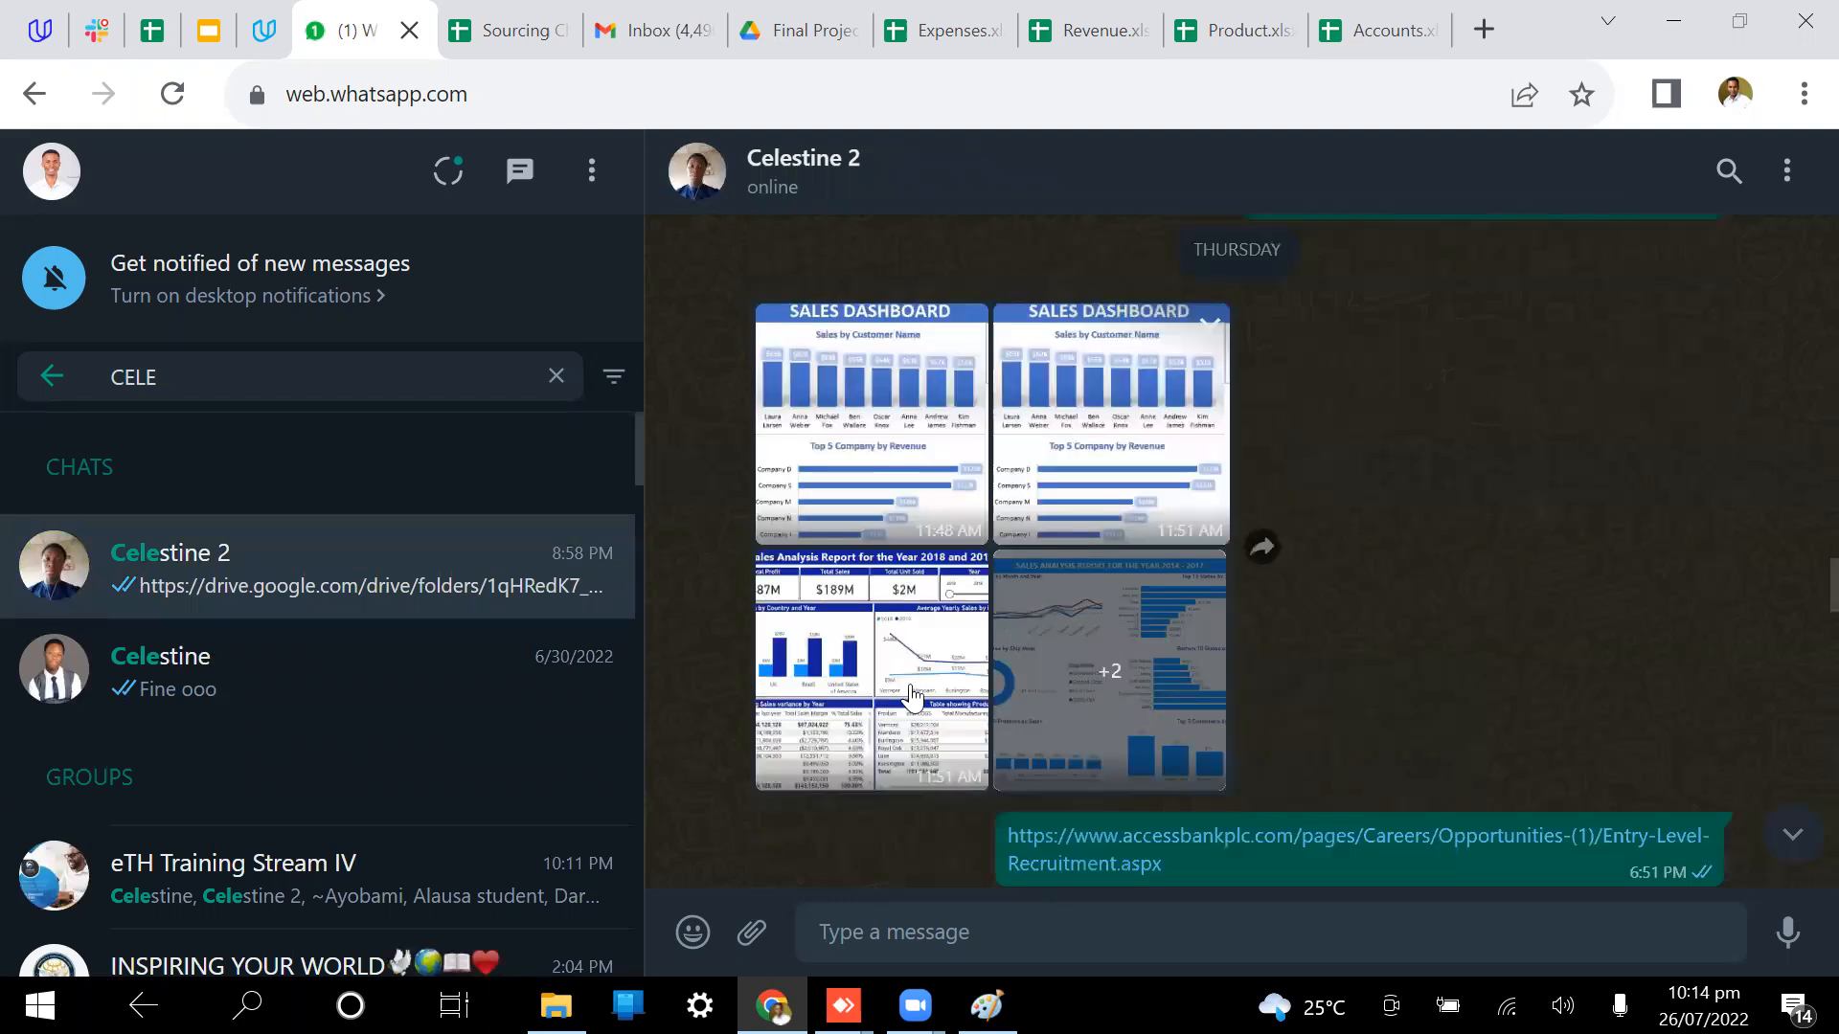
{"action": "left_click", "coordinate": [1173, 544]}
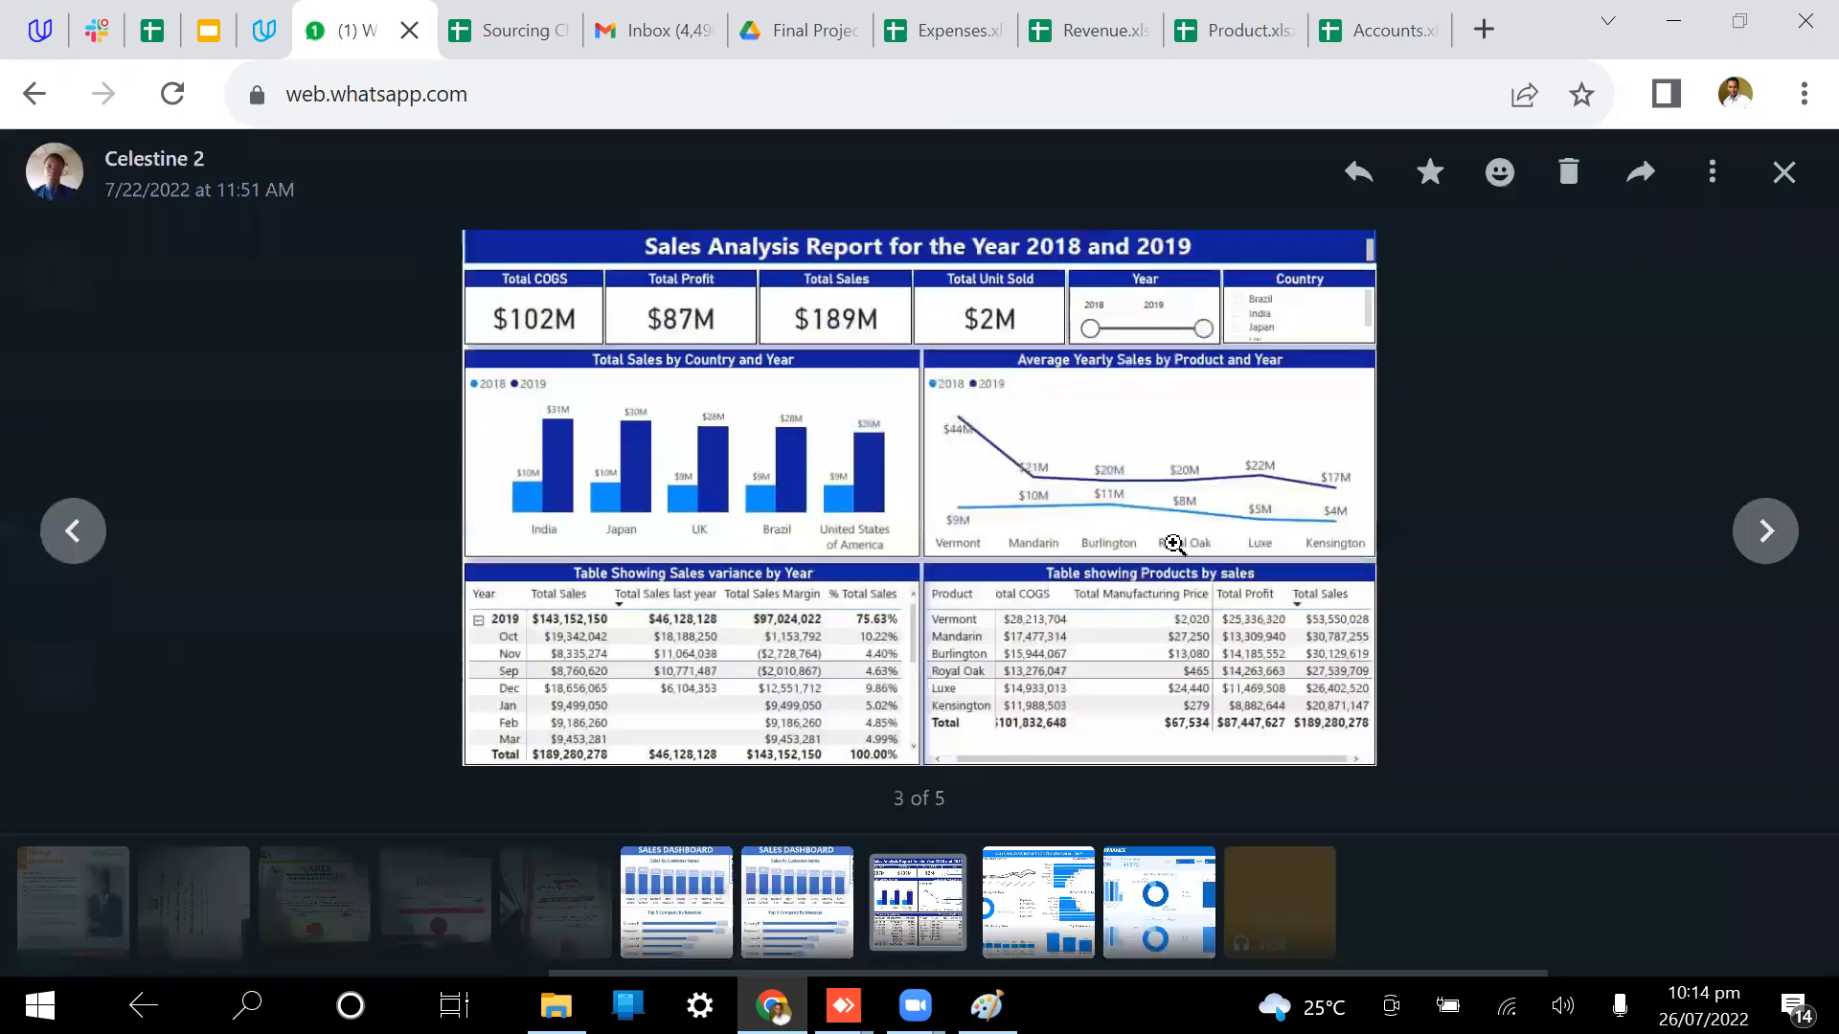
Step: Advance to the 2019 Sales Performance dashboard, compare with the Product sheet, and zoom in and out
{"action": "key", "text": "Right"}
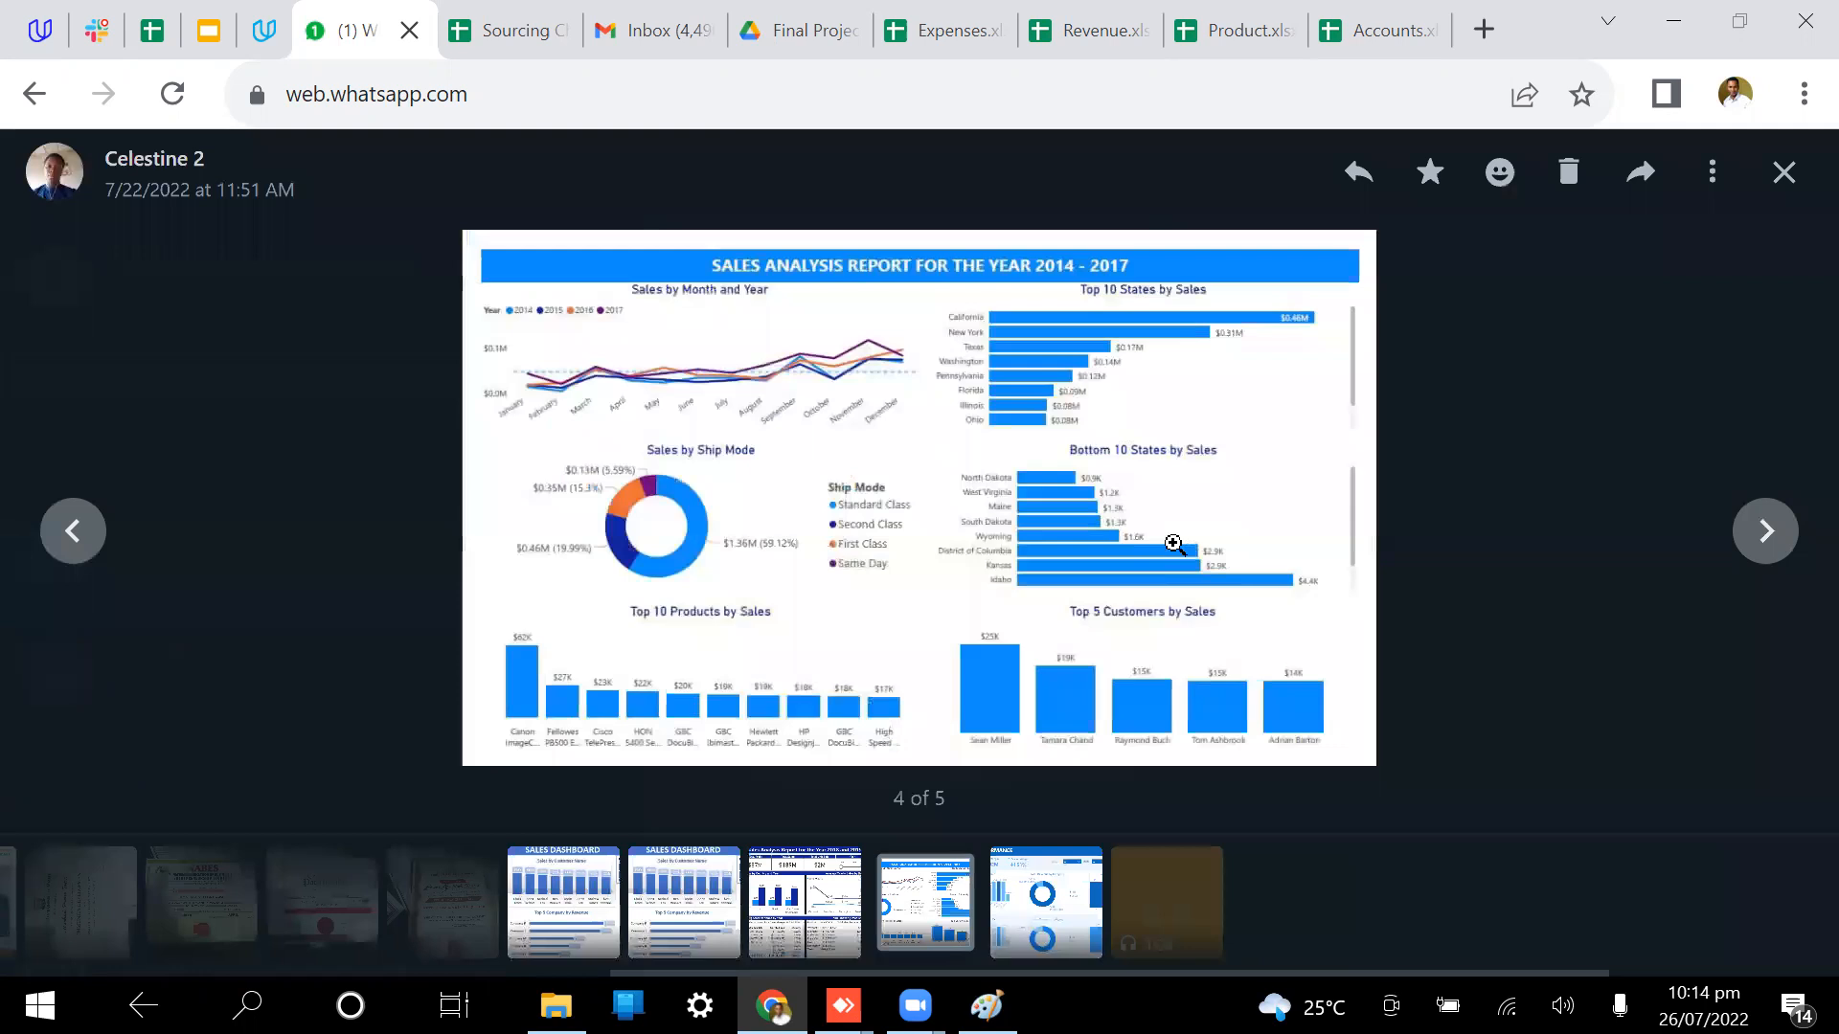
{"action": "key", "text": "Right"}
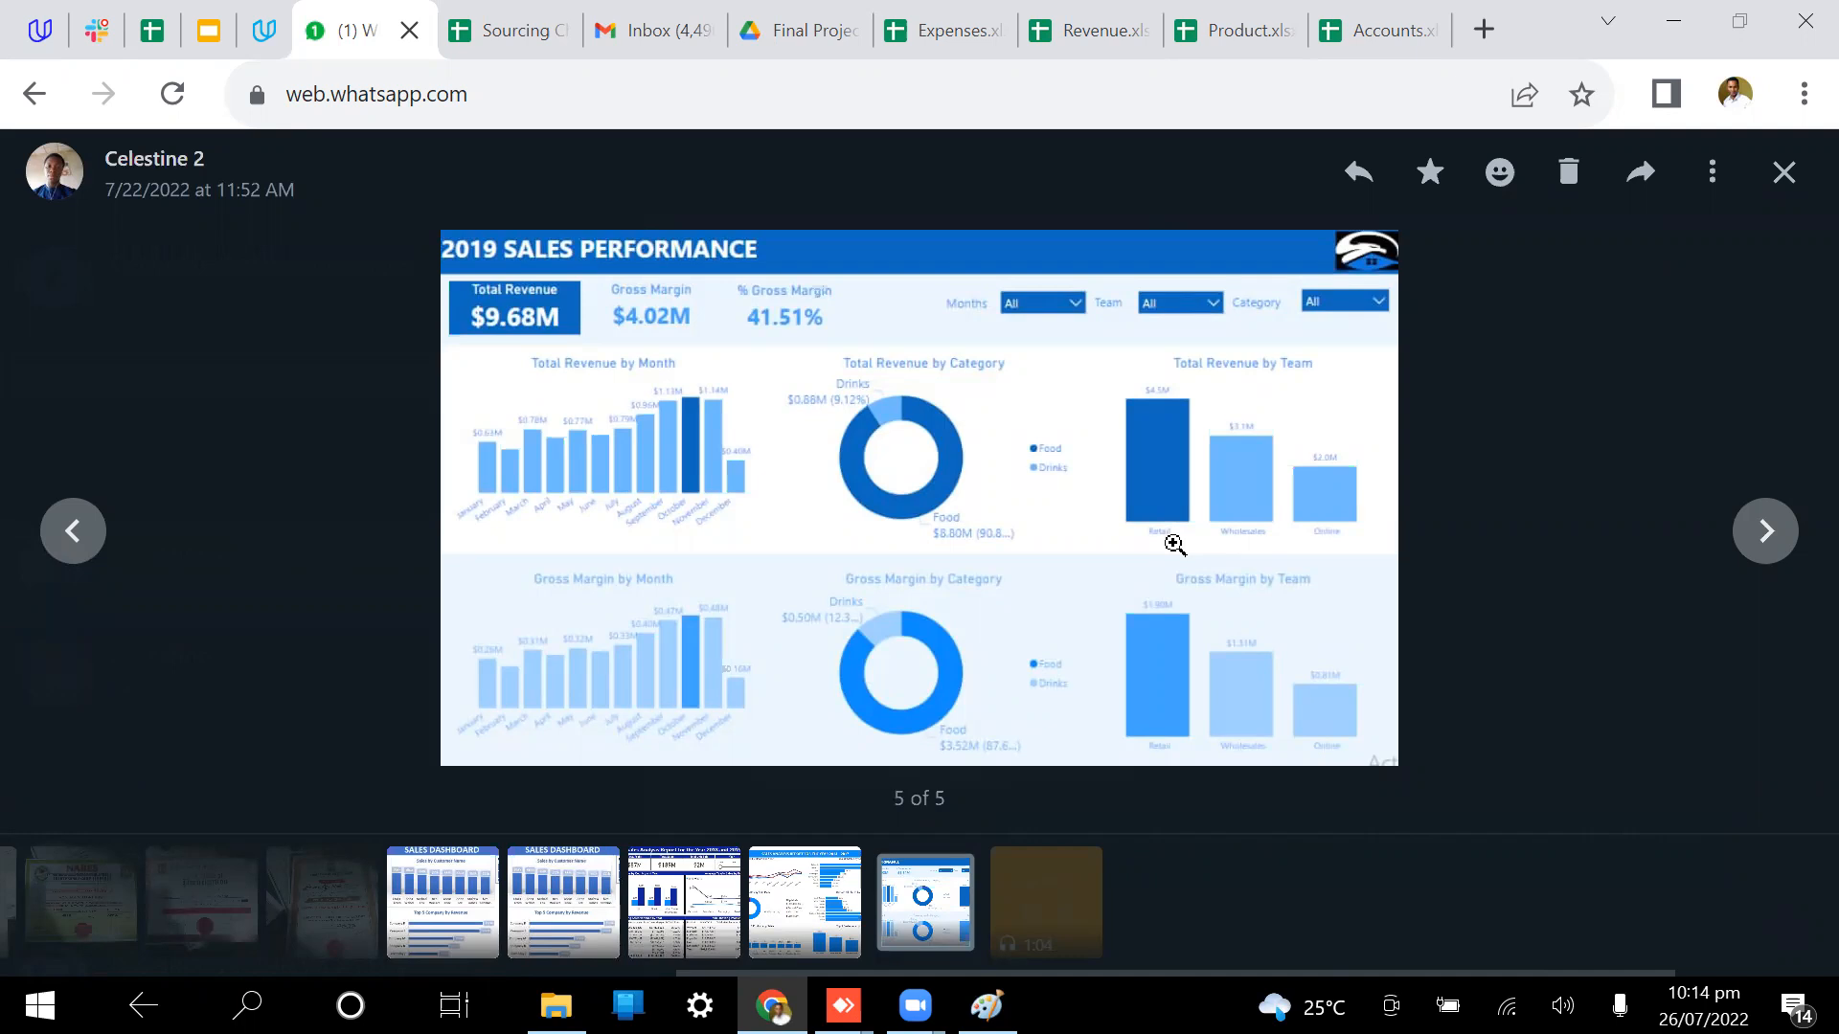
{"action": "left_click", "coordinate": [1236, 38]}
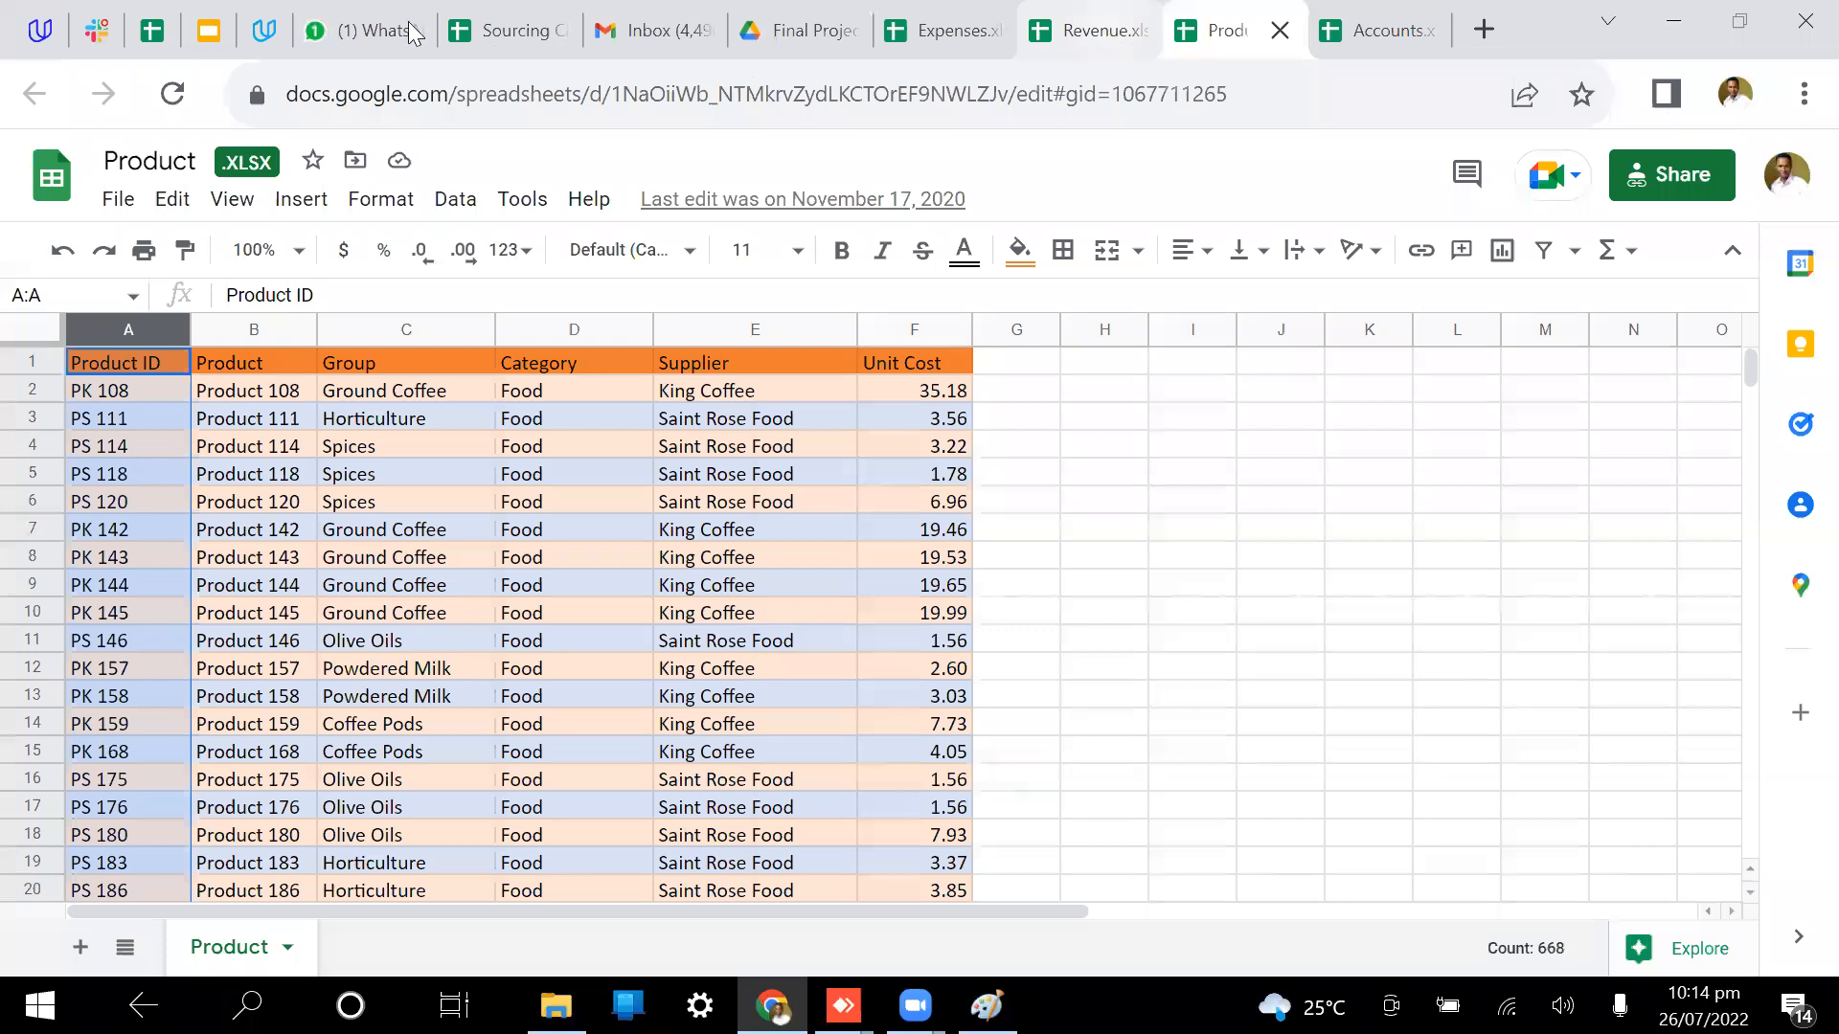
{"action": "left_click", "coordinate": [376, 43]}
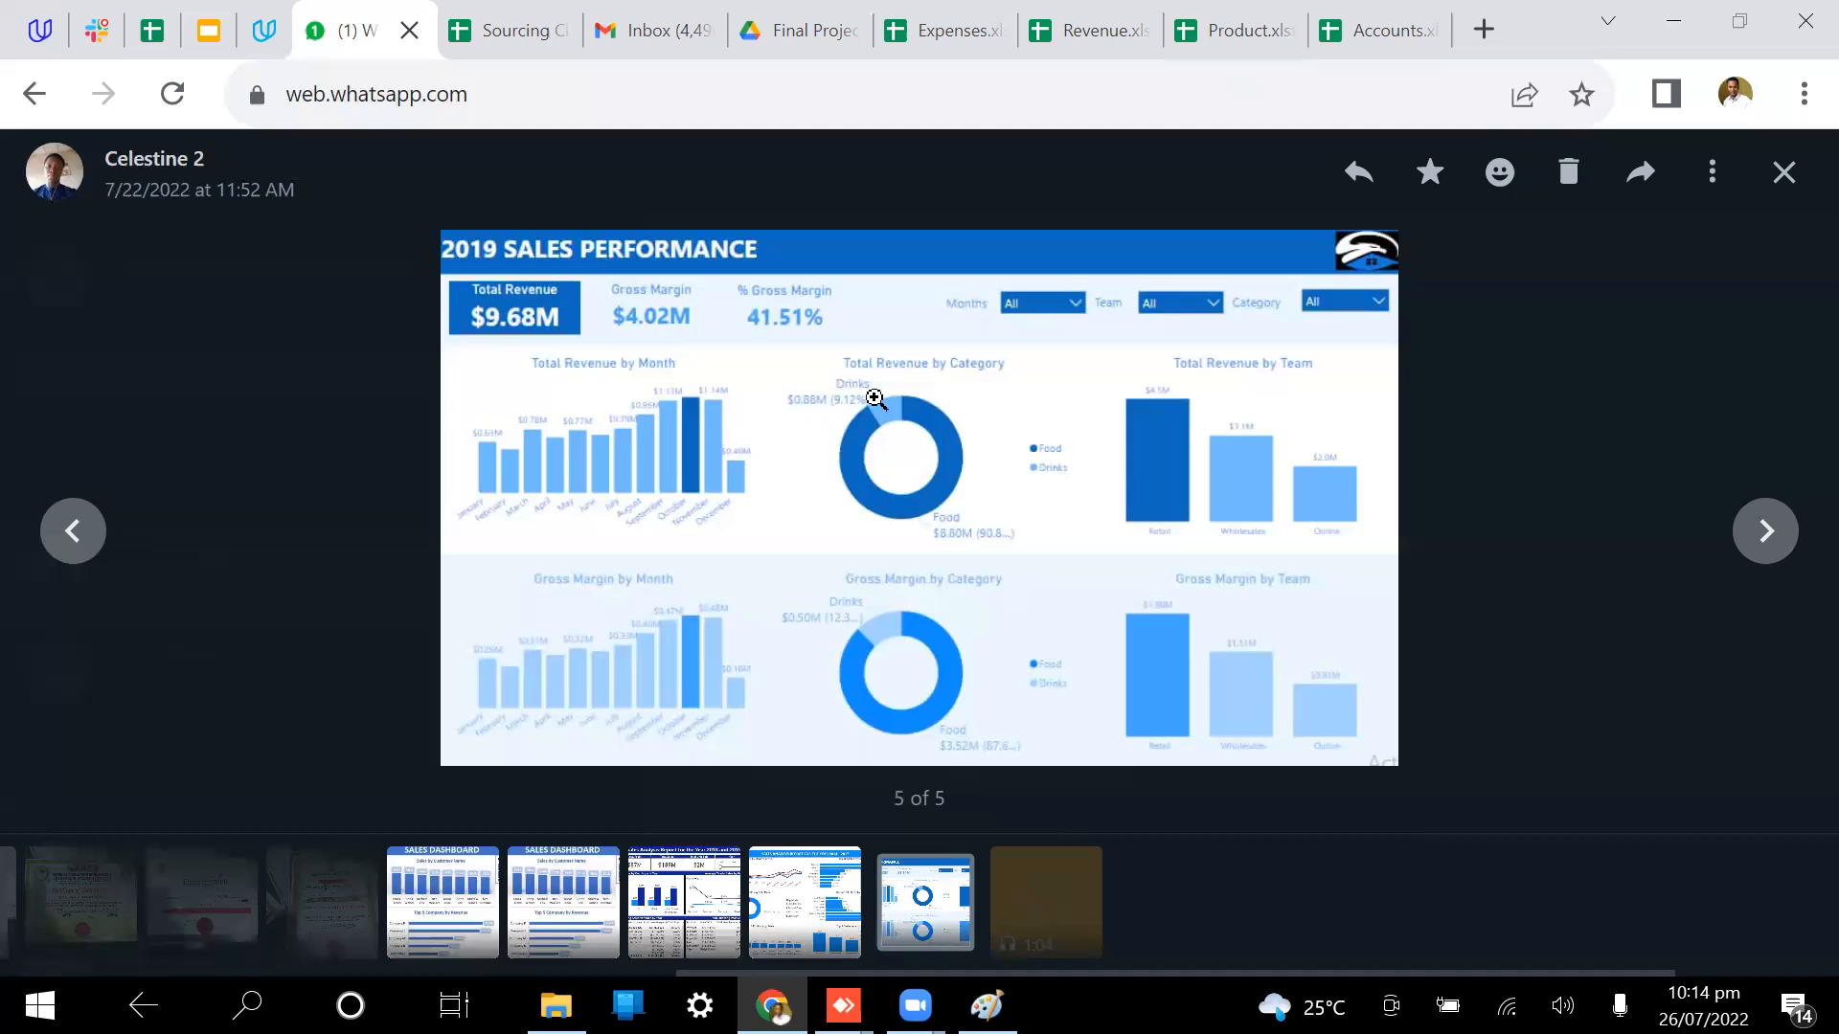
{"action": "left_click", "coordinate": [1017, 327]}
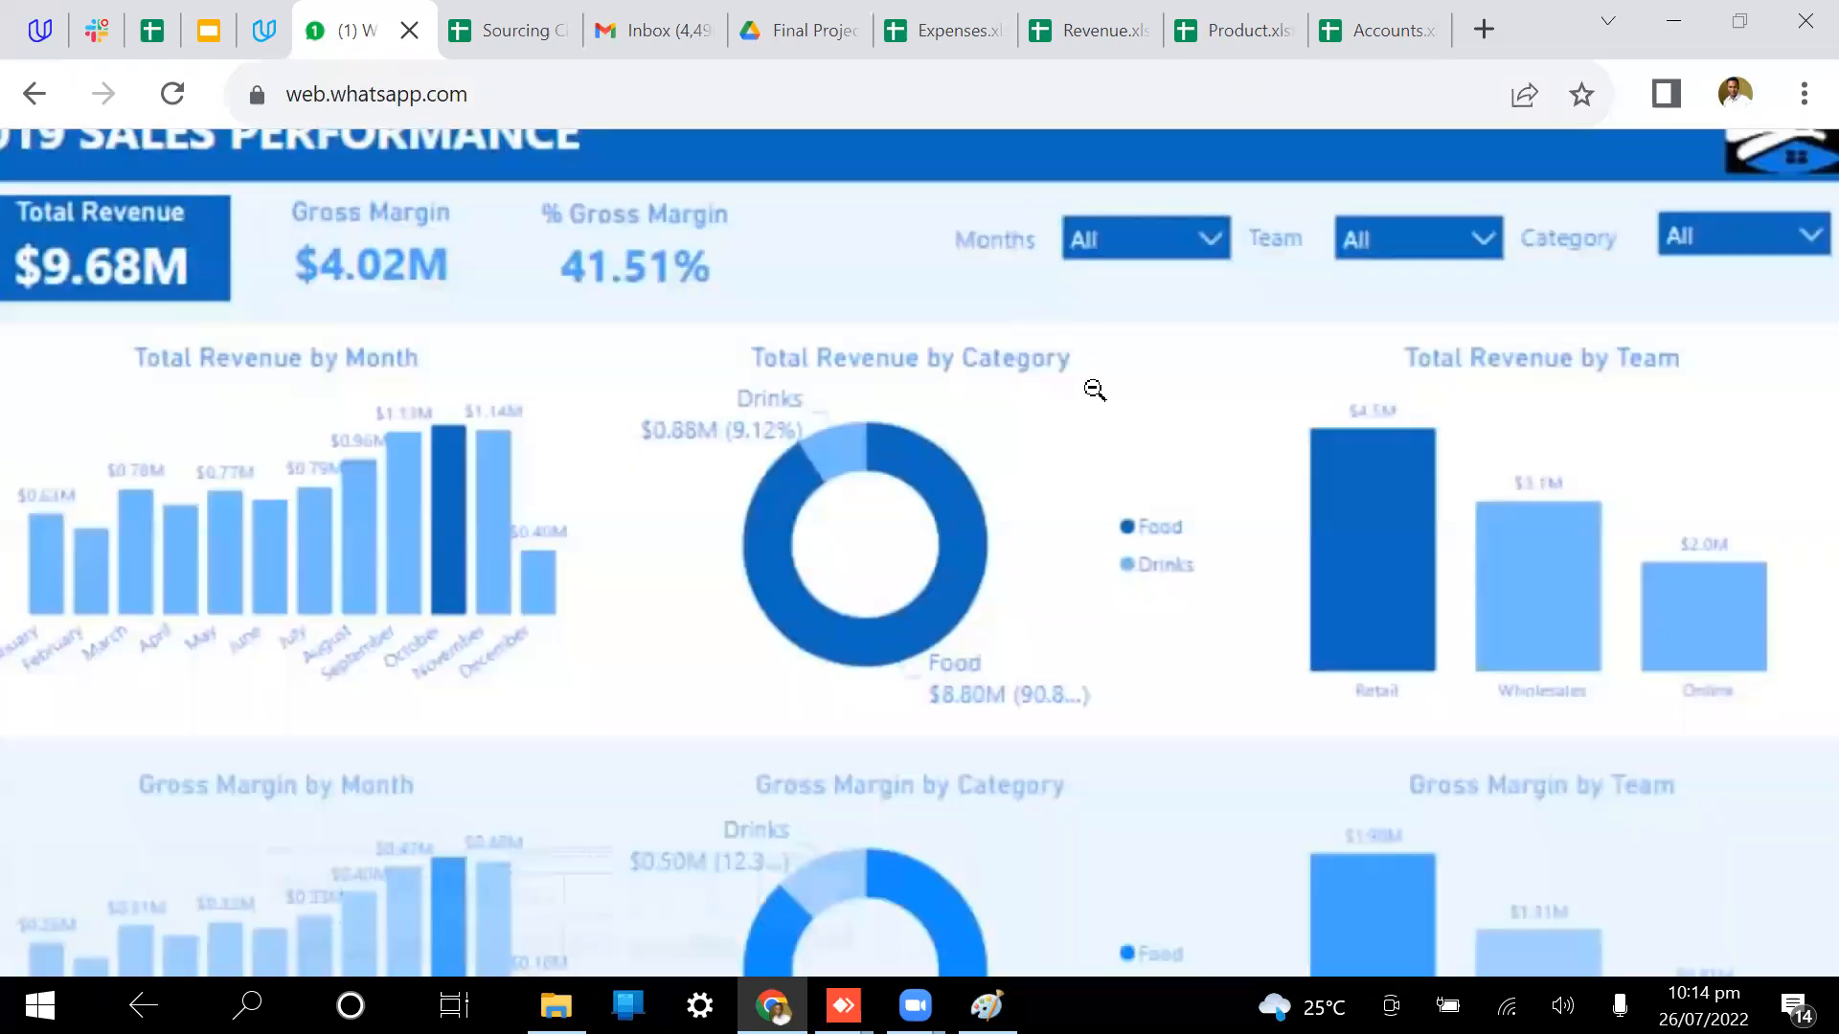
{"action": "left_click", "coordinate": [1035, 306]}
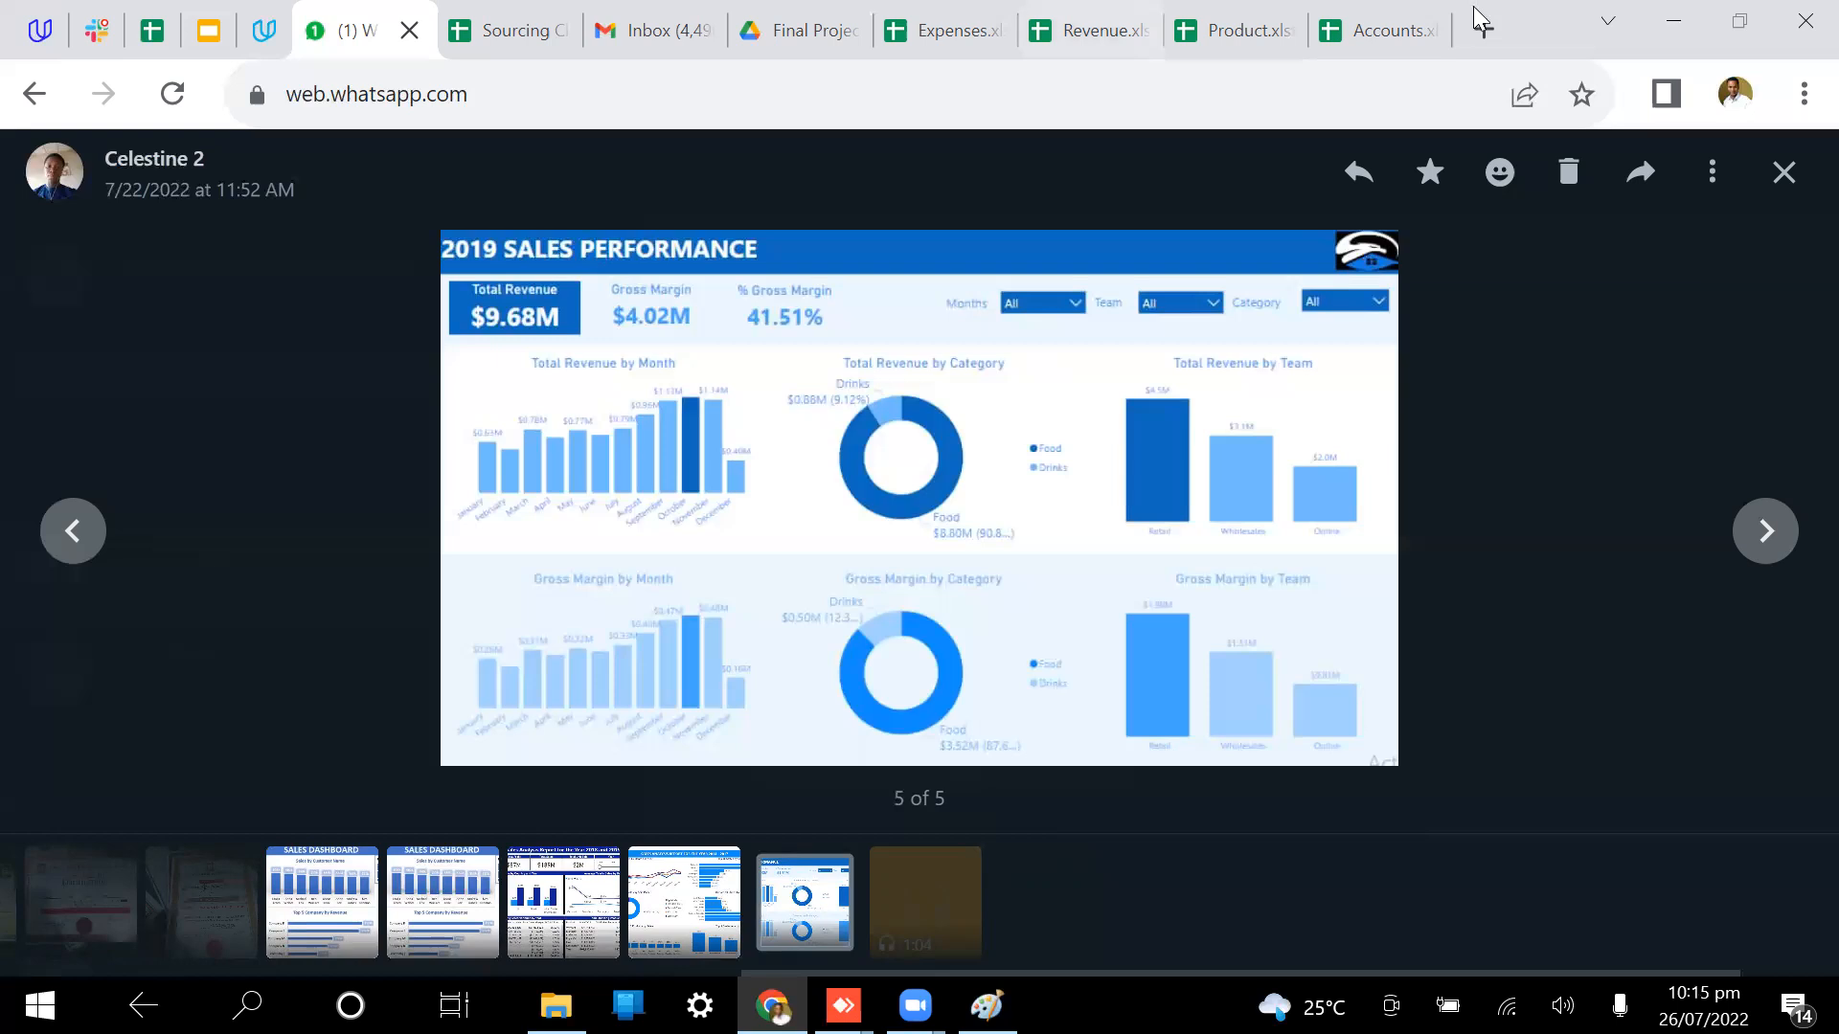
Step: Close the browser menu and image viewer, then bring up File Explorer
{"action": "left_click", "coordinate": [1803, 92]}
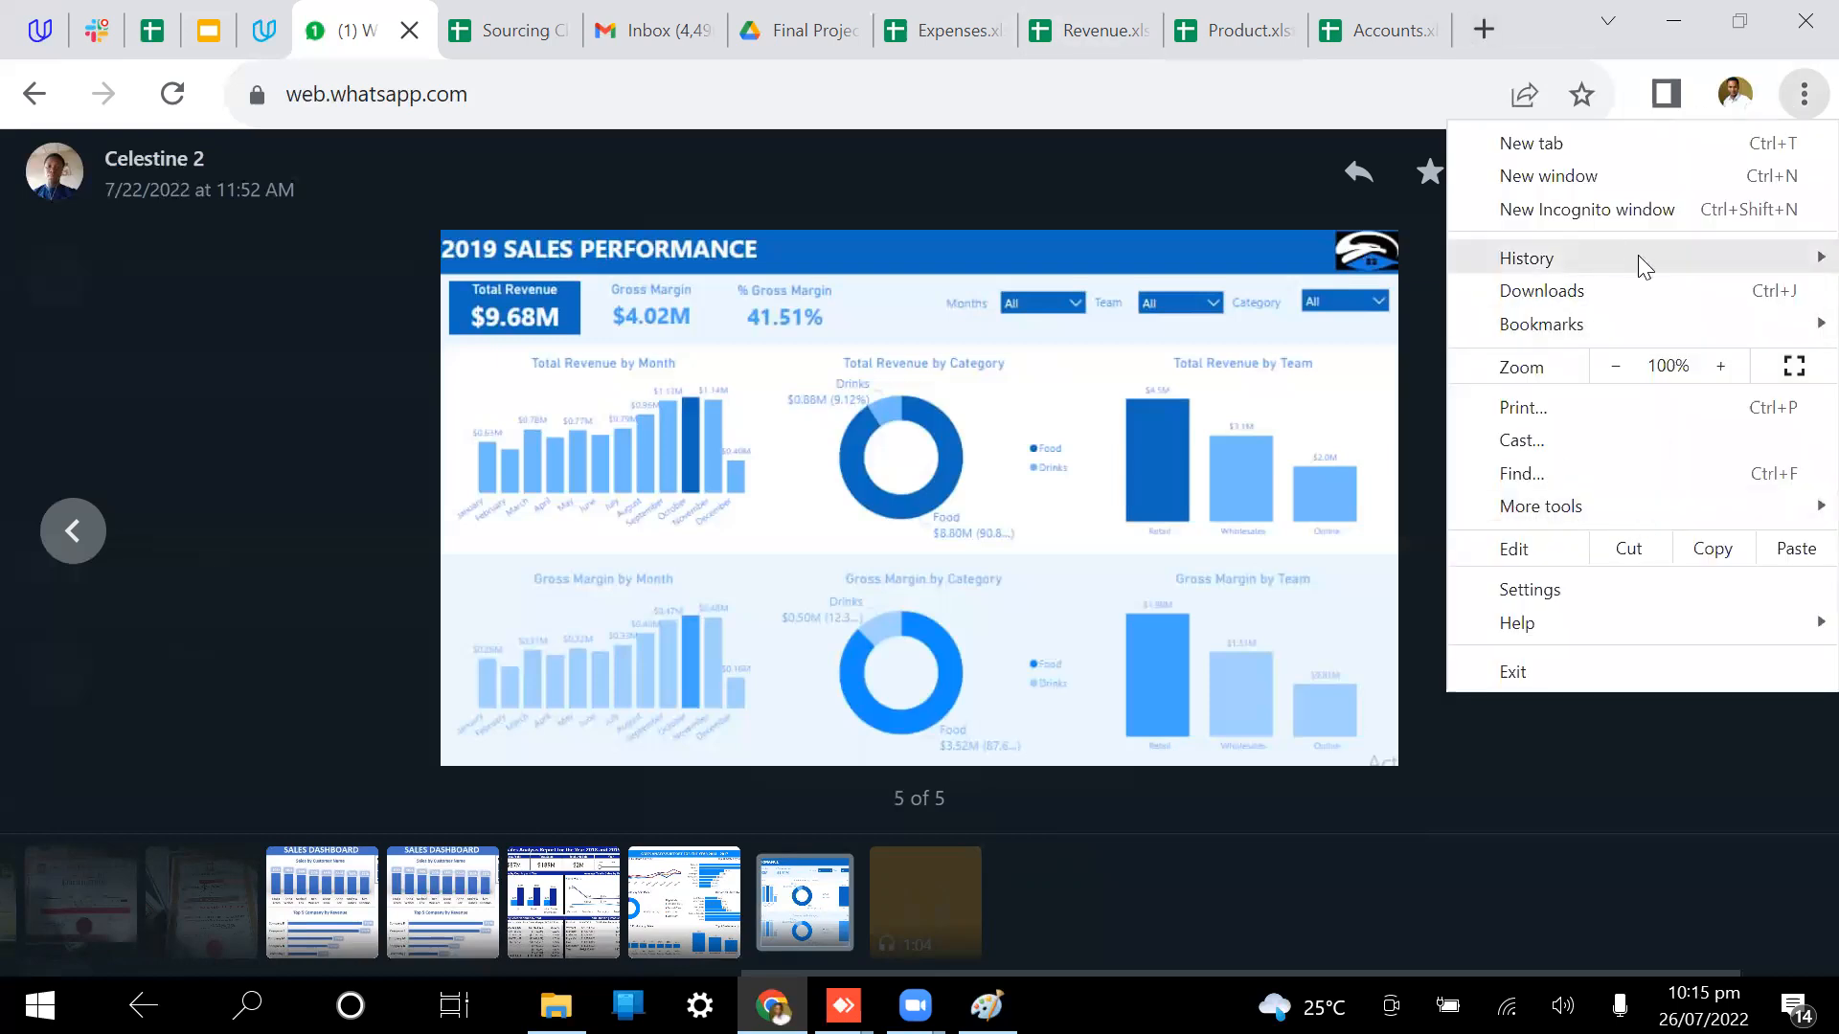
{"action": "mouse_move", "coordinate": [1637, 255]}
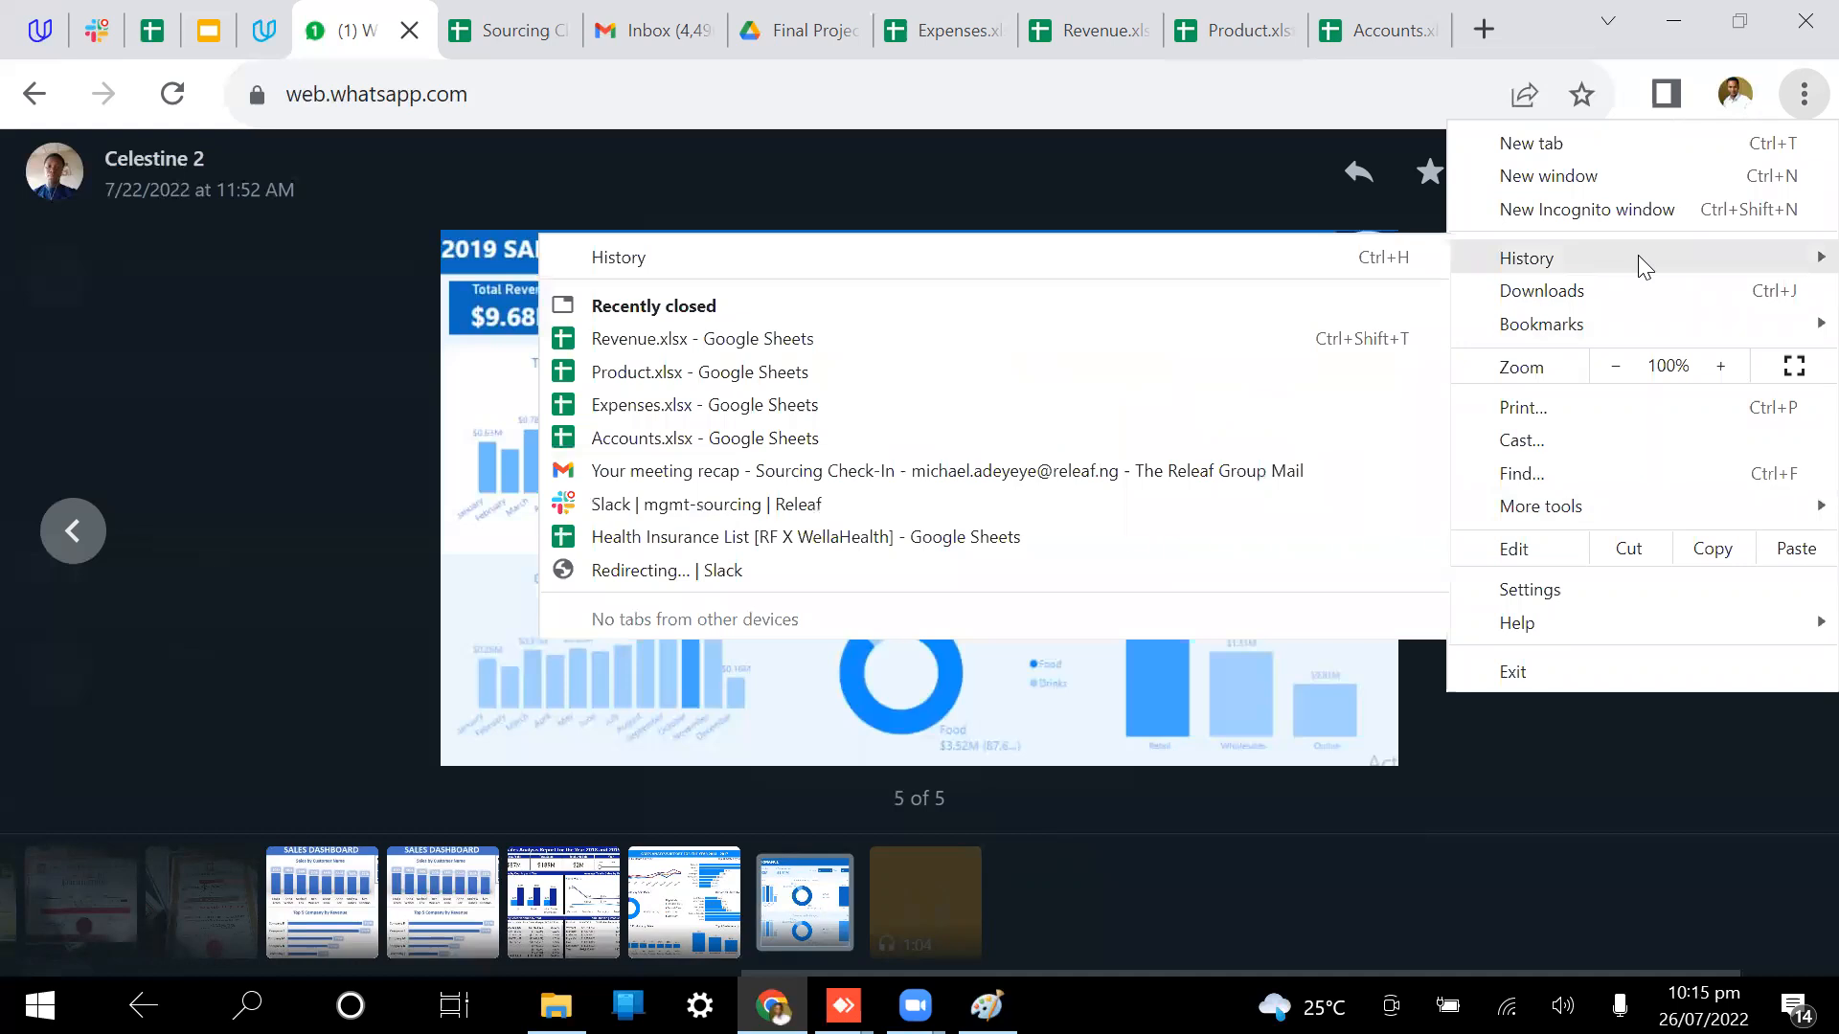
{"action": "left_click", "coordinate": [324, 660]}
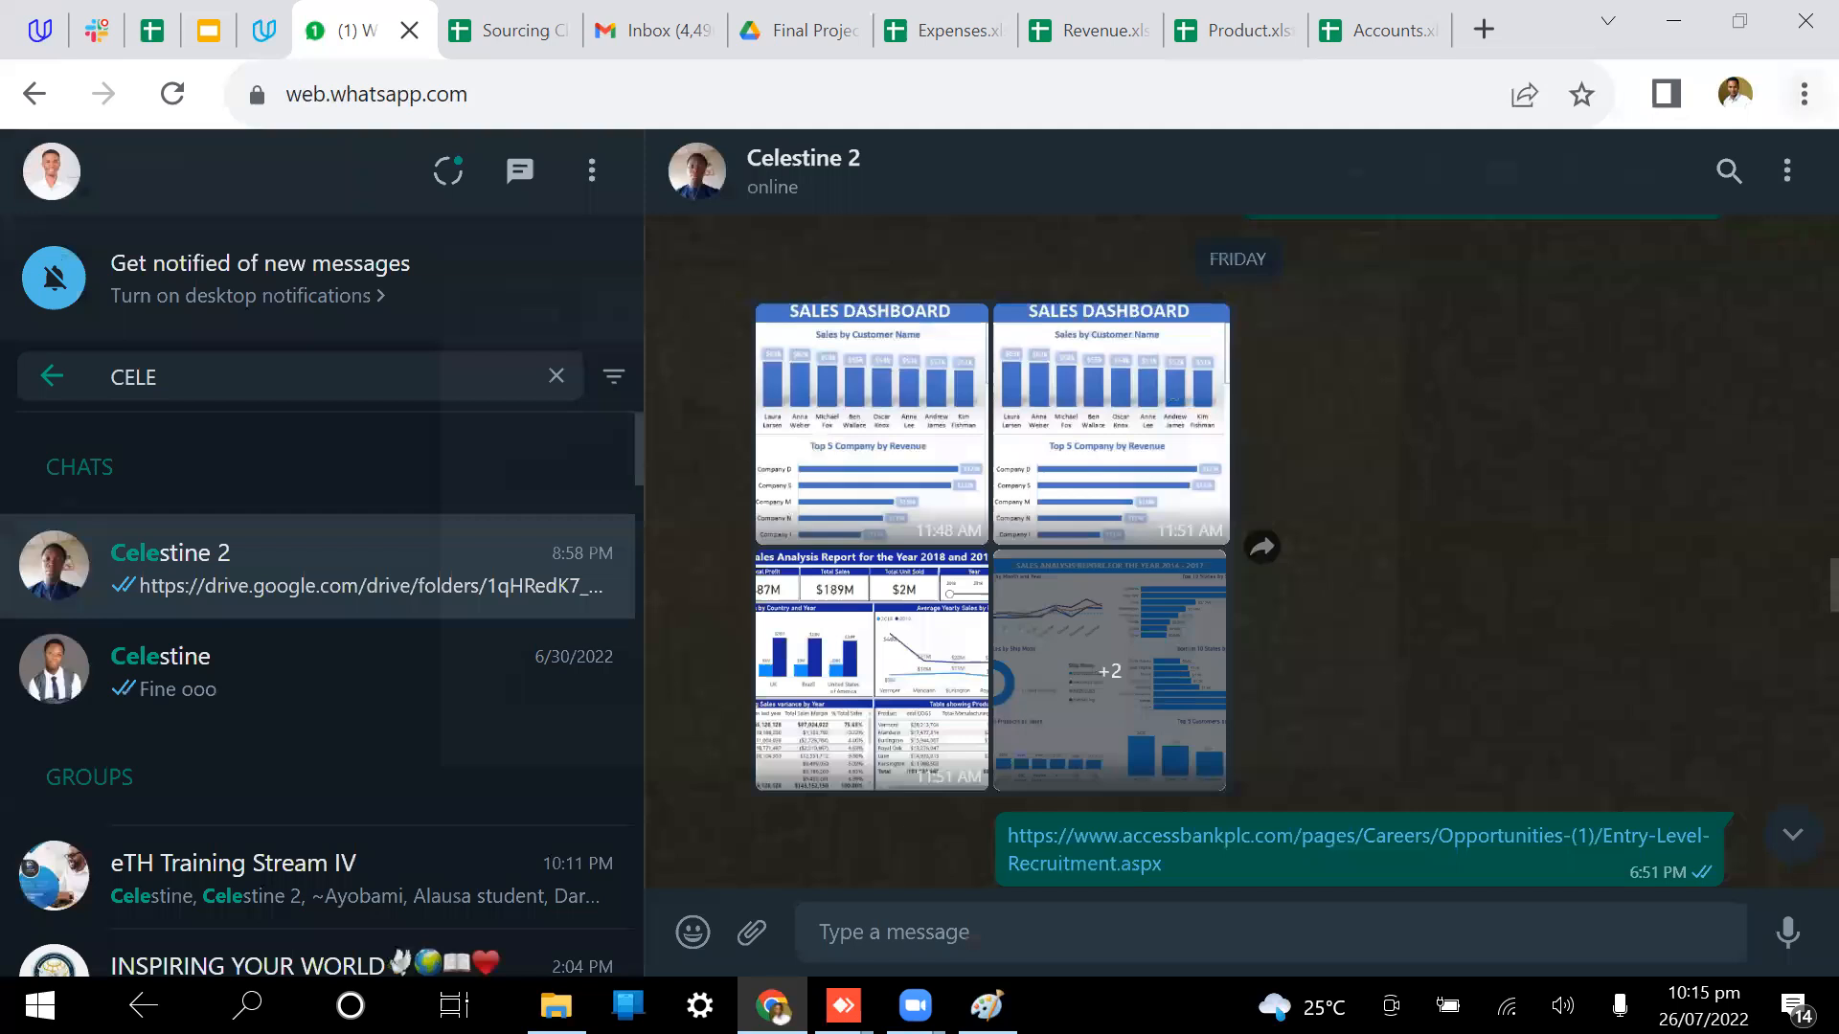
{"action": "key", "text": "alt+Tab"}
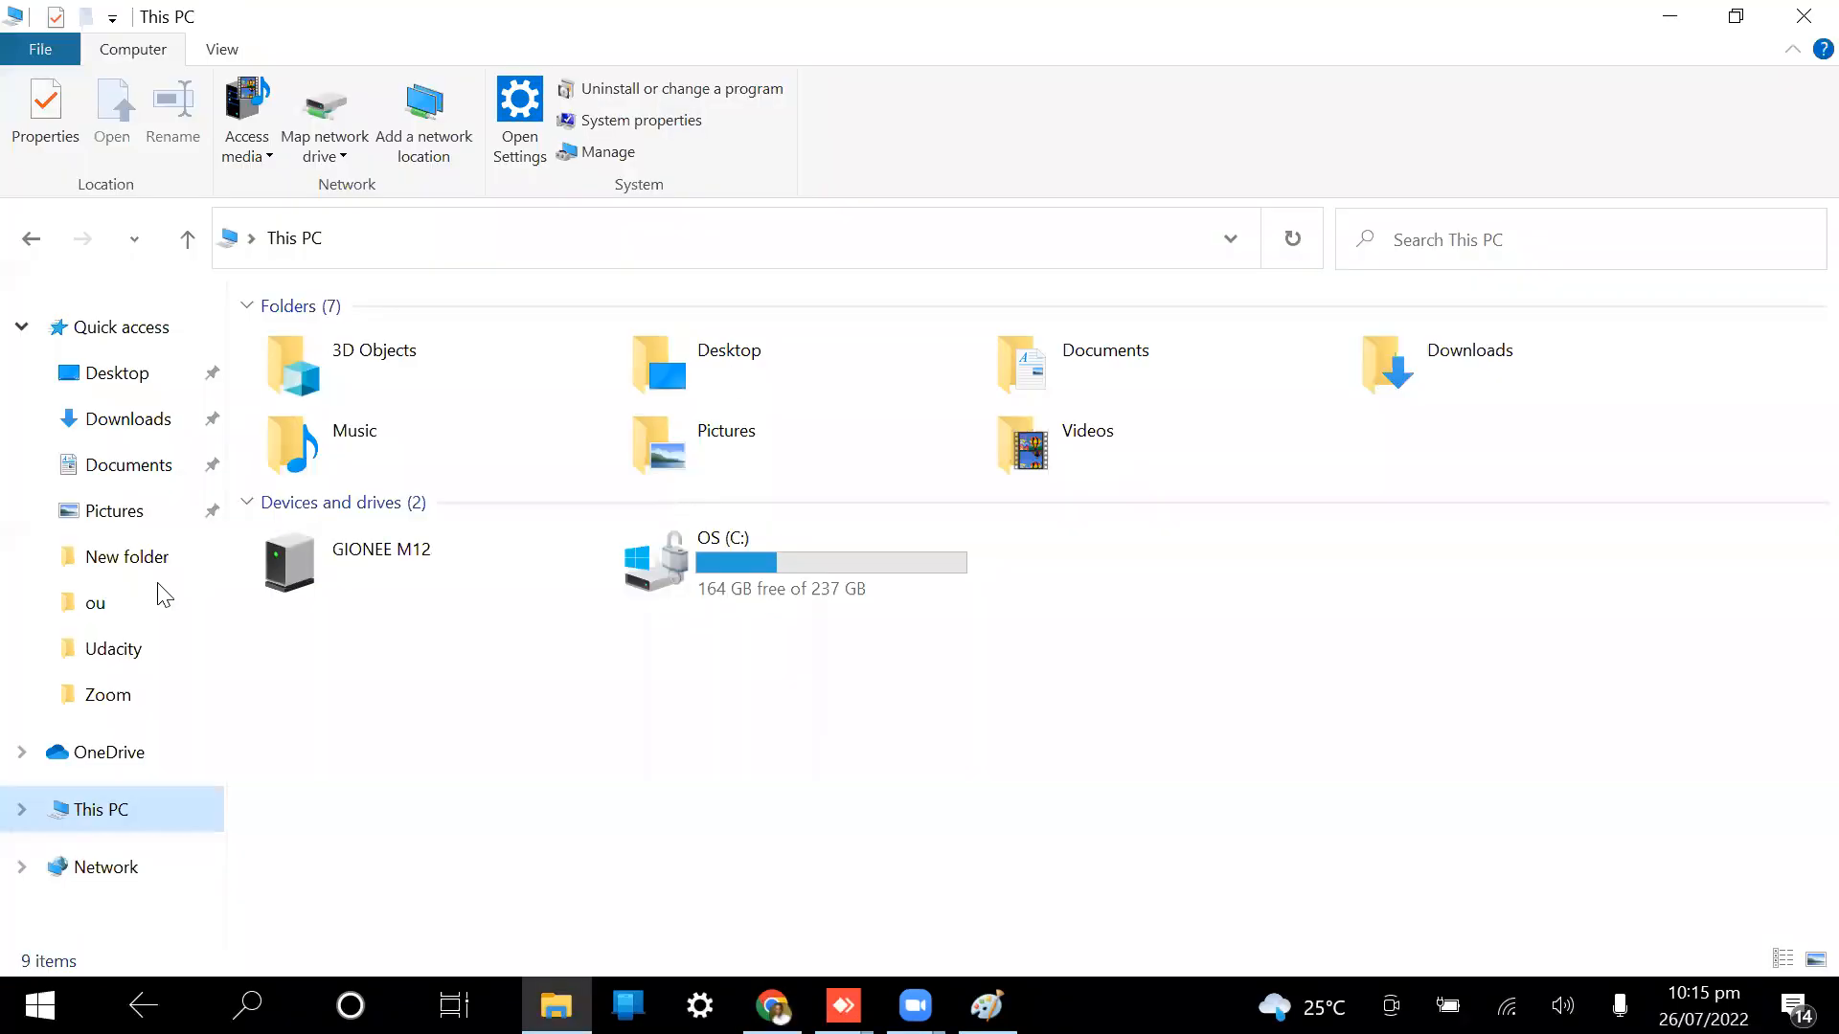
Step: Go to the Desktop folder in File Explorer
{"action": "left_click", "coordinate": [111, 376]}
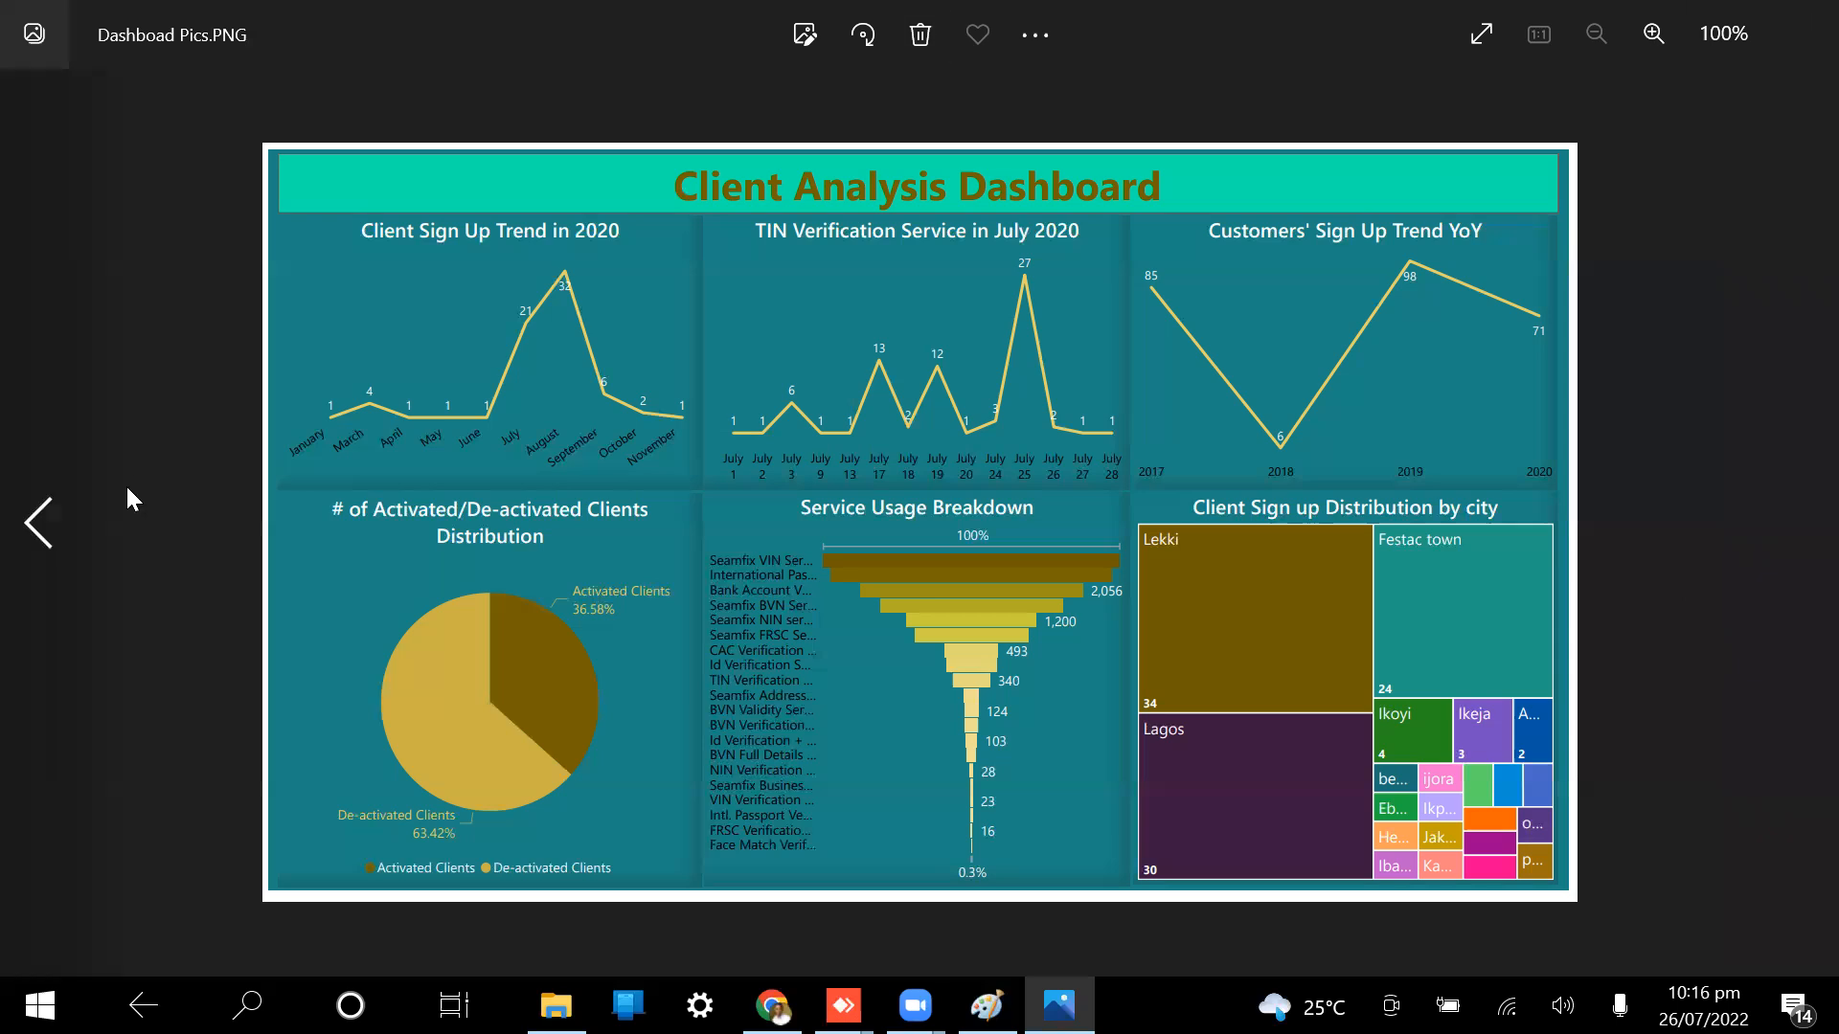
Step: Browse back to the DEMO REPORT dashboard and forward to the next saved image in Photos
{"action": "left_click", "coordinate": [31, 523]}
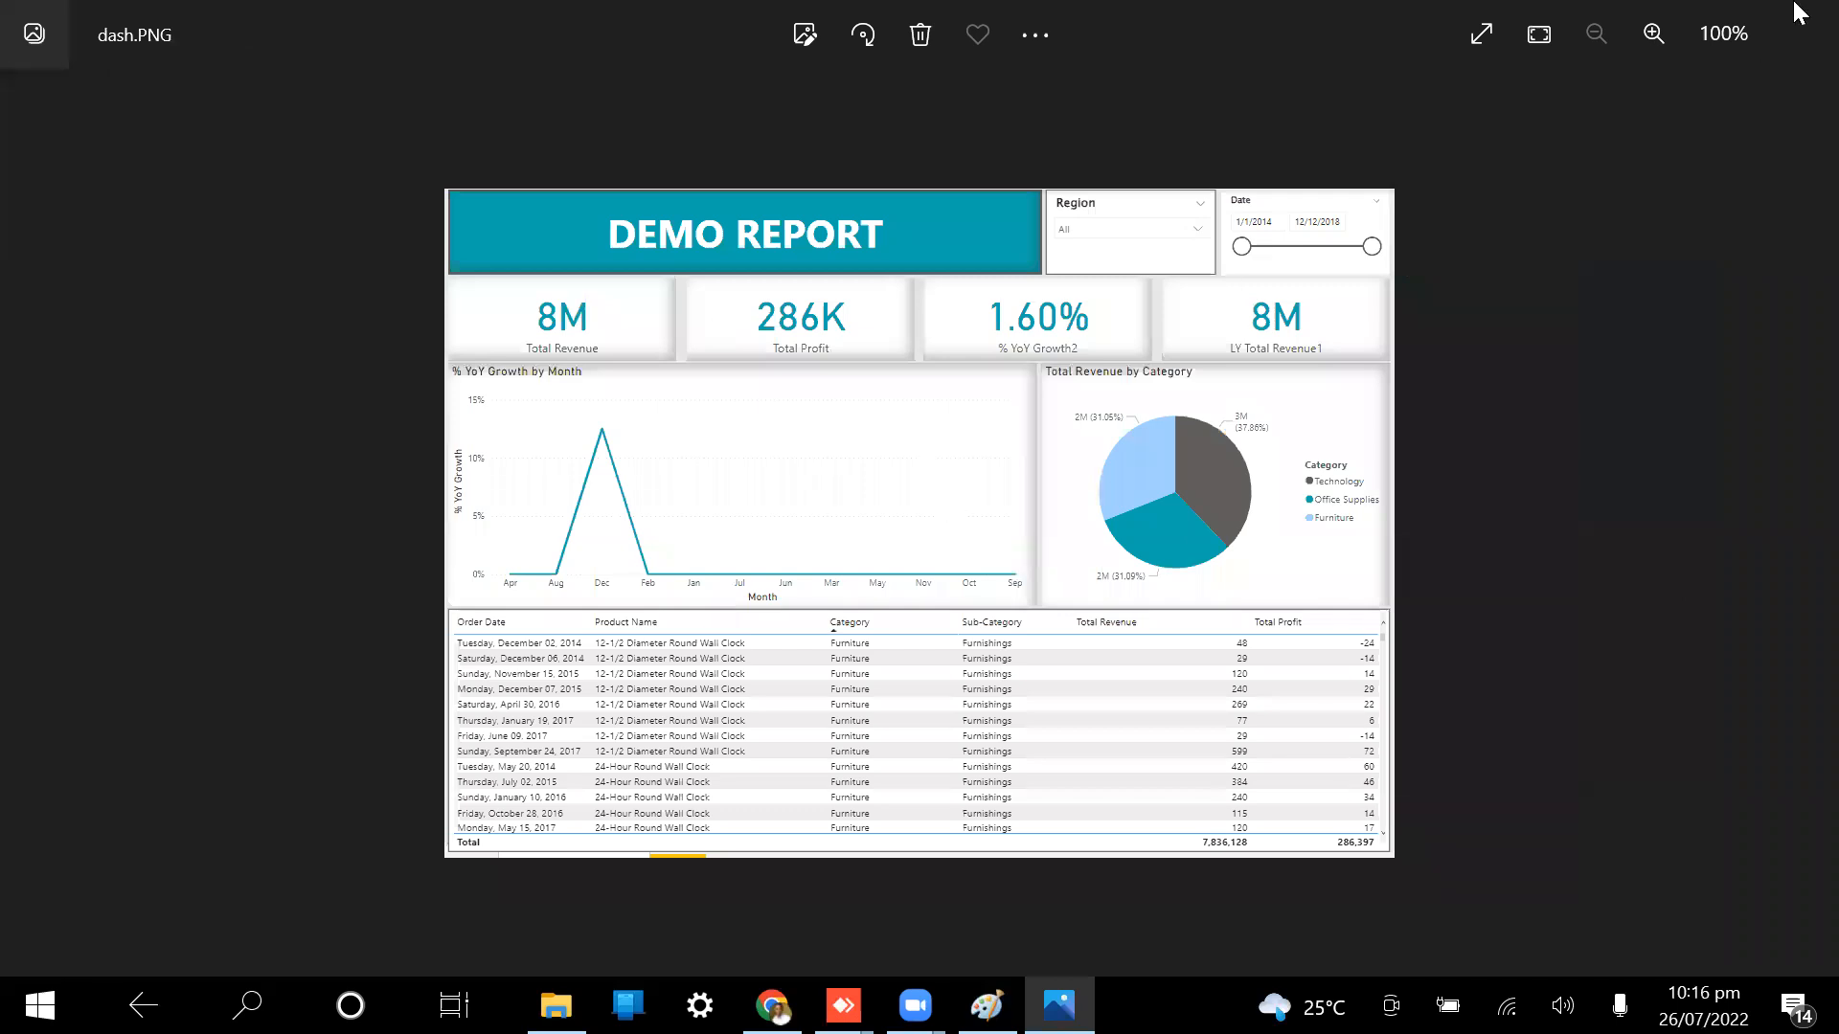
{"action": "left_click", "coordinate": [1781, 517]}
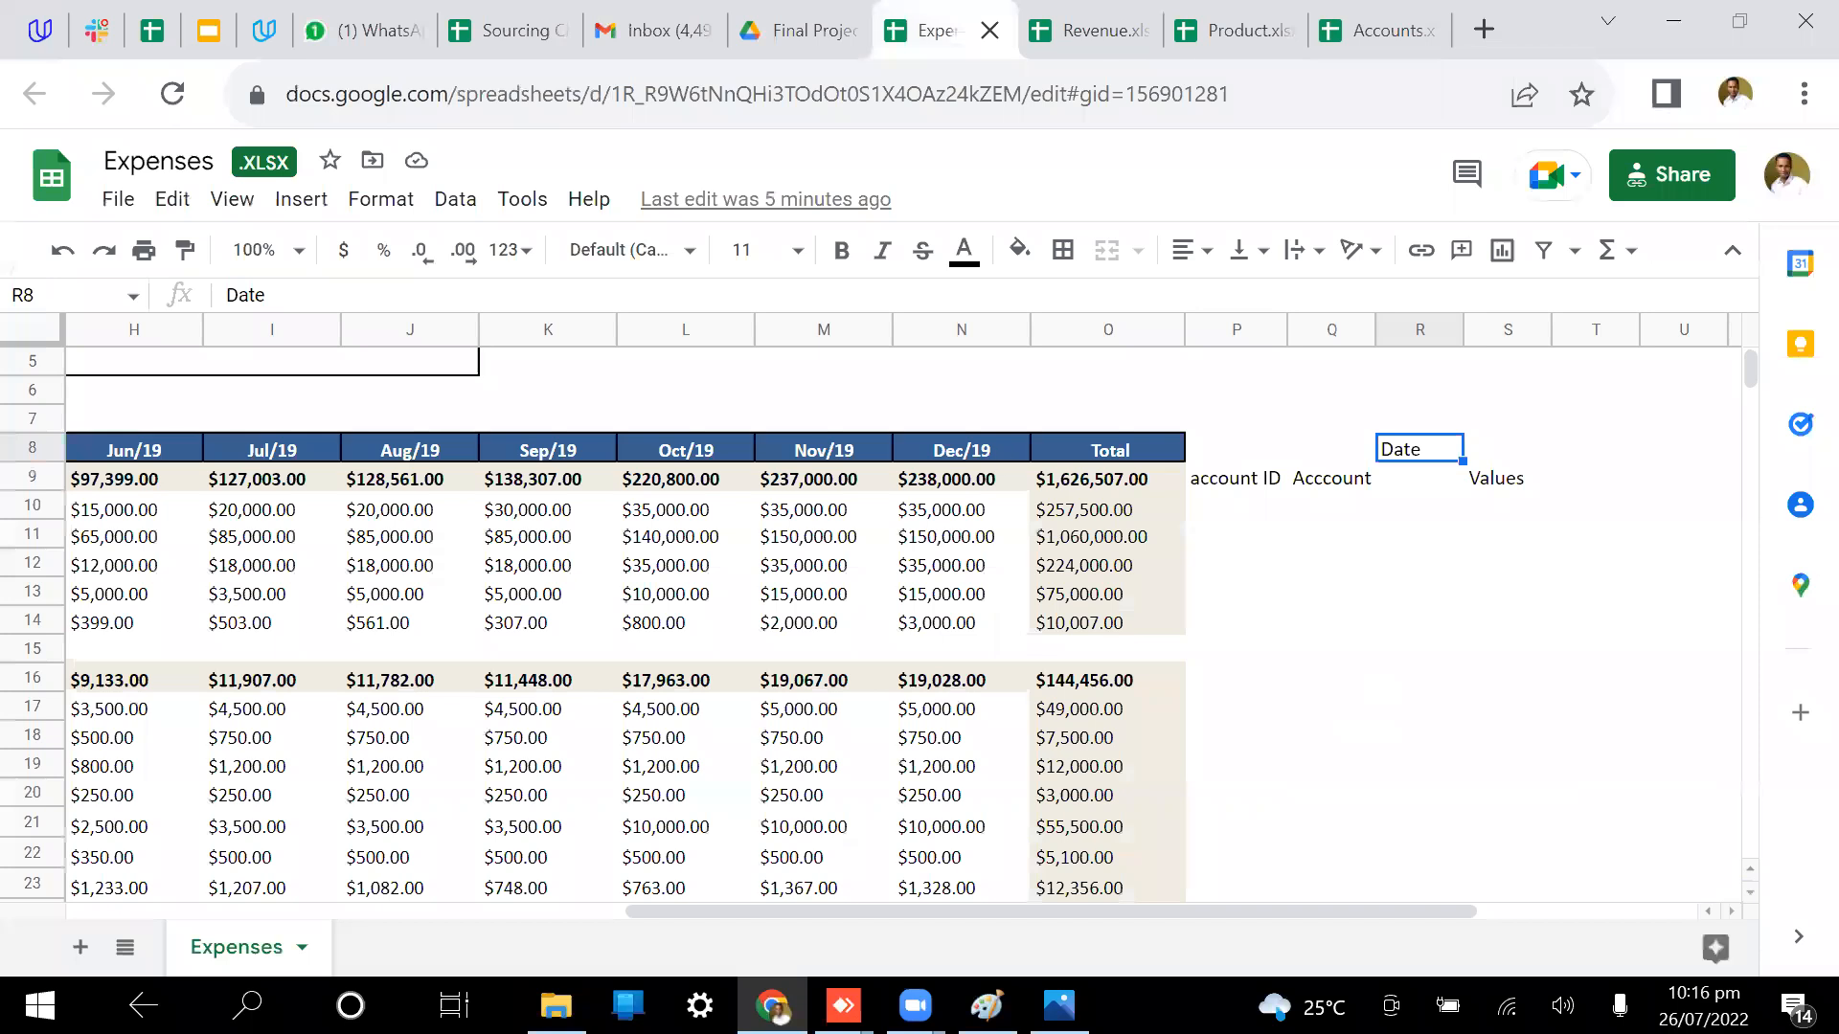
Step: Take a look at the Paint diagram window
{"action": "left_click", "coordinate": [986, 1005]}
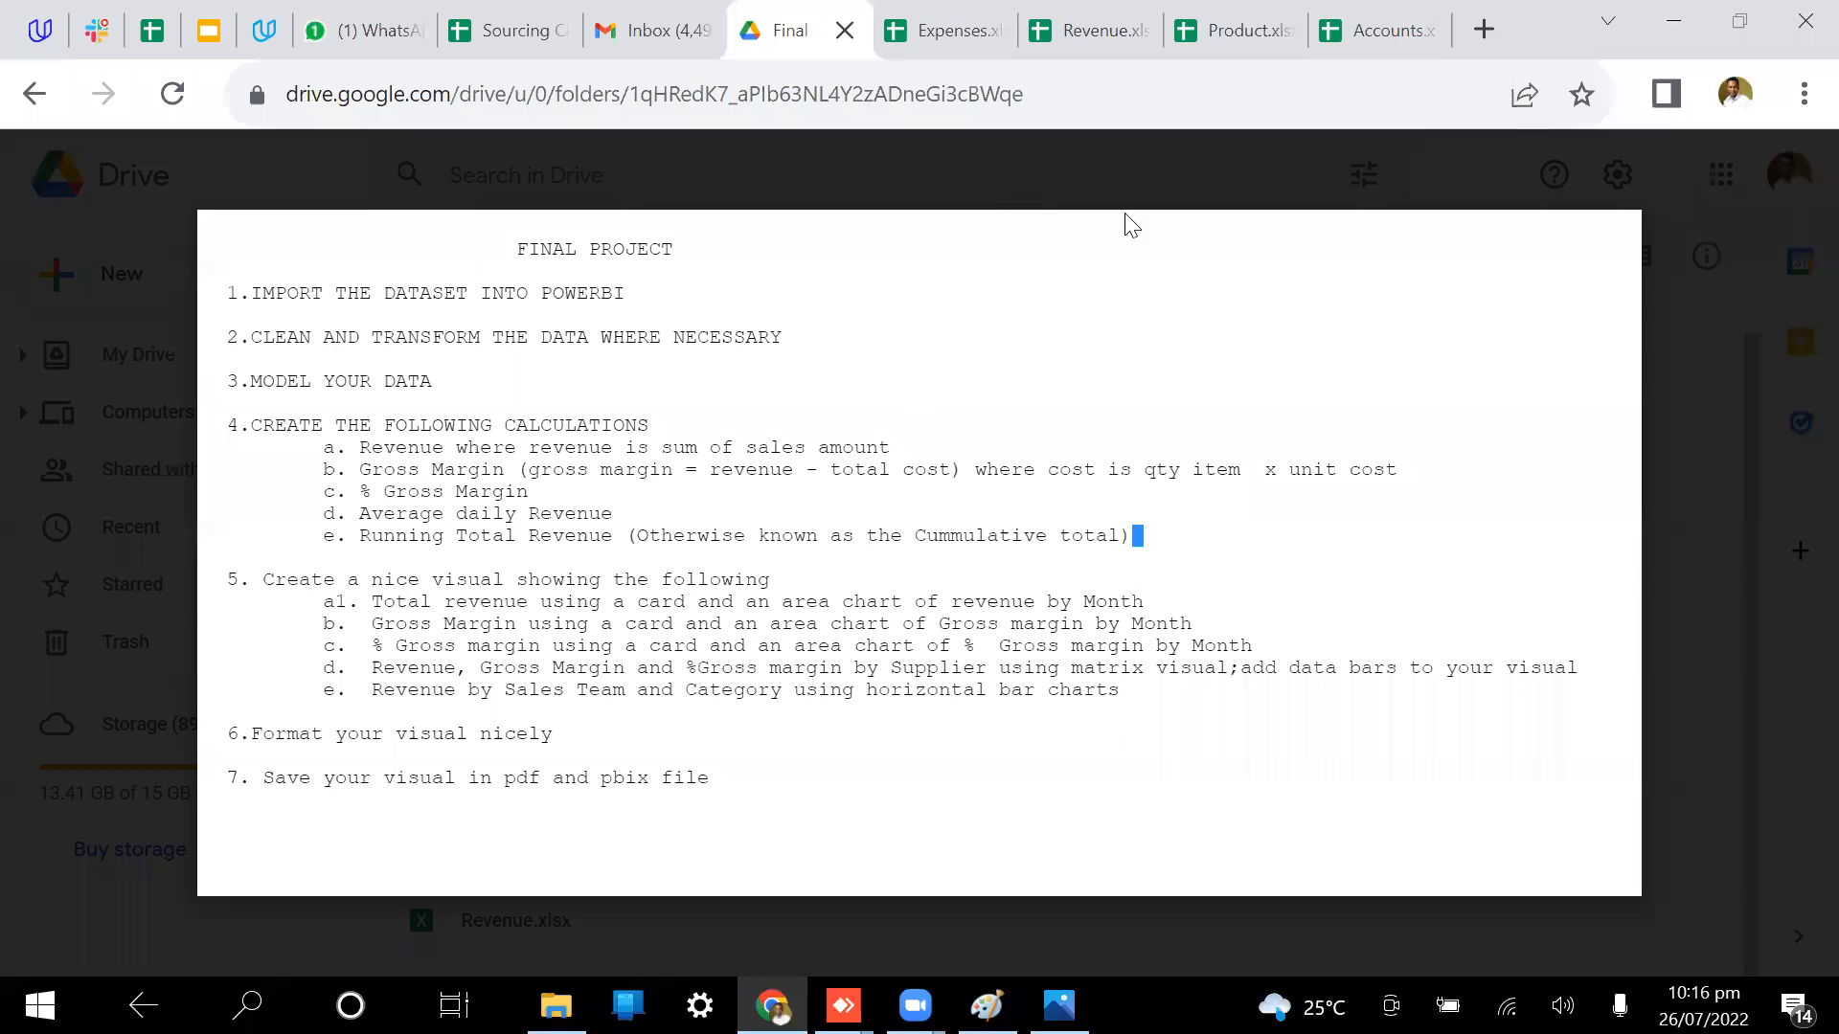
Step: Open Project.txt as a Google Doc and add item 'f.' after 'charts' under task 5
{"action": "left_click", "coordinate": [1042, 177]}
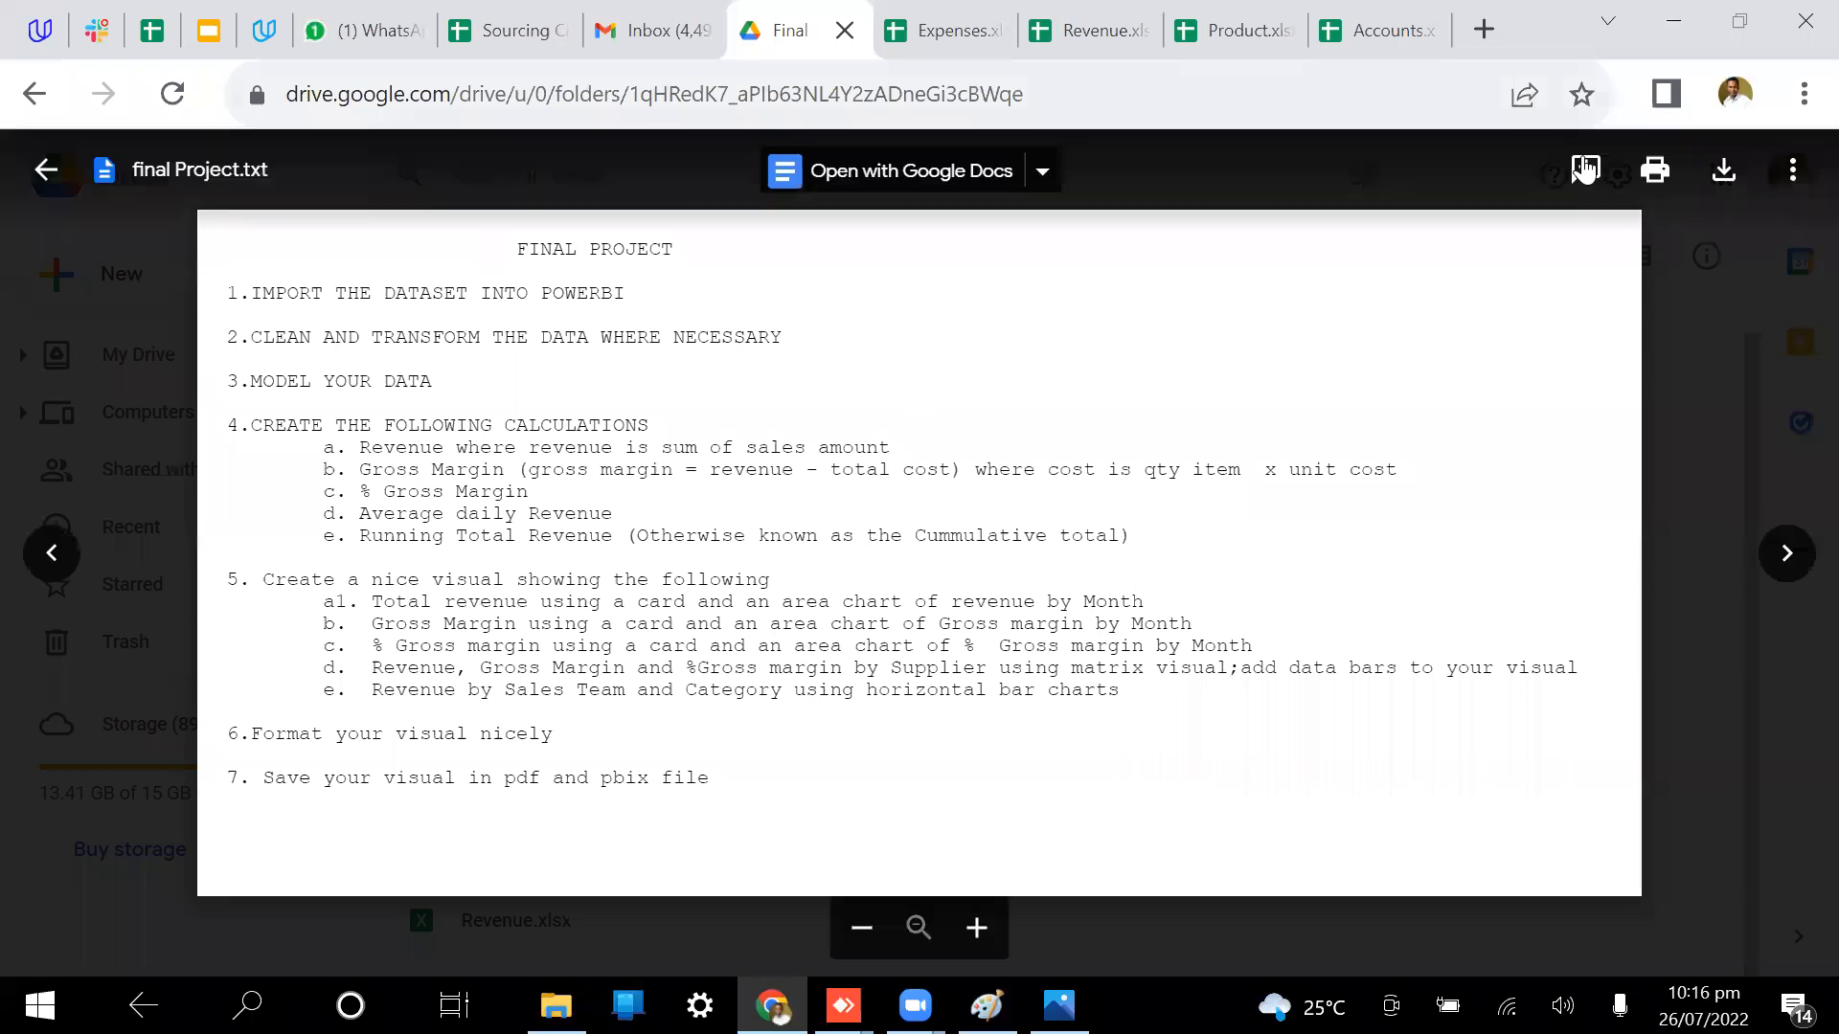
{"action": "left_click", "coordinate": [941, 175]}
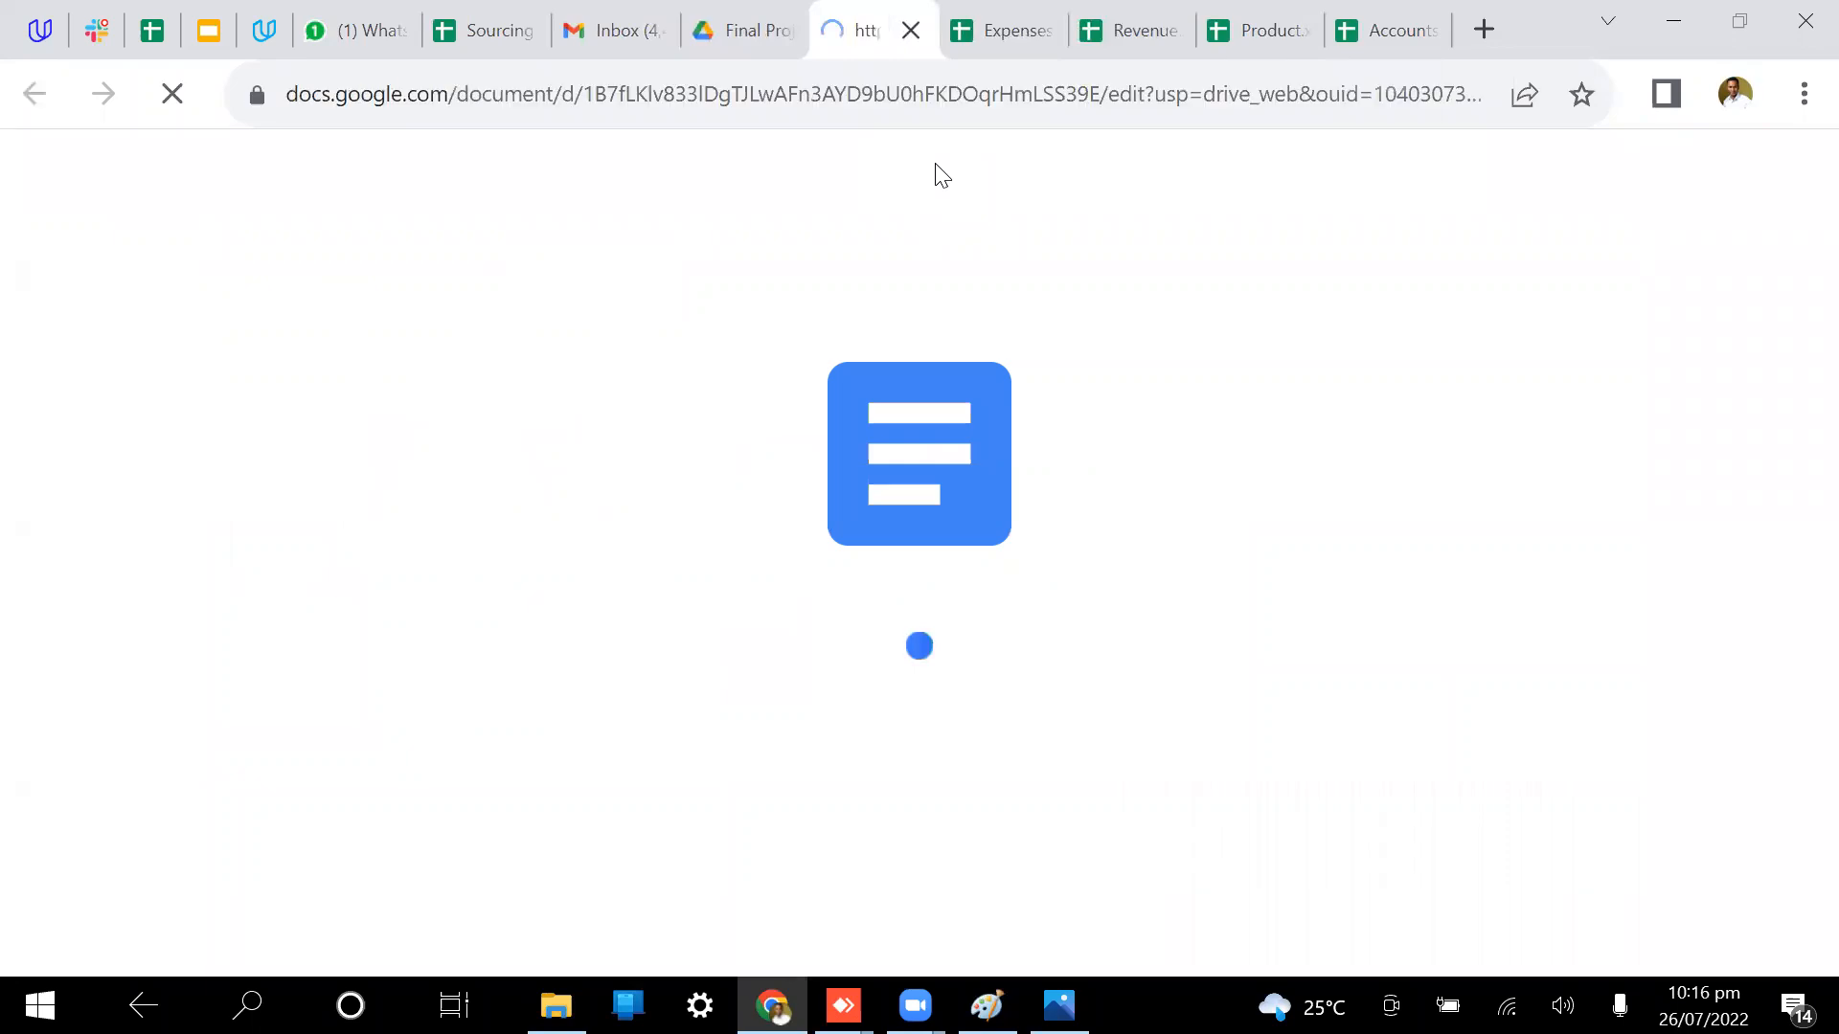
{"action": "scroll", "coordinate": [964, 581], "scroll_direction": "down", "scroll_amount": 4}
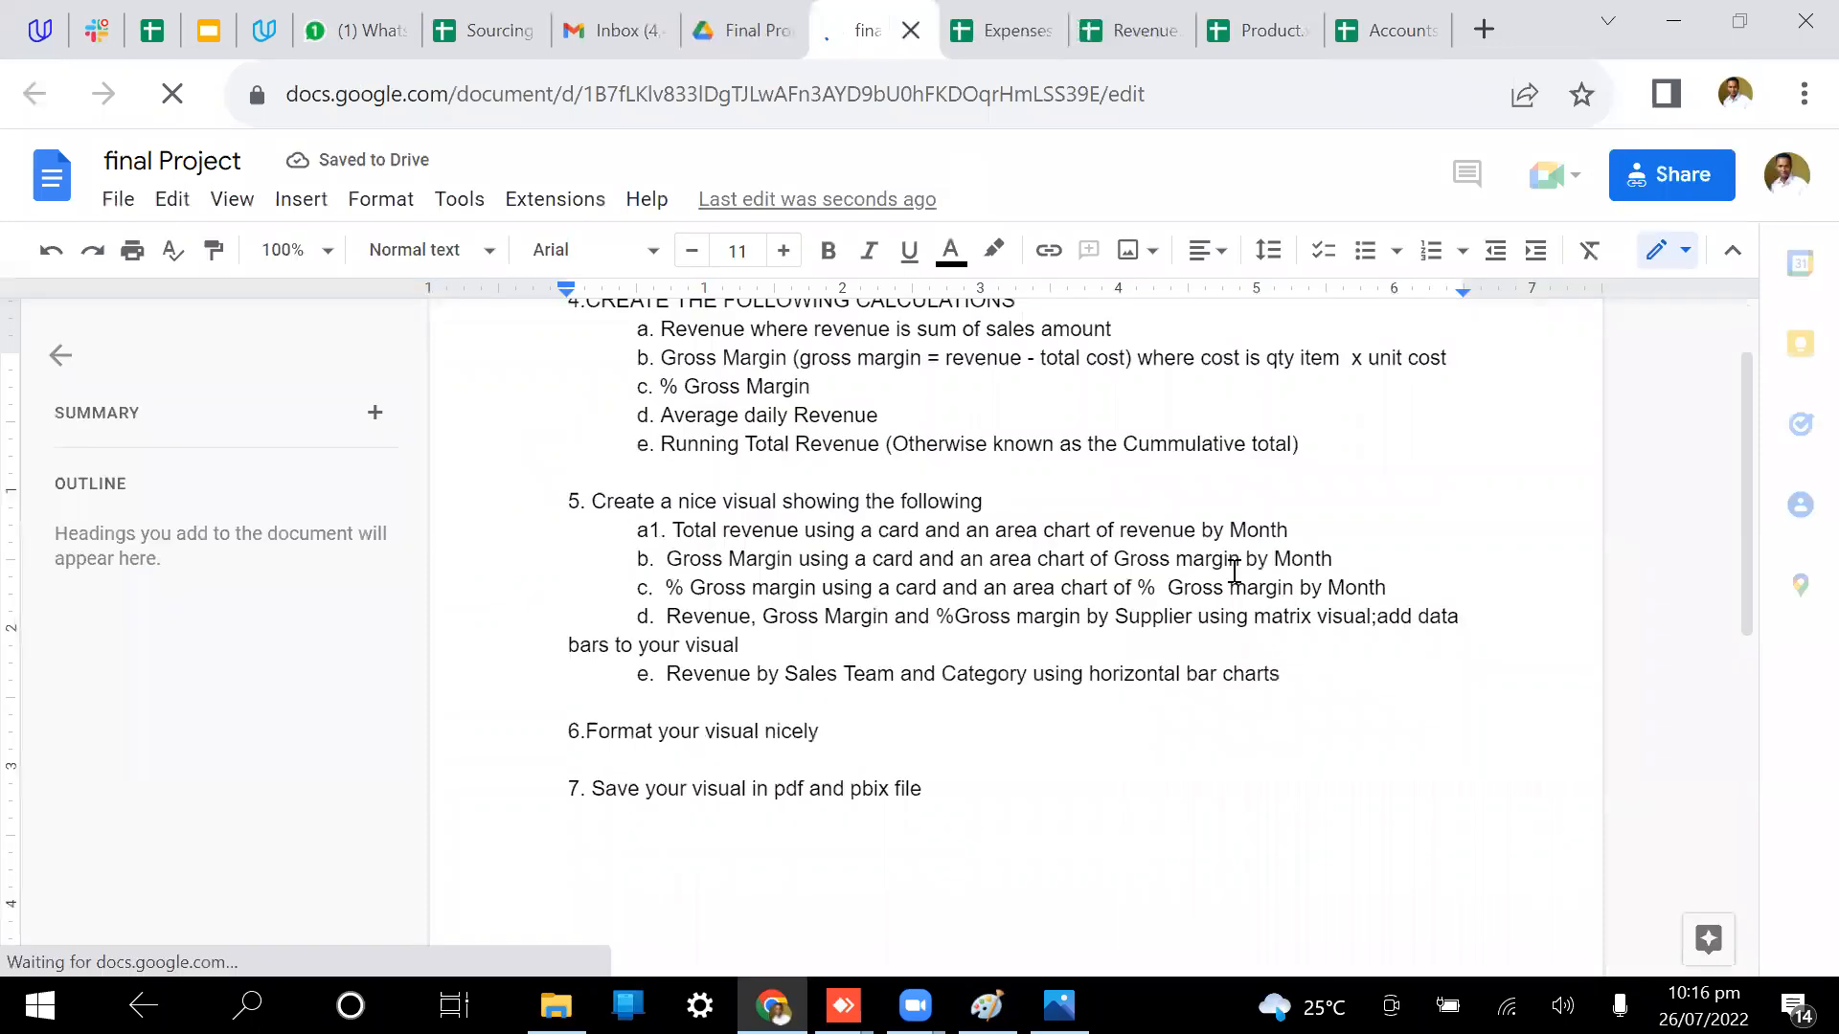
{"action": "left_click", "coordinate": [1301, 668]}
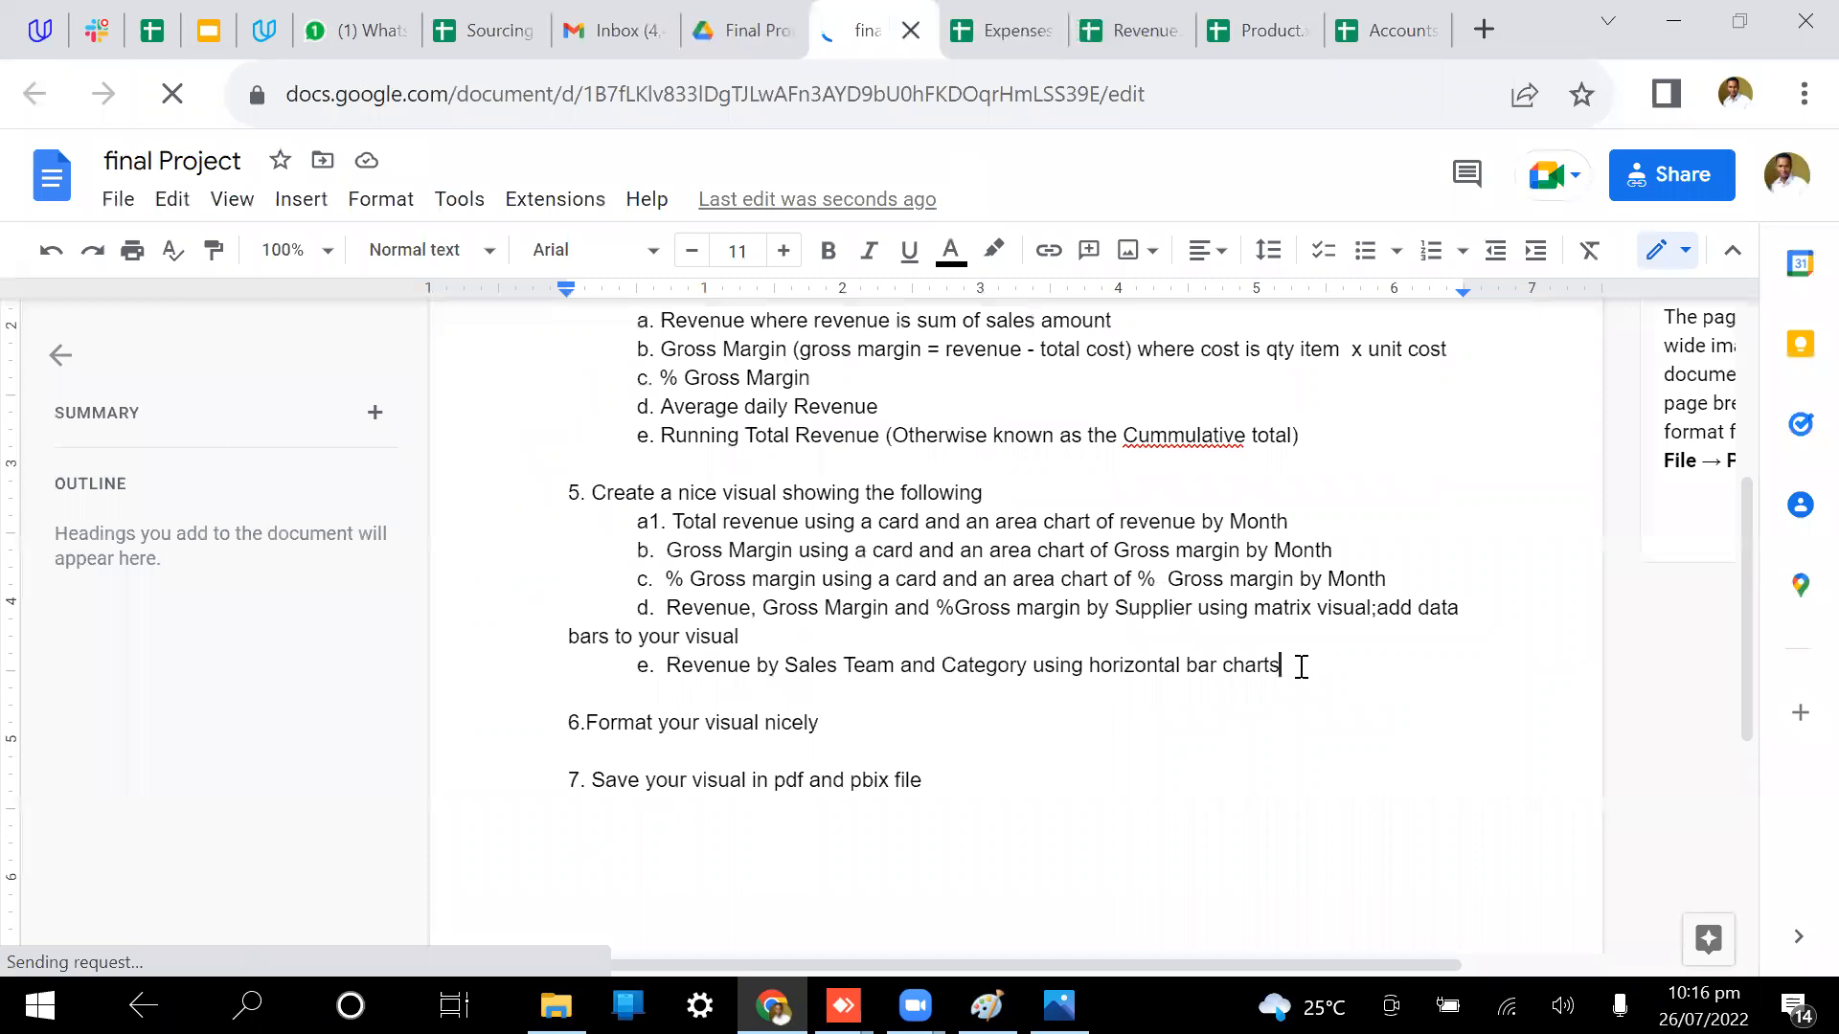
{"action": "key", "text": "Return"}
{"action": "type", "text": "f."}
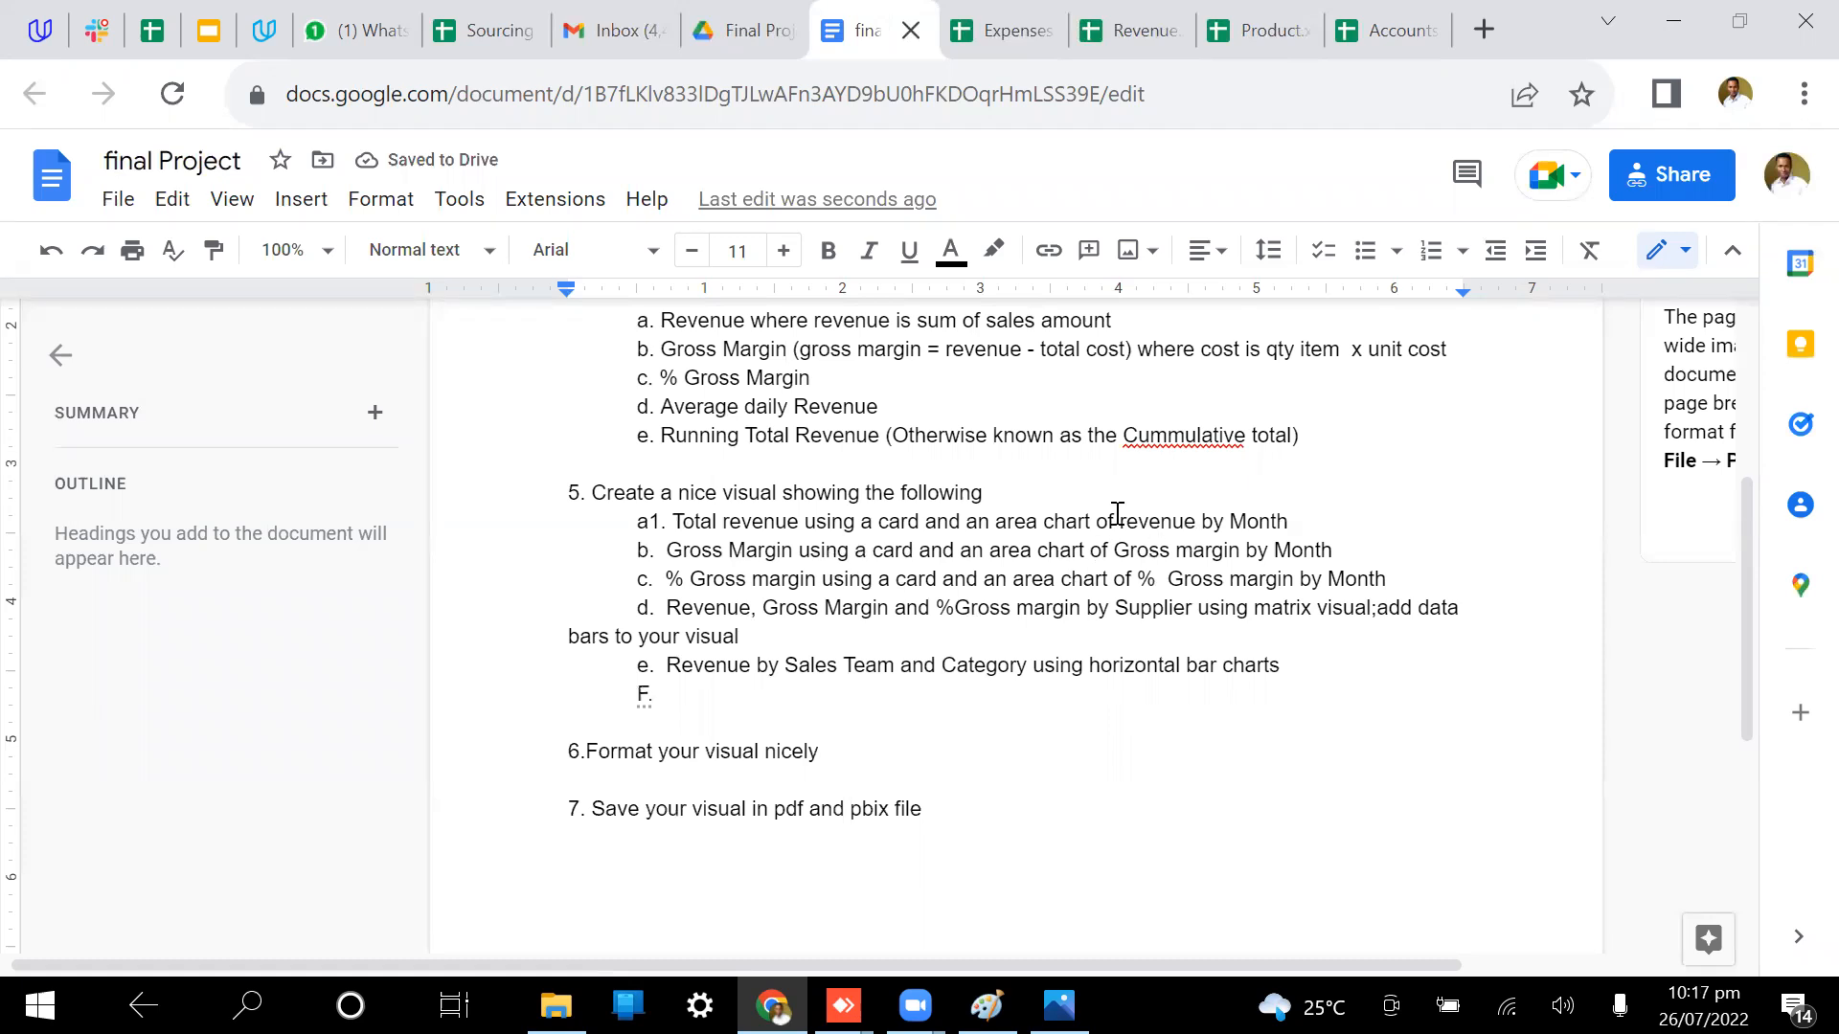
Step: Add an empty item 'f.' after Running Total Revenue in section 4's calculations list
{"action": "scroll", "coordinate": [943, 475], "scroll_direction": "up", "scroll_amount": 1}
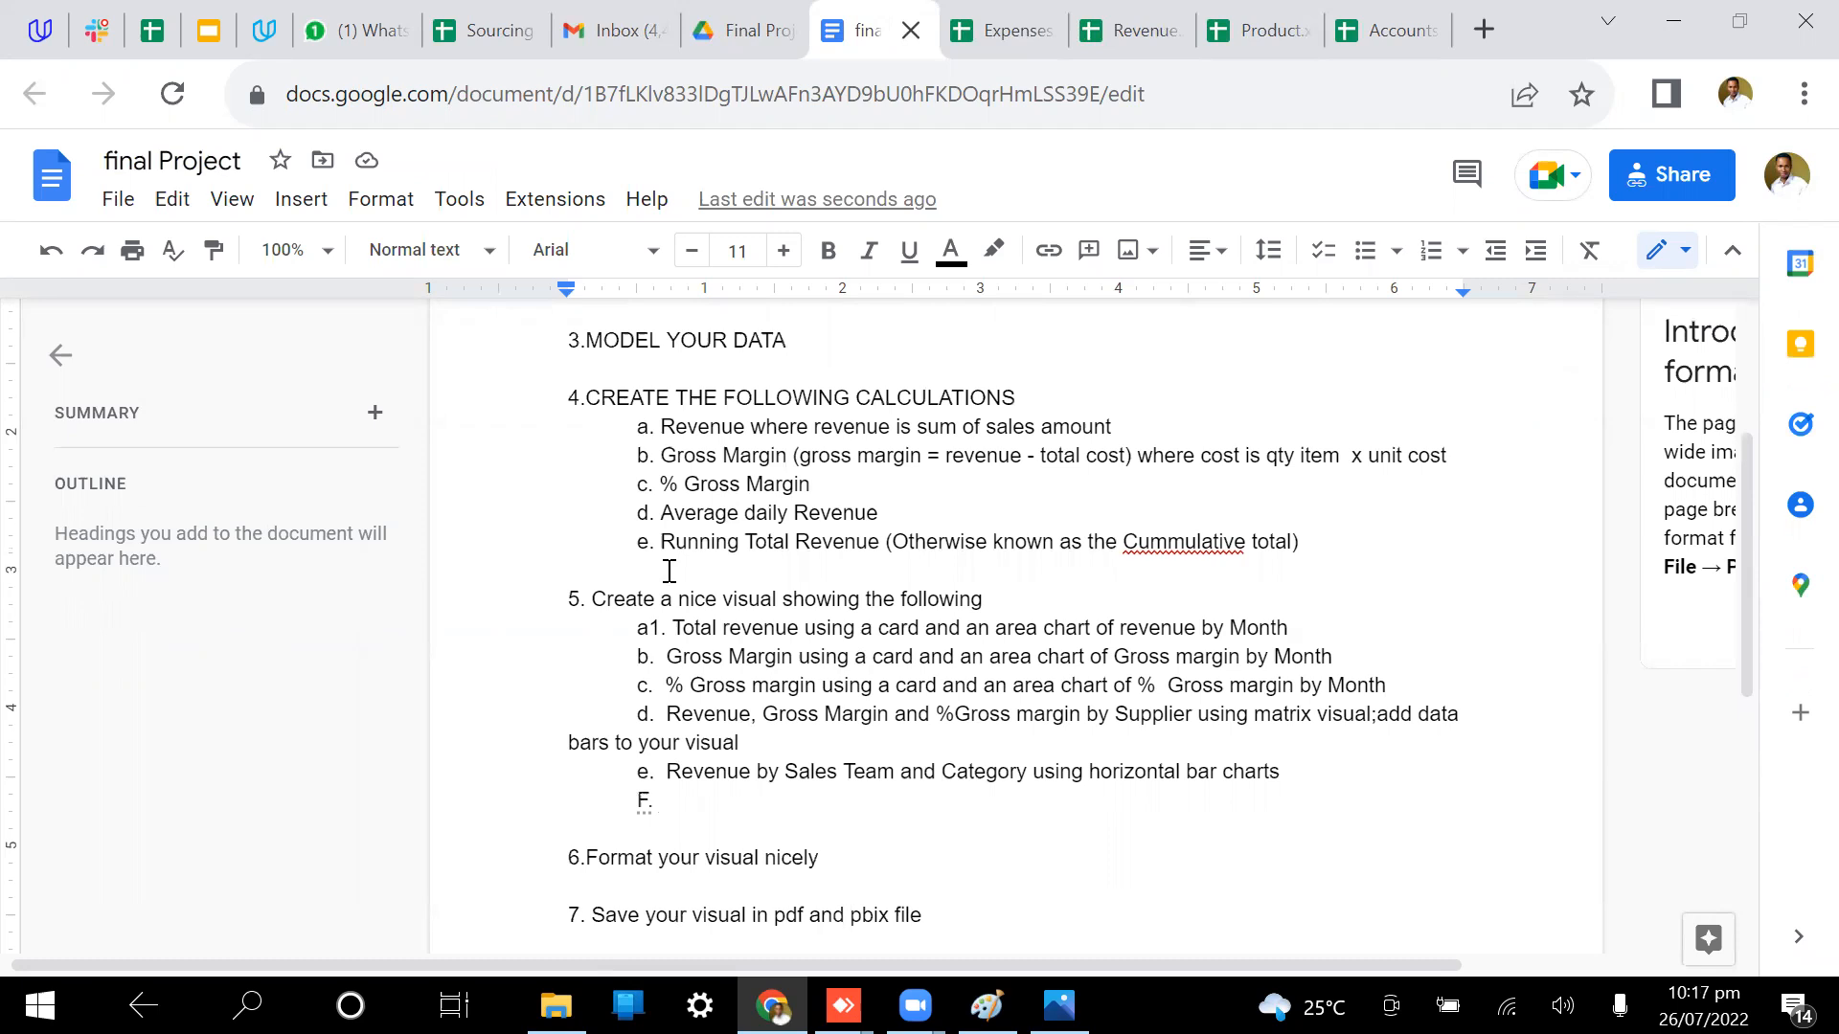
{"action": "left_click", "coordinate": [1317, 546]}
{"action": "key", "text": "Return"}
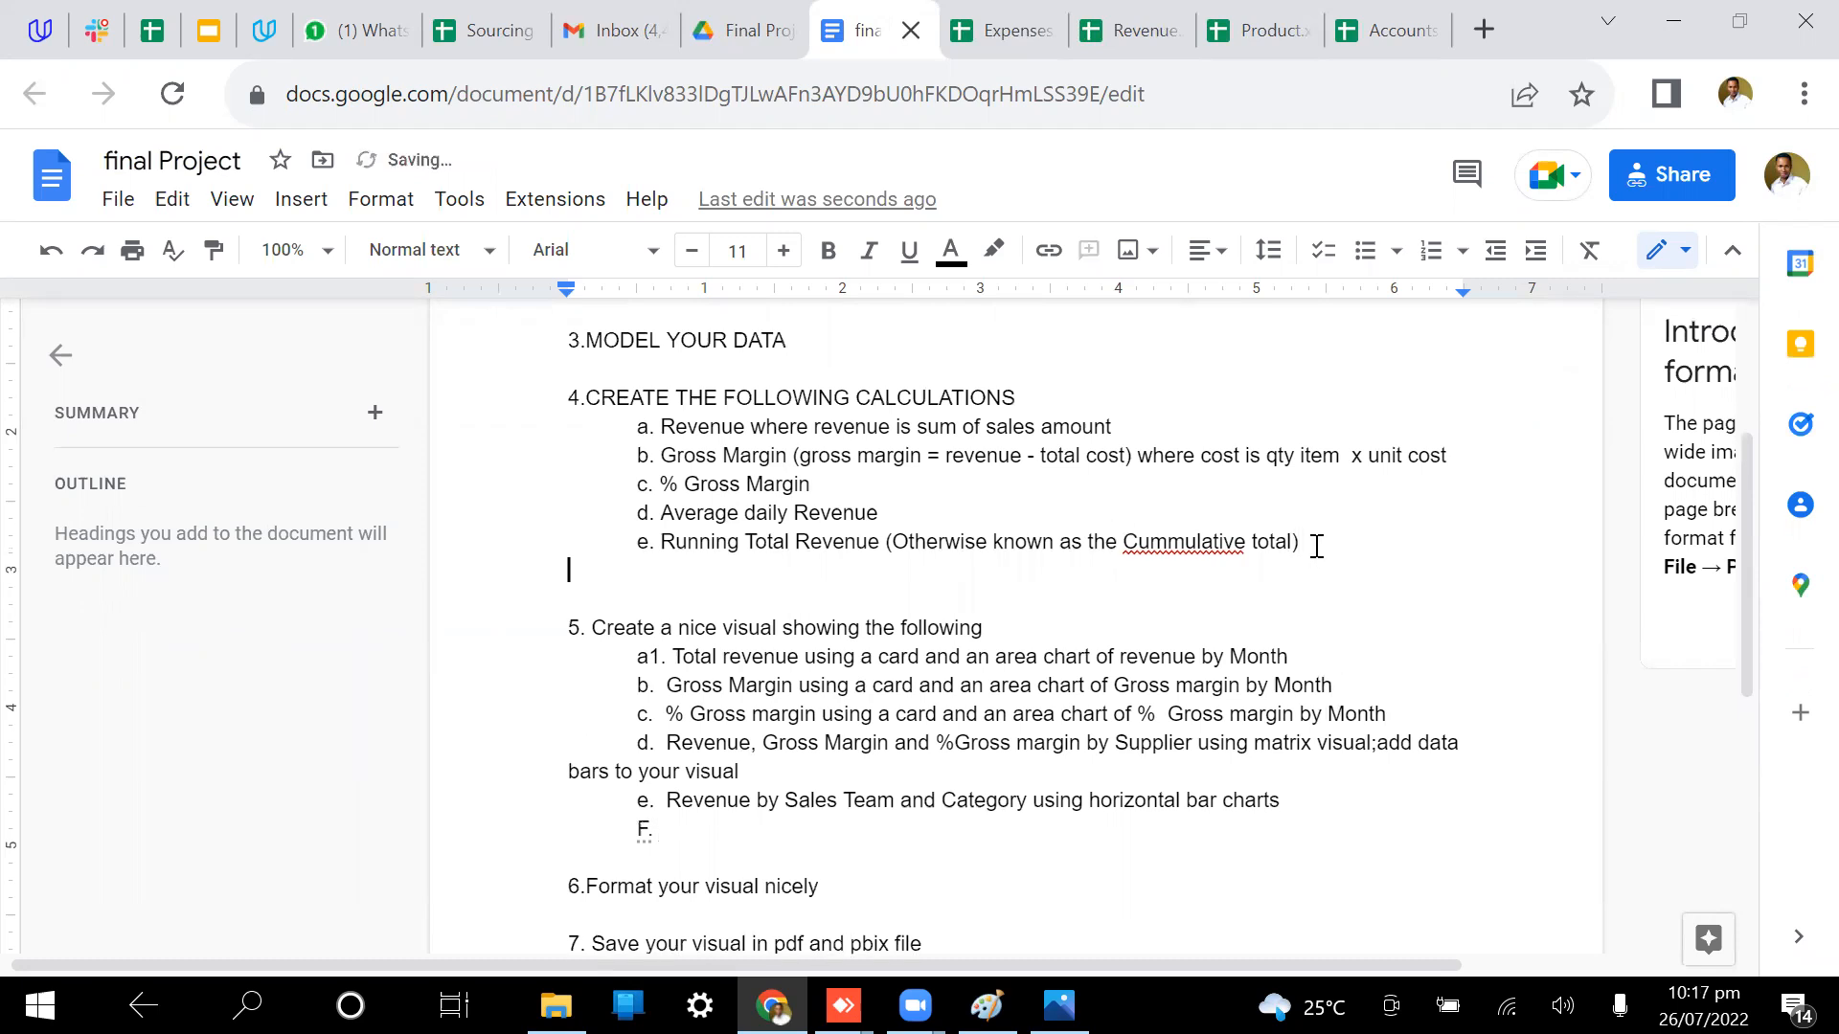
{"action": "type", "text": "f."}
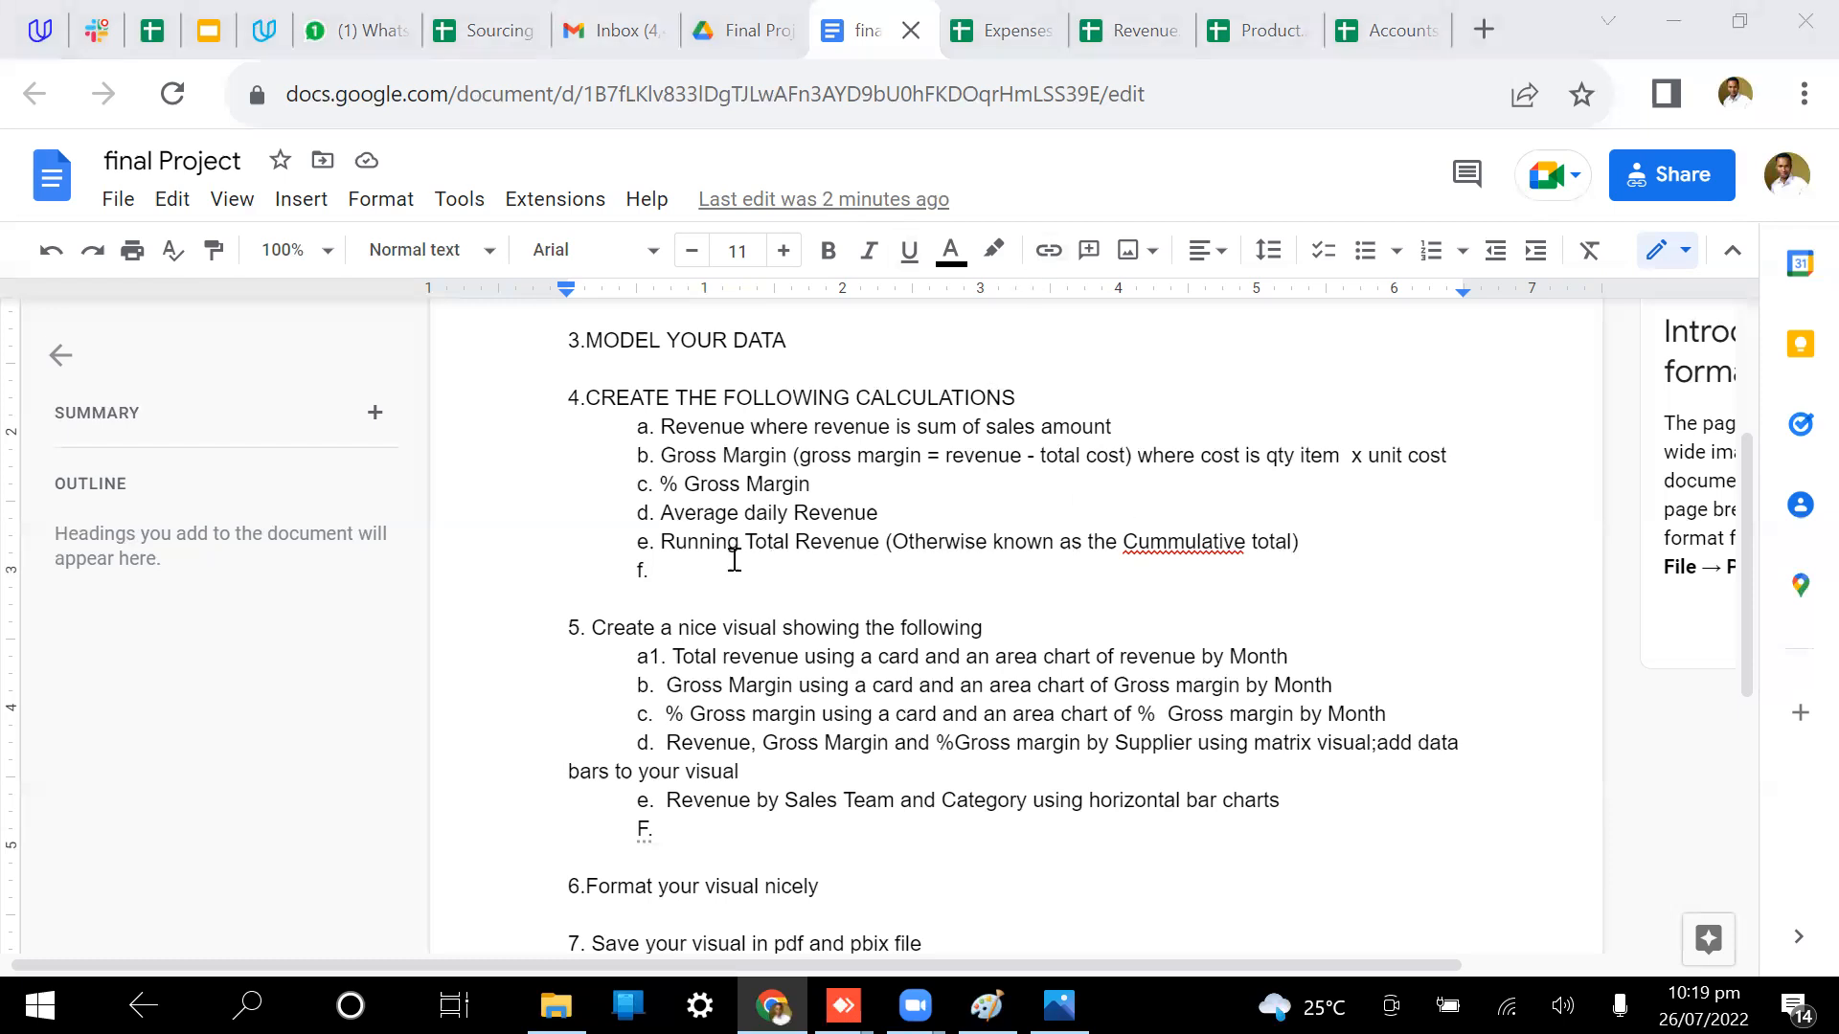
Step: Place the caret on section 4's new 'f.' line so autocorrect capitalises it to 'F.'
{"action": "left_click", "coordinate": [680, 568]}
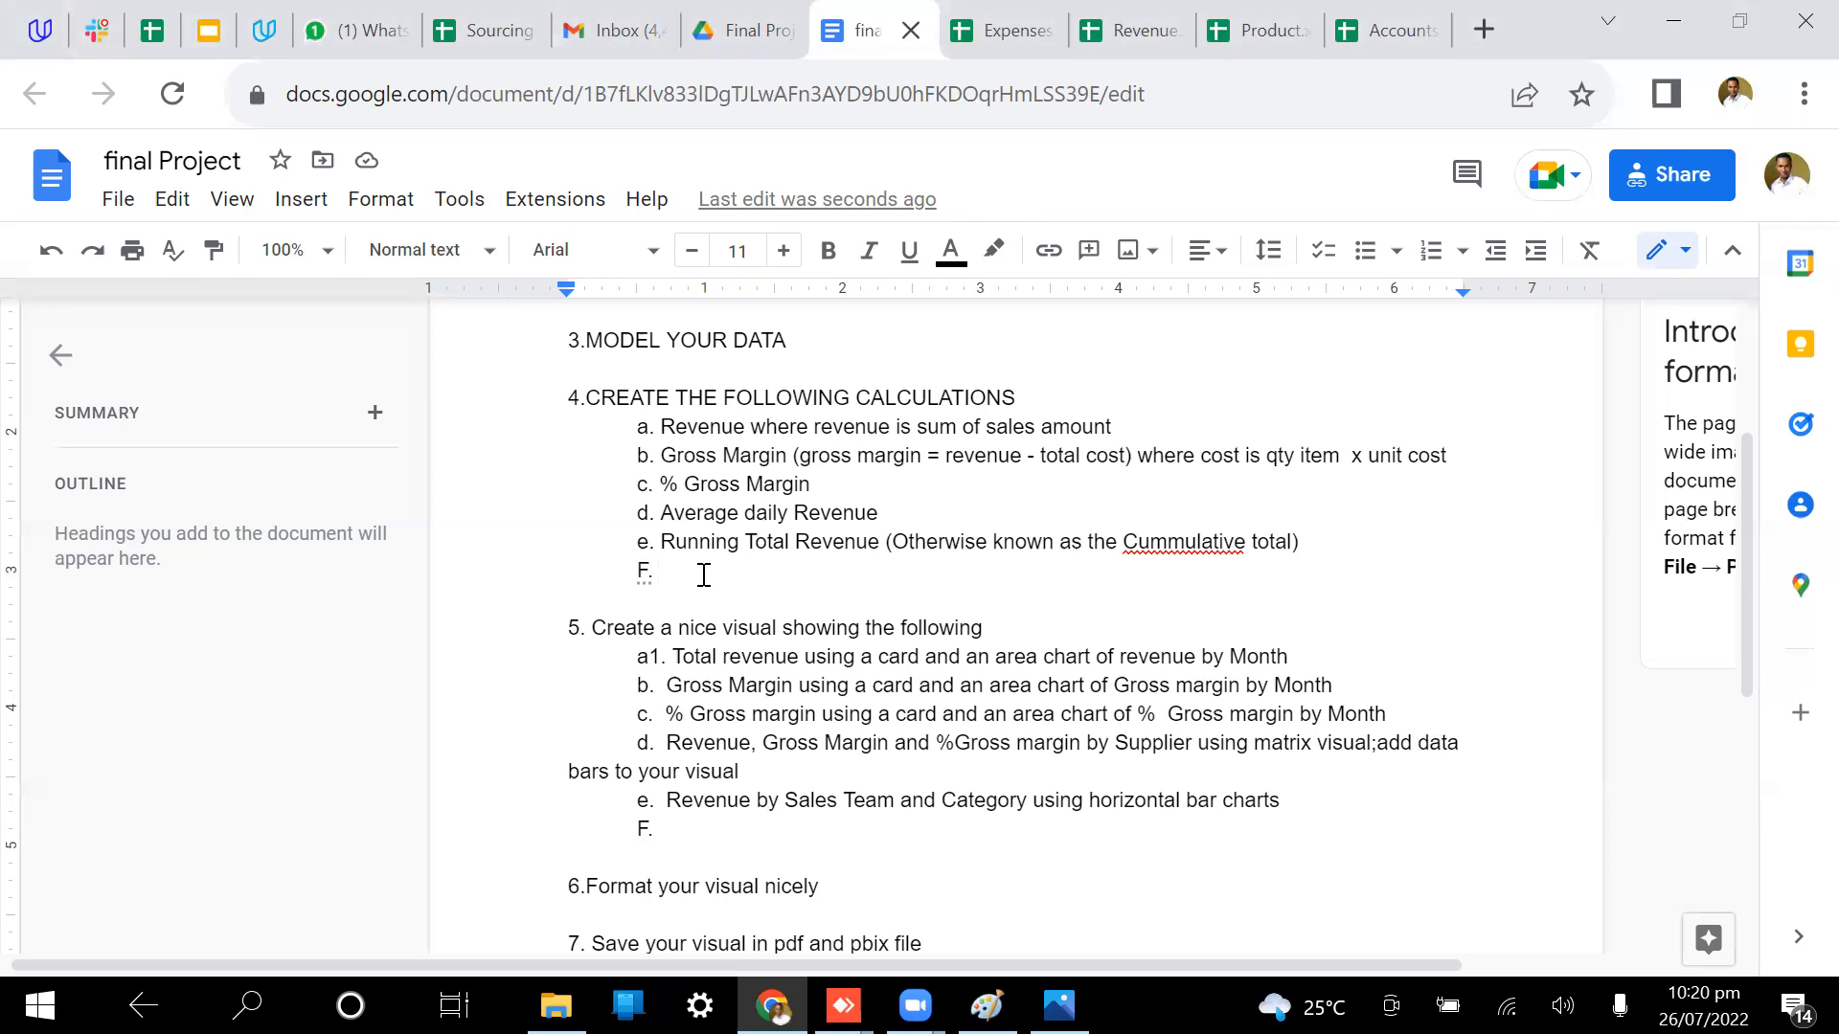
Step: Write item F's formula as 'net profit = total revenue - total cost - total expenses'
{"action": "type", "text": "net profit = r"}
{"action": "key", "text": "BackSpace"}
{"action": "type", "text": "total revenue - "}
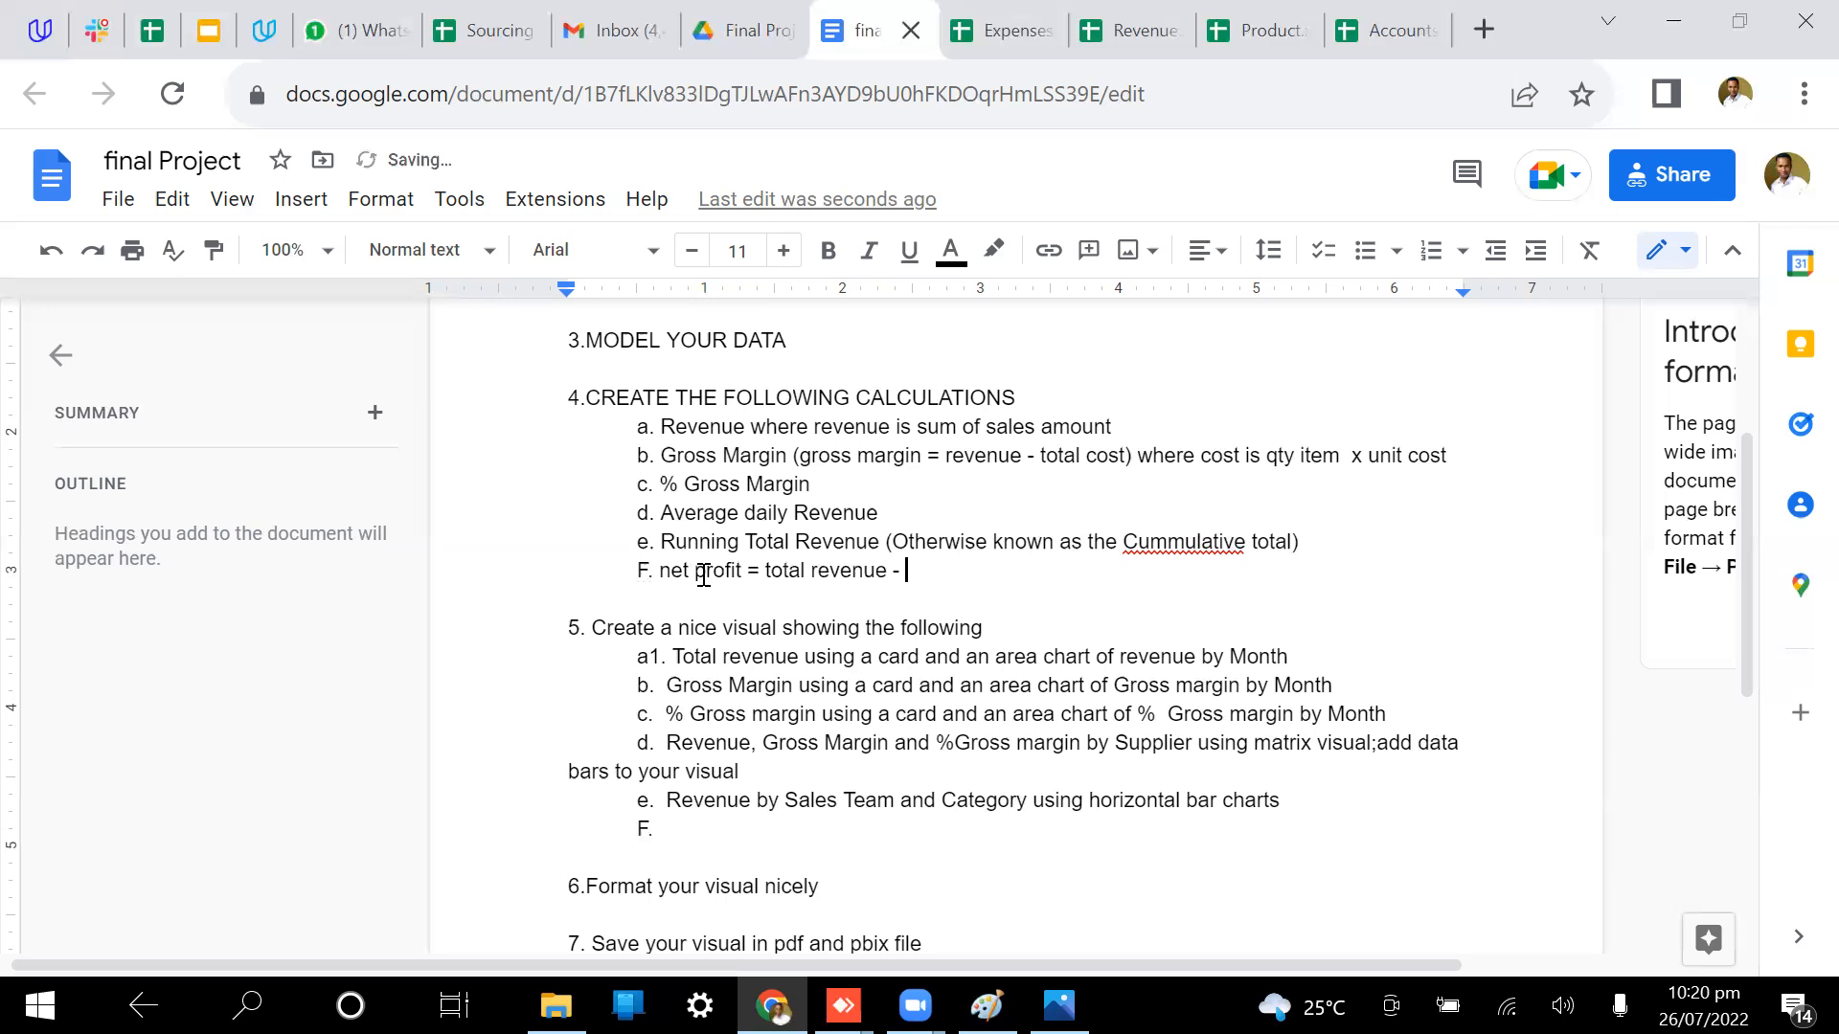
{"action": "type", "text": "total cost - total expenses"}
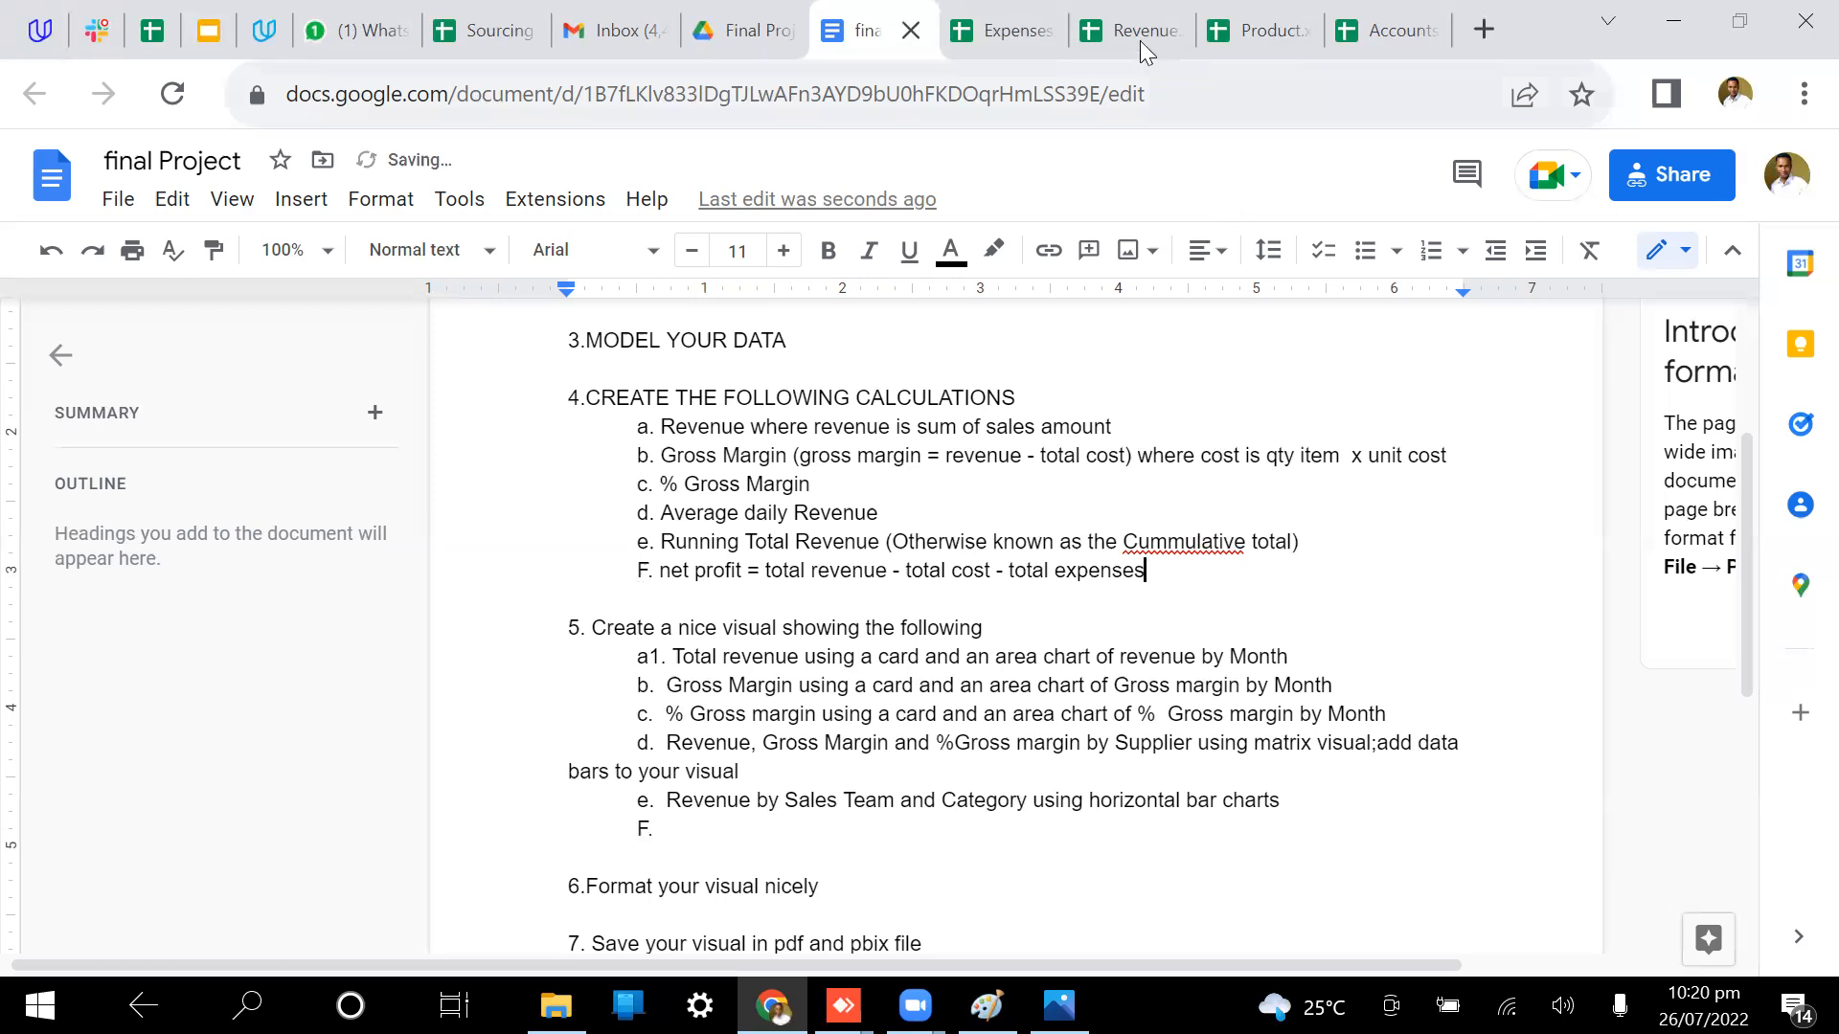
Step: Compare the Expenses, Revenue and Accounts sheets against the brief and the original preview
{"action": "left_click", "coordinate": [1027, 13]}
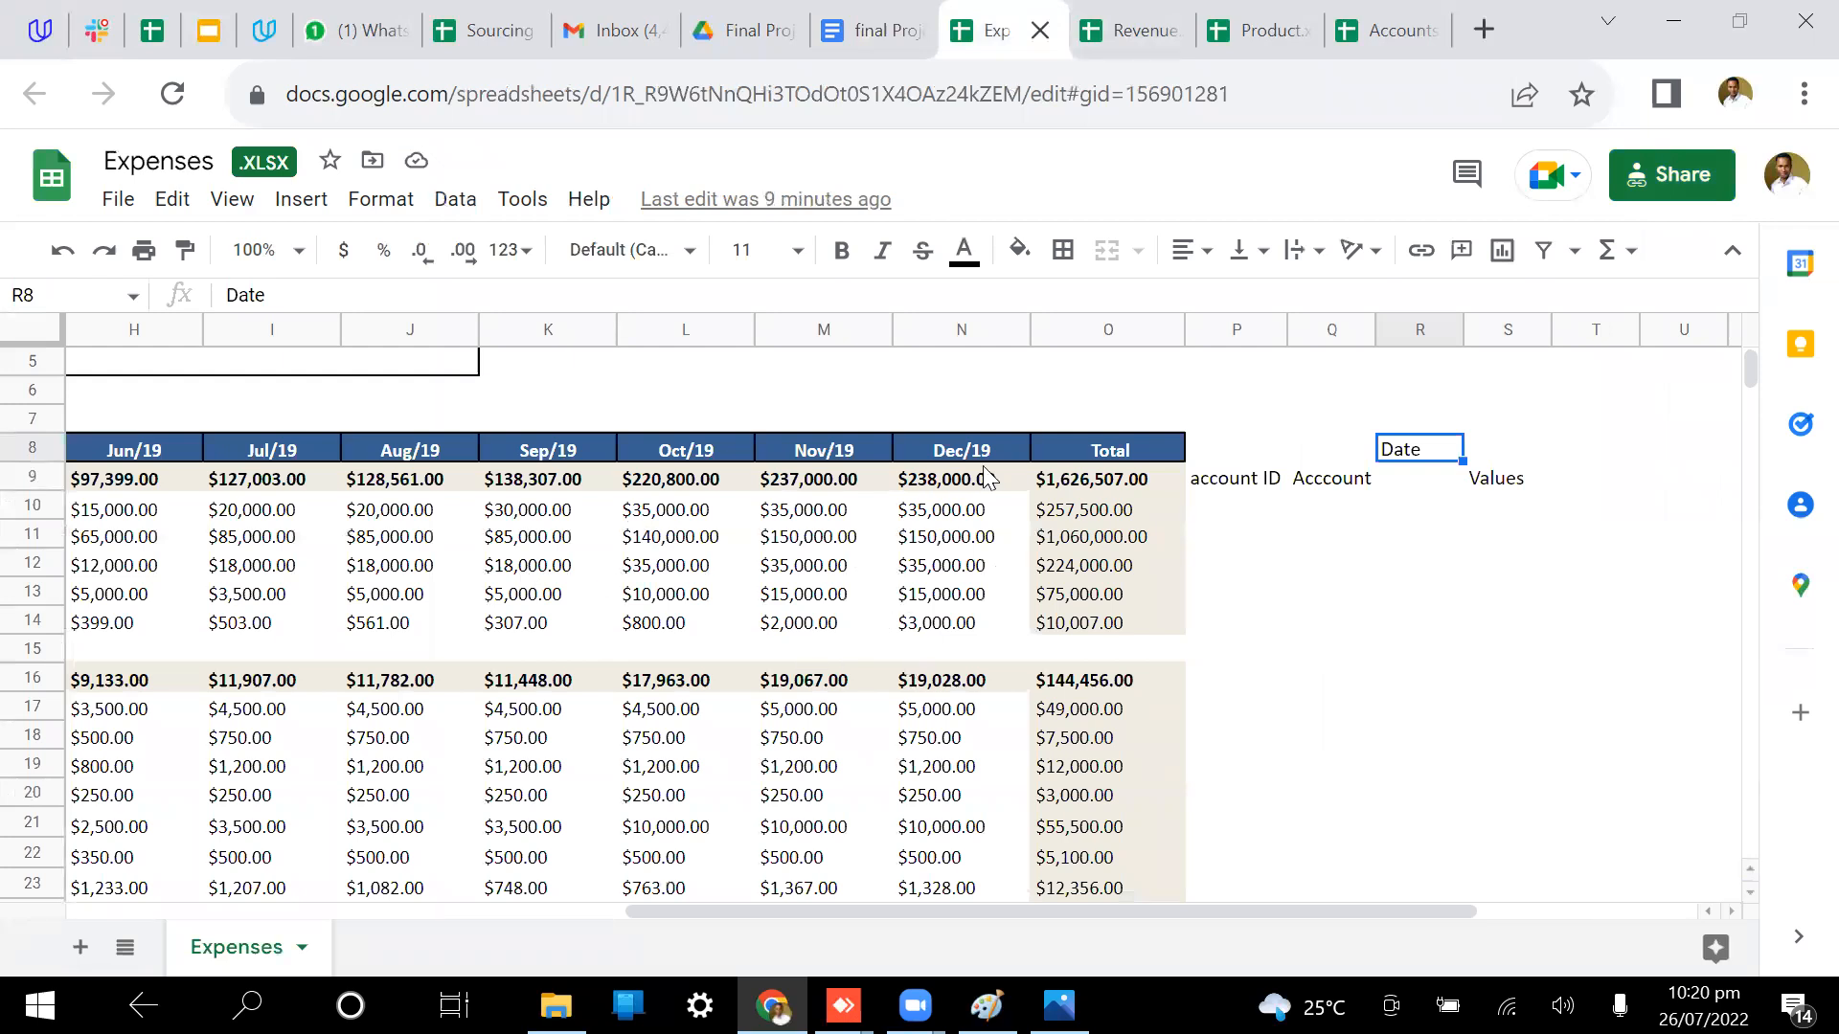
{"action": "left_click", "coordinate": [1147, 14]}
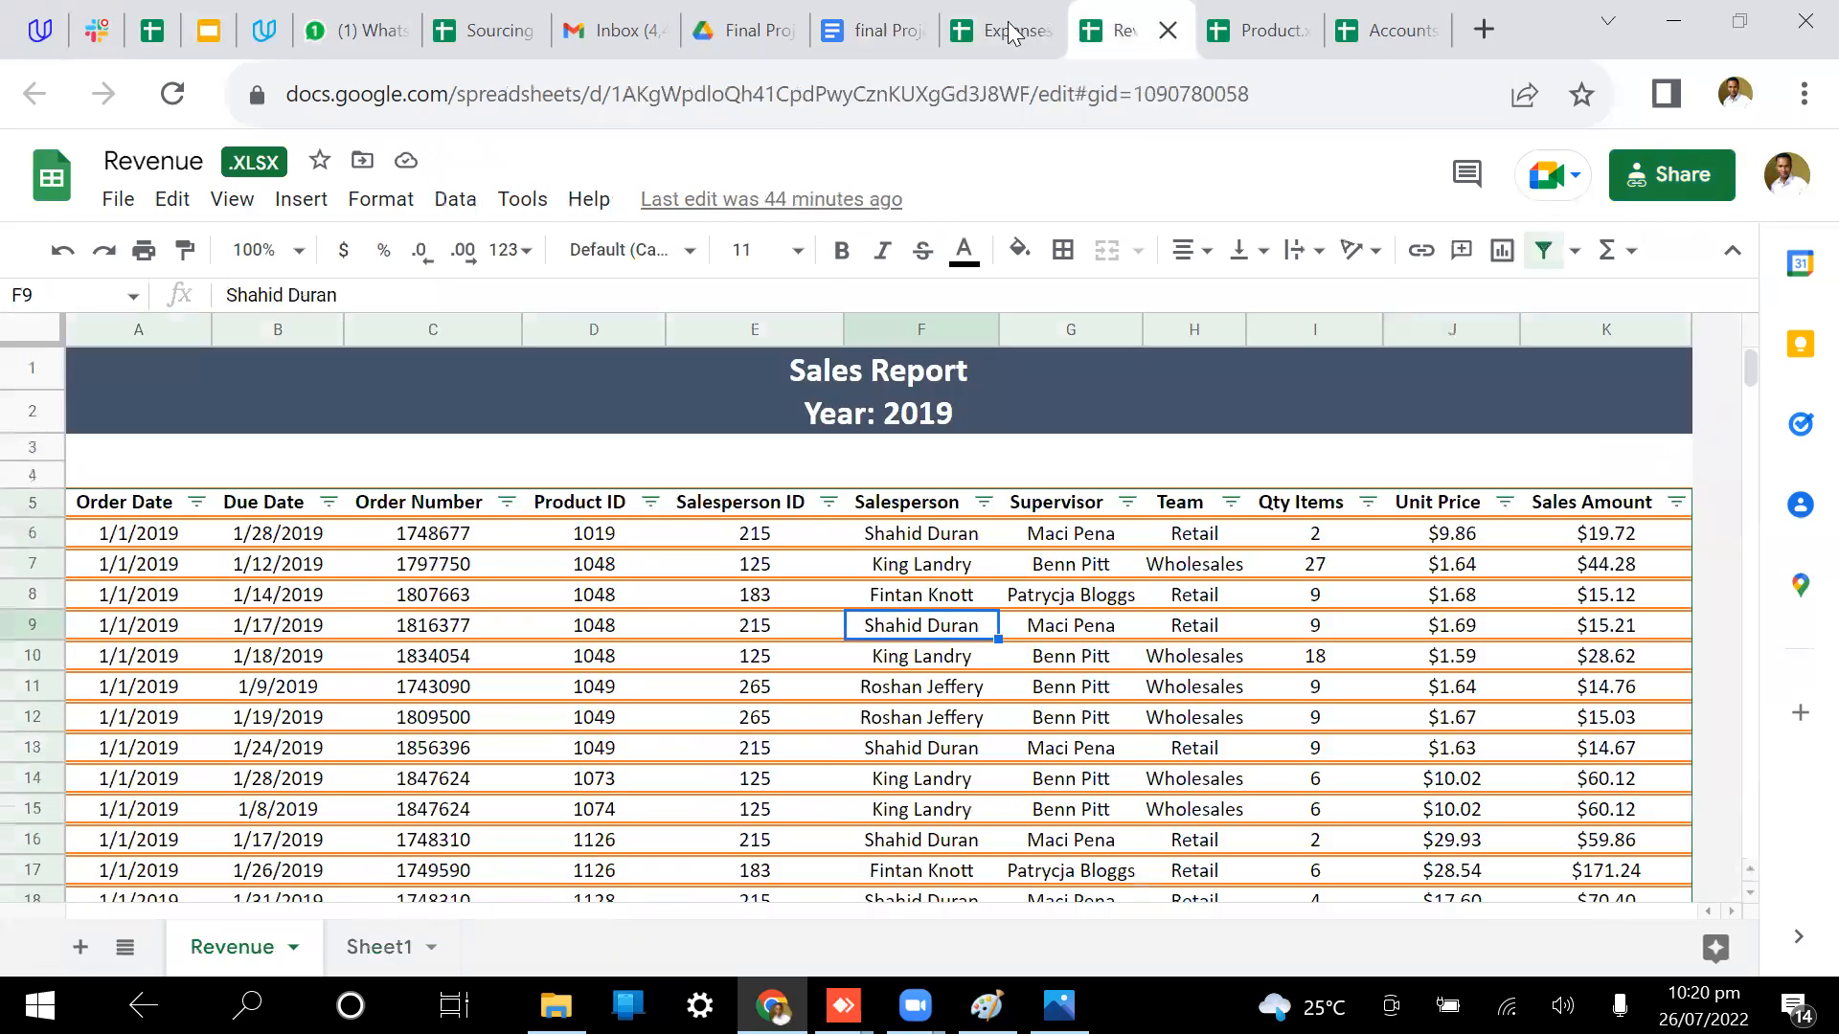
{"action": "left_click", "coordinate": [1008, 26]}
{"action": "left_click", "coordinate": [854, 27]}
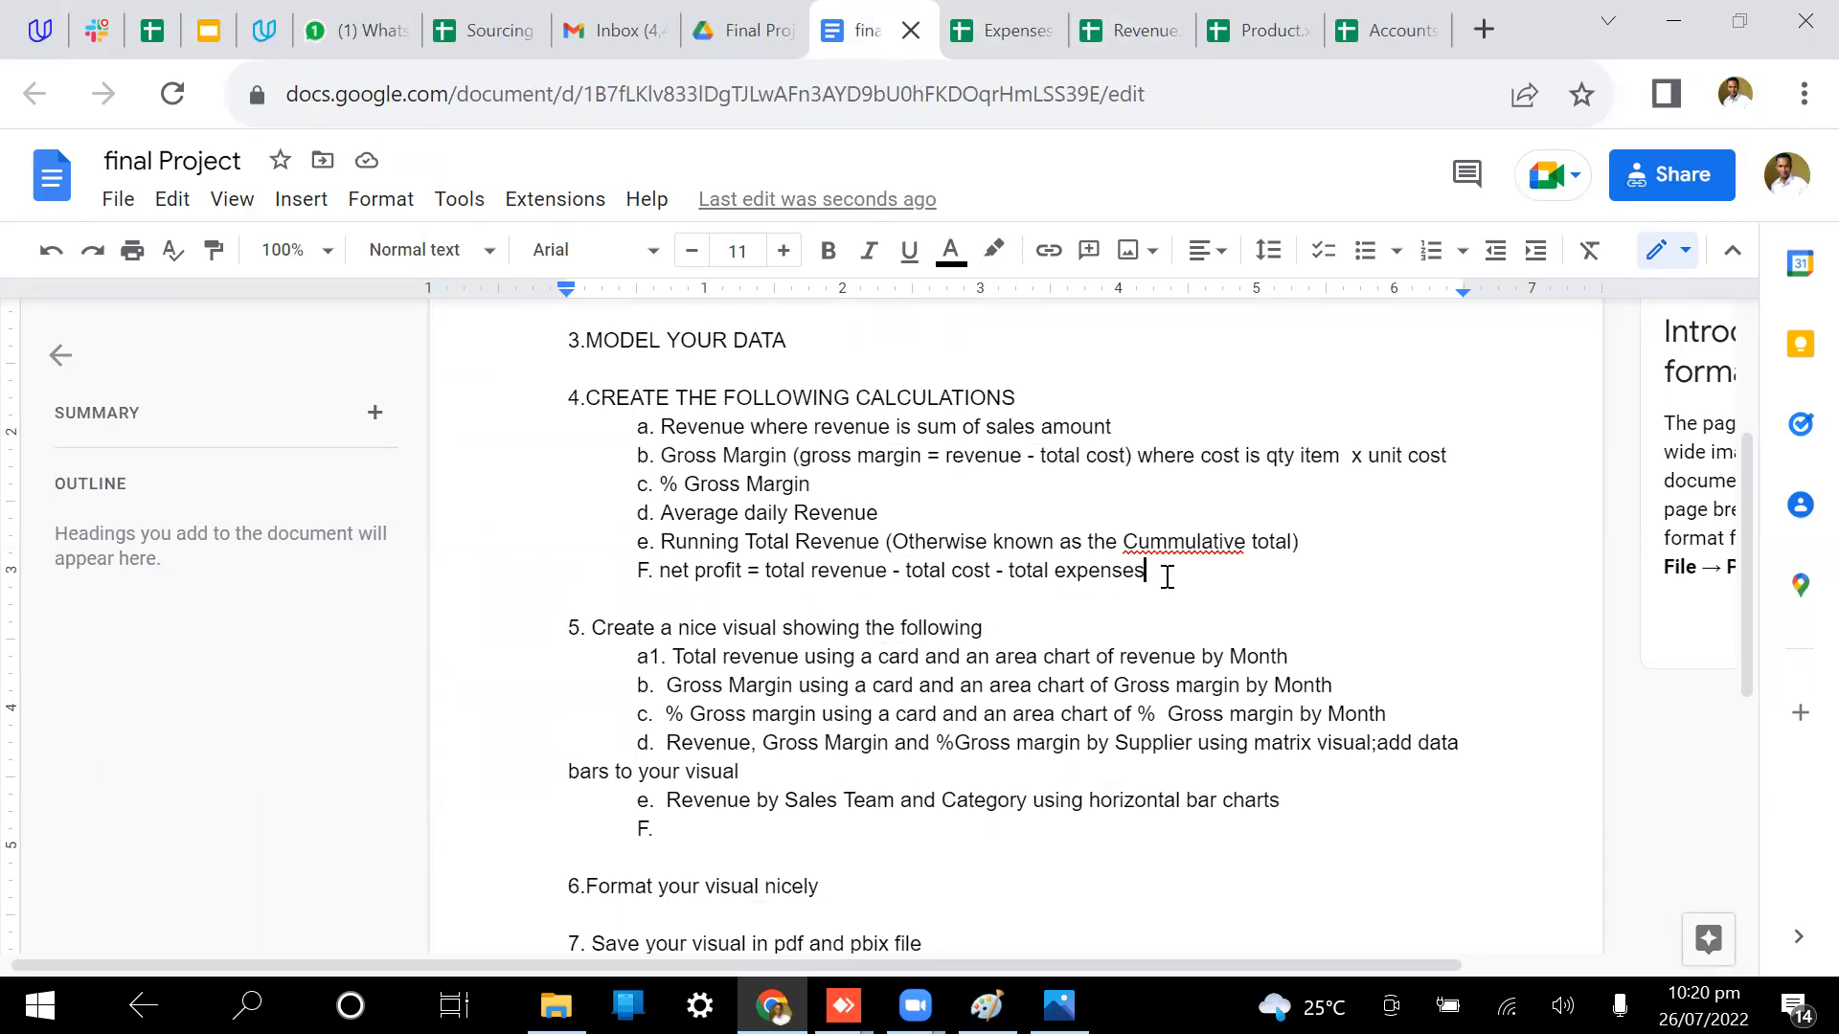
{"action": "left_click", "coordinate": [1367, 17]}
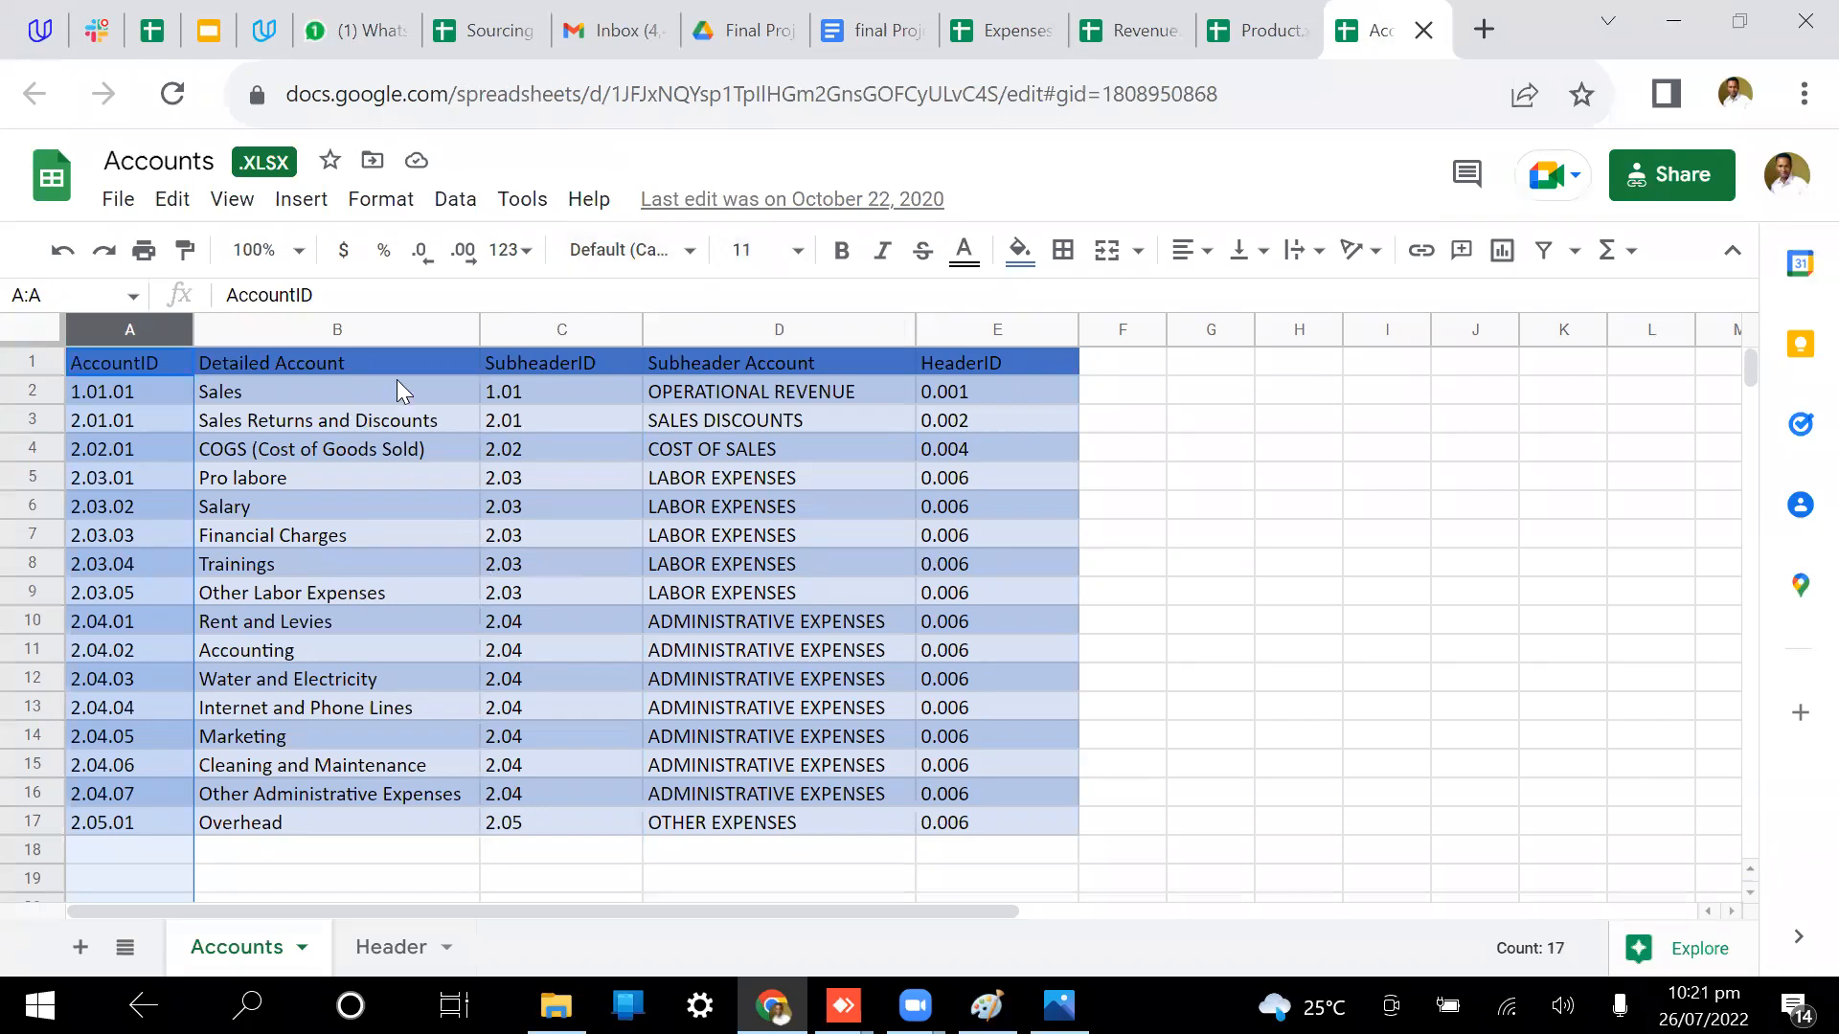
{"action": "left_click", "coordinate": [876, 30]}
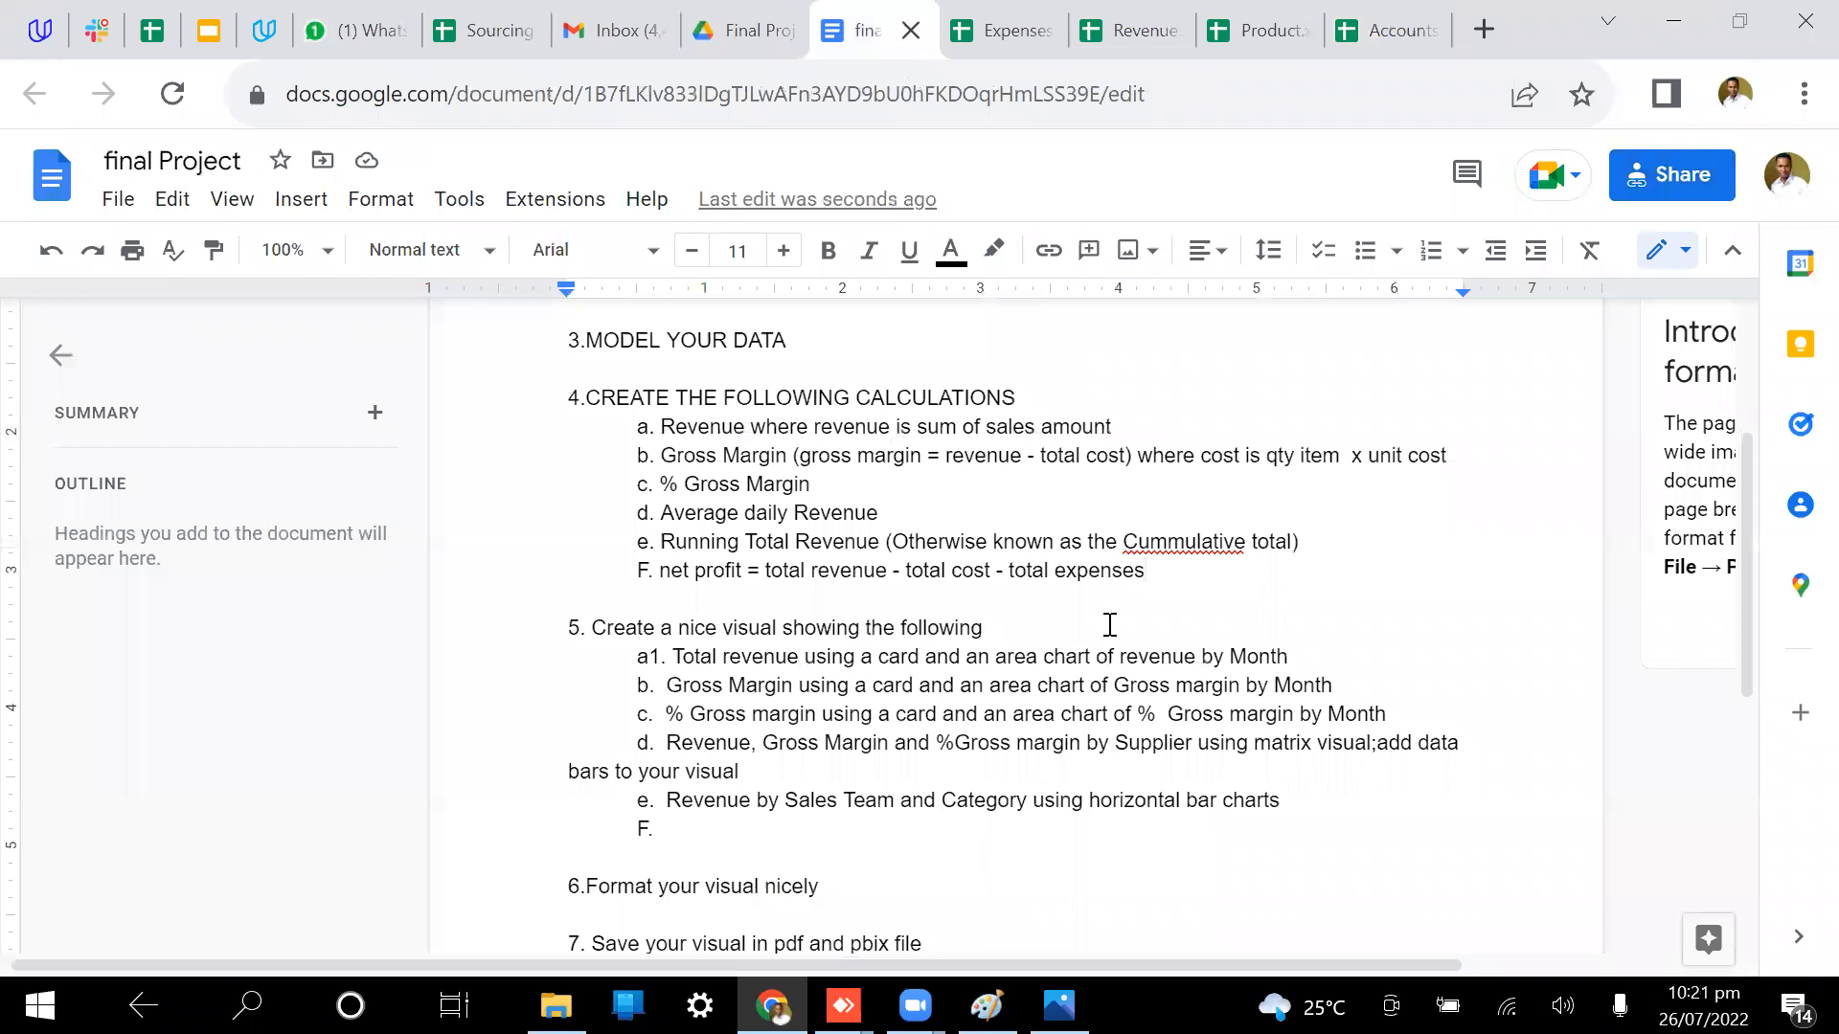
{"action": "scroll", "coordinate": [1162, 623], "scroll_direction": "down", "scroll_amount": 1}
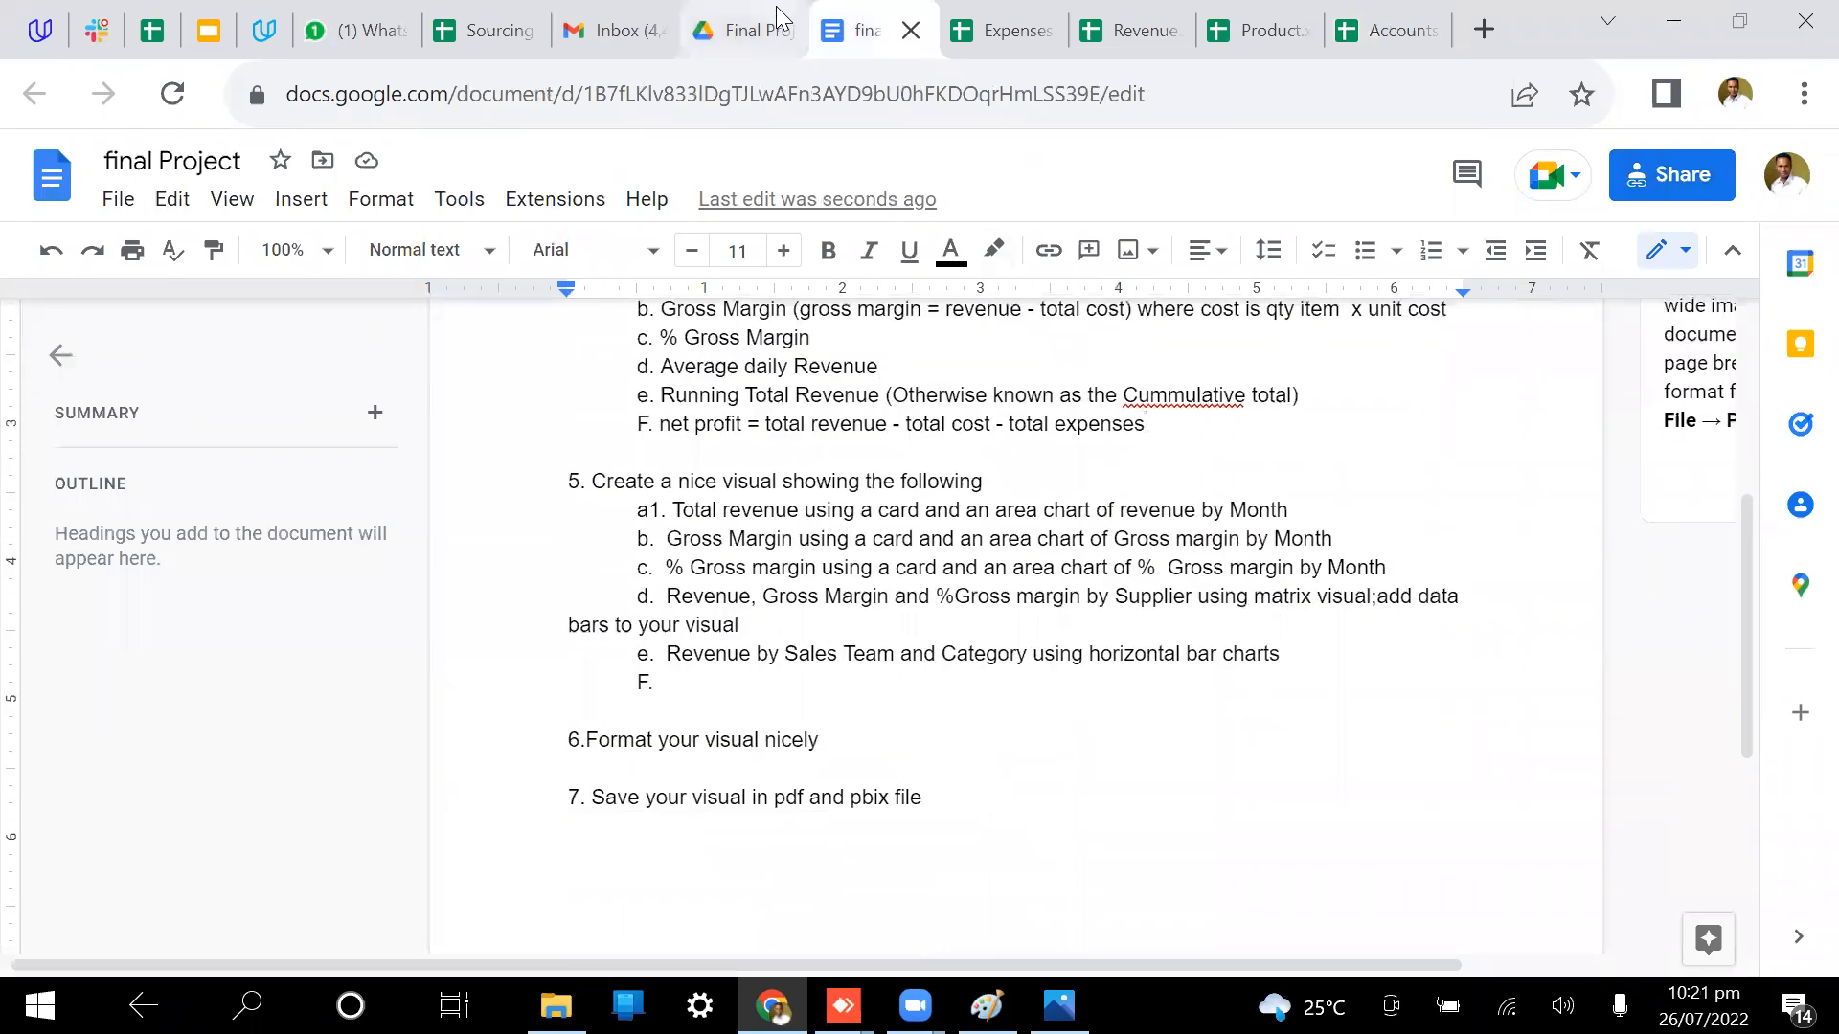
{"action": "left_click", "coordinate": [756, 30]}
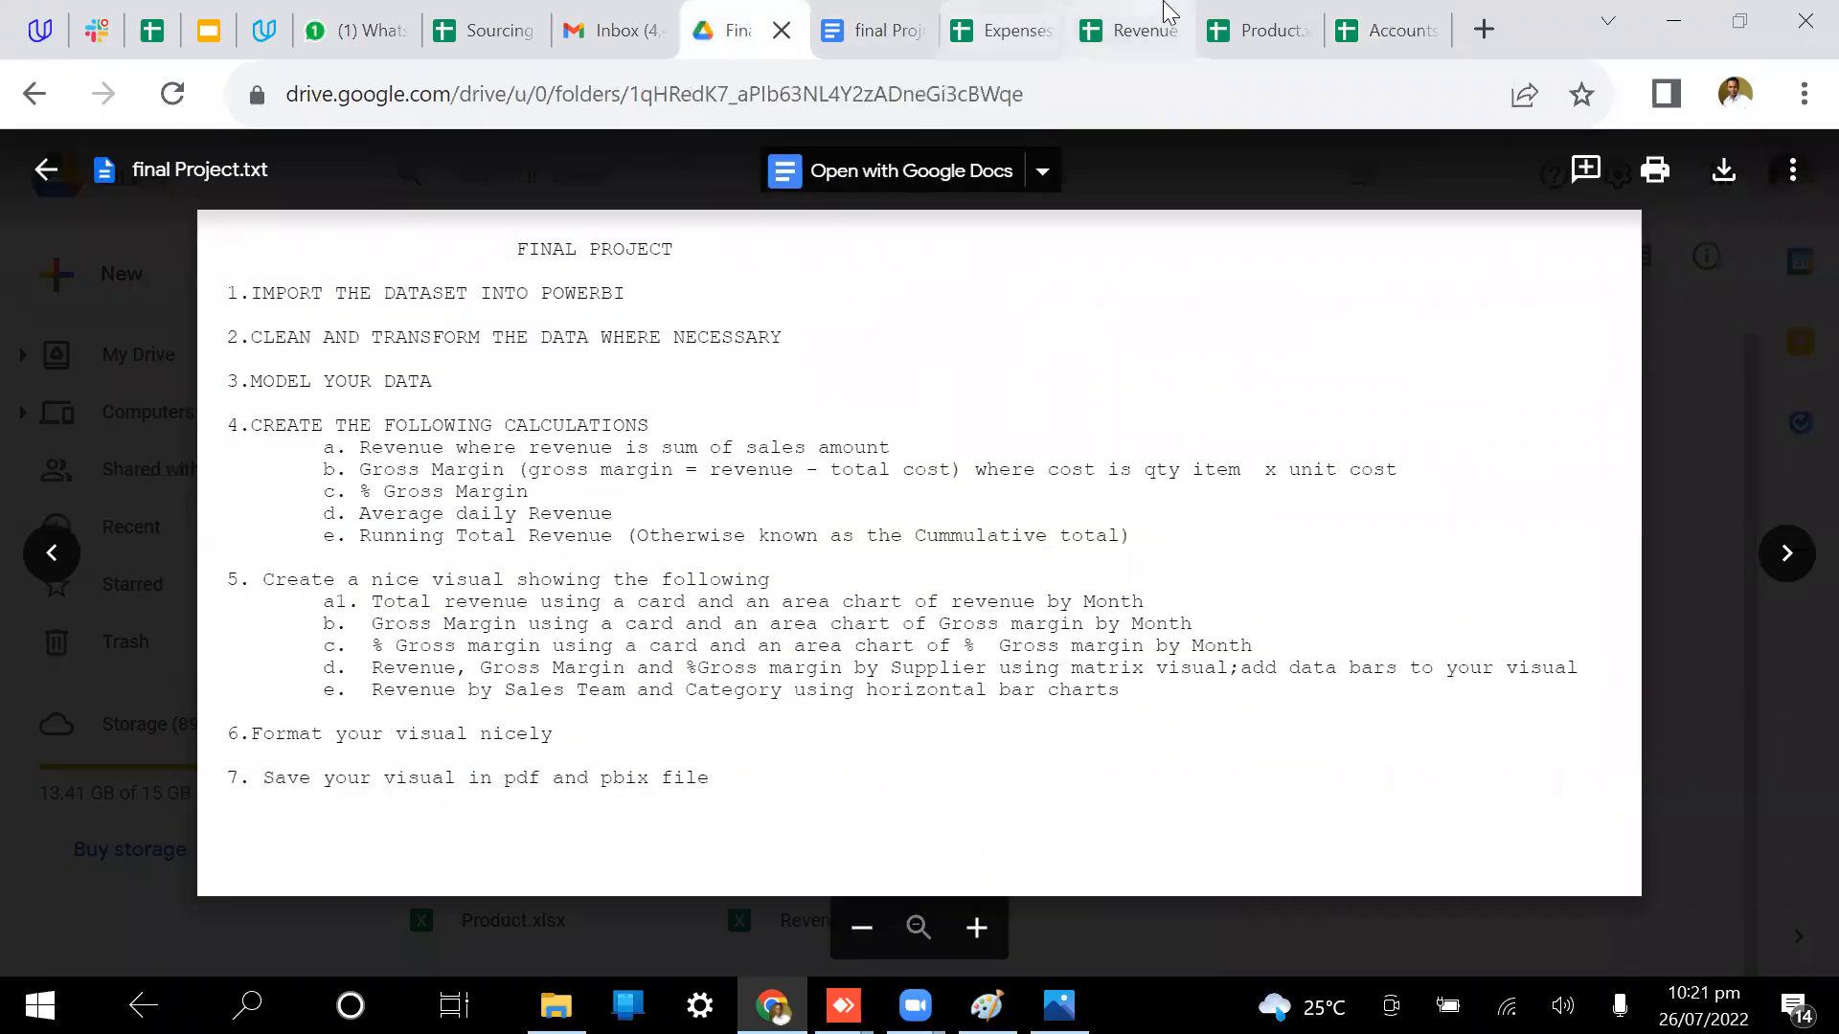
Step: Scroll through the Accounts, Expenses and Product sheets, then return to the final Project brief
{"action": "left_click", "coordinate": [1365, 14]}
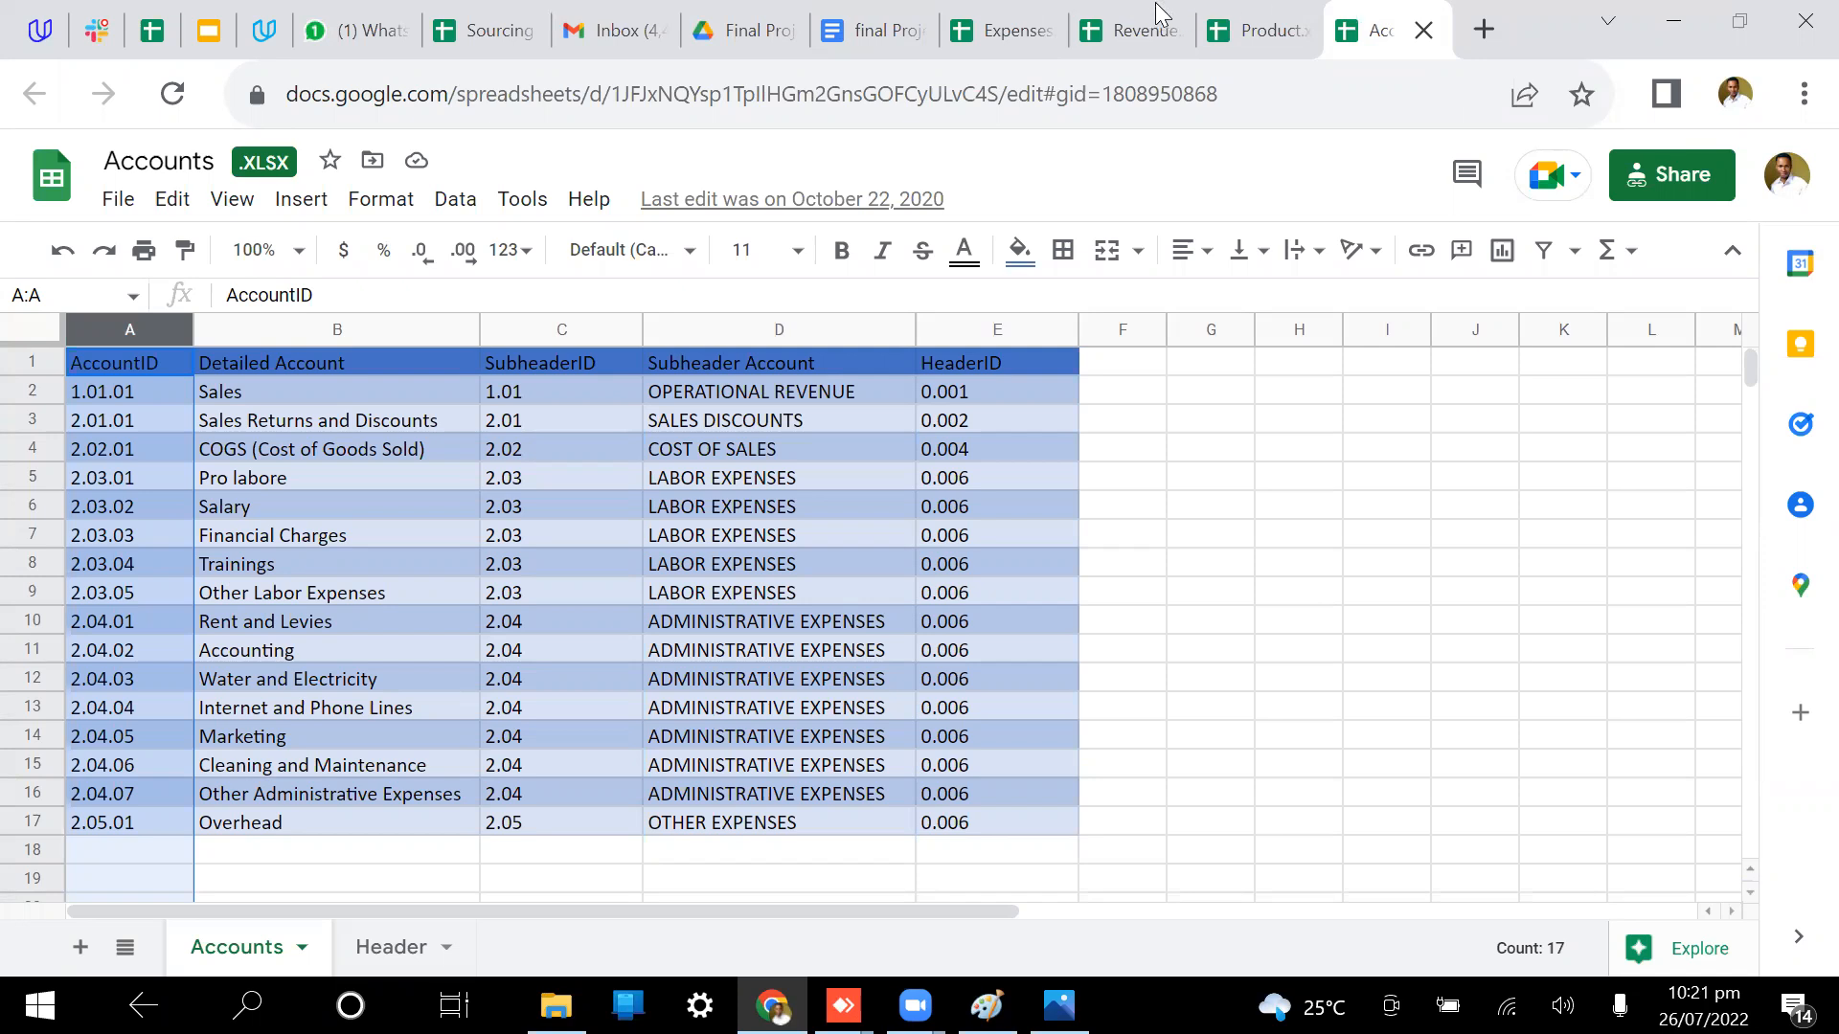
{"action": "left_click", "coordinate": [1000, 30]}
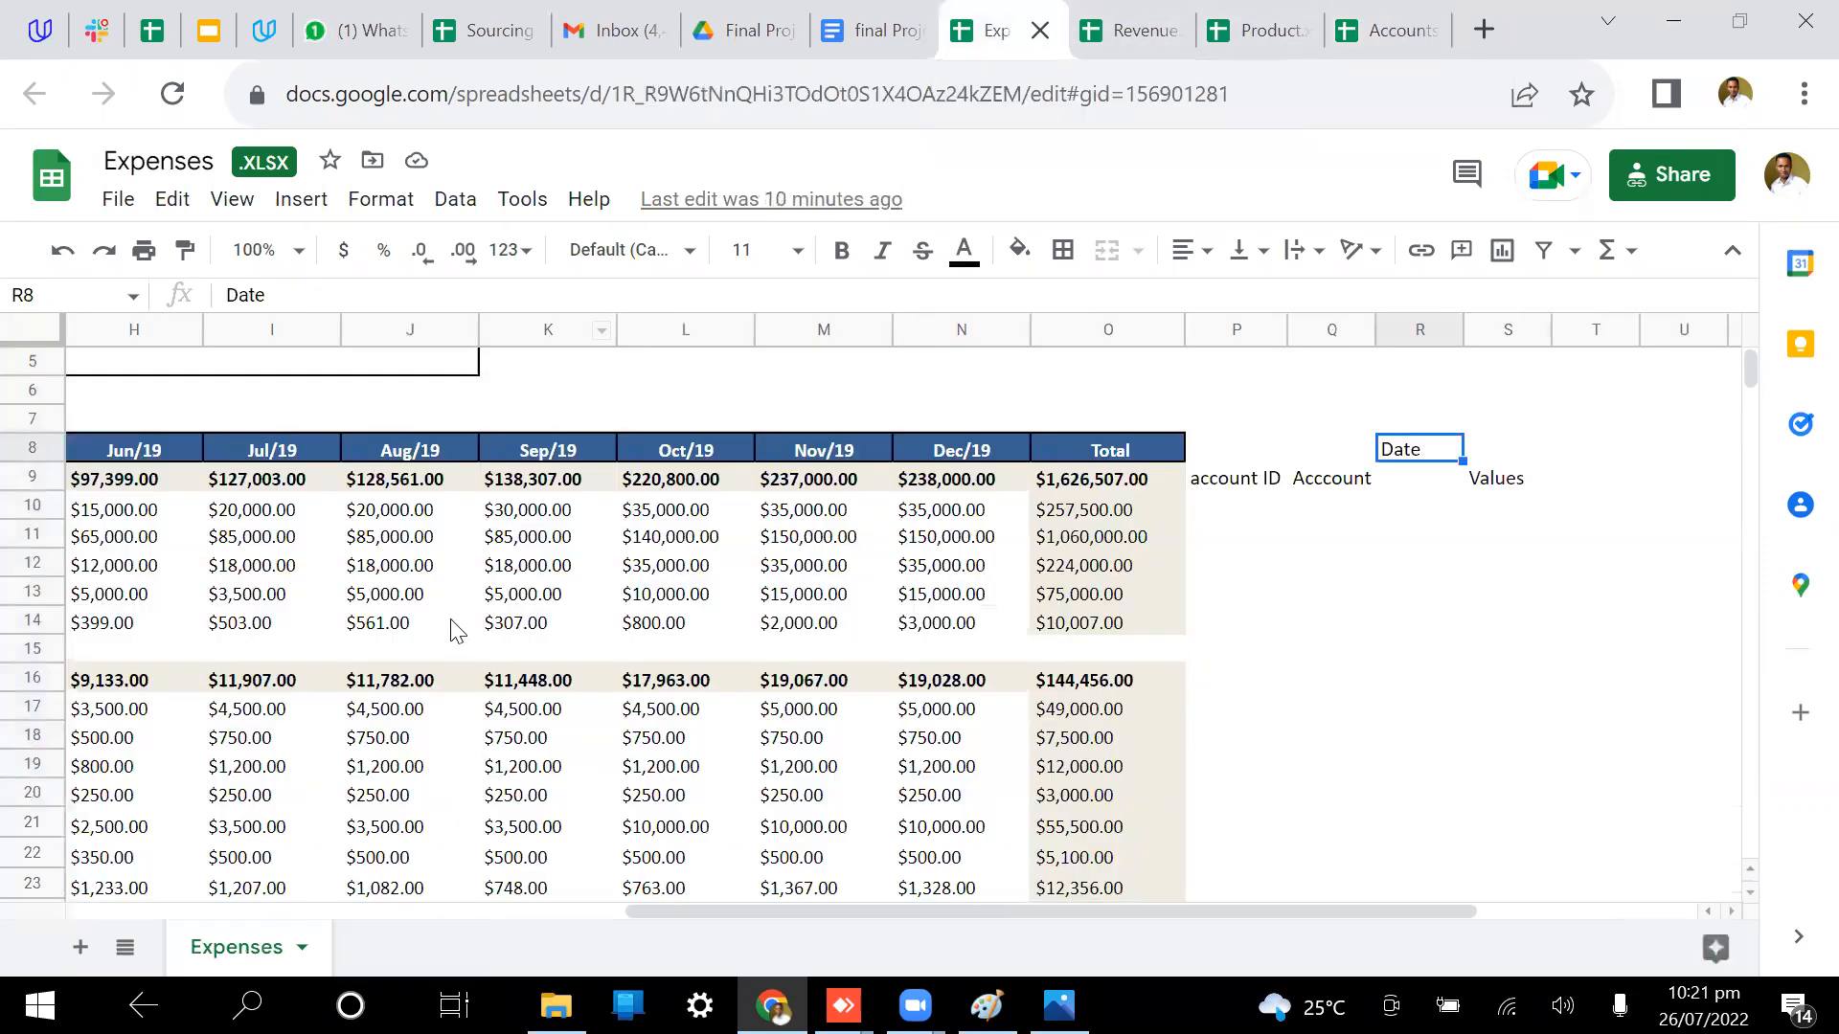
{"action": "scroll", "coordinate": [457, 631], "scroll_direction": "left", "scroll_amount": 11}
{"action": "scroll", "coordinate": [457, 631], "scroll_direction": "down", "scroll_amount": 1}
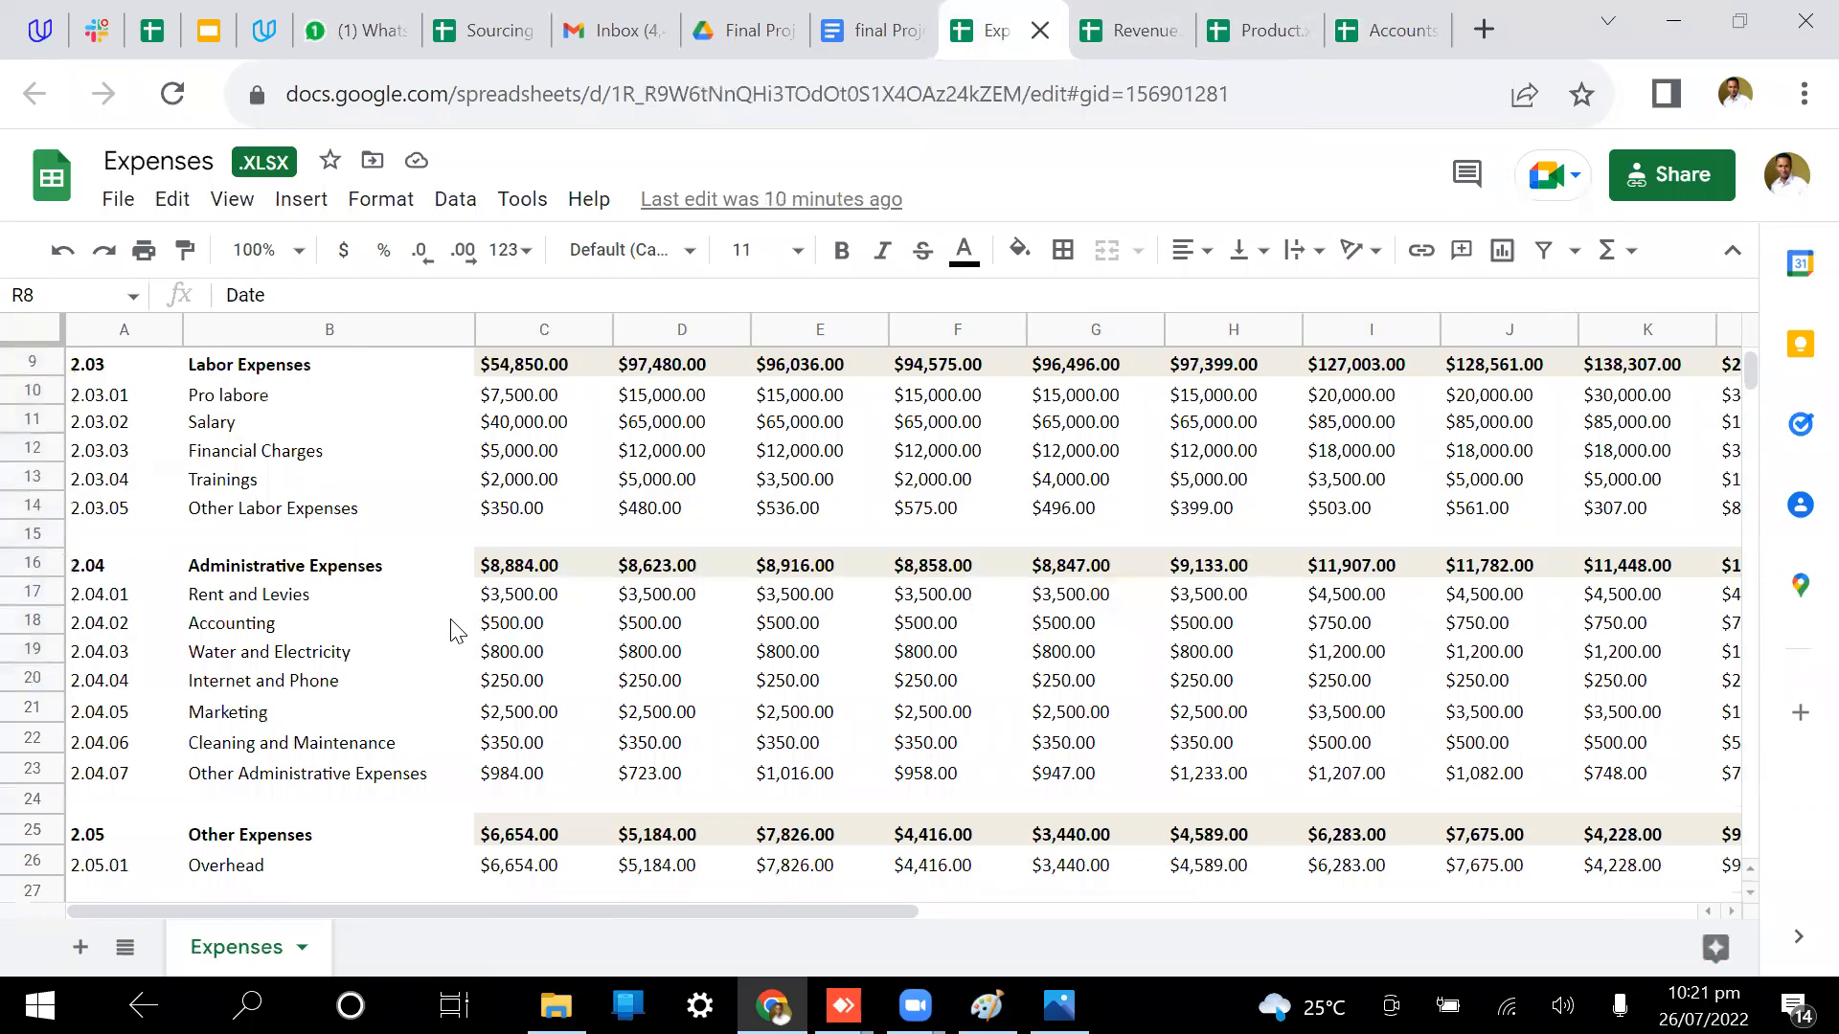
{"action": "scroll", "coordinate": [457, 631], "scroll_direction": "down", "scroll_amount": 2}
{"action": "scroll", "coordinate": [457, 631], "scroll_direction": "up", "scroll_amount": 3}
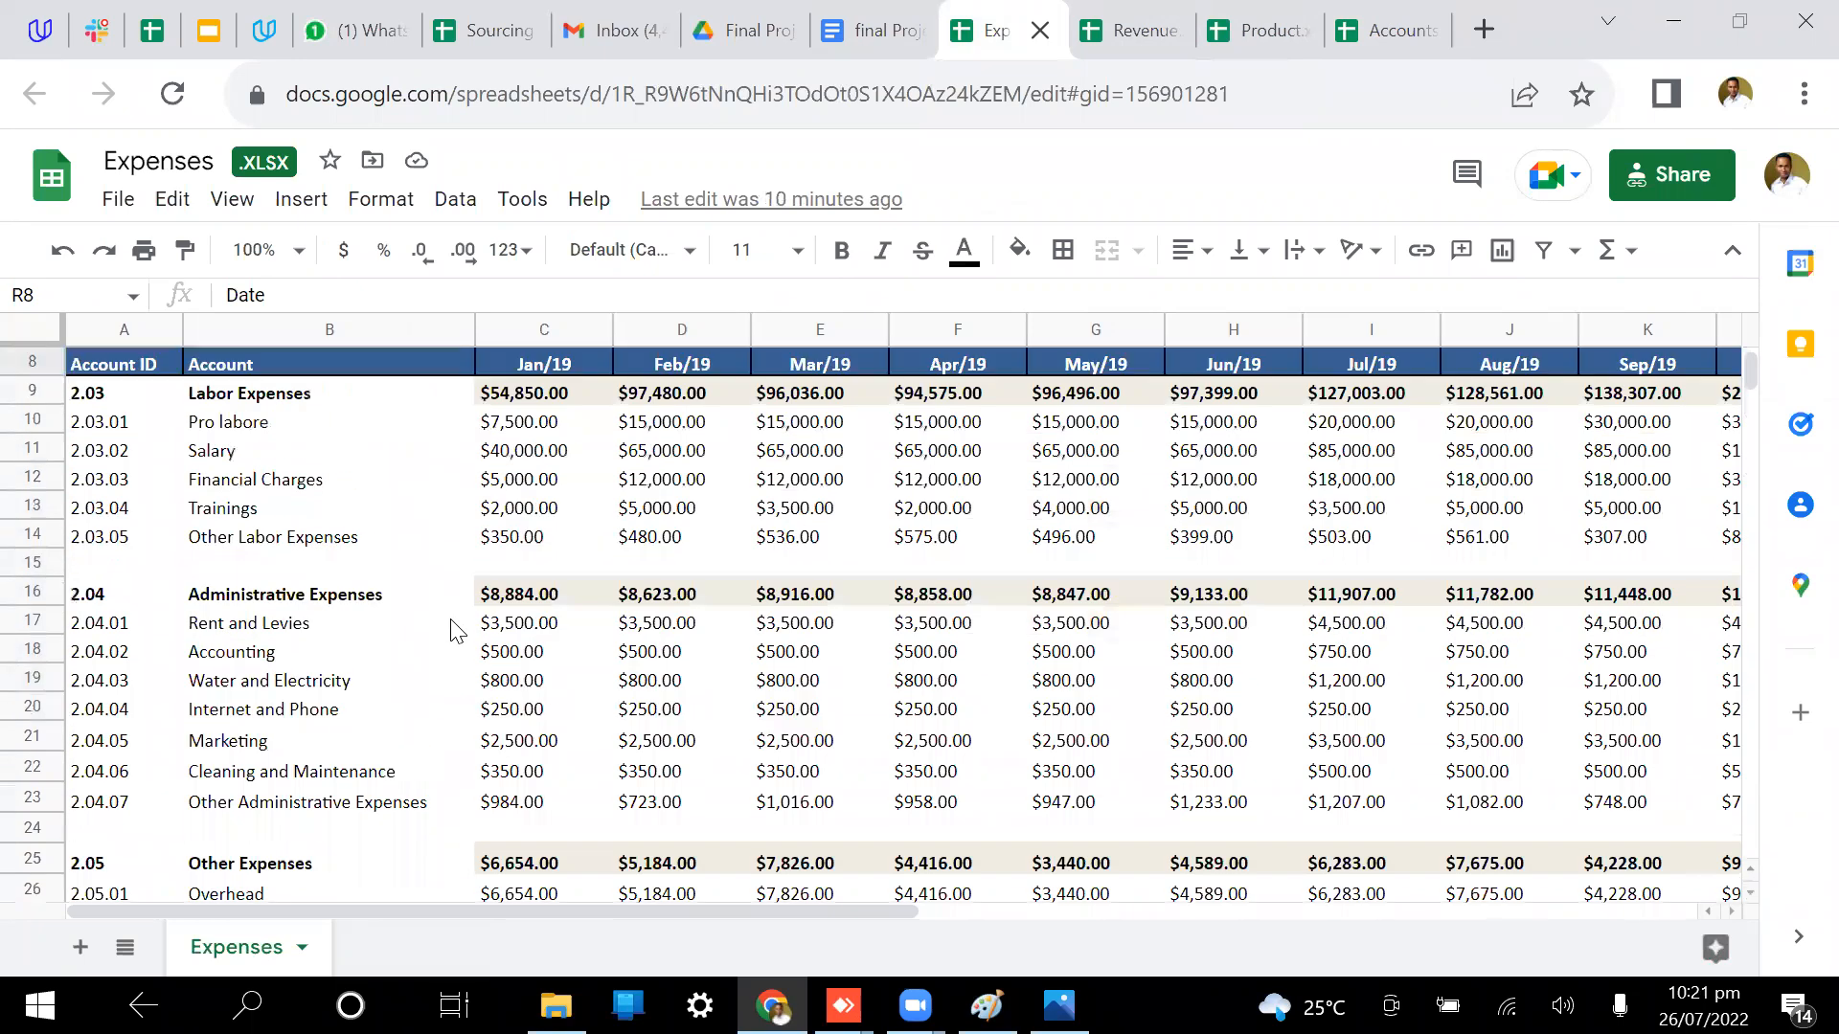
{"action": "left_click", "coordinate": [1255, 13]}
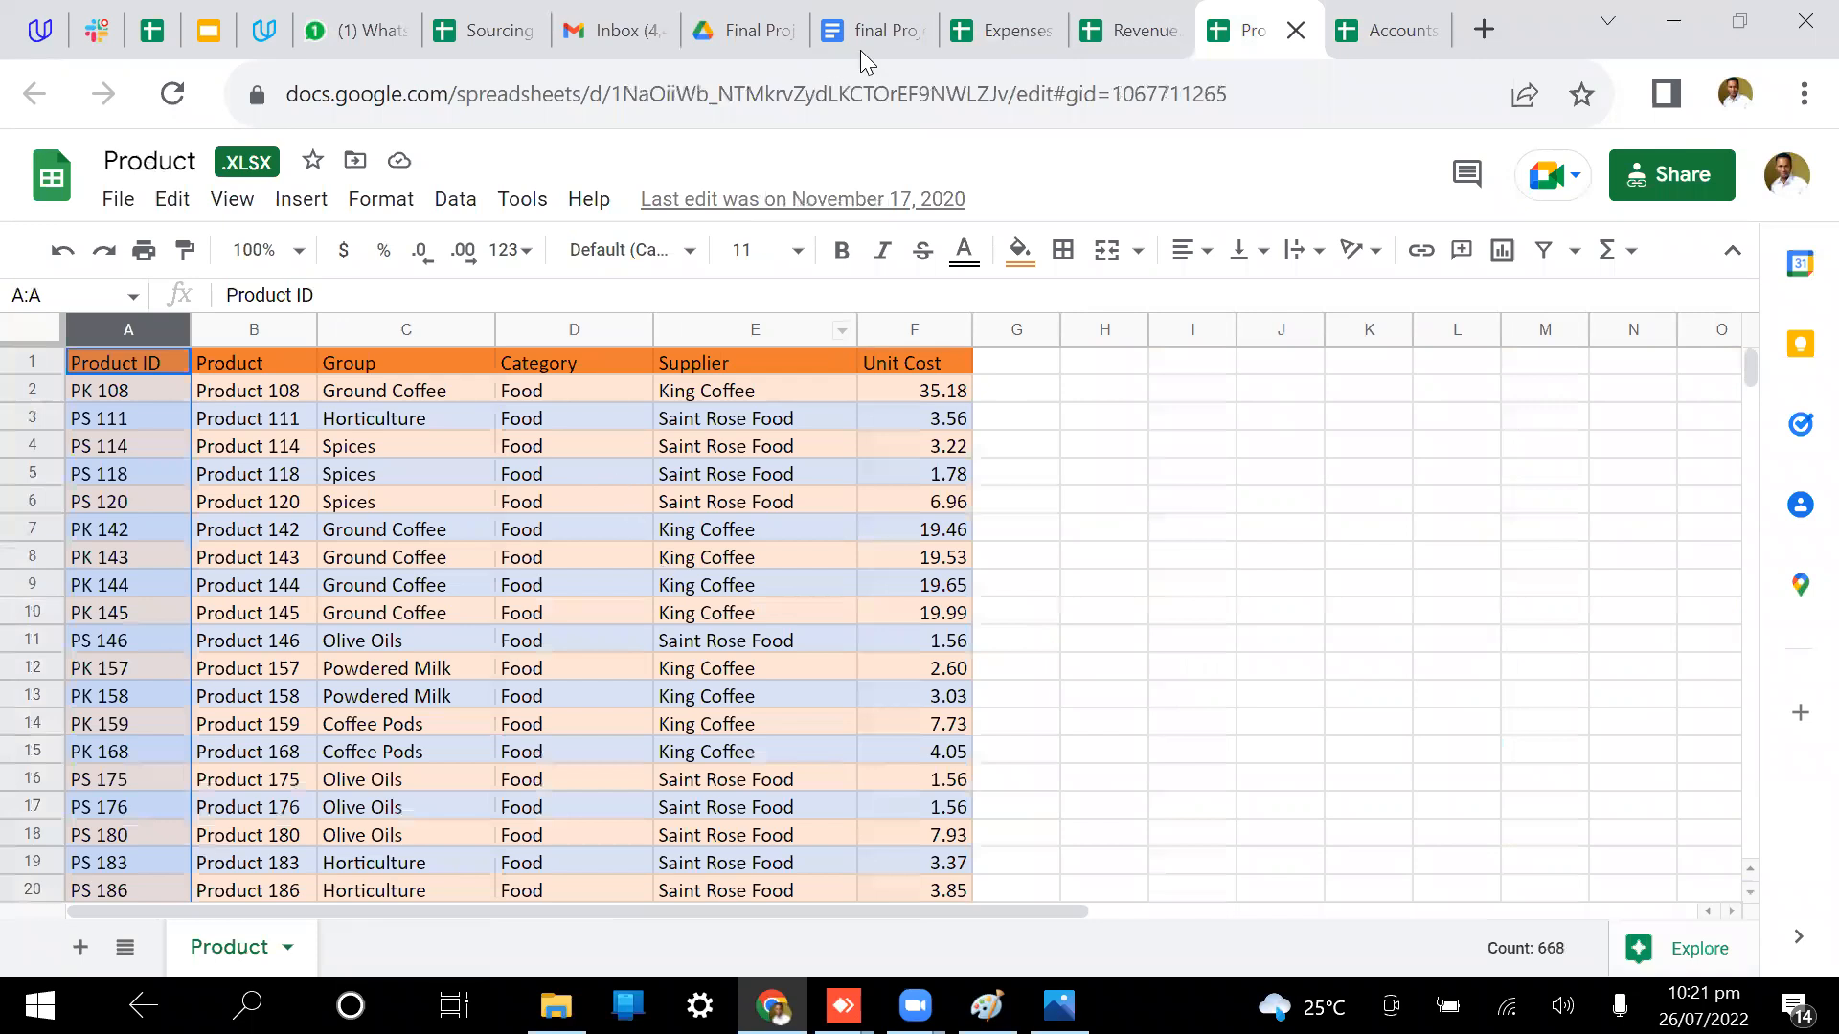
{"action": "left_click", "coordinate": [860, 50]}
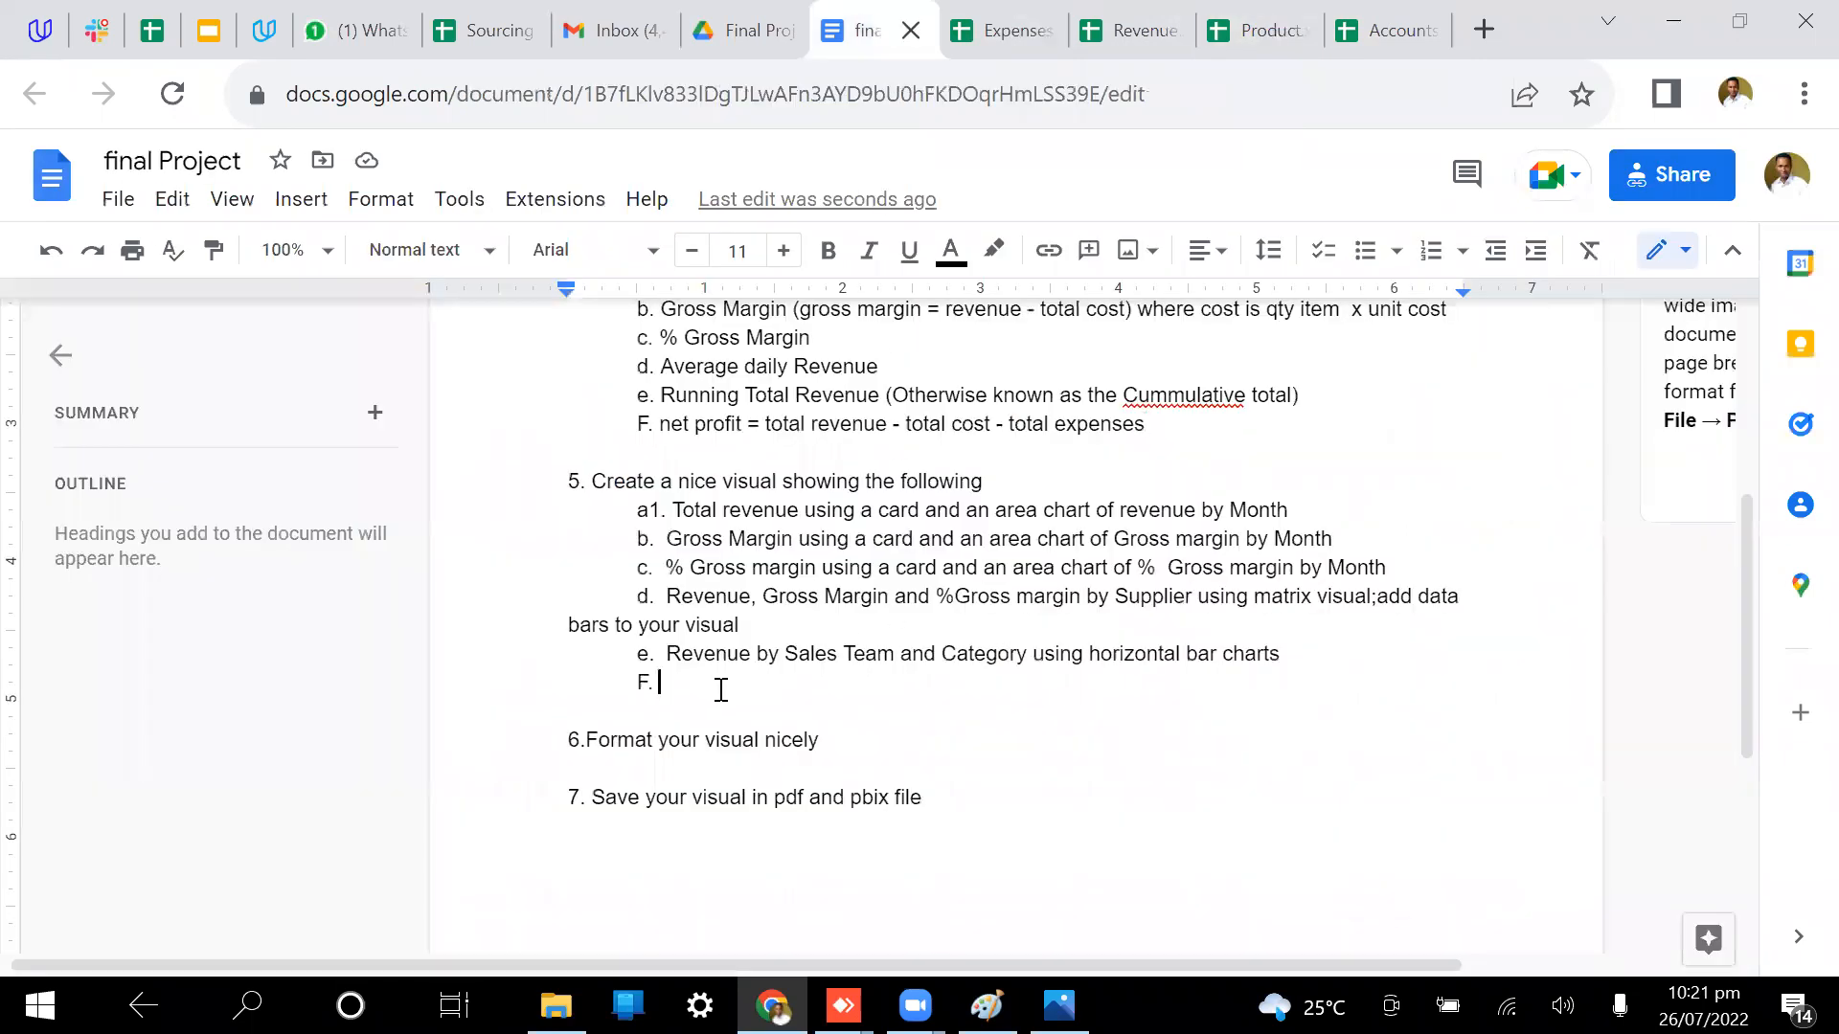
Step: Type 'a chart showing detailed account by expenses' as point 5's item F, correcting the typos
{"action": "type", "text": "a chart showing detaile"}
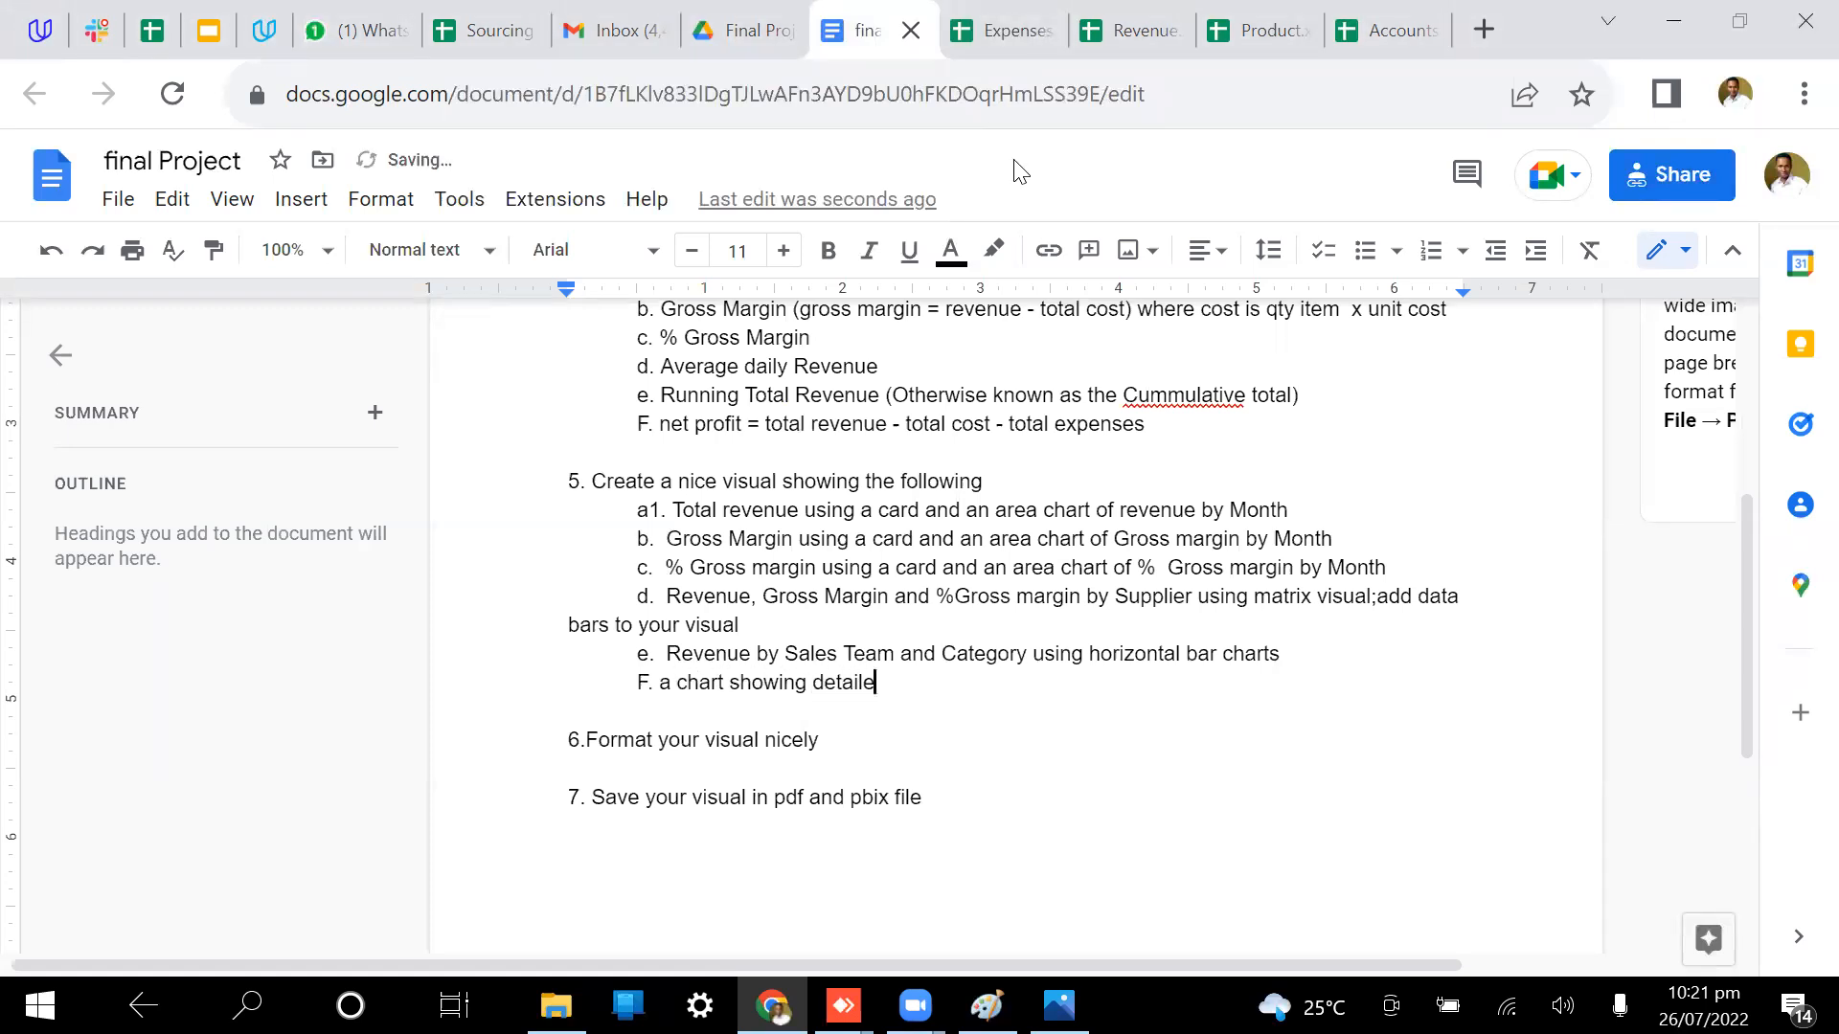
{"action": "type", "text": "d adcount by n"}
{"action": "type", "text": "e"}
{"action": "type", "text": "w"}
{"action": "key", "text": "BackSpace"}
{"action": "type", "text": "t"}
{"action": "key", "text": "BackSpace"}
{"action": "key", "text": "BackSpace"}
{"action": "key", "text": "BackSpace"}
{"action": "key", "text": "BackSpace"}
{"action": "type", "text": "expenses"}
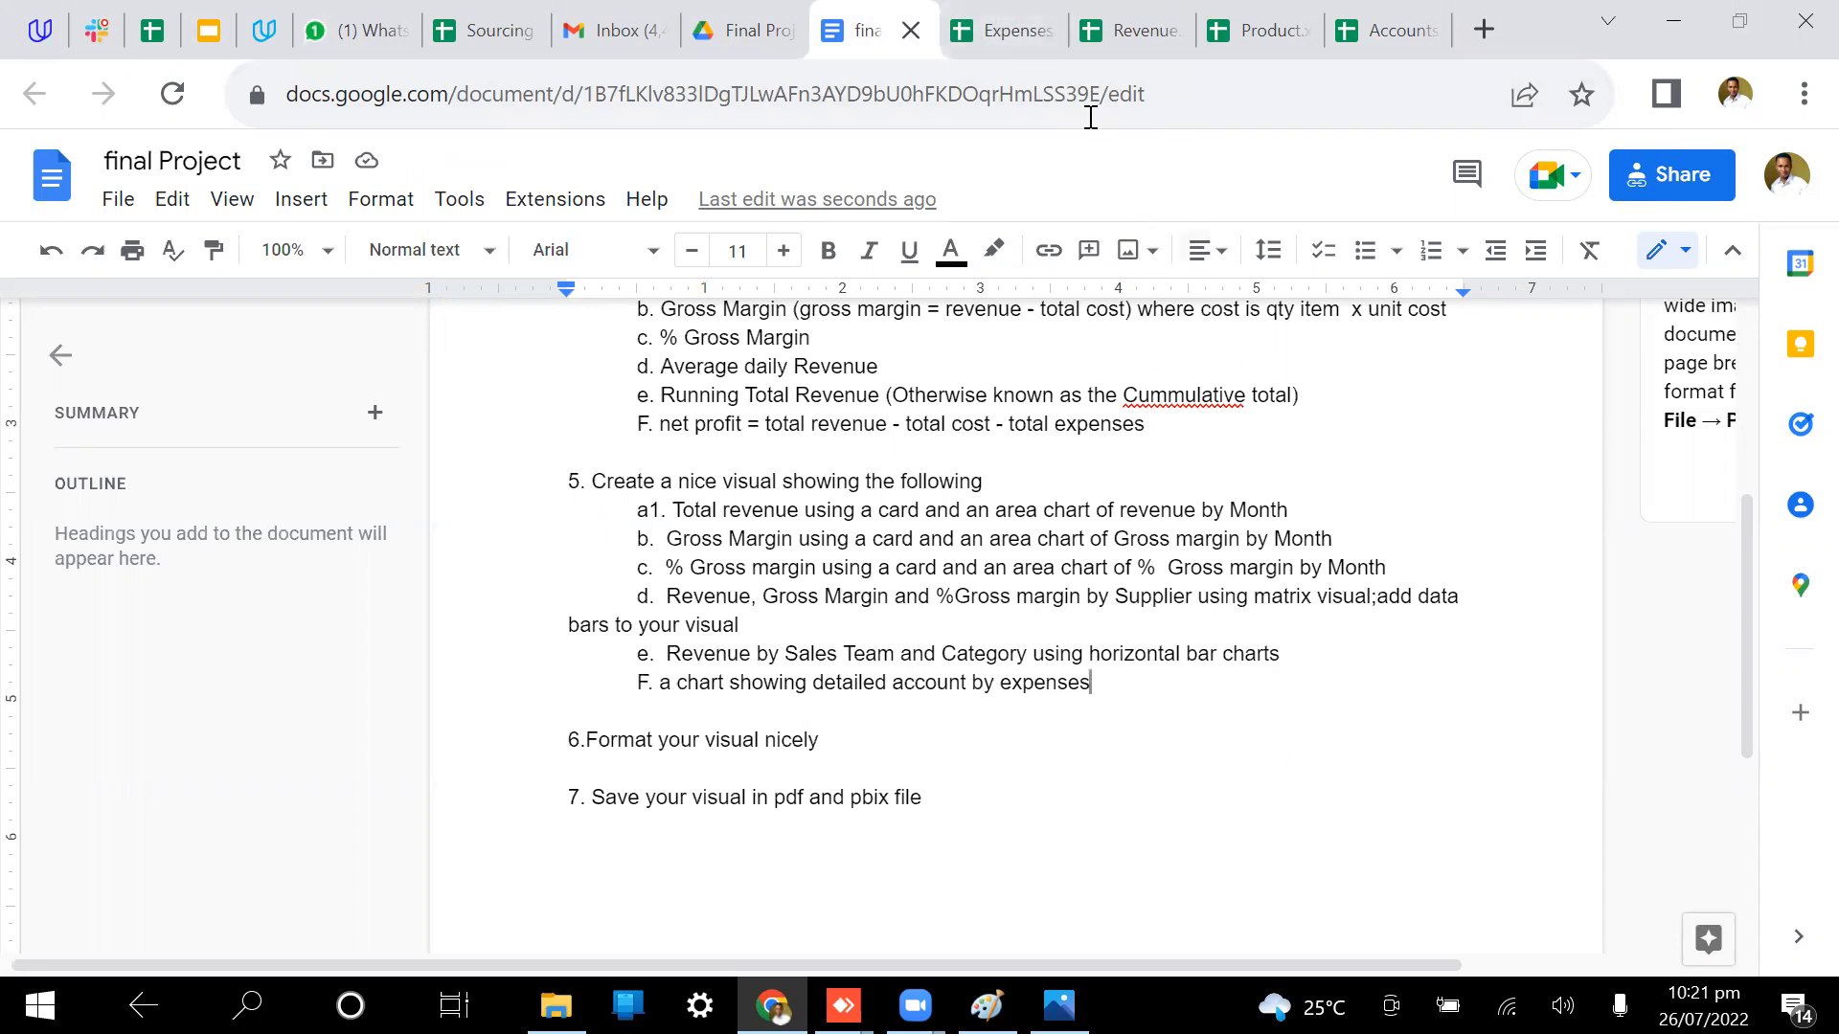
Step: Select the Revenue report's column K to read its Sales Amount sum of 9681526.93
{"action": "left_click", "coordinate": [1011, 38]}
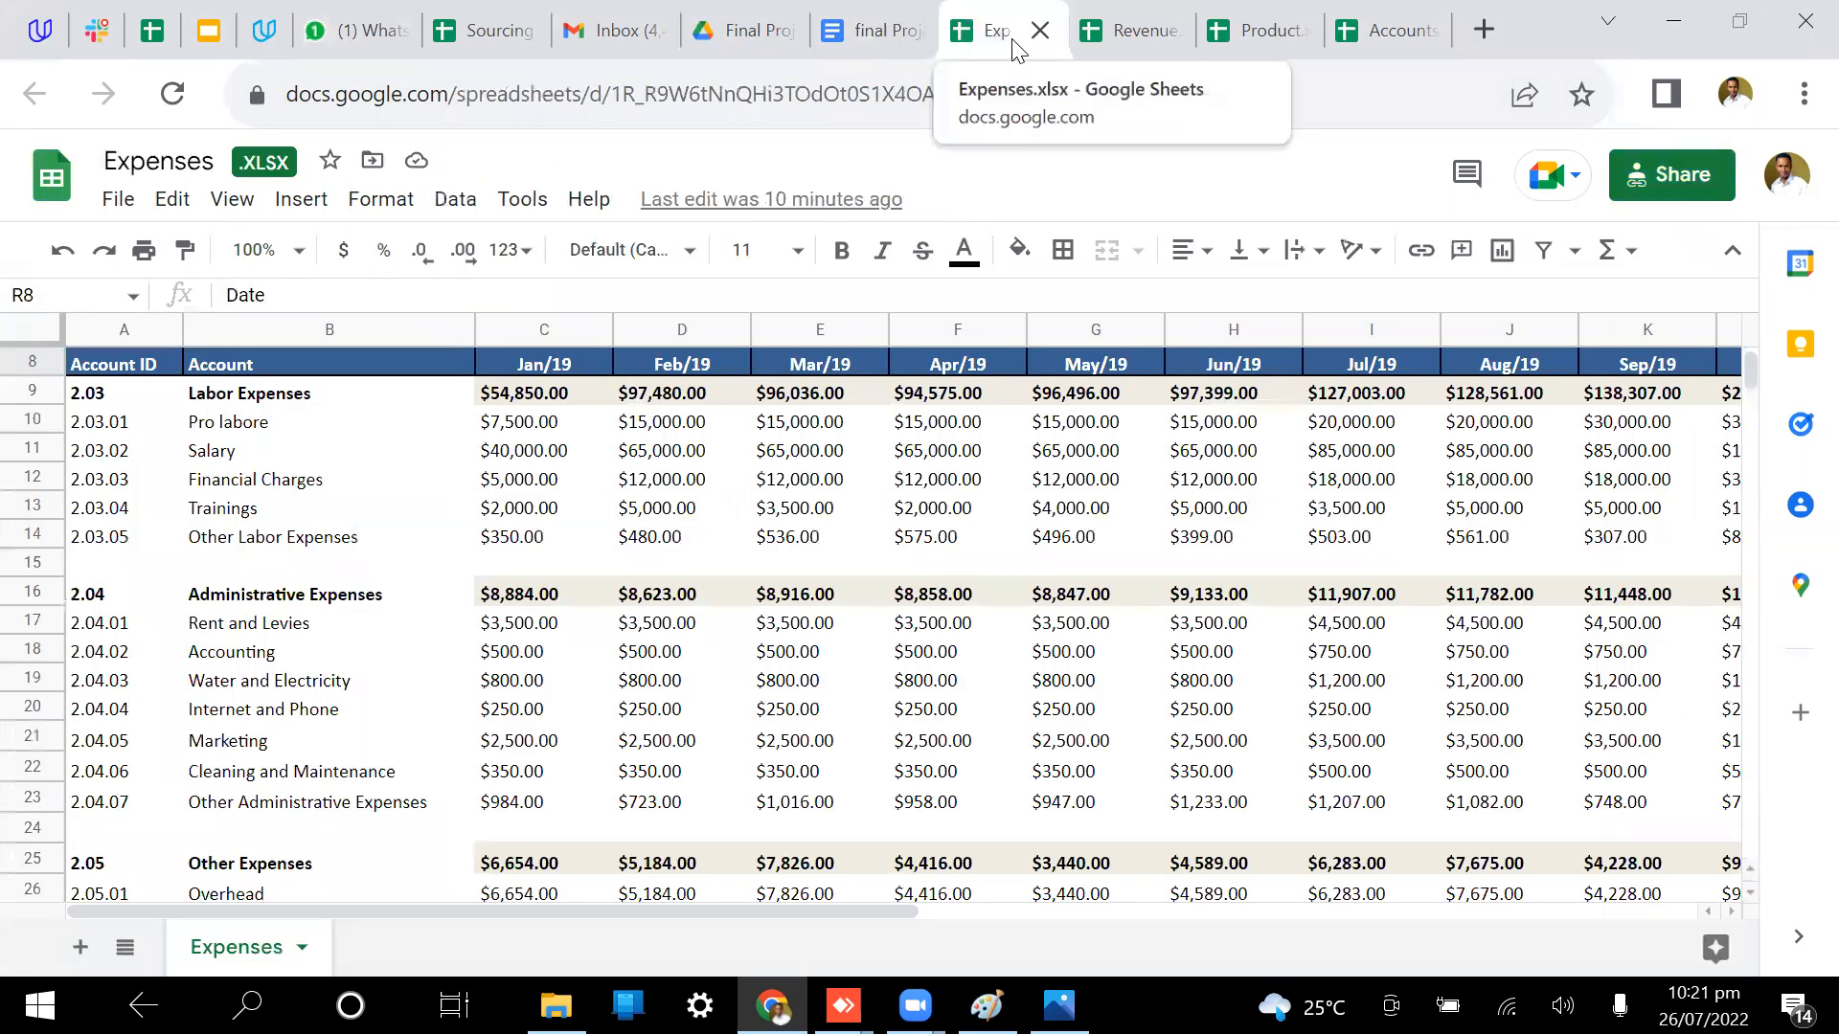
{"action": "left_click", "coordinate": [1131, 30]}
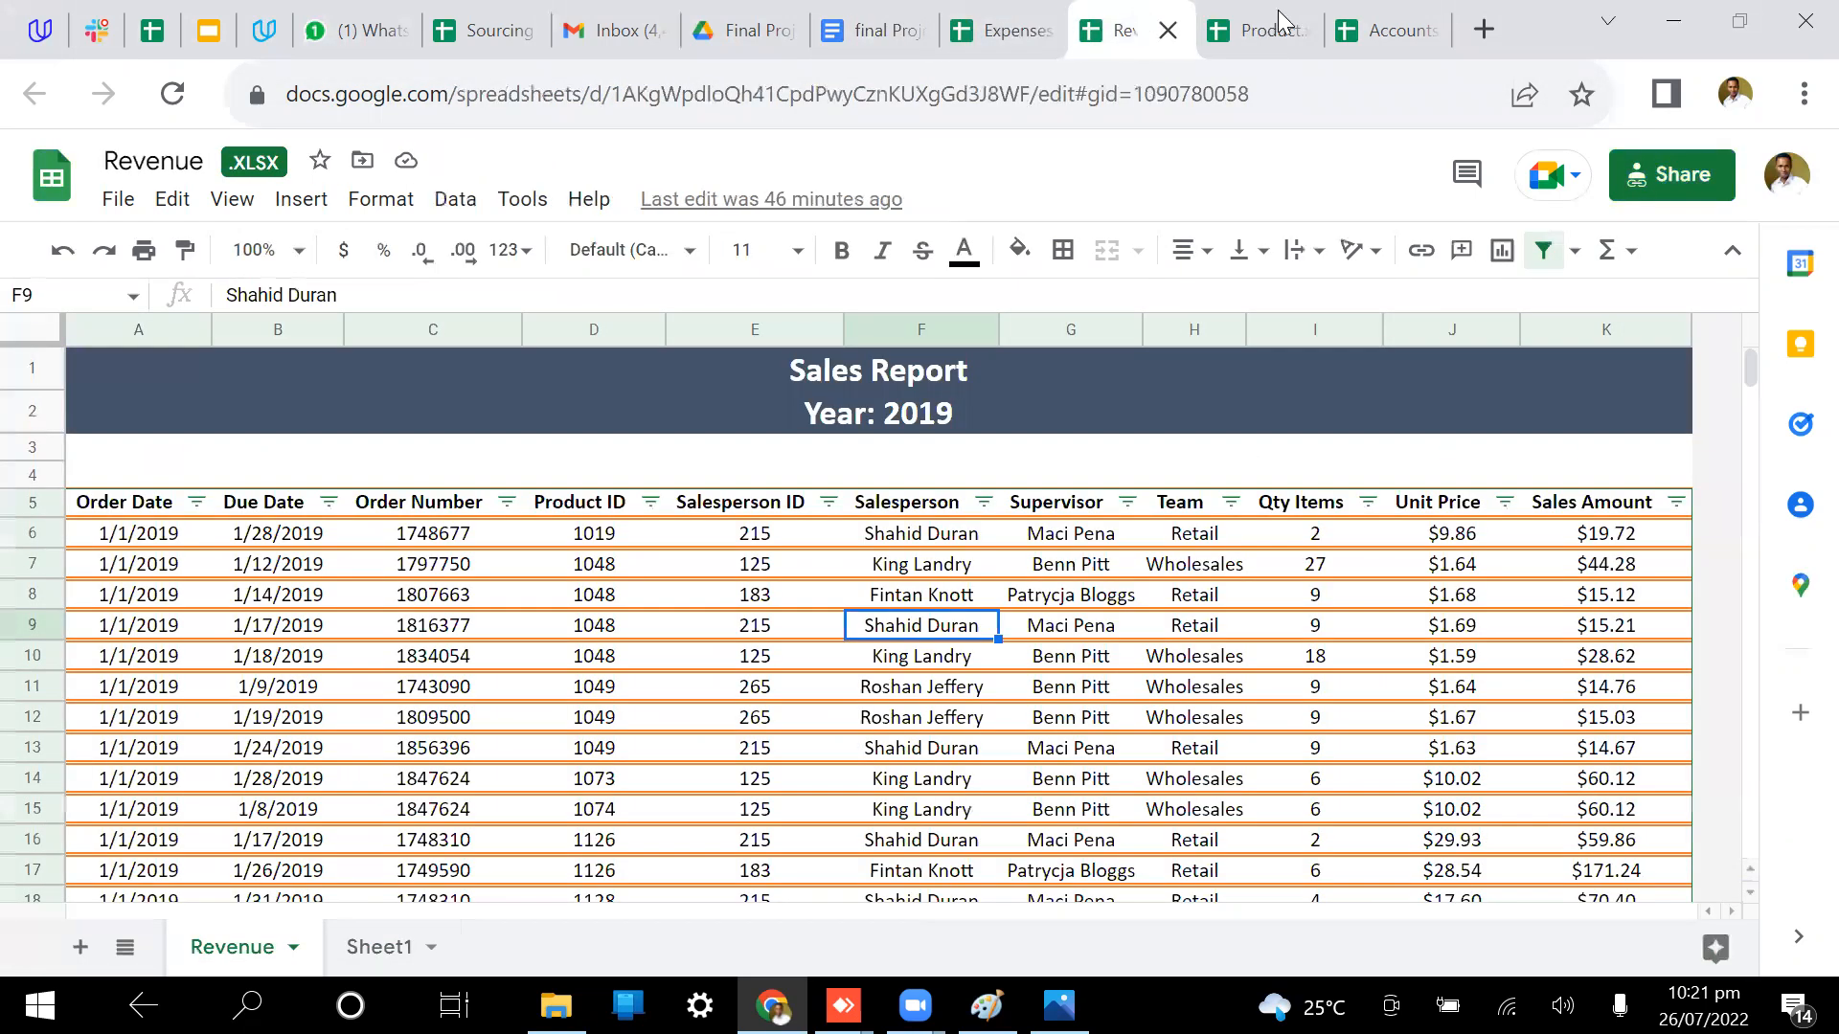
{"action": "left_click", "coordinate": [1279, 21]}
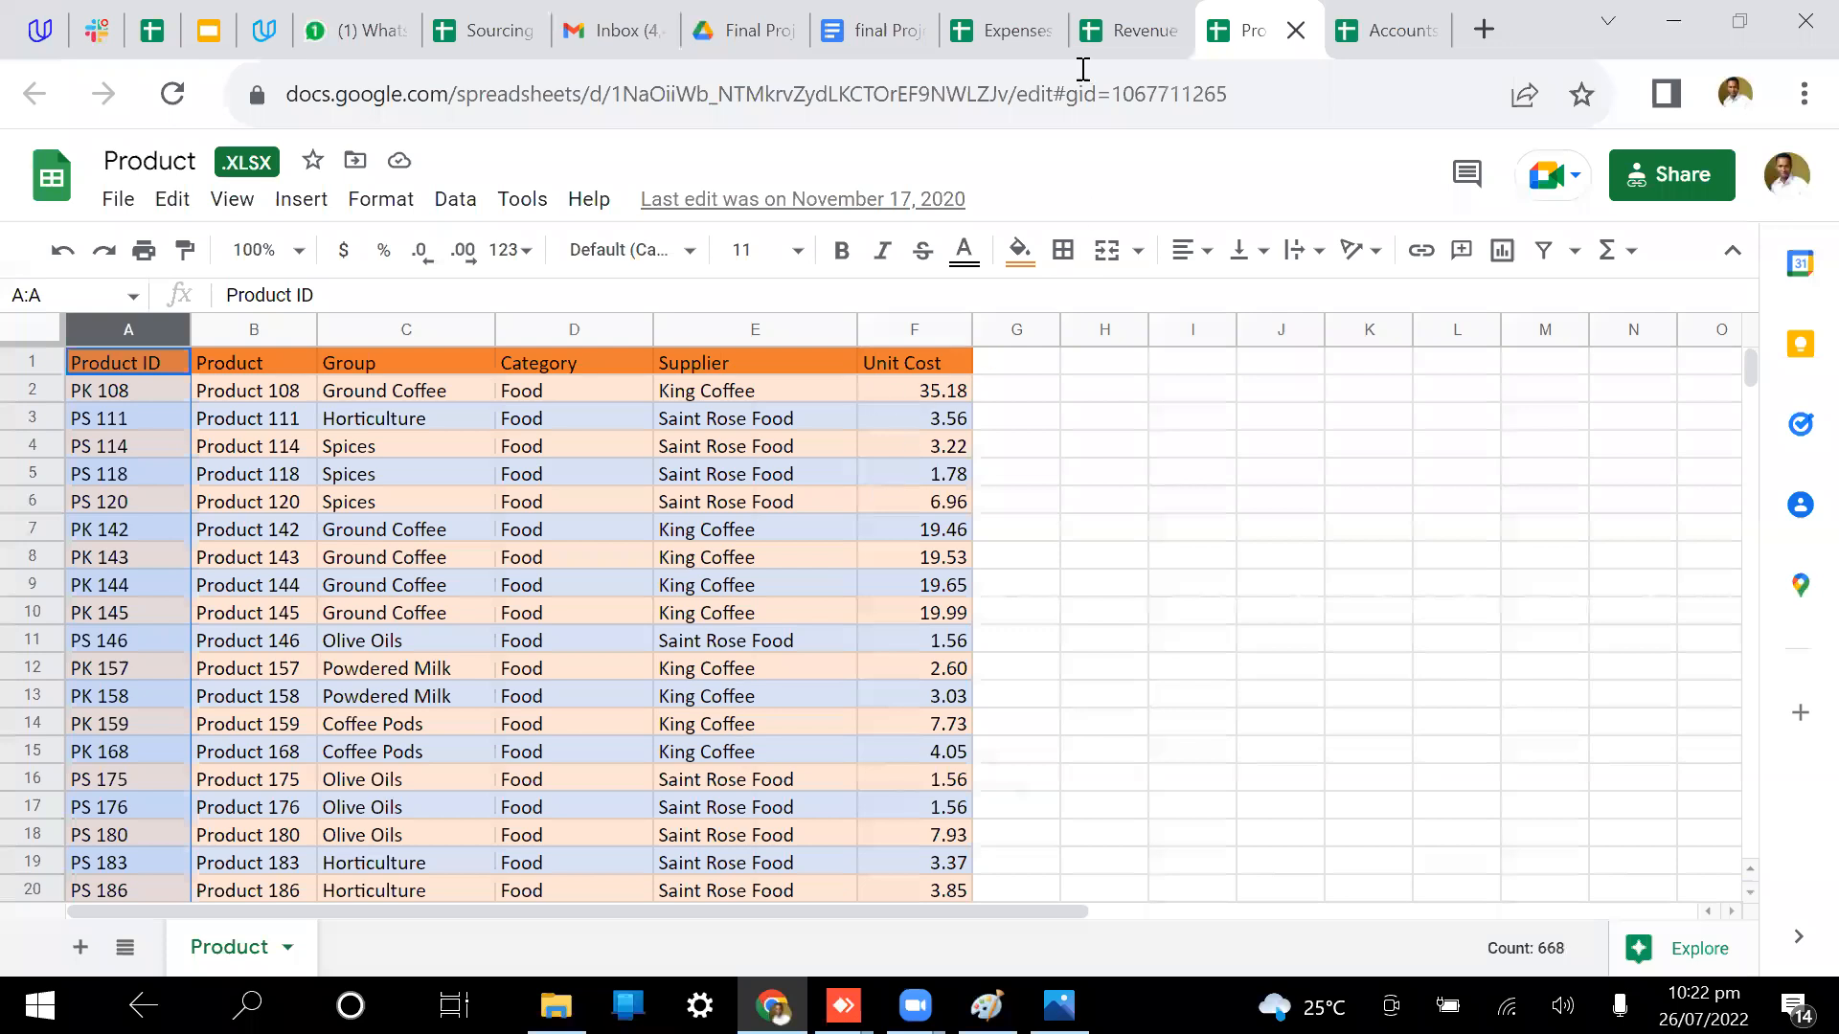
{"action": "left_click", "coordinate": [1130, 30]}
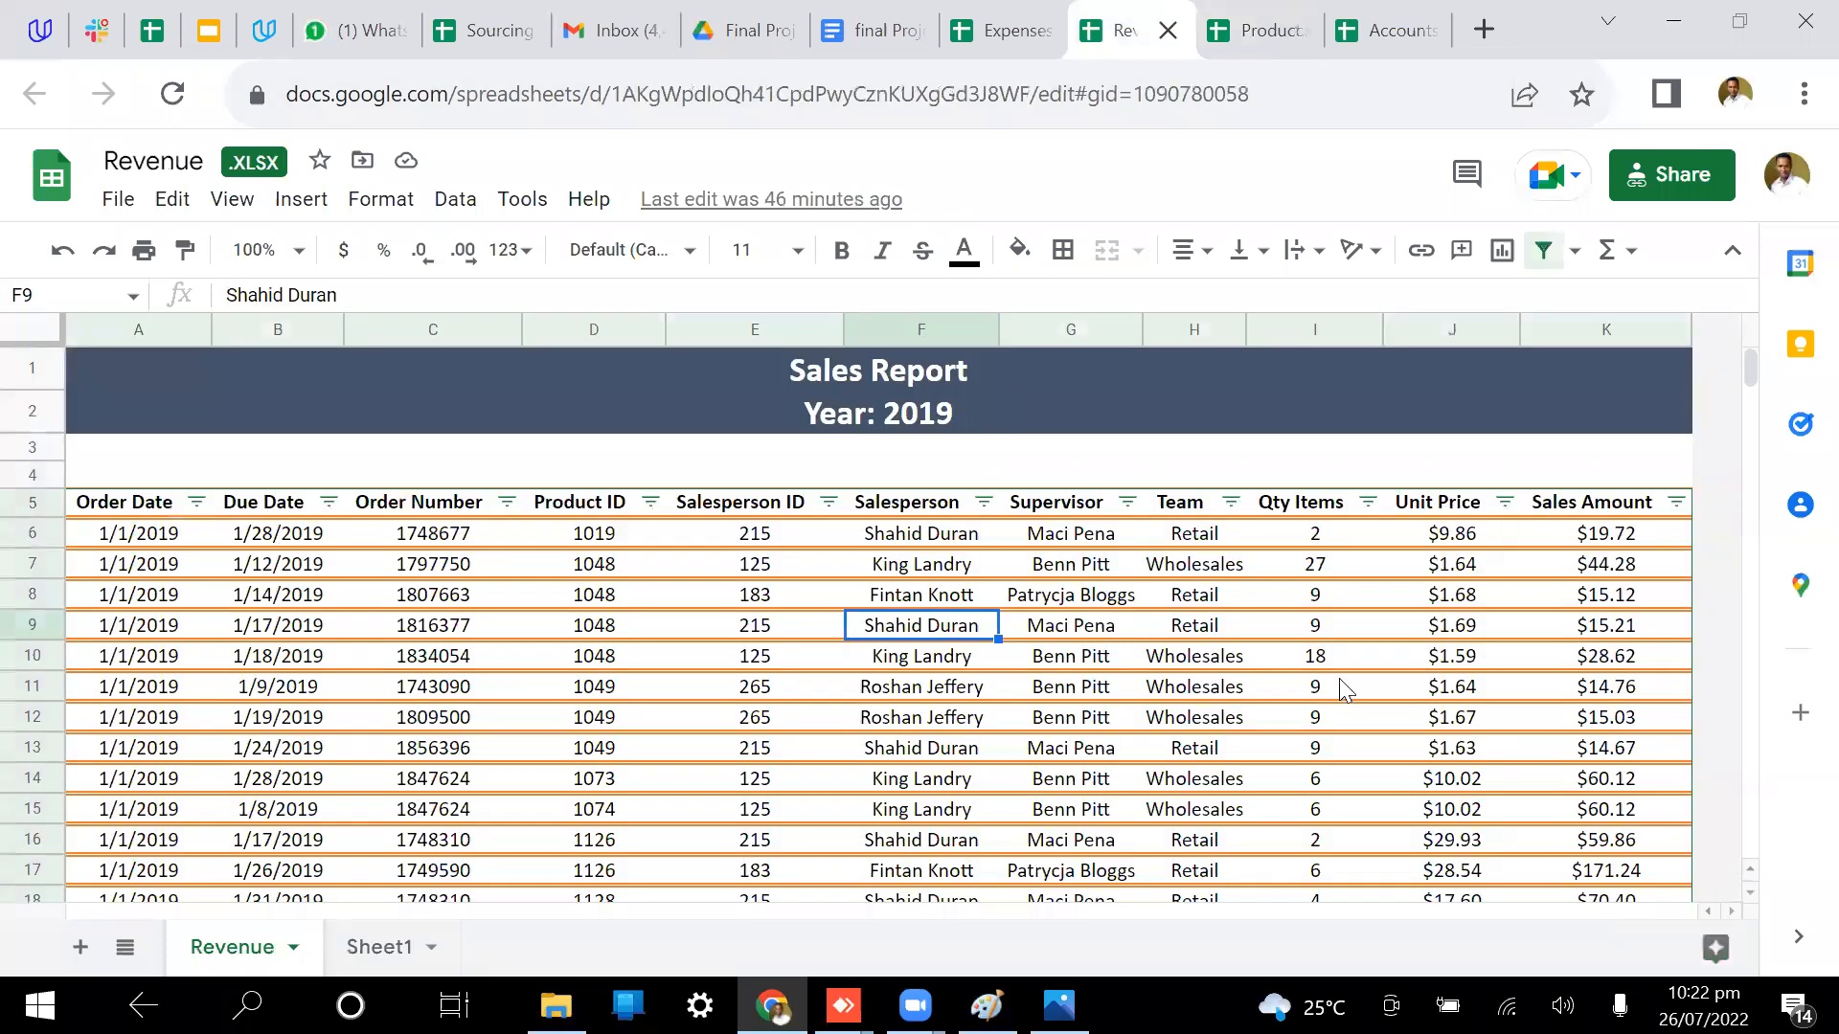
{"action": "scroll", "coordinate": [1339, 681], "scroll_direction": "down", "scroll_amount": 1}
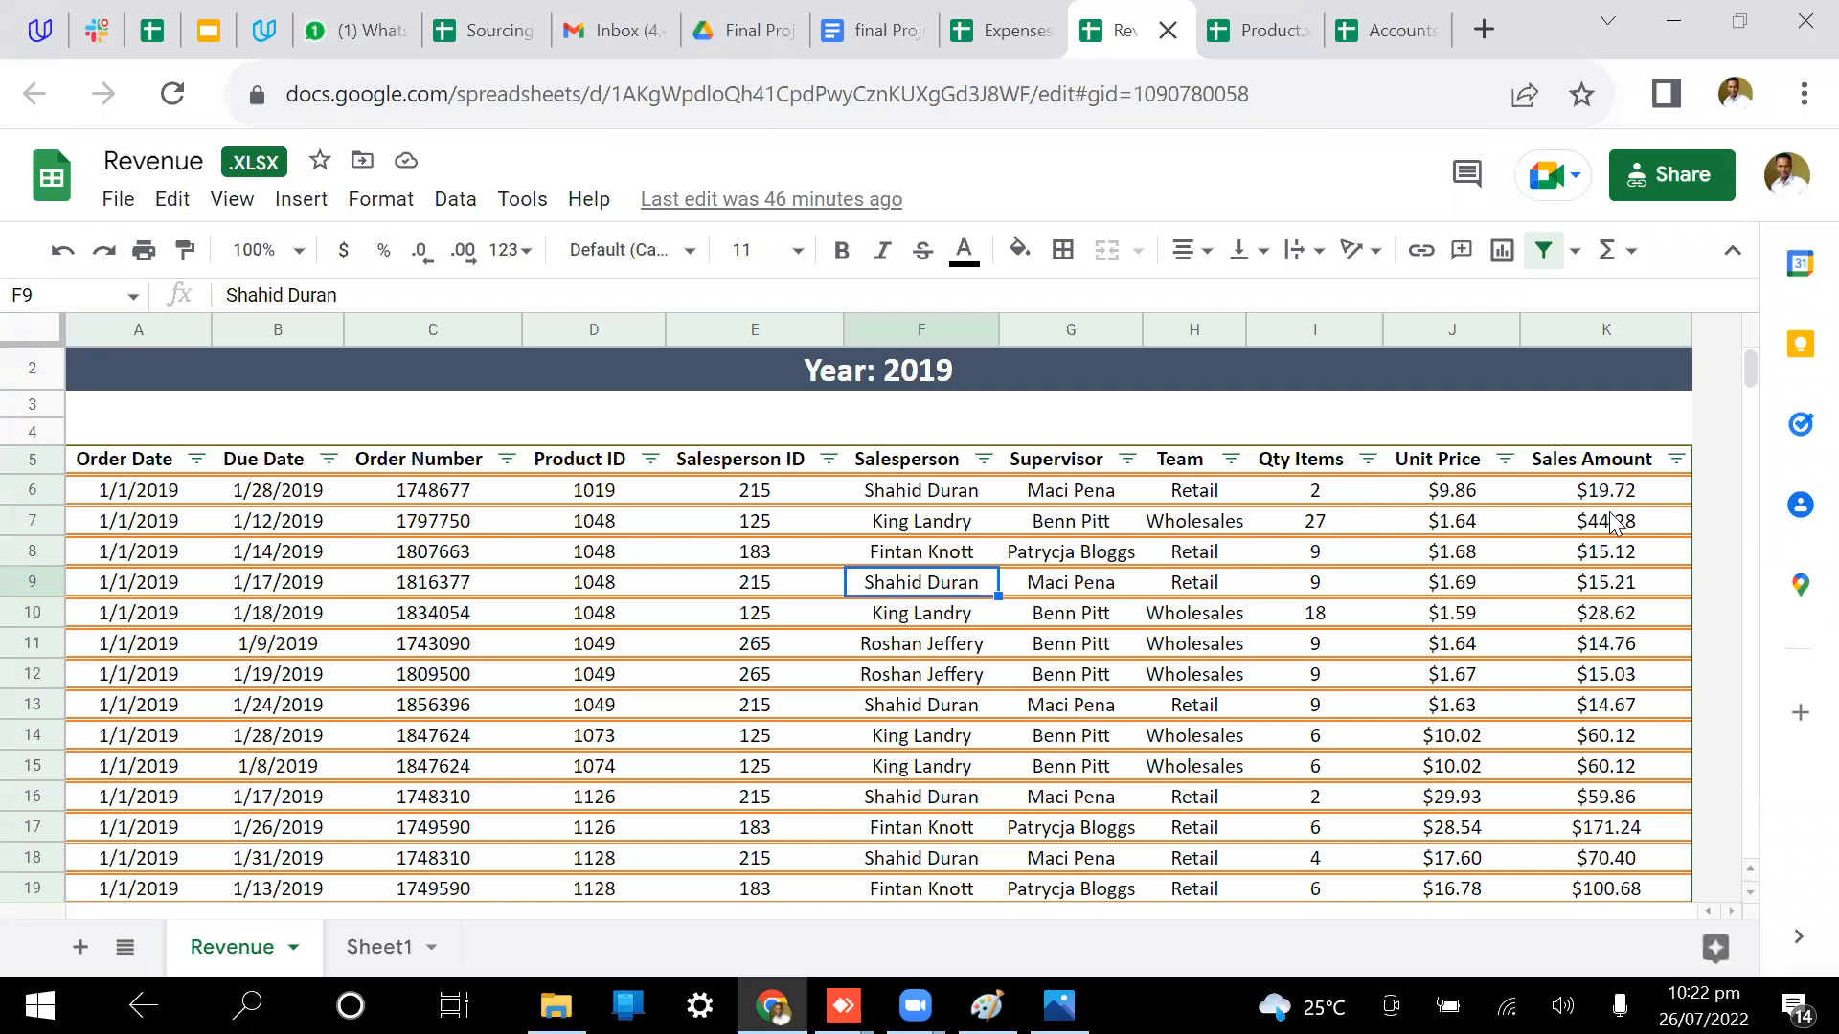
{"action": "left_click", "coordinate": [1574, 336]}
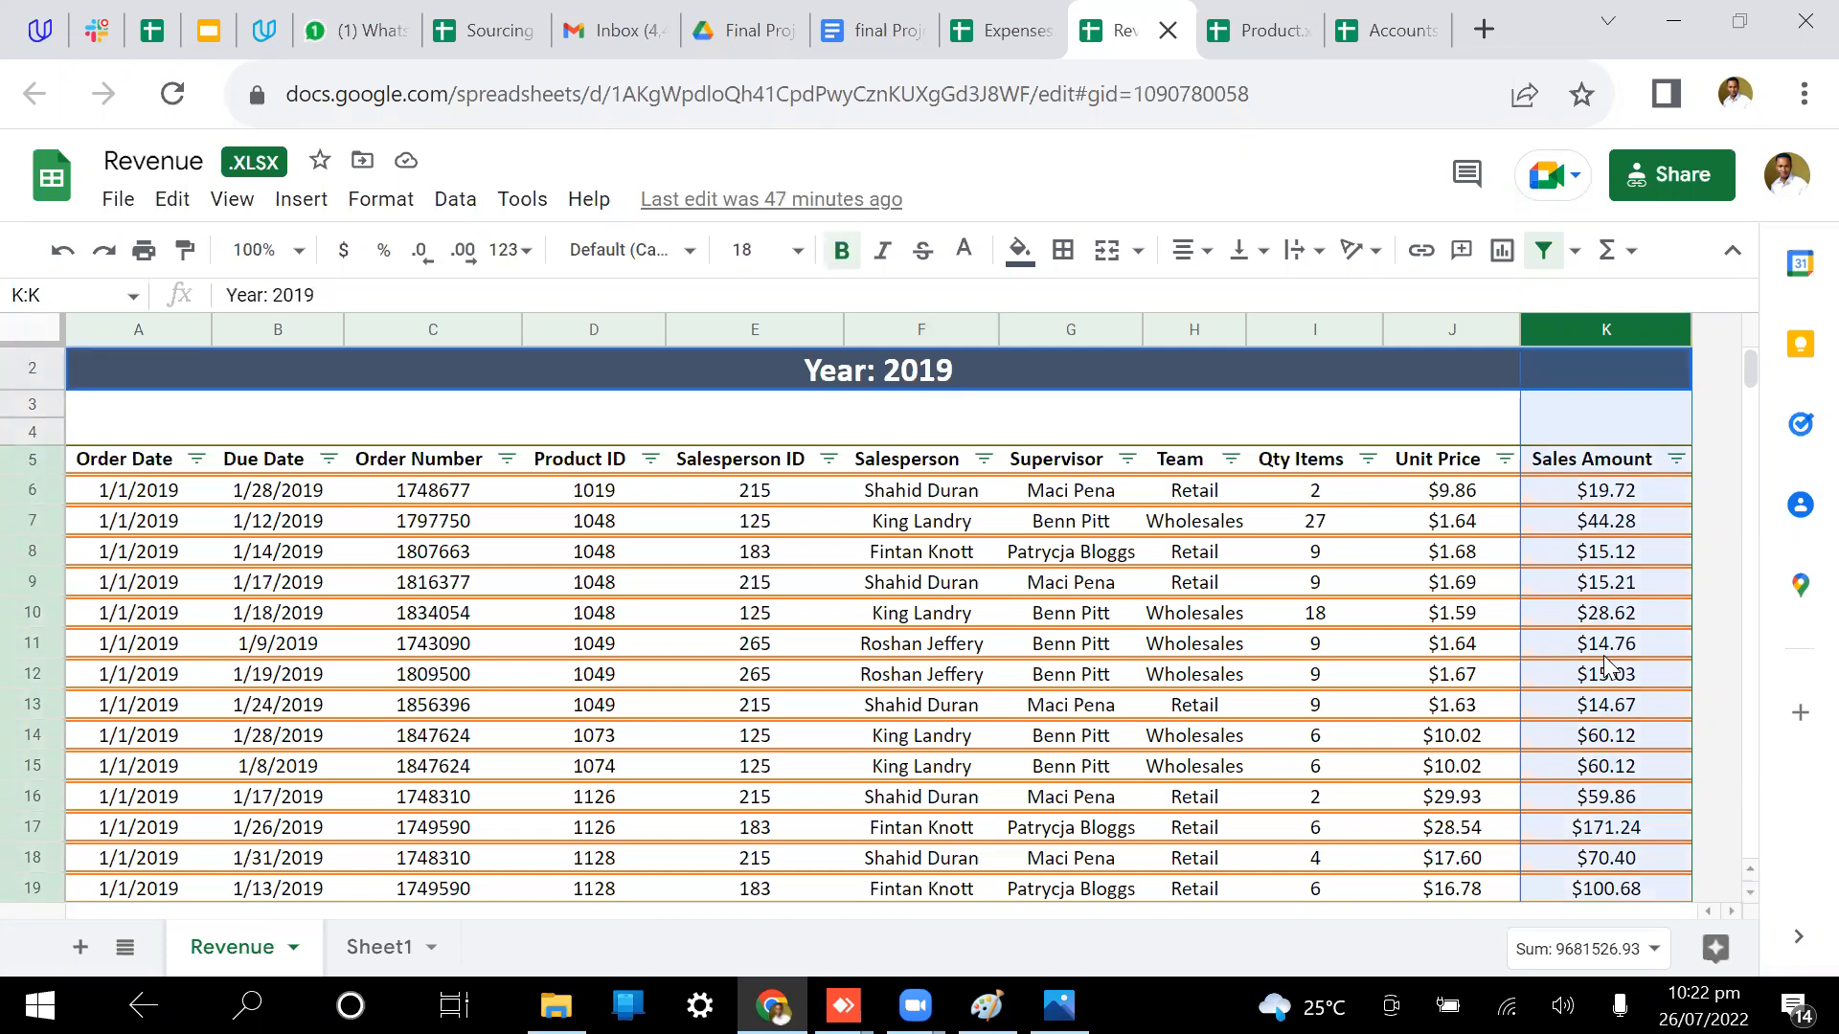
Step: Select Product's Unit Cost column (sum 5656.63) and Revenue's Qty Items column (sum 3648220)
{"action": "left_click", "coordinate": [1259, 30]}
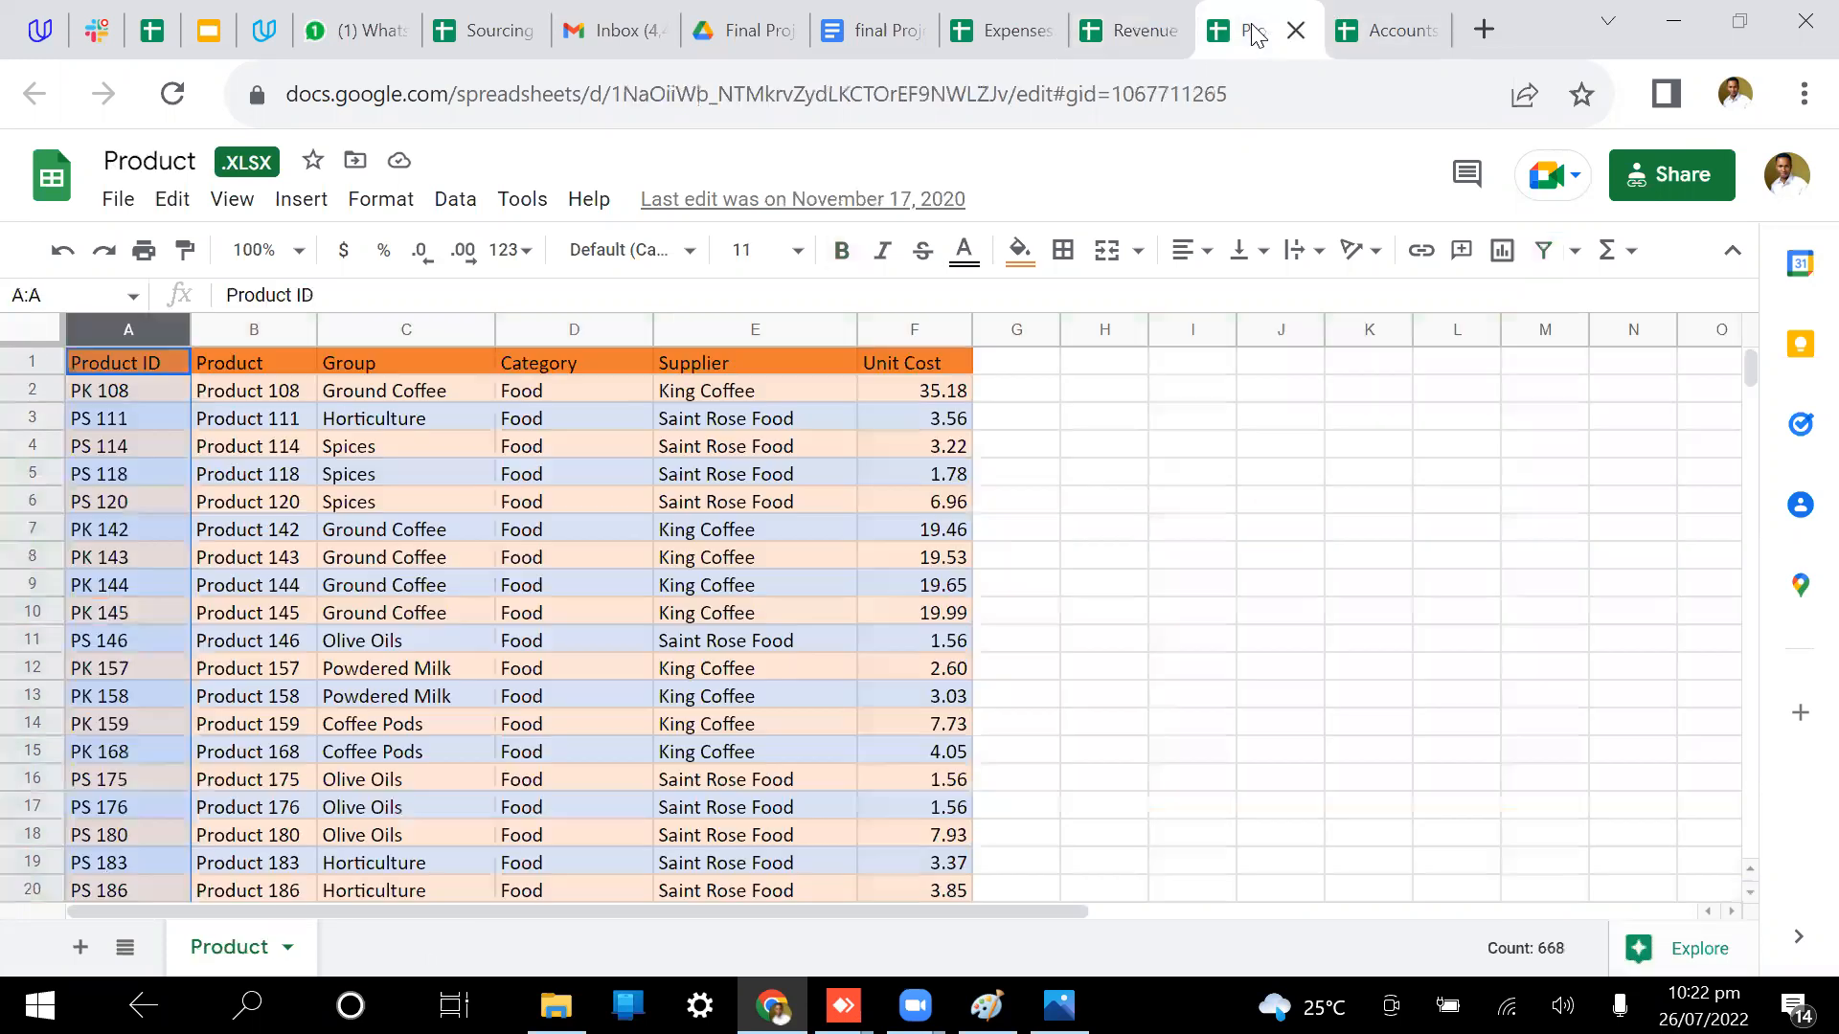
{"action": "left_click", "coordinate": [917, 329]}
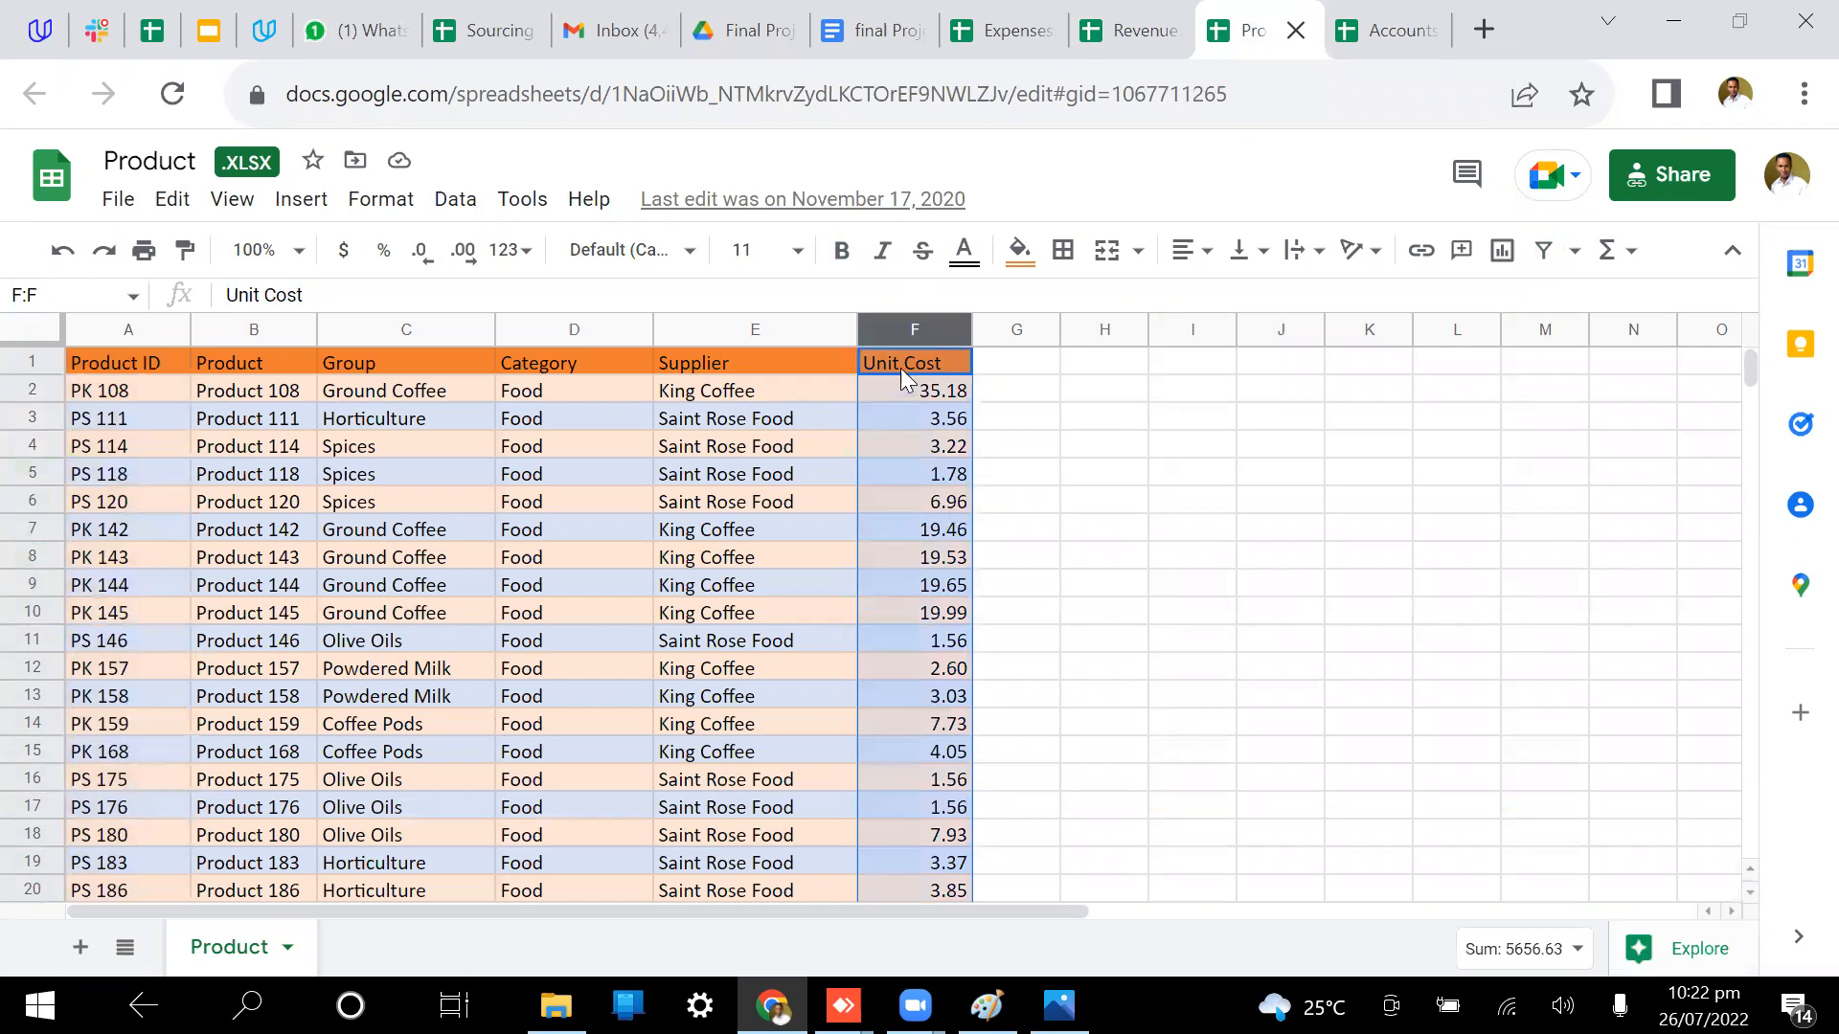
{"action": "left_click", "coordinate": [1132, 30]}
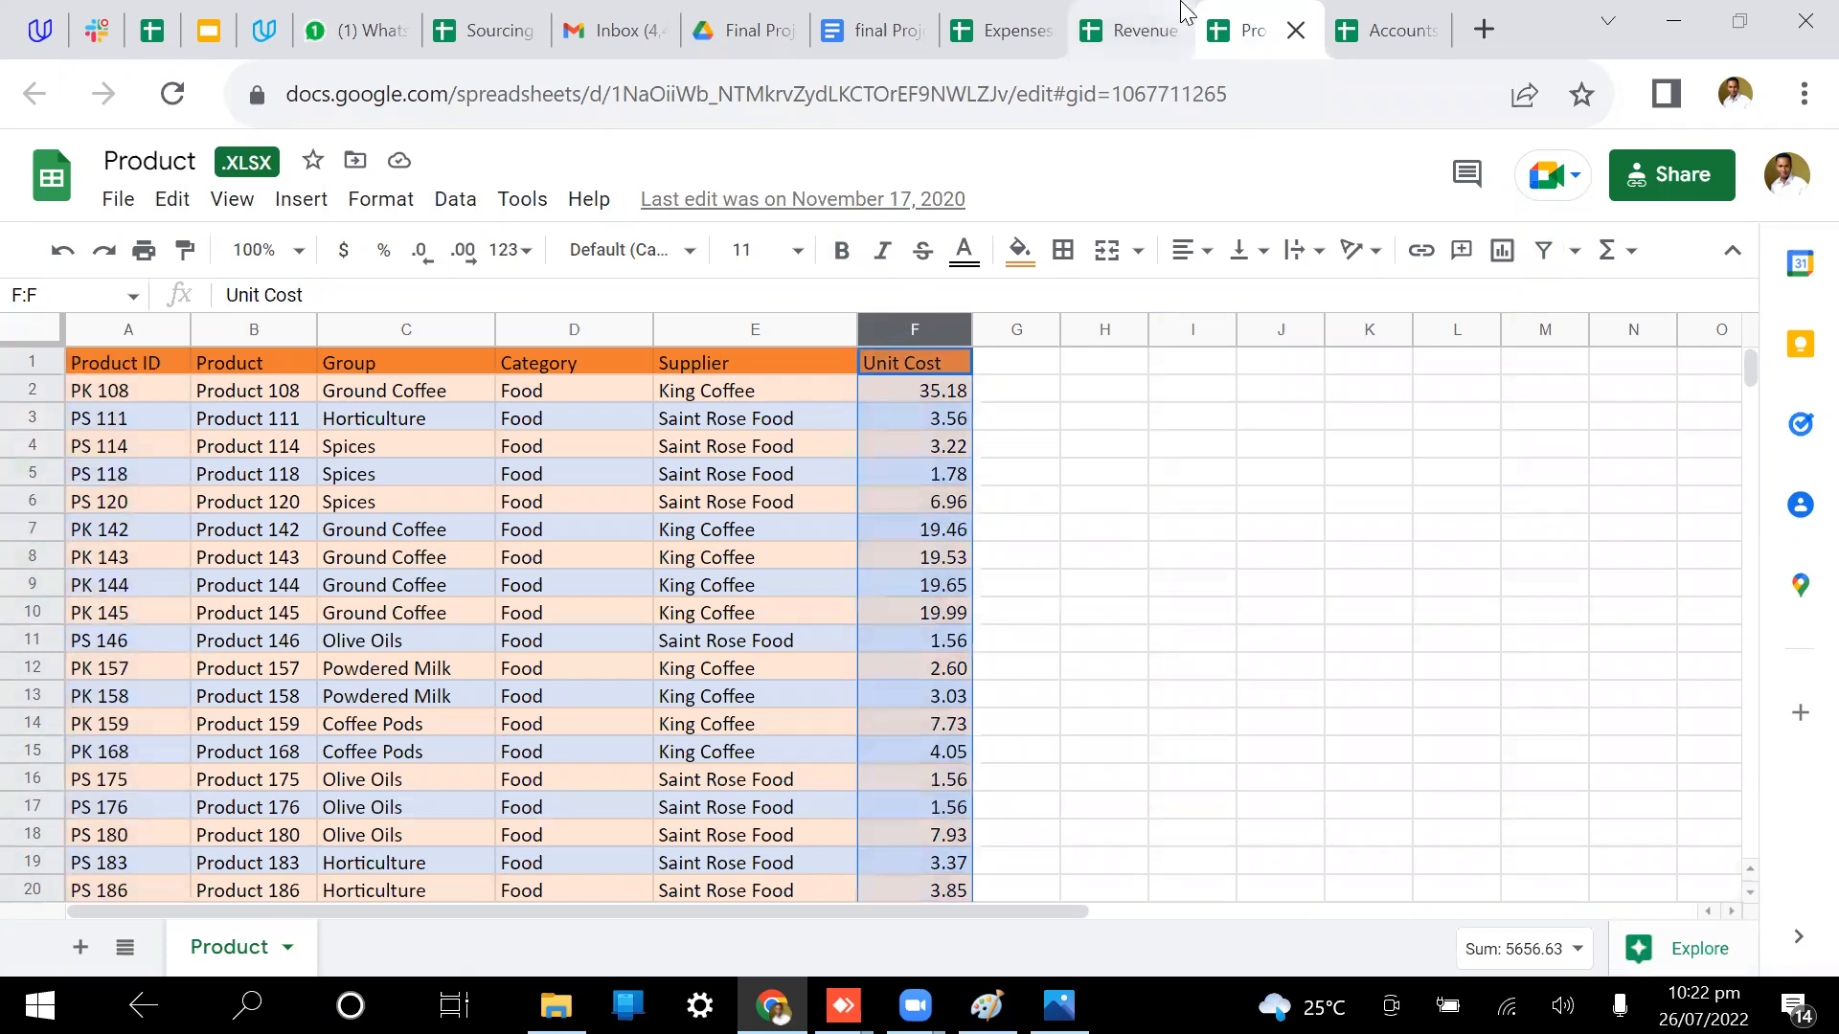
{"action": "left_click", "coordinate": [1302, 322]}
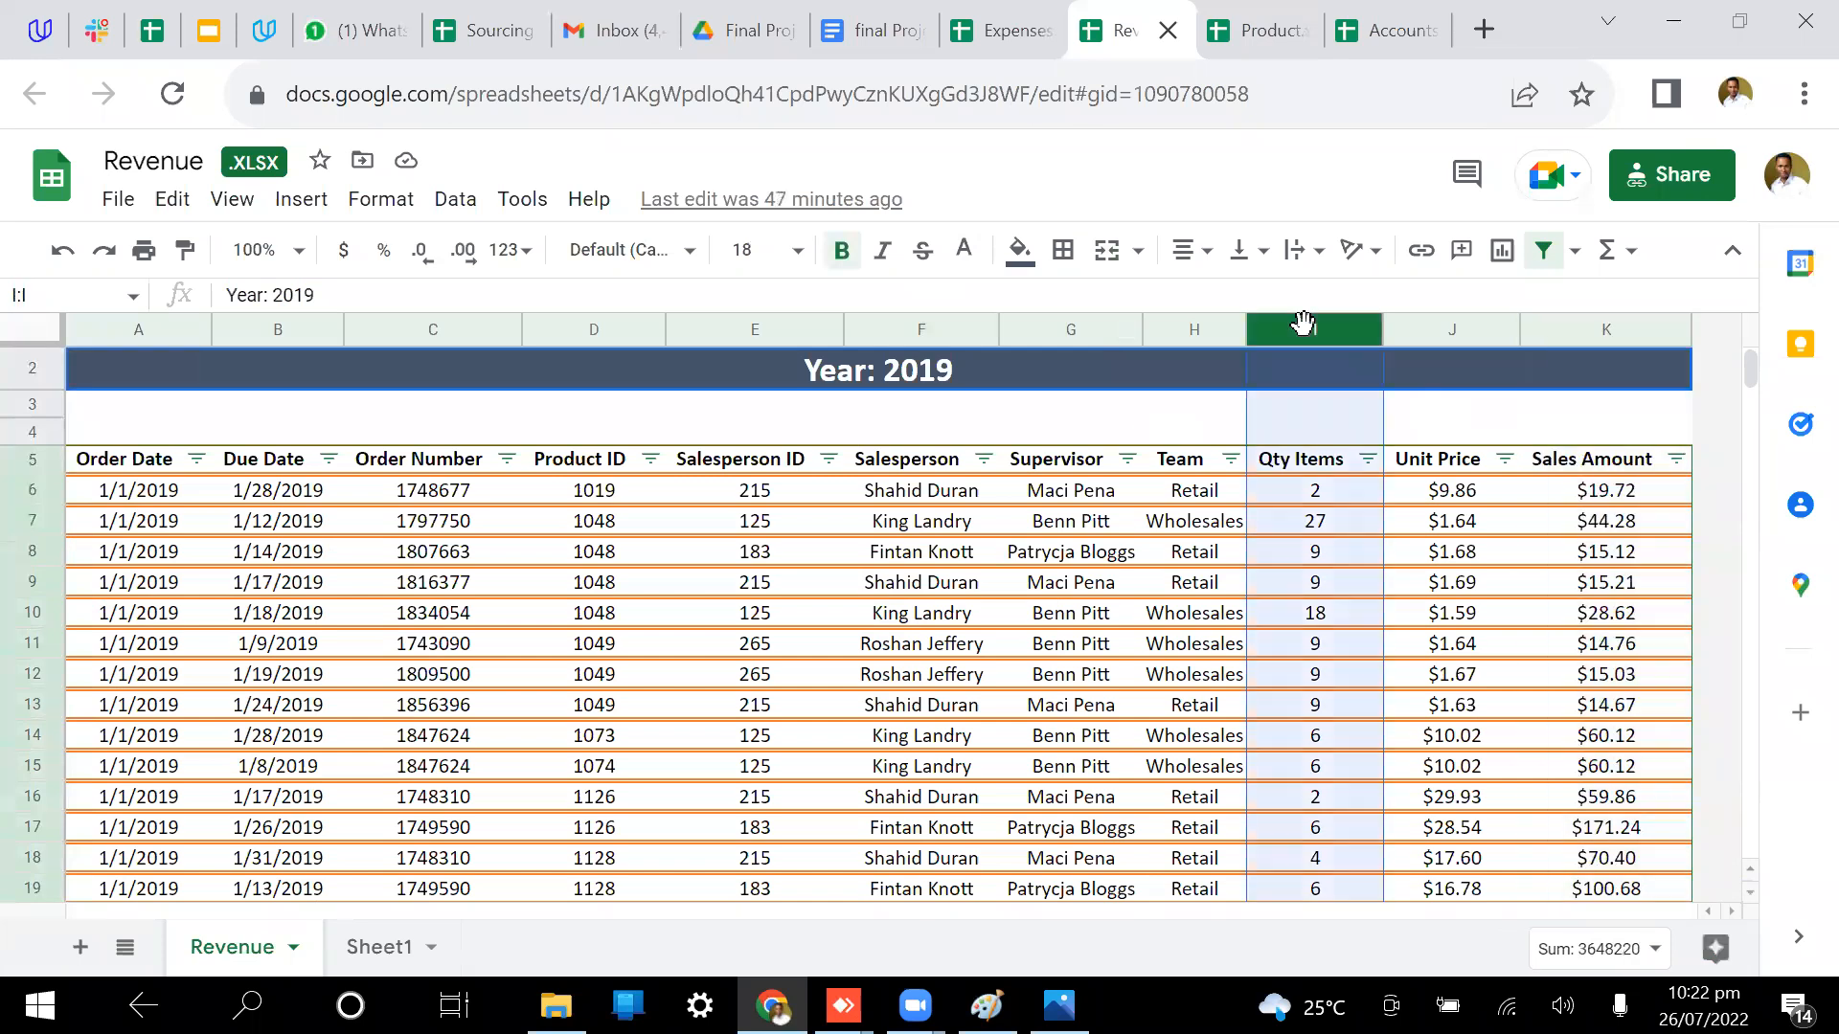
{"action": "left_click", "coordinate": [1250, 29]}
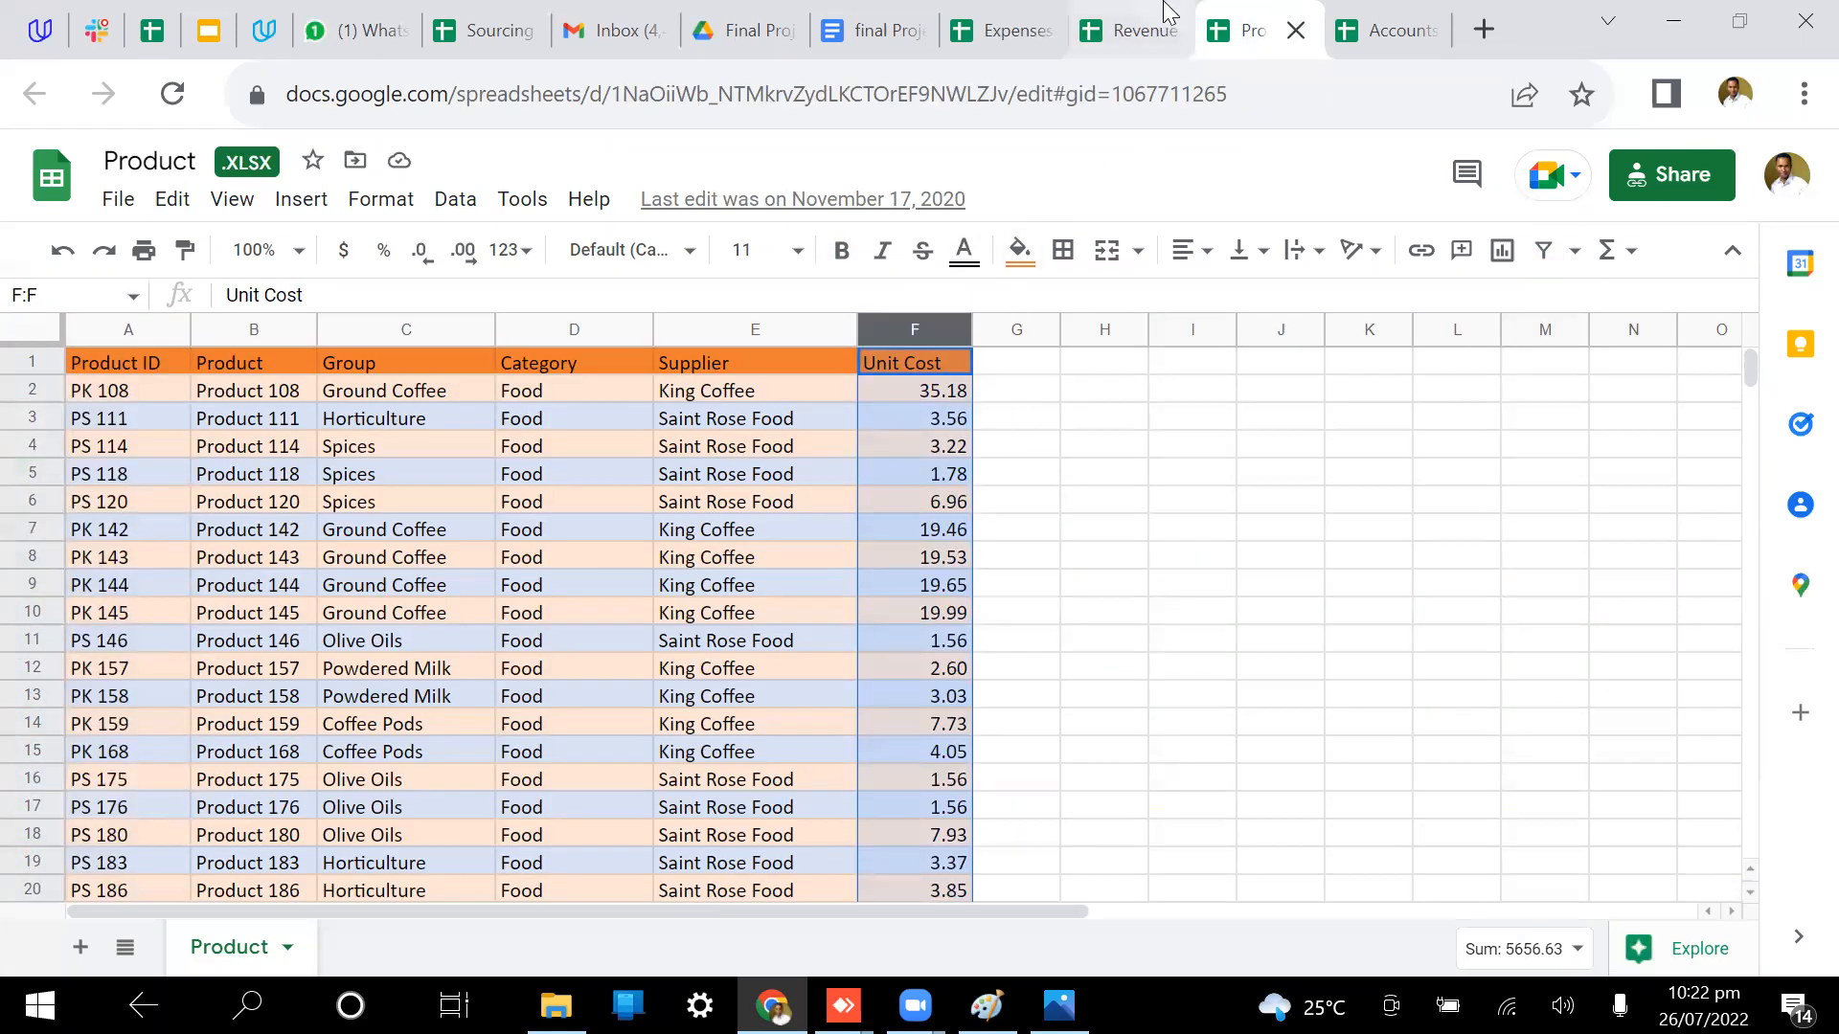
{"action": "left_click", "coordinate": [1133, 30]}
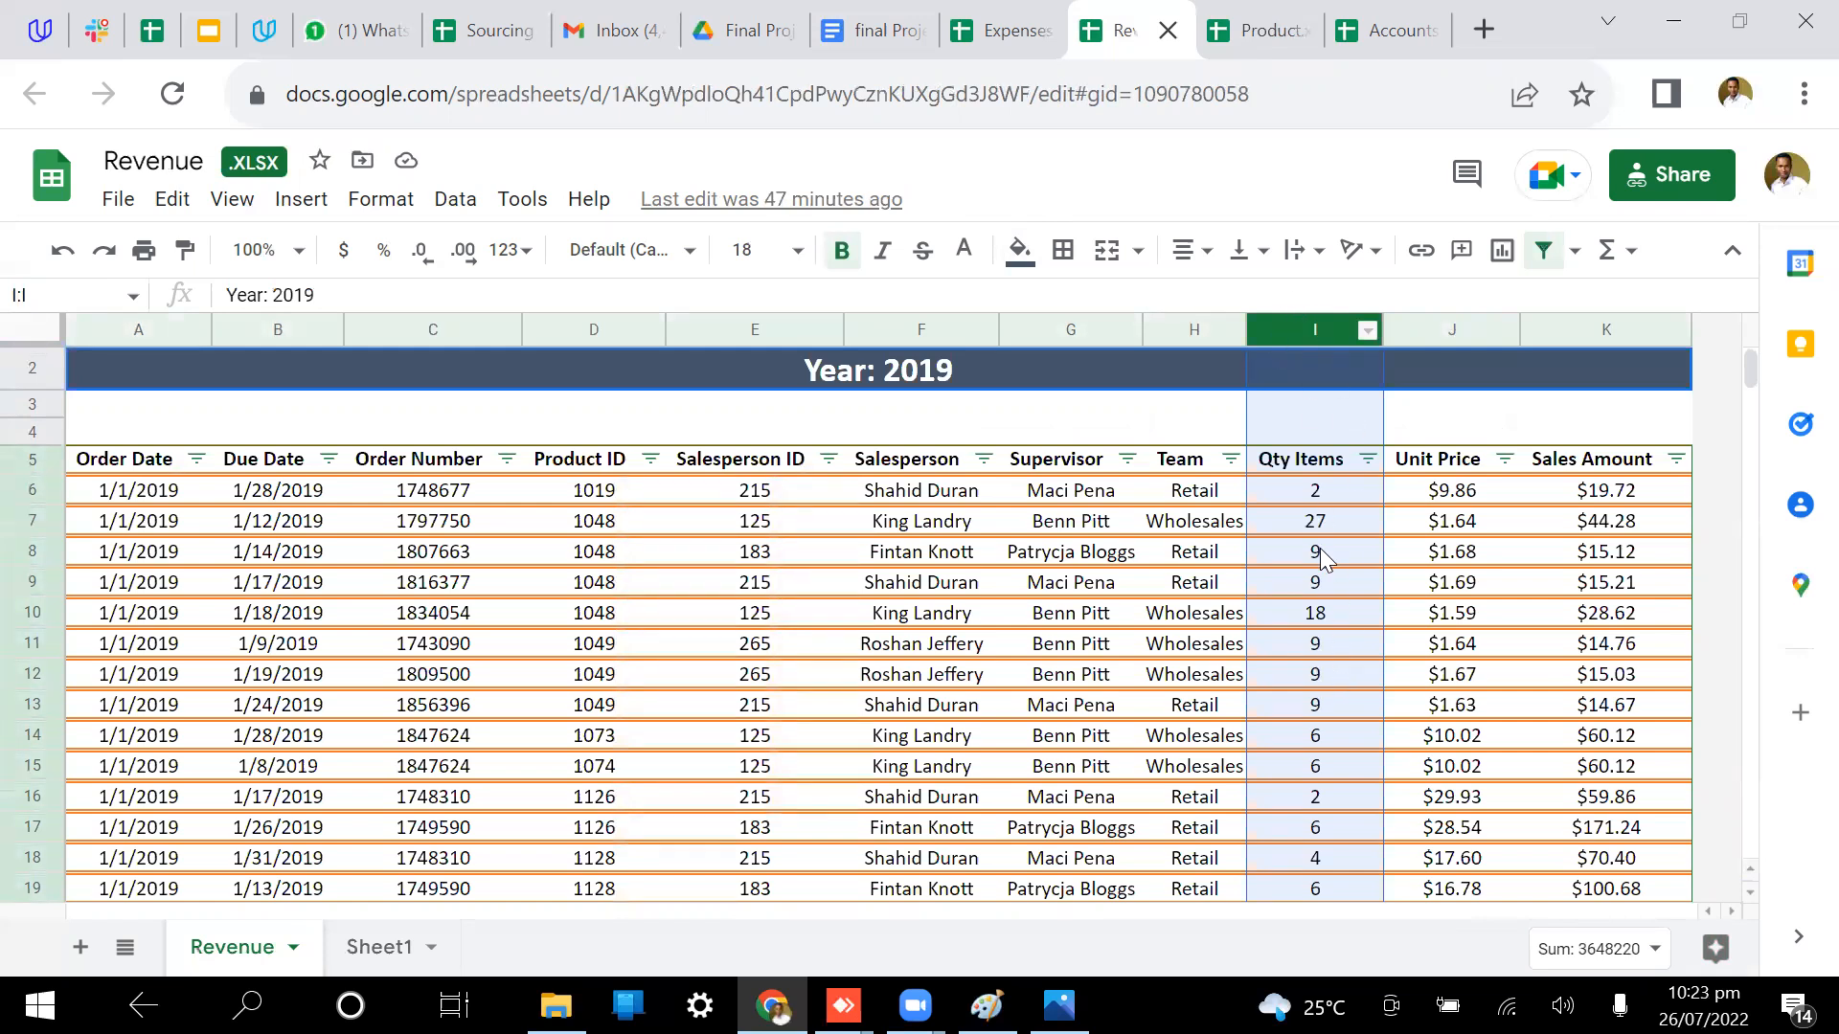
Step: Compare the Unit Cost and Qty Items totals across both sheets, then view final Project.txt in Drive
{"action": "left_click", "coordinate": [1269, 33]}
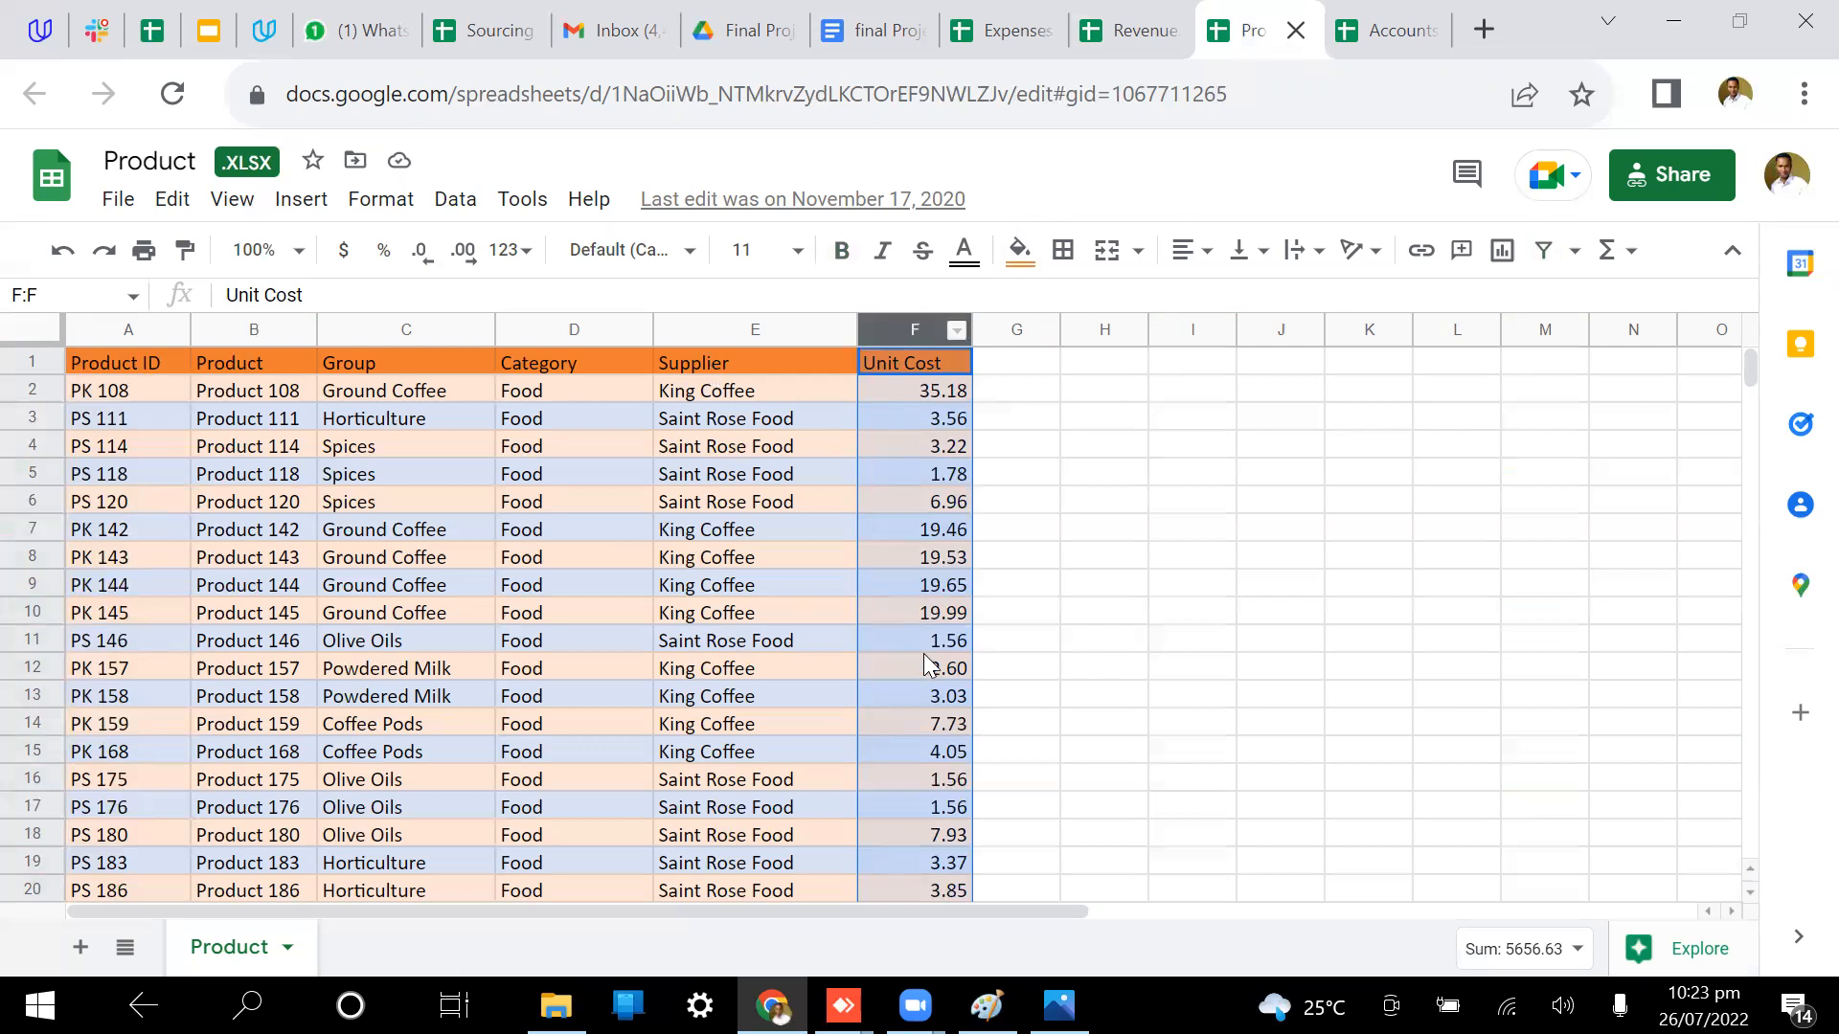
{"action": "left_click", "coordinate": [1137, 15]}
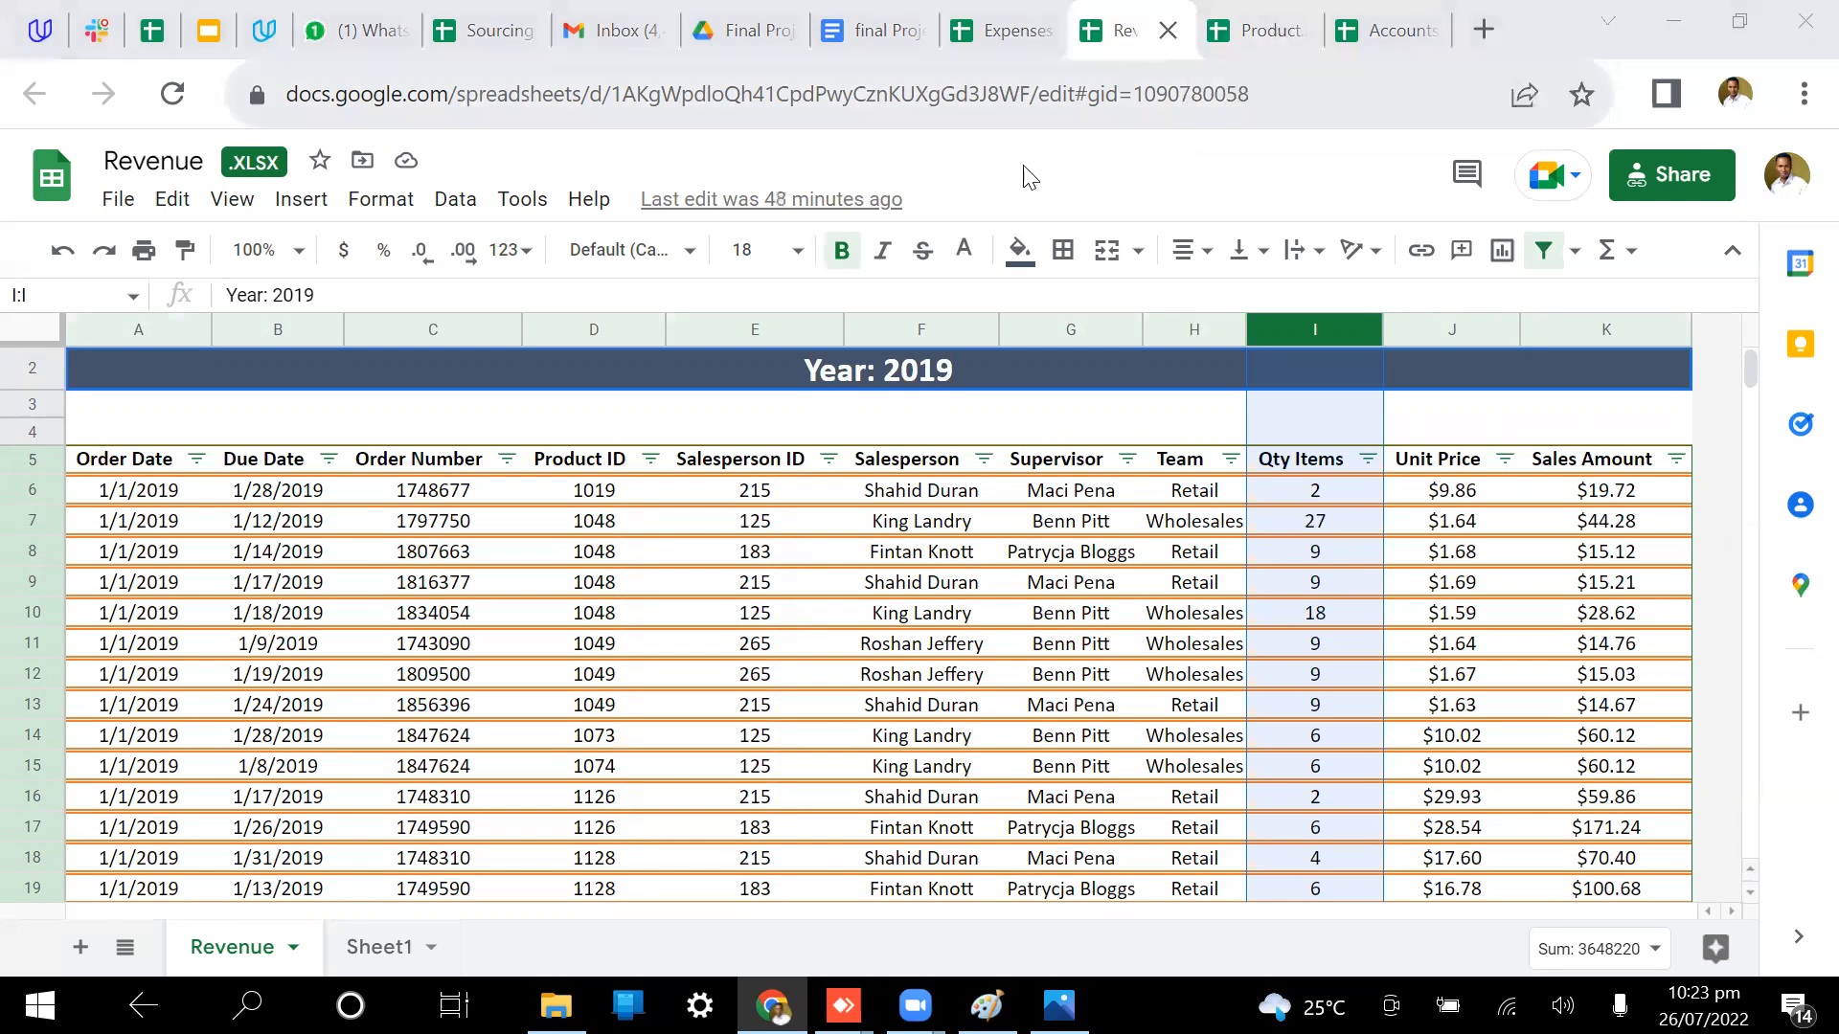
{"action": "left_click", "coordinate": [1270, 8]}
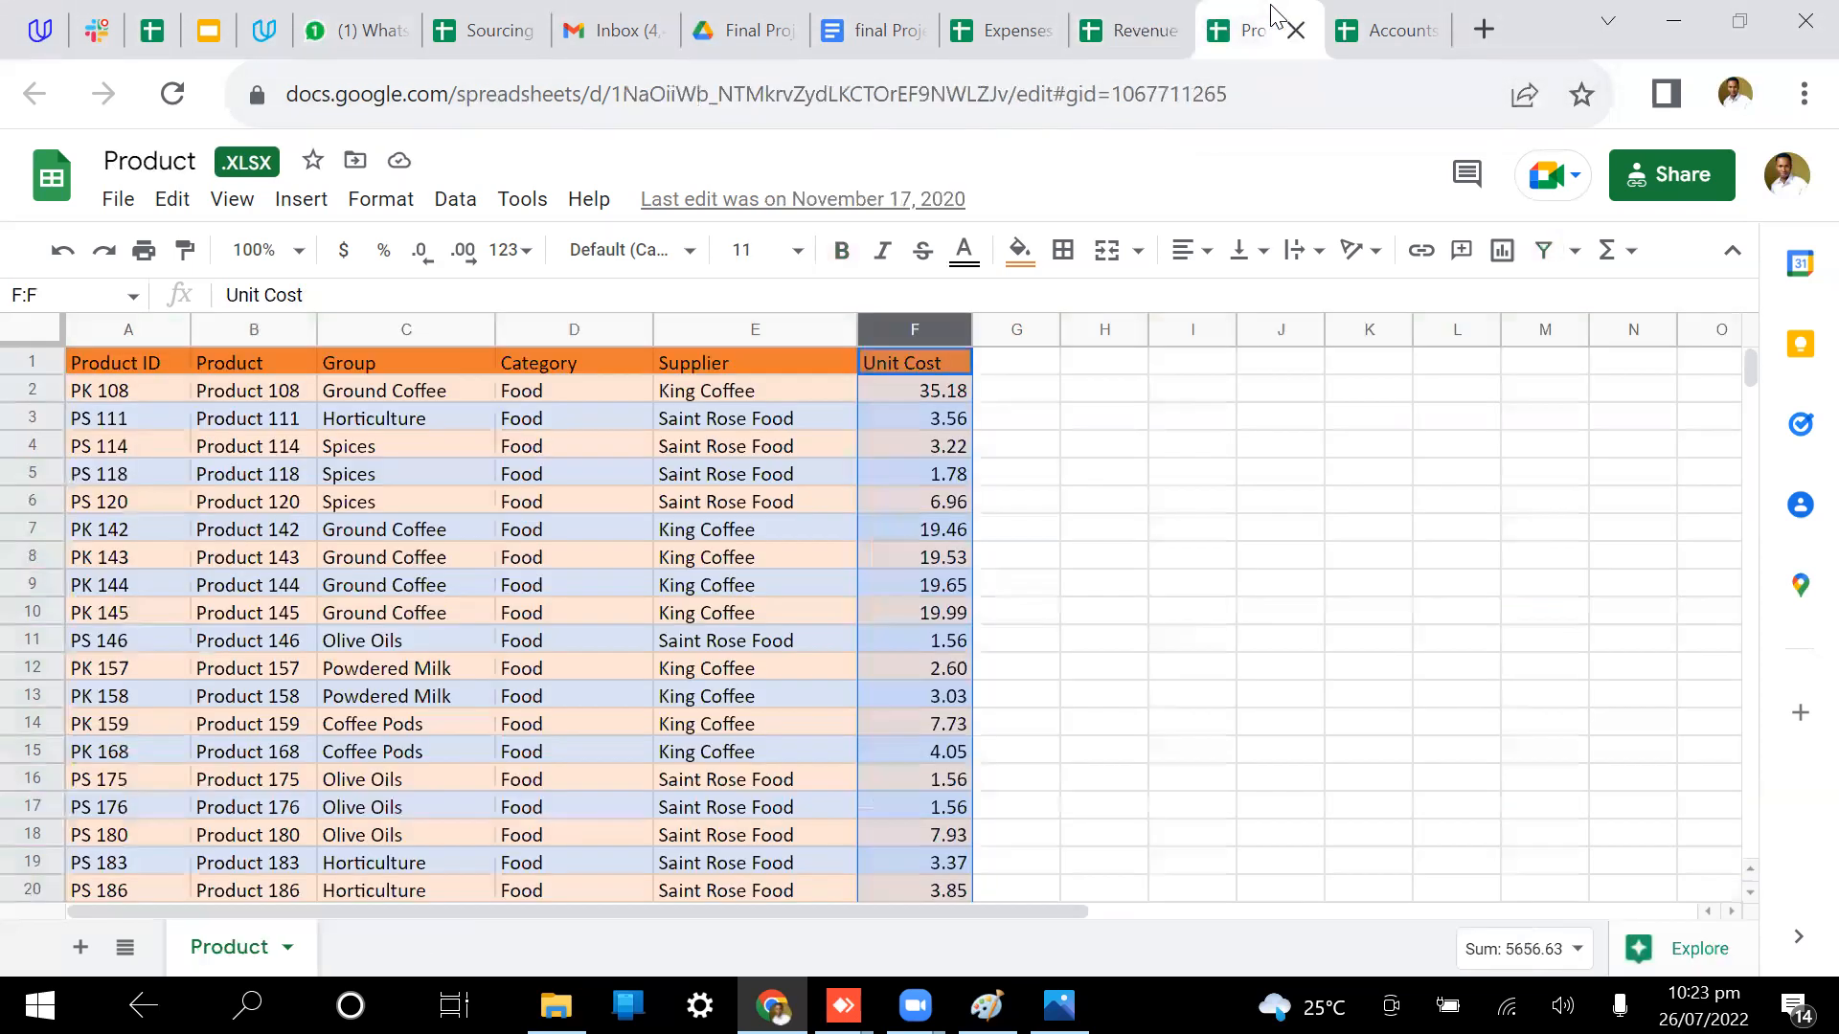
{"action": "left_click", "coordinate": [1111, 14]}
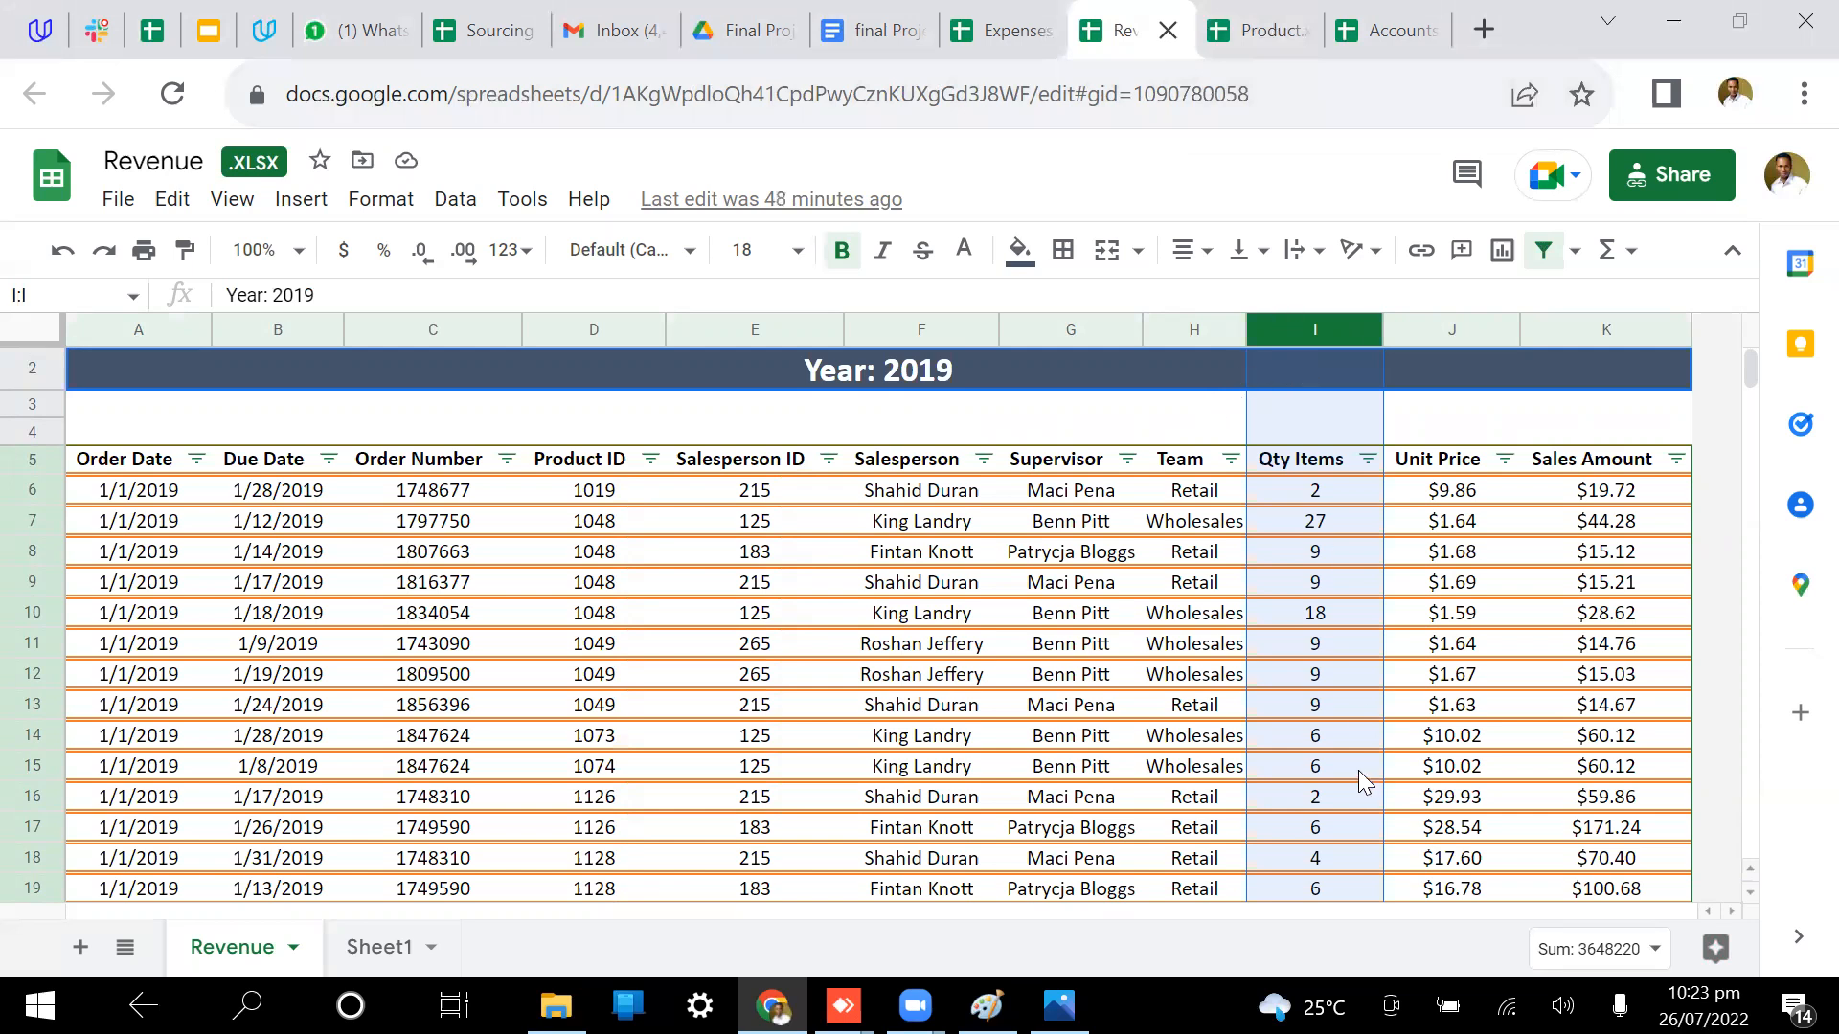
{"action": "left_click", "coordinate": [1245, 19]}
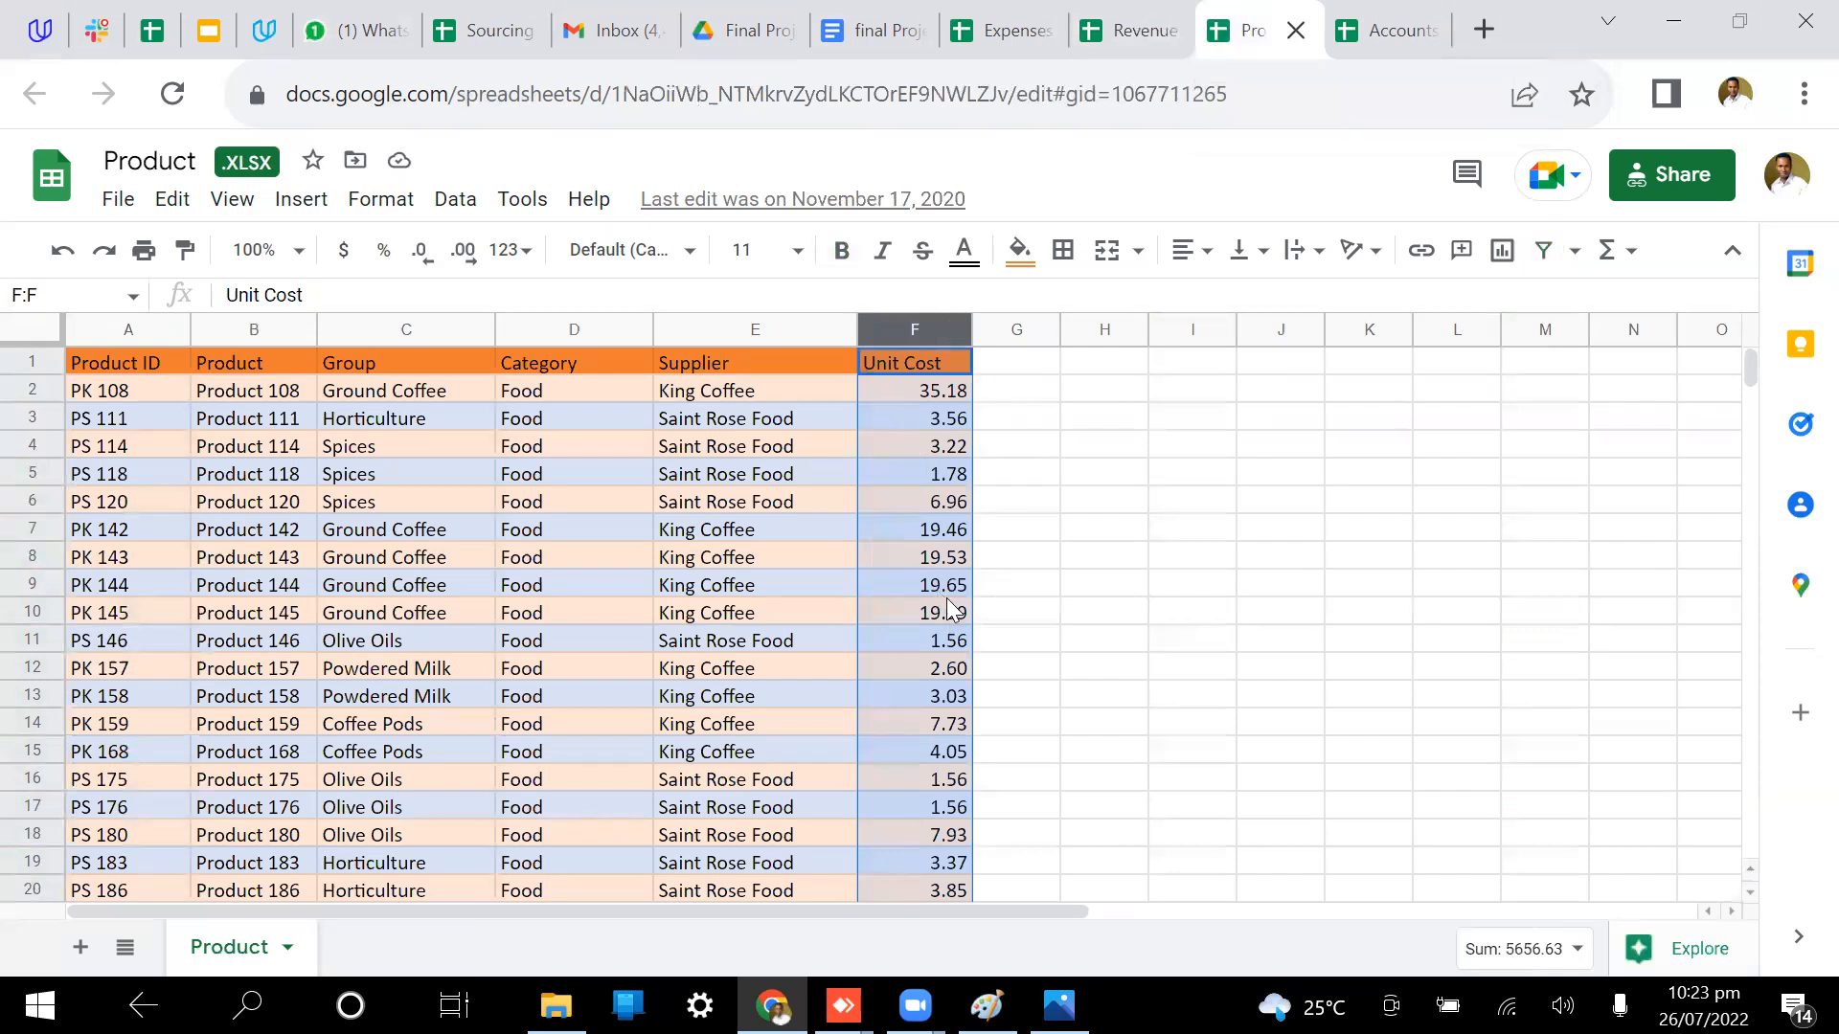
{"action": "left_click", "coordinate": [1152, 17]}
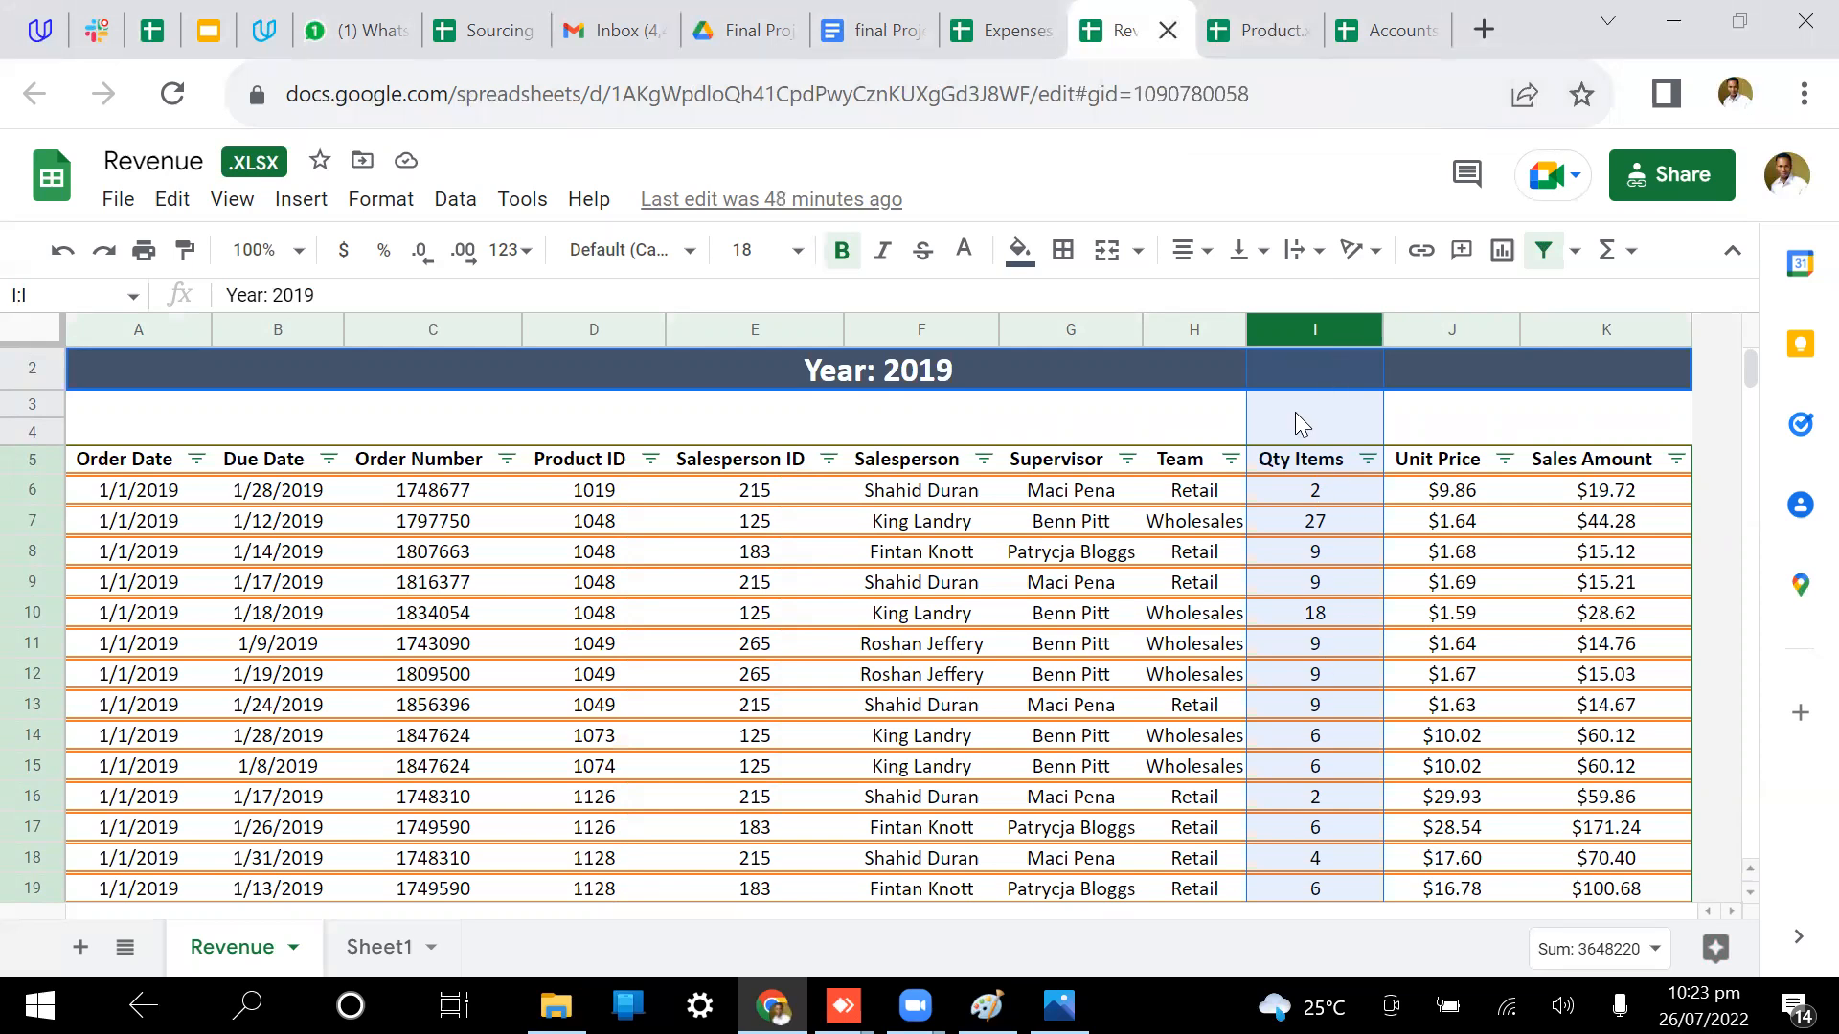
{"action": "left_click", "coordinate": [748, 24]}
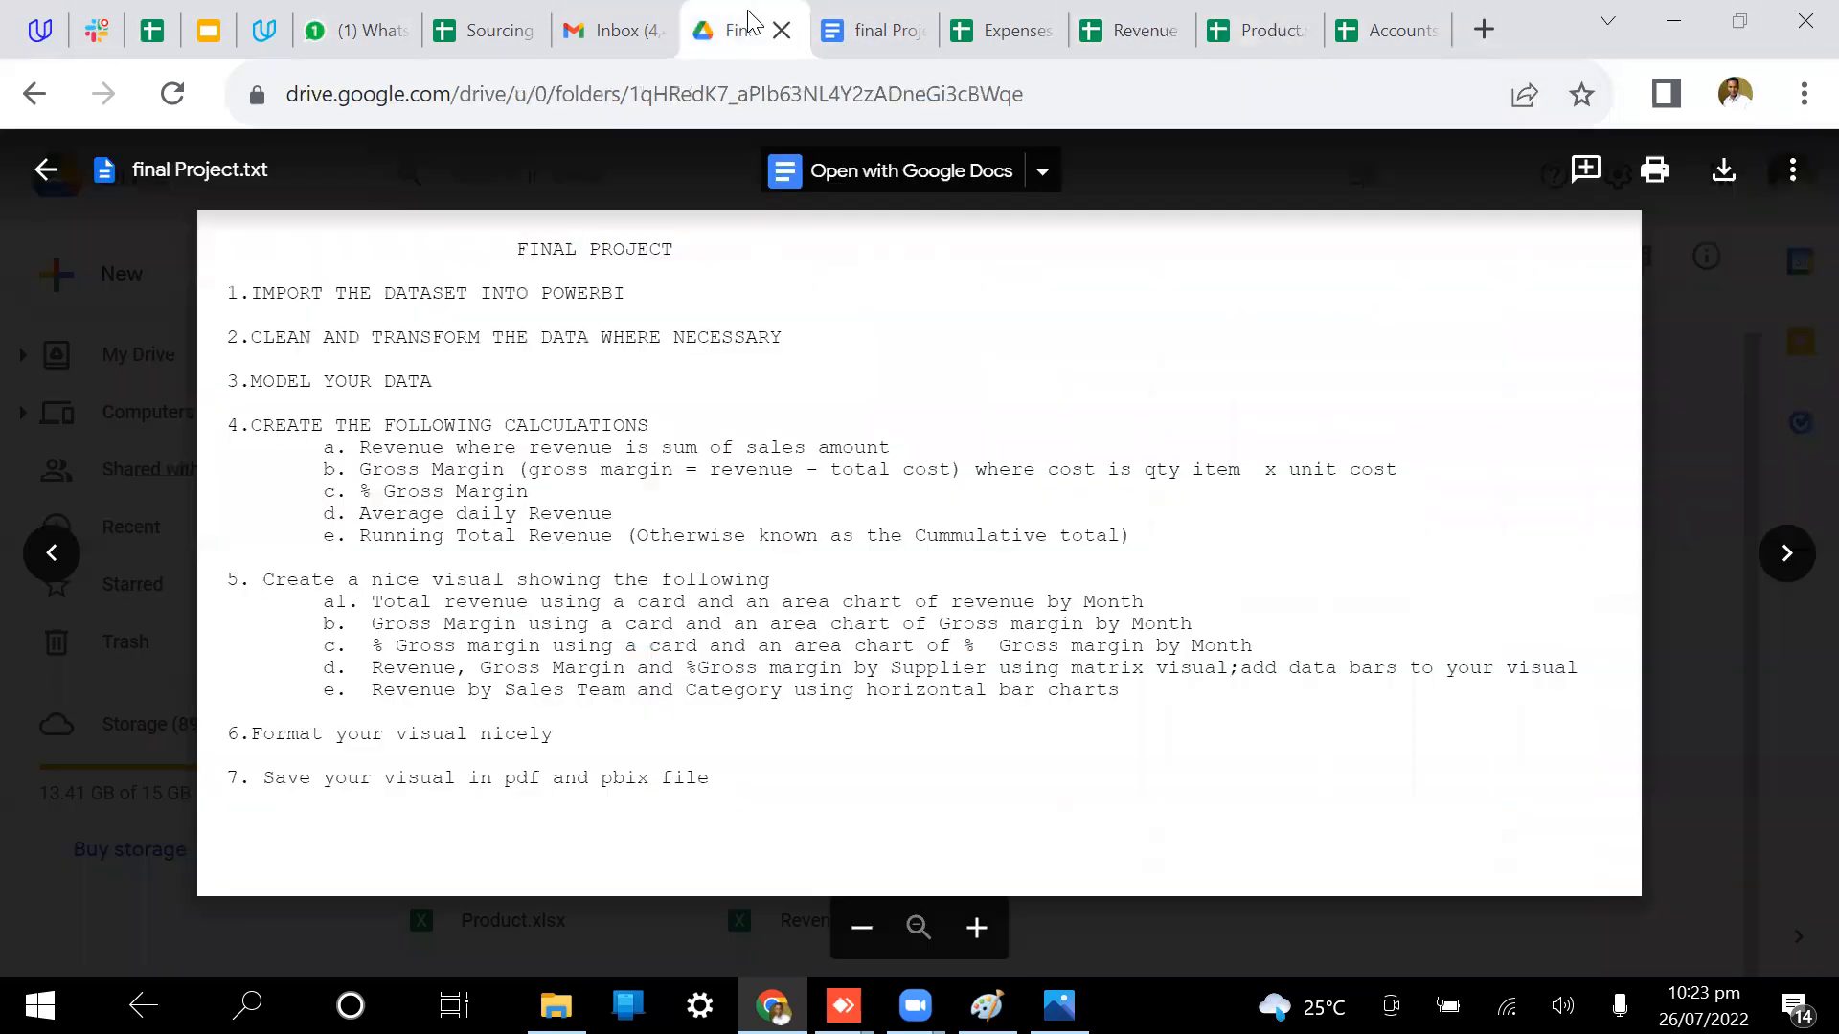
Step: Recheck the Expenses, Revenue and Product source sheets against the brief
{"action": "left_click", "coordinate": [874, 32]}
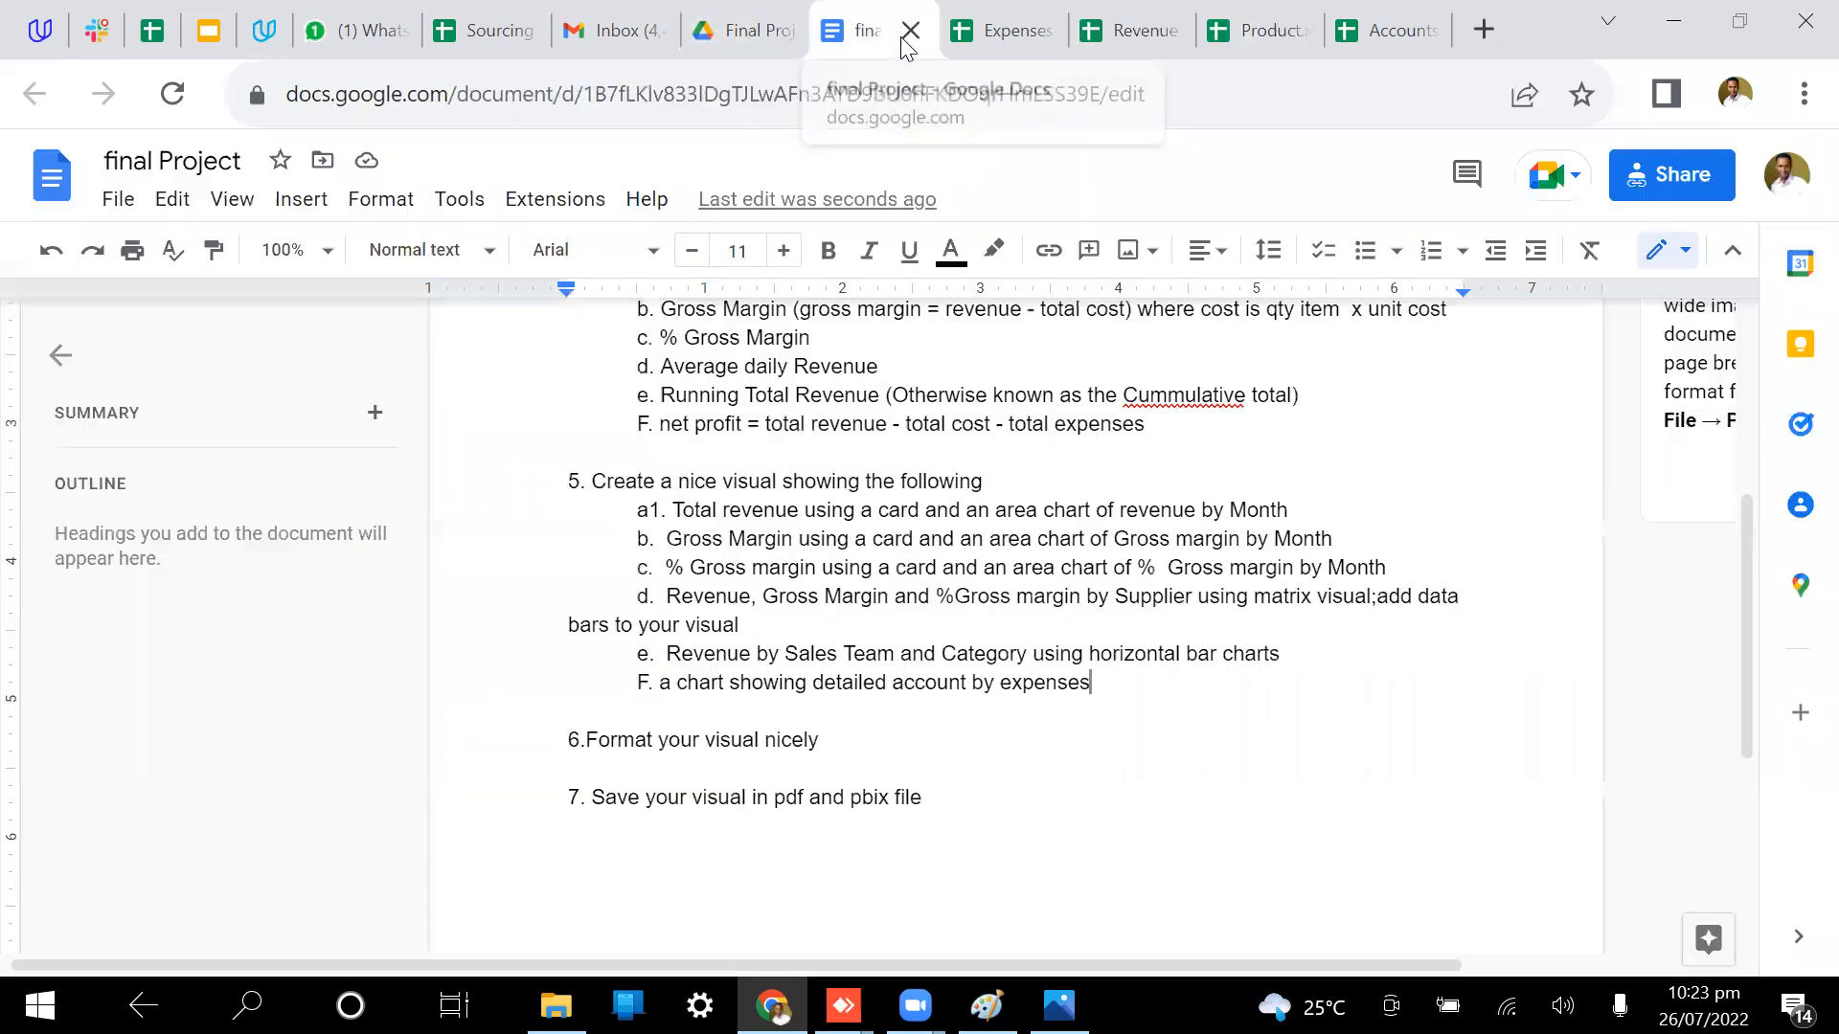
{"action": "left_click", "coordinate": [1000, 36]}
{"action": "left_click", "coordinate": [1156, 14]}
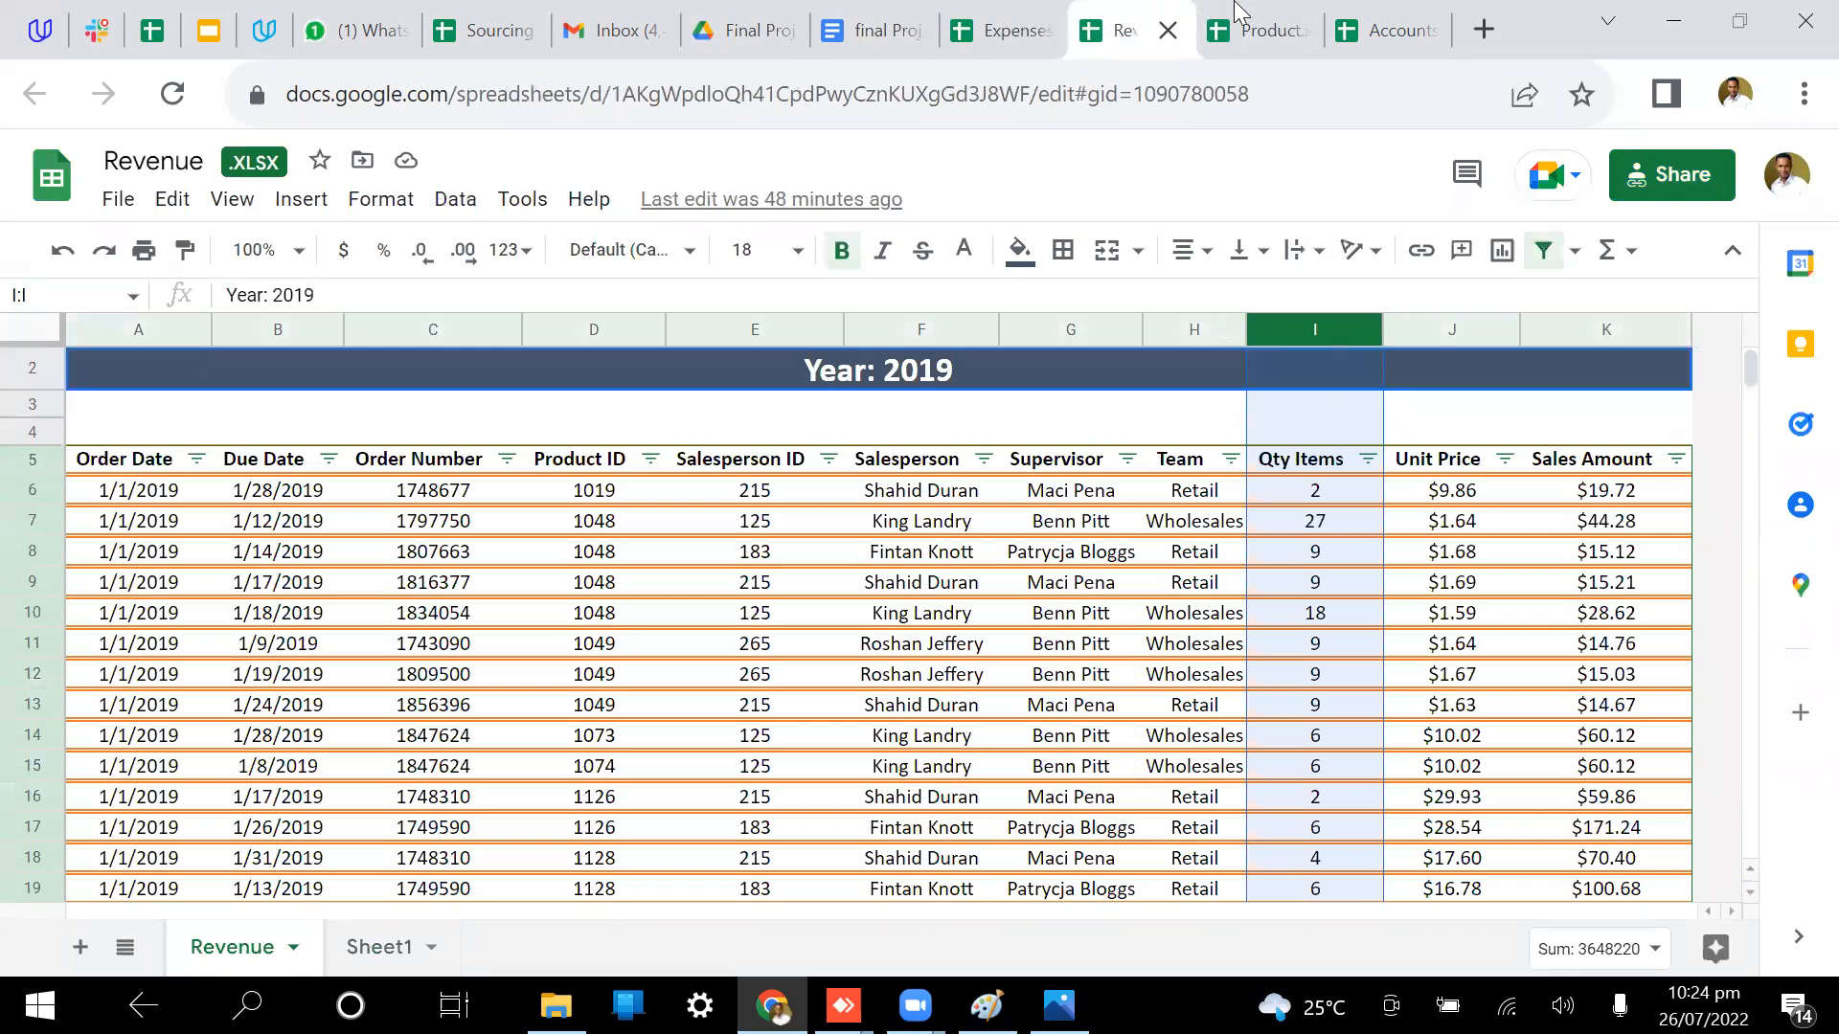
{"action": "left_click", "coordinate": [1269, 29]}
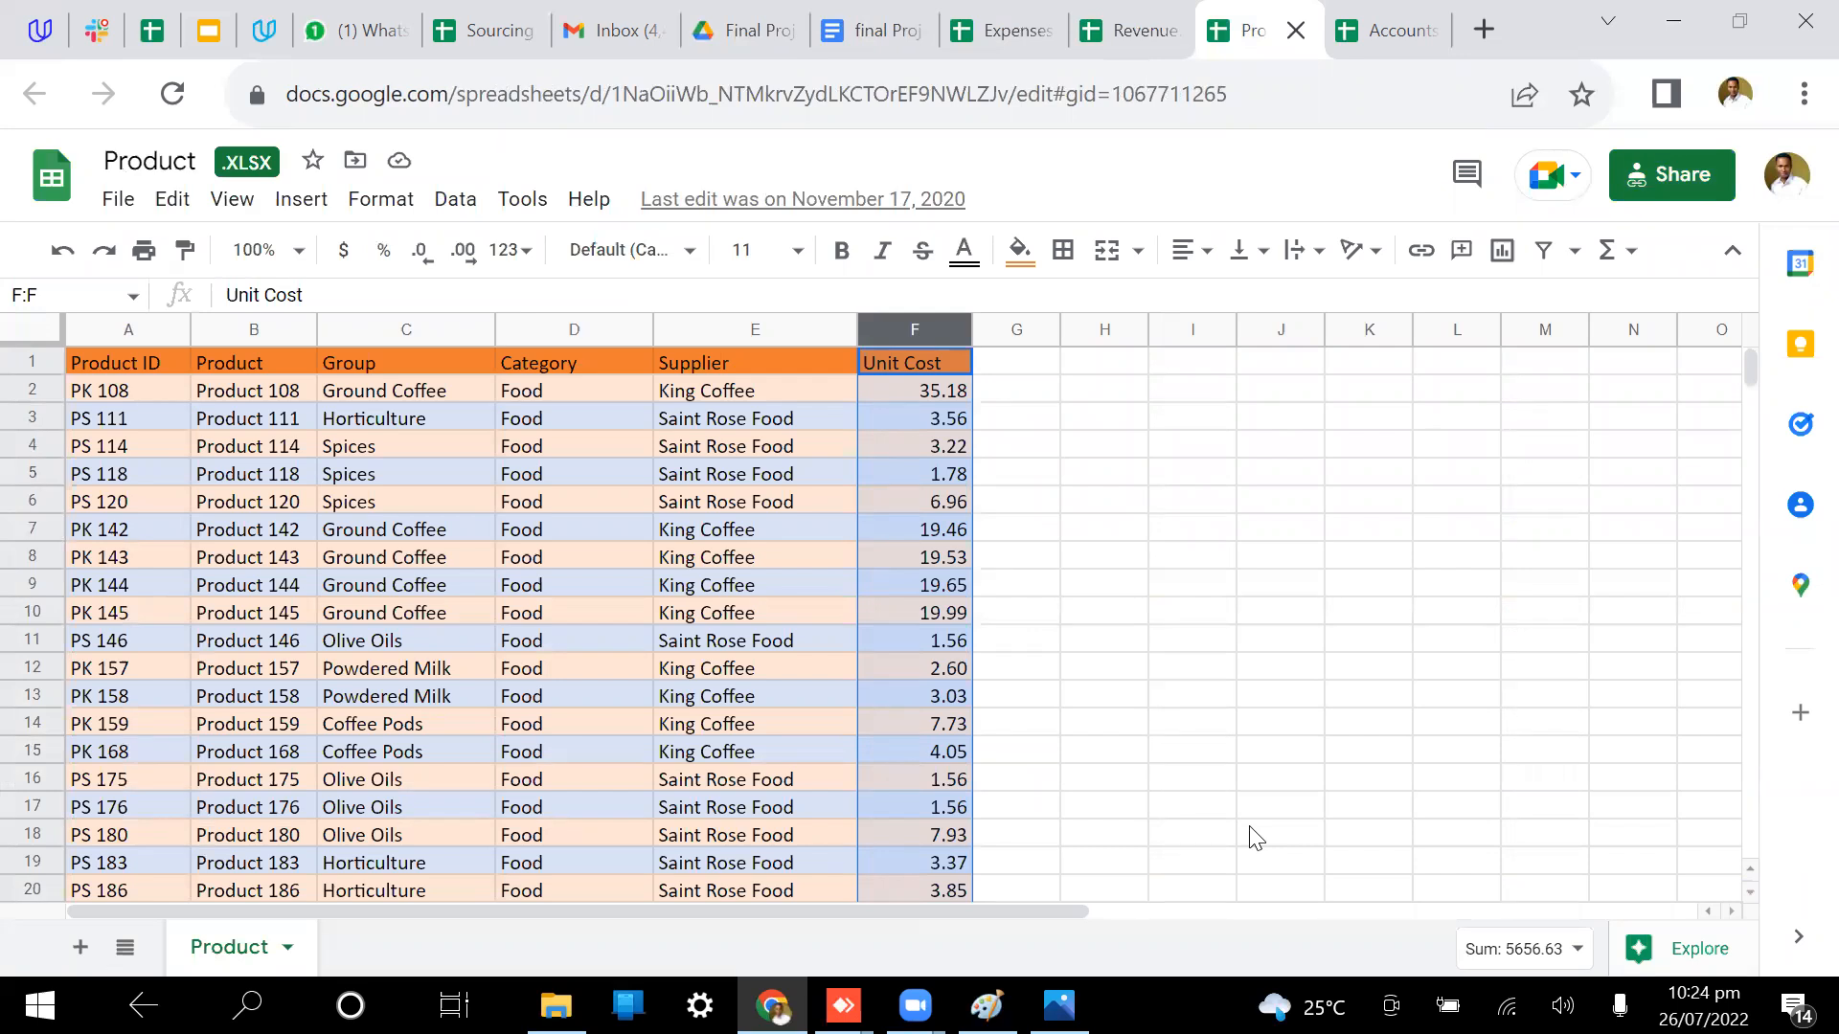
{"action": "left_click", "coordinate": [1176, 19]}
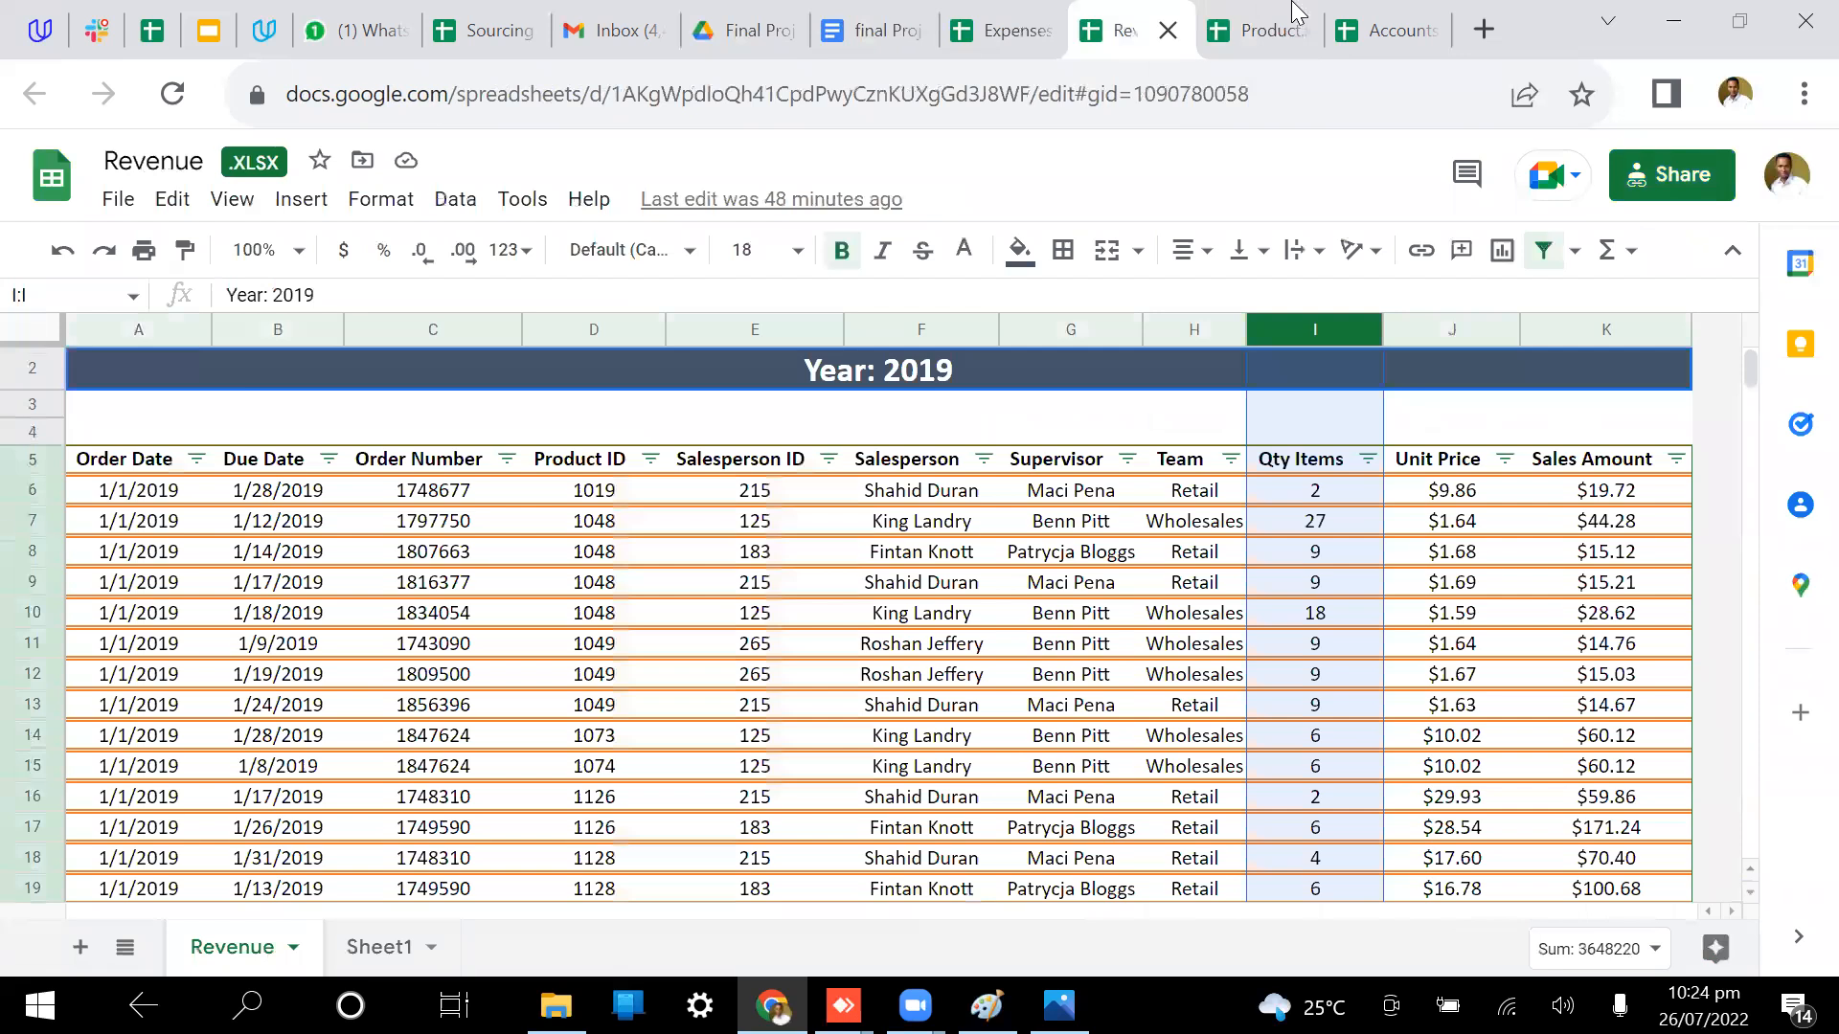
{"action": "left_click", "coordinate": [1292, 17]}
{"action": "left_click", "coordinate": [1128, 30]}
Step: Inspect Revenue rows 9 and 12, then select 'total cost' in the brief's gross margin formula
{"action": "left_click", "coordinate": [1148, 685]}
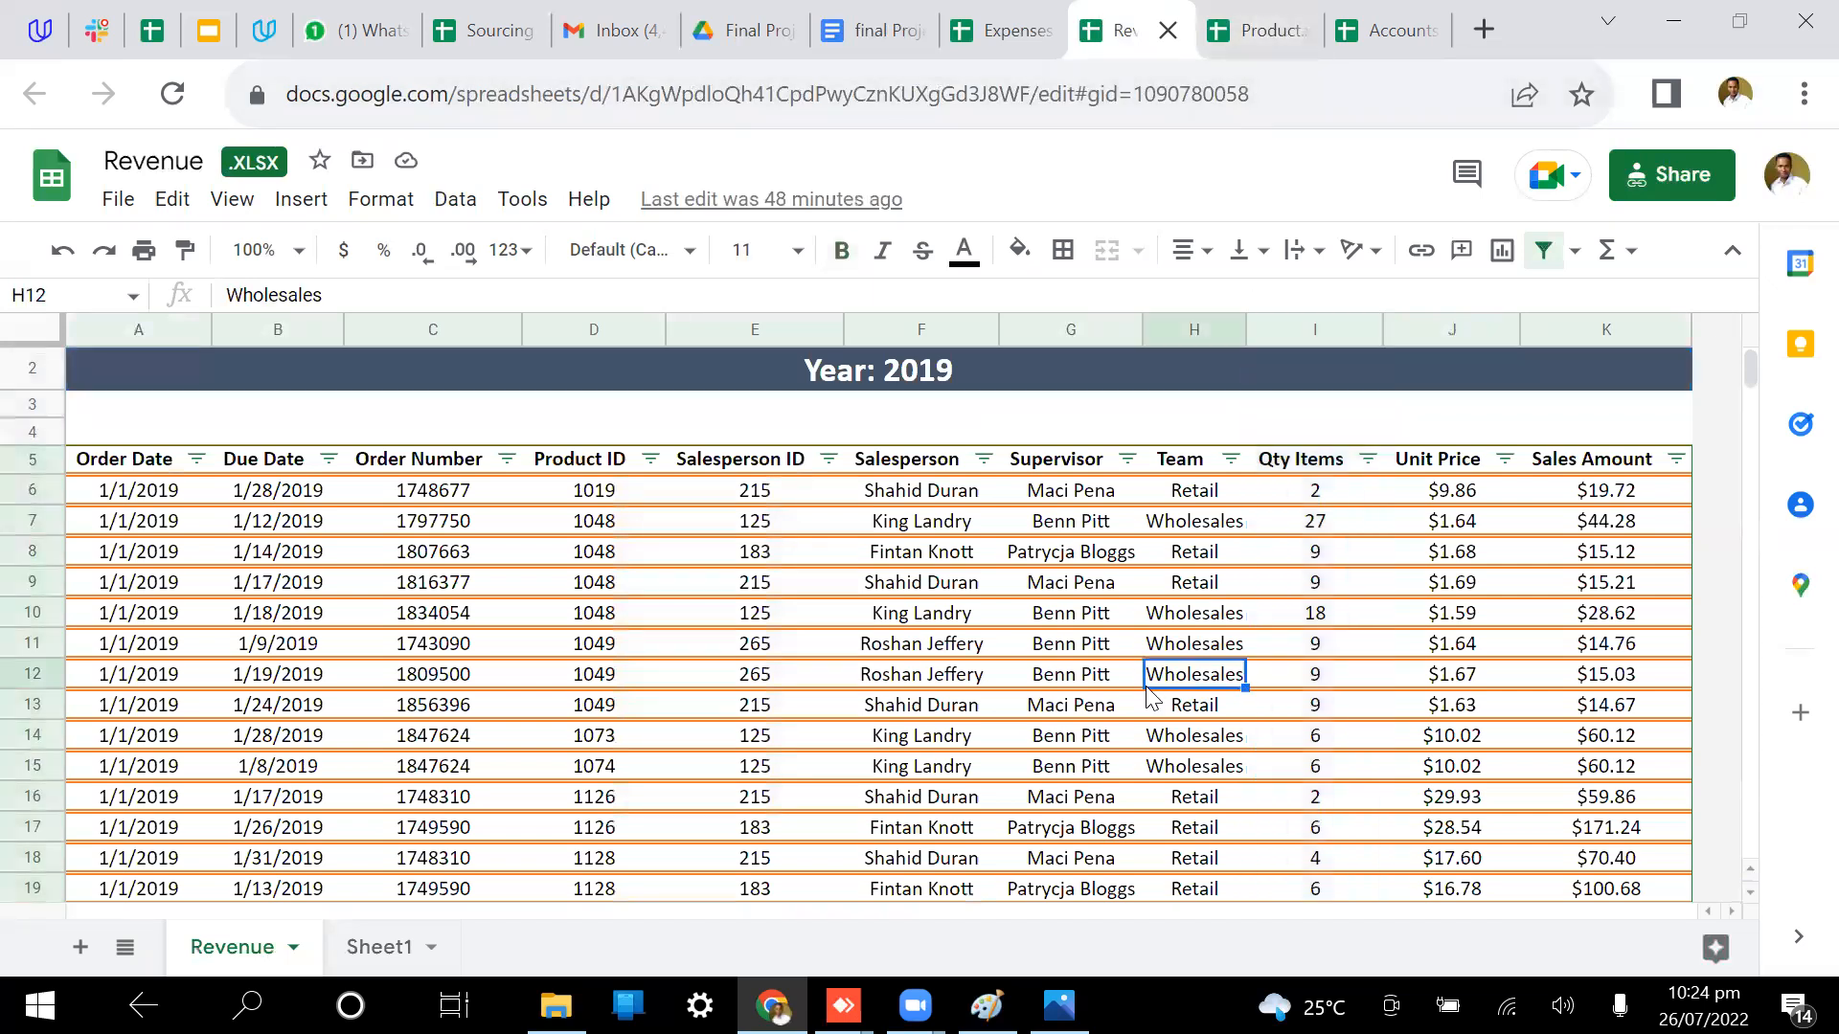
{"action": "left_click", "coordinate": [1334, 586]}
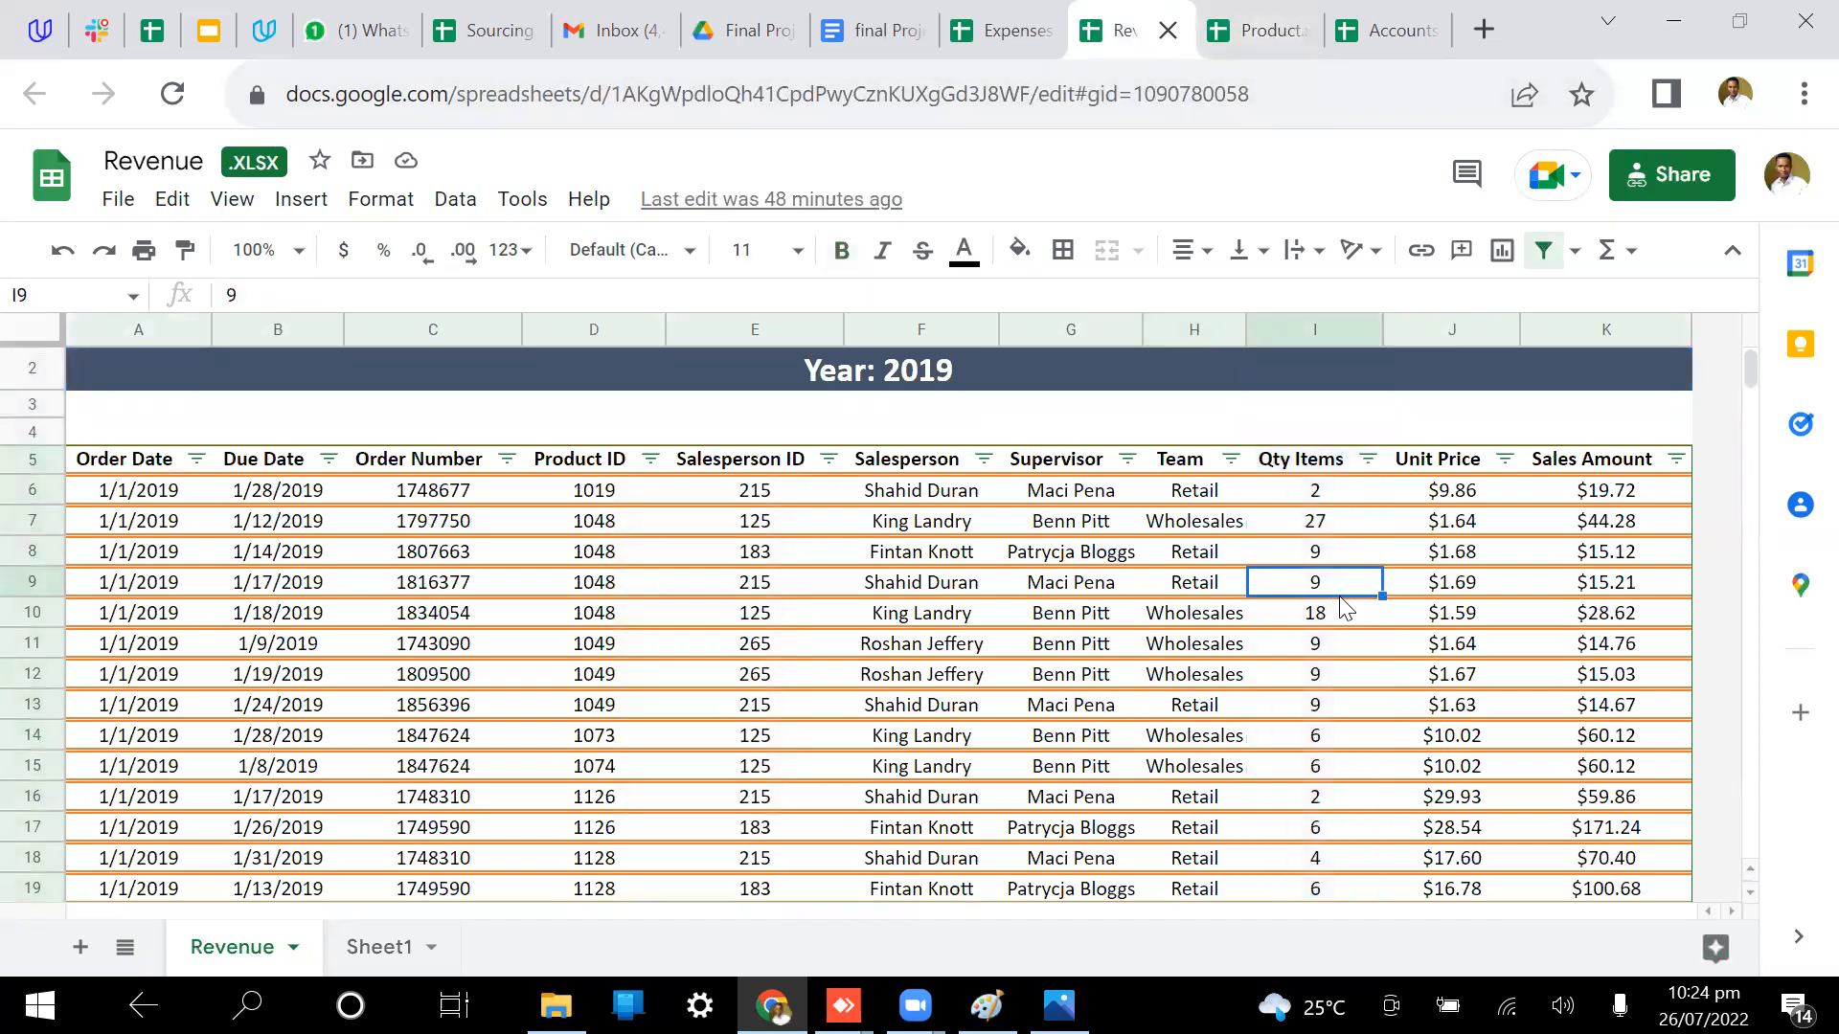
{"action": "left_click", "coordinate": [873, 30]}
{"action": "scroll", "coordinate": [936, 410], "scroll_direction": "up", "scroll_amount": 3}
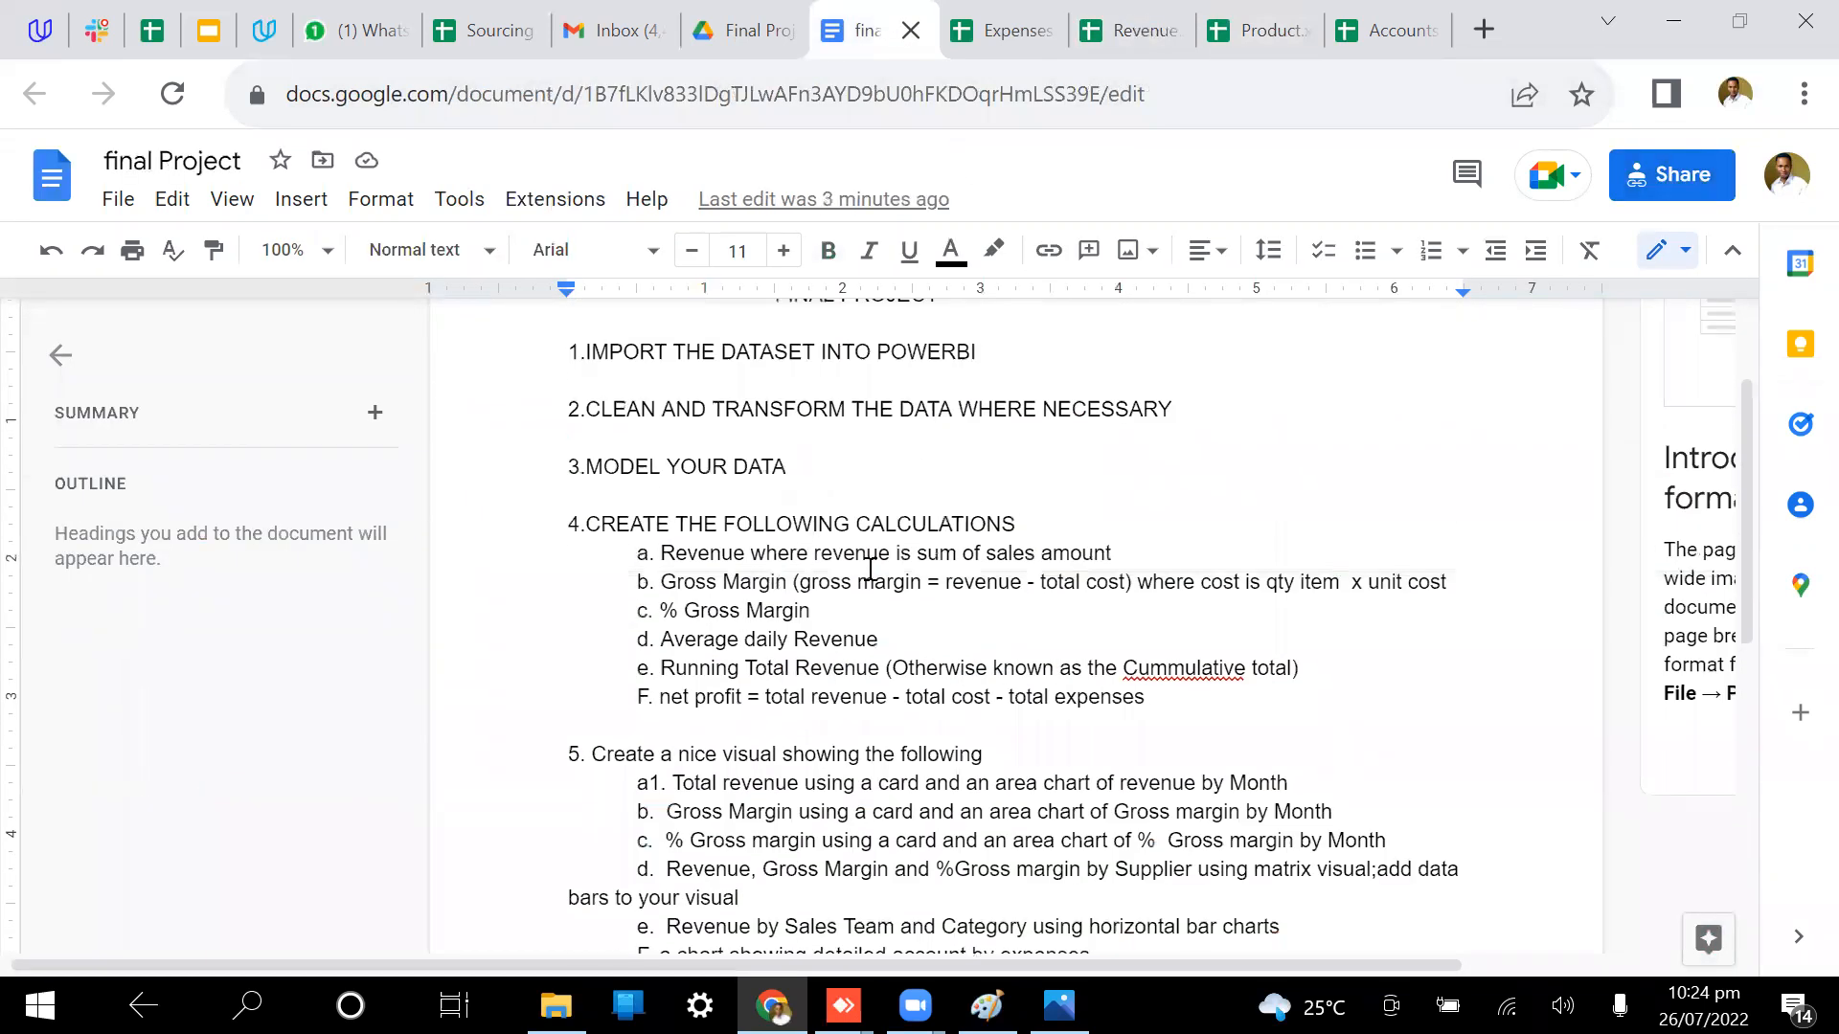
{"action": "left_click_drag", "start_coordinate": [1037, 581], "coordinate": [1118, 582]}
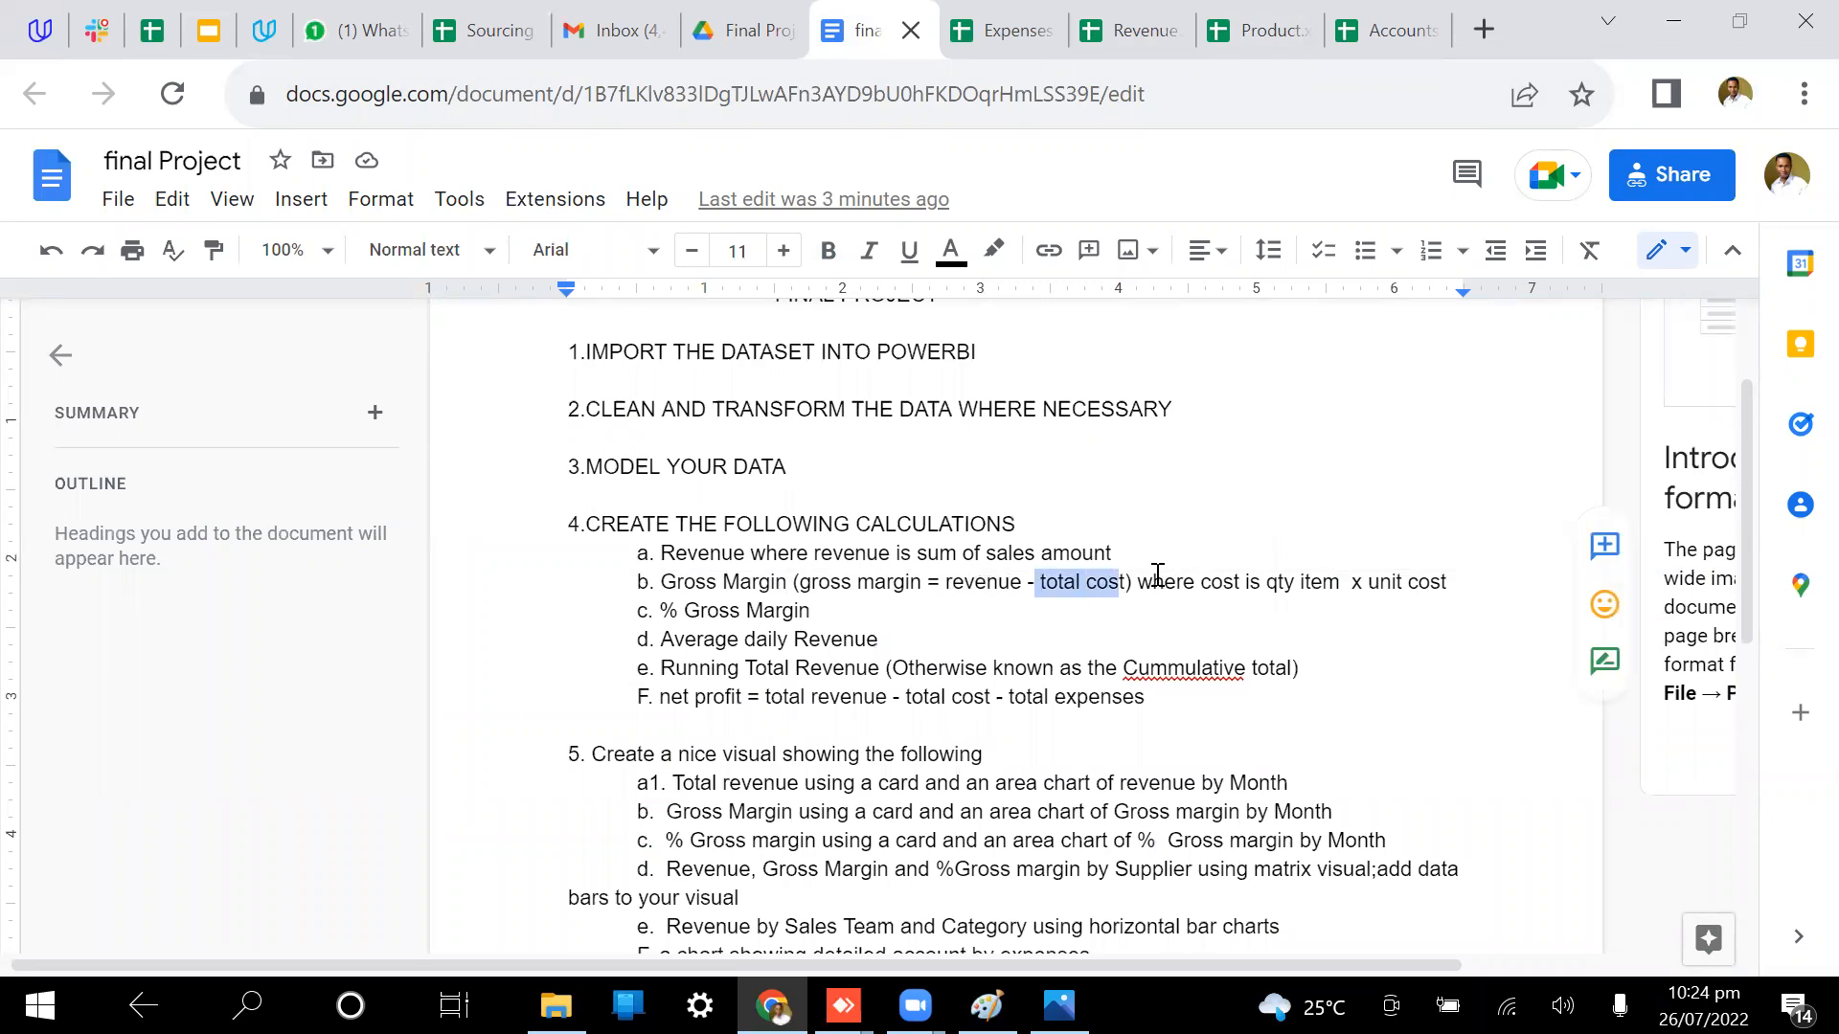
{"action": "left_click", "coordinate": [878, 621]}
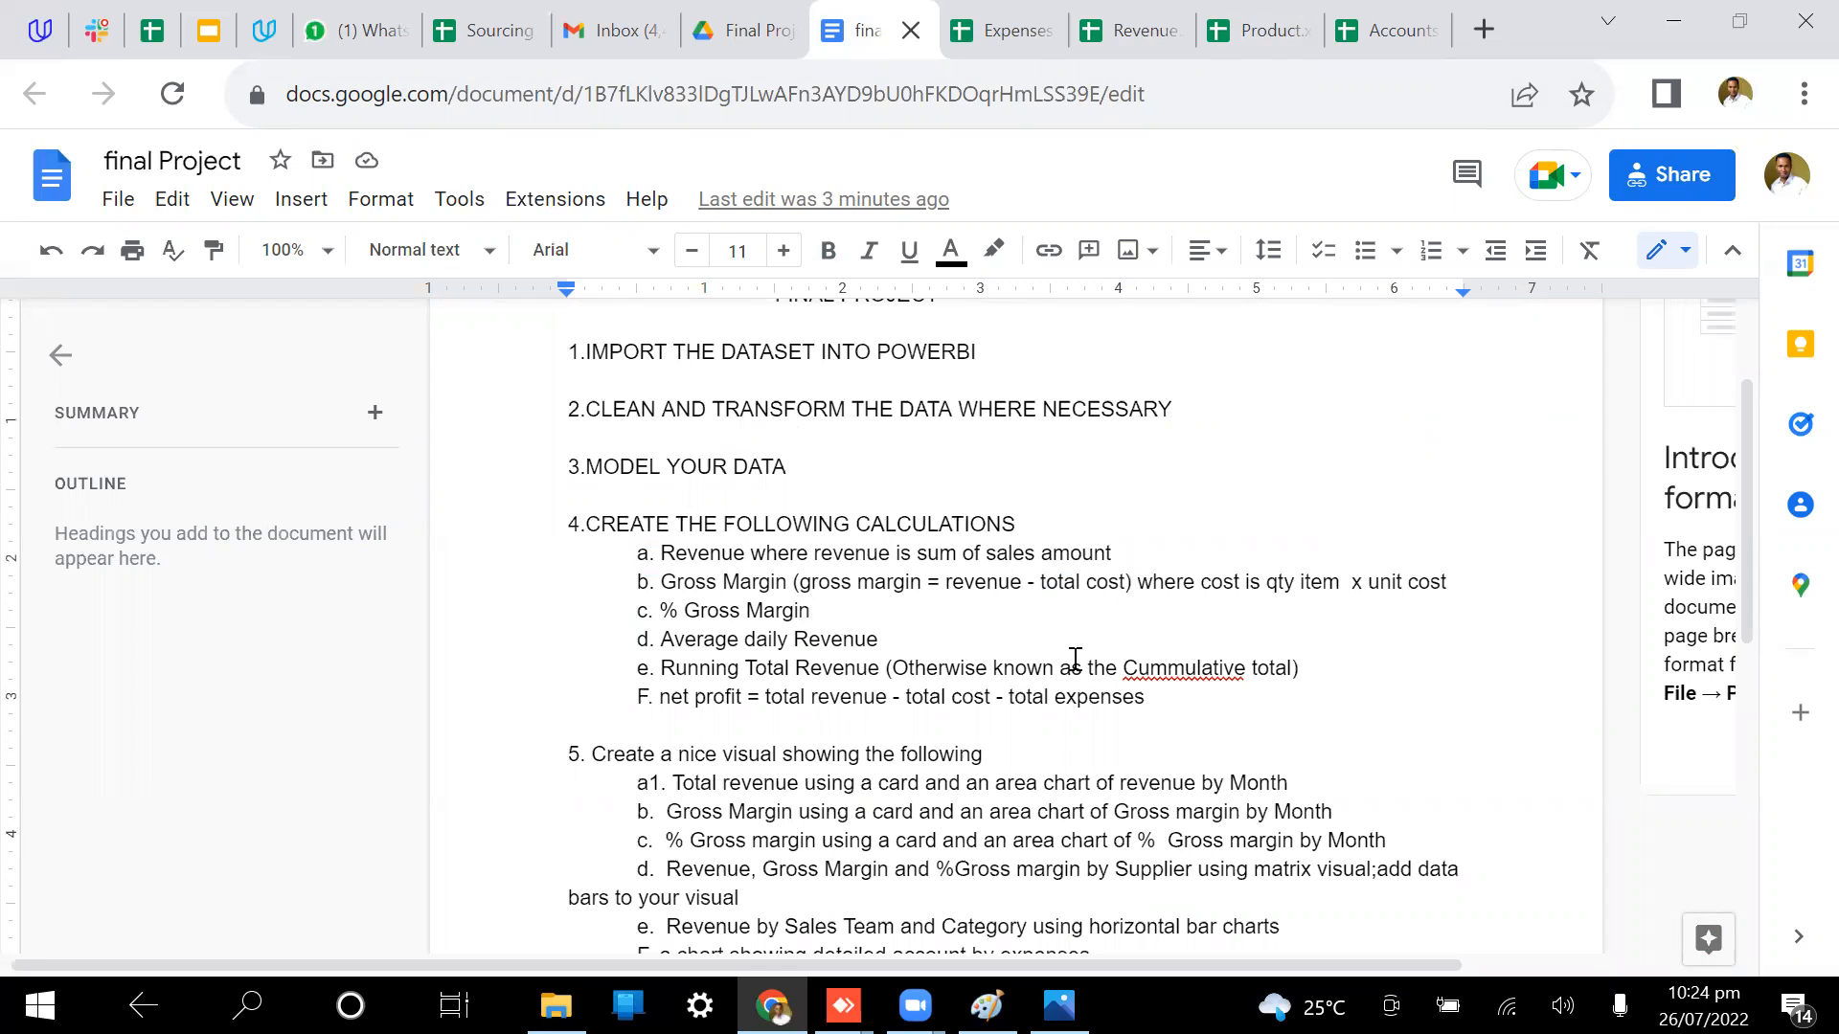
{"action": "scroll", "coordinate": [1186, 661], "scroll_direction": "down", "scroll_amount": 1}
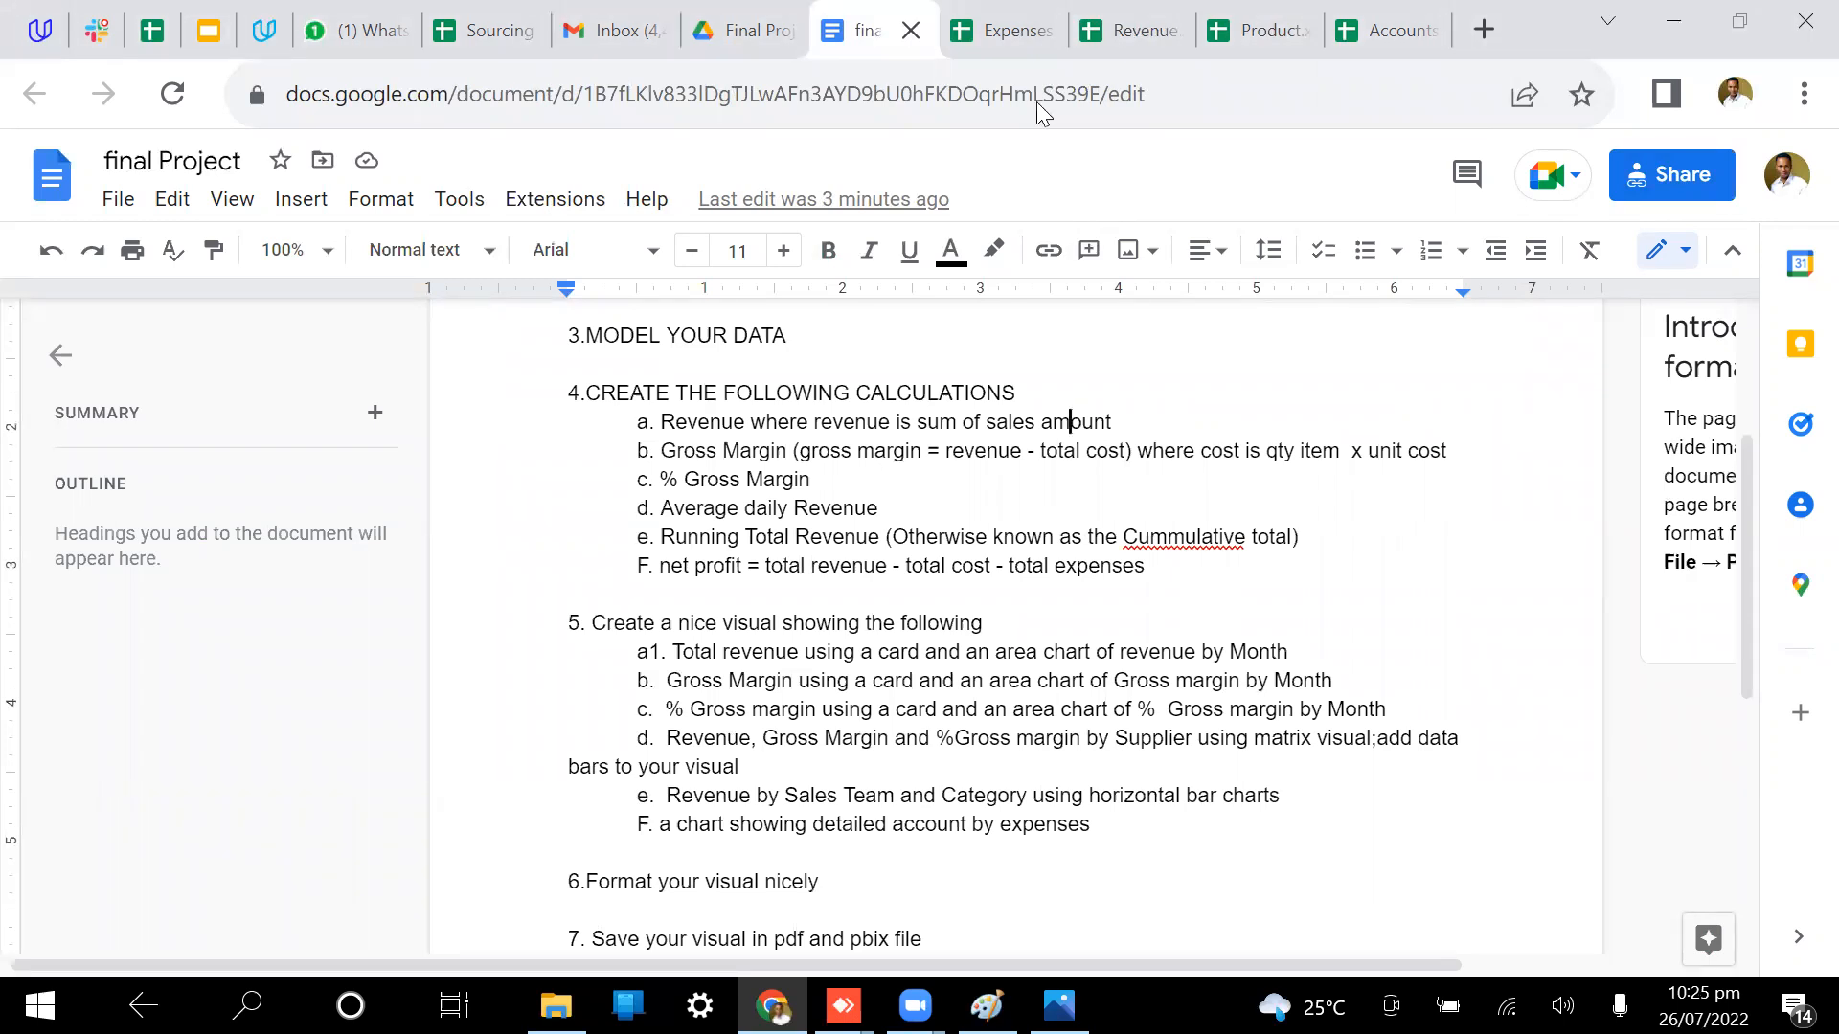
Step: Spot-check cells in the Revenue, Expenses, Product and Accounts sheets, including May Trainings expense
{"action": "left_click", "coordinate": [1116, 14]}
{"action": "left_click", "coordinate": [994, 654]}
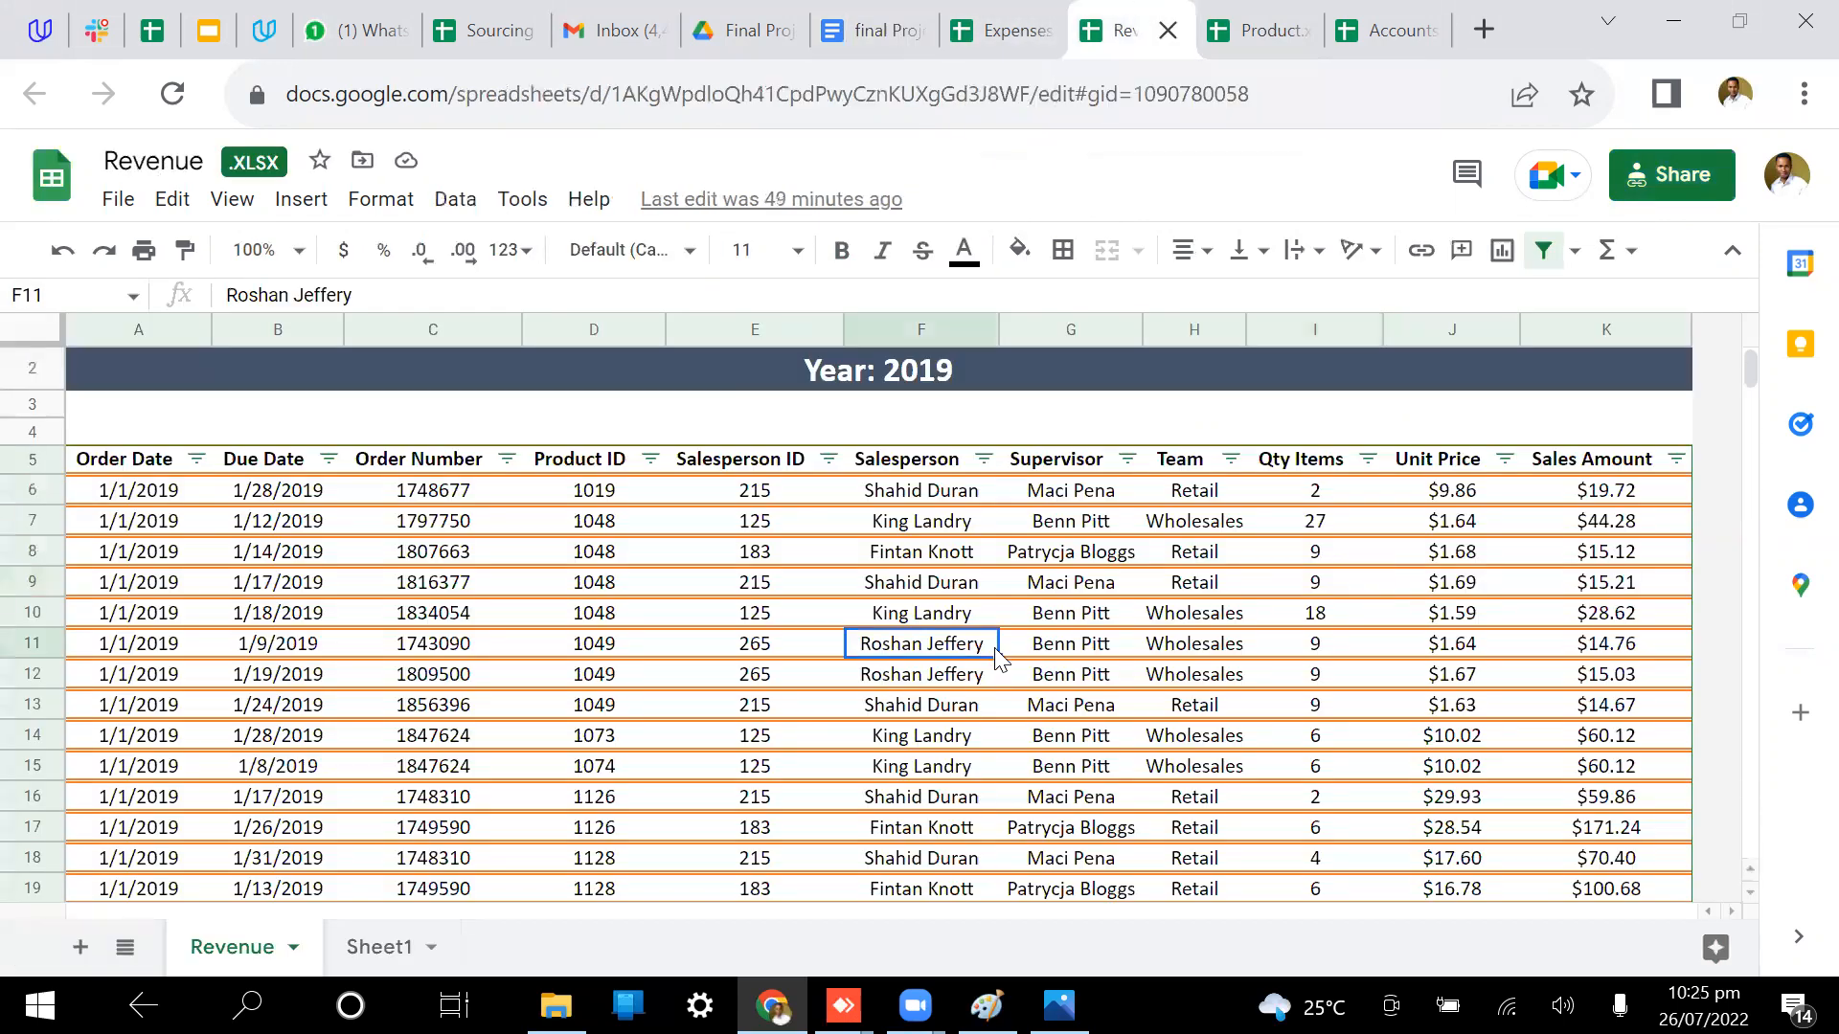
{"action": "left_click", "coordinate": [1003, 30]}
{"action": "left_click", "coordinate": [1162, 506]}
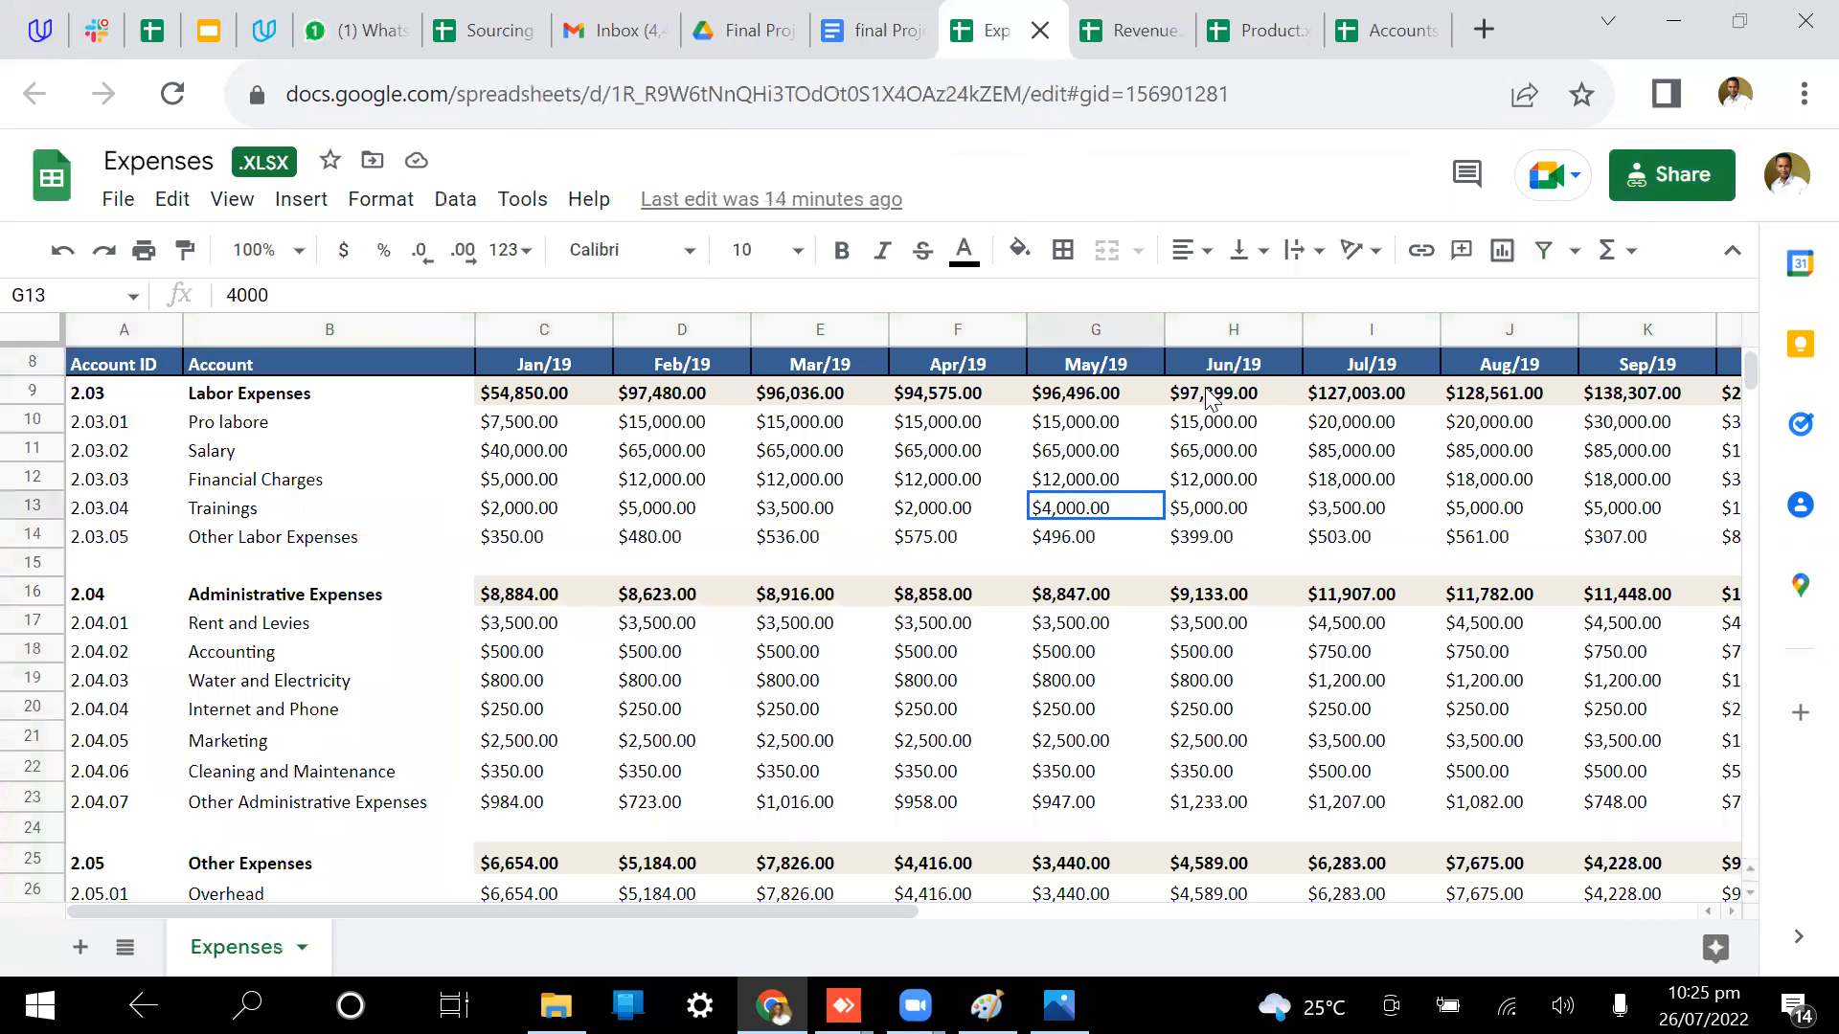
{"action": "left_click", "coordinate": [1274, 33]}
{"action": "left_click", "coordinate": [851, 481]}
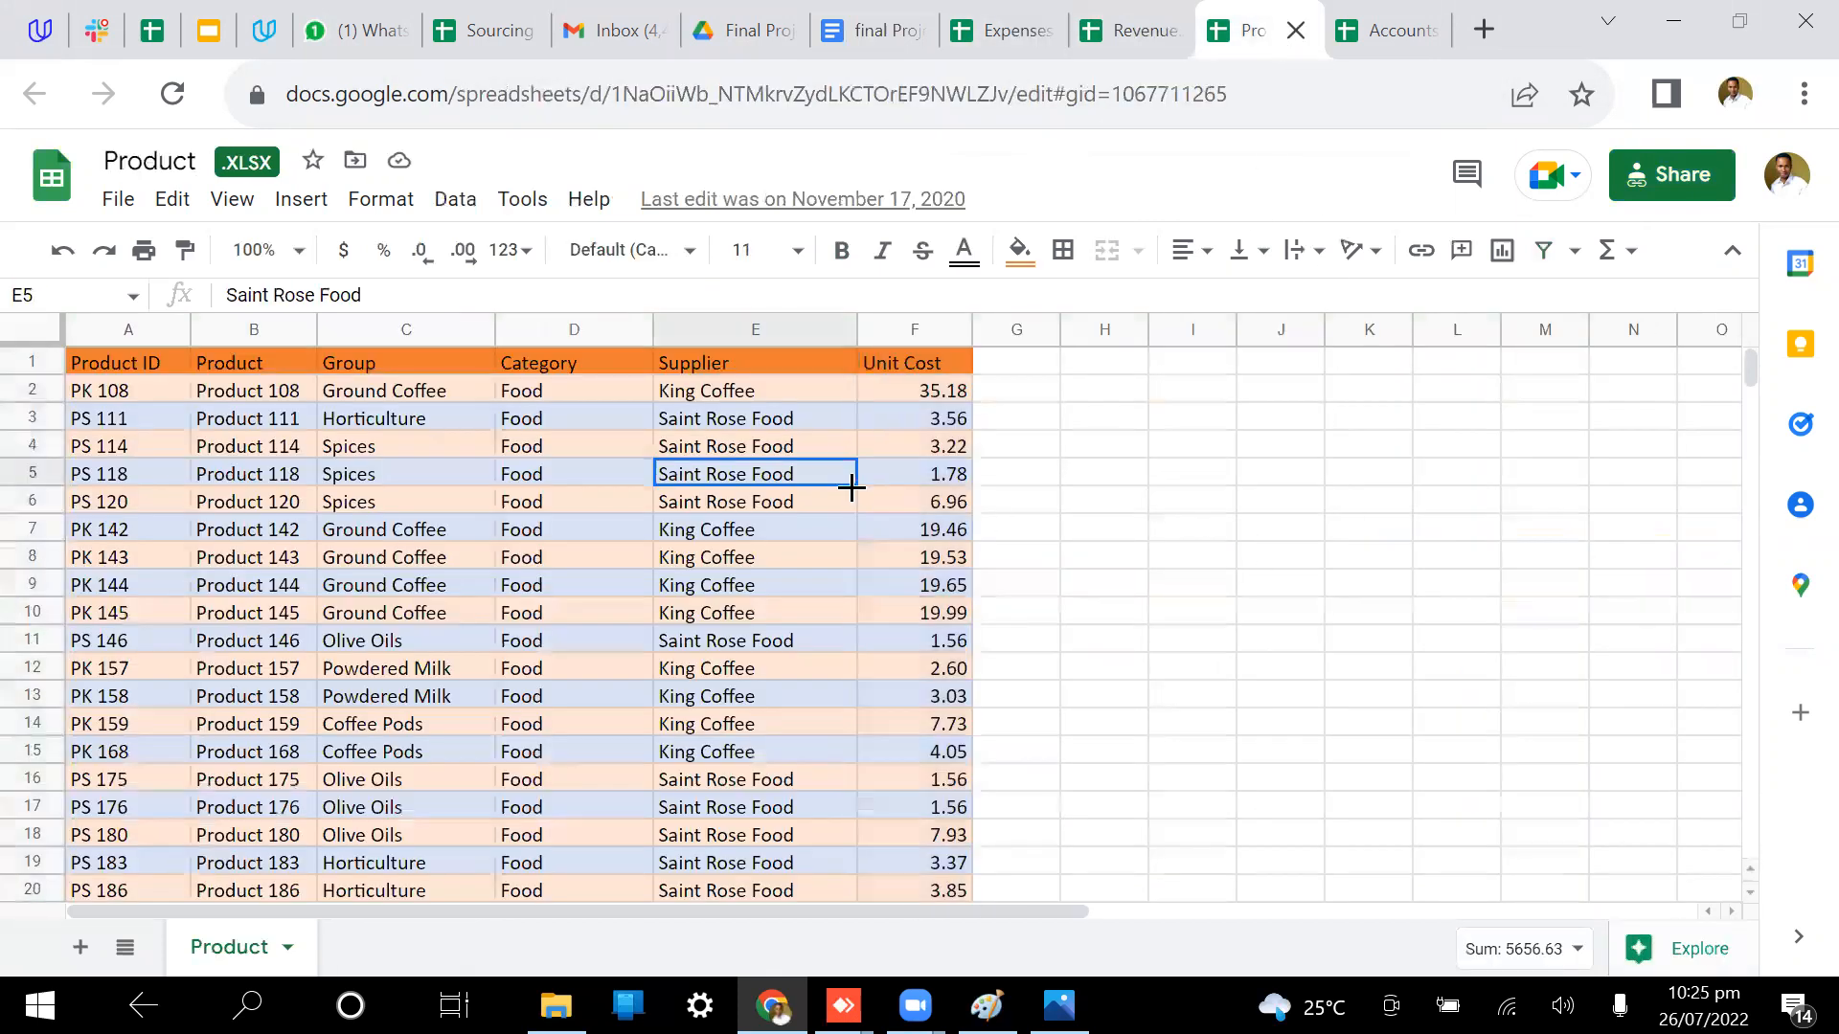
{"action": "left_click", "coordinate": [1448, 17]}
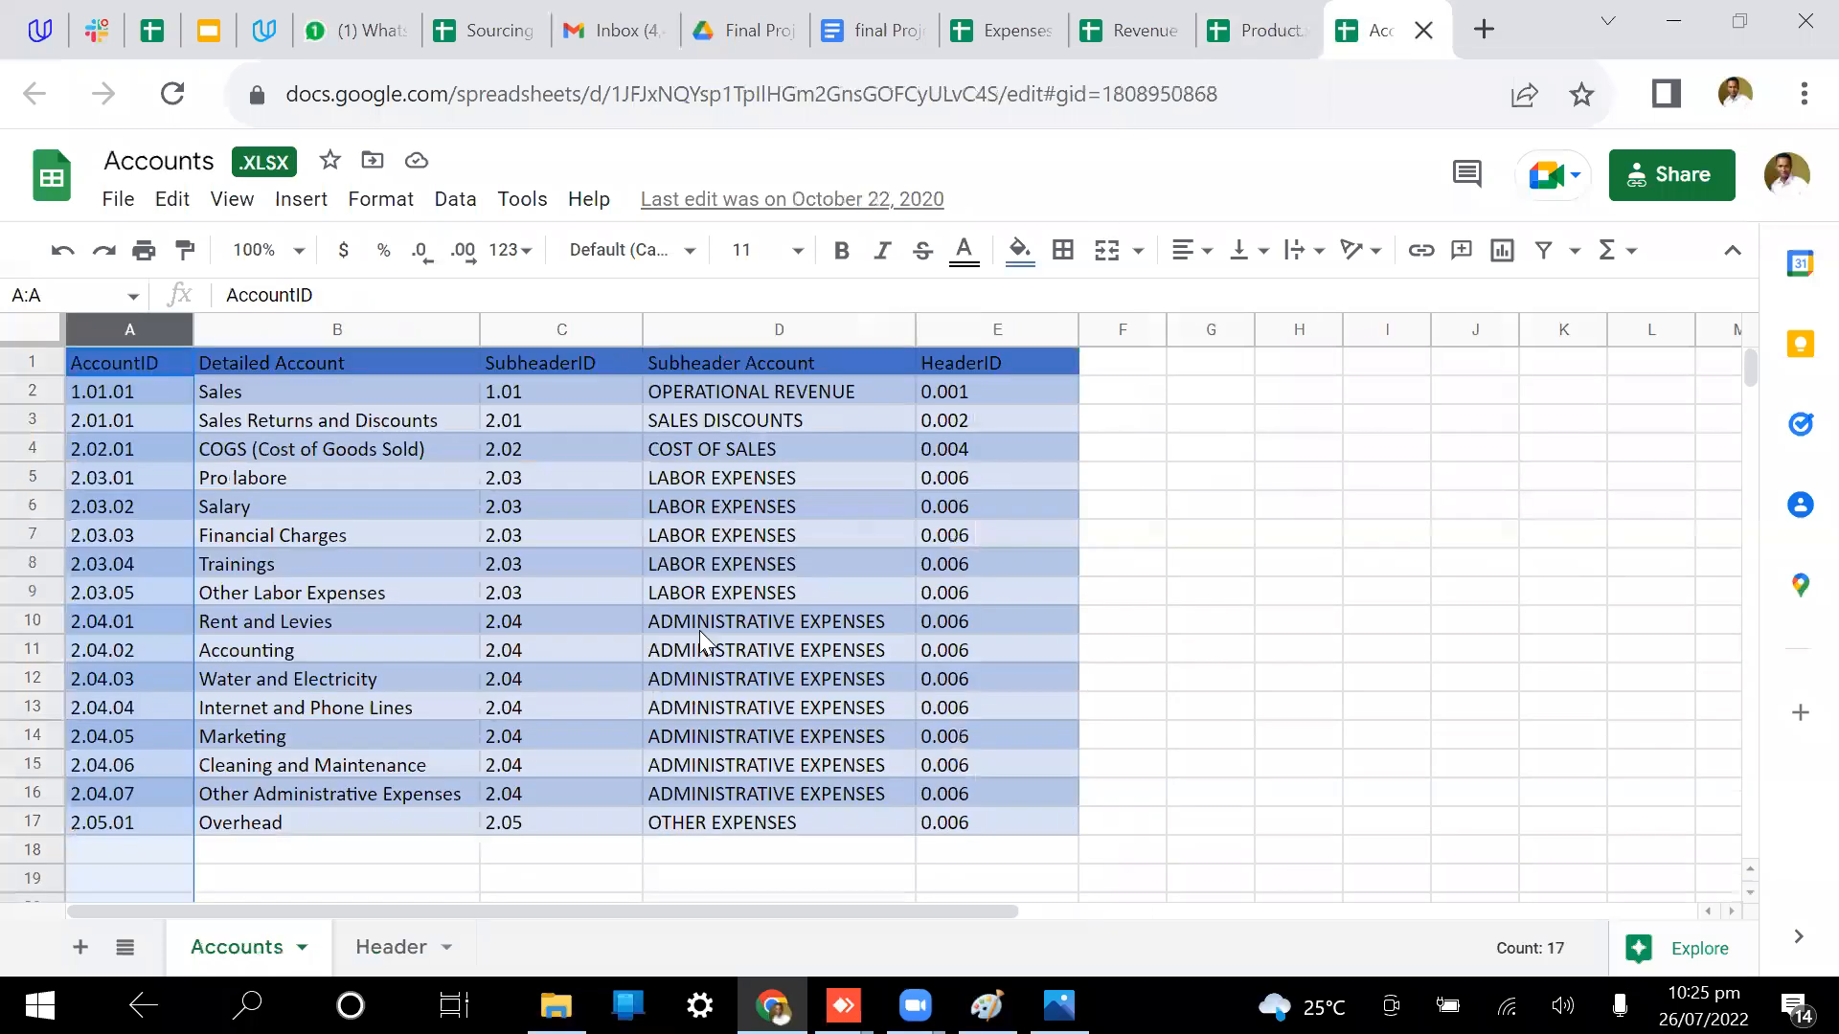
{"action": "left_click", "coordinate": [699, 630]}
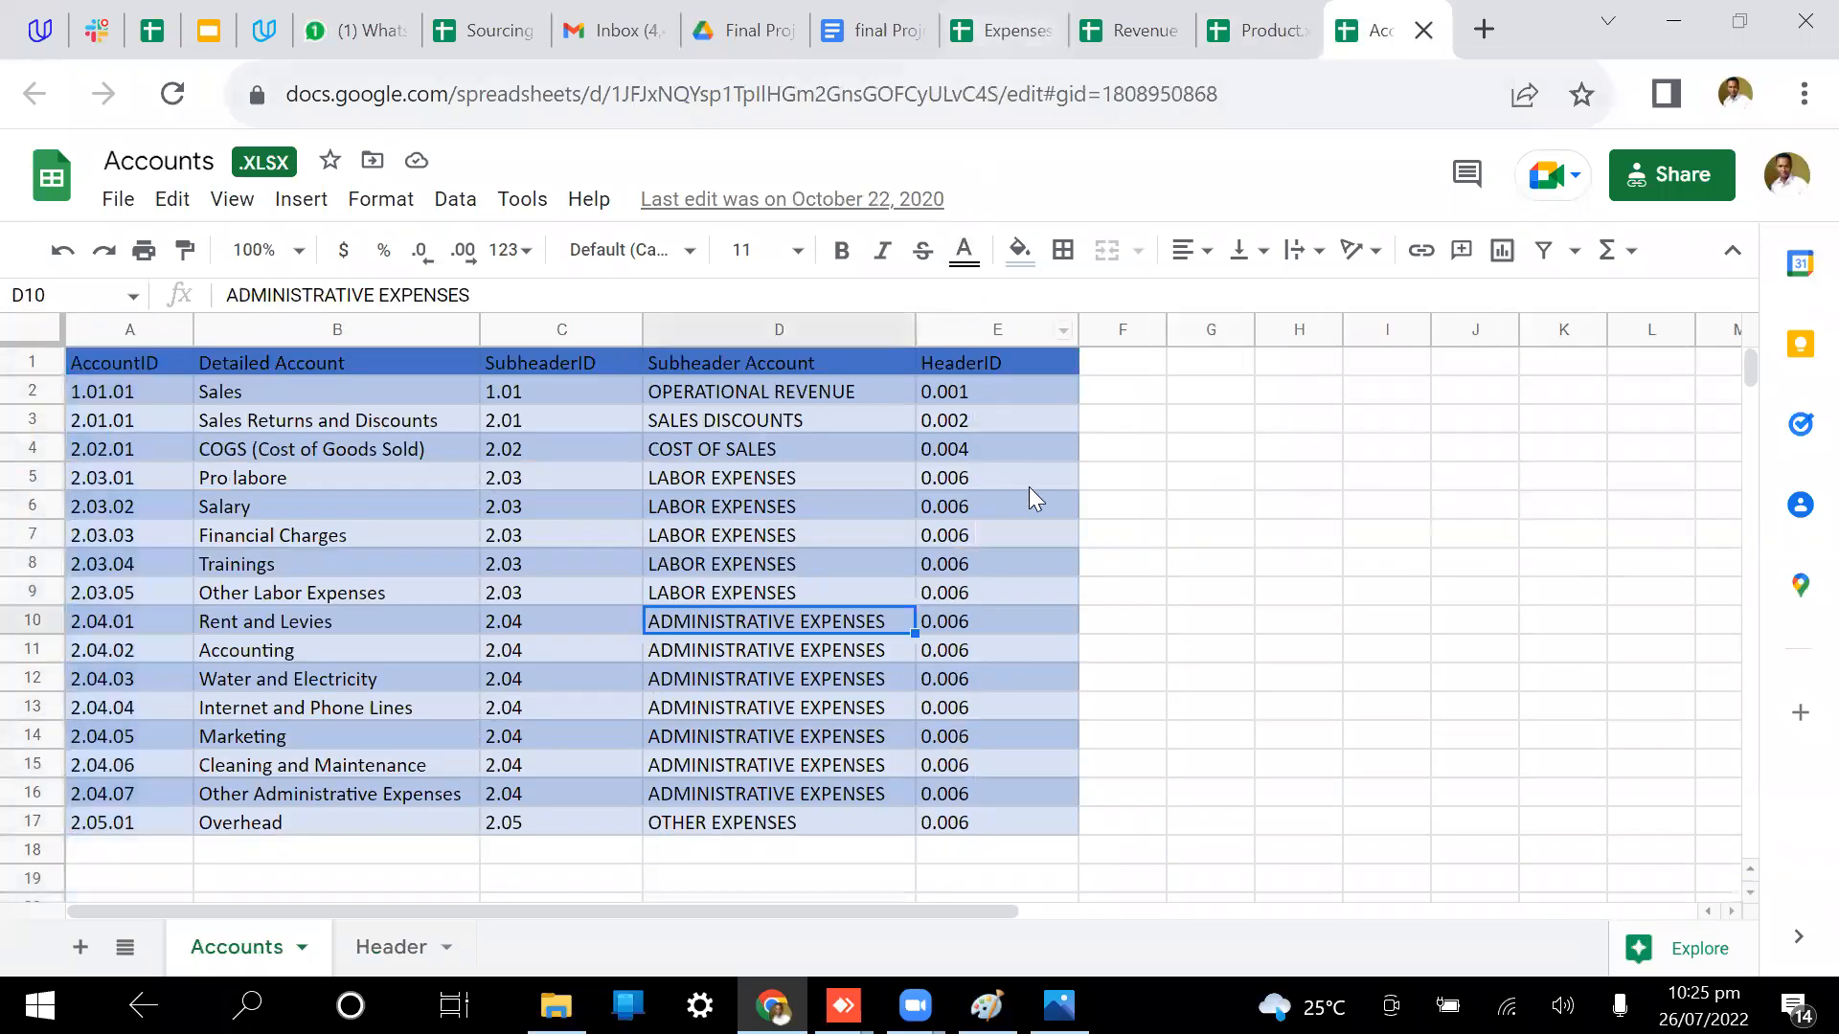
{"action": "left_click", "coordinate": [1186, 568]}
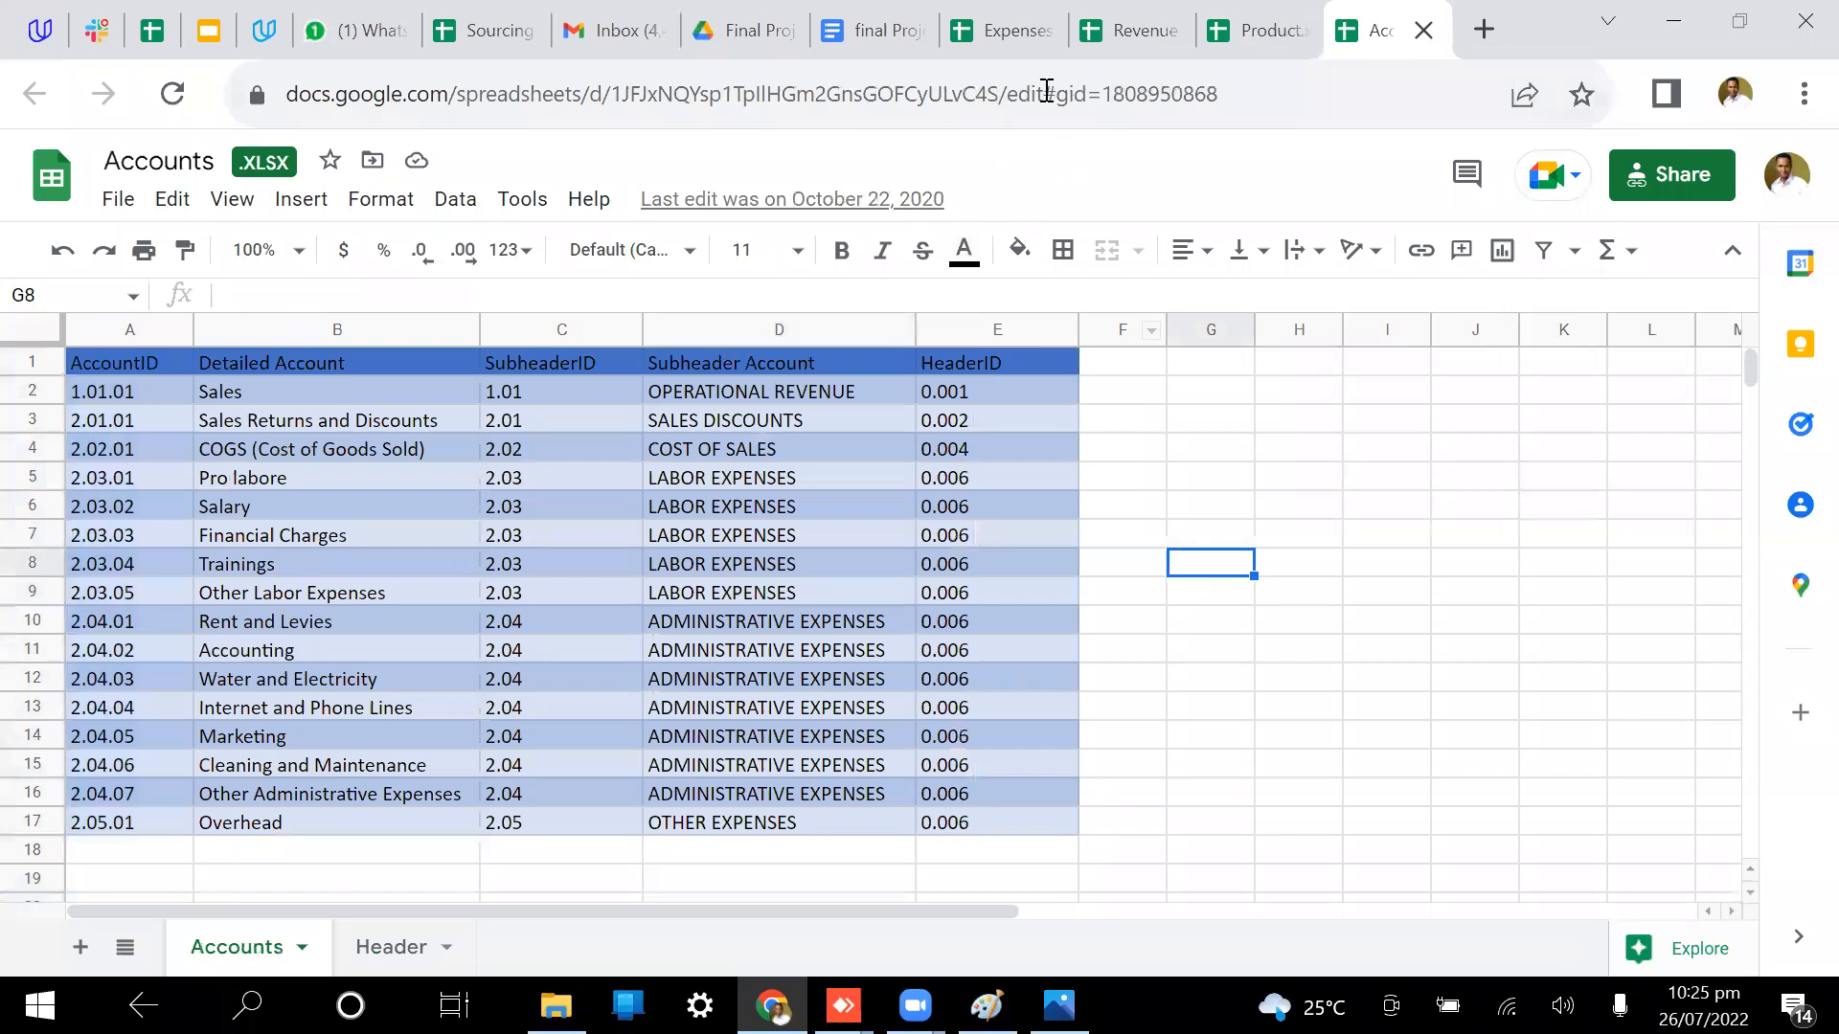
Step: Check the Mar/19 Financial Charges value, then select Product's whole Product ID column
{"action": "left_click", "coordinate": [1006, 29]}
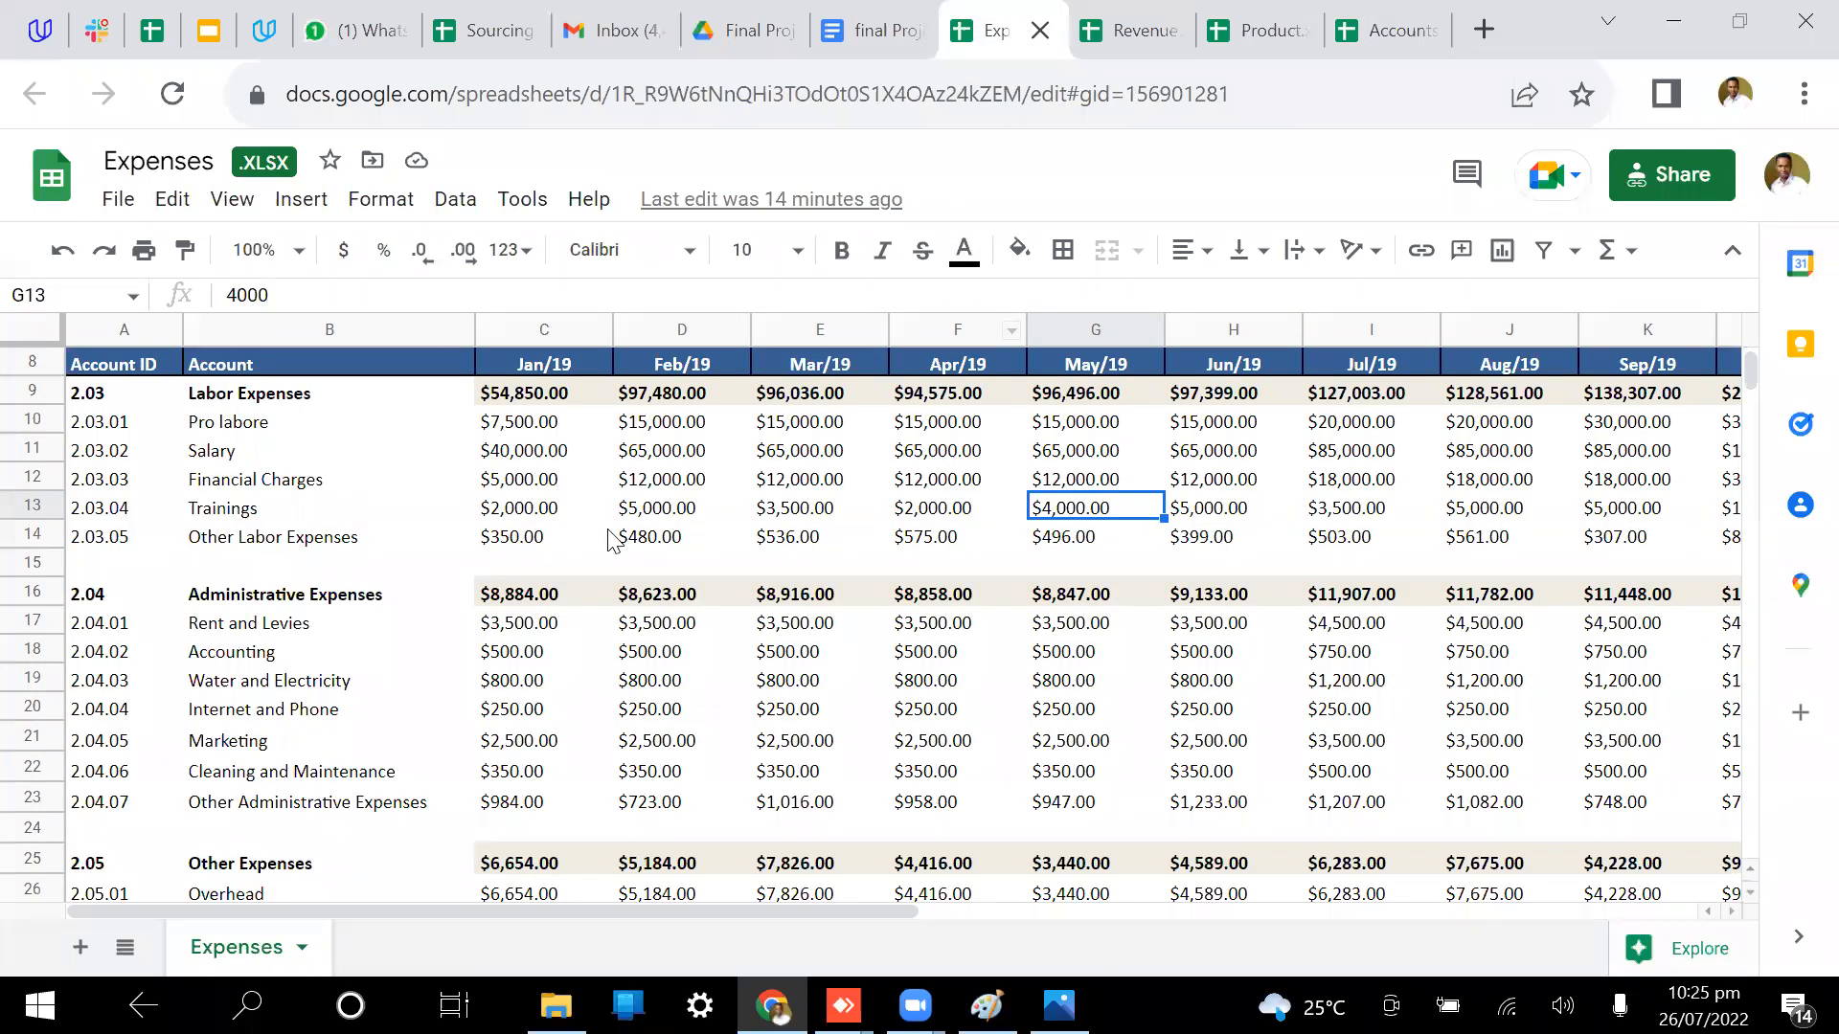
{"action": "scroll", "coordinate": [613, 536], "scroll_direction": "up", "scroll_amount": 2}
{"action": "left_click", "coordinate": [766, 682]}
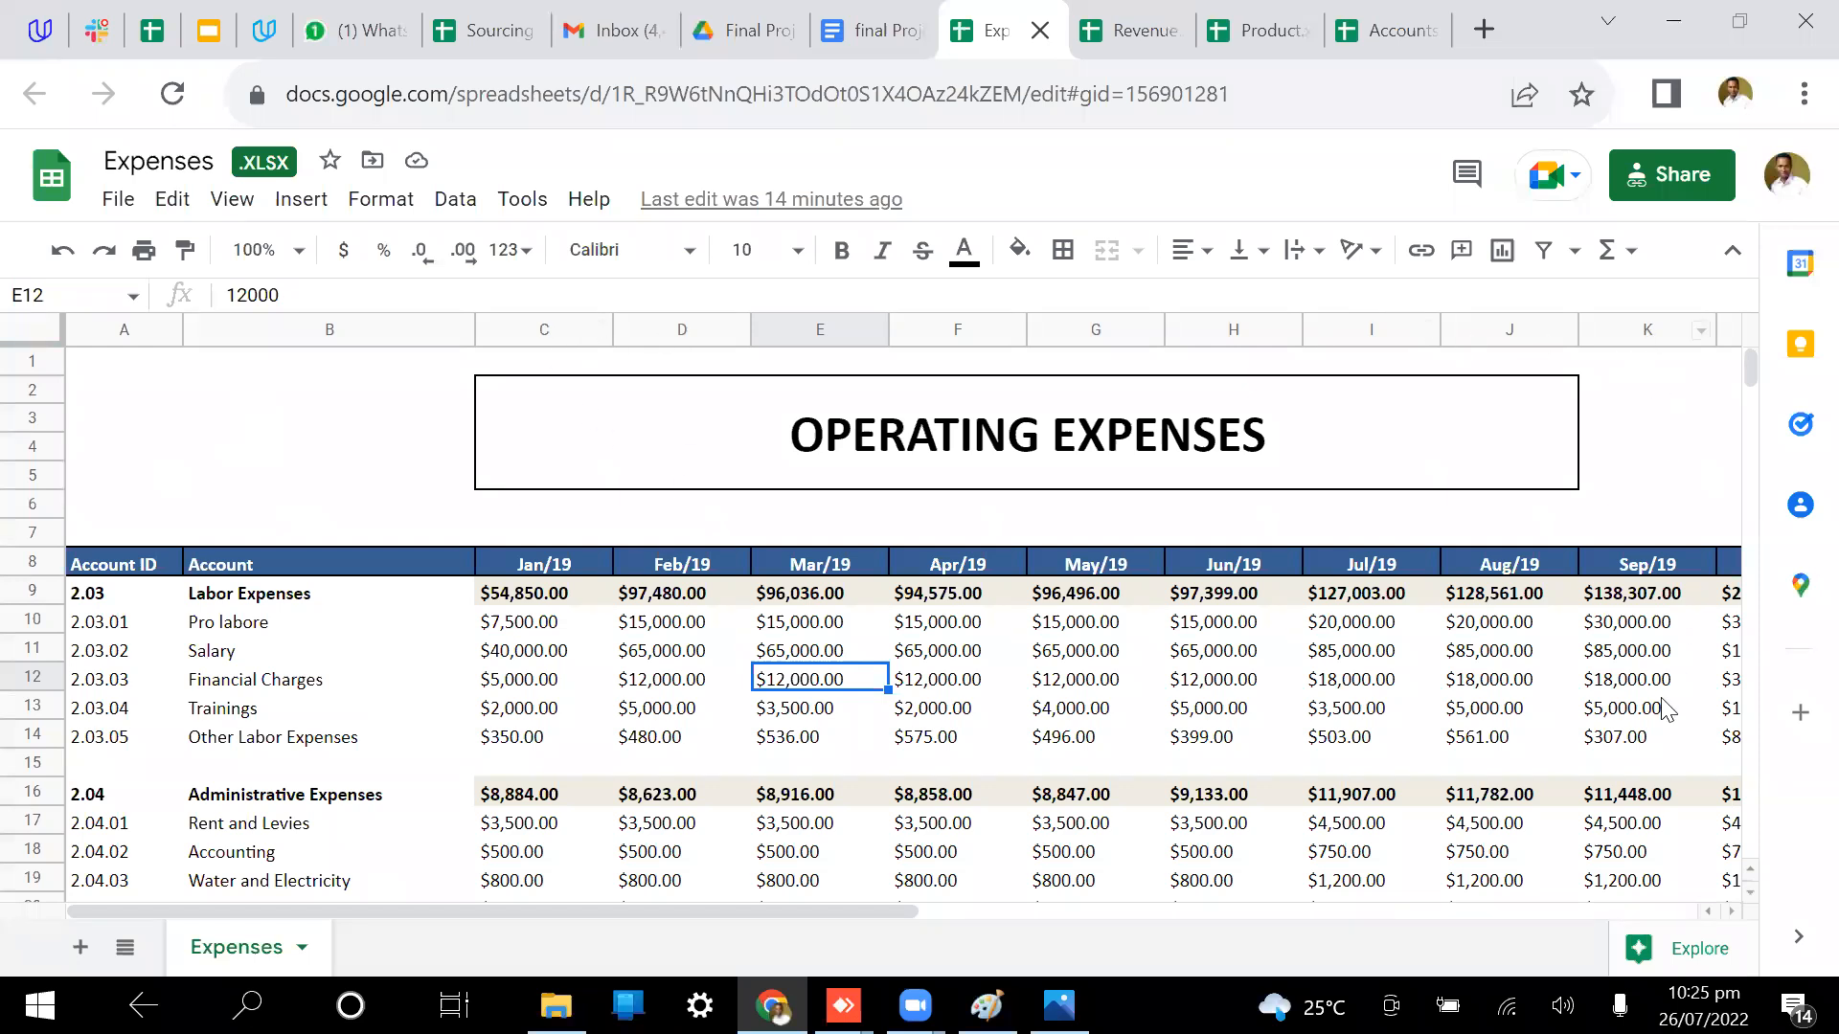
{"action": "scroll", "coordinate": [813, 699], "scroll_direction": "right", "scroll_amount": 5}
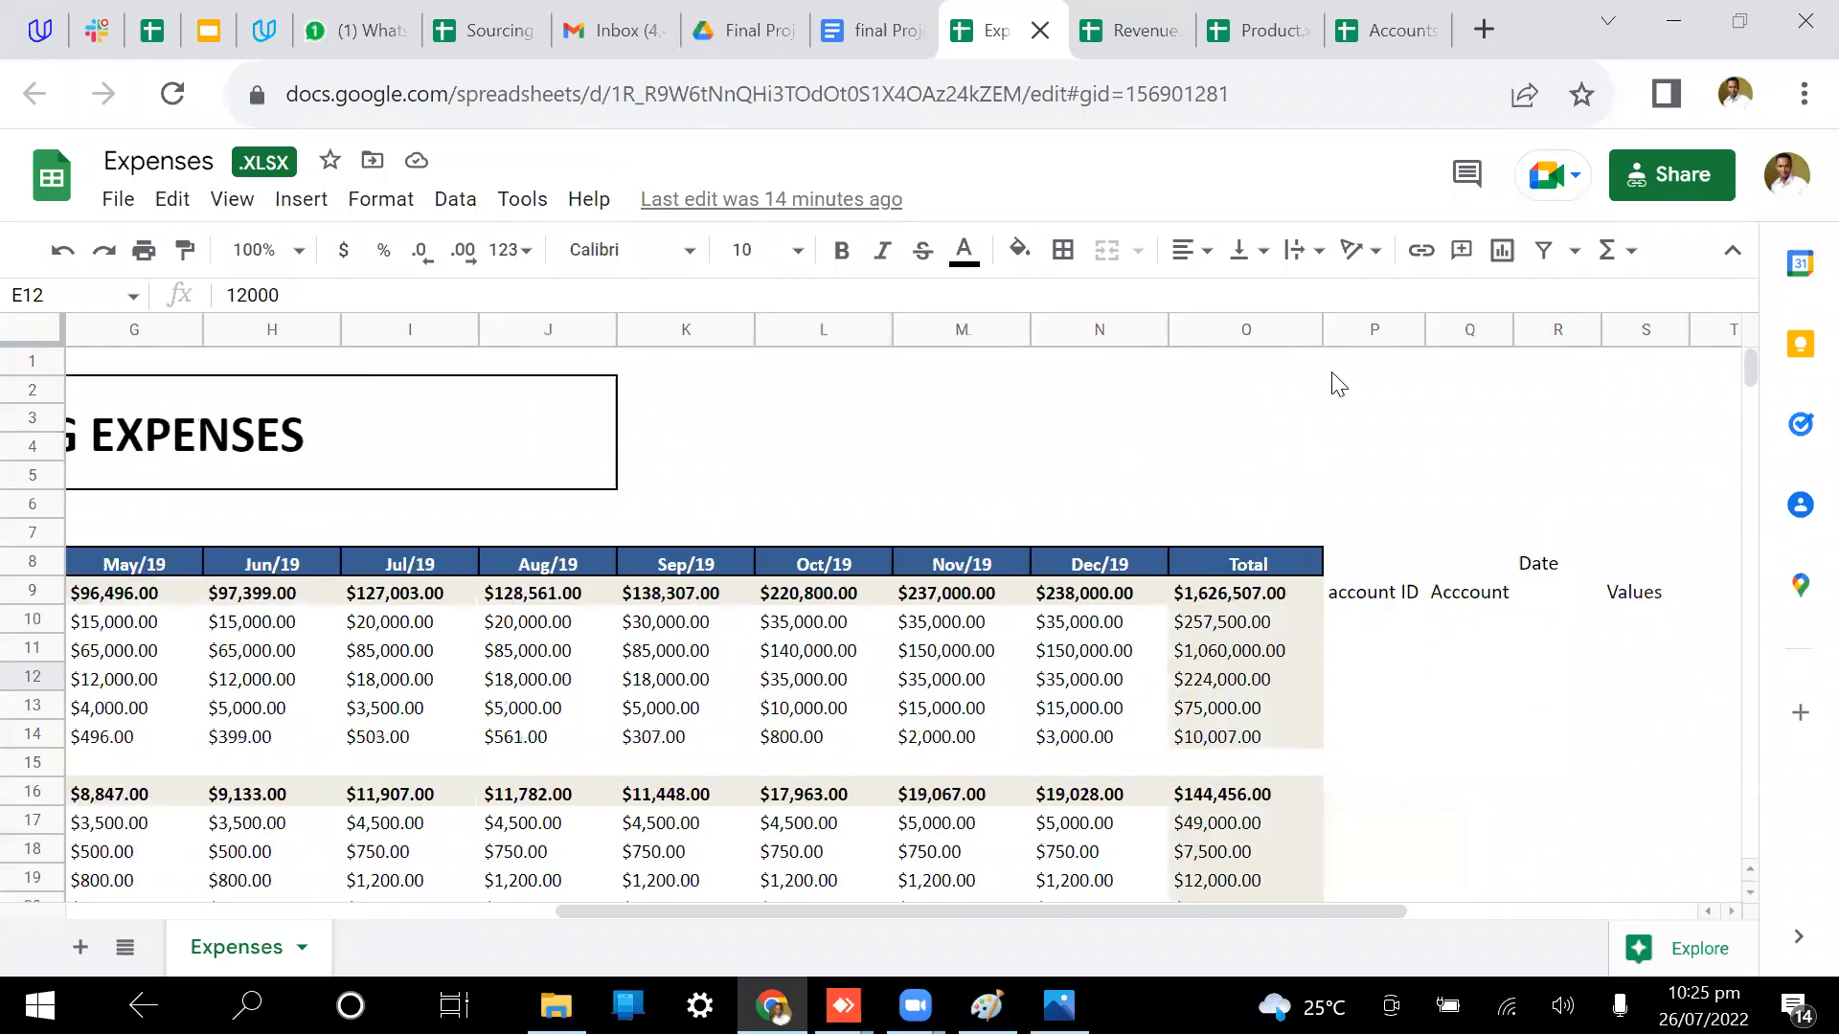
{"action": "left_click", "coordinate": [1141, 17]}
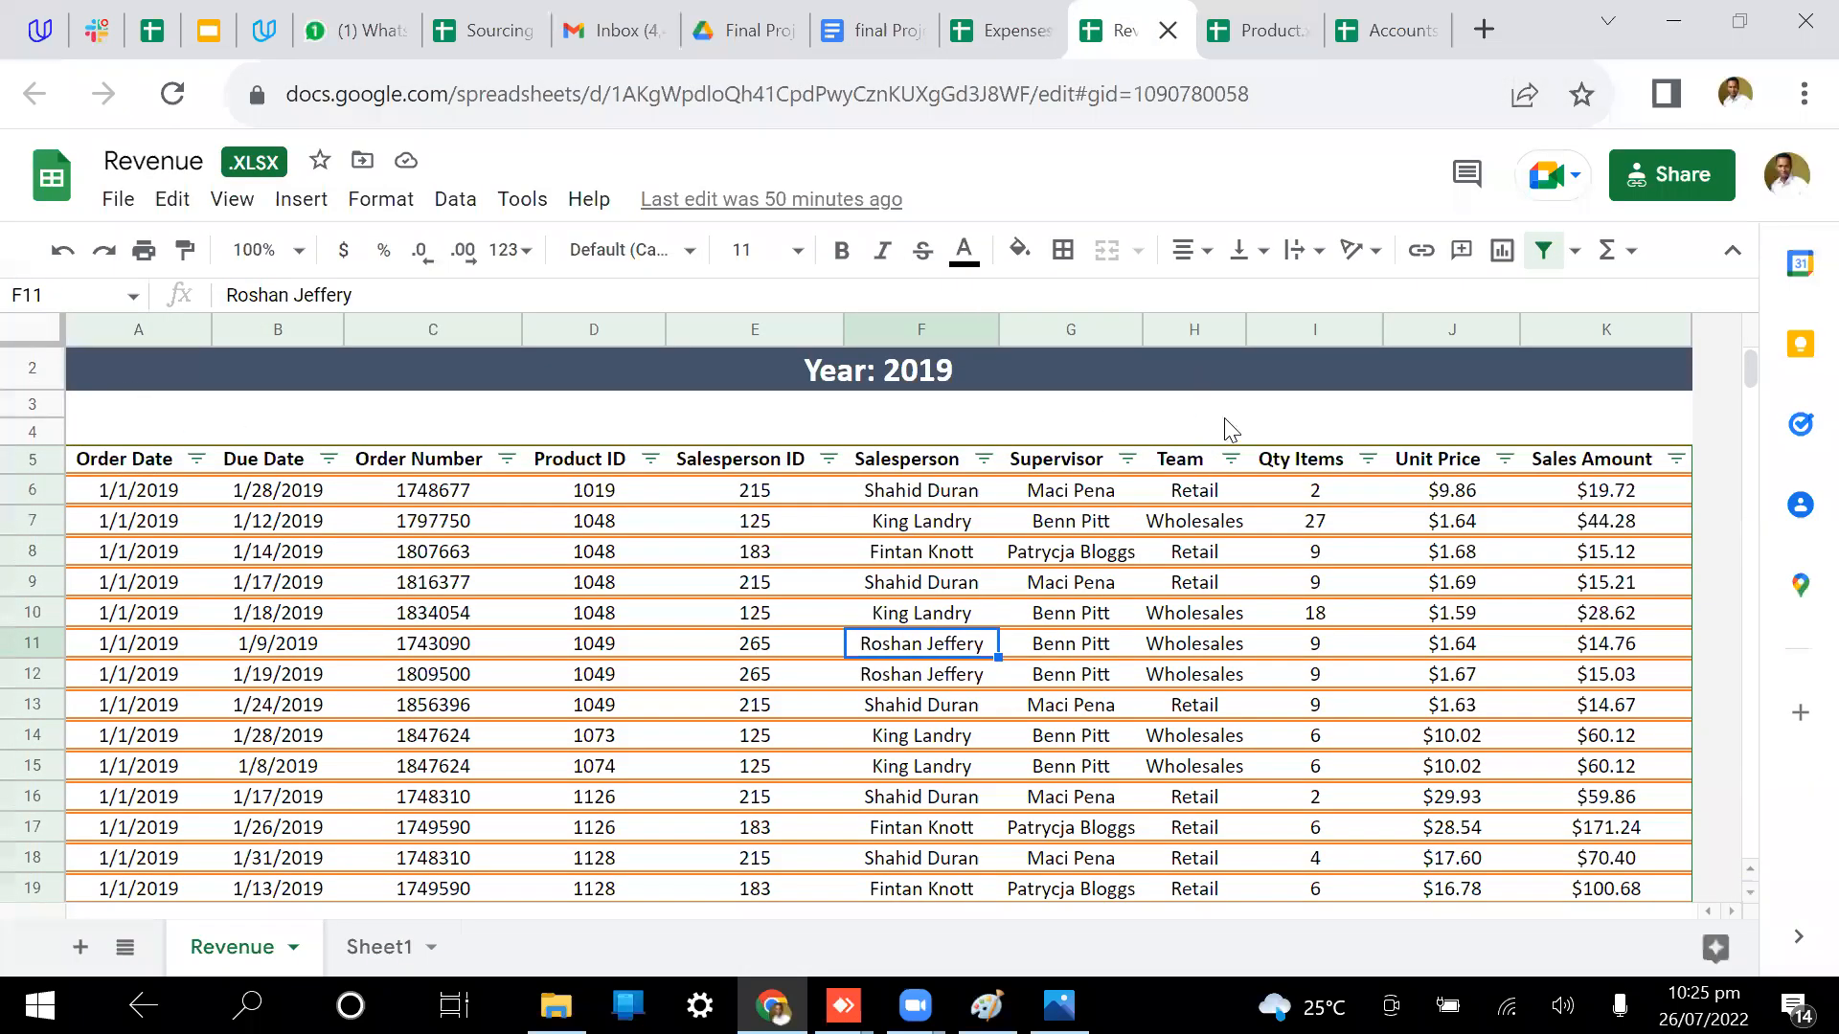
{"action": "left_click", "coordinate": [1282, 13]}
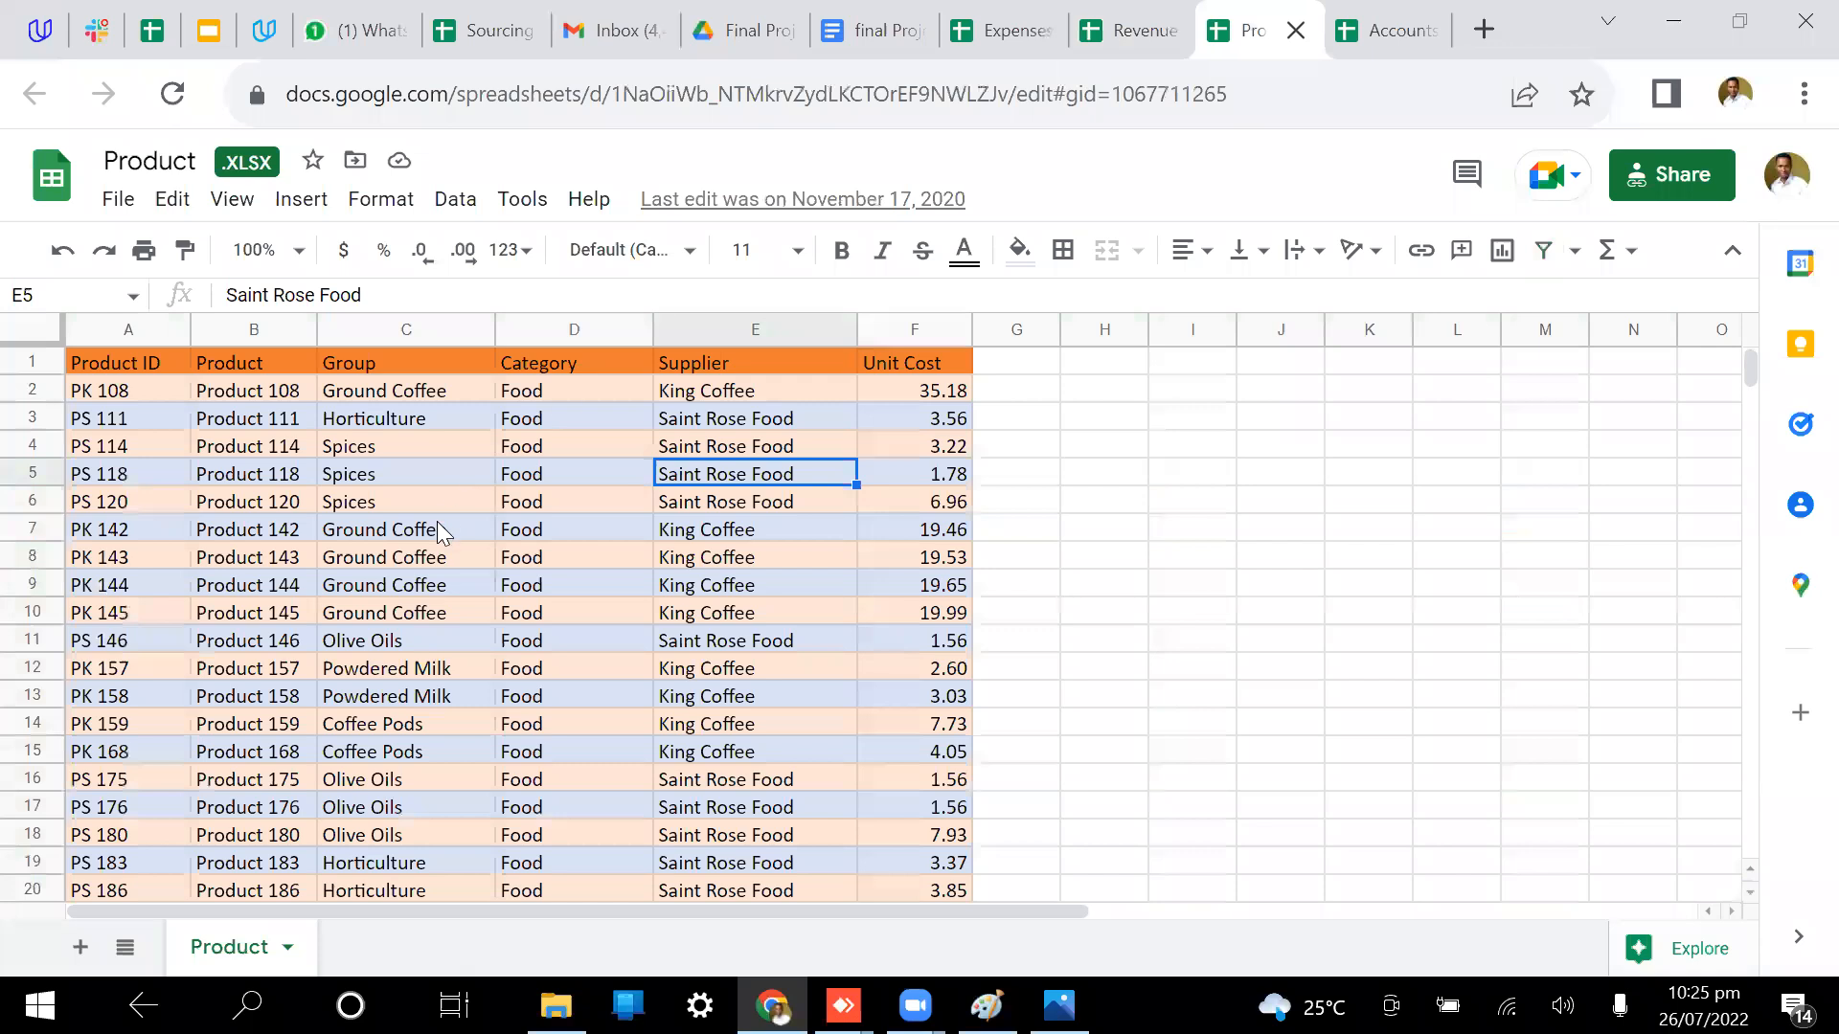
{"action": "left_click", "coordinate": [132, 328]}
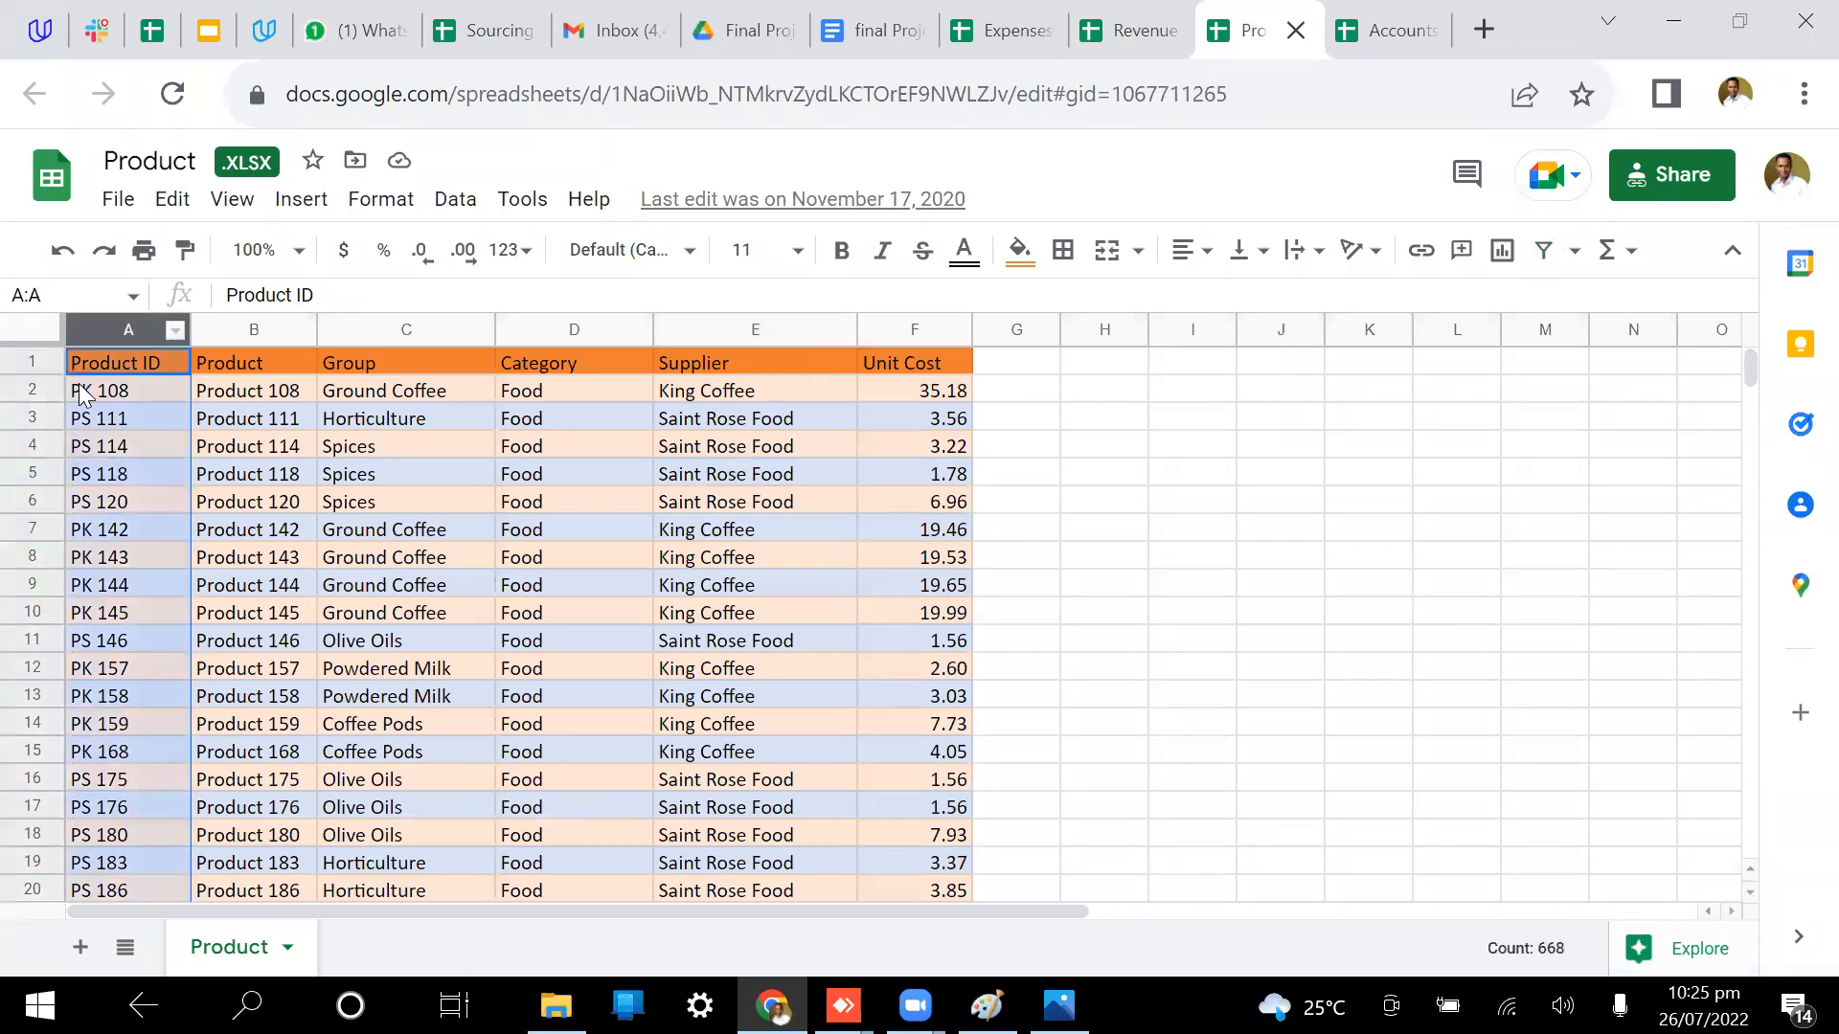
{"action": "left_click", "coordinate": [1446, 14]}
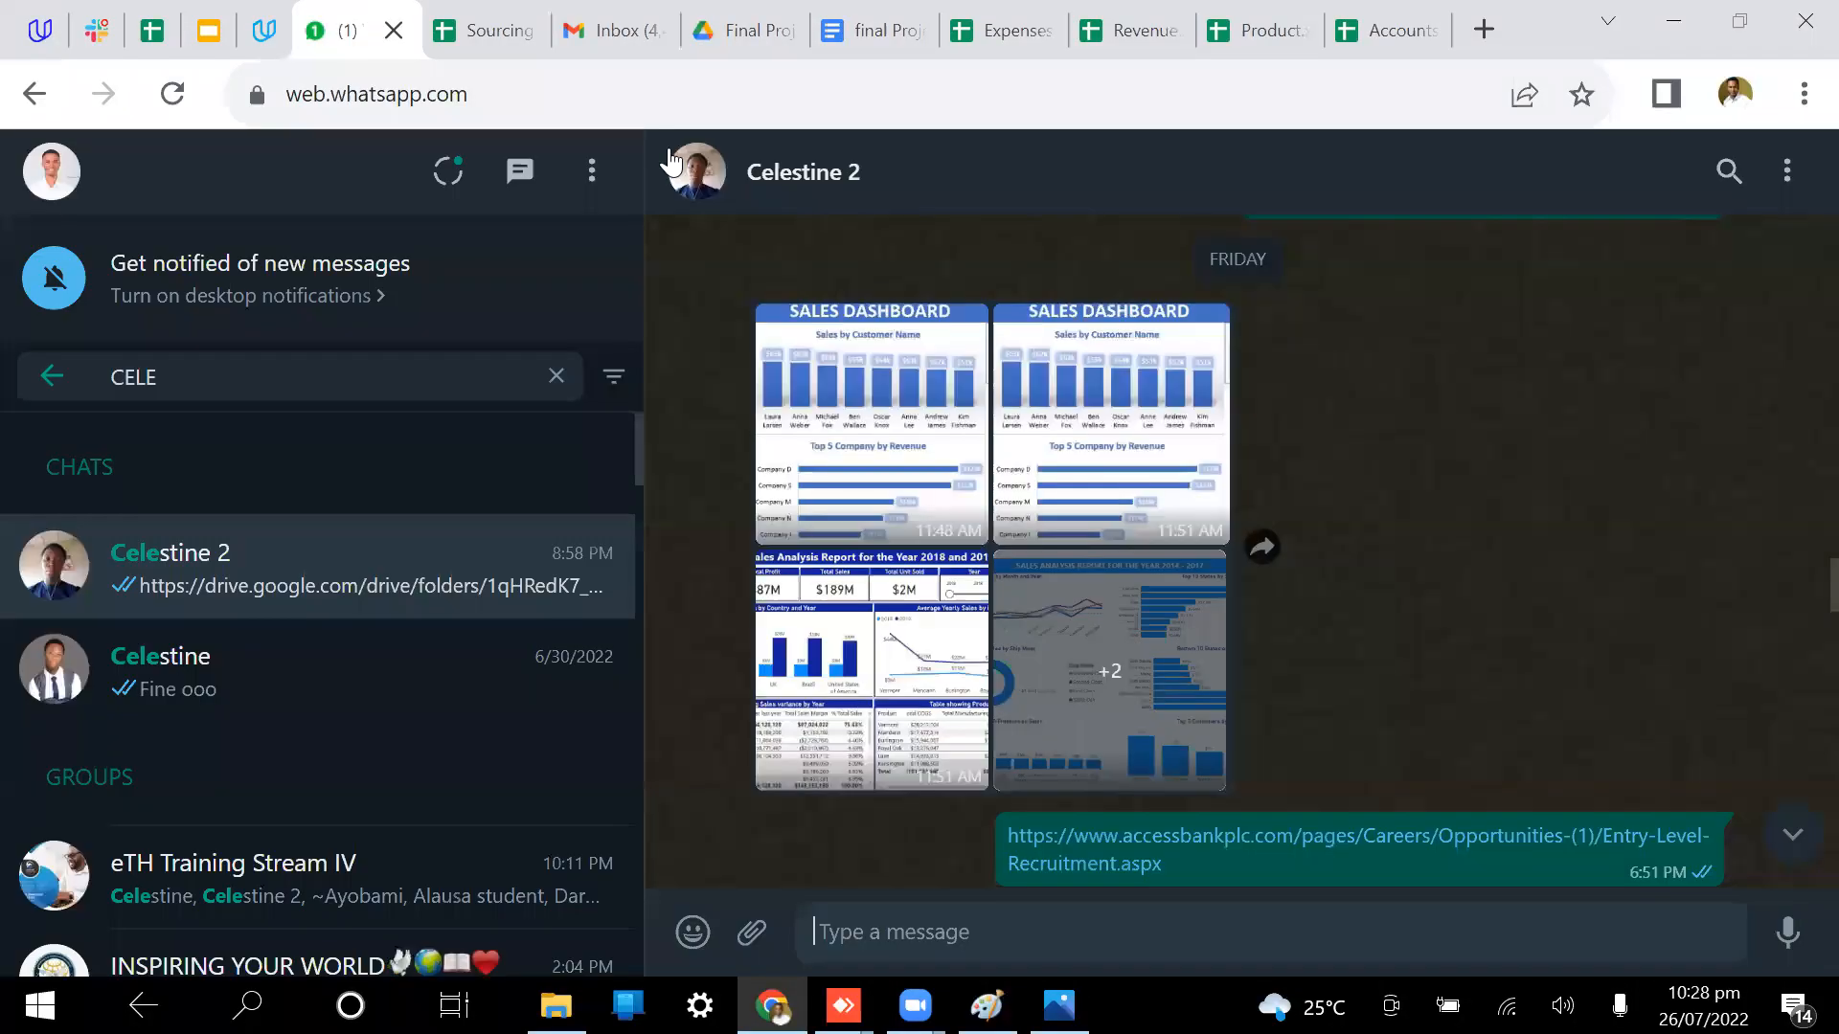
Step: Enlarge the first shared Sales Dashboard image, then switch to the final Project document
{"action": "left_click", "coordinate": [880, 444]}
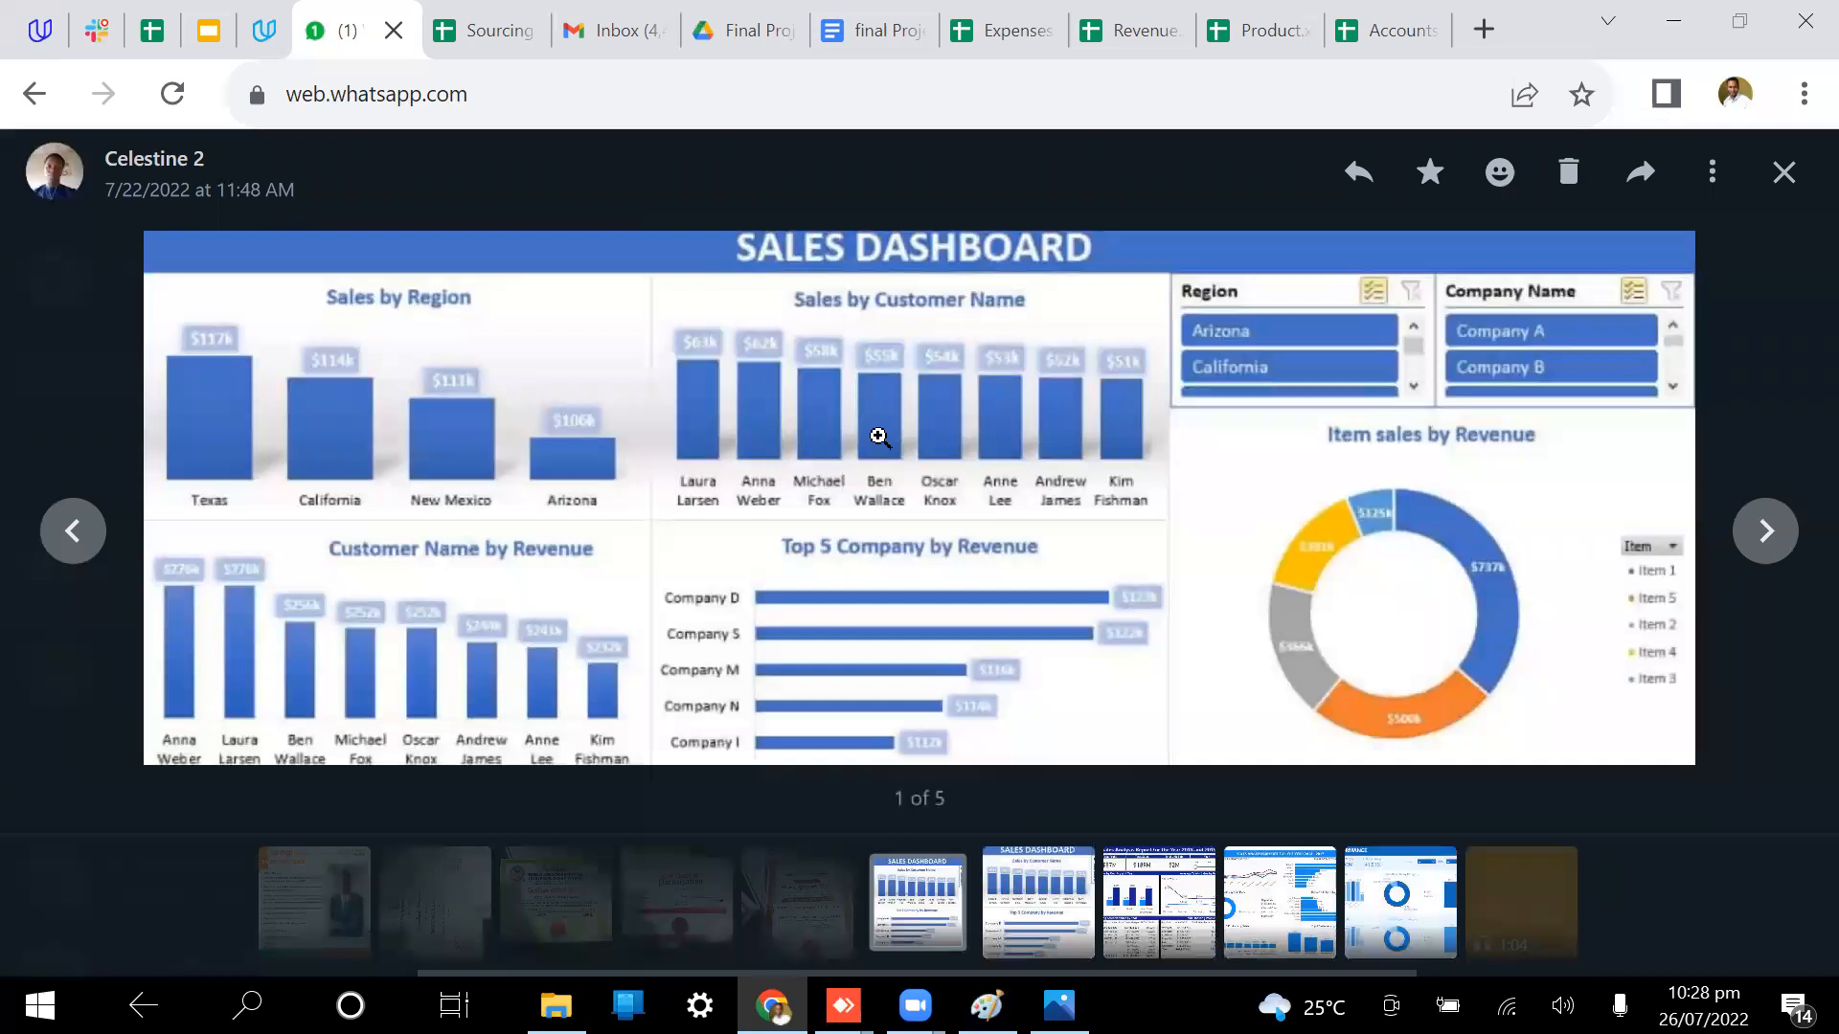
{"action": "left_click", "coordinate": [892, 17]}
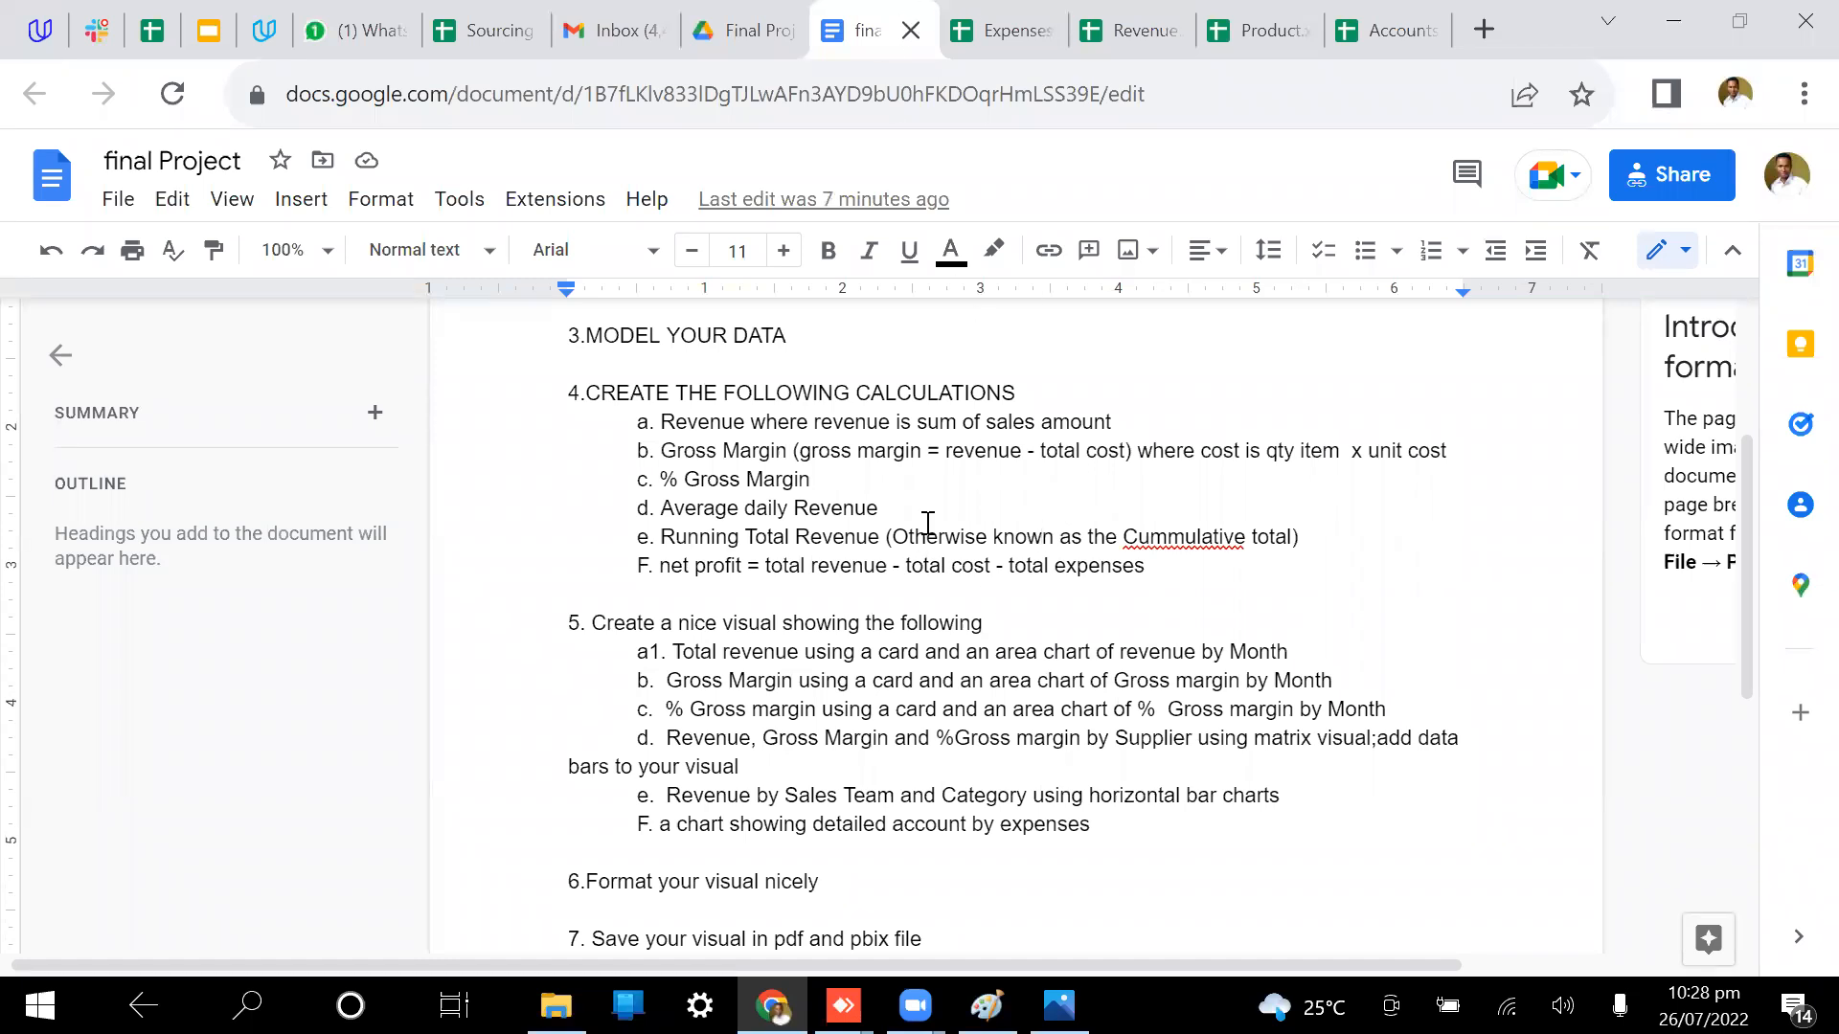
Step: Compare the edited brief's new F items with final Project.txt, ending on that Drive preview
{"action": "scroll", "coordinate": [1120, 657], "scroll_direction": "down", "scroll_amount": 1}
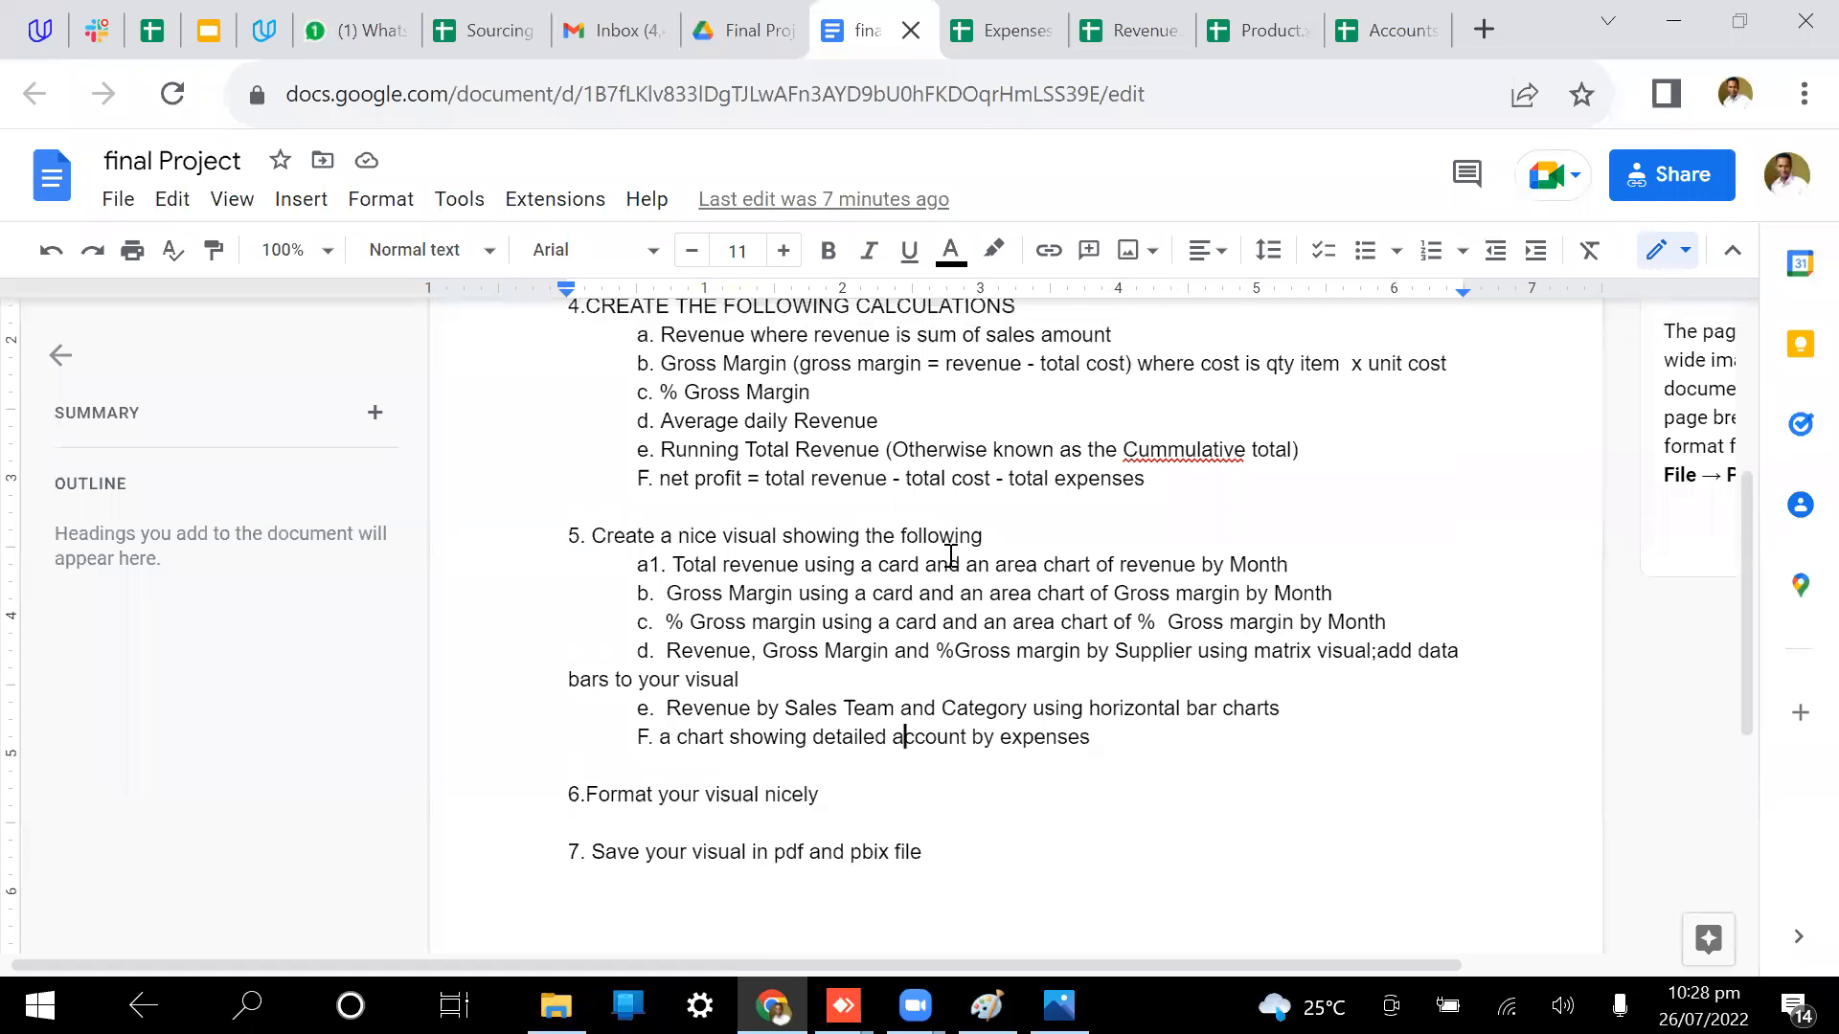
{"action": "scroll", "coordinate": [951, 555], "scroll_direction": "up", "scroll_amount": 1}
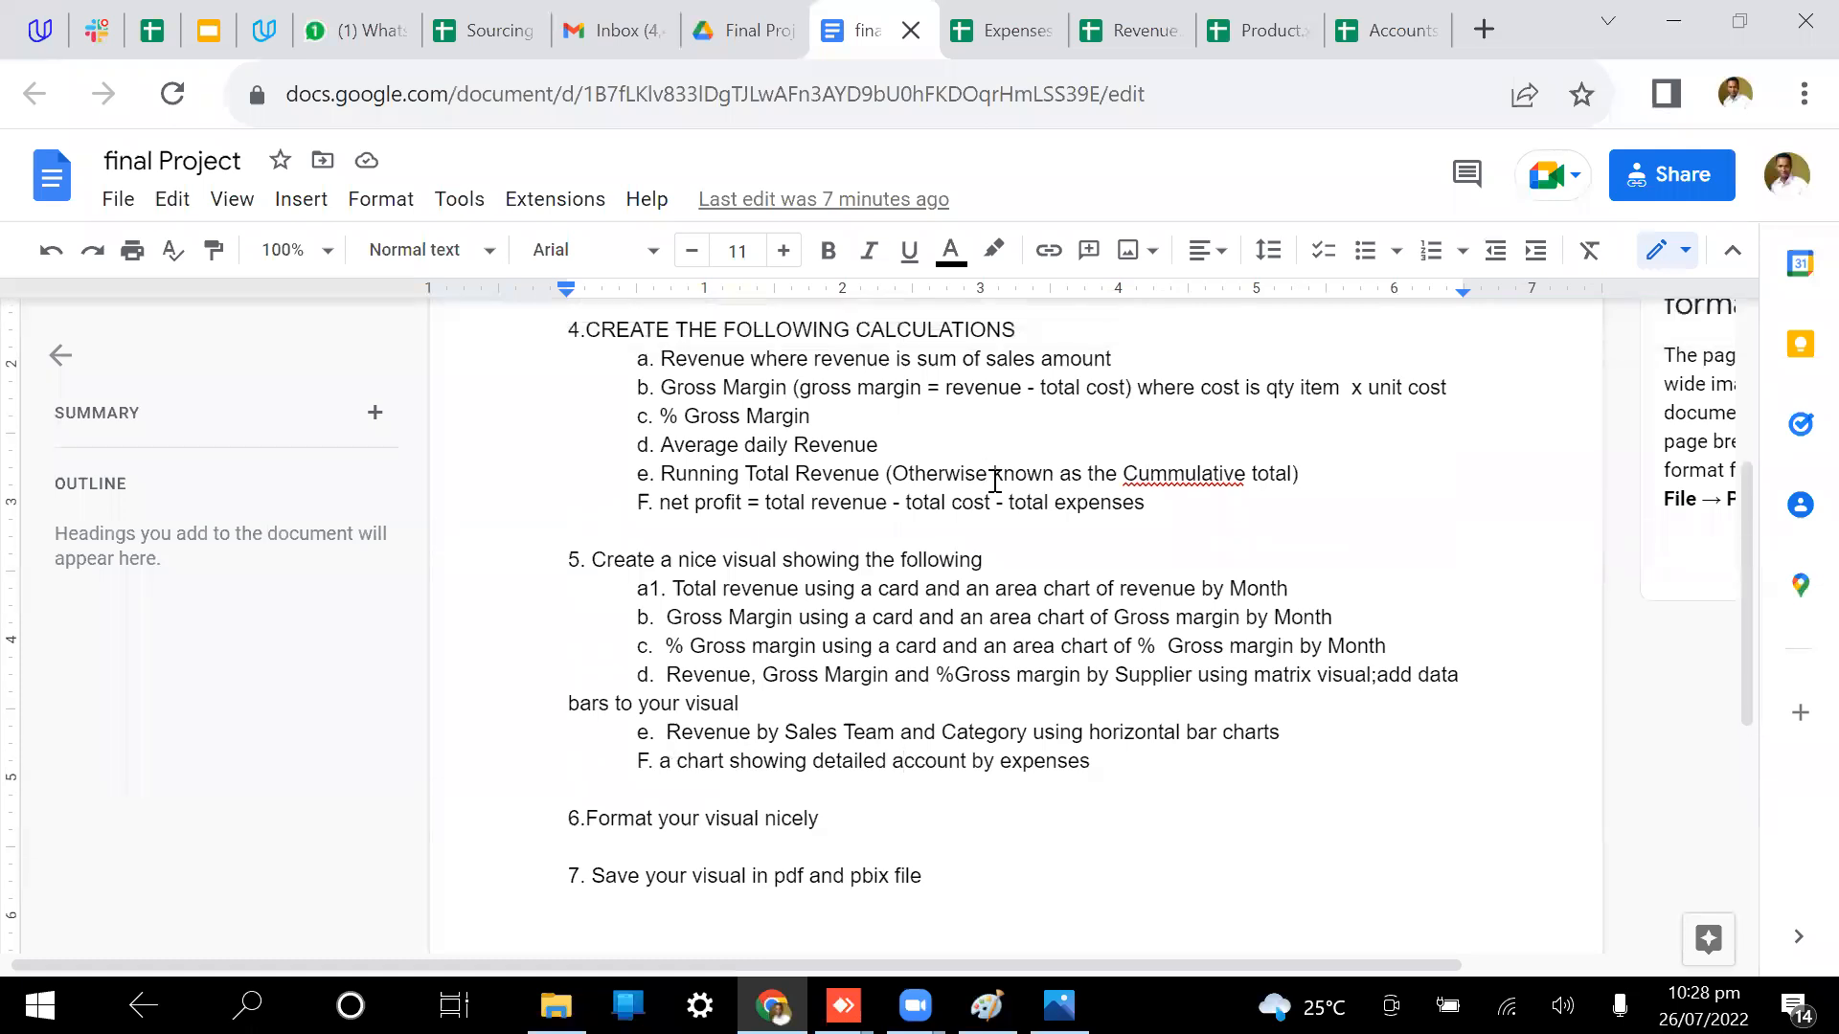
{"action": "left_click", "coordinate": [764, 31]}
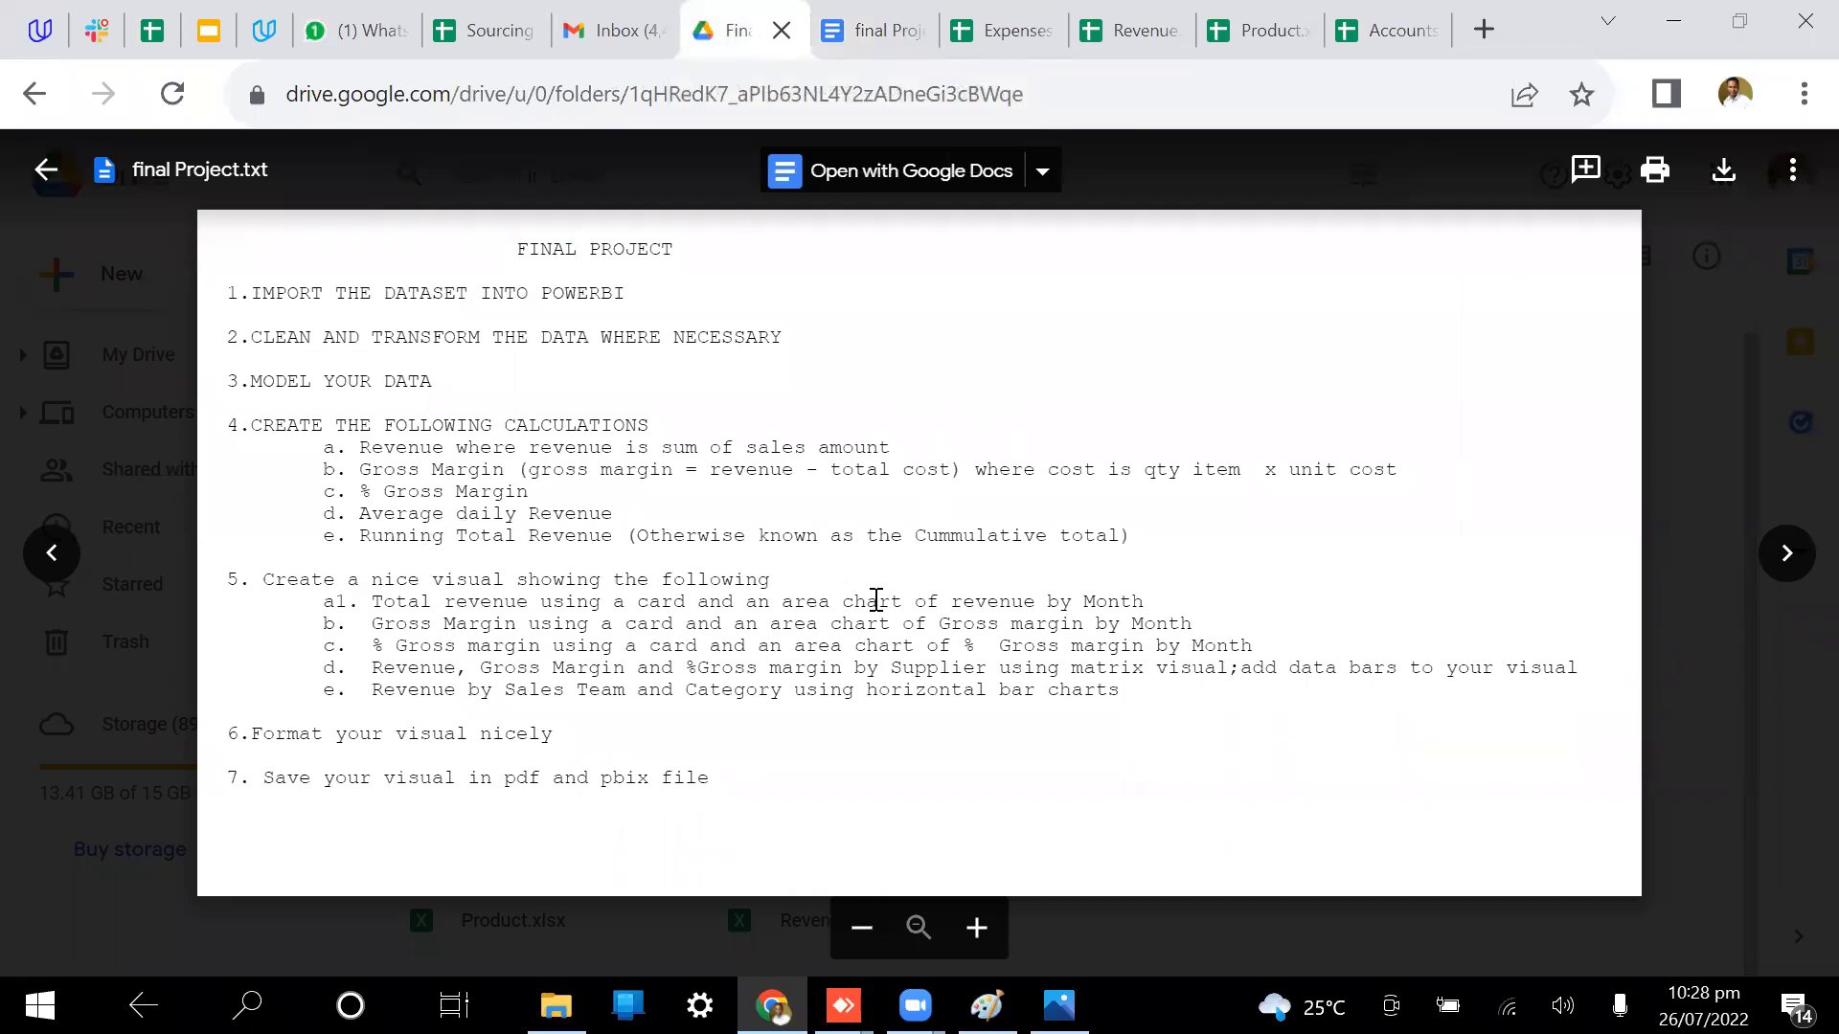
{"action": "left_click", "coordinate": [886, 32]}
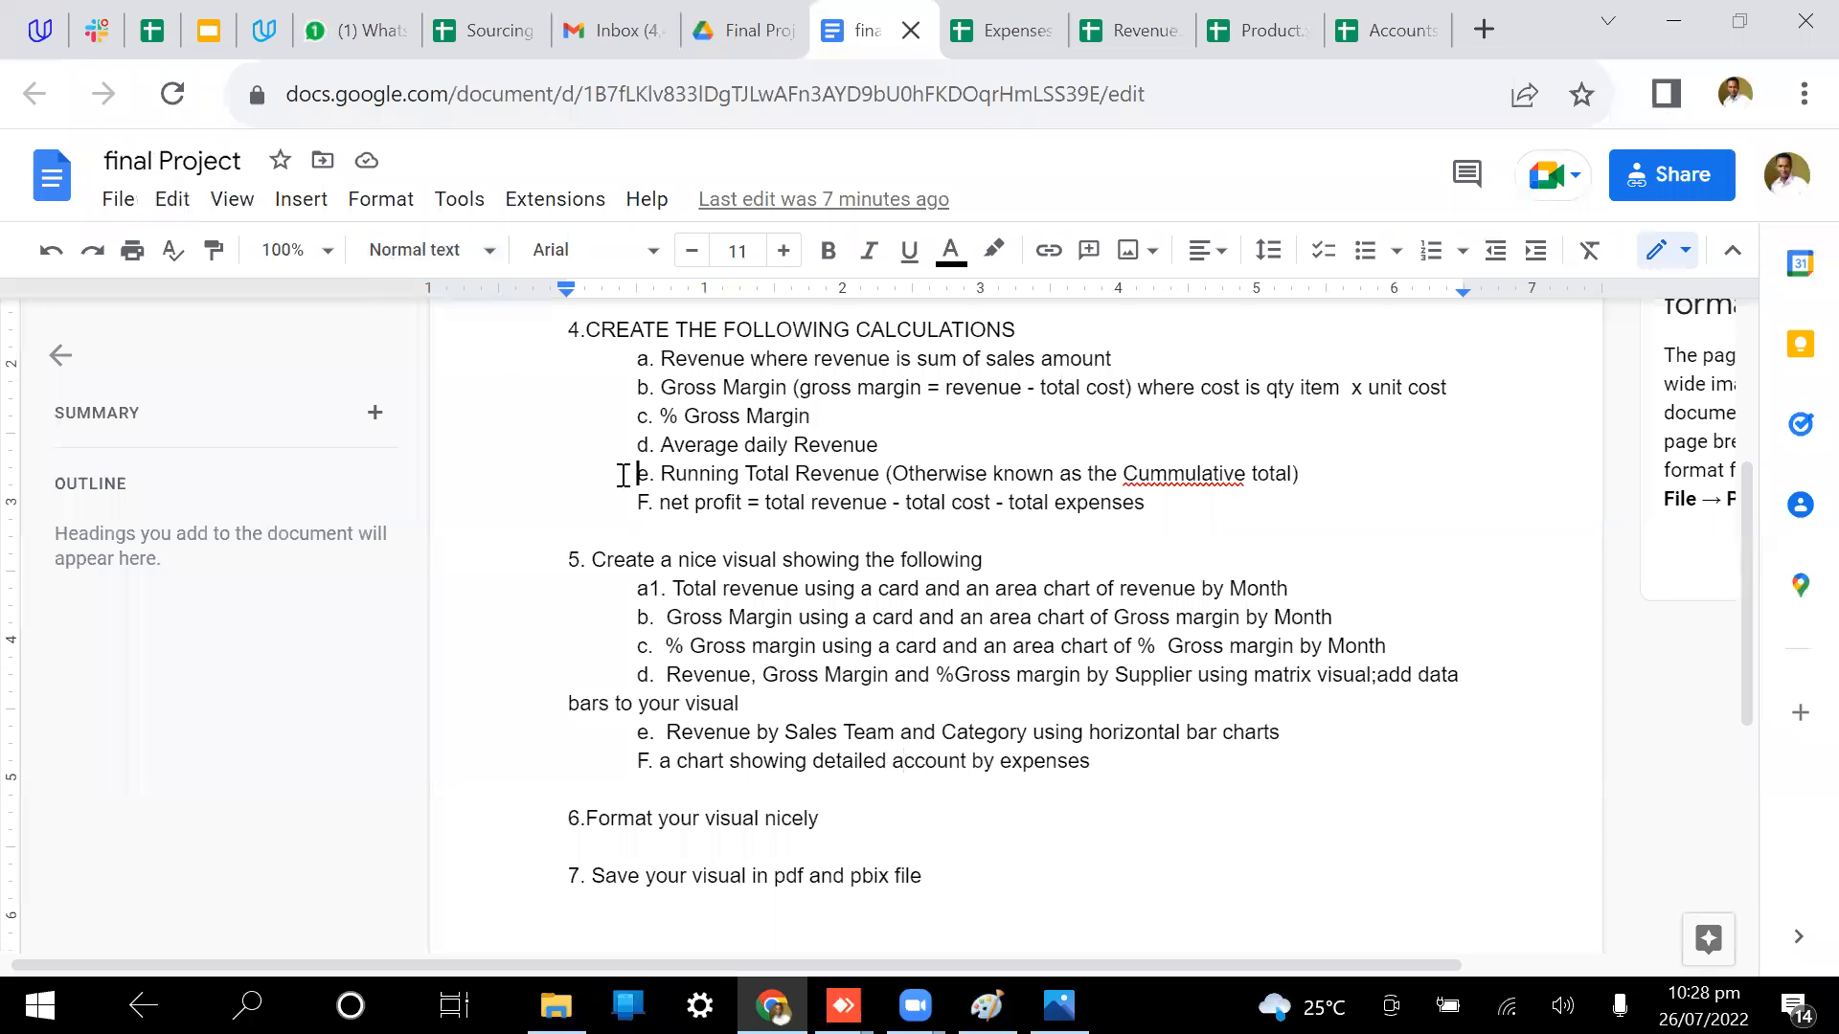
{"action": "left_click", "coordinate": [118, 198]}
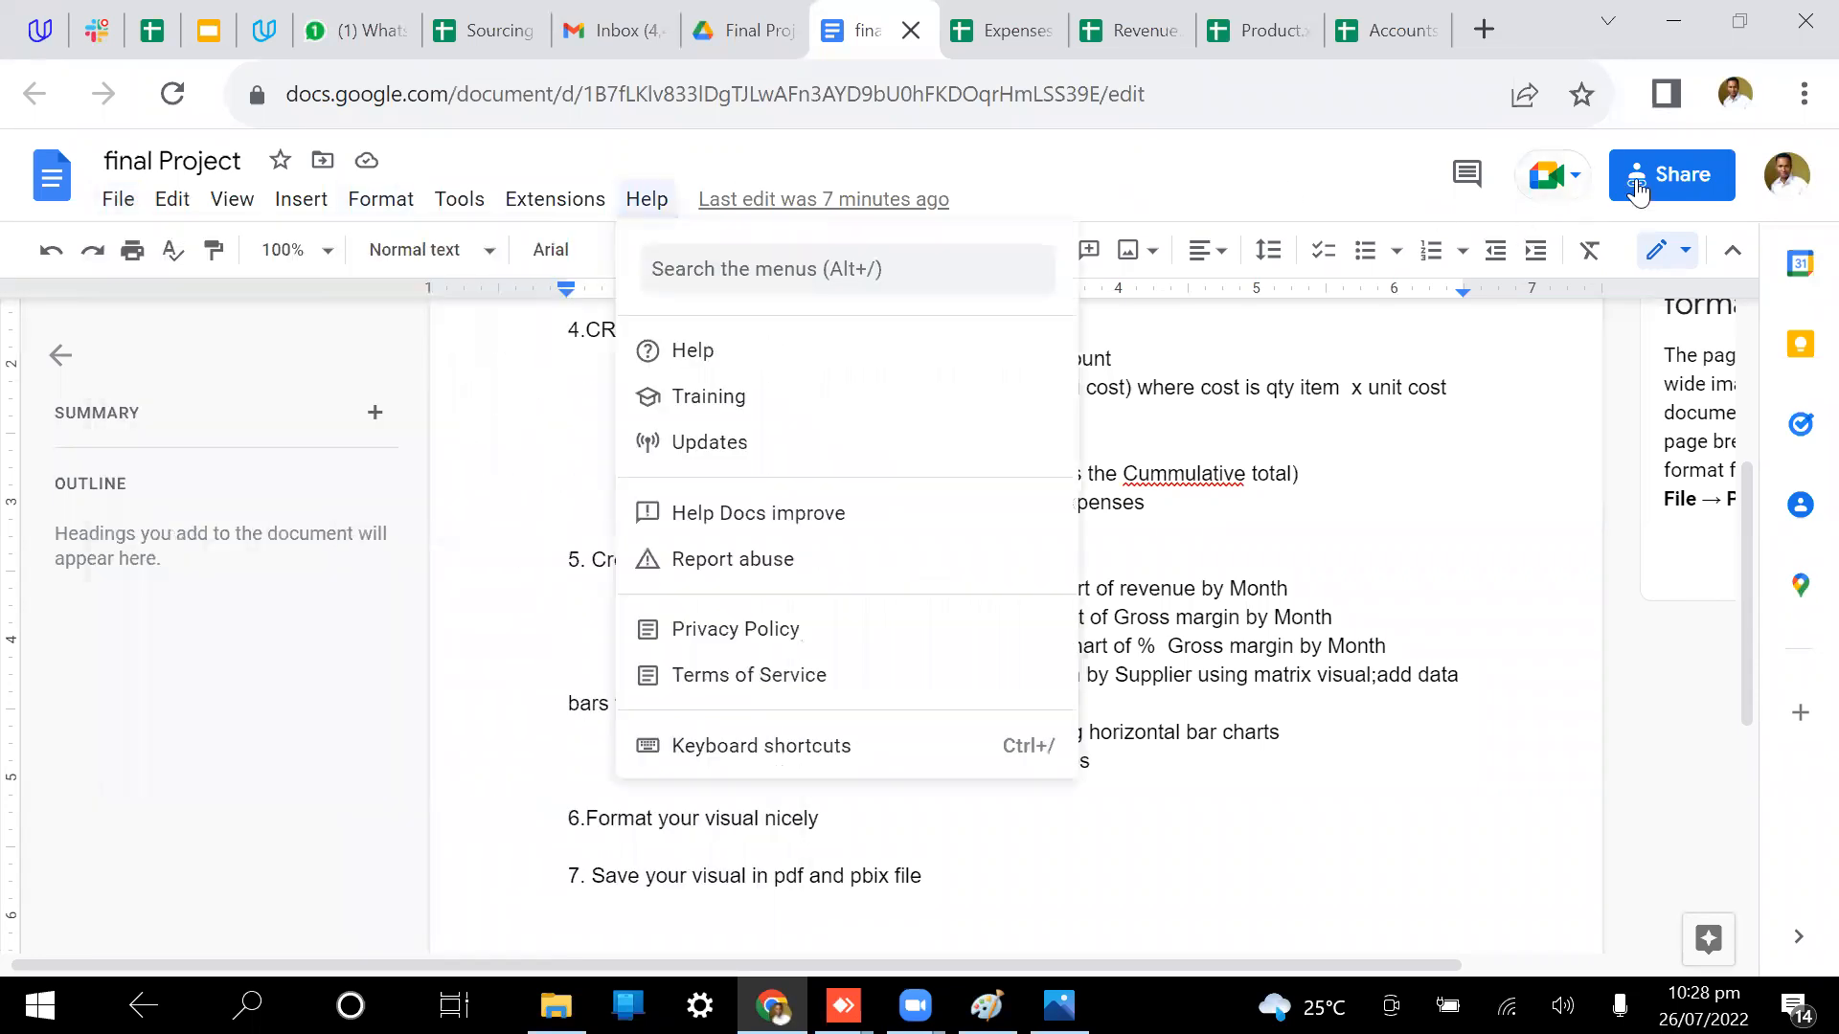
{"action": "left_click", "coordinate": [1325, 158]}
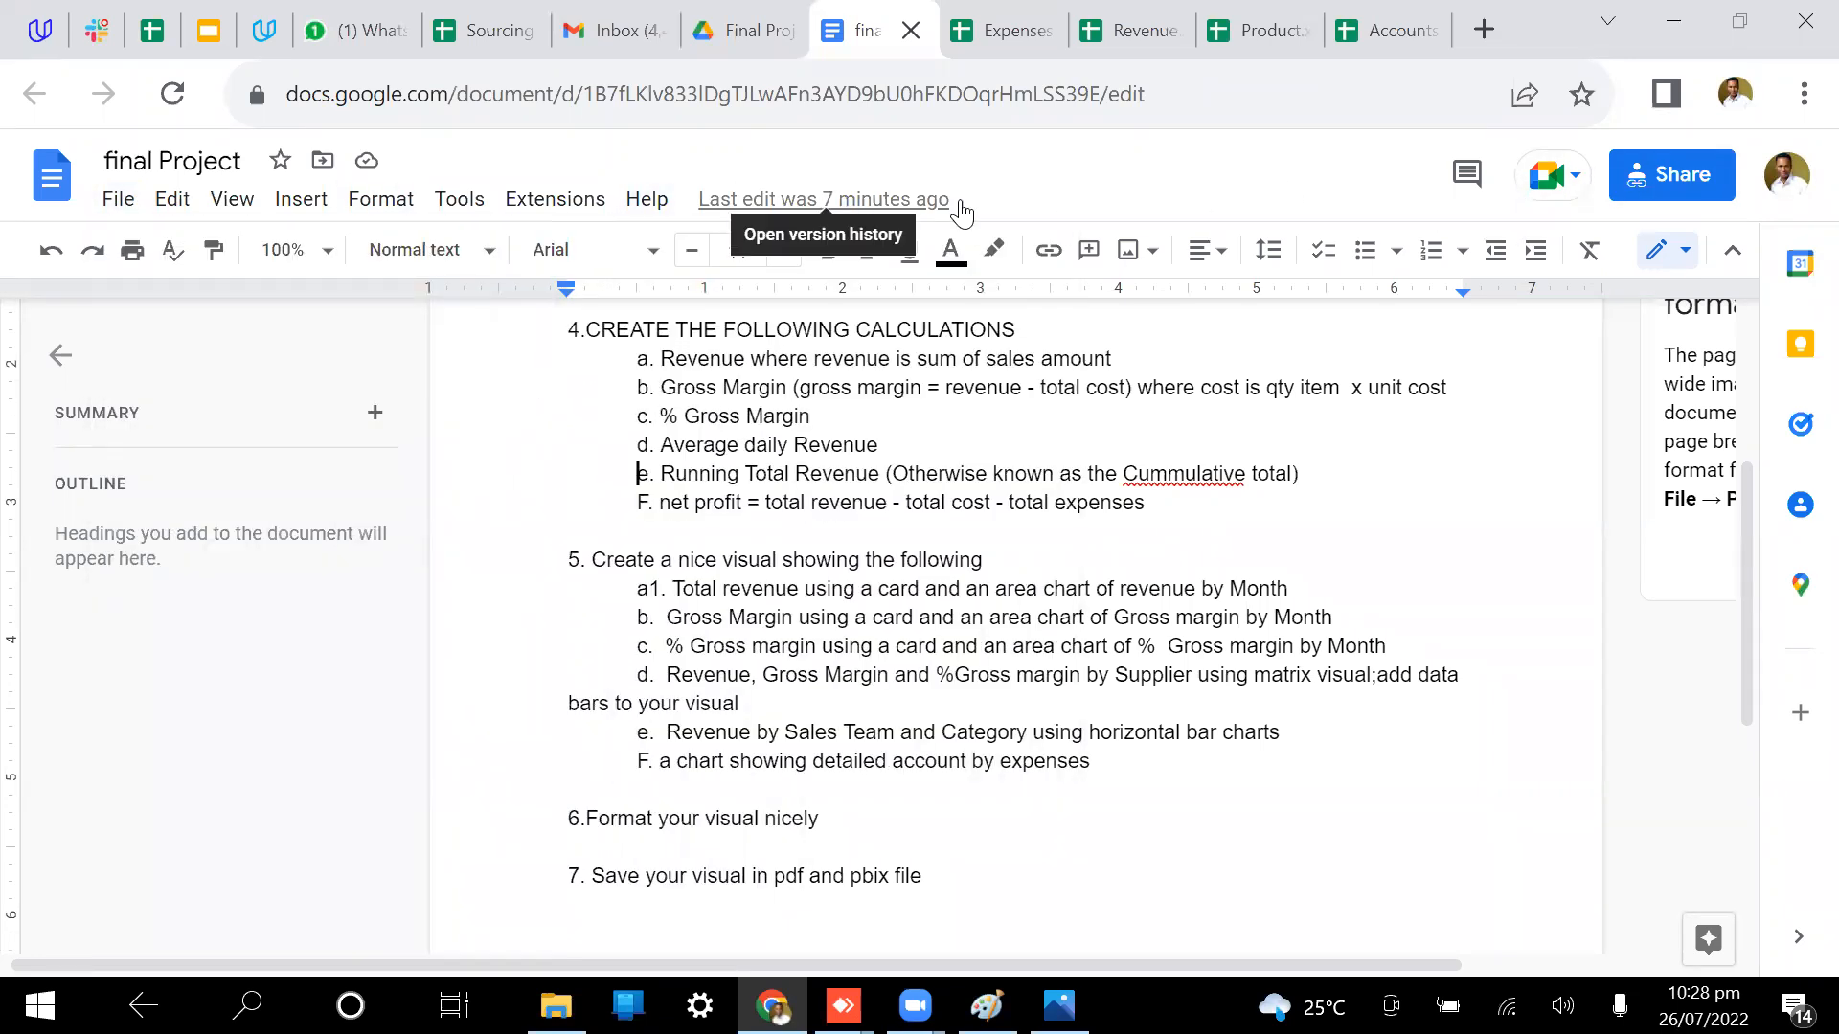
{"action": "left_click", "coordinate": [749, 31]}
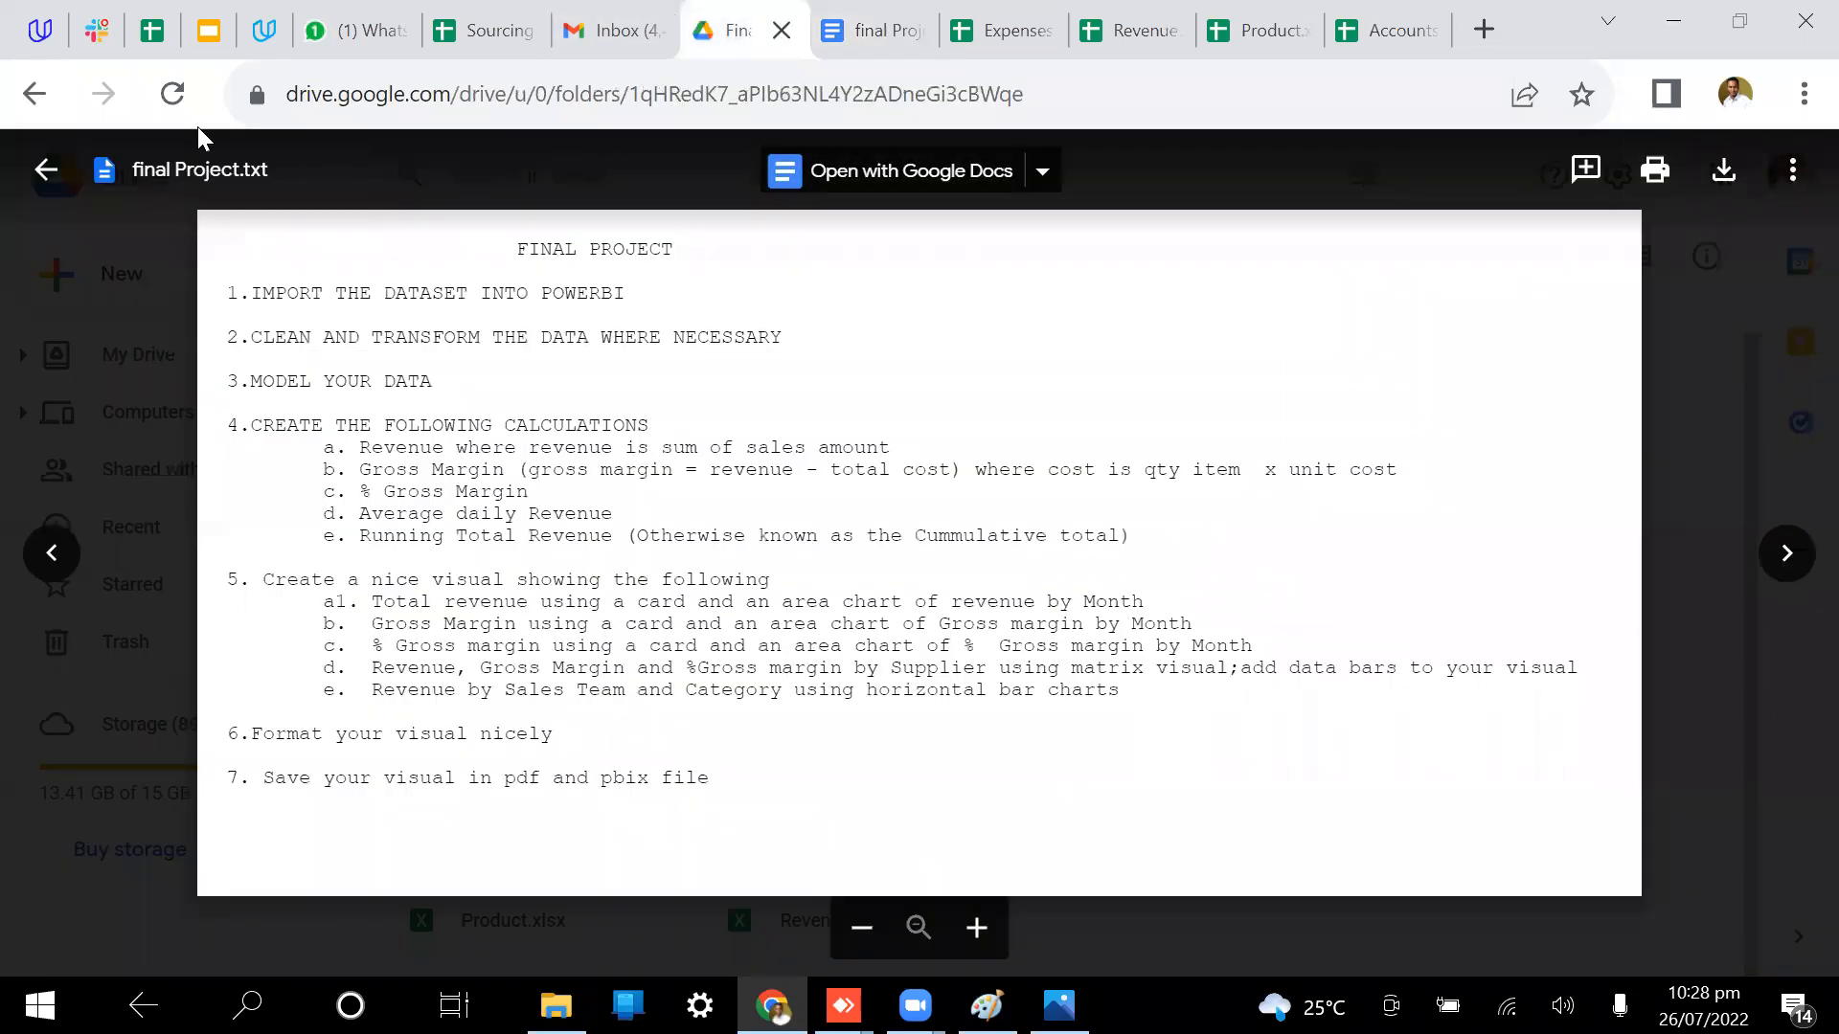
Step: Close the .txt preview and open the final Project document from the dataset folder
{"action": "left_click", "coordinate": [46, 169]}
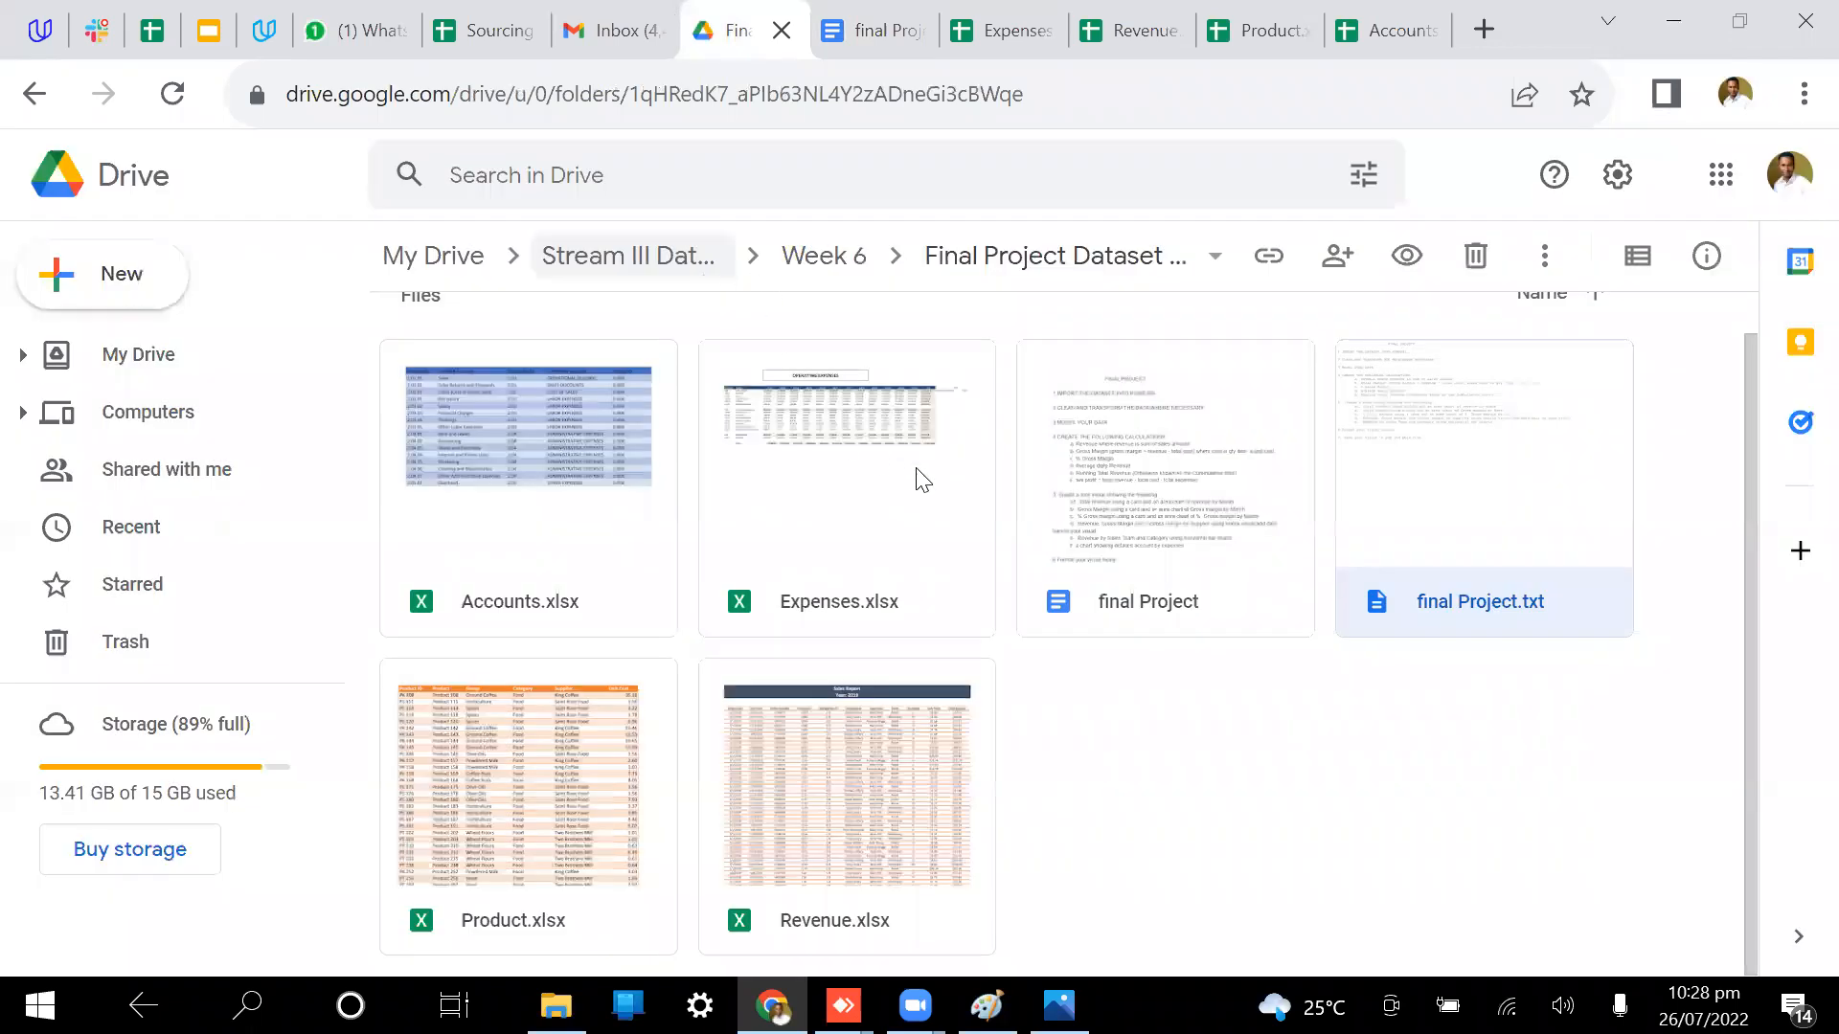
{"action": "left_click", "coordinate": [1148, 515]}
{"action": "double_click", "coordinate": [1147, 515]}
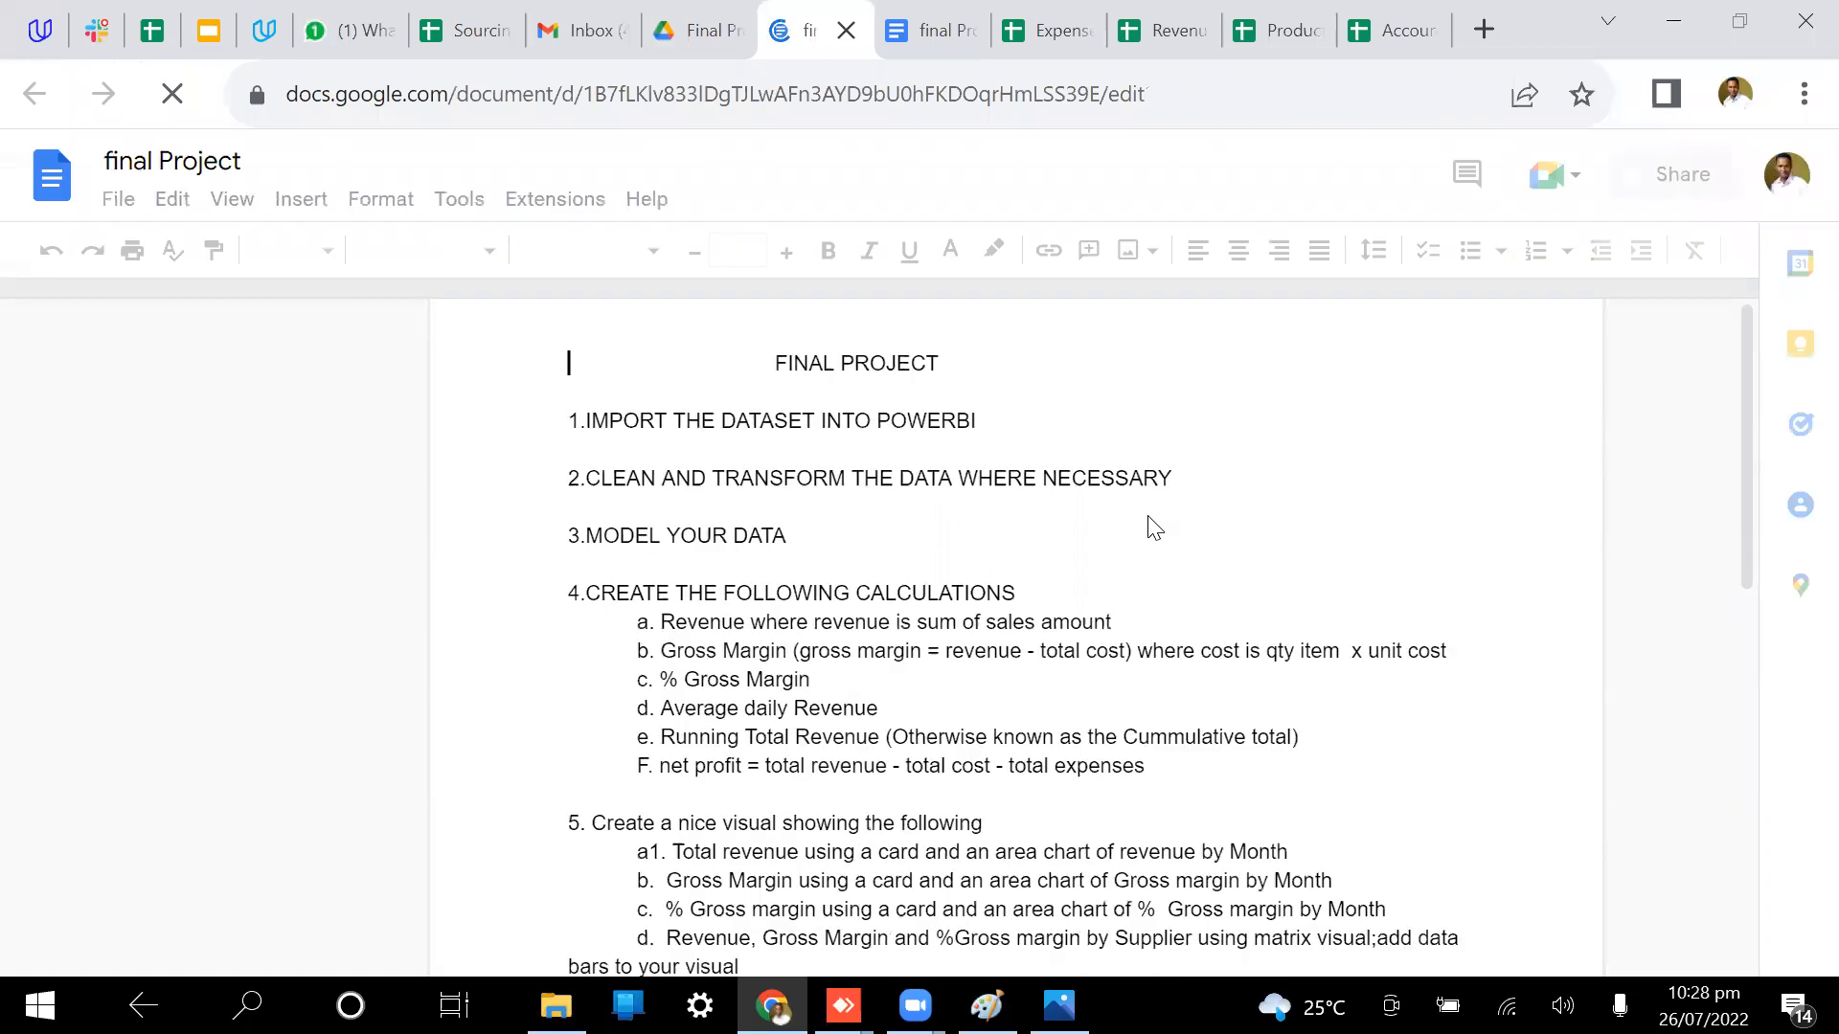
{"action": "scroll", "coordinate": [1153, 525], "scroll_direction": "down", "scroll_amount": 4}
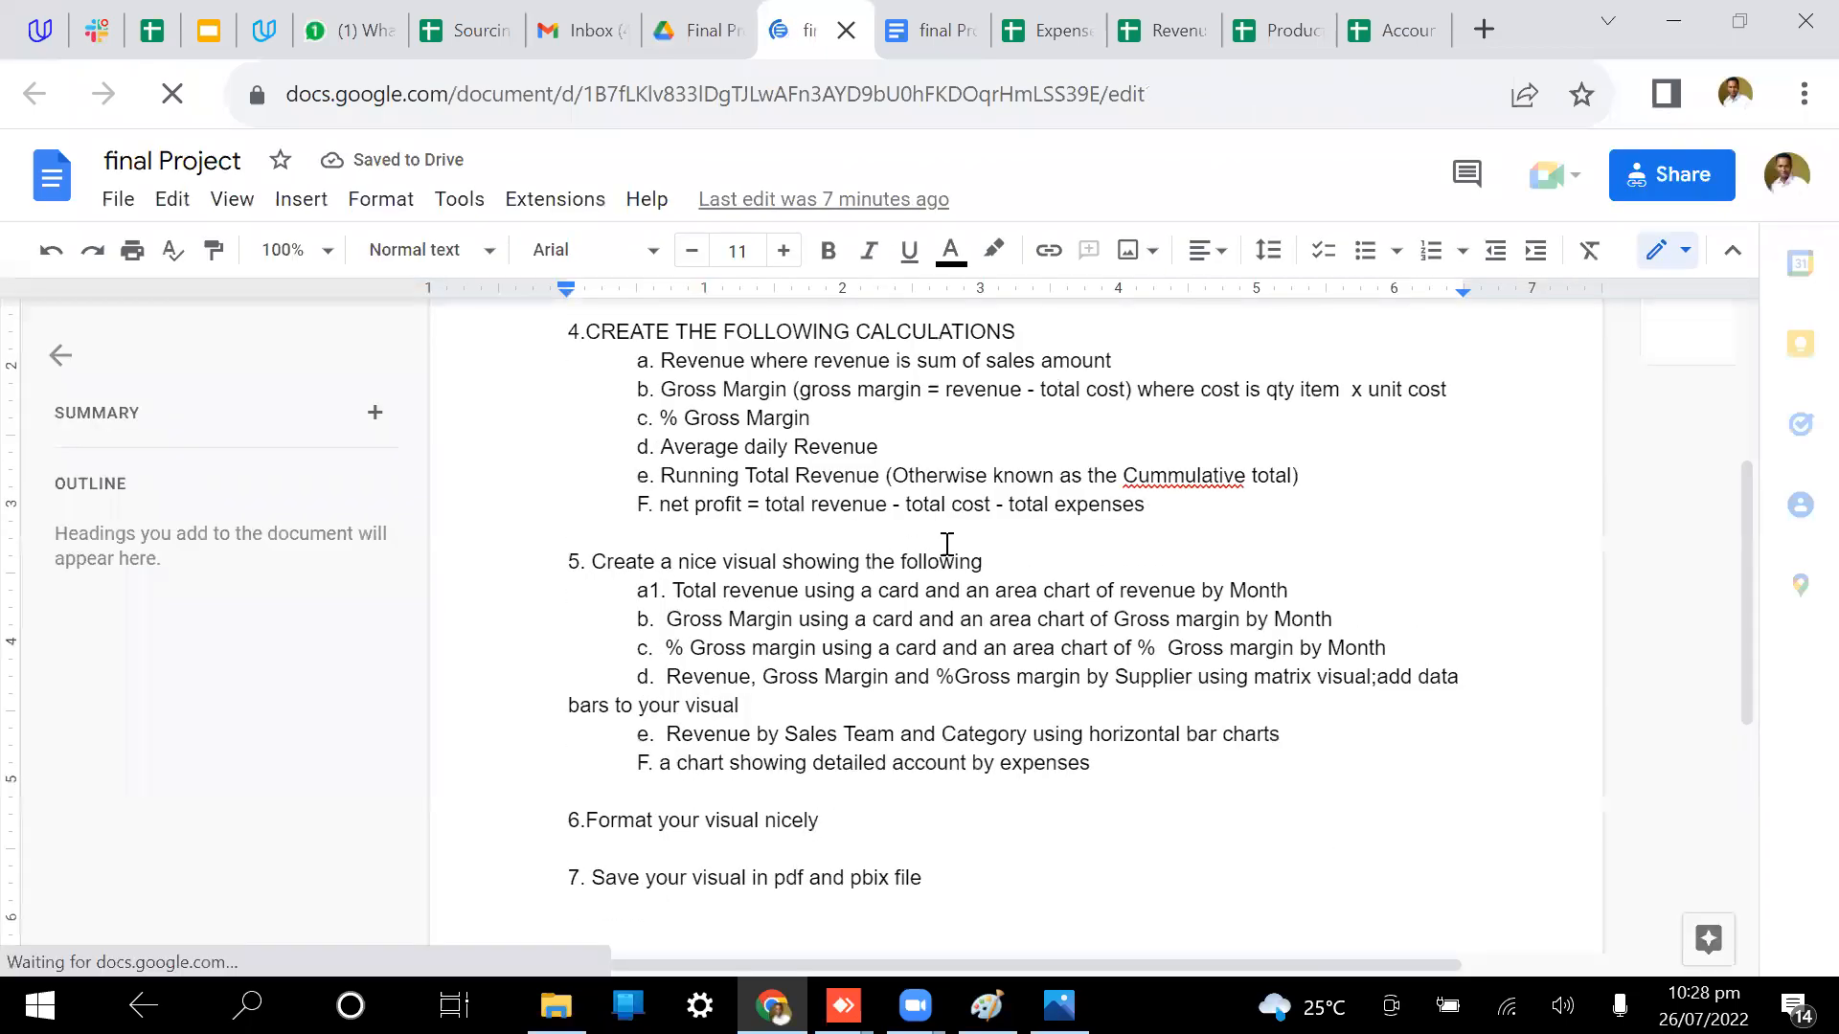
Step: Close the duplicate final Project tab, leaving the single edited brief showing in Docs
{"action": "left_click", "coordinate": [710, 6]}
{"action": "double_click", "coordinate": [1171, 404]}
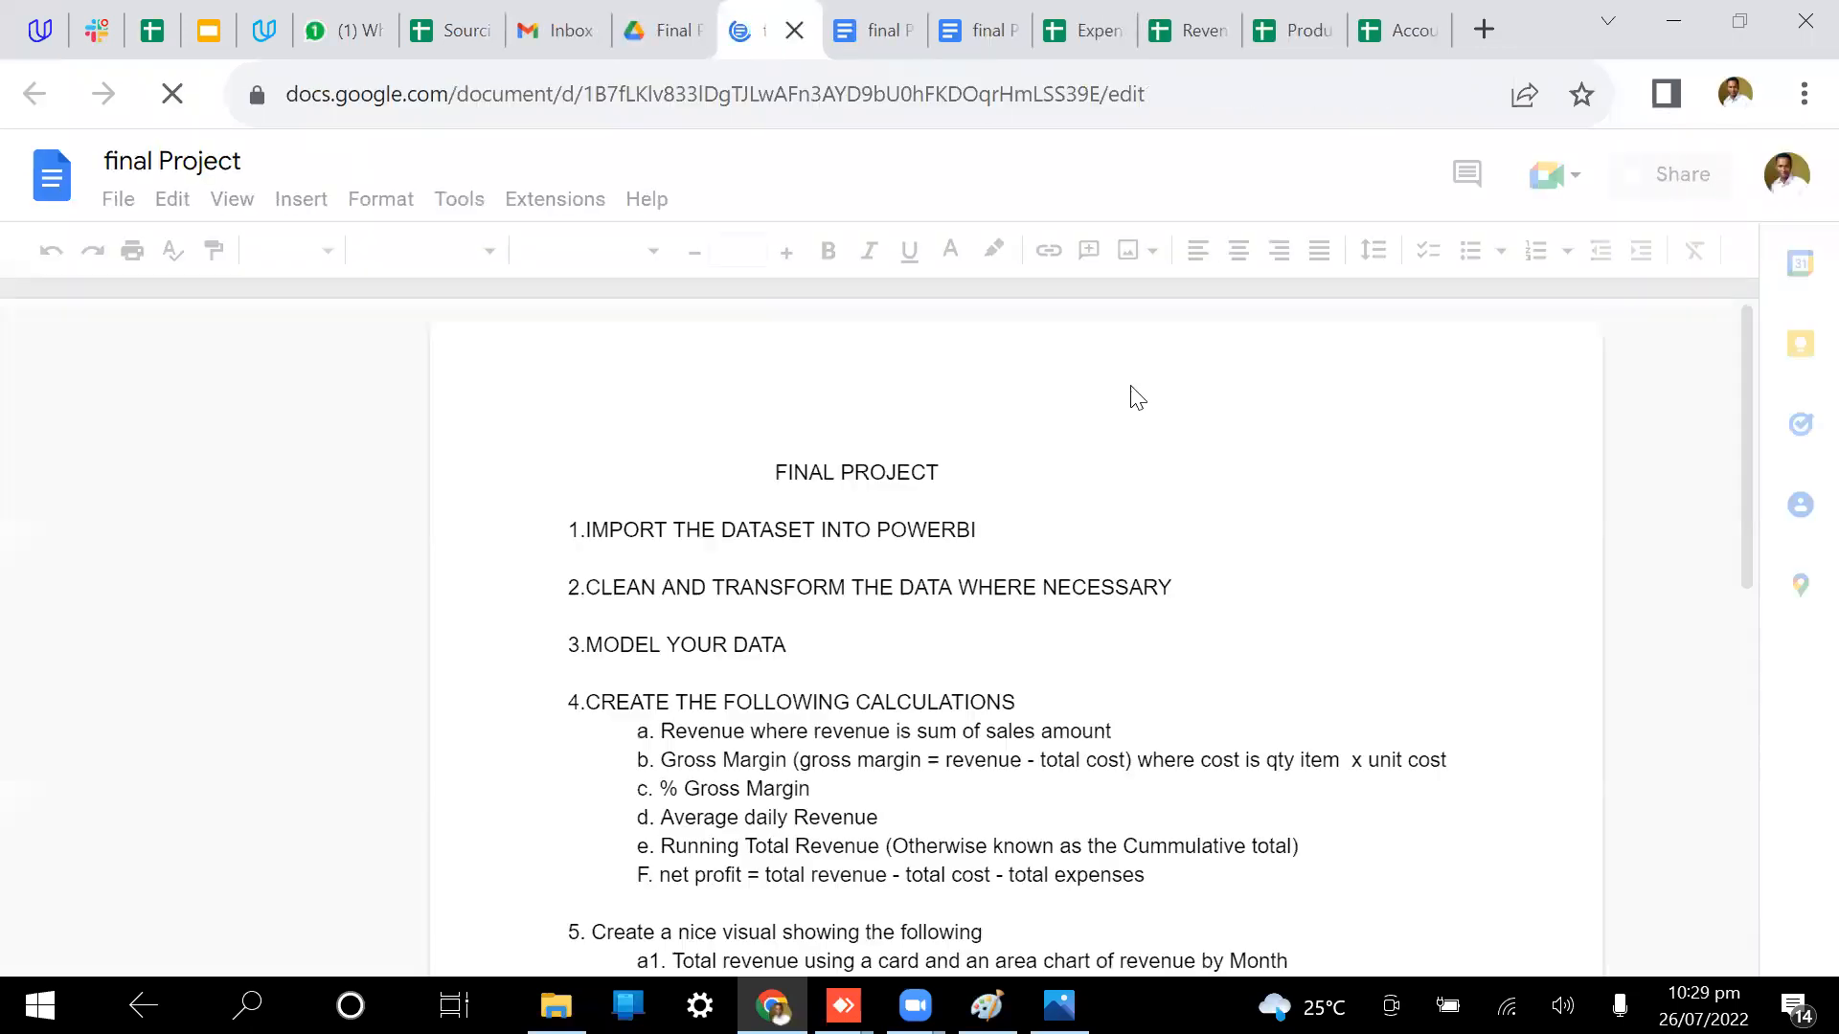
{"action": "left_click", "coordinate": [898, 32]}
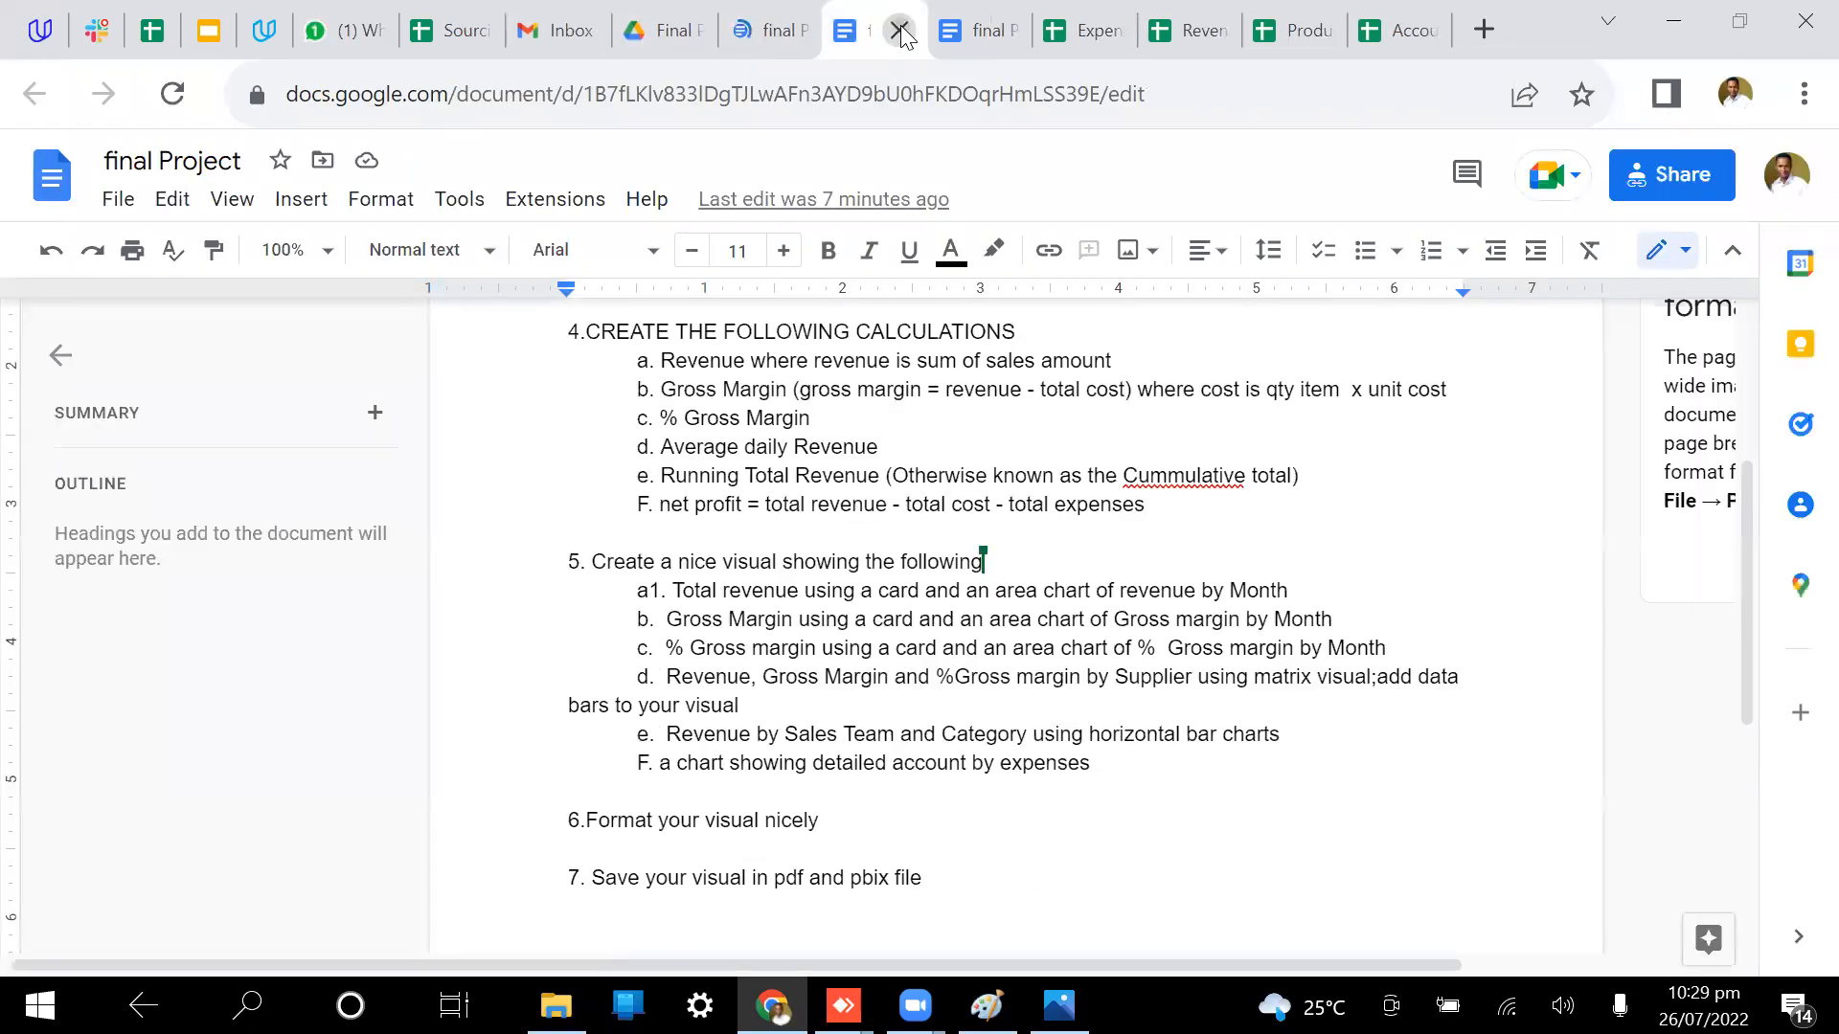
{"action": "left_click", "coordinate": [898, 32]}
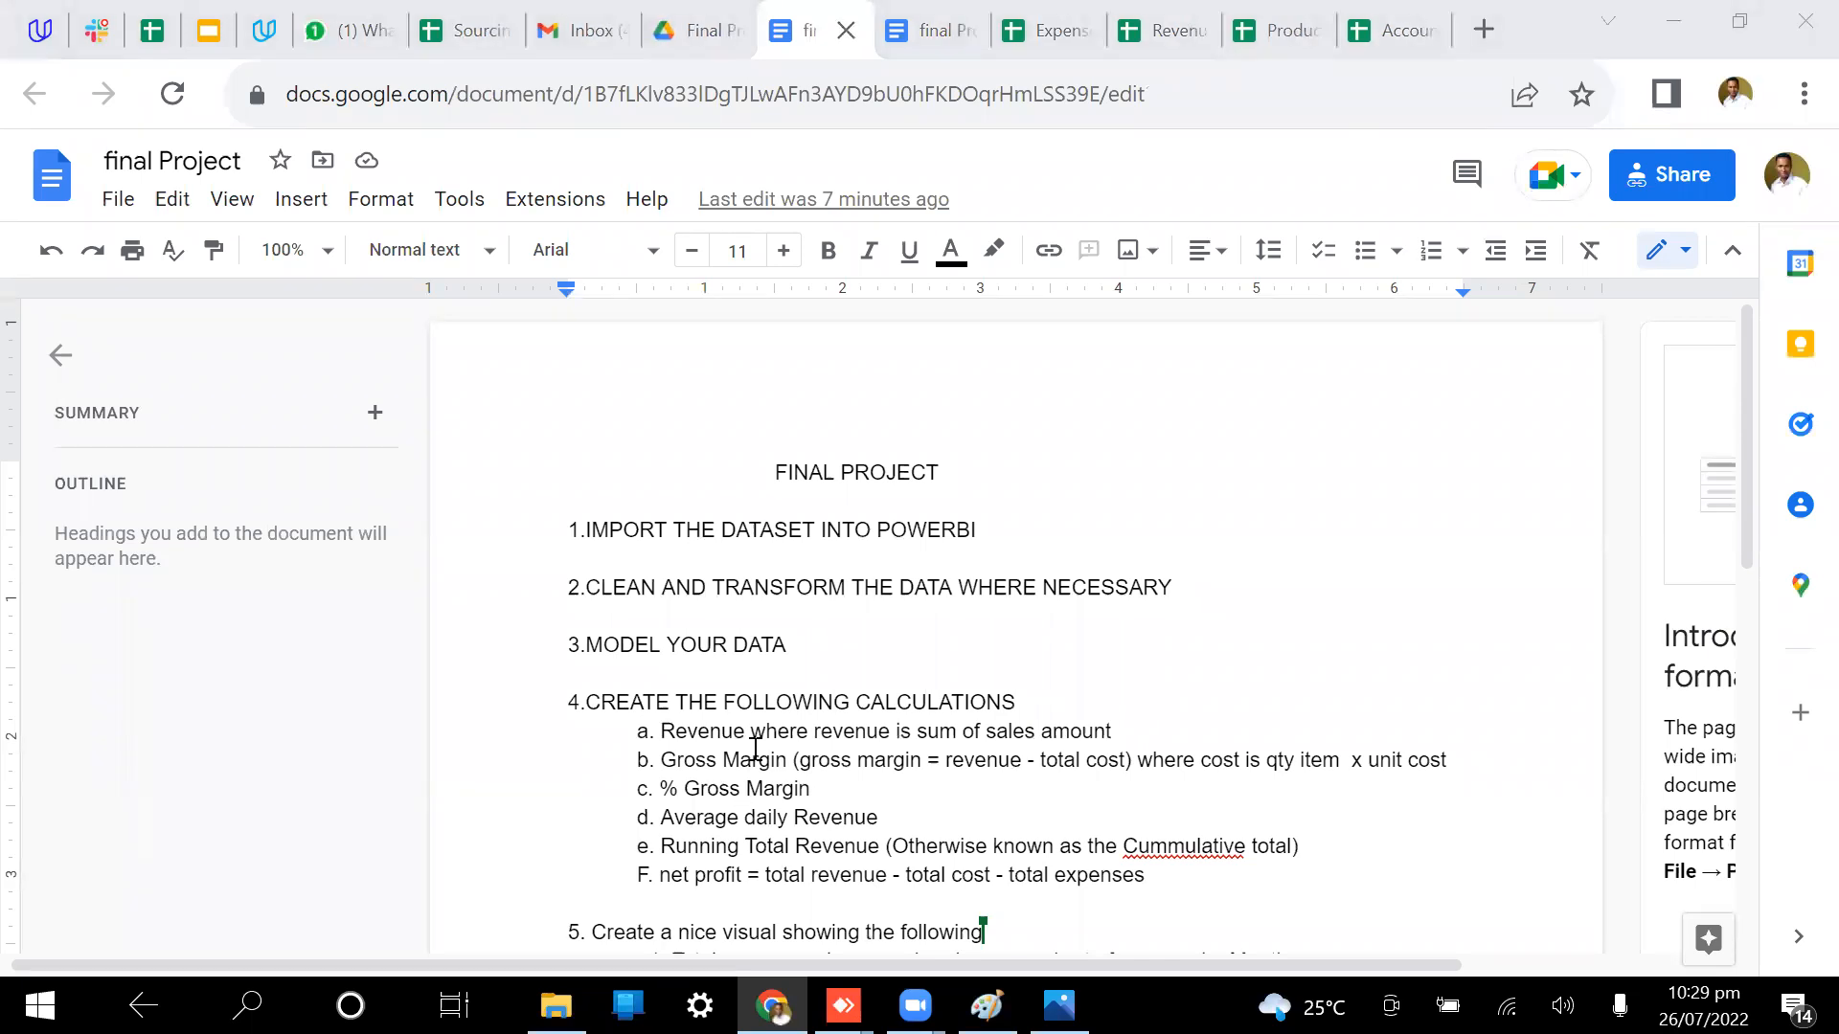
{"action": "left_click", "coordinate": [1227, 539]}
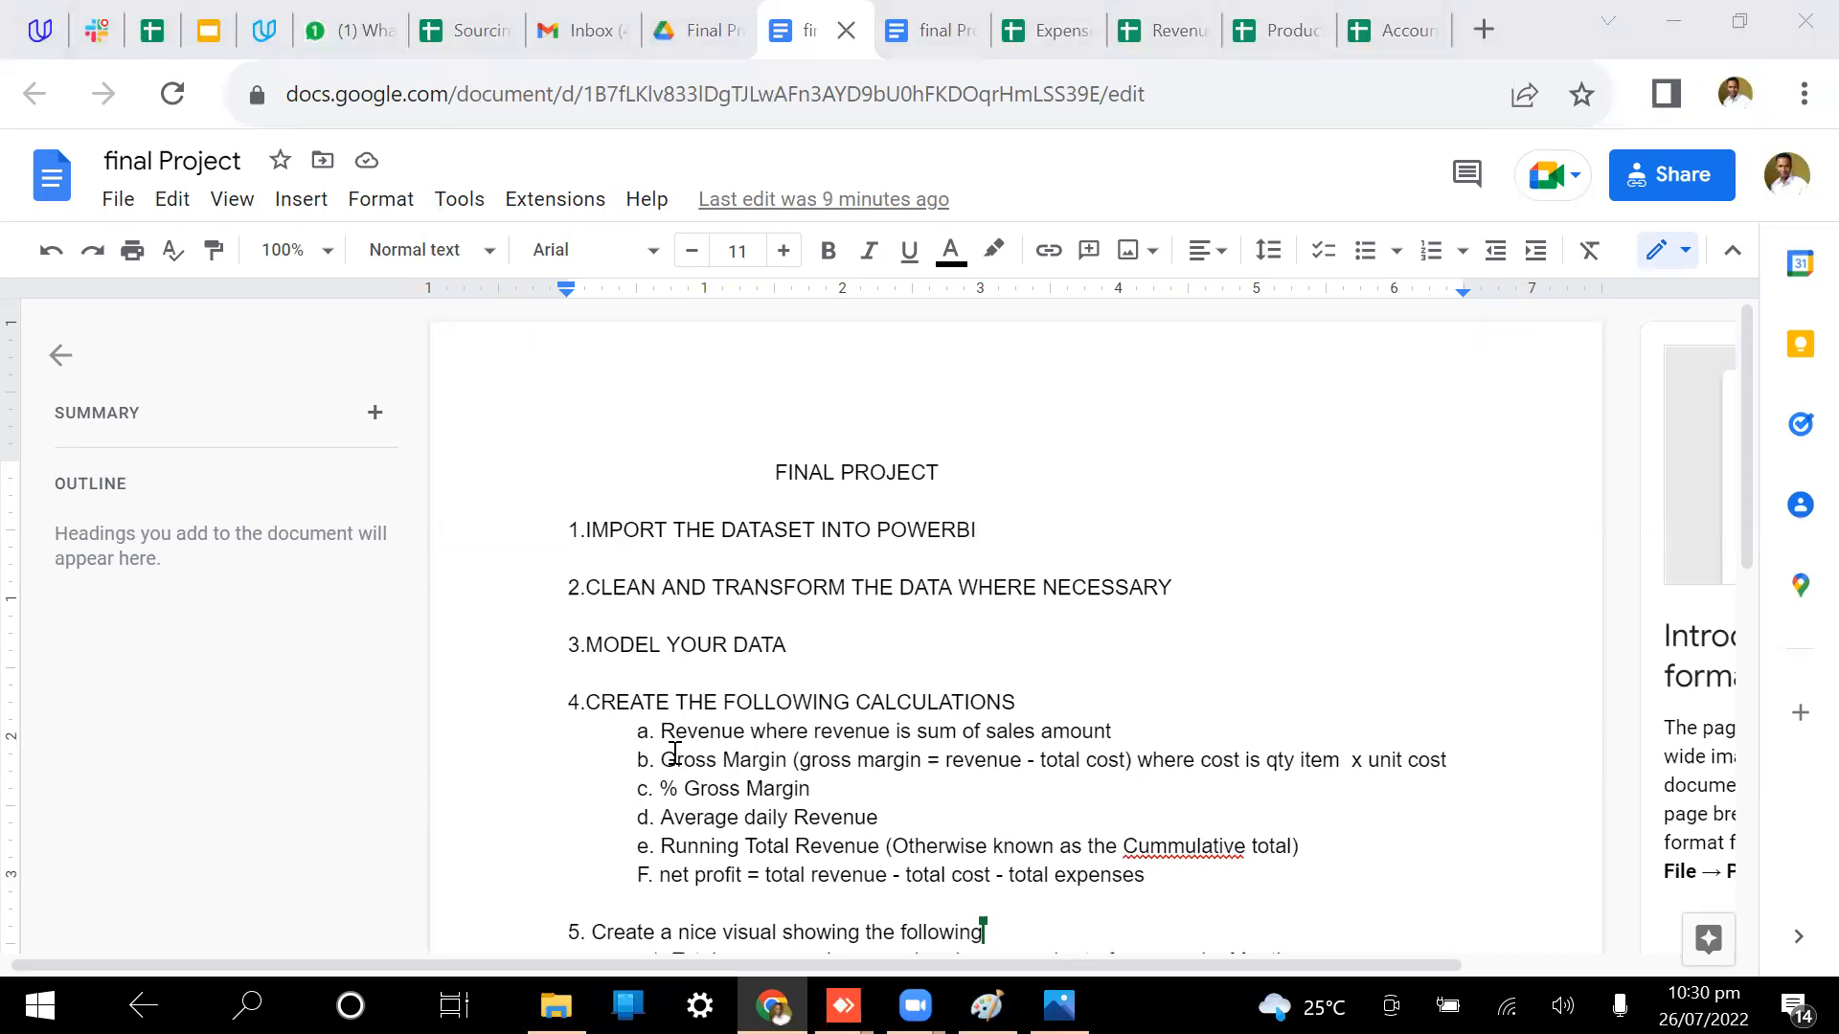
{"action": "left_click", "coordinate": [1358, 567]}
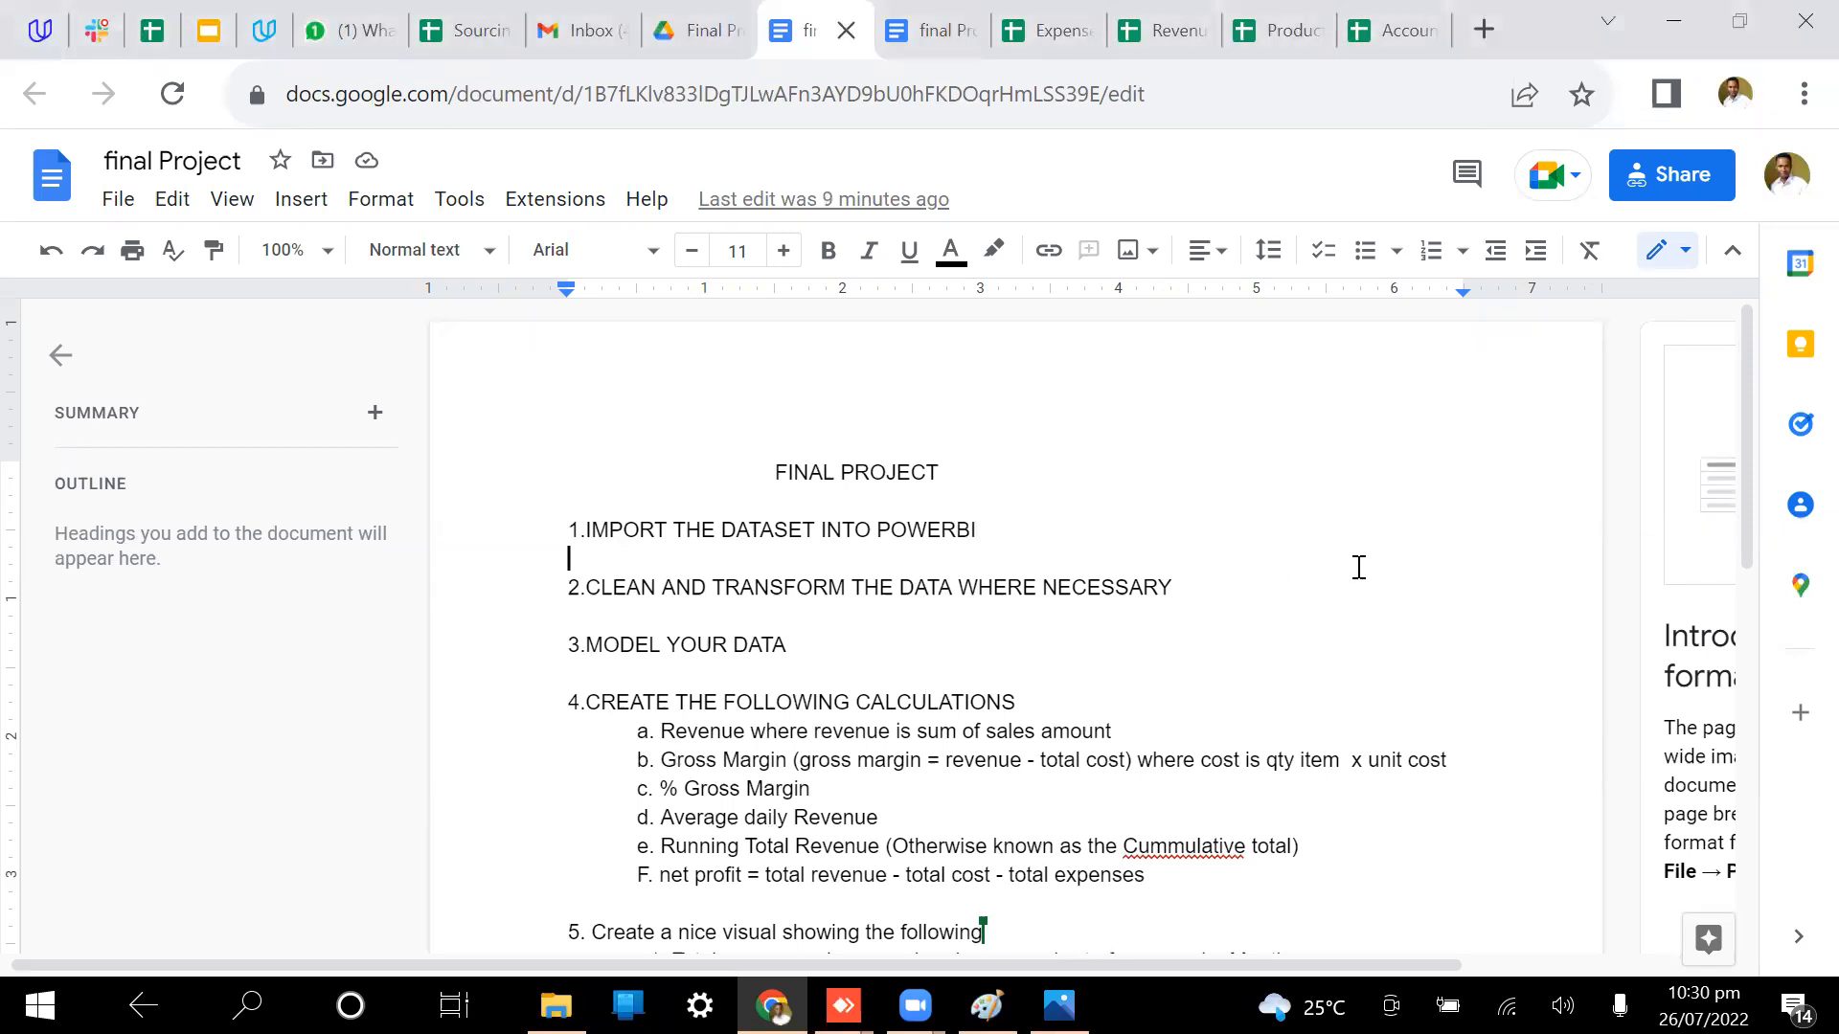